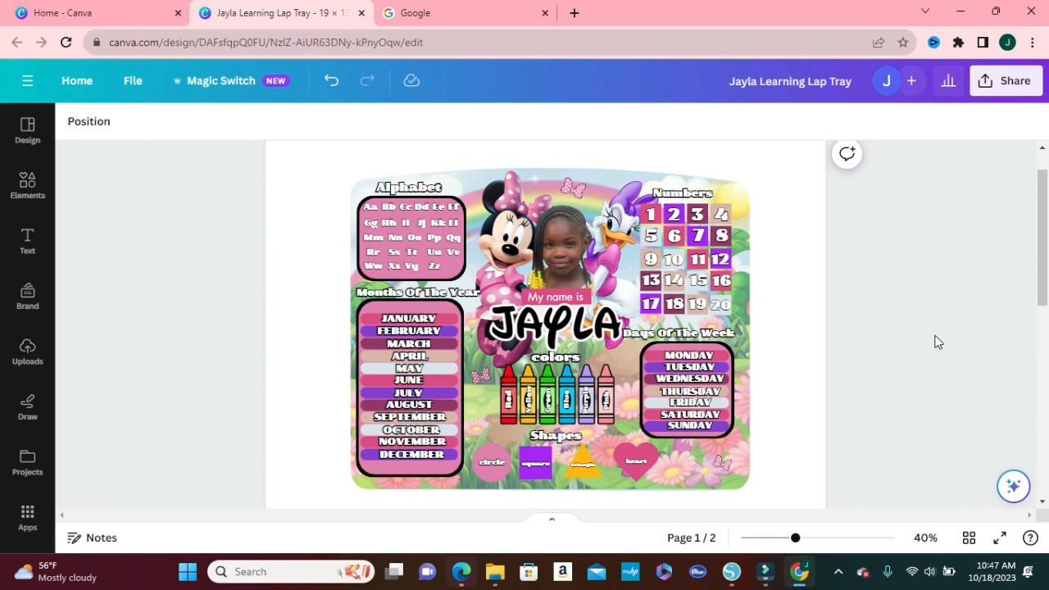
From the Canva home page, create a new custom-size design 19 in wide by 13 in high
left_click(80, 81)
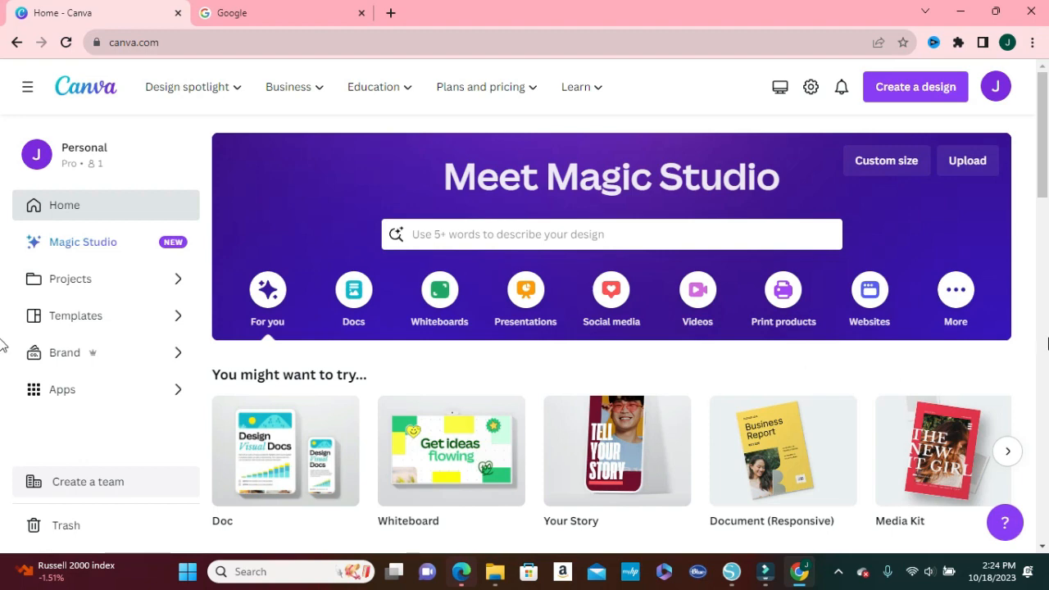
left_click(891, 170)
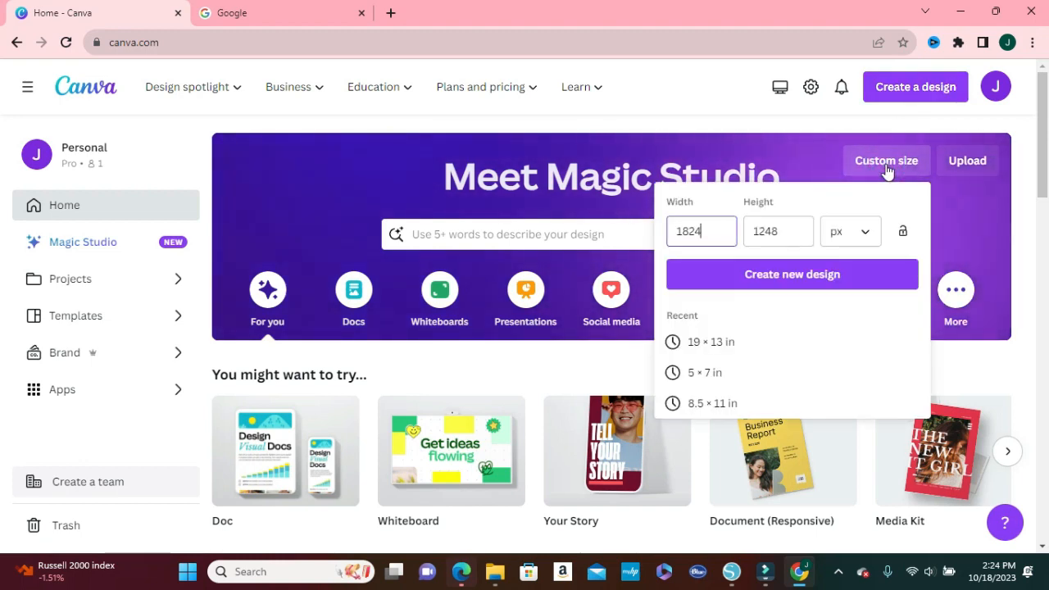
left_click(862, 236)
left_click(851, 305)
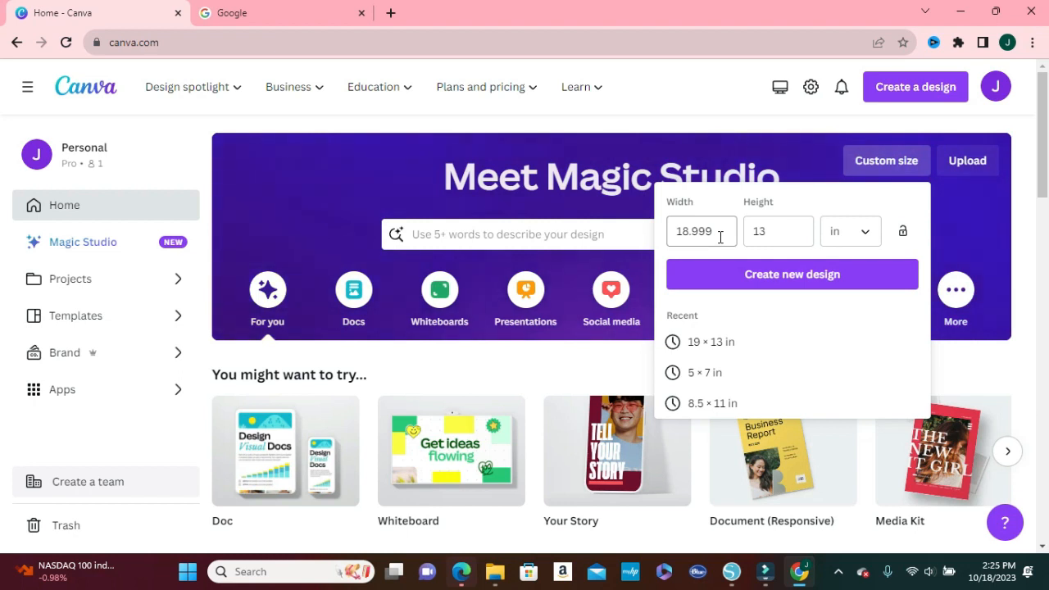
left_click_drag(720, 237, 667, 235)
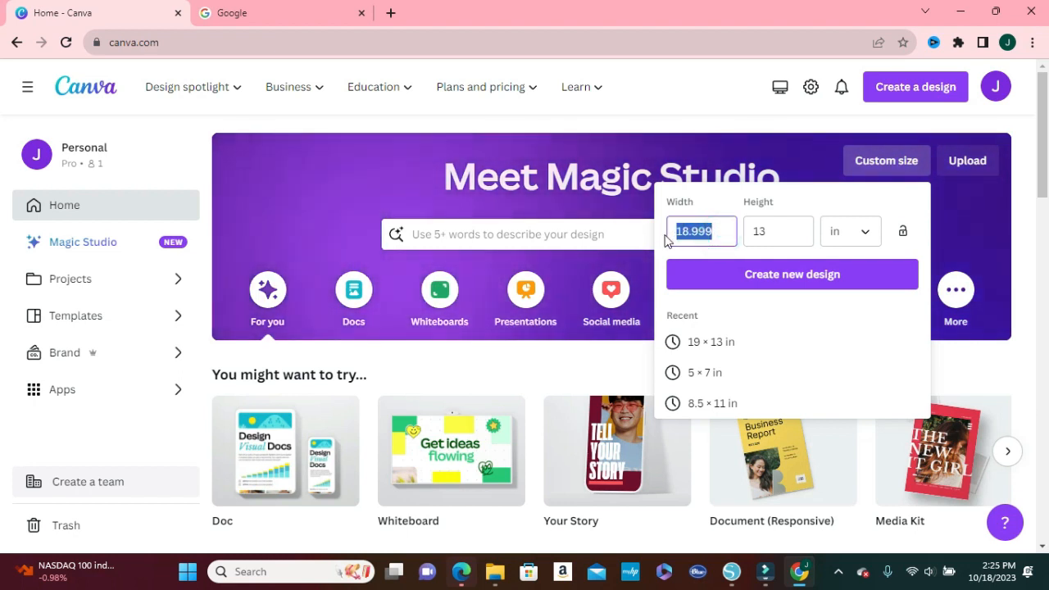
type("19")
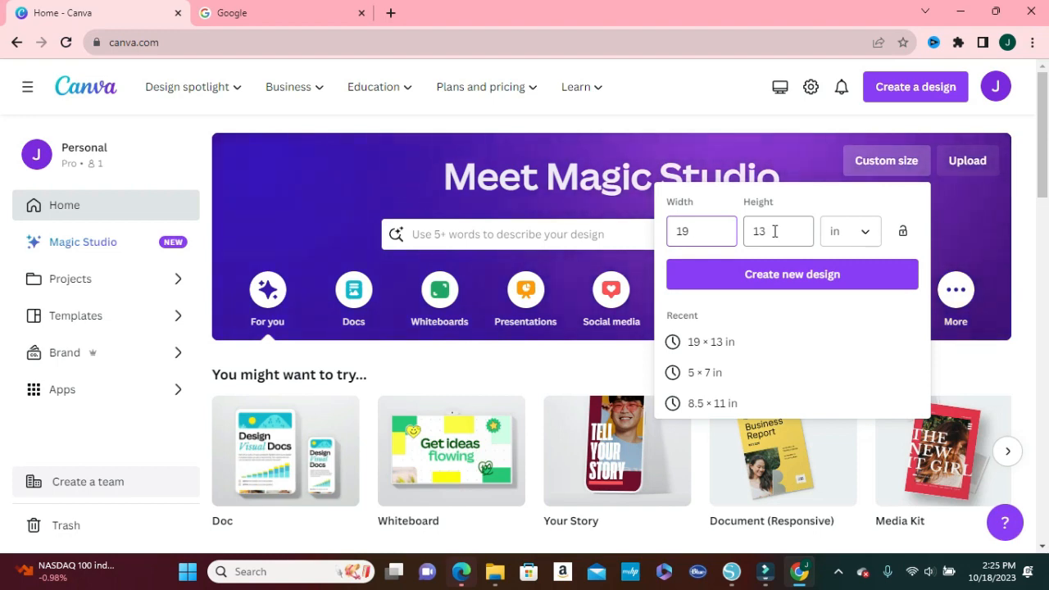
left_click(764, 279)
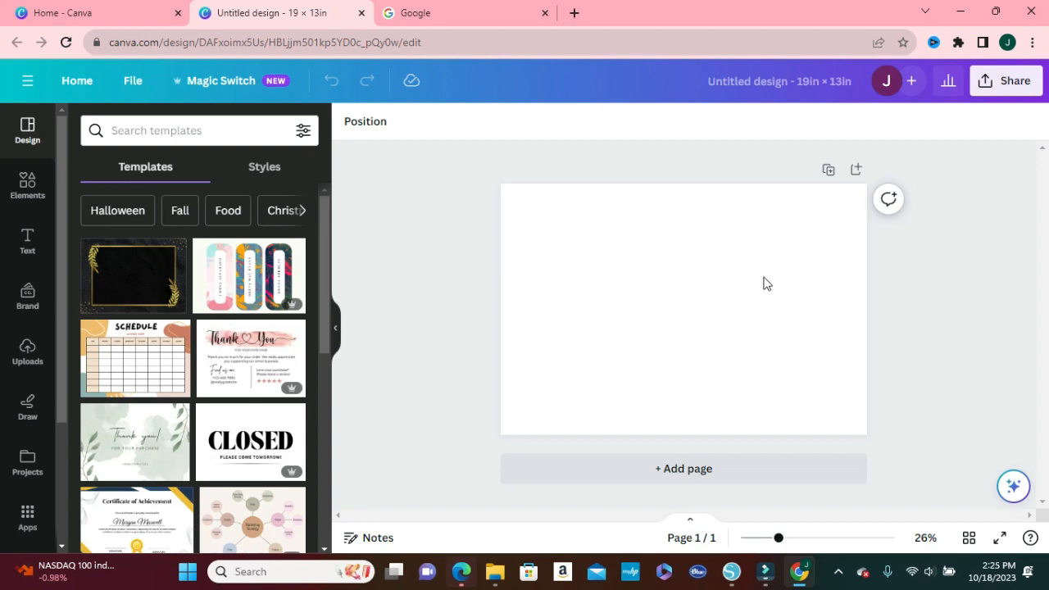
Paste the copied rainbow and flower garden background image onto the blank page
key("ctrl+v")
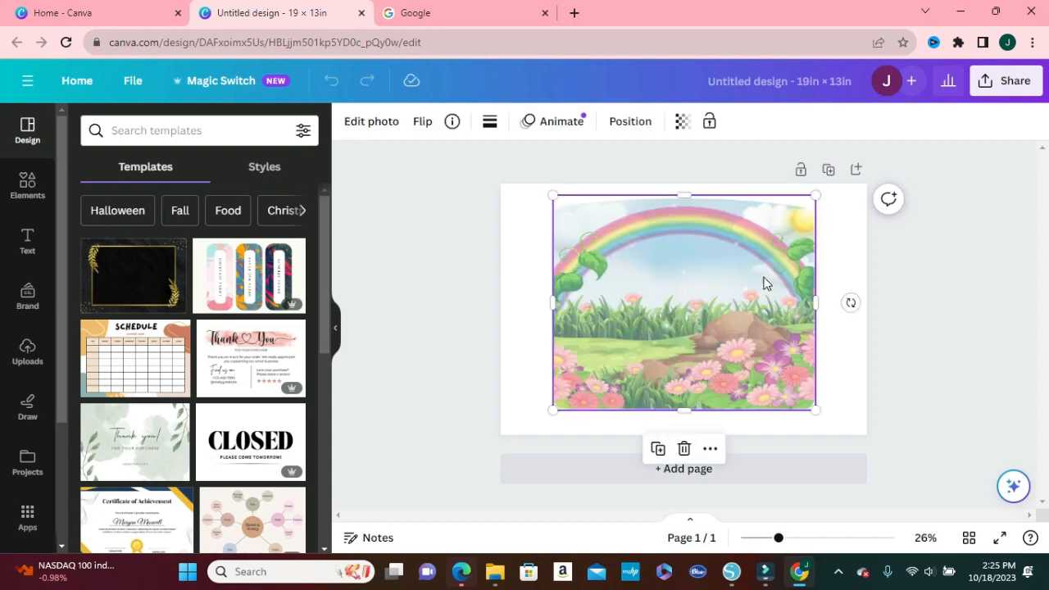
left_click(924, 306)
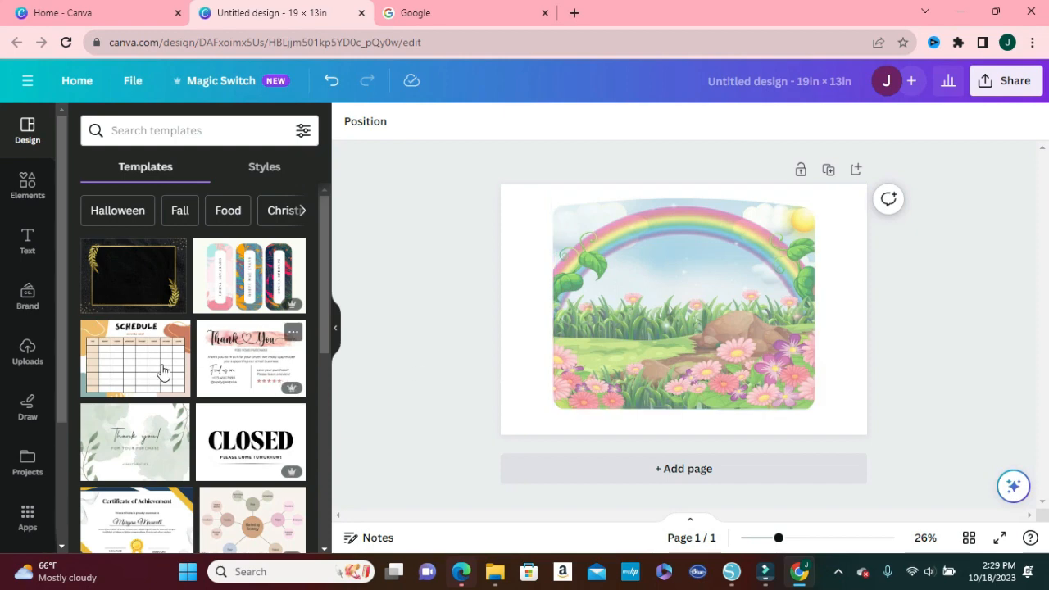
left_click(28, 365)
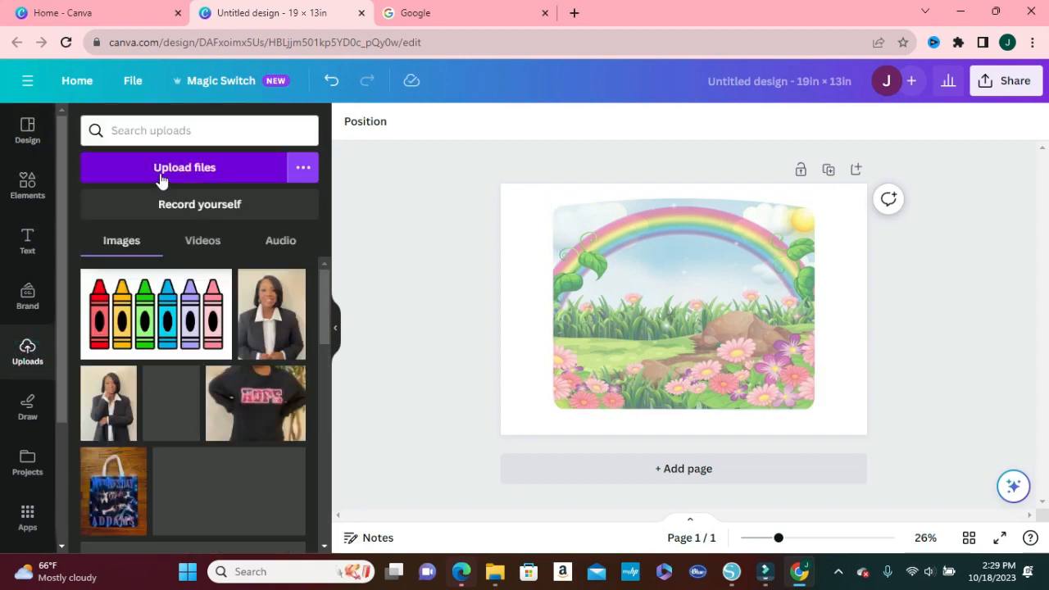
left_click(161, 177)
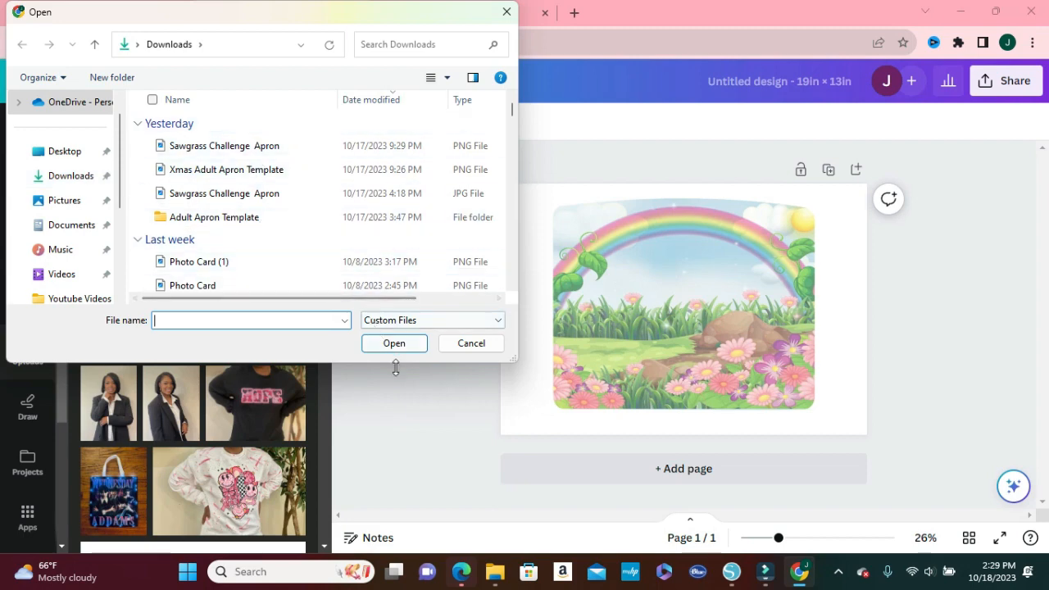
left_click(505, 12)
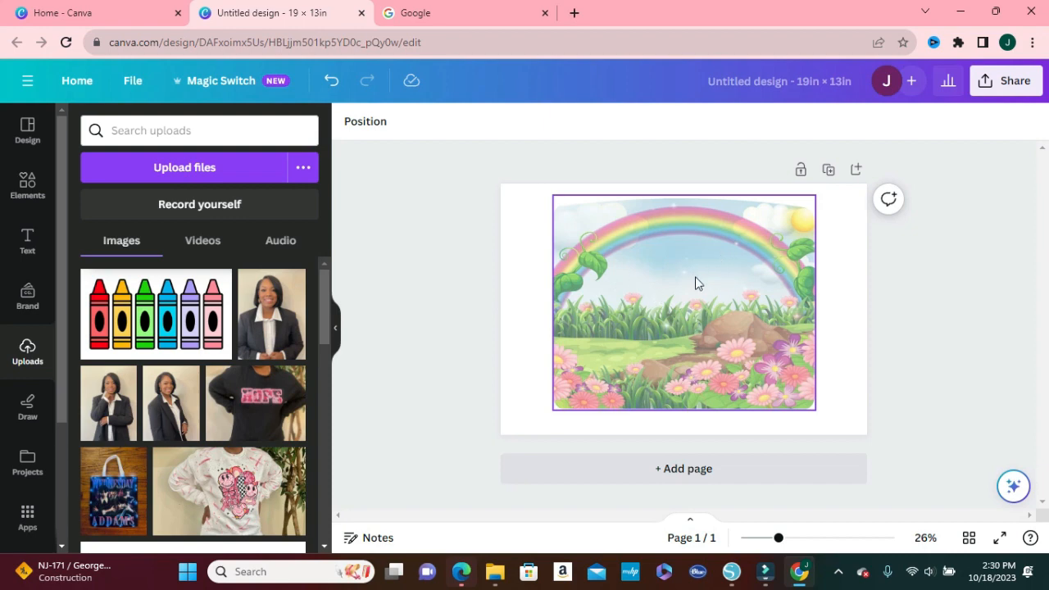
right_click(337, 328)
left_click(336, 328)
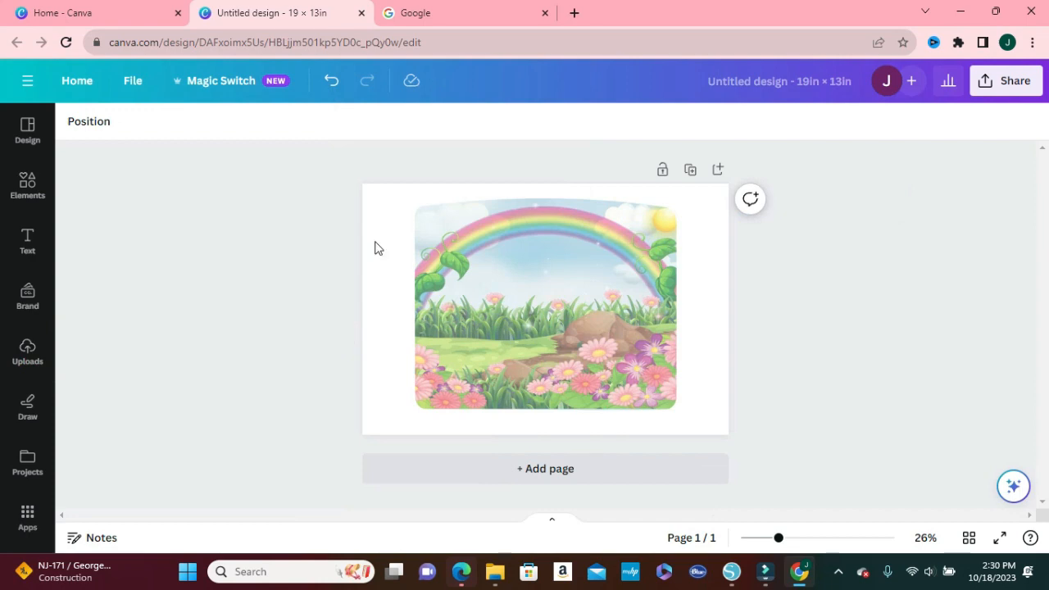
Switch to Google and search for images of "minnie mouse clipart"
left_click(444, 15)
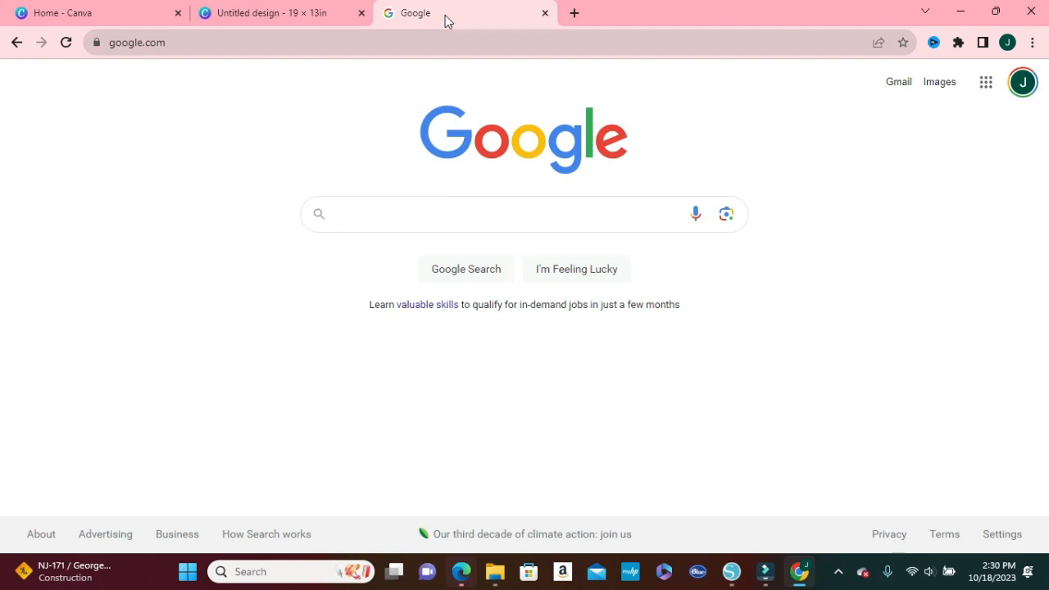
type("mini")
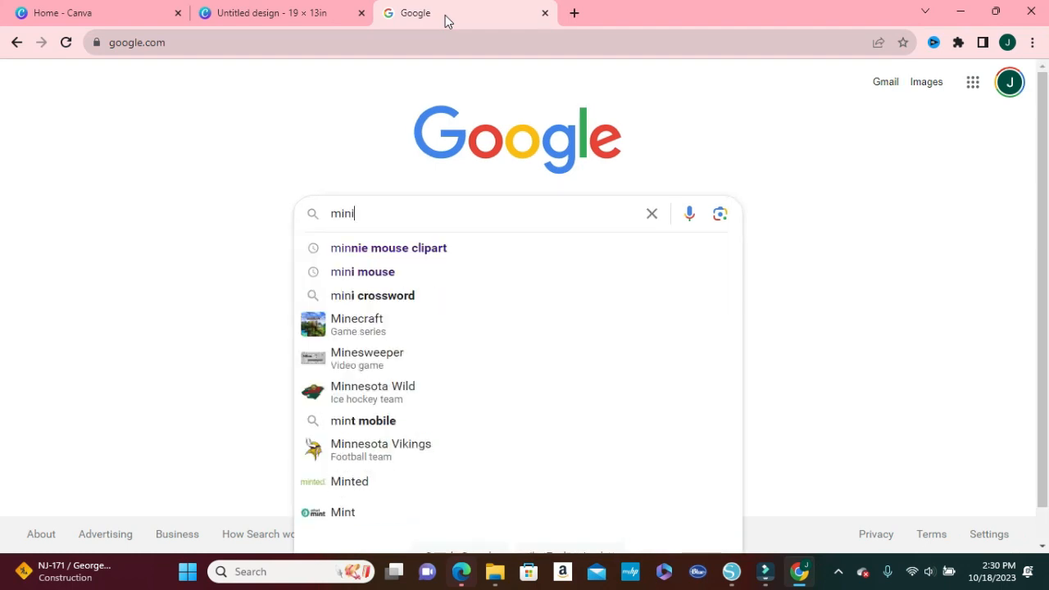
type(" mouse ")
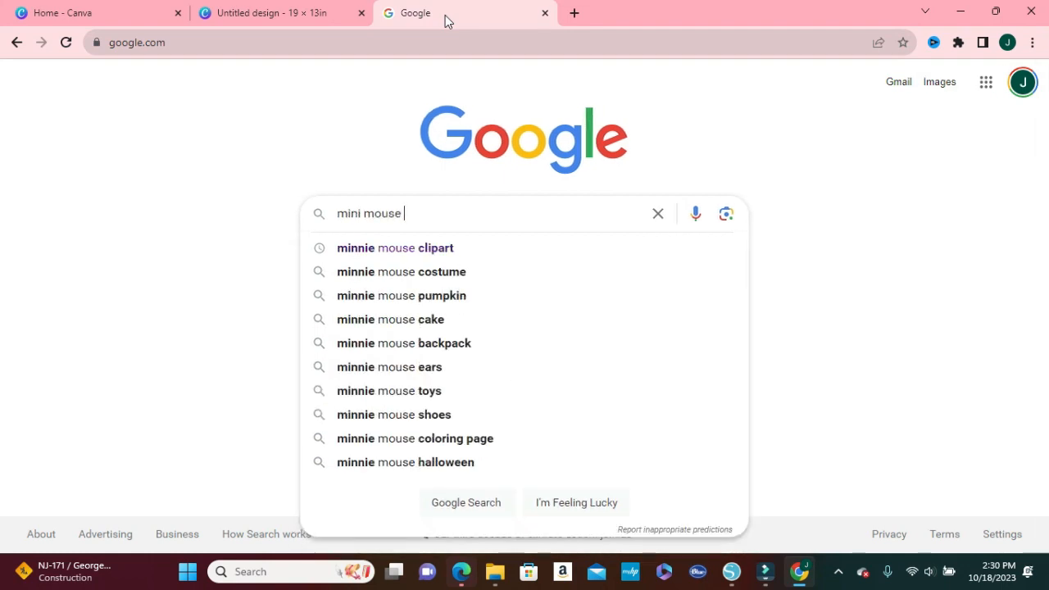
type("clip")
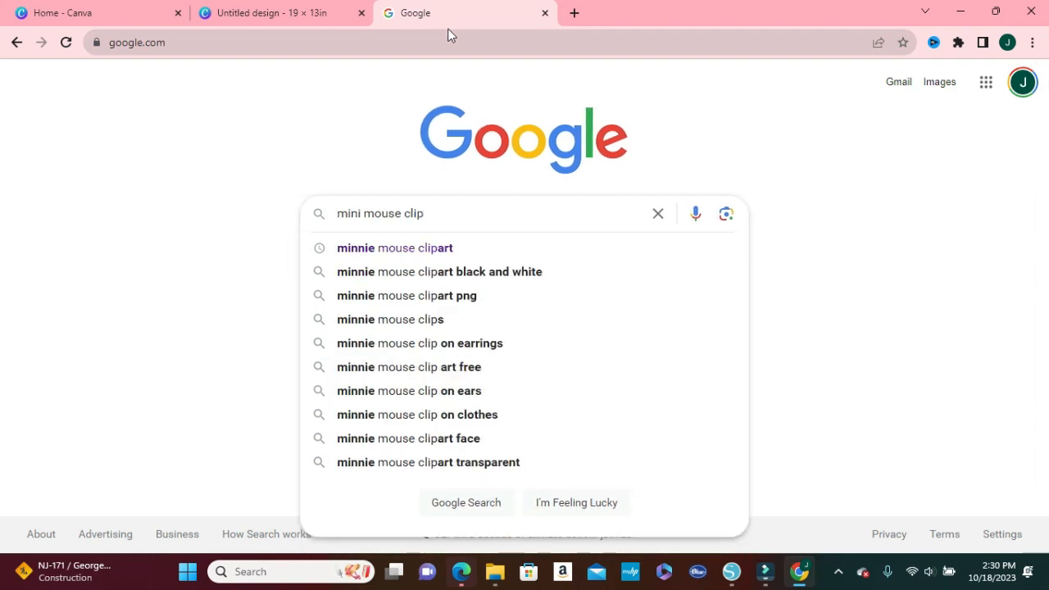
left_click(382, 250)
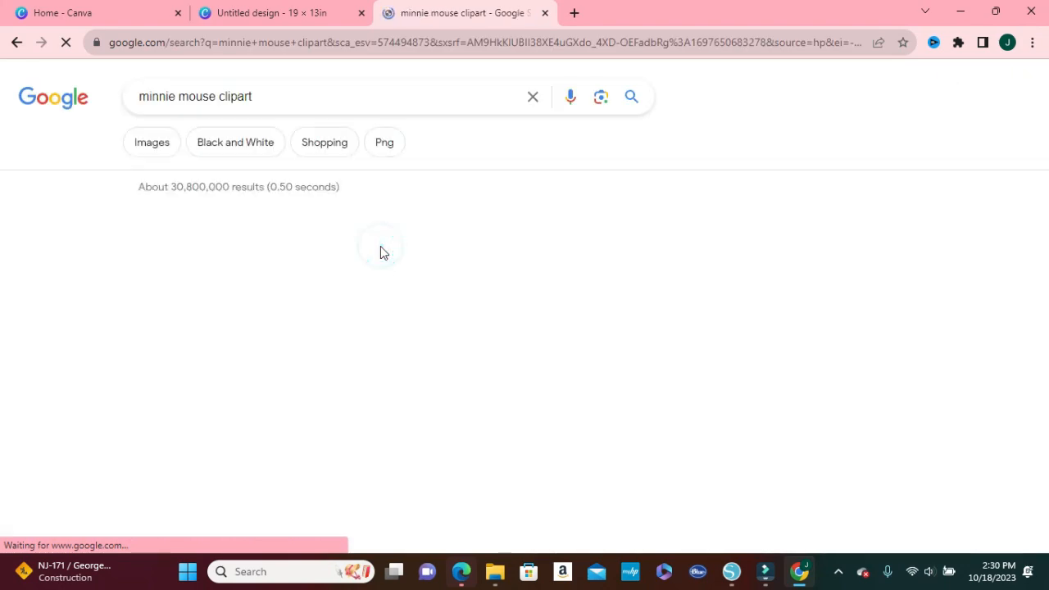
left_click(155, 144)
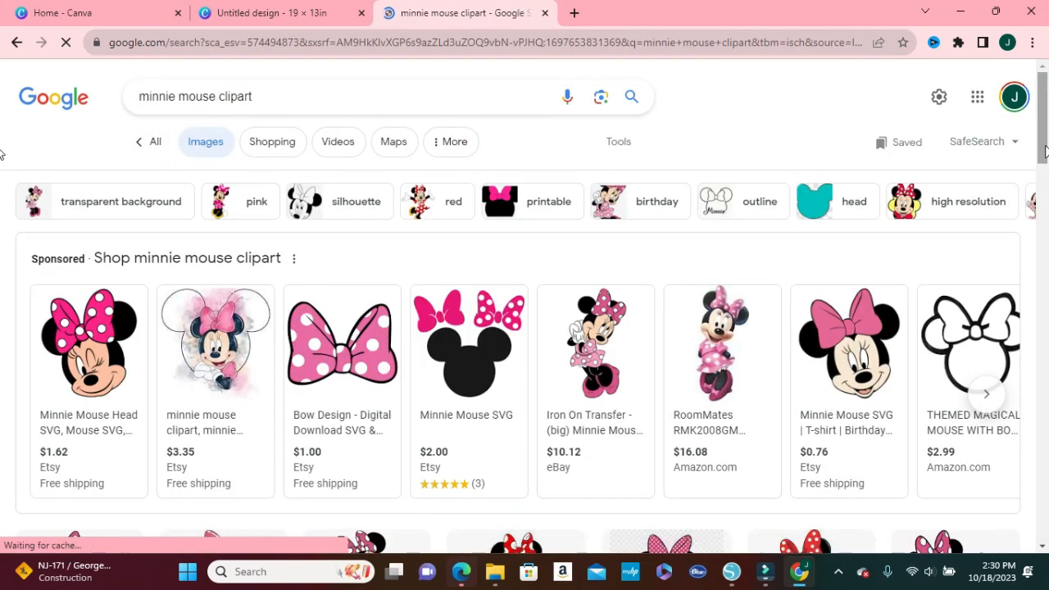
Copy the Pinterest result image of Minnie Mouse standing in a pink dress with a polka-dot bow
left_click_drag(1046, 149, 1046, 259)
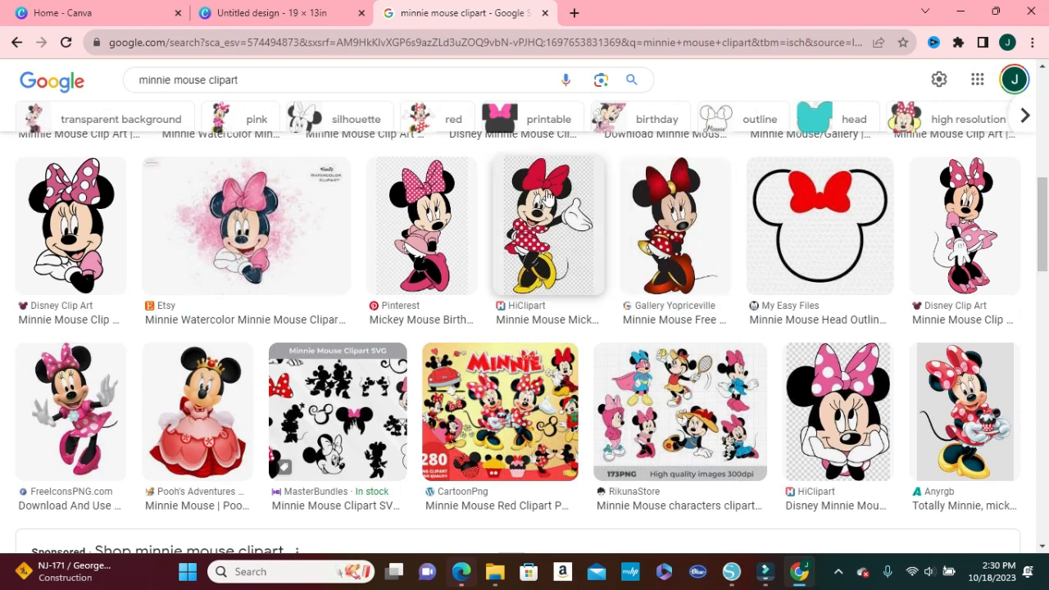
left_click(447, 233)
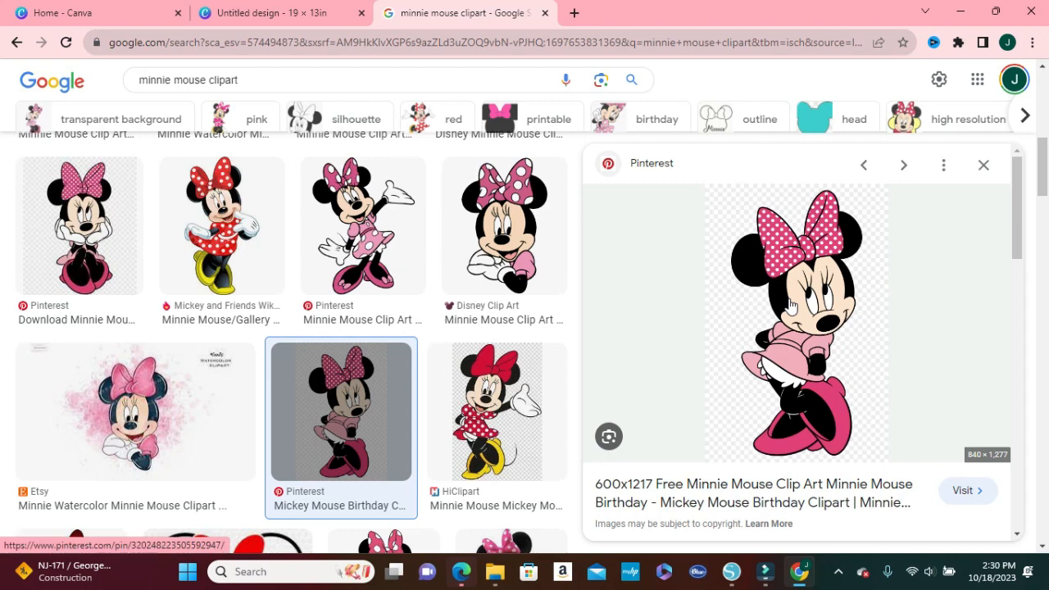
right_click(790, 305)
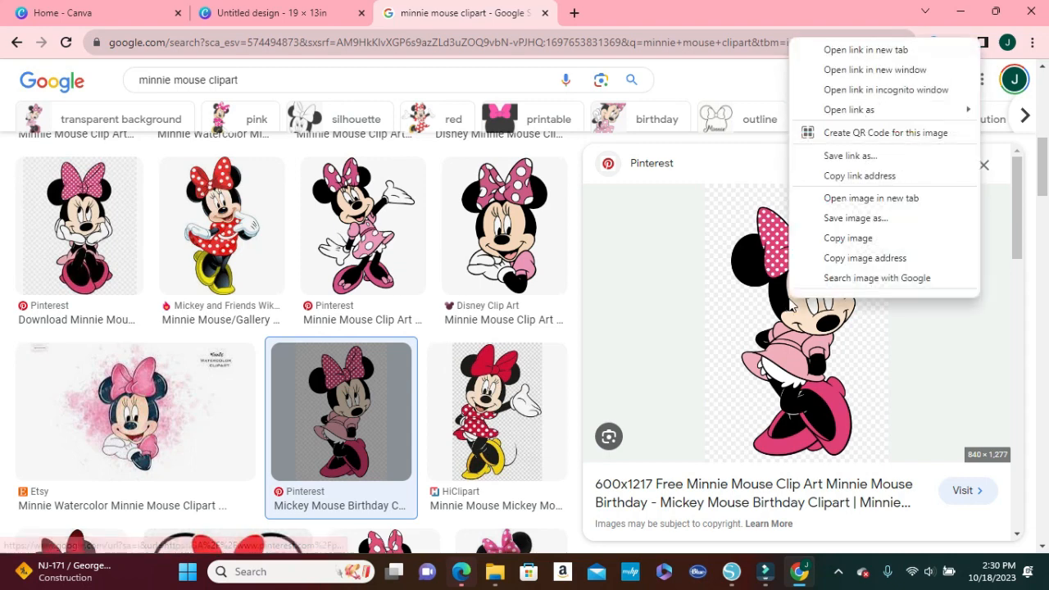
left_click(844, 239)
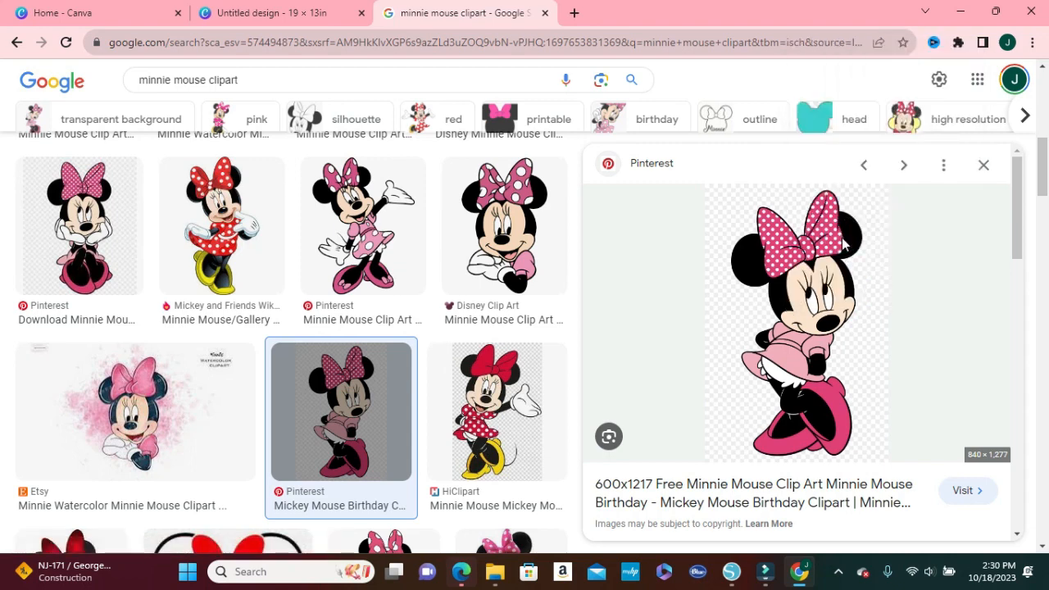
Return to the 19 × 13 in Canva design and paste the copied Minnie Mouse image onto the page
left_click(305, 18)
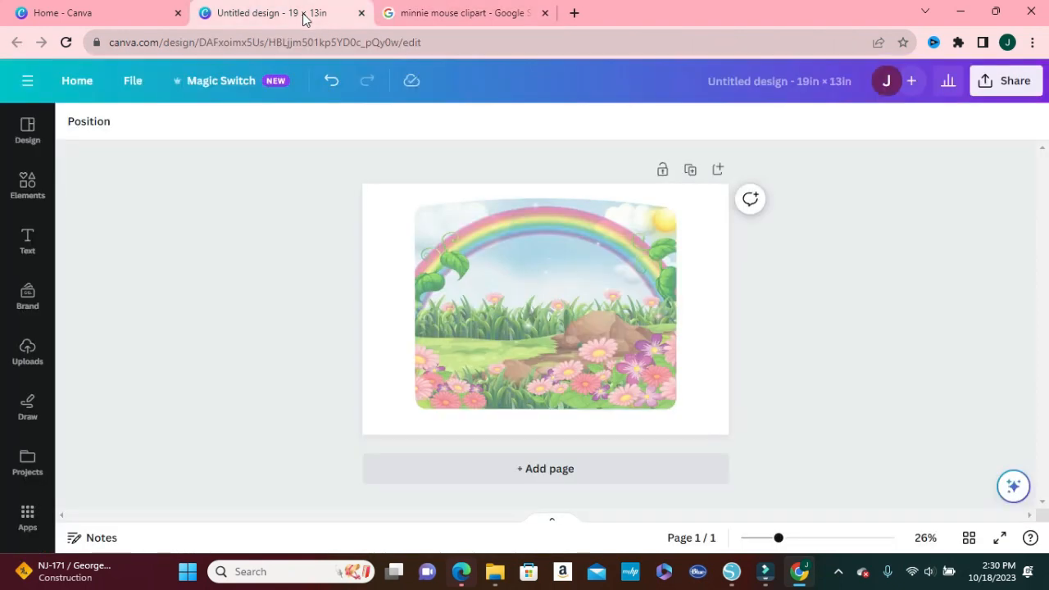
left_click(379, 292)
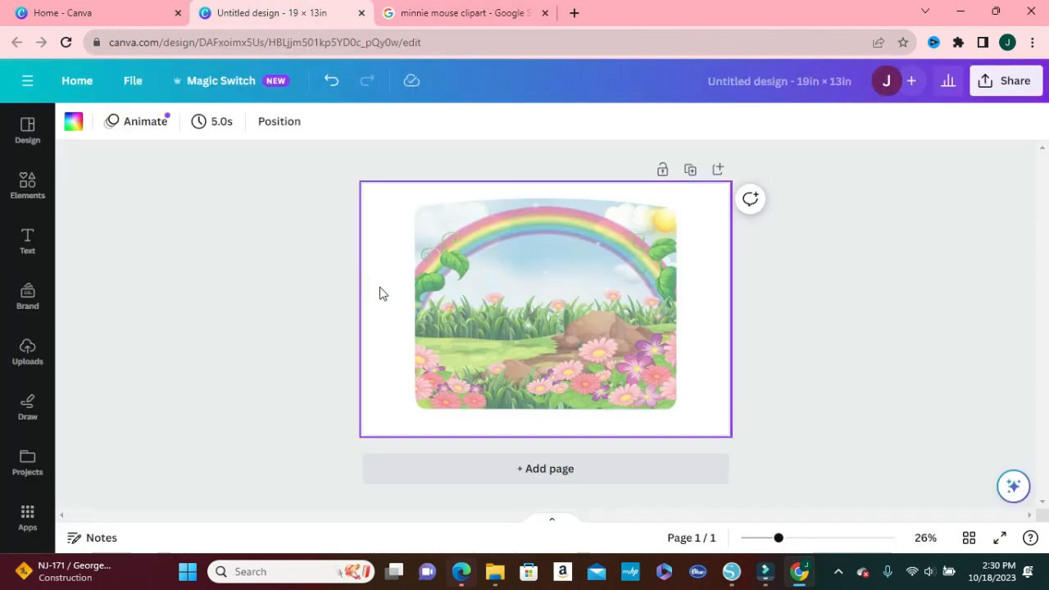
right_click(379, 293)
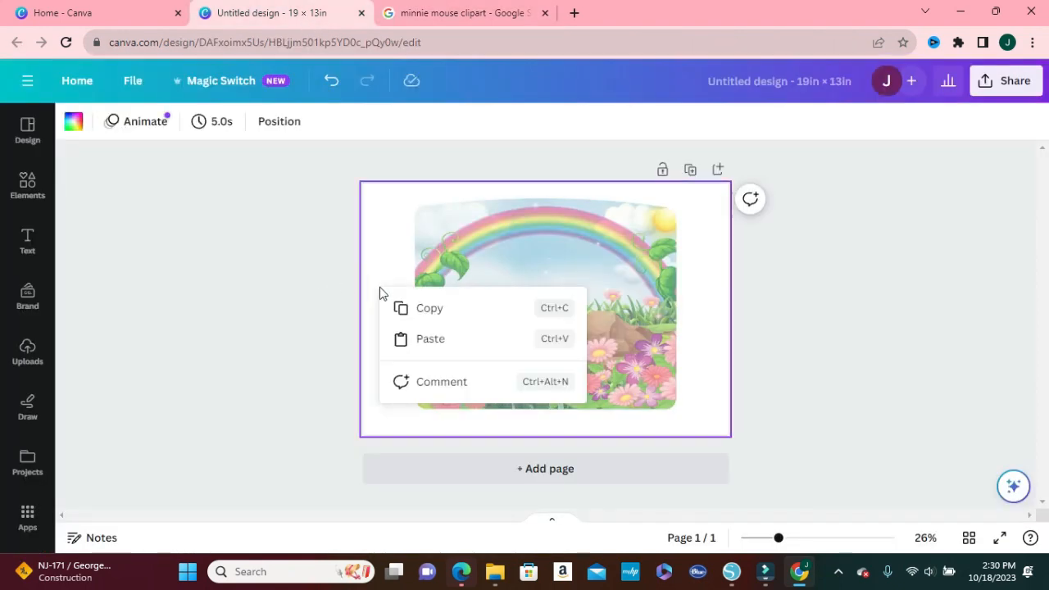
left_click(435, 338)
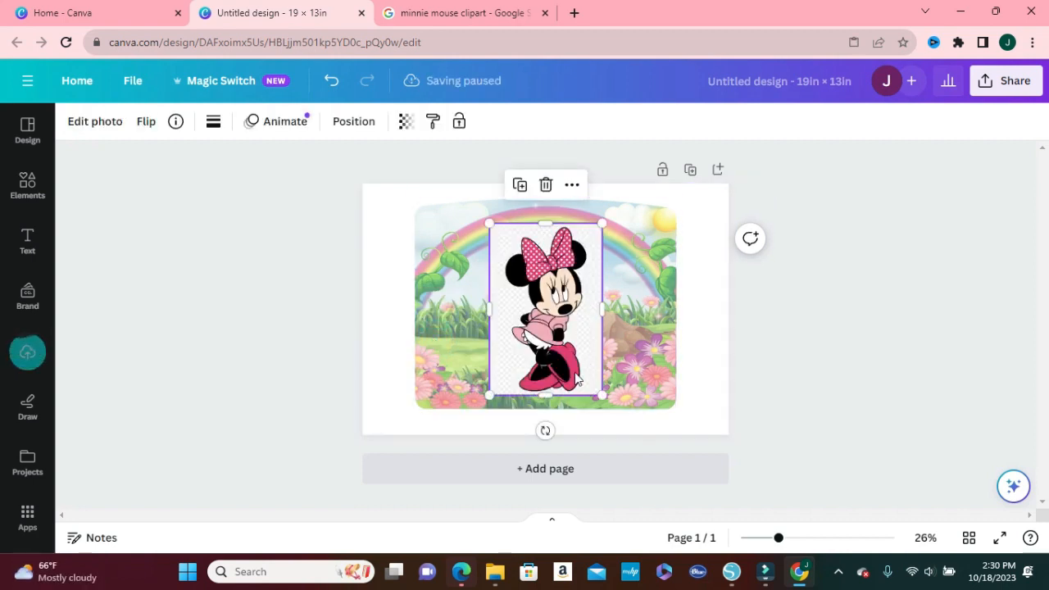
left_click_drag(778, 540, 803, 539)
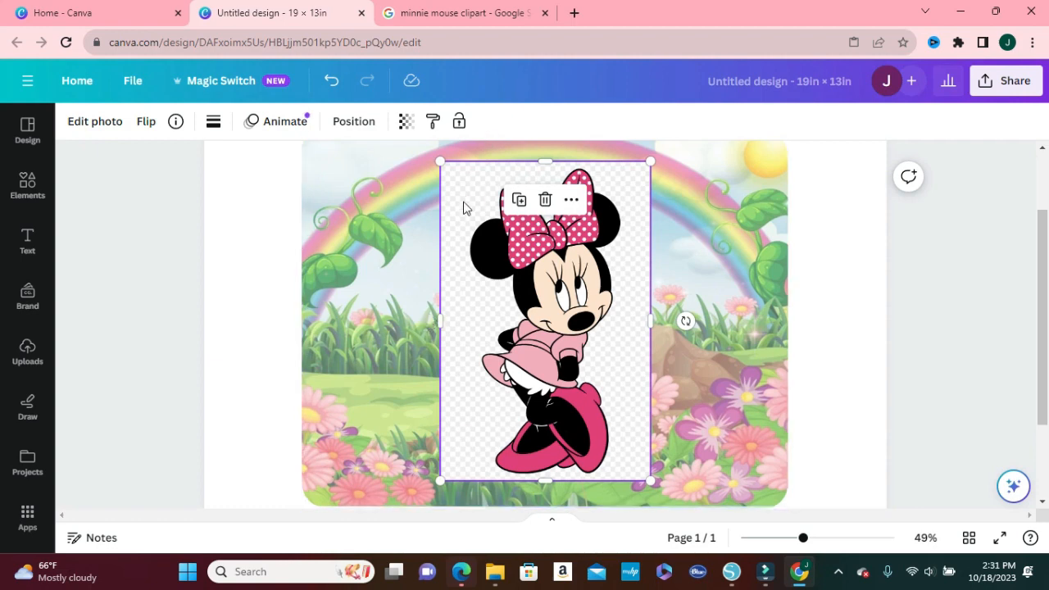
left_click(833, 383)
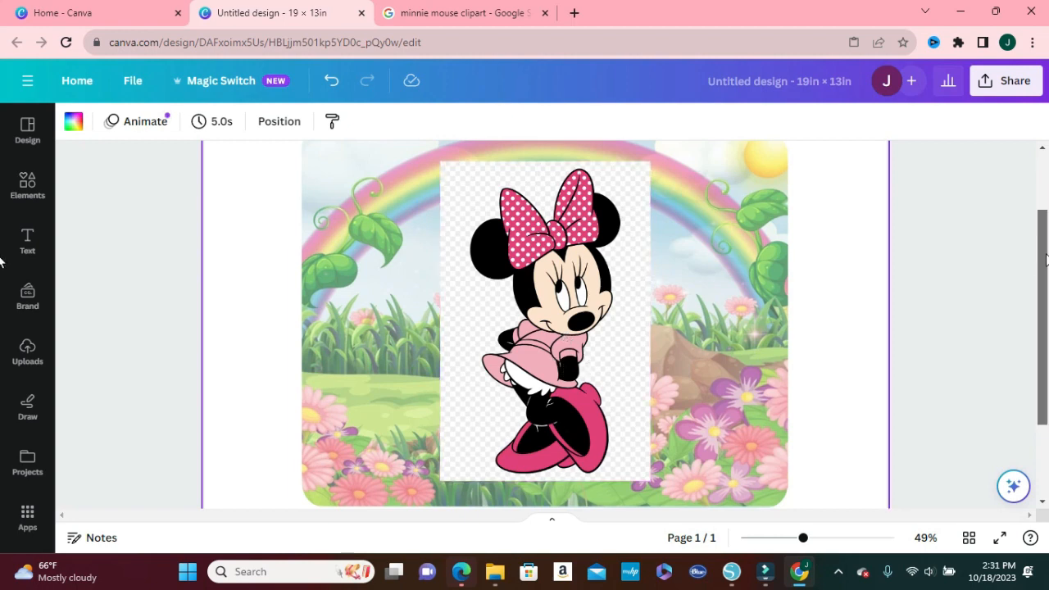
scroll(1045, 258, "up", 2)
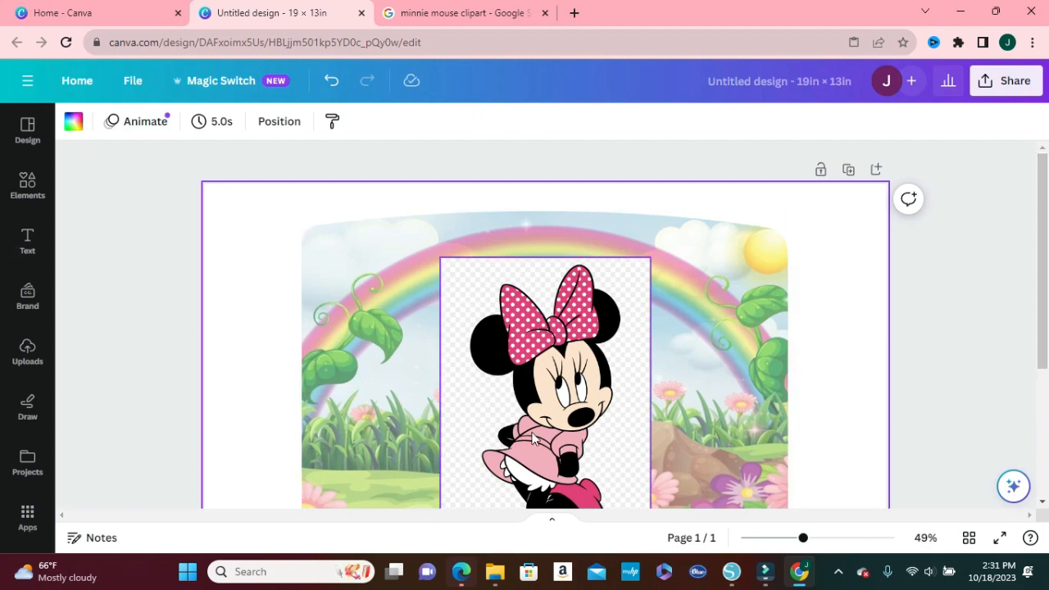
scroll(533, 440, "down", 5)
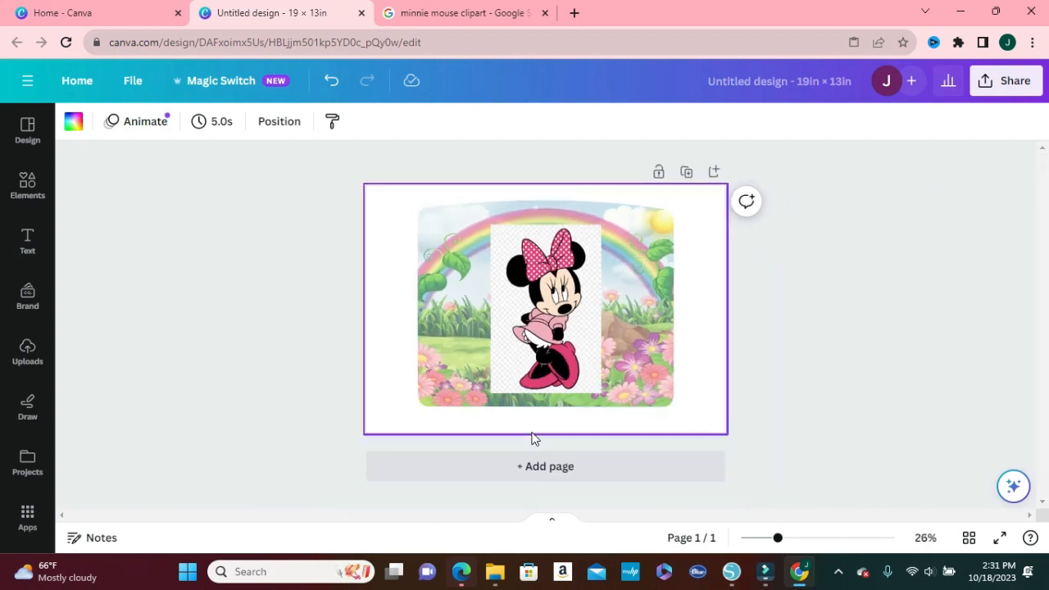
scroll(531, 439, "up", 3)
scroll(531, 438, "down", 2)
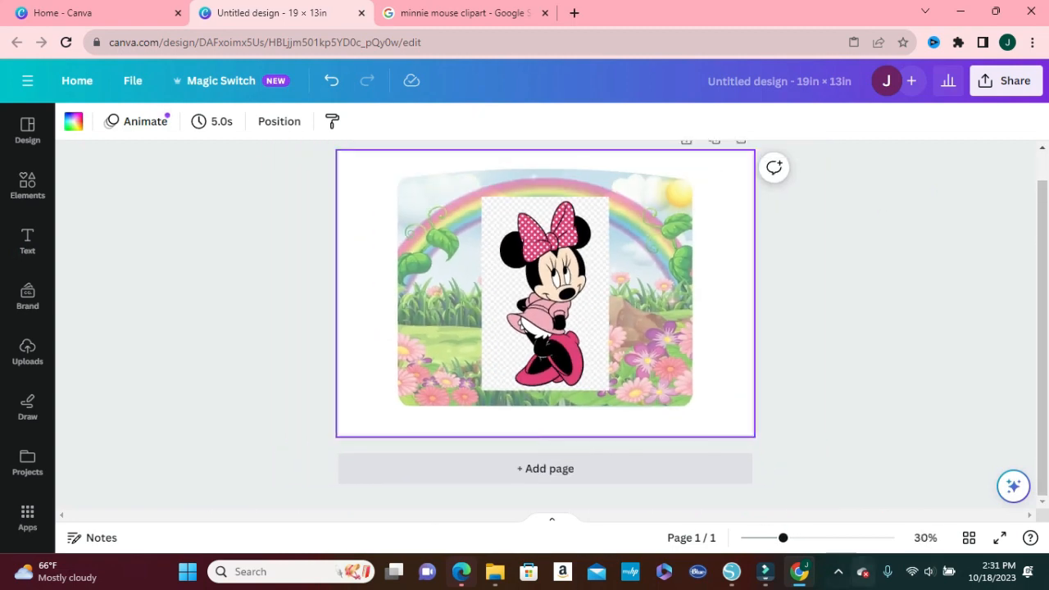
left_click_drag(783, 539, 759, 541)
left_click(868, 334)
Remove the checkered background from the Minnie Mouse image with BG Remover
left_click(559, 330)
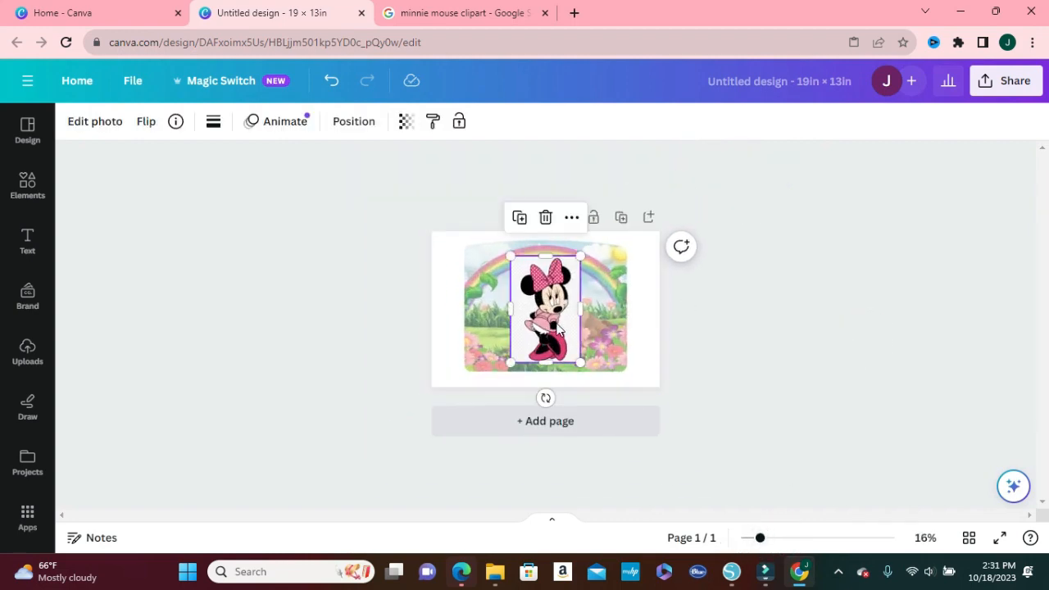
left_click(95, 130)
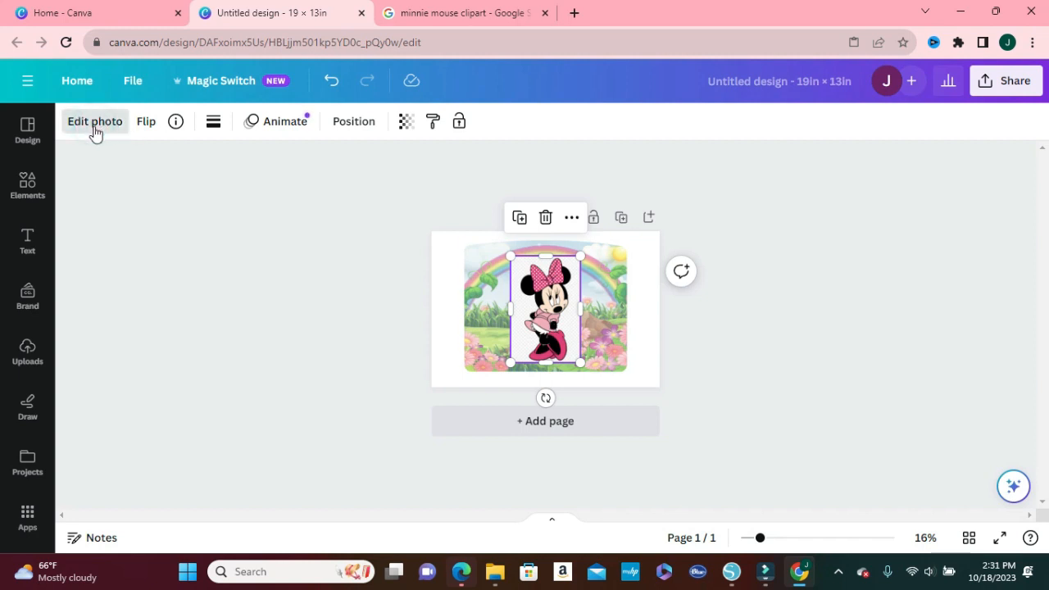
left_click(94, 124)
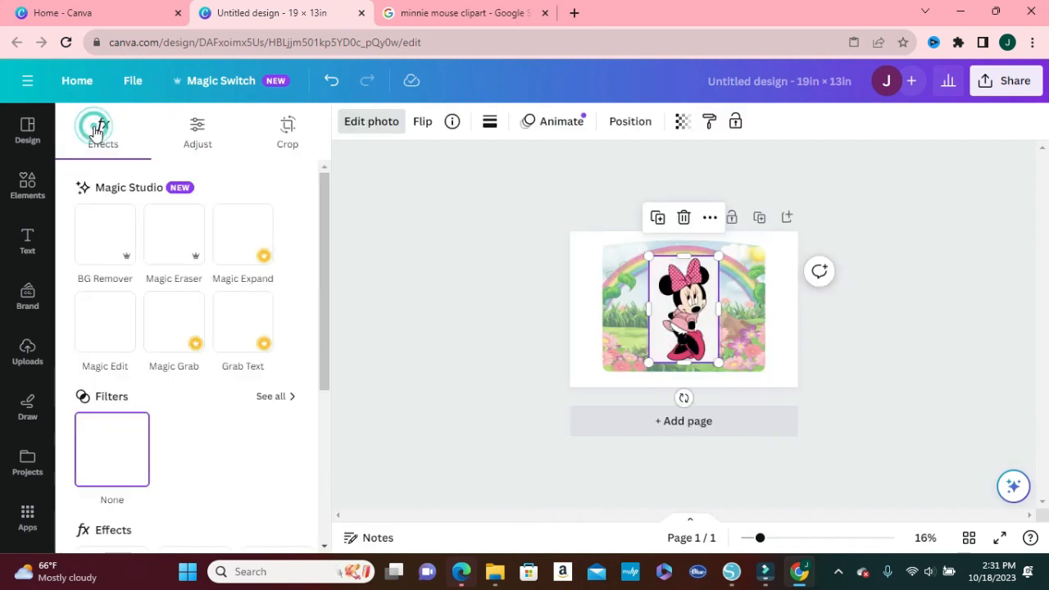
left_click(110, 253)
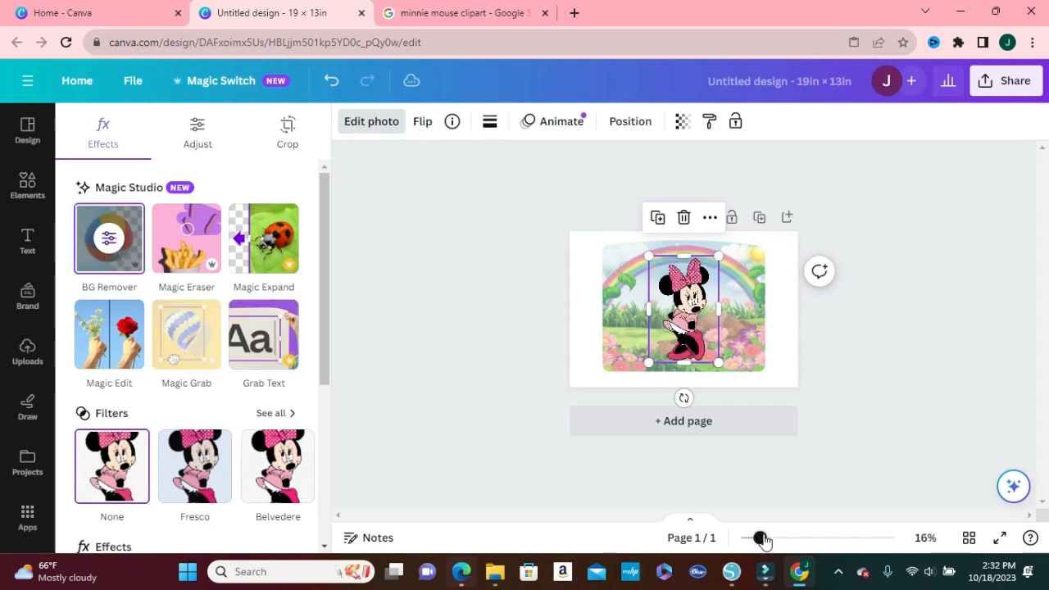
Move the Minnie Mouse image slightly toward the left side of the garden background
left_click_drag(760, 538, 805, 538)
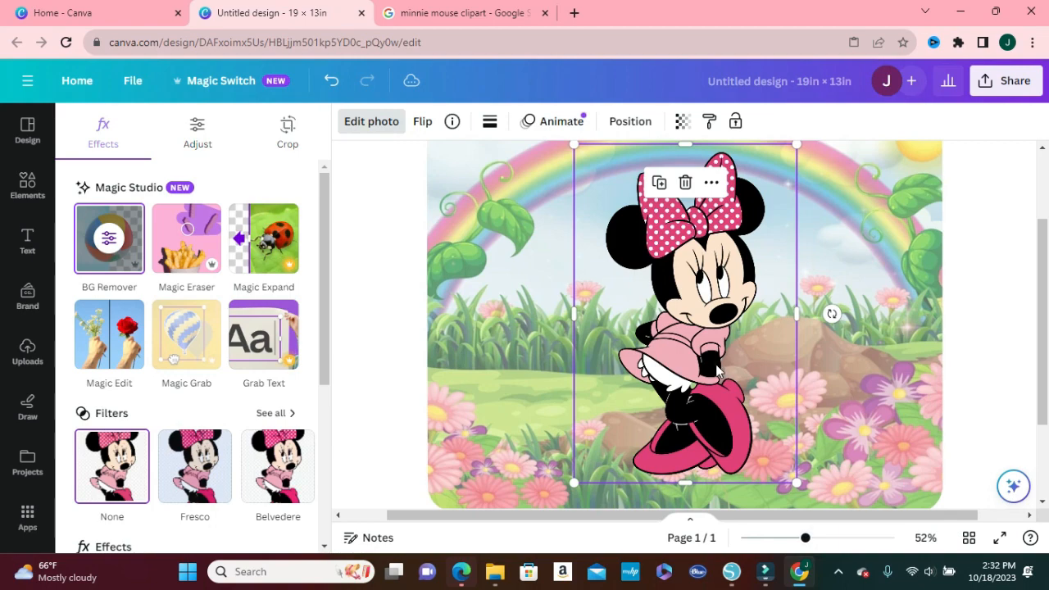
left_click_drag(717, 370, 659, 367)
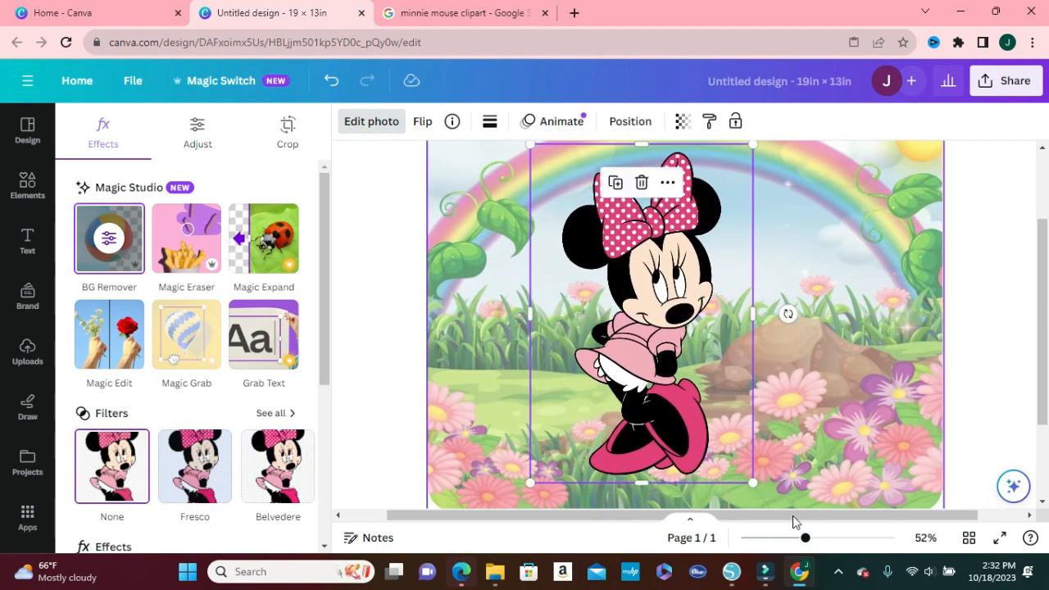
left_click_drag(805, 537, 788, 539)
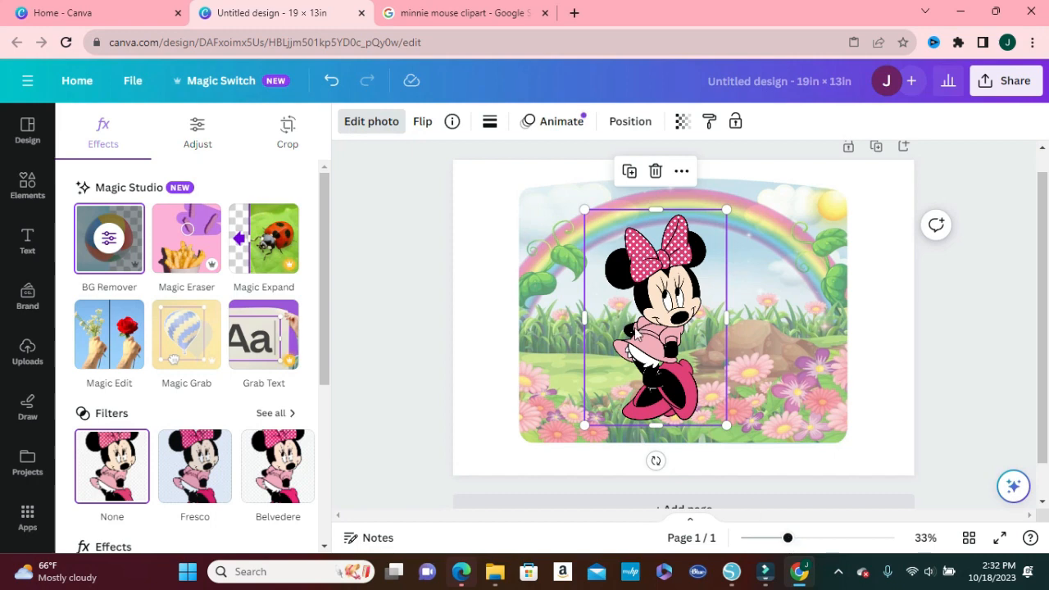
Switch to Google and search for images of "crayon clipart"
left_click(422, 15)
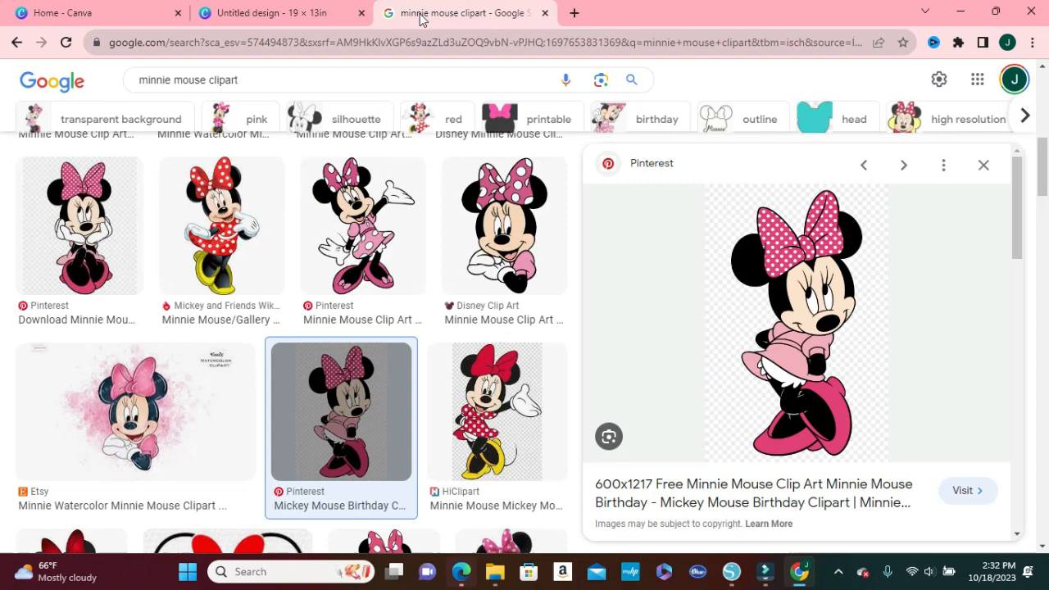
left_click(273, 80)
left_click_drag(273, 80, 123, 79)
key("BackSpace")
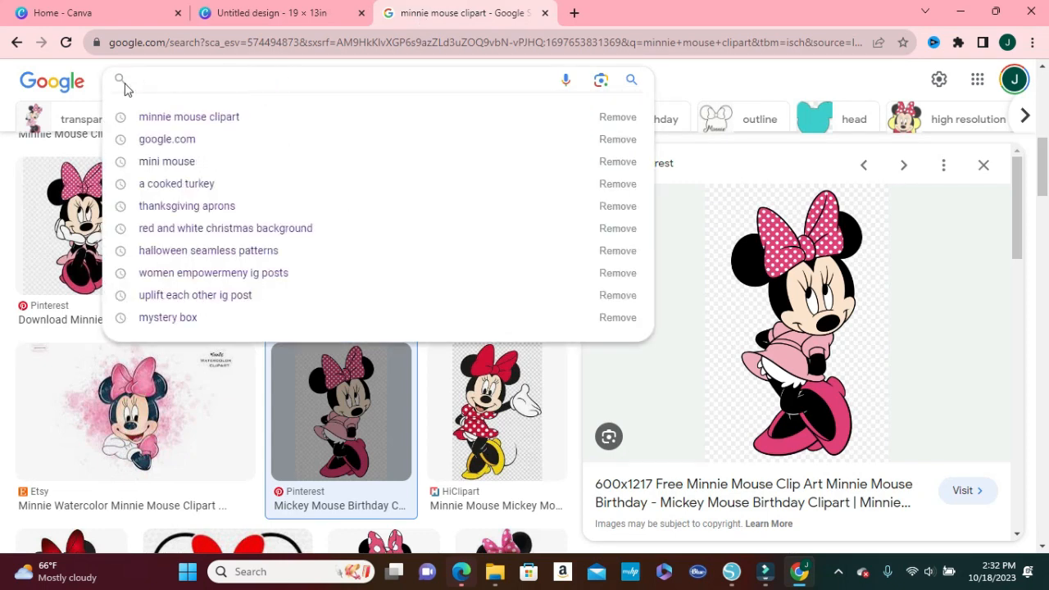
type("crayon")
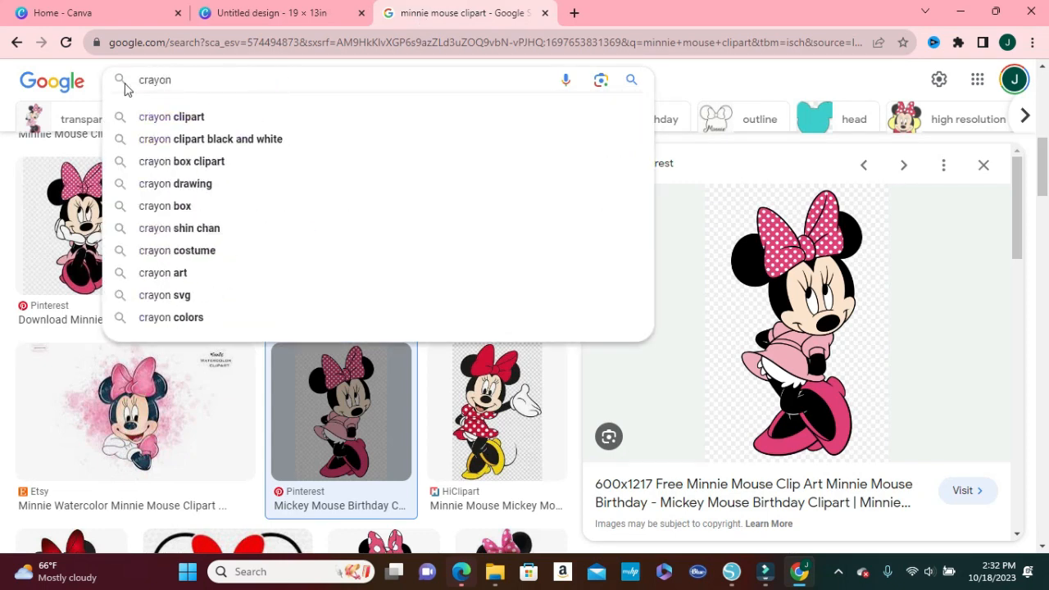
type(" clipart")
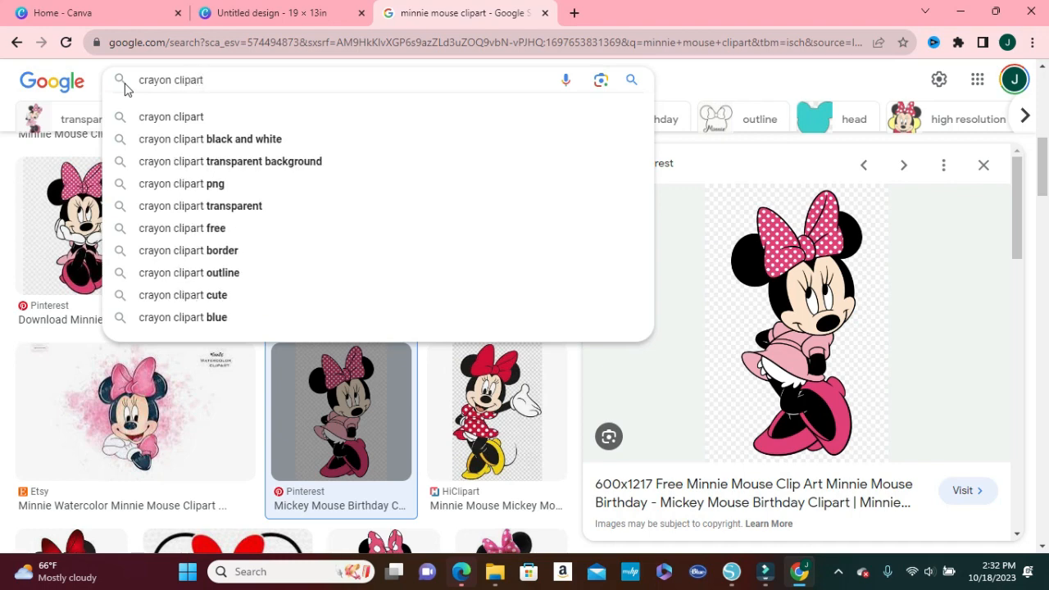
key("Return")
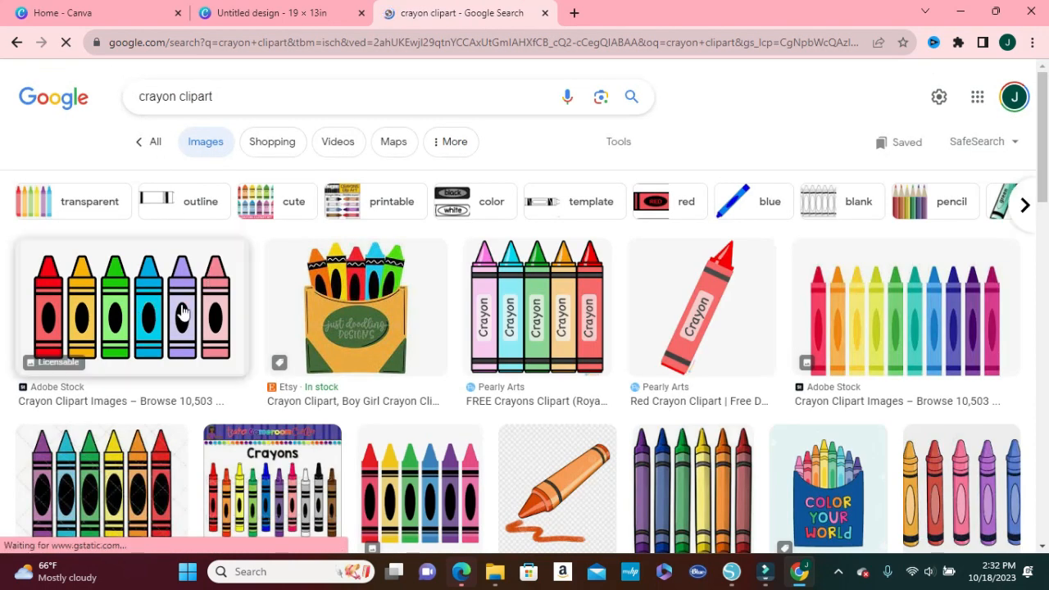
Copy the Adobe Stock result image showing a row of six outlined crayons
left_click(170, 315)
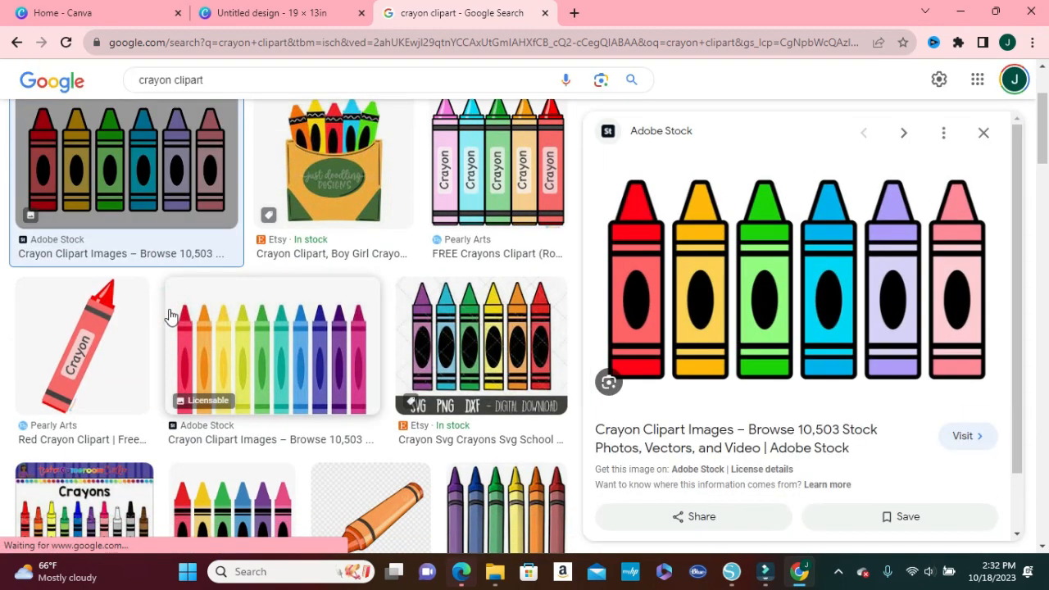
right_click(687, 336)
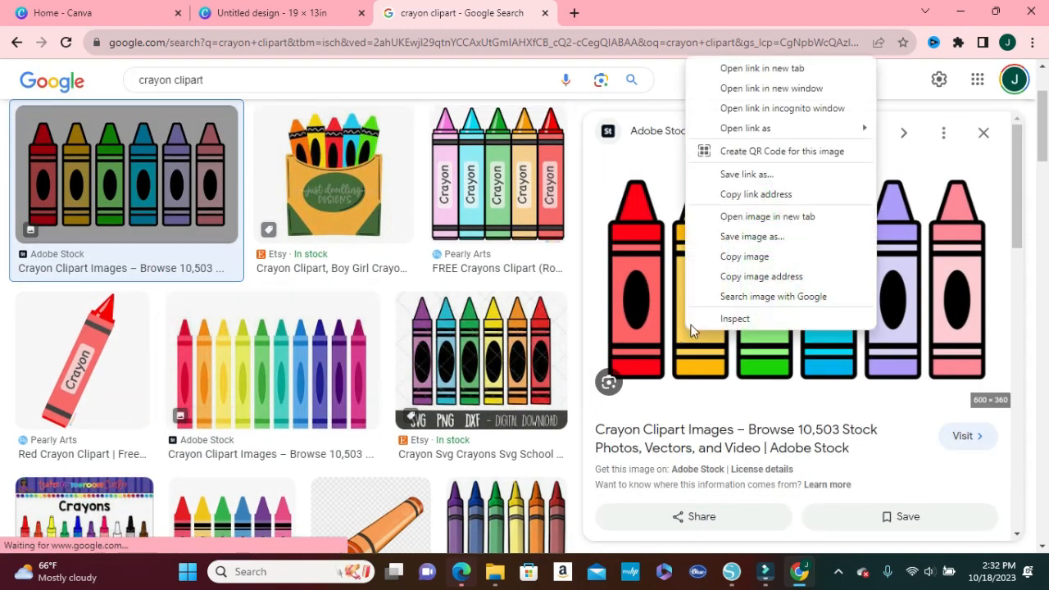
left_click(741, 258)
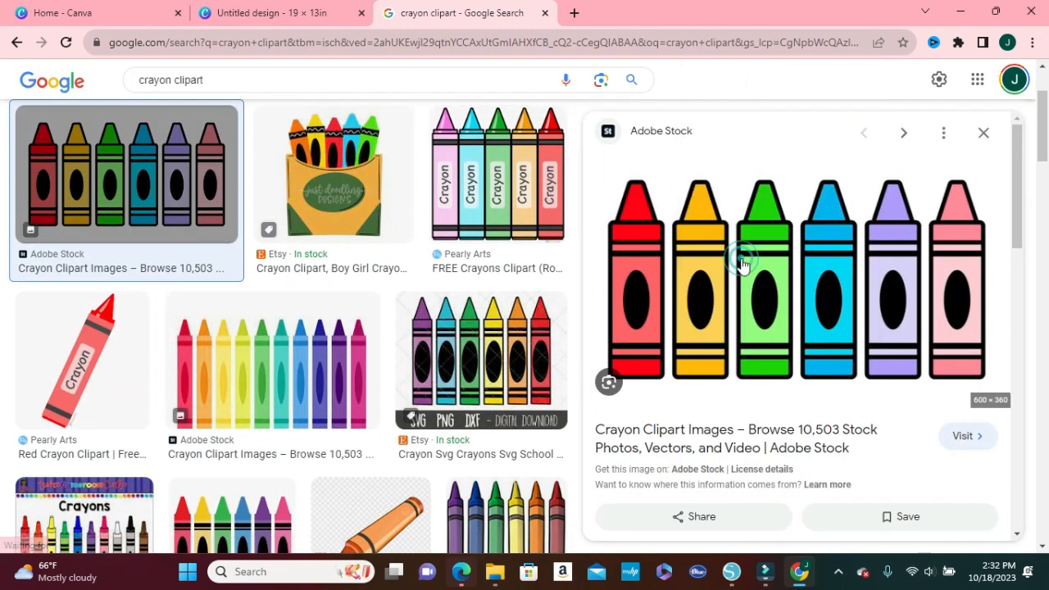
Return to the 19 × 13 in Canva design, paste the copied crayons image and shift it slightly down and right
left_click(276, 14)
left_click(506, 267)
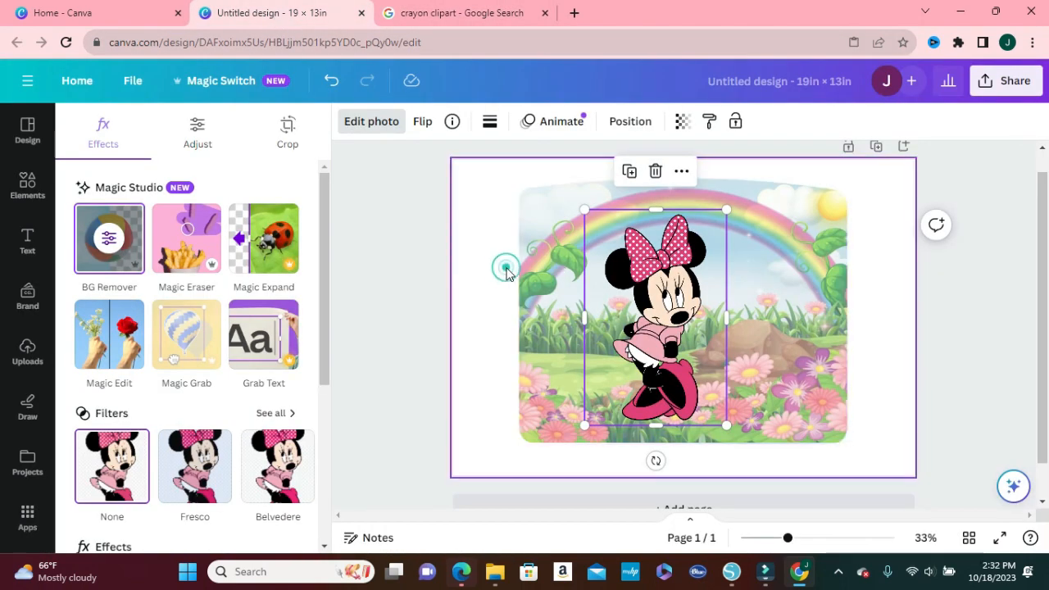
right_click(508, 273)
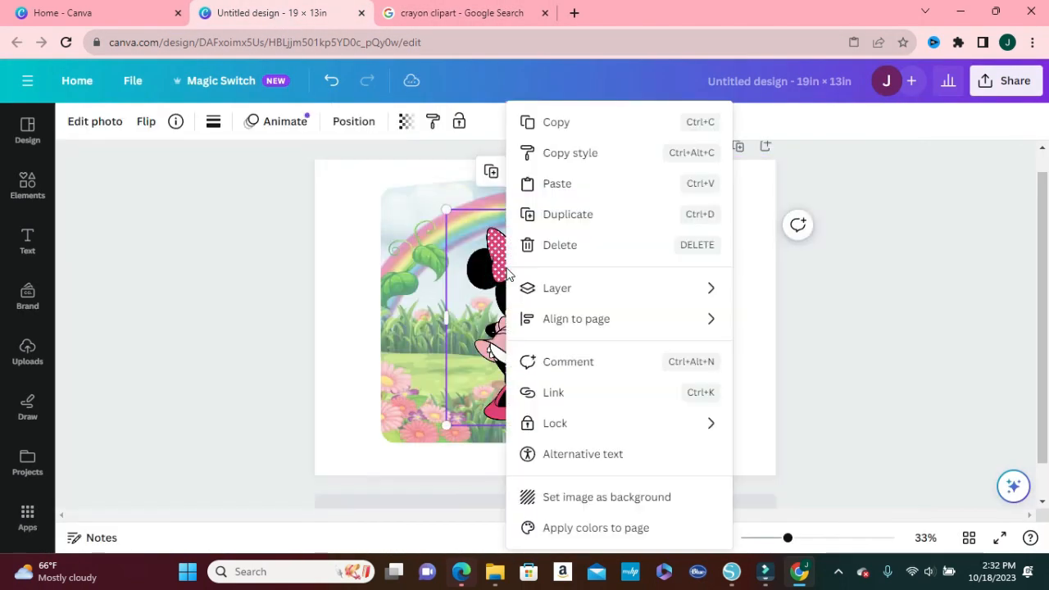
left_click(627, 195)
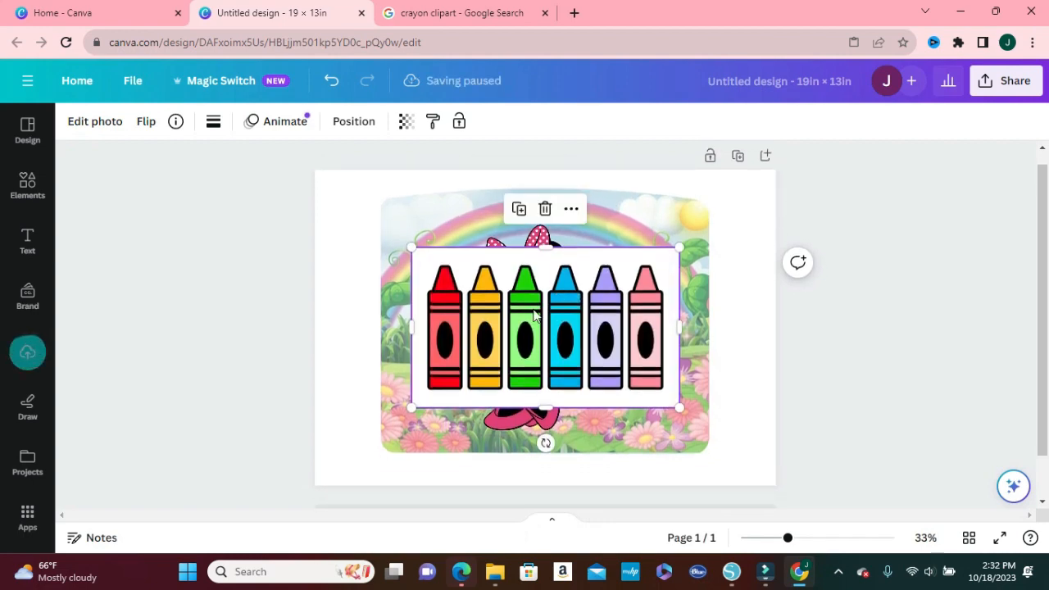
left_click_drag(529, 318, 553, 329)
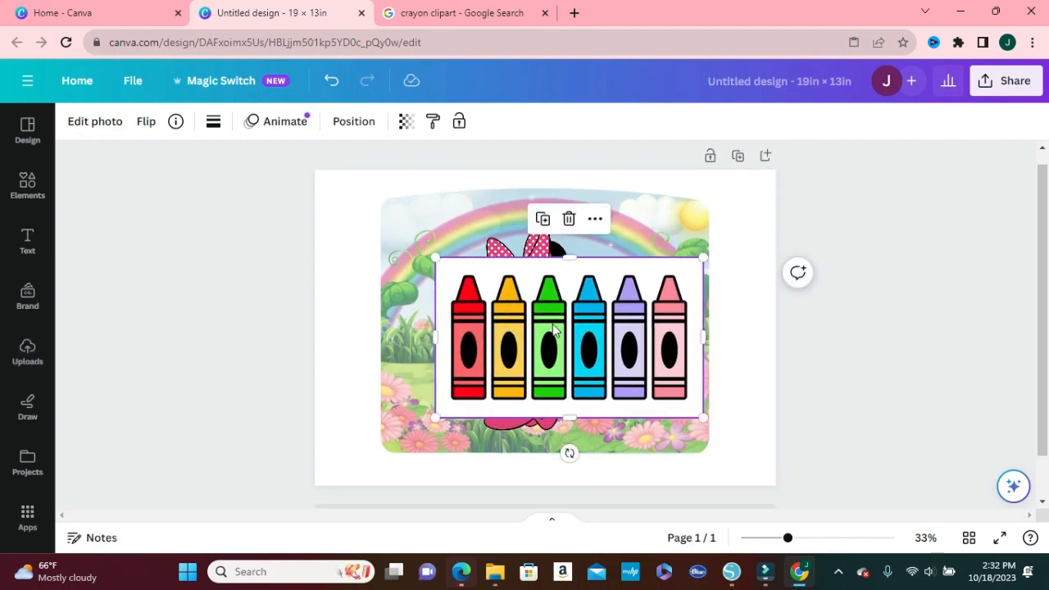
Remove the crayons image's white background with BG Remover, move it slightly left, and crop its top and bottom margins
left_click(84, 123)
left_click(116, 234)
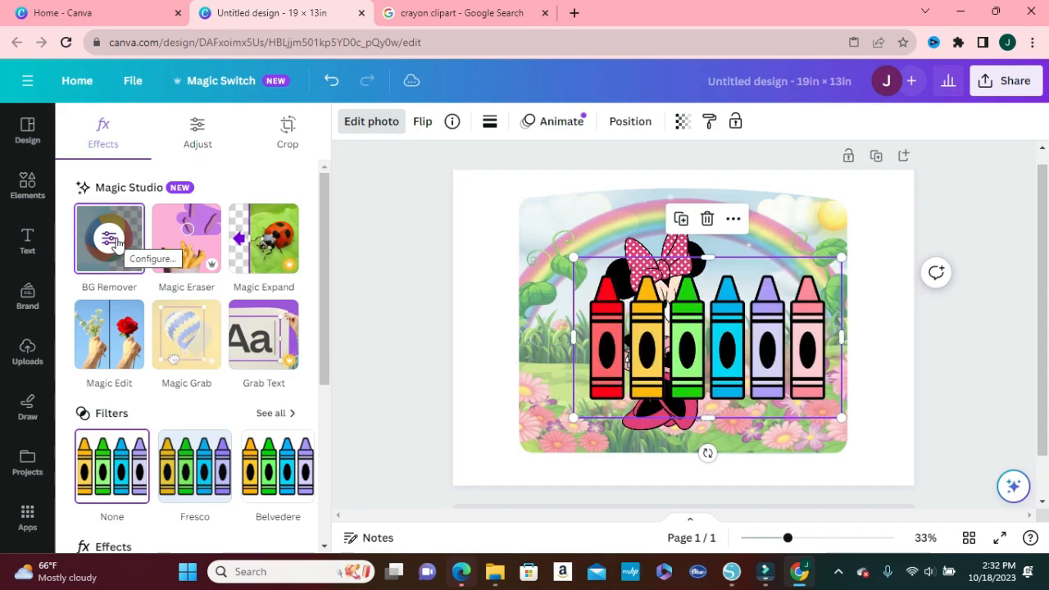
left_click_drag(721, 361, 679, 365)
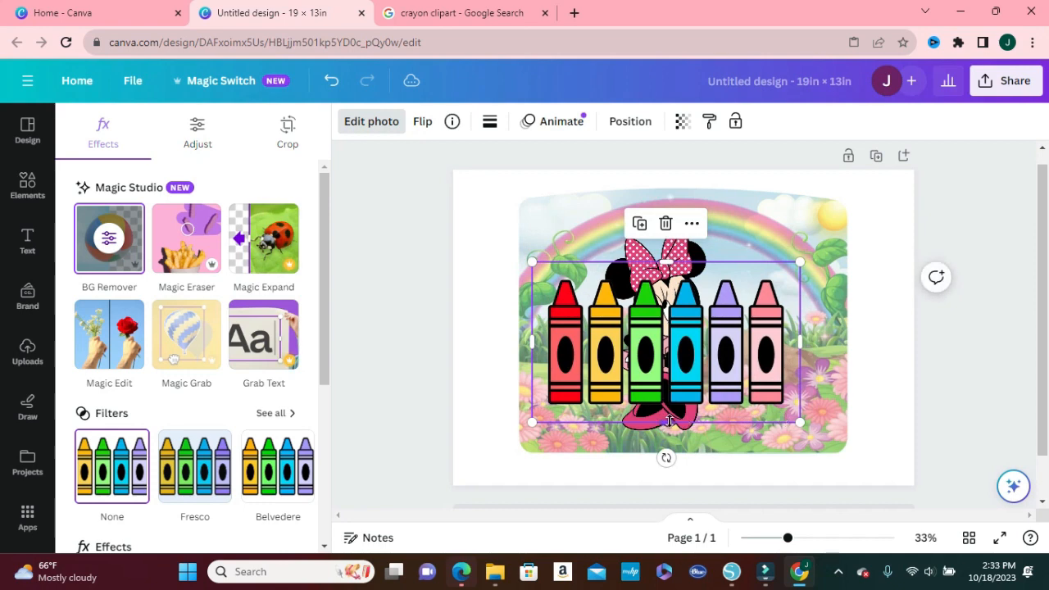
left_click_drag(670, 420, 670, 407)
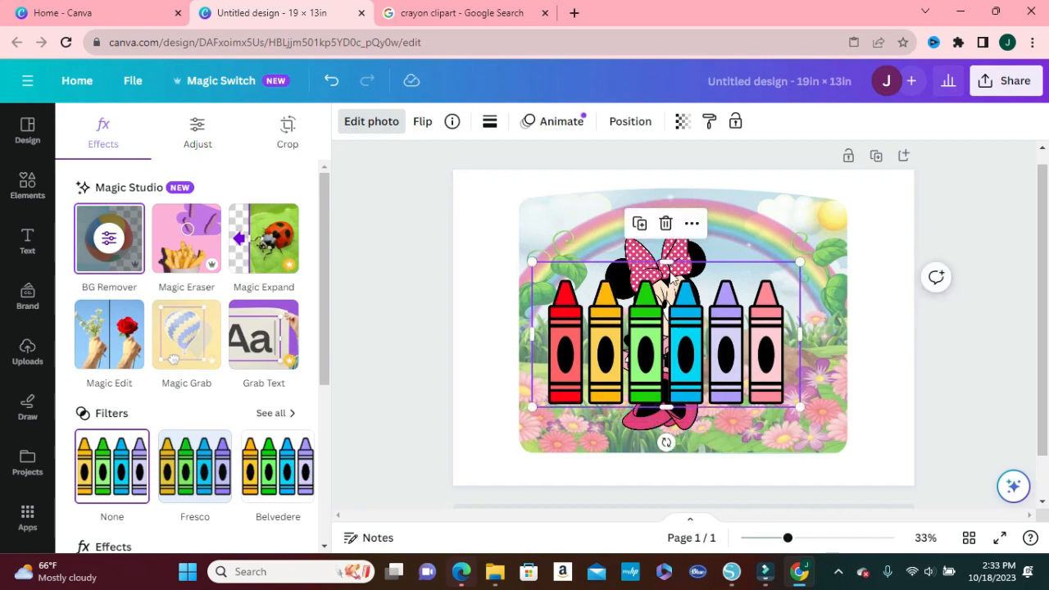
left_click_drag(668, 261, 668, 275)
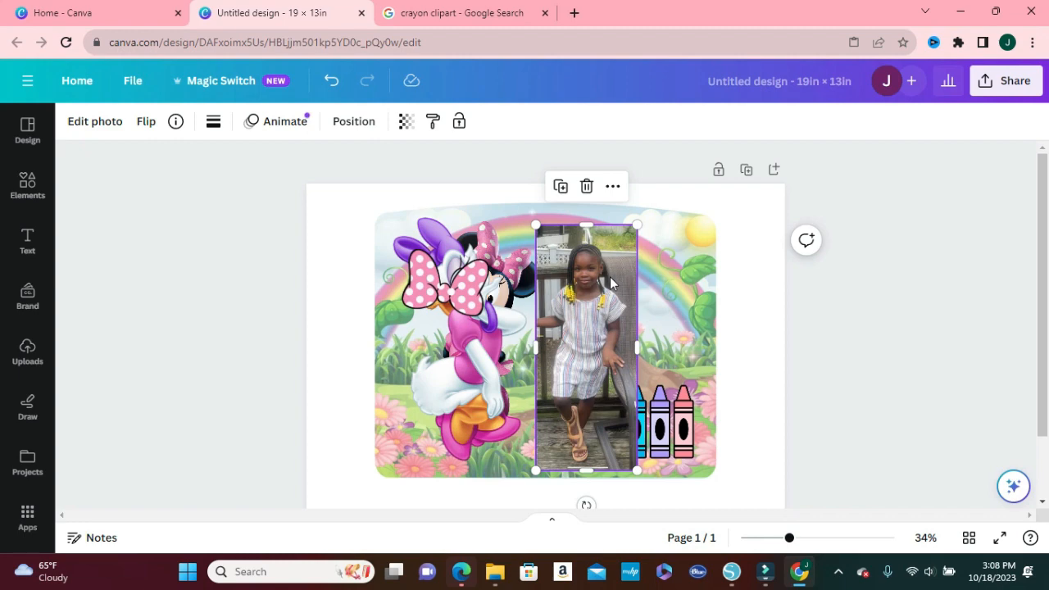
Move the child's photo slightly left and crop it on all sides to the head and shoulders
left_click_drag(610, 276, 591, 272)
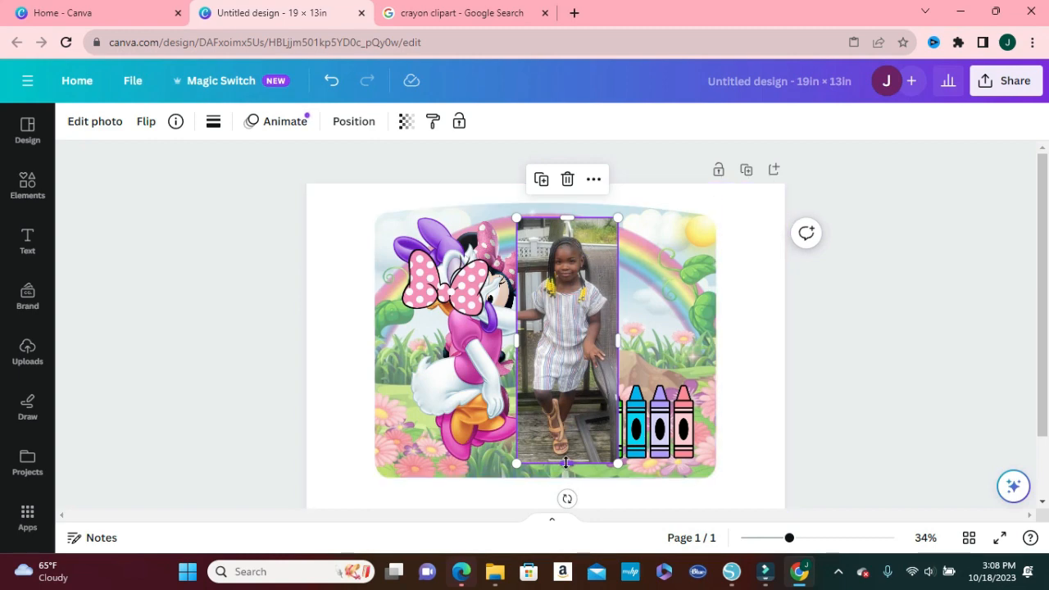
left_click_drag(566, 462, 573, 294)
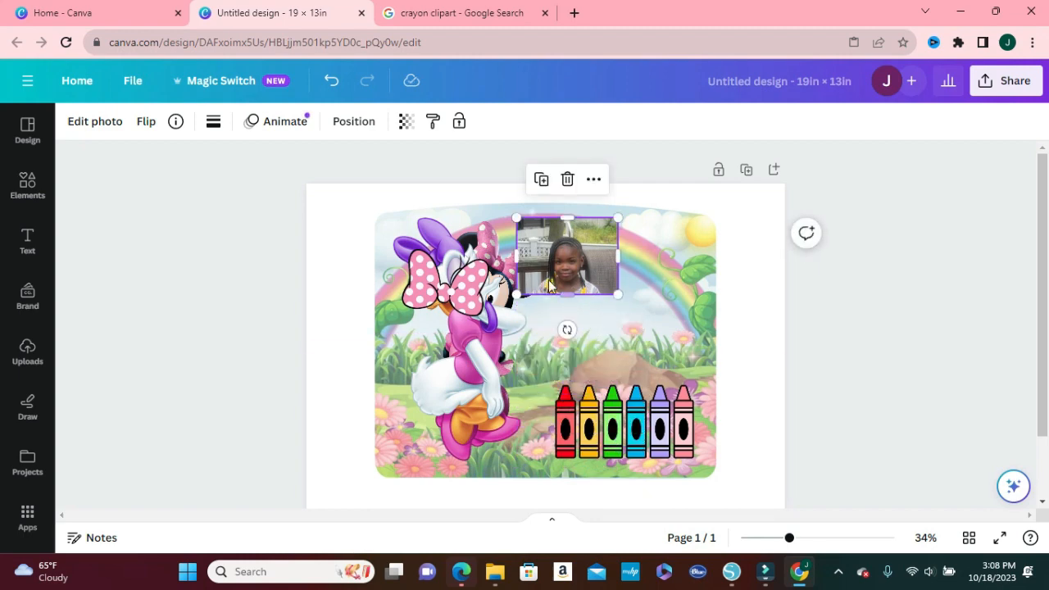
left_click_drag(516, 256, 544, 259)
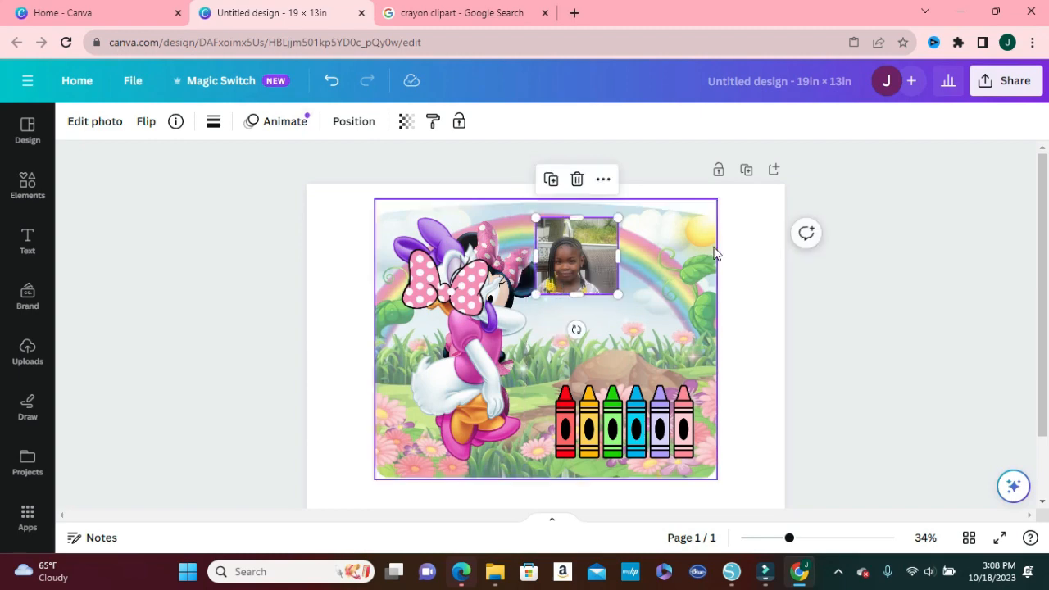
left_click_drag(617, 256, 600, 256)
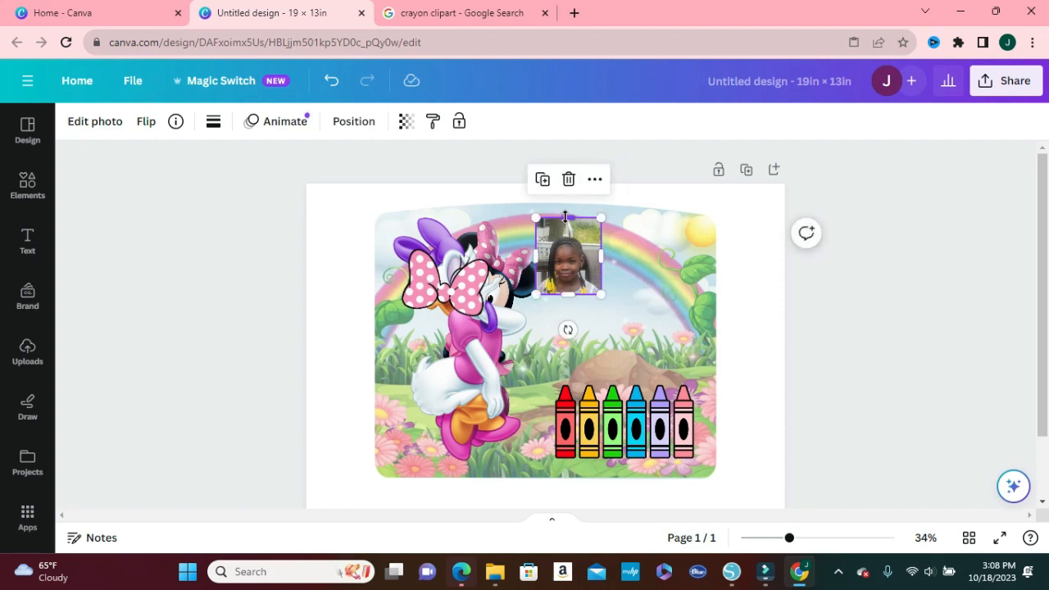
left_click_drag(564, 217, 567, 232)
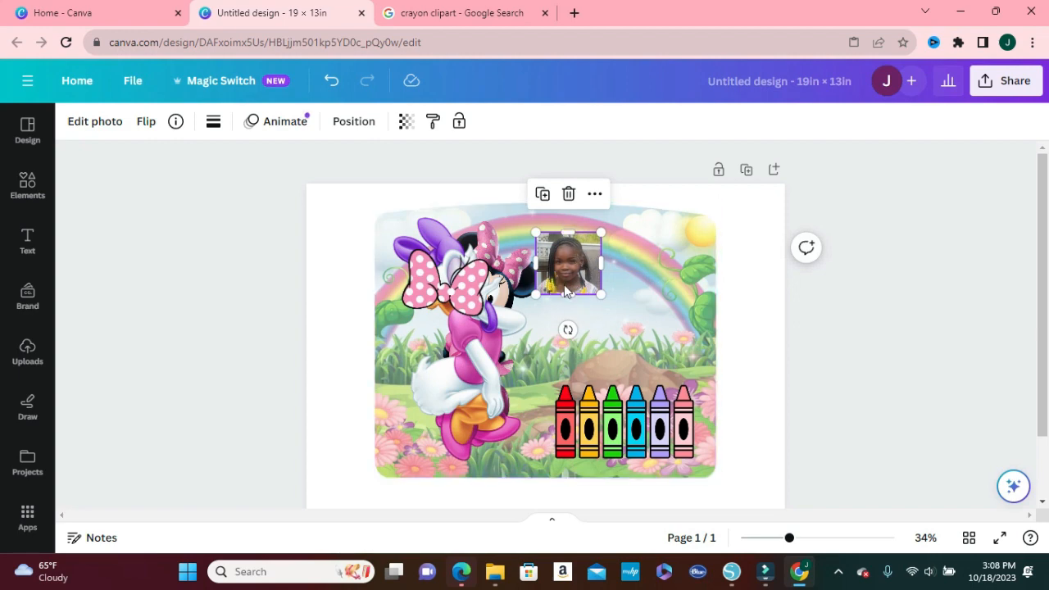
Remove the background from the child's cropped photo with BG Remover and nudge the cutout slightly down and left
left_click(84, 121)
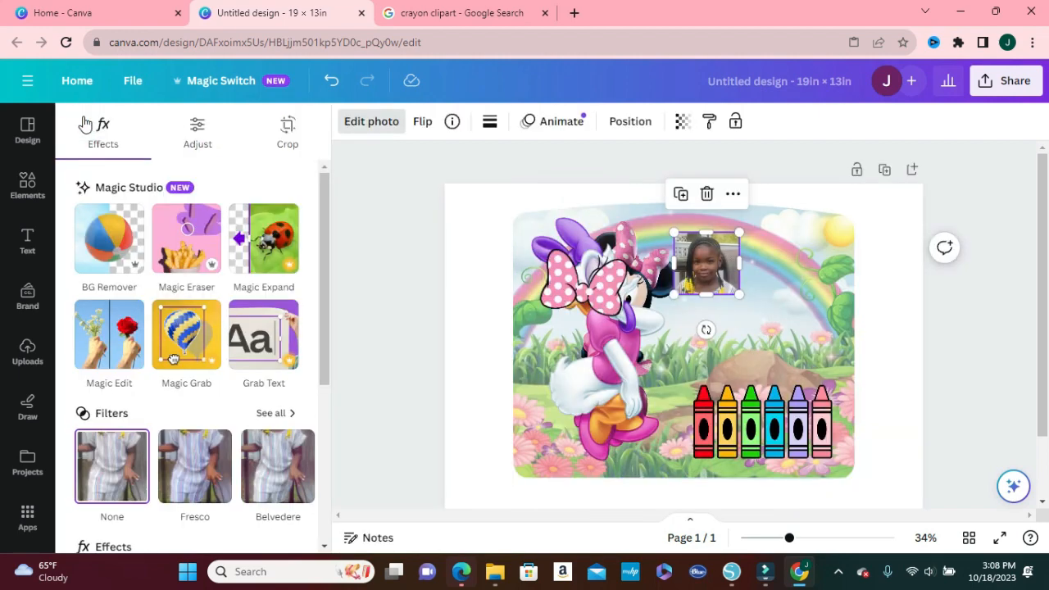
left_click(103, 244)
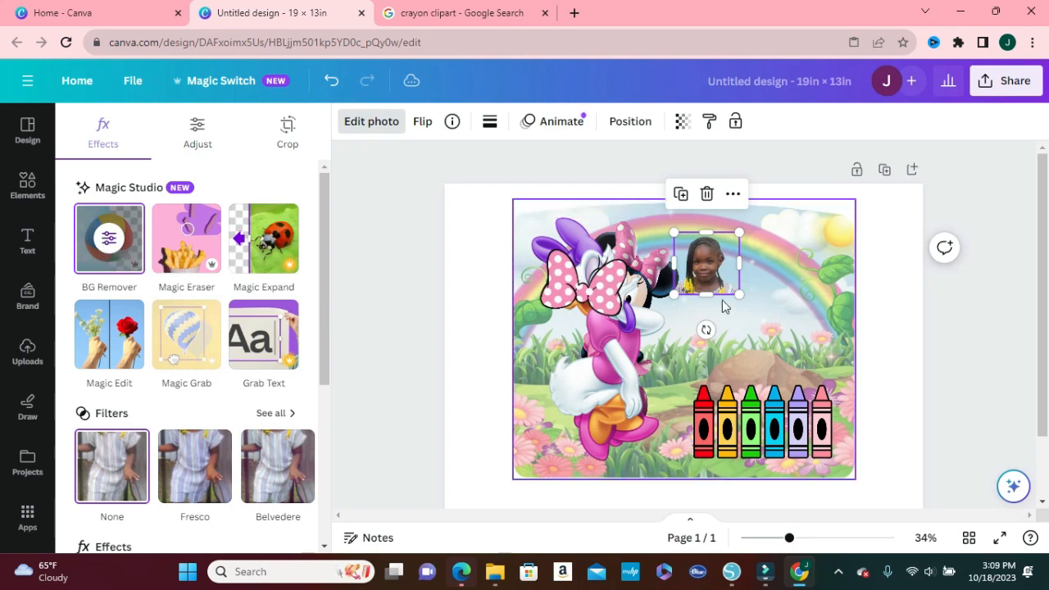
left_click_drag(790, 541, 804, 537)
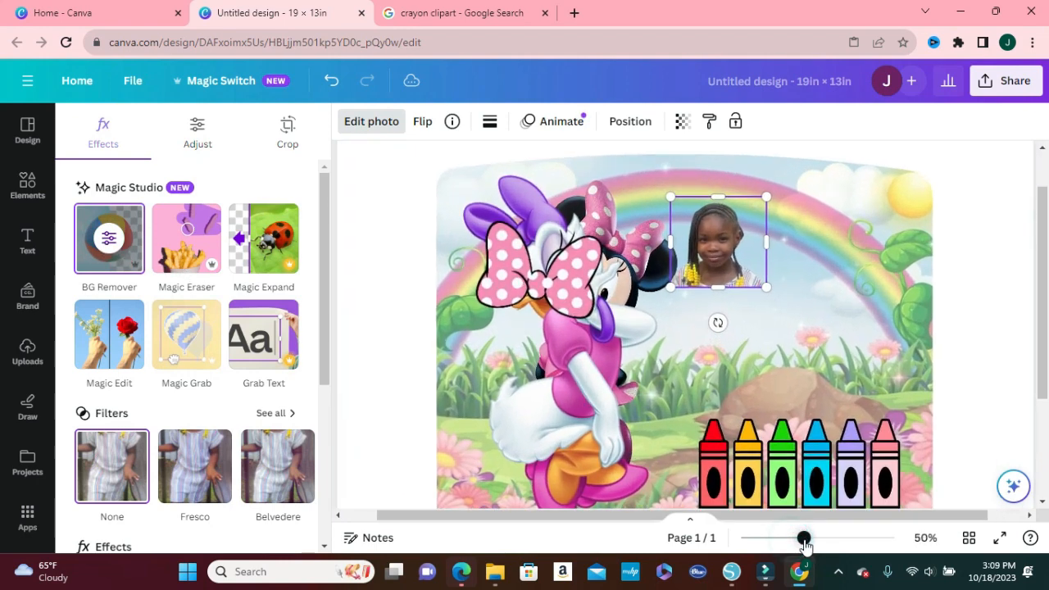
mouse_move(727, 250)
left_mouse_down()
mouse_move(735, 261)
mouse_move(720, 250)
left_mouse_up()
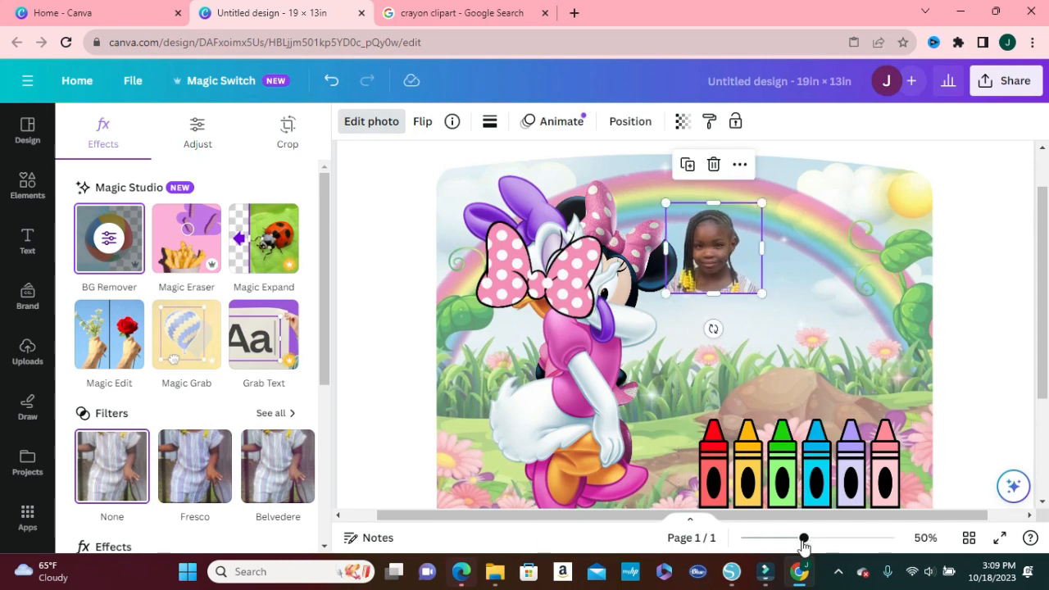
left_click_drag(804, 537, 823, 538)
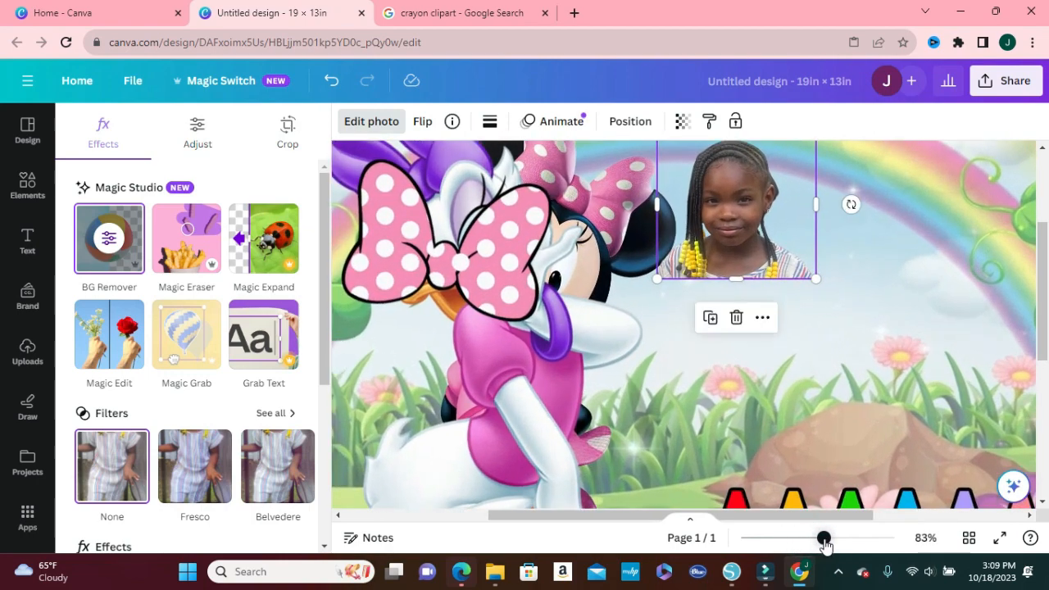
left_click_drag(1042, 325, 1042, 303)
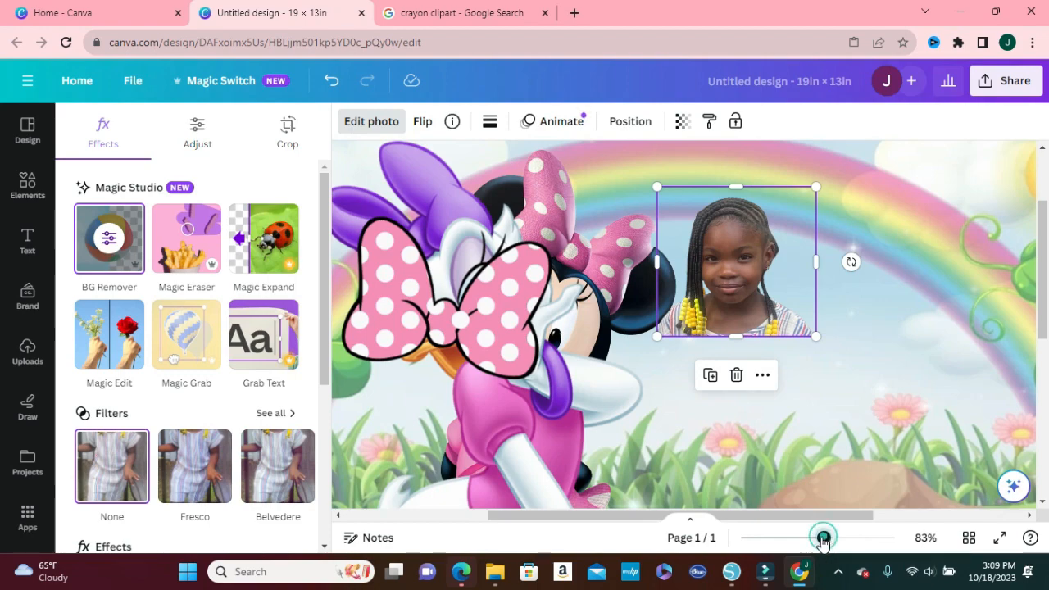
left_click_drag(823, 537, 787, 539)
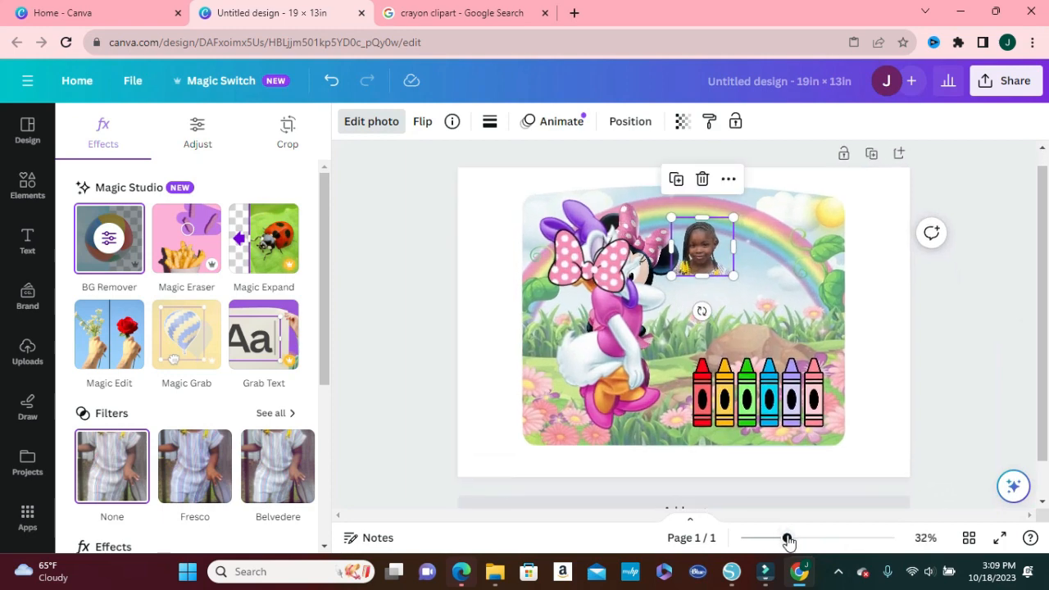
left_click(354, 339)
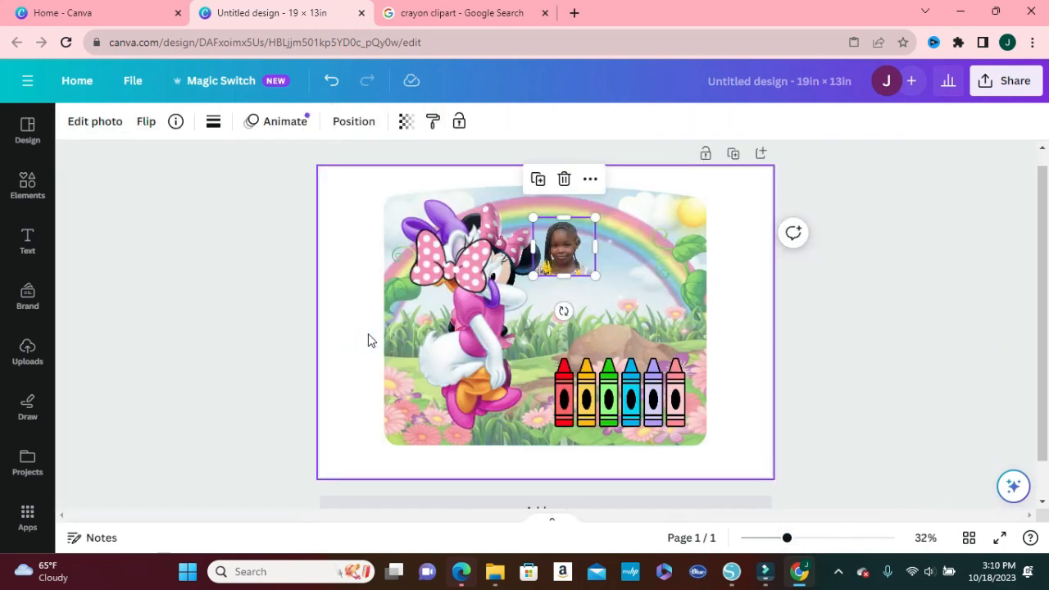
Move the pink polka-dot bow onto the crayons and Daisy Duck to the right of Minnie Mouse
left_click(451, 277)
left_click_drag(452, 277, 643, 404)
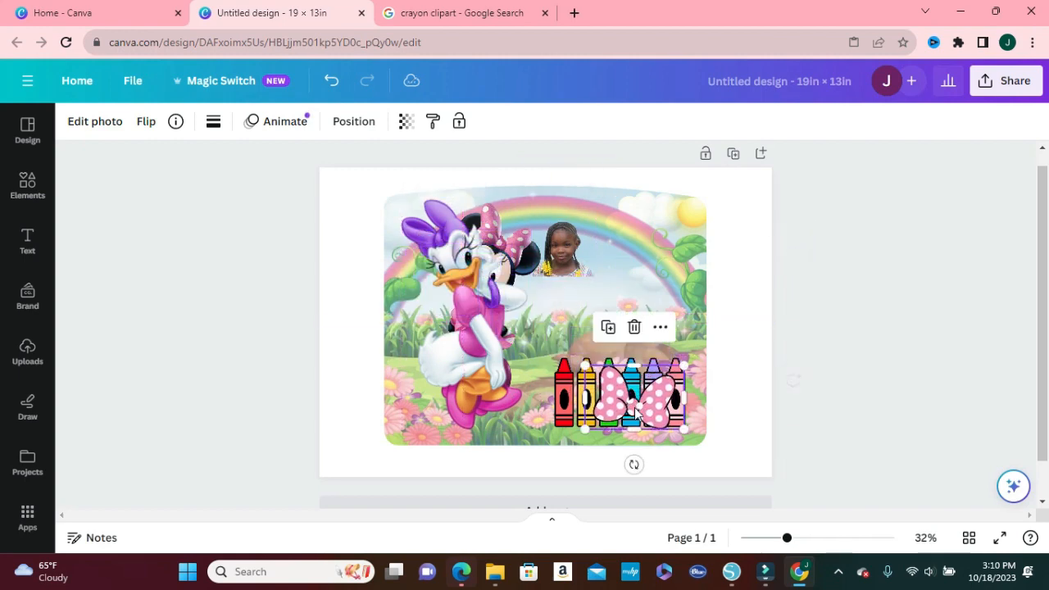
left_click_drag(497, 344, 635, 327)
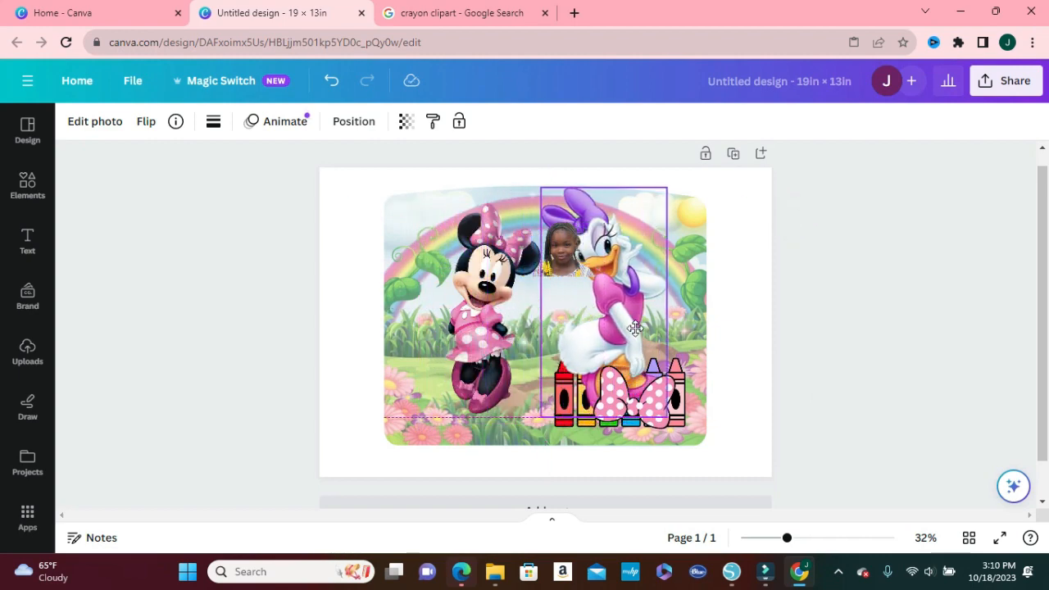
left_click_drag(635, 327, 635, 328)
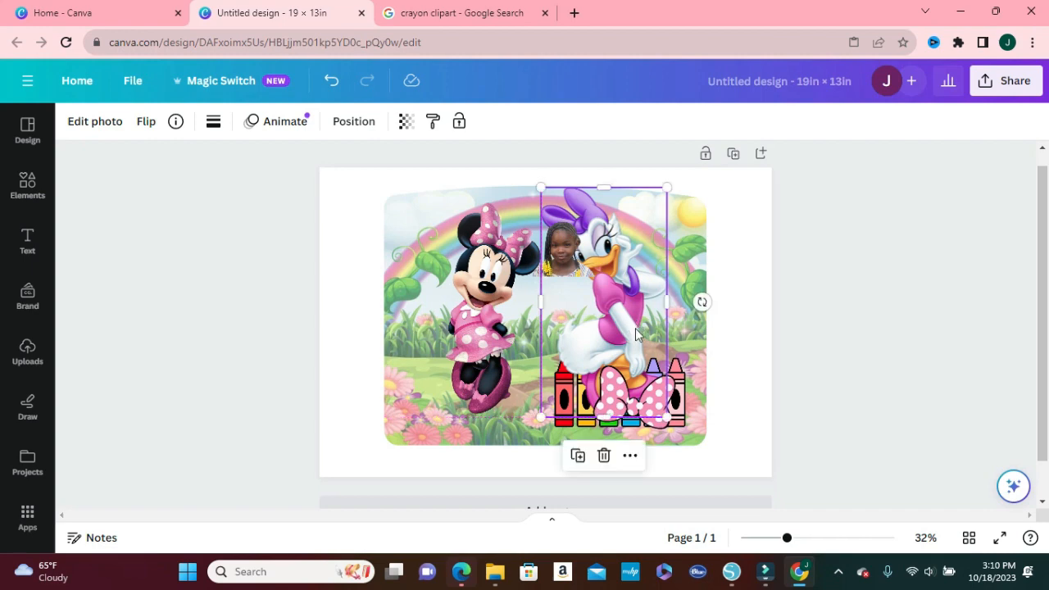
Move Minnie Mouse slightly up and shift Daisy Duck to the right to open space around the child's photo
left_click(494, 312)
left_click_drag(501, 291, 502, 291)
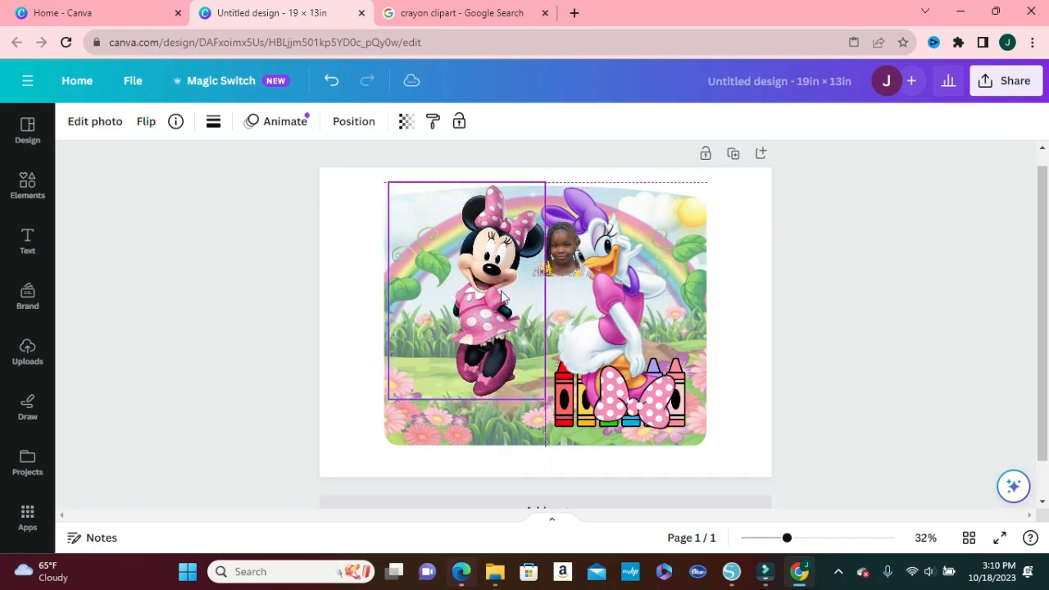
left_click(606, 309)
left_click_drag(606, 309, 627, 305)
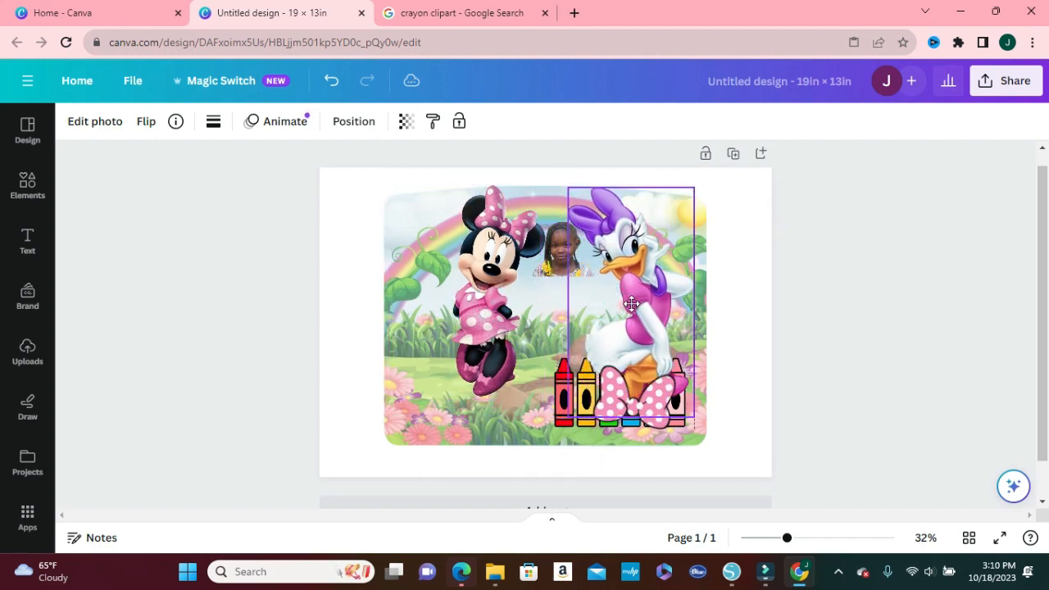
left_click(502, 287)
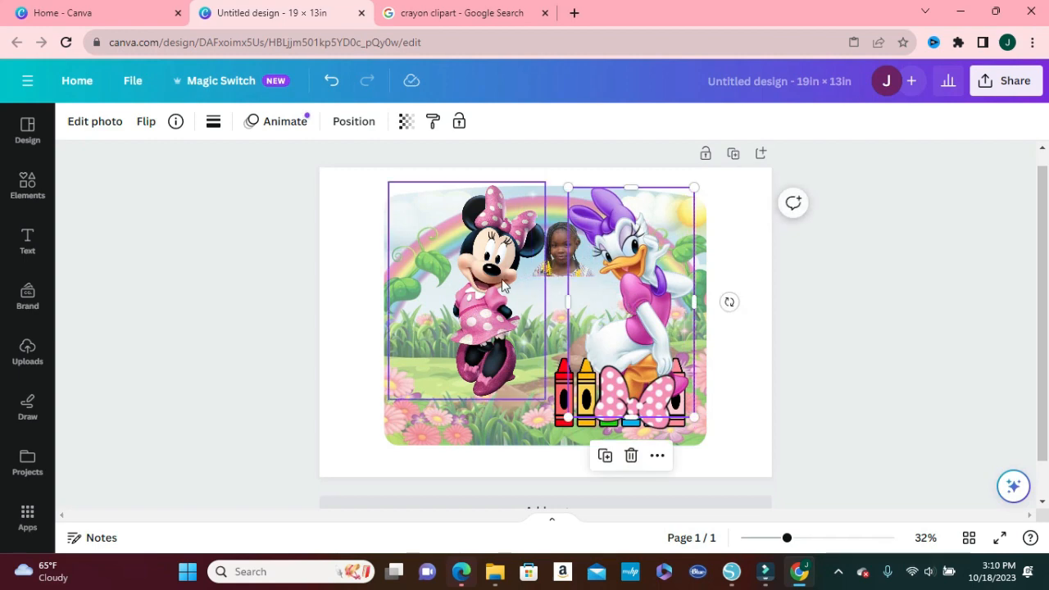
Enlarge the child's cutout photo and center it between Minnie Mouse and Daisy Duck
left_click(564, 250)
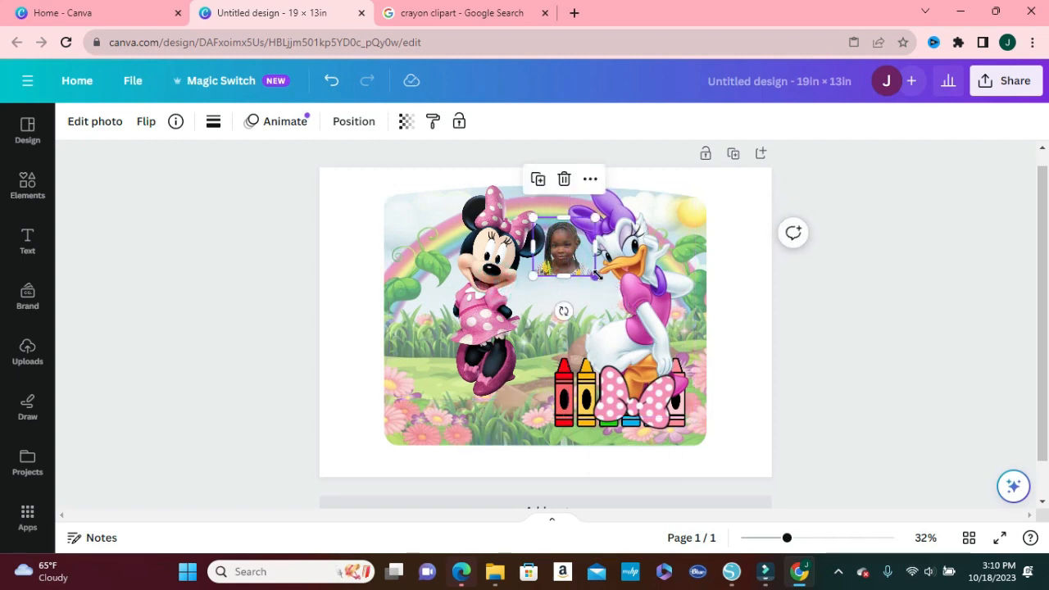
left_click_drag(594, 276, 614, 303)
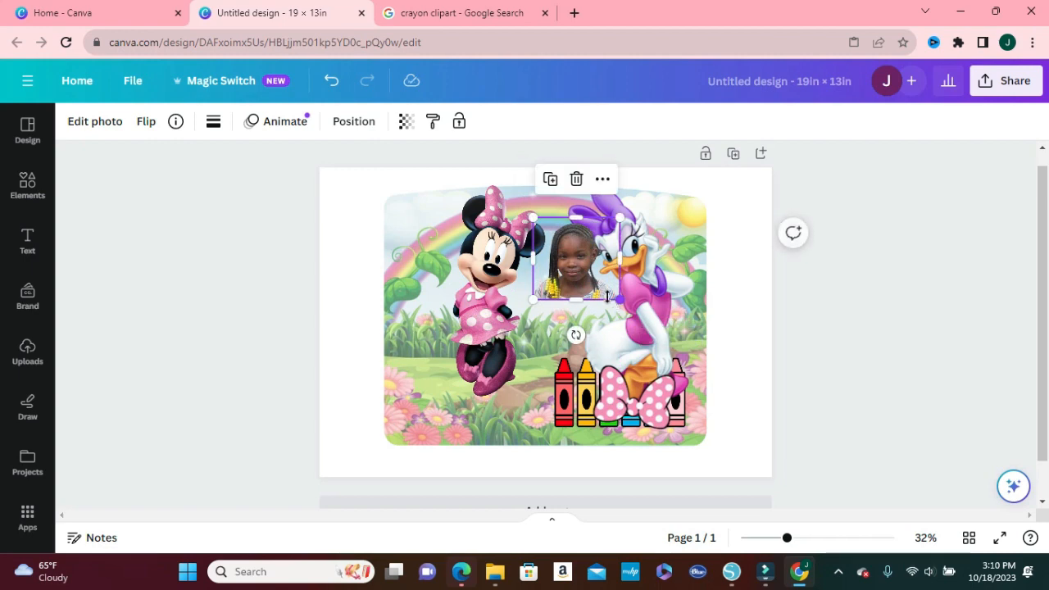
left_click_drag(579, 268, 558, 266)
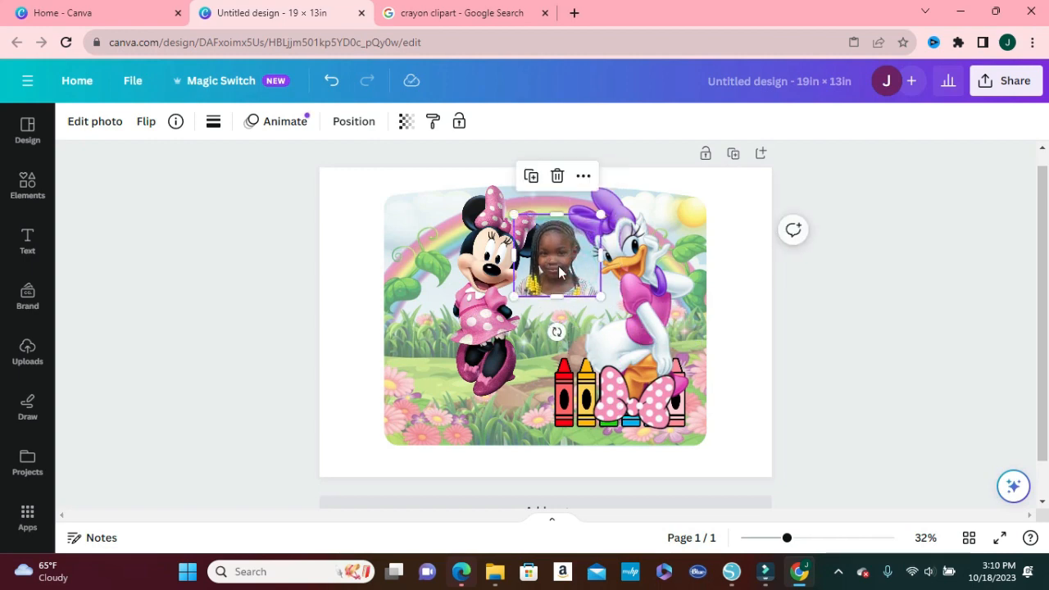
Crop the empty left margin off the Minnie Mouse image, leaving it about 4 in wide
left_click(506, 311)
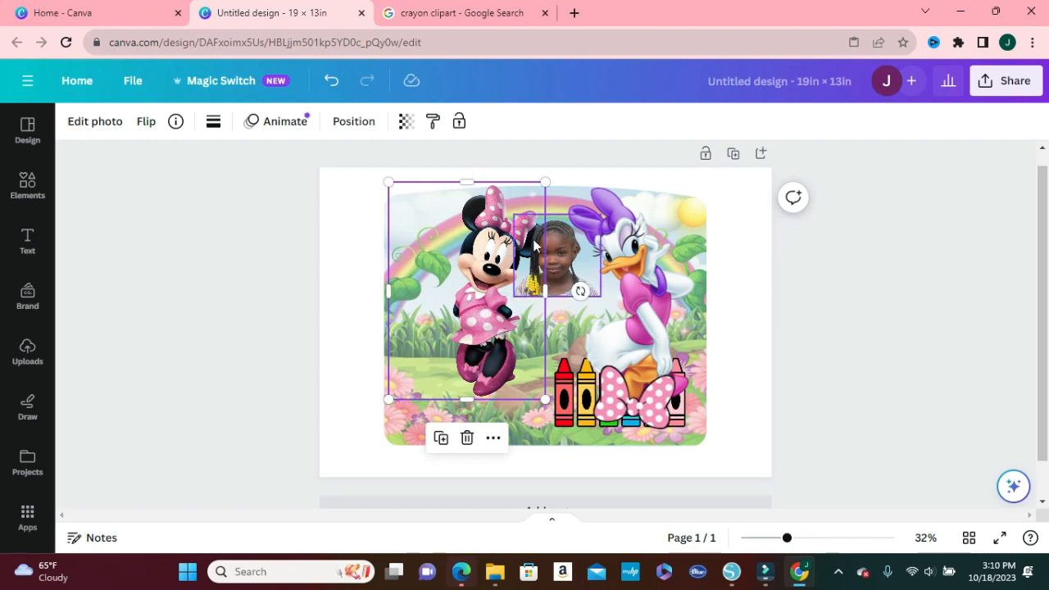
left_click_drag(389, 289, 451, 288)
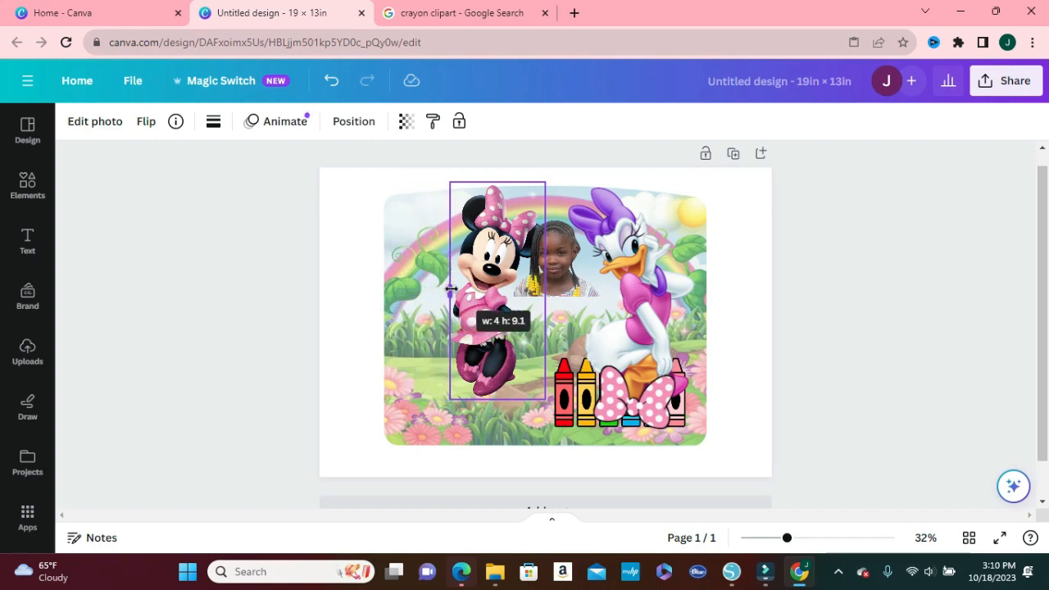
left_click_drag(450, 288, 453, 288)
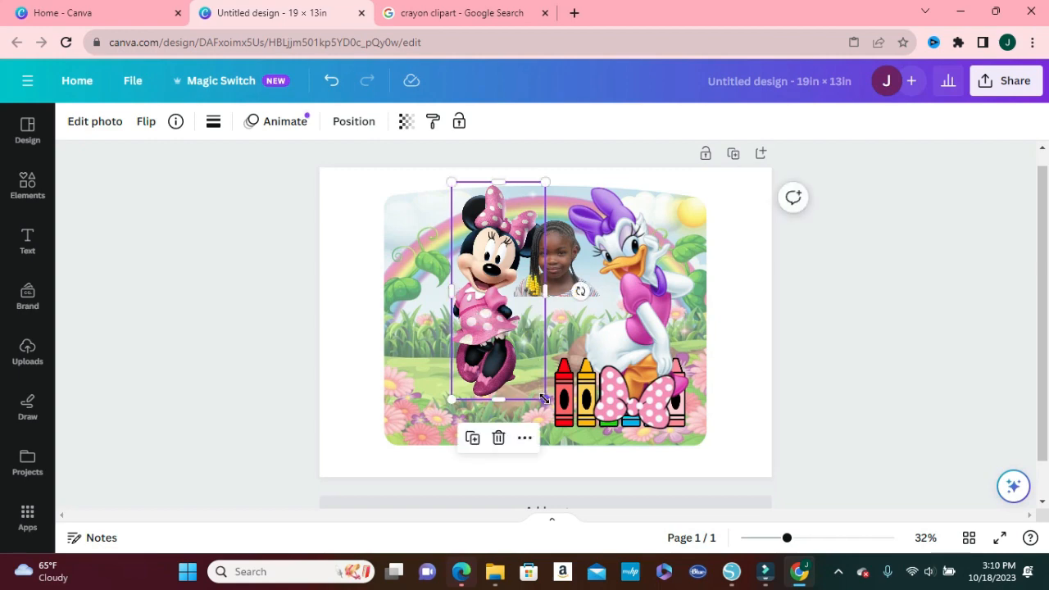
Shrink Minnie Mouse, place her beside the child's photo, and nudge the photo slightly left and up toward her
left_click_drag(545, 400, 523, 345)
left_click_drag(485, 224, 497, 225)
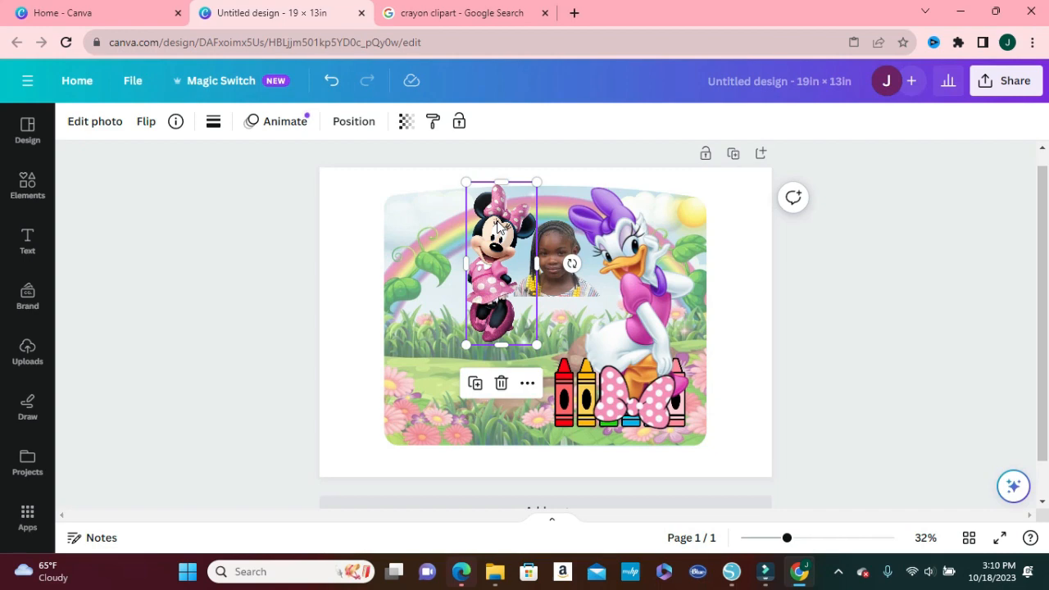
left_click_drag(563, 253, 550, 252)
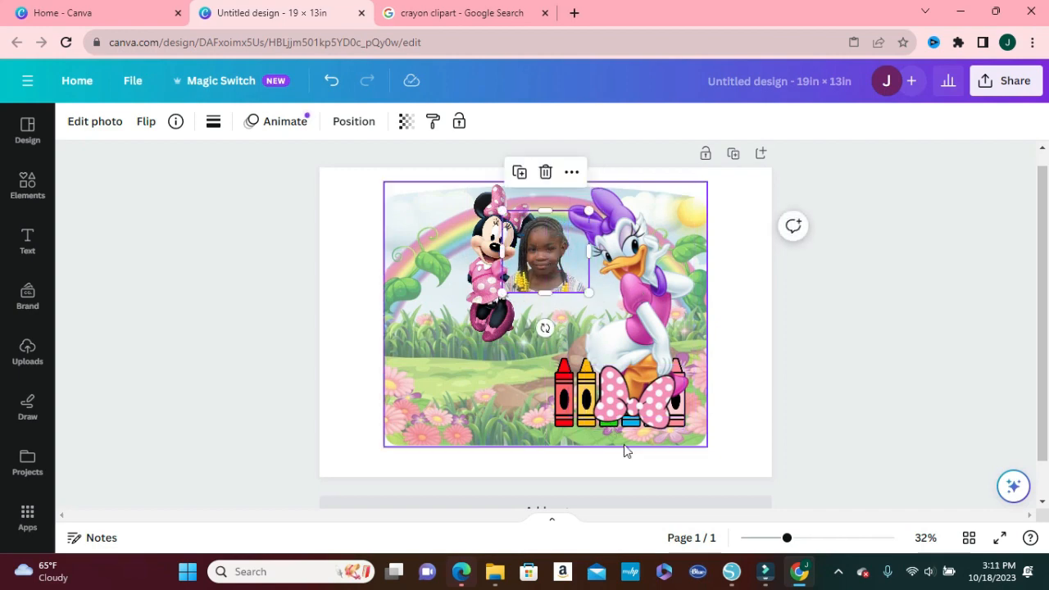
Adjust Minnie Mouse's position slightly down and left so her head fits inside the garden background beside the child's photo
left_click_drag(787, 538, 799, 538)
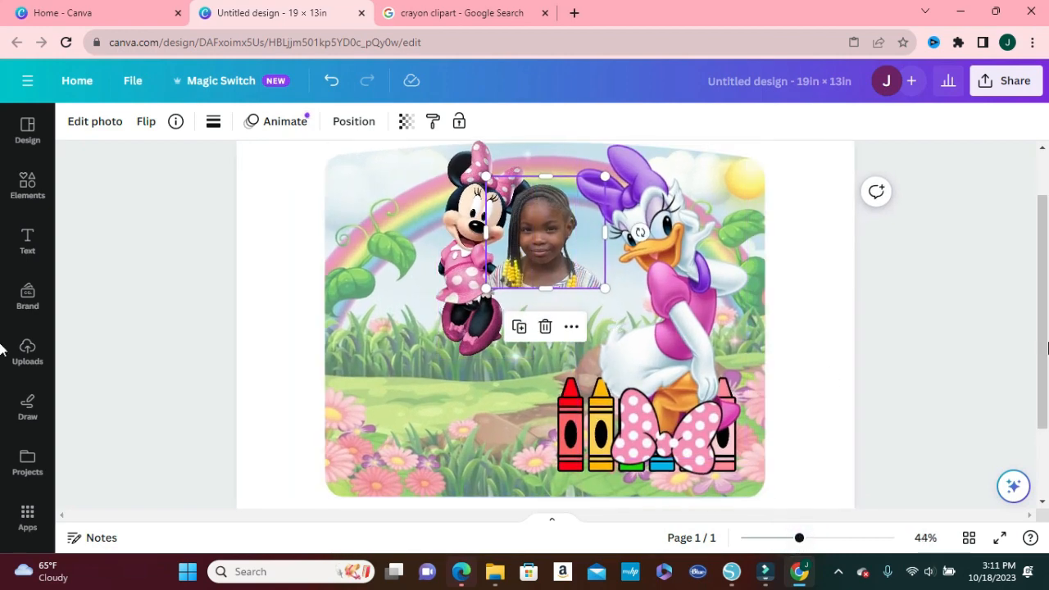
scroll(1039, 305, "up", 1)
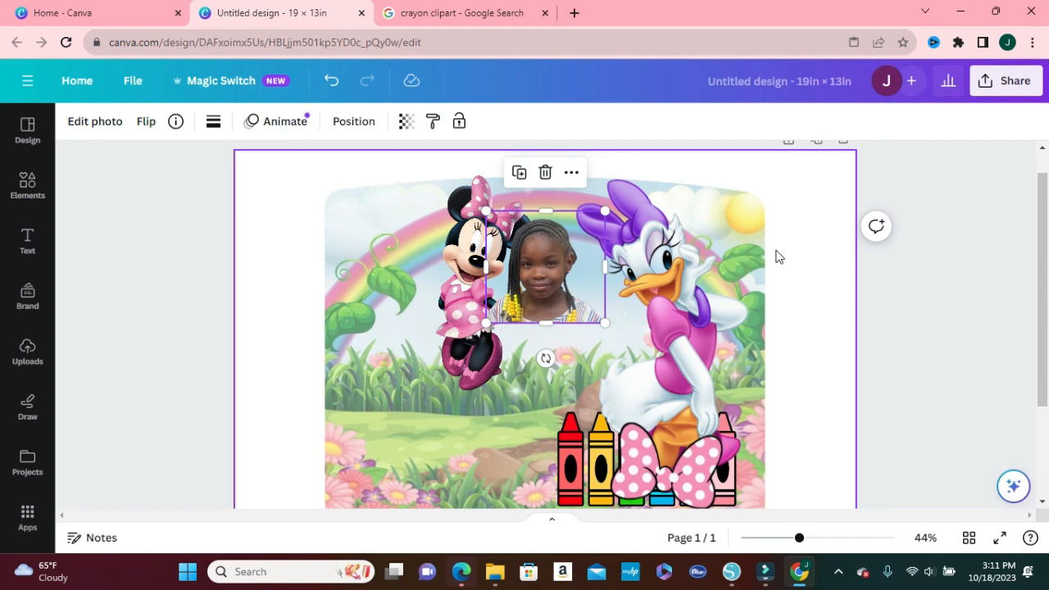
left_click(939, 282)
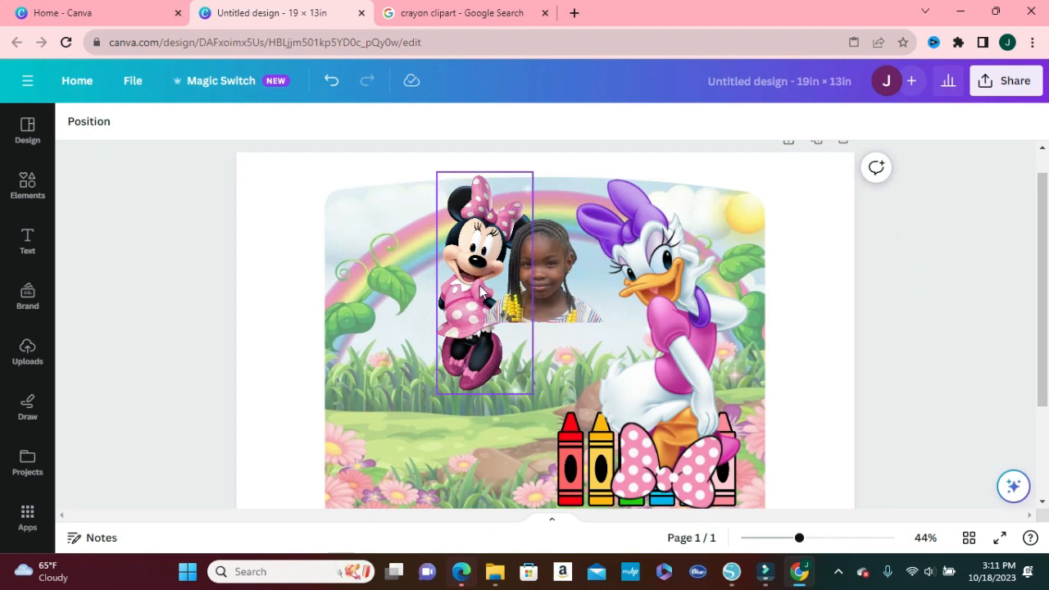
mouse_move(482, 291)
left_mouse_down()
mouse_move(473, 275)
mouse_move(469, 289)
mouse_move(481, 277)
left_mouse_up()
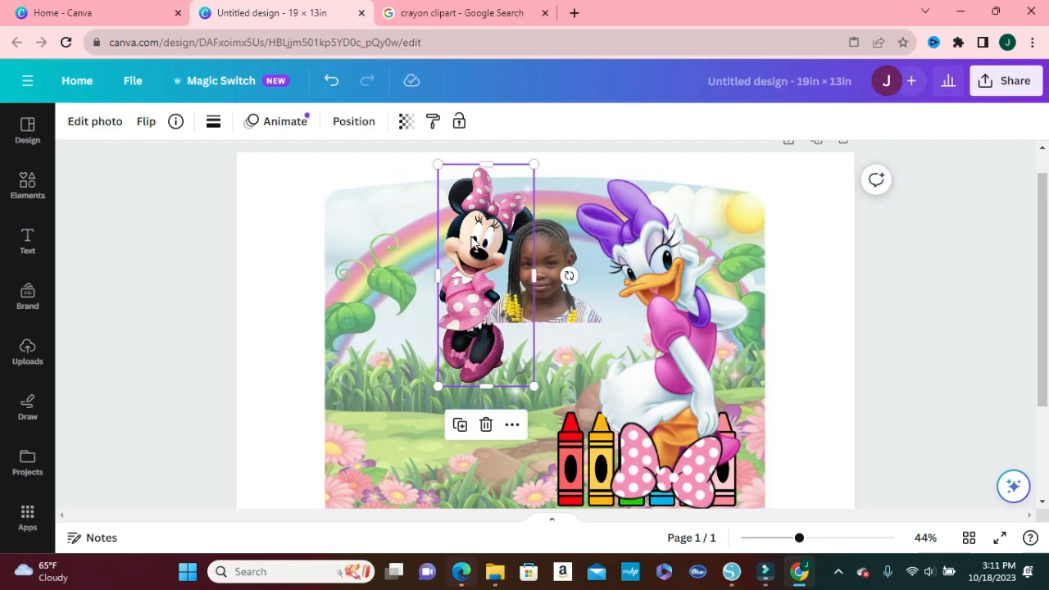
left_click_drag(471, 241, 471, 255)
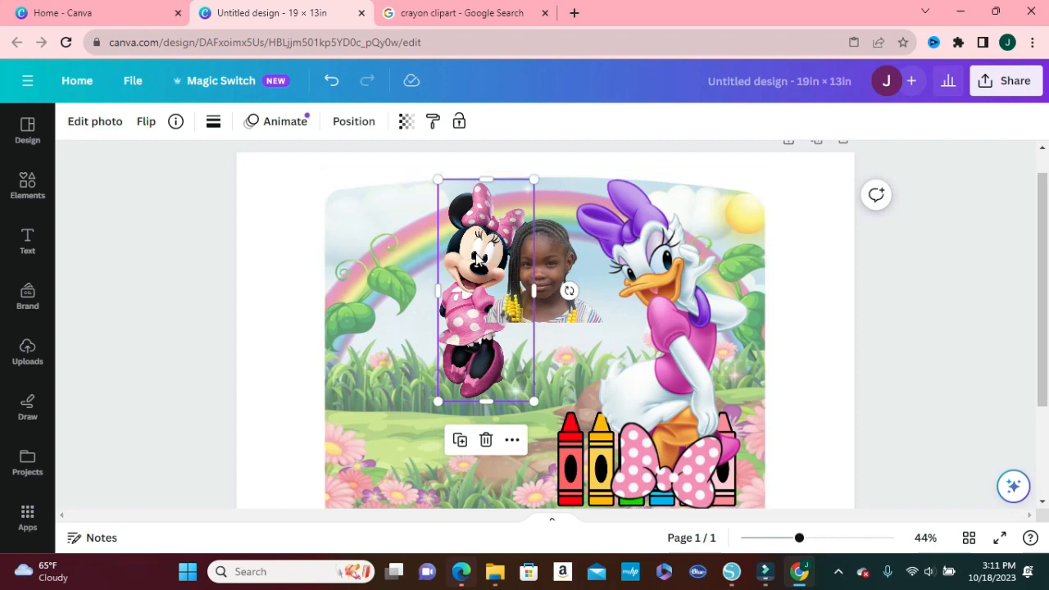
left_click_drag(475, 256, 477, 243)
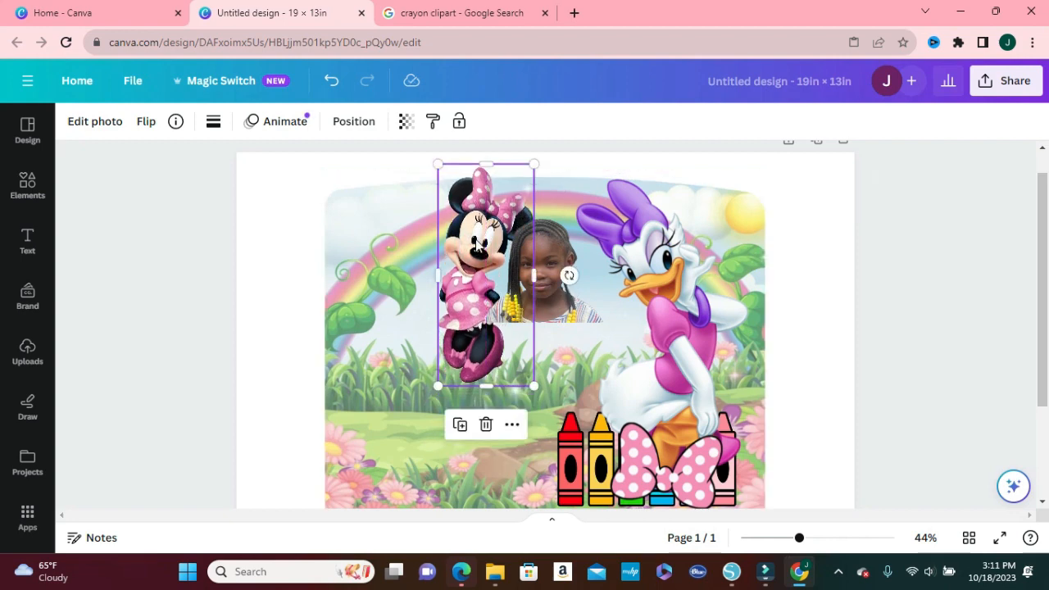
left_click(385, 355)
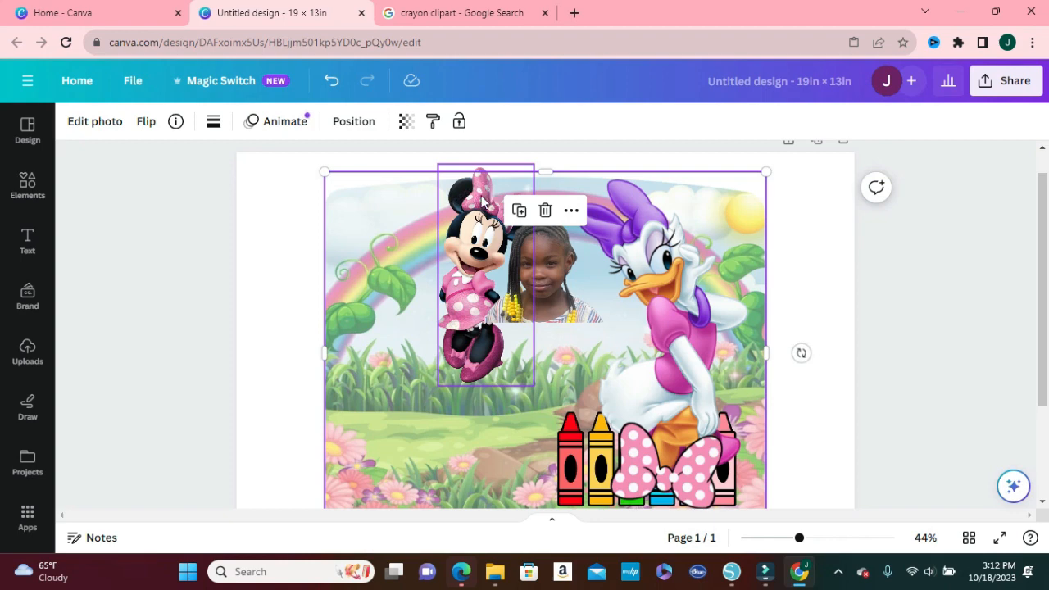
left_click(475, 250)
left_click_drag(476, 250, 460, 308)
left_click(478, 270)
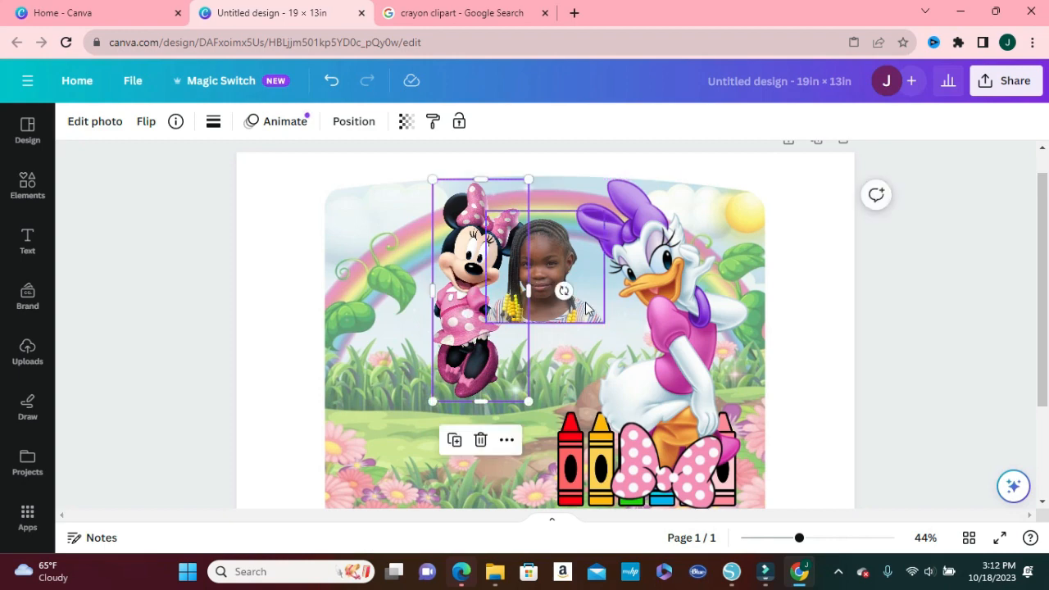
left_click(303, 263)
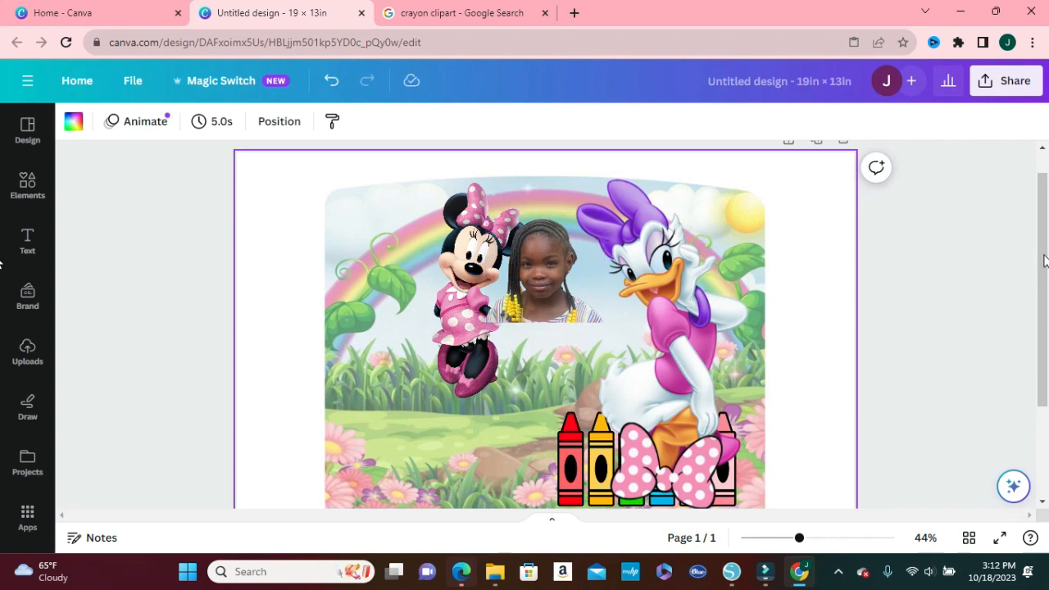
Flip Daisy Duck horizontally
left_click_drag(1042, 259, 1045, 283)
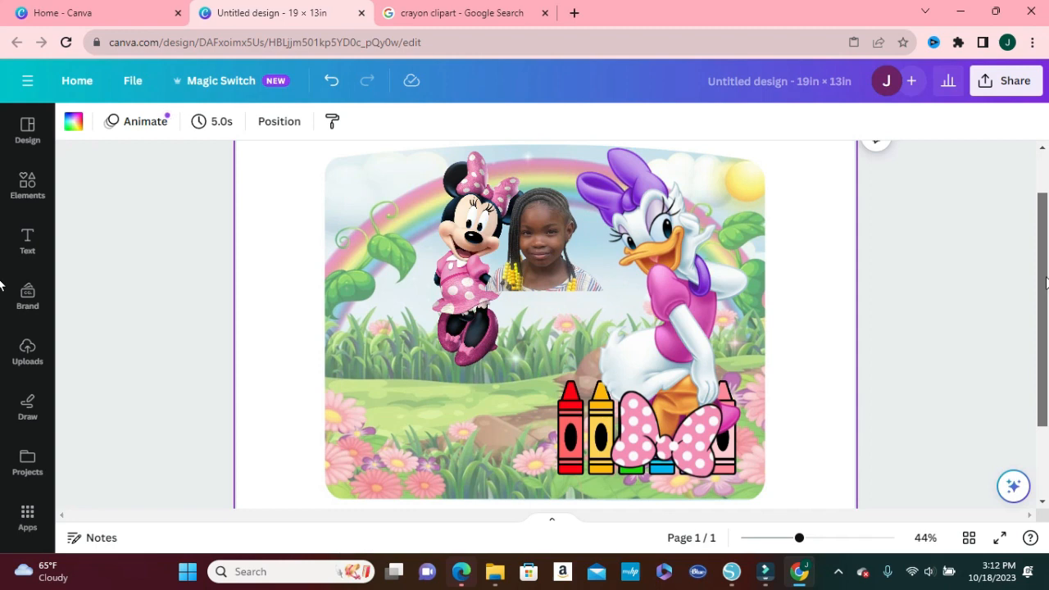
left_click(671, 272)
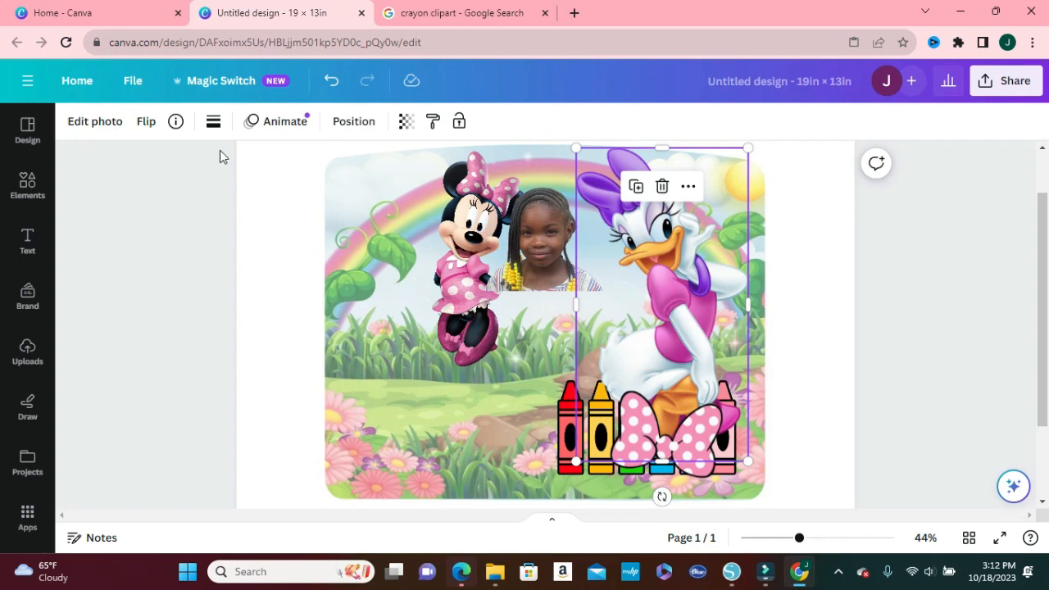
left_click(147, 124)
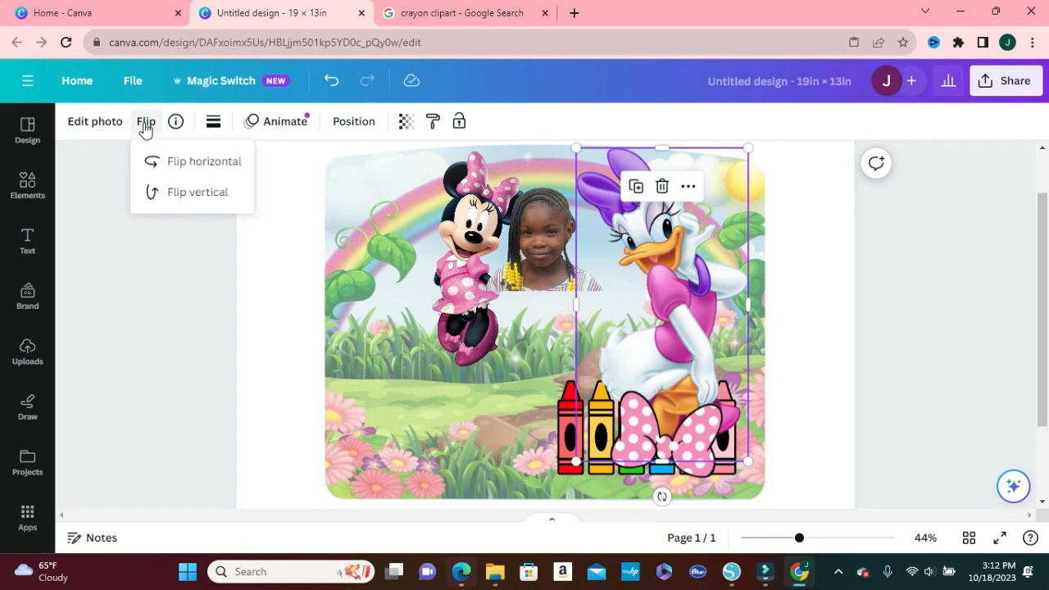
left_click(190, 165)
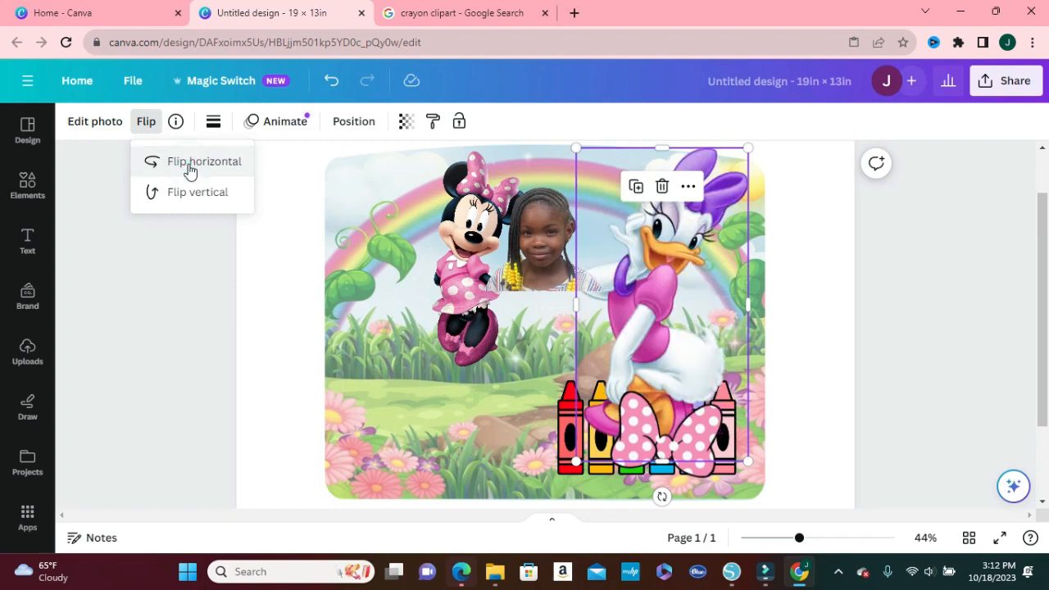
Shrink Daisy Duck to roughly Minnie Mouse's height and place her against the right side of the child's photo
left_click_drag(631, 284, 604, 264)
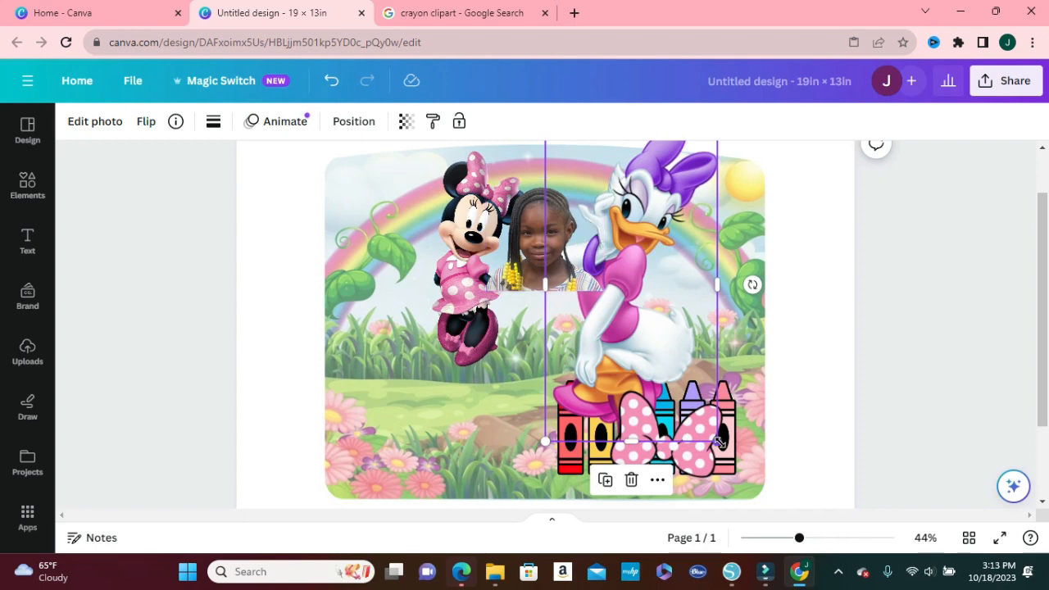
left_click_drag(717, 440, 655, 332)
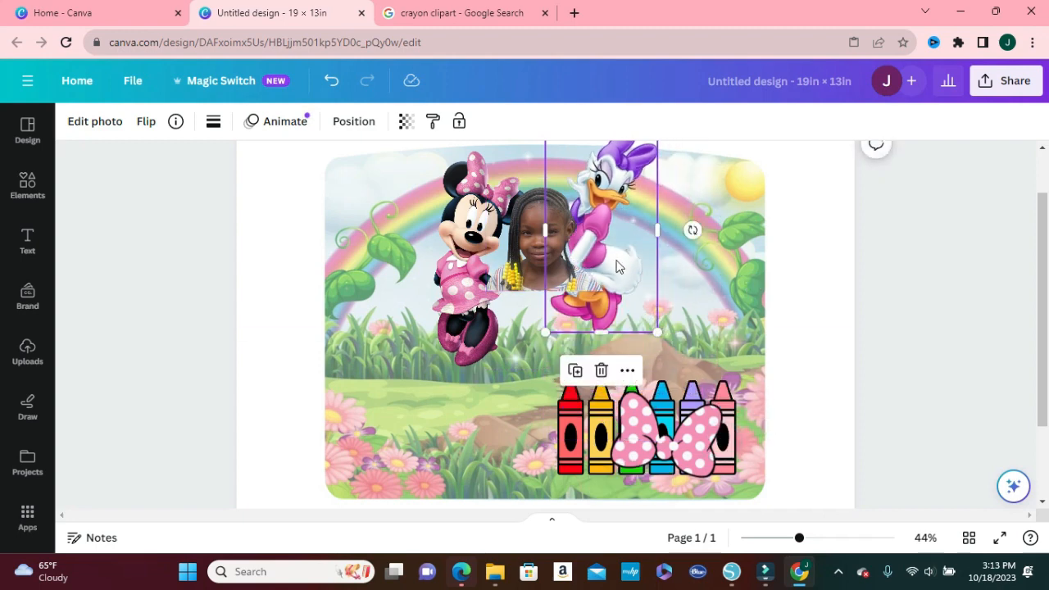
left_click_drag(614, 258, 607, 278)
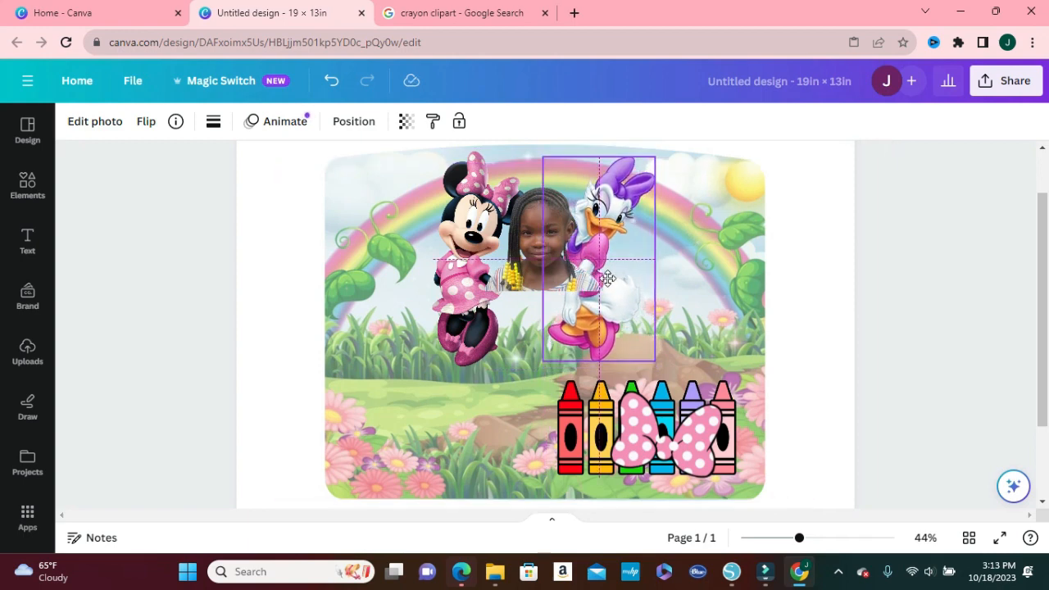
left_click_drag(607, 279, 607, 280)
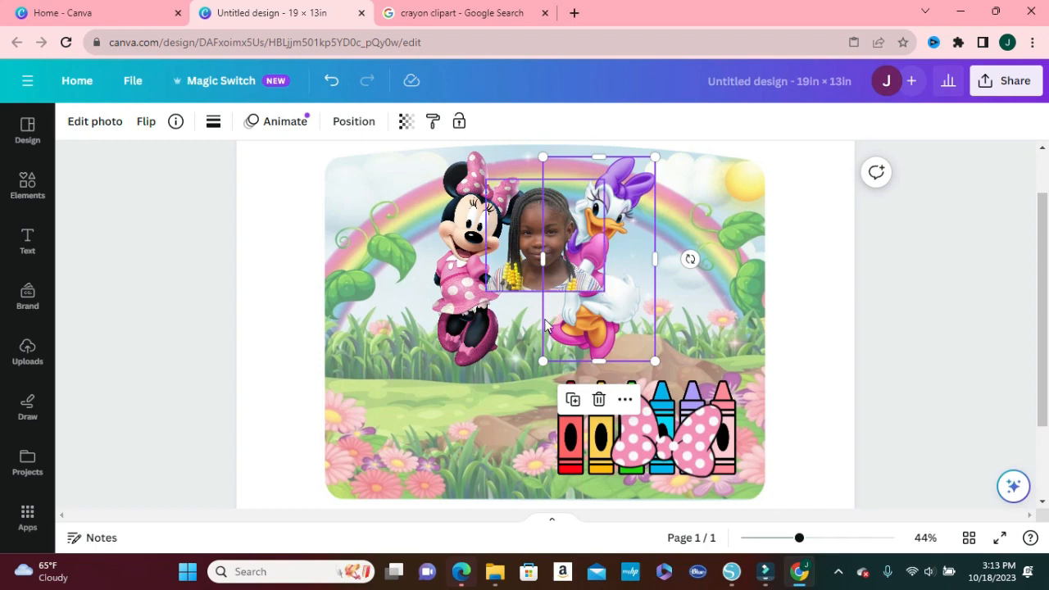
Enlarge Minnie Mouse slightly from her lower right corner
left_click(497, 344)
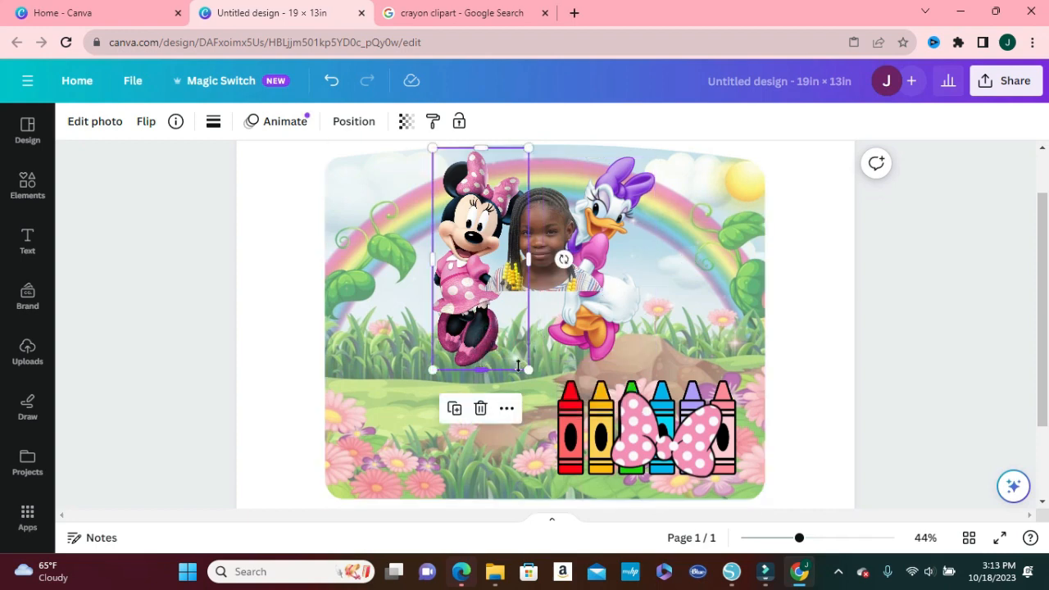
left_click_drag(528, 372, 530, 380)
left_click(729, 270)
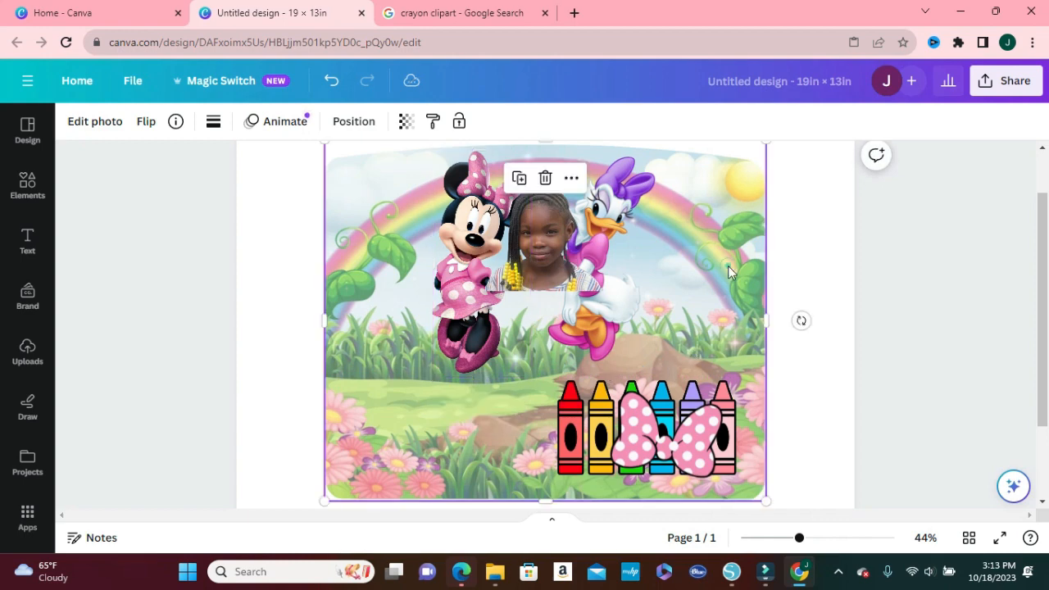
left_click(908, 267)
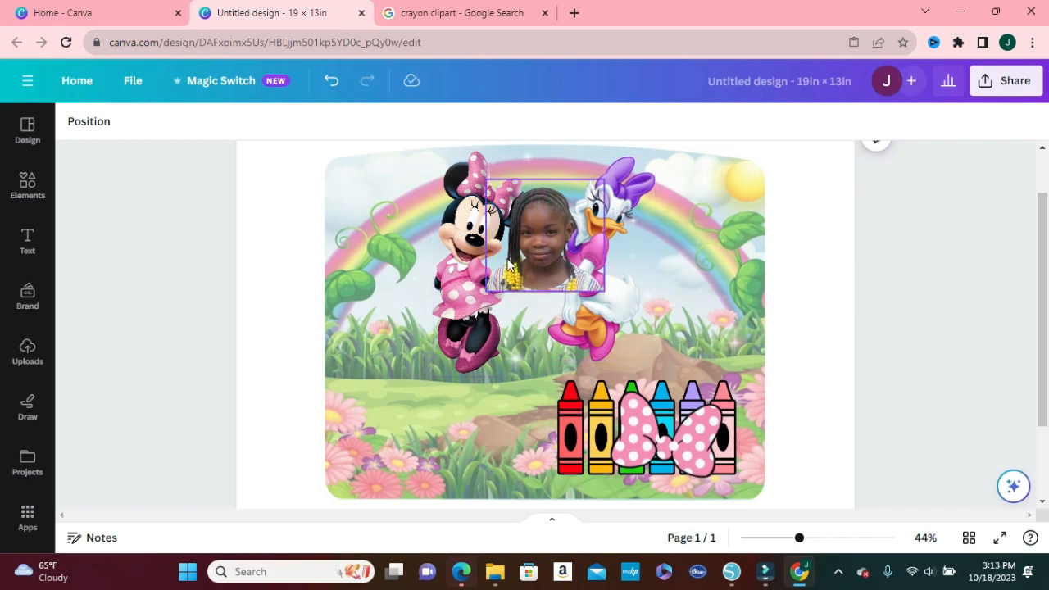
Group Minnie Mouse, the child's photo and Daisy Duck, and center the group horizontally on the page
left_click(470, 245)
left_click(548, 244, "shift")
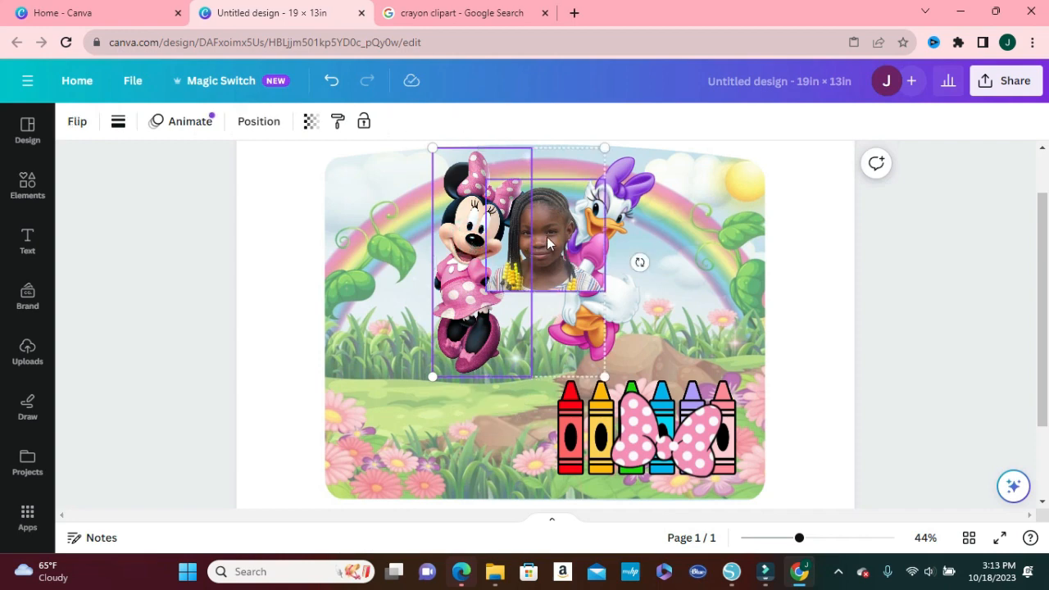
left_click(616, 211, "shift")
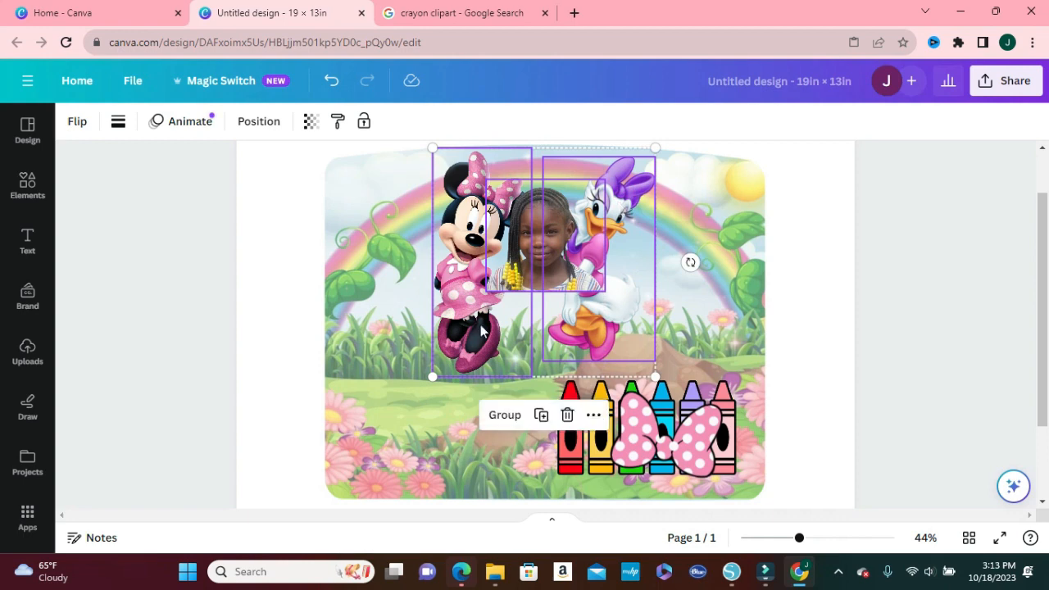
left_click(503, 415)
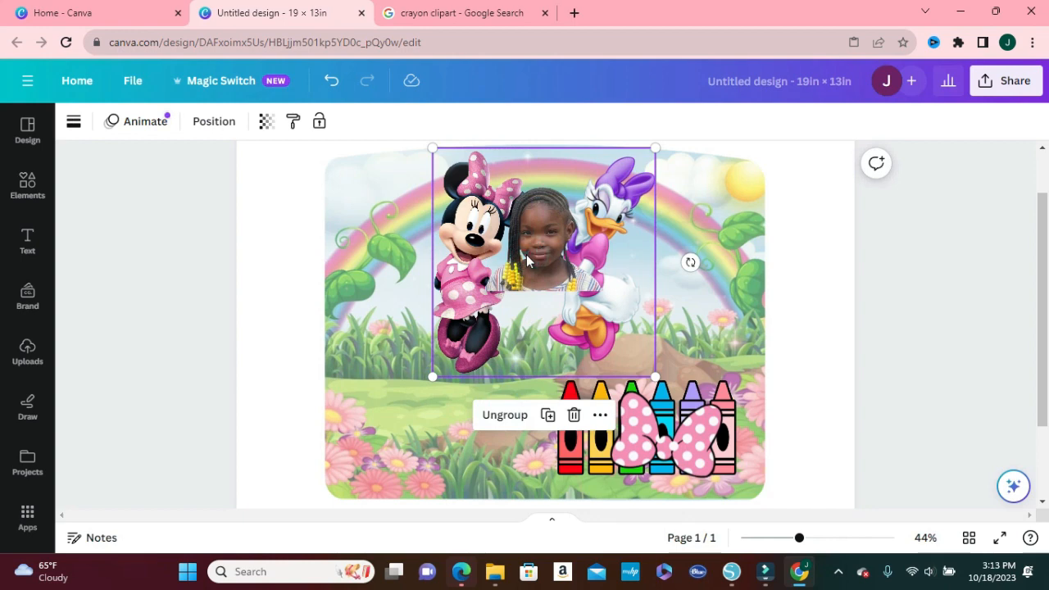
left_click_drag(526, 254, 531, 254)
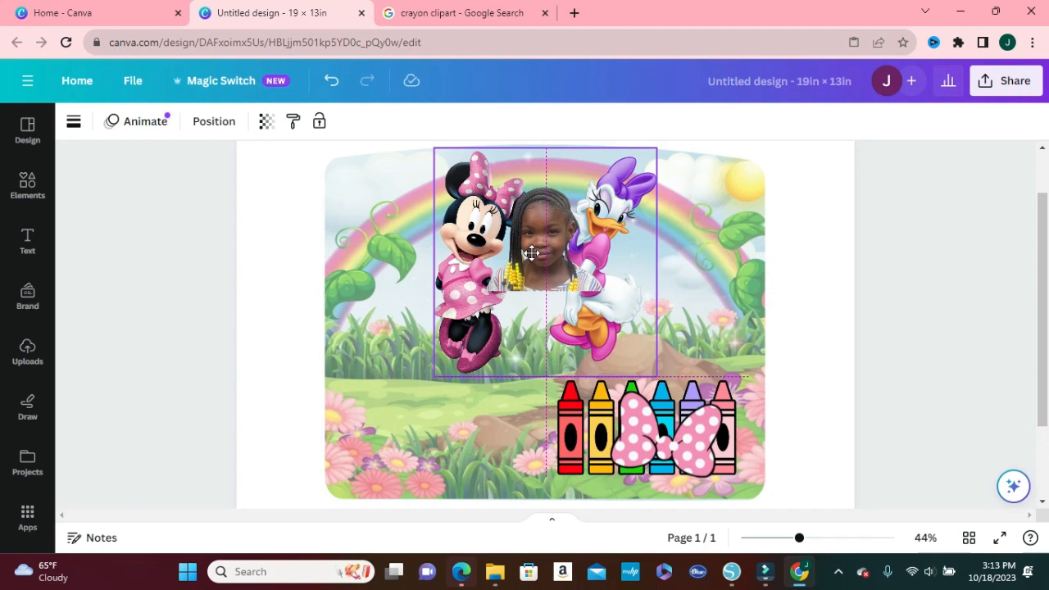
Add a square shape and shorten it into a horizontal bar across the lower part of the child's photo
left_click_drag(531, 253, 531, 252)
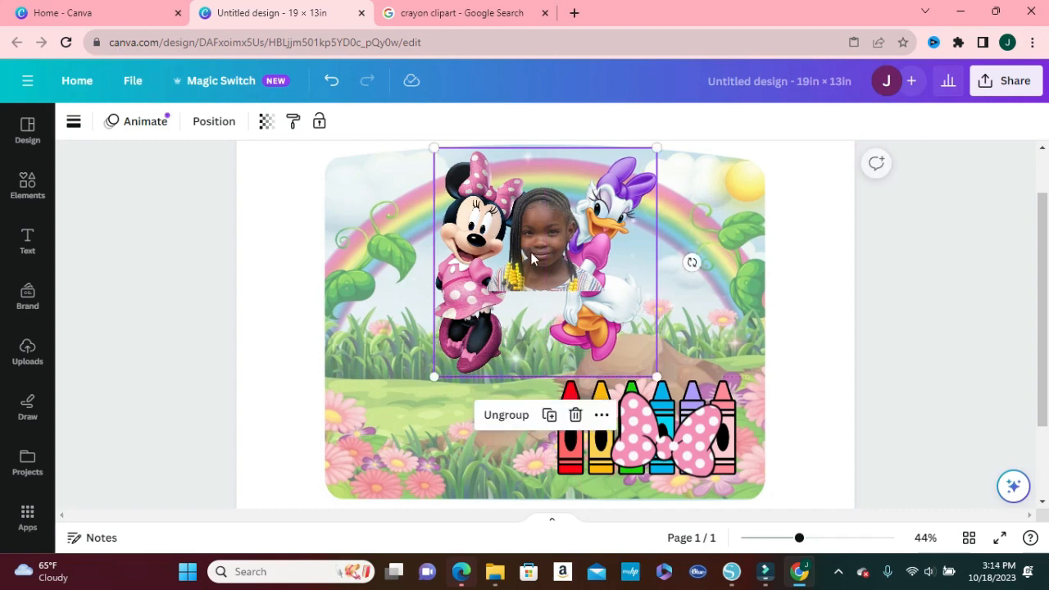
left_click(891, 331)
left_click_drag(799, 537, 786, 541)
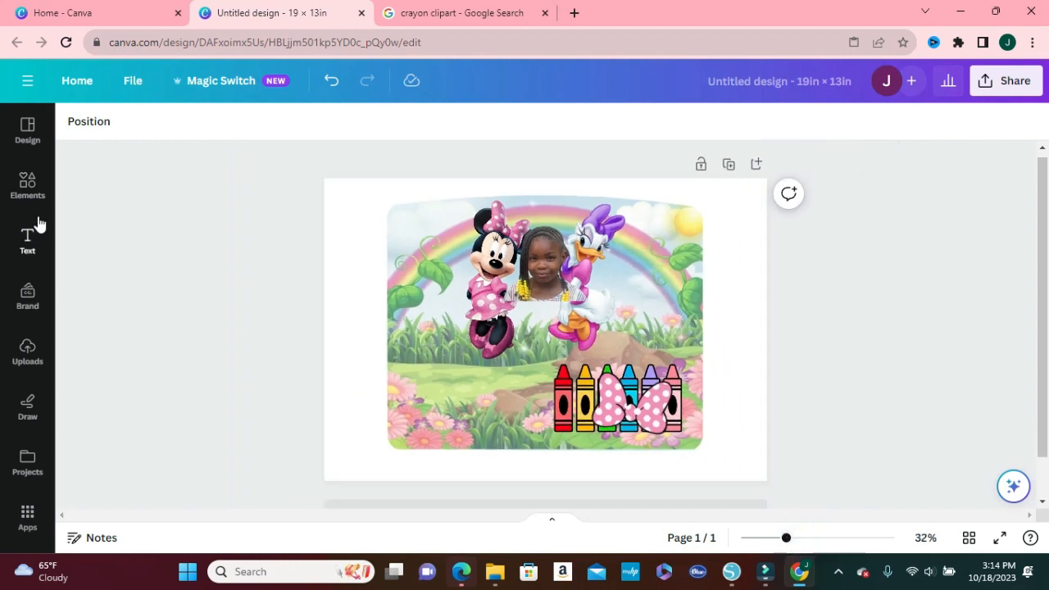
left_click(26, 188)
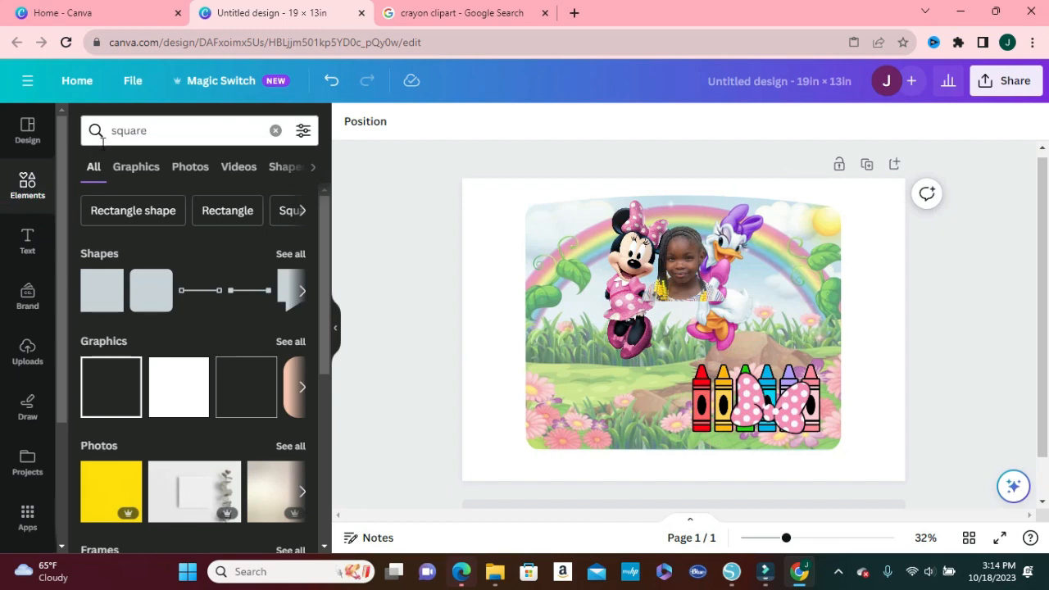
left_click(102, 302)
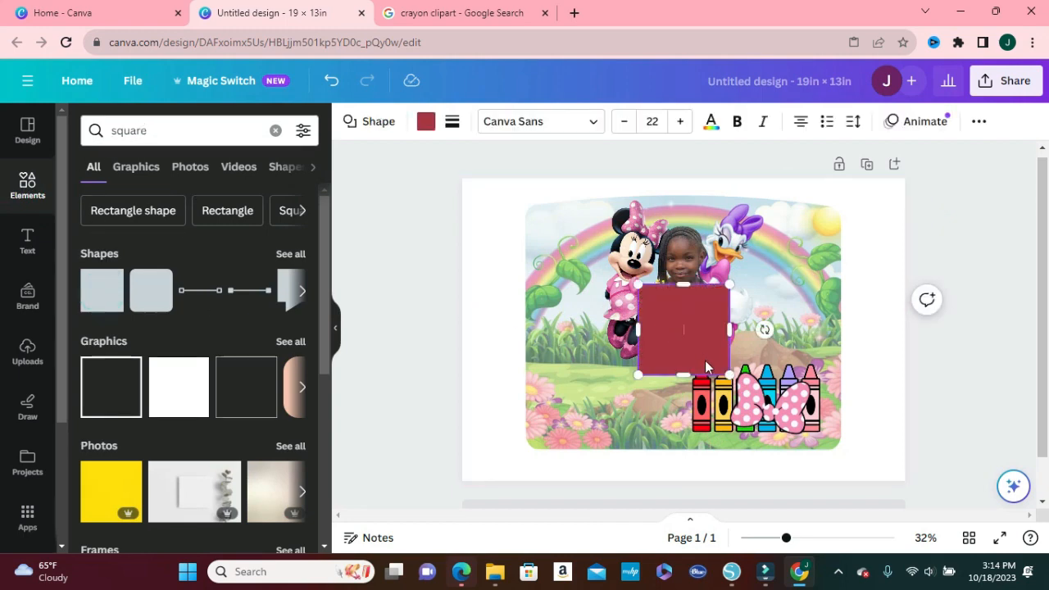
left_click_drag(684, 374, 683, 302)
left_click_drag(786, 538, 822, 537)
left_click(736, 281)
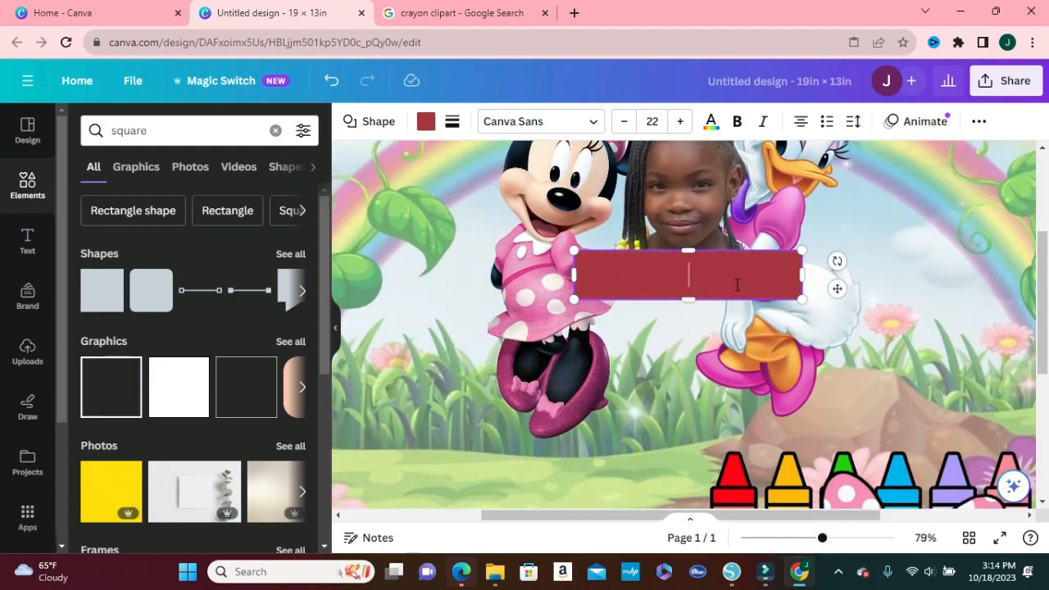
Make the red bar thinner and place it directly against the lower edge of the child's photo
left_click(942, 338)
left_click_drag(744, 280, 745, 313)
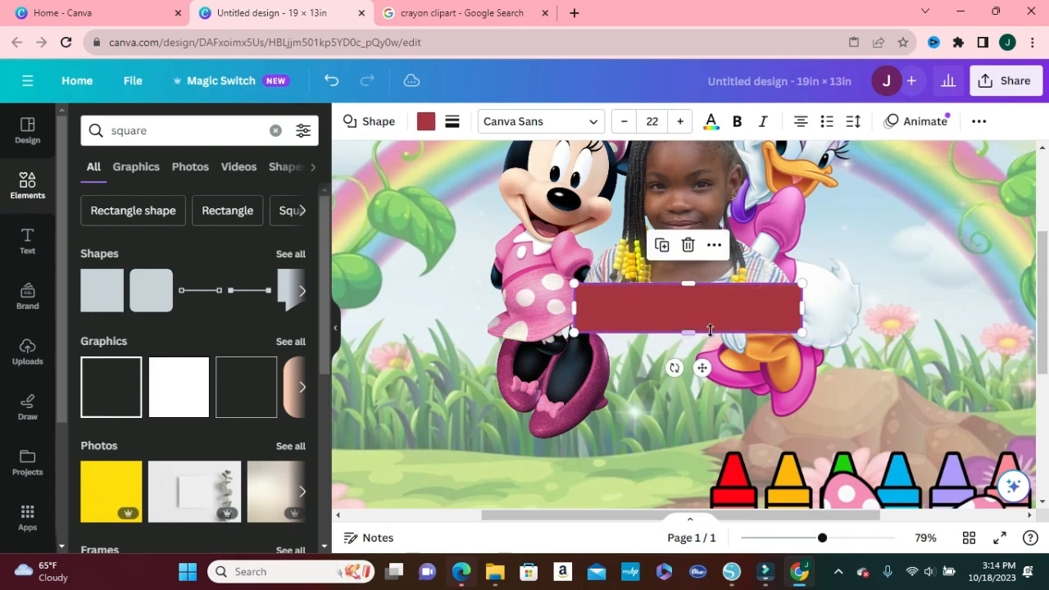
left_click_drag(687, 332, 710, 327)
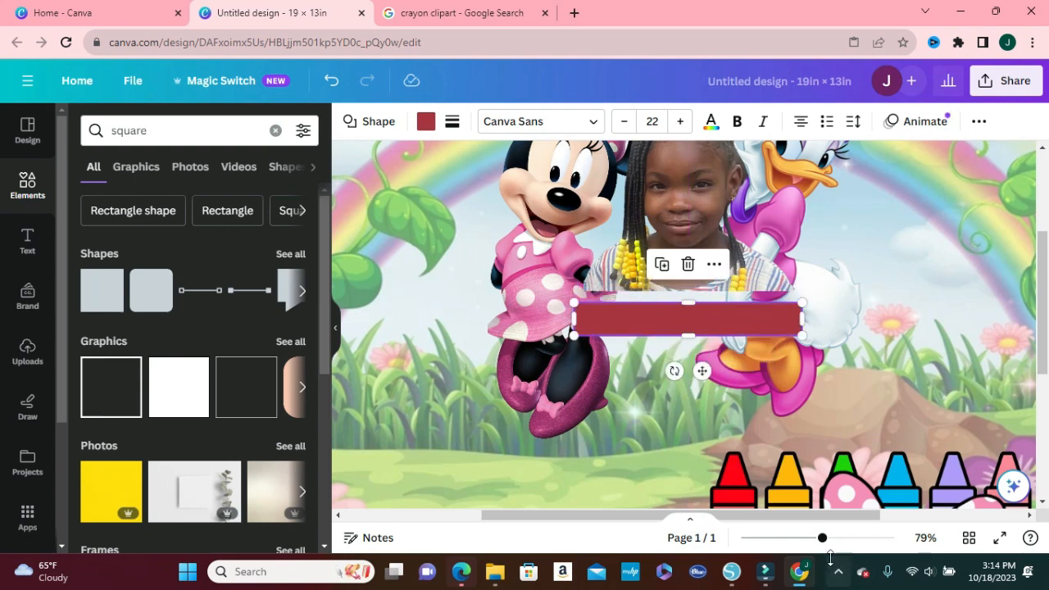
left_click_drag(822, 537, 838, 537)
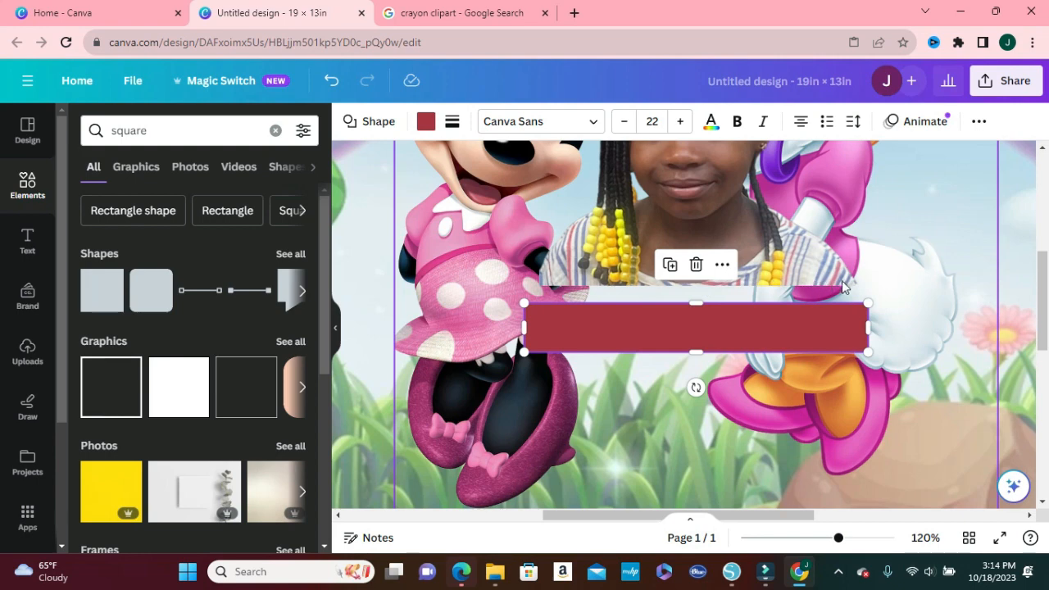
right_click(791, 305)
left_click(713, 330)
left_click_drag(714, 330, 716, 315)
Ungroup Minnie Mouse, the child's photo and Daisy Duck
left_click(576, 273)
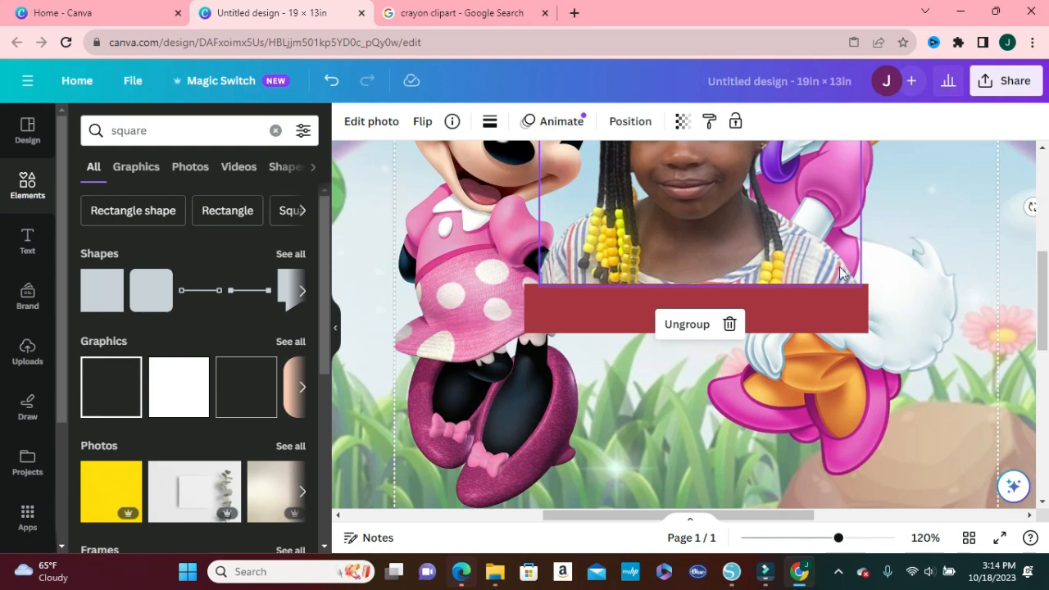
left_click_drag(1041, 310, 1042, 268)
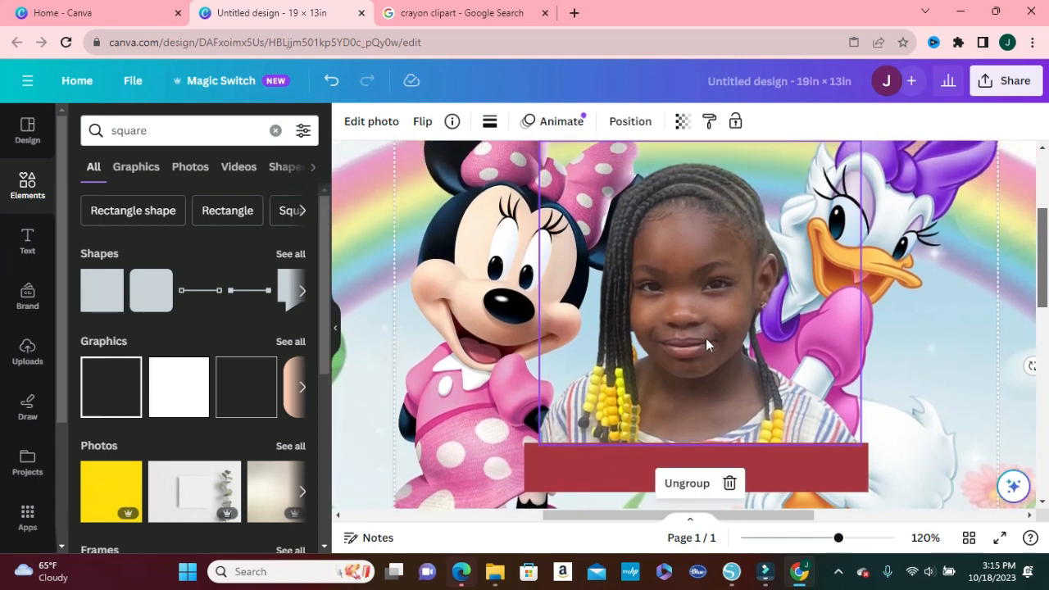
left_click(910, 399)
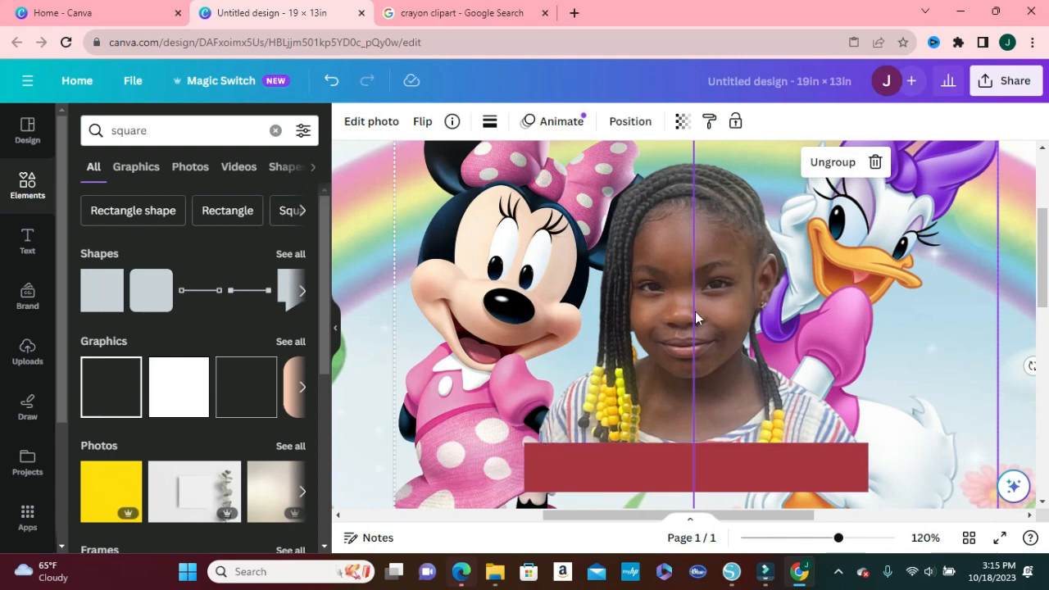
left_click(652, 357)
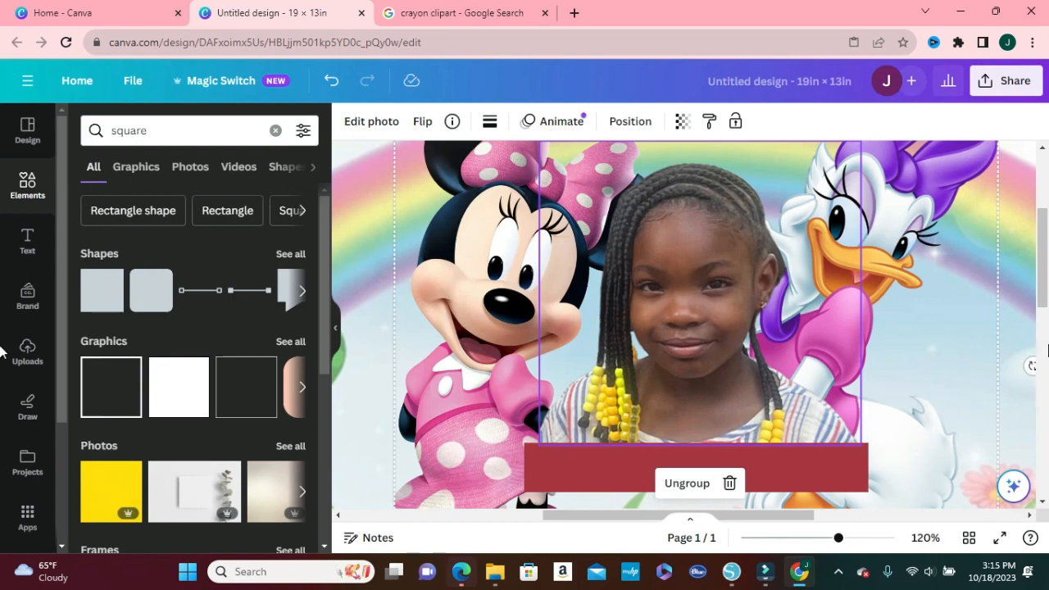
scroll(1037, 301, "up", 1)
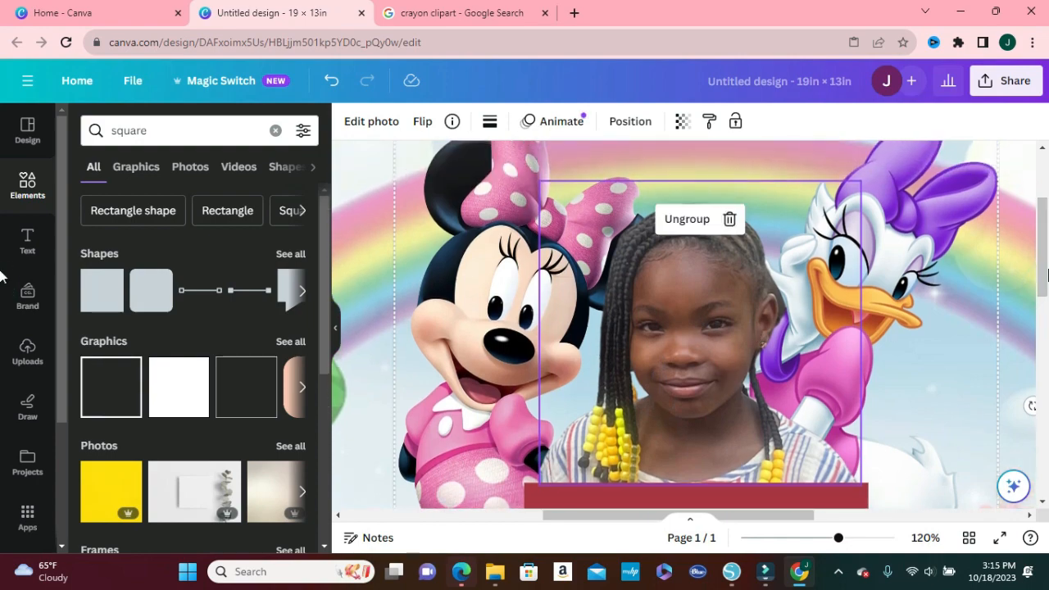
left_click_drag(1044, 260, 1043, 291)
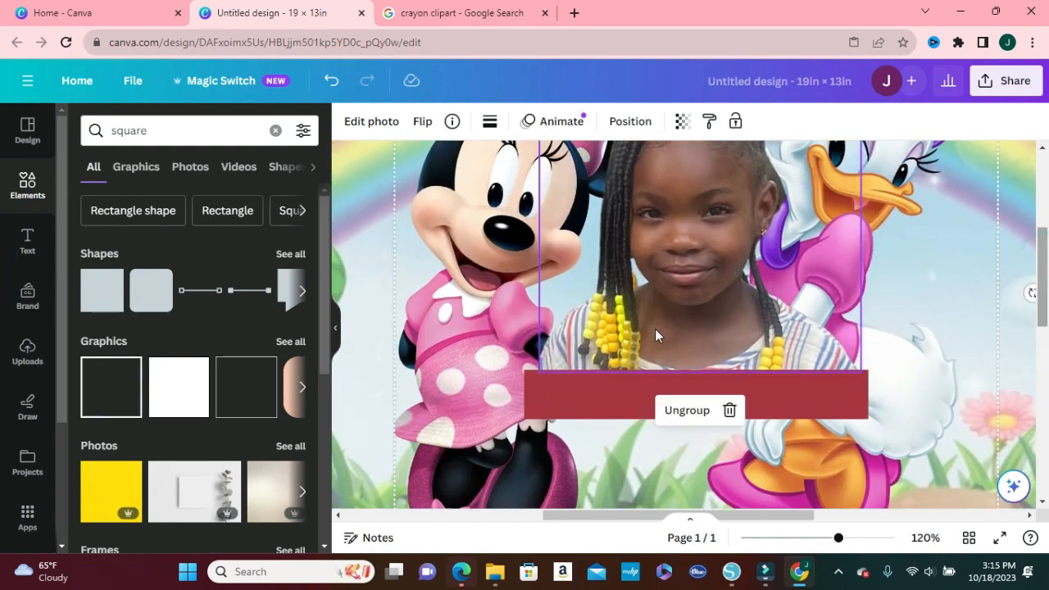
left_click(687, 417)
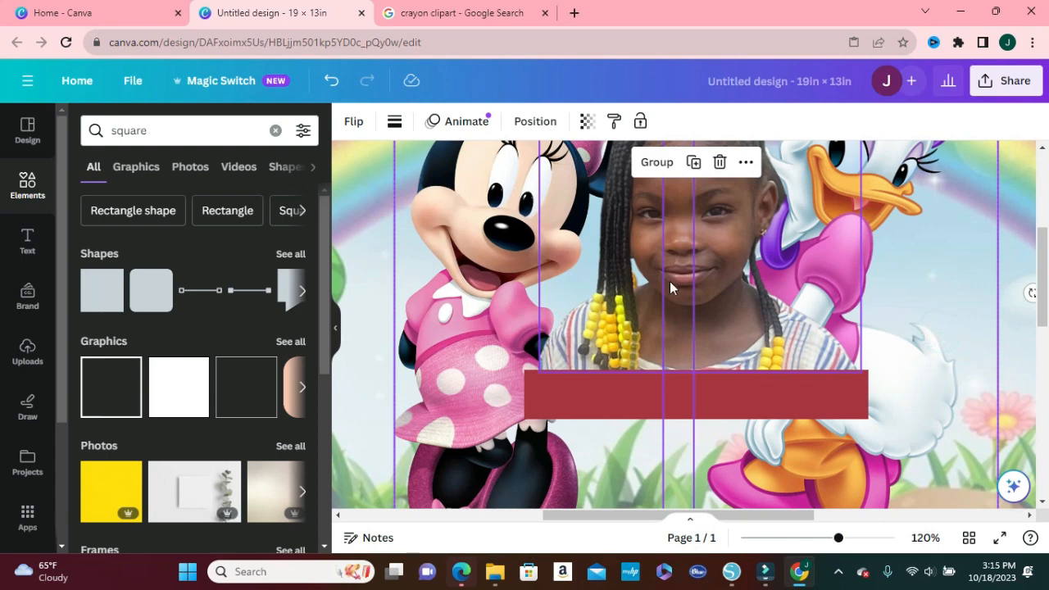
Extend the left edge of the child's photo to line up with the left end of the red bar
left_click(1017, 344)
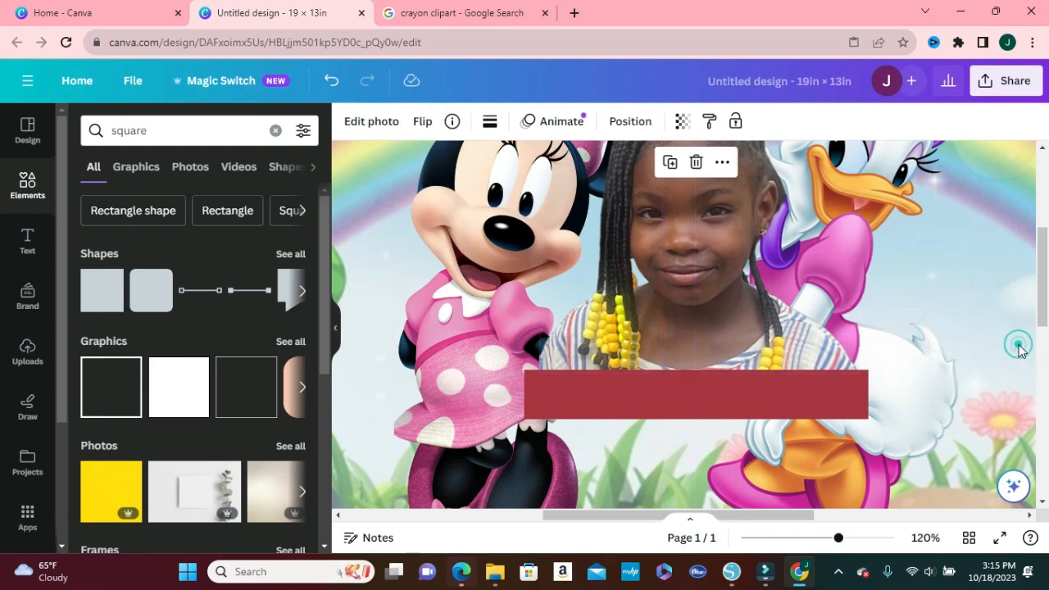
left_click(742, 271)
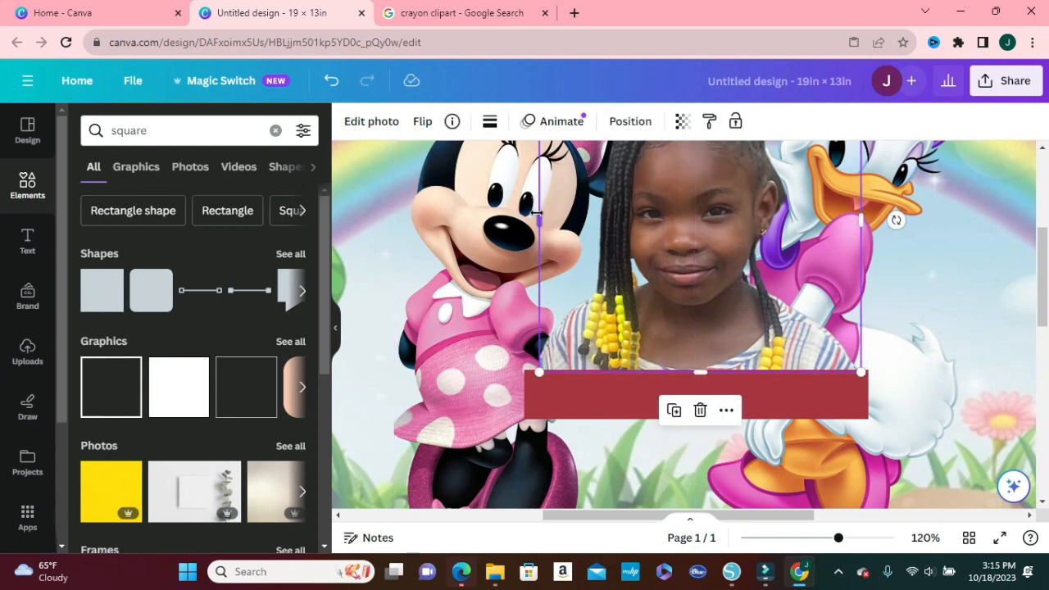
left_click_drag(537, 221, 523, 221)
left_click(913, 315)
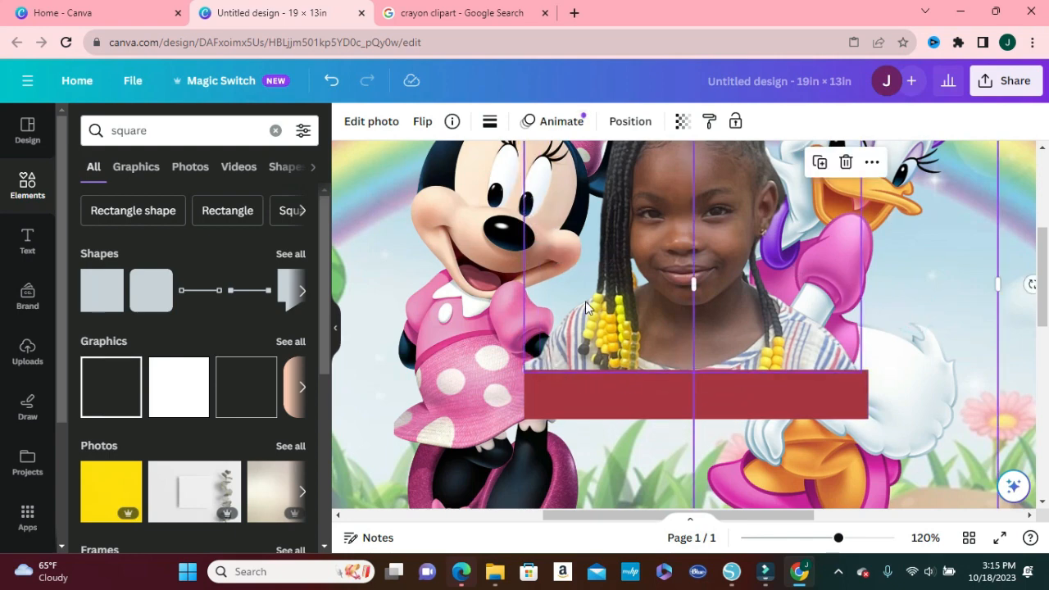
left_click(612, 393)
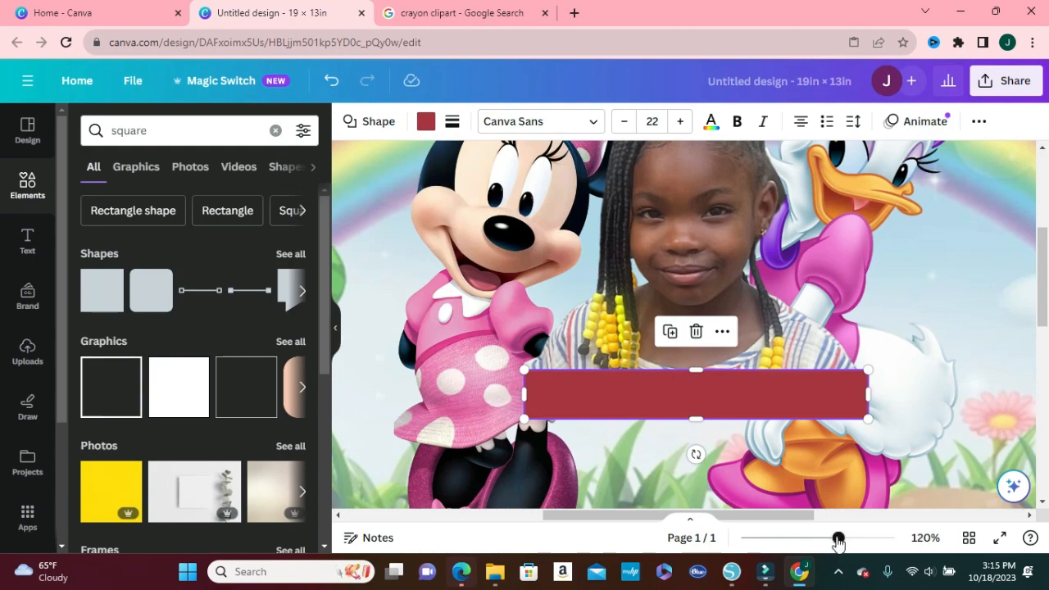
left_click_drag(837, 539, 822, 542)
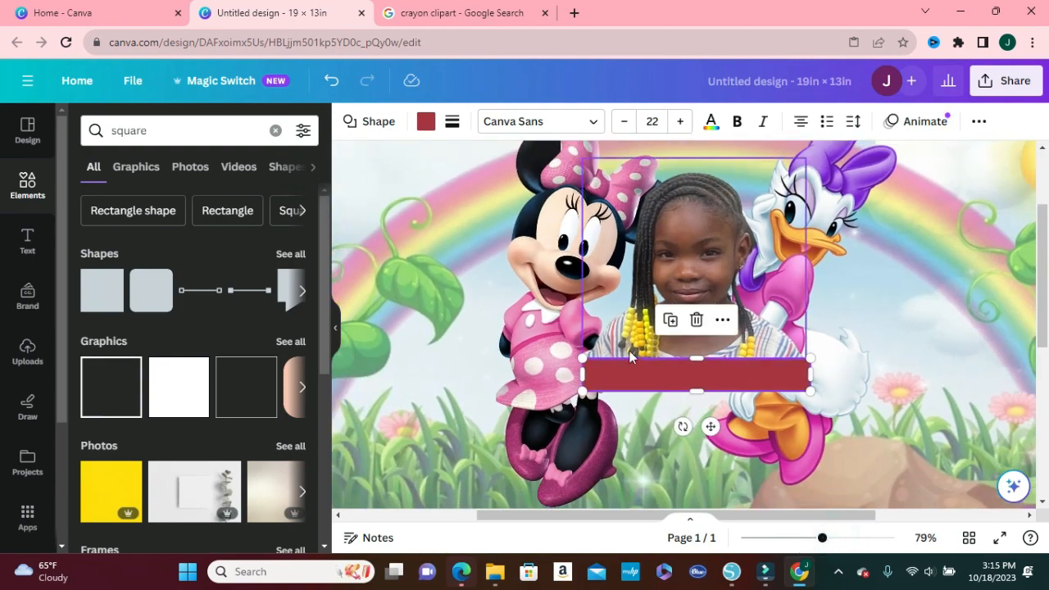
Group Minnie Mouse, the child's photo and Daisy Duck again, leaving the bar out of the group
left_click(567, 296)
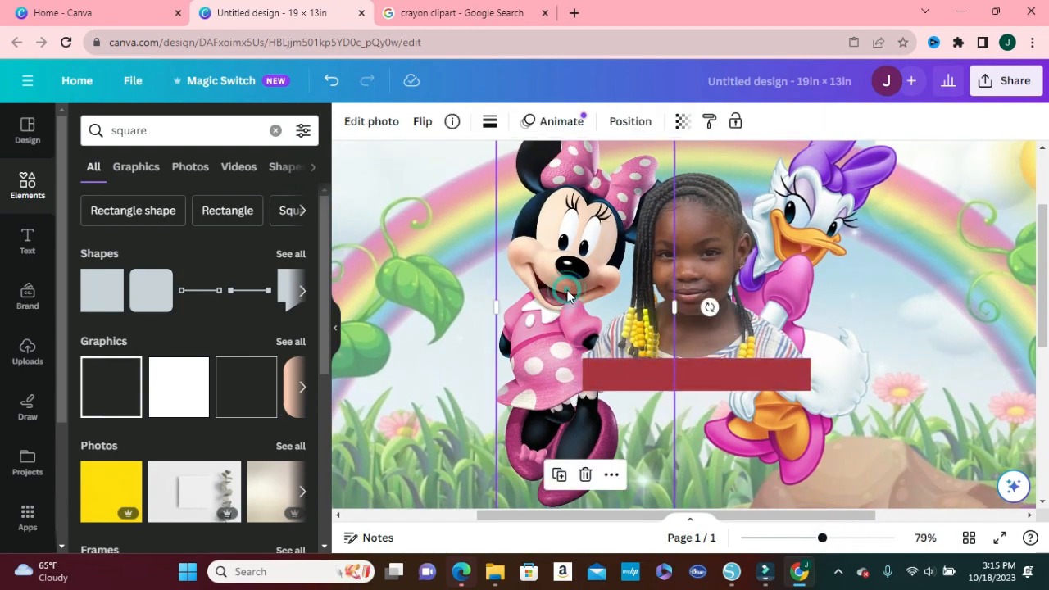
left_click(717, 253)
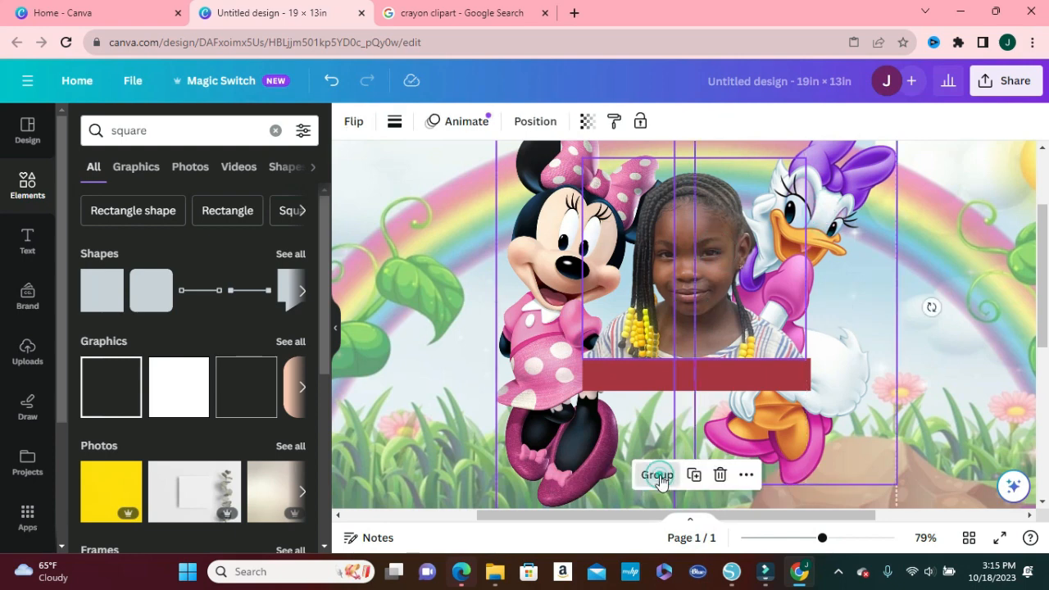
left_click(657, 475)
left_click(960, 407)
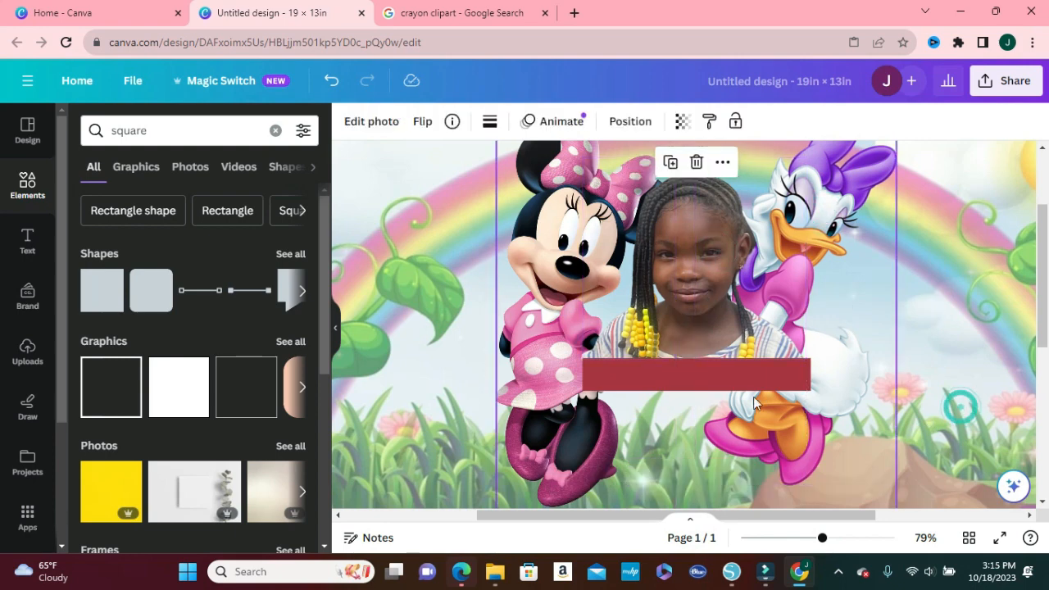
Recolor the bar under the child's photo with the pink from the Brand Kit palette
left_click(668, 389)
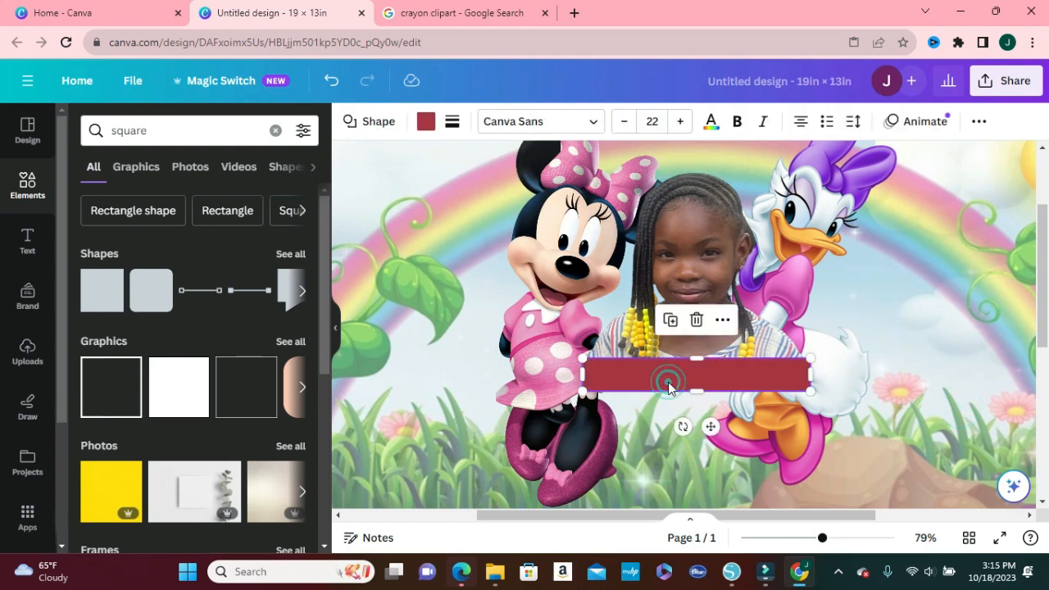
left_click_drag(668, 388, 664, 383)
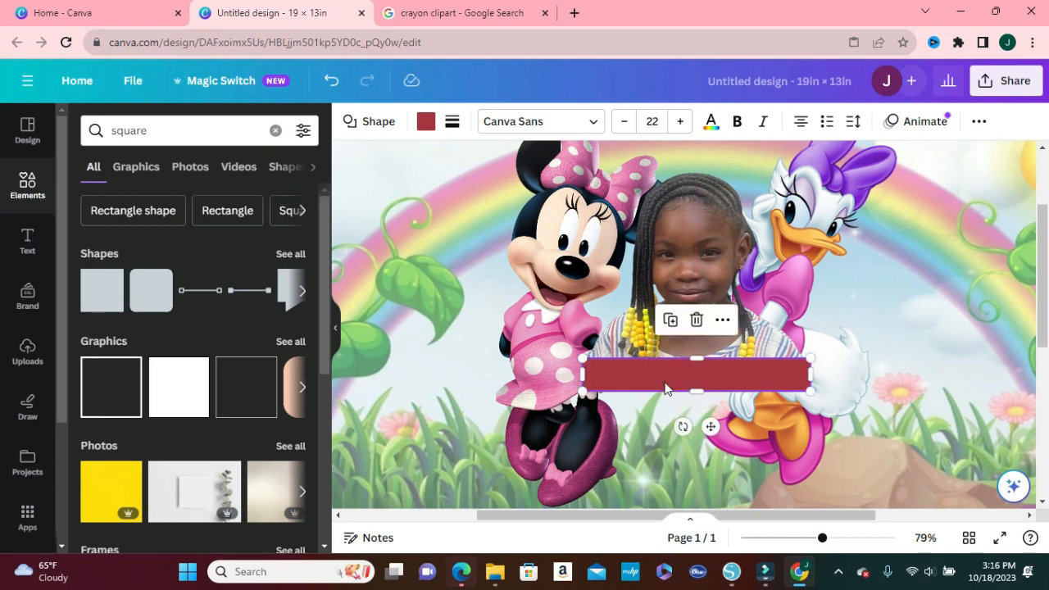
left_click(422, 124)
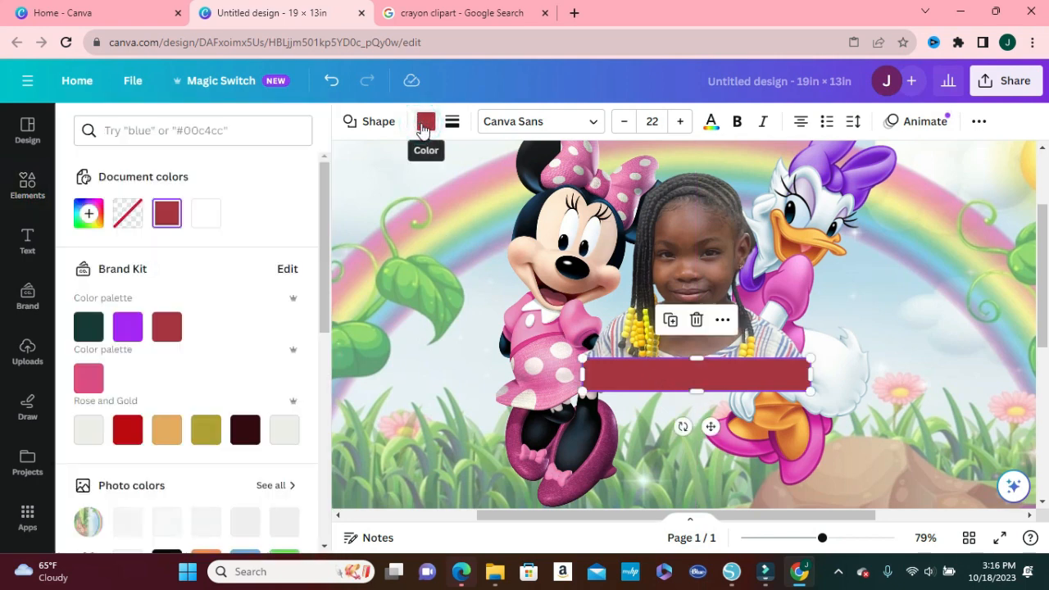
left_click(89, 379)
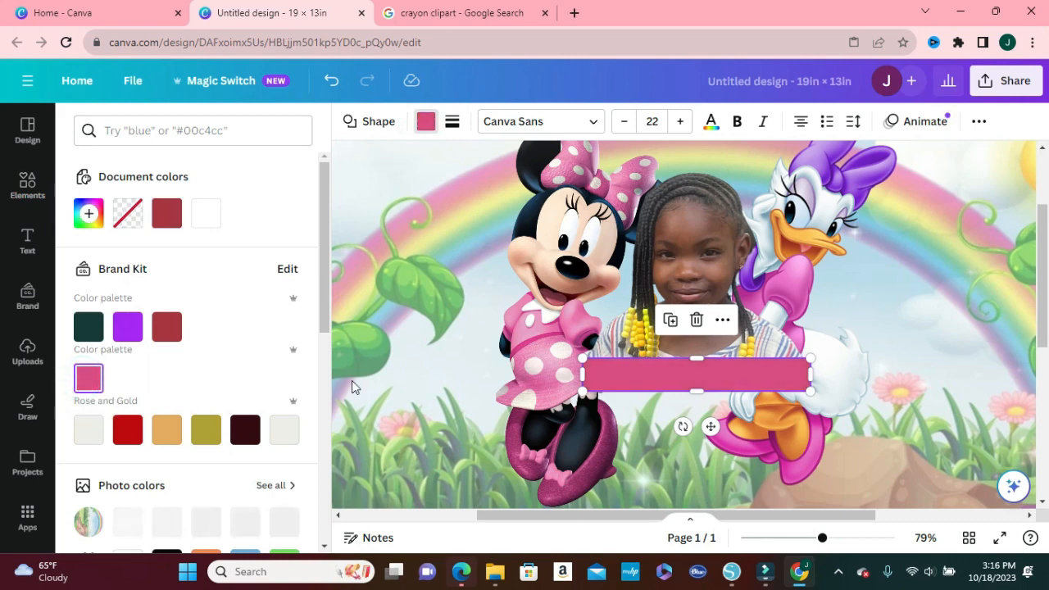
Add a heading that reads "My name is"
left_click(28, 242)
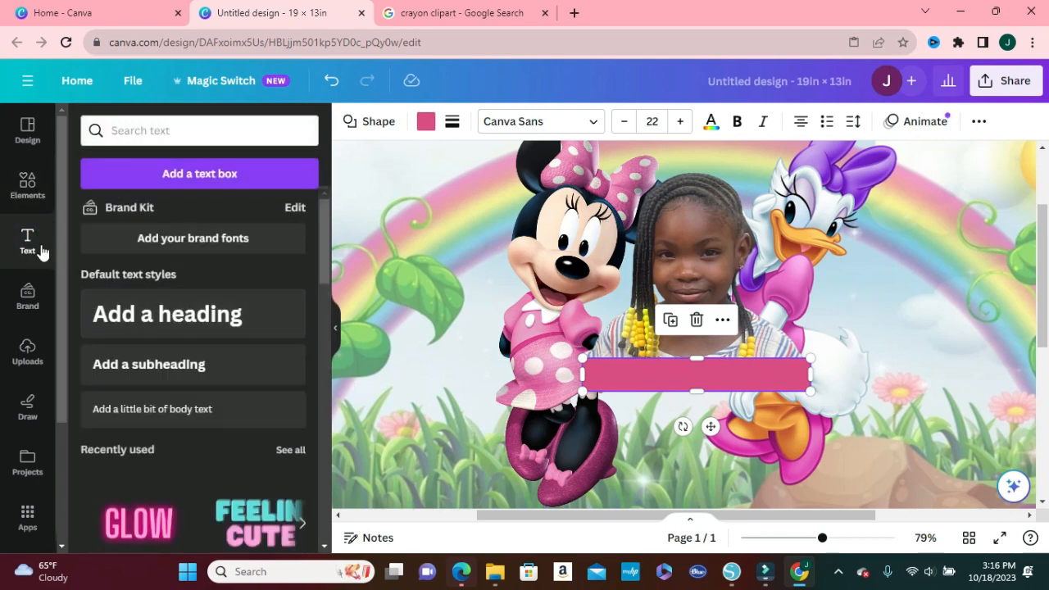
left_click(165, 323)
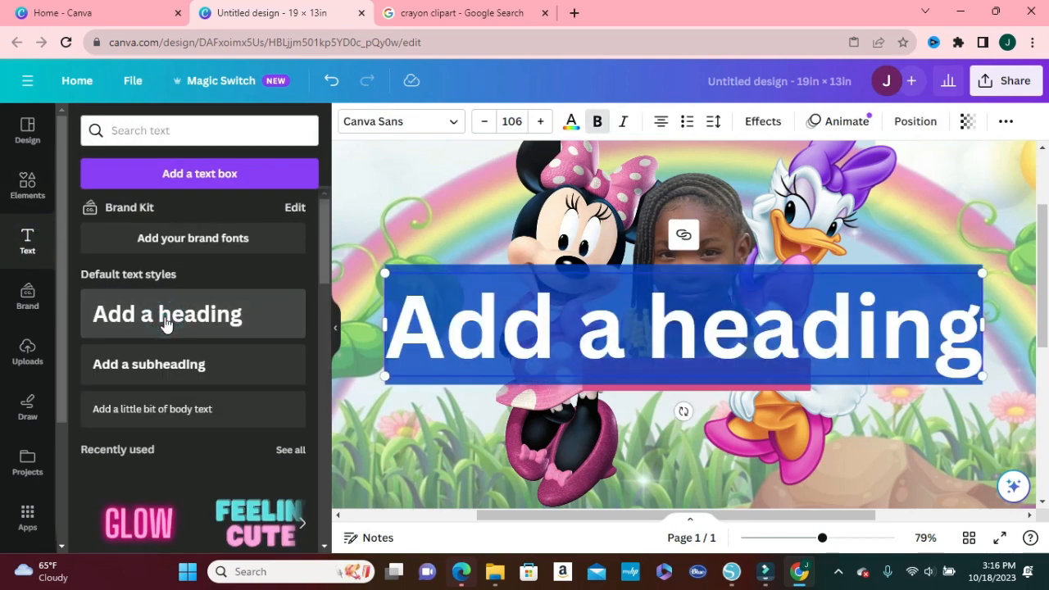
type("My")
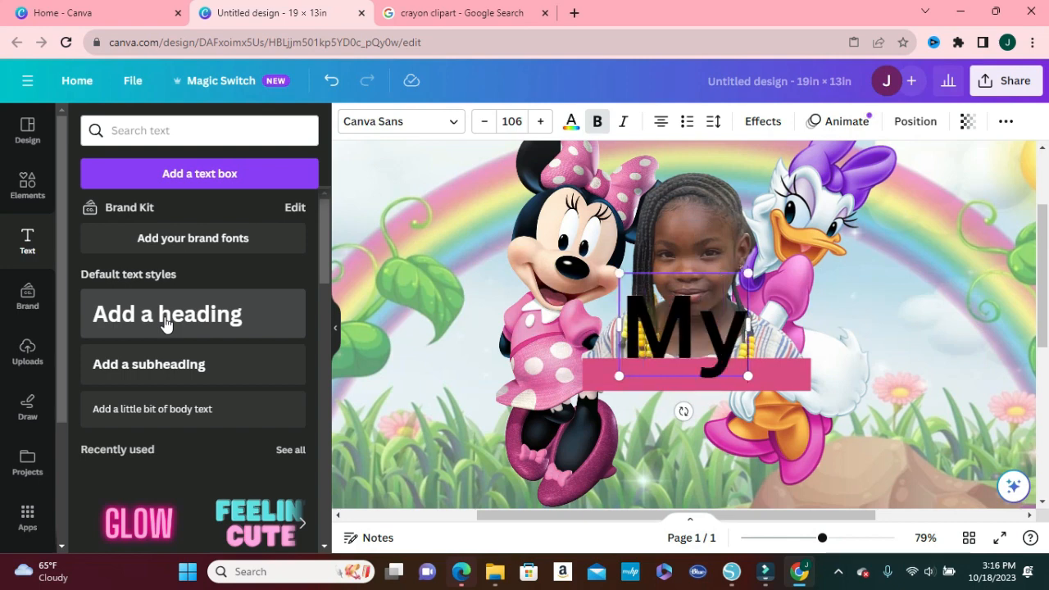
type(" name is")
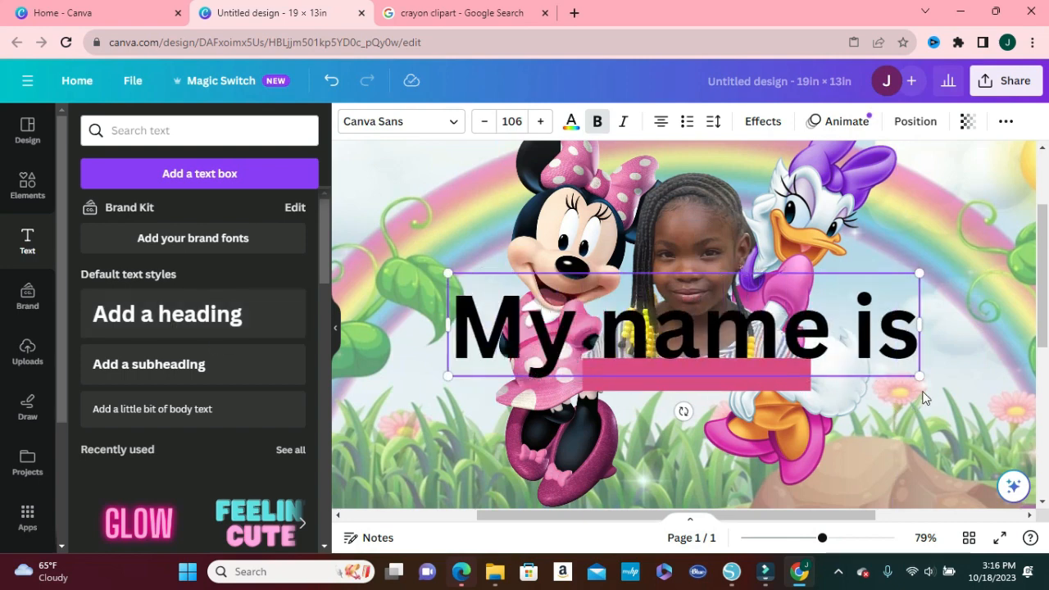
Shrink the "My name is" heading to size 41.9 and center it on the pink bar
left_click_drag(917, 374, 637, 300)
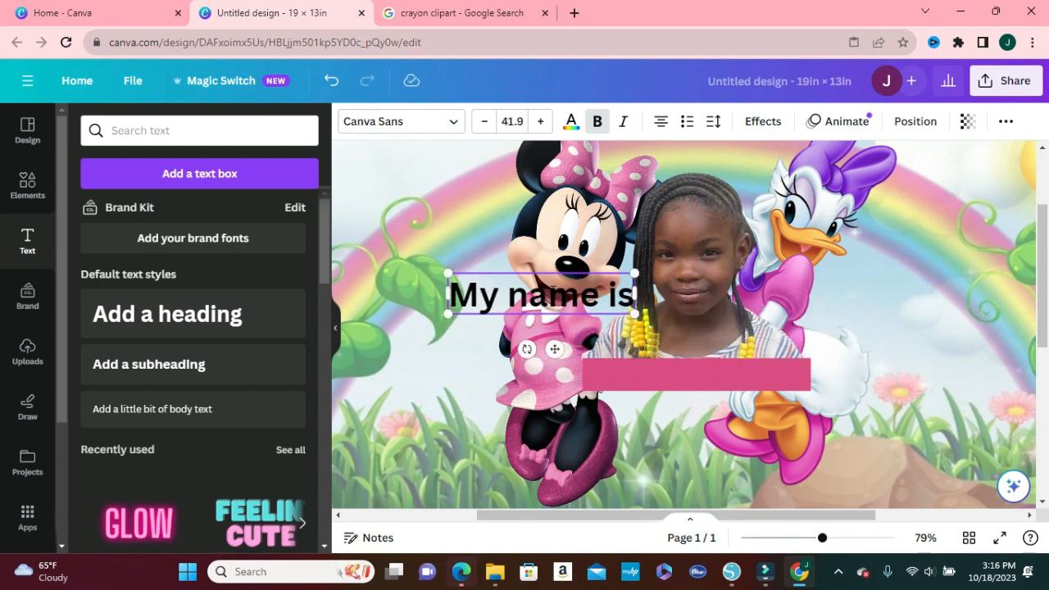
left_click(421, 373)
left_click_drag(496, 305, 652, 383)
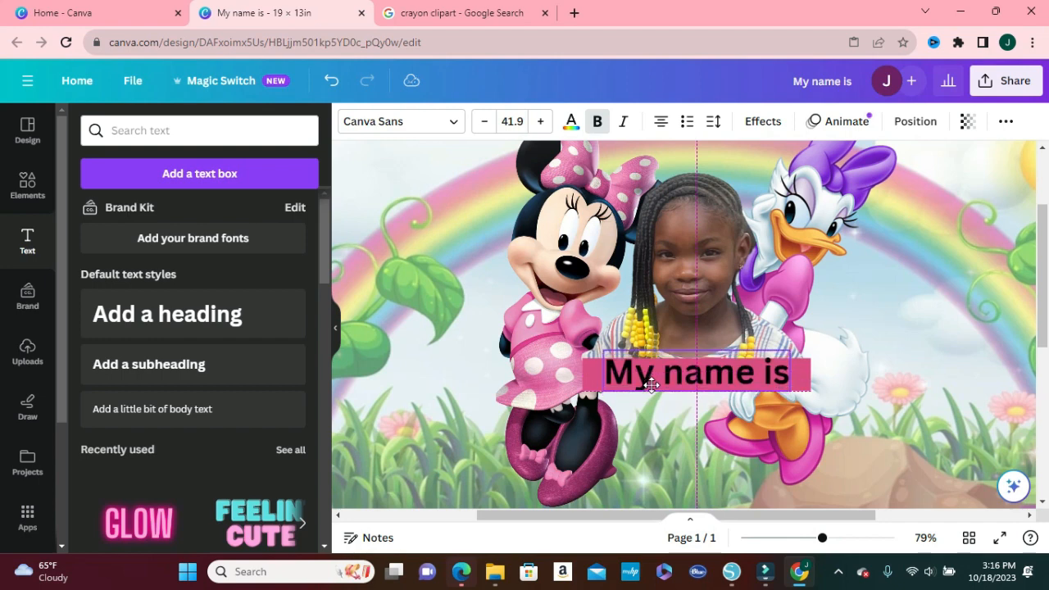
Set the font of the "My name is" heading to Futura
left_click(453, 127)
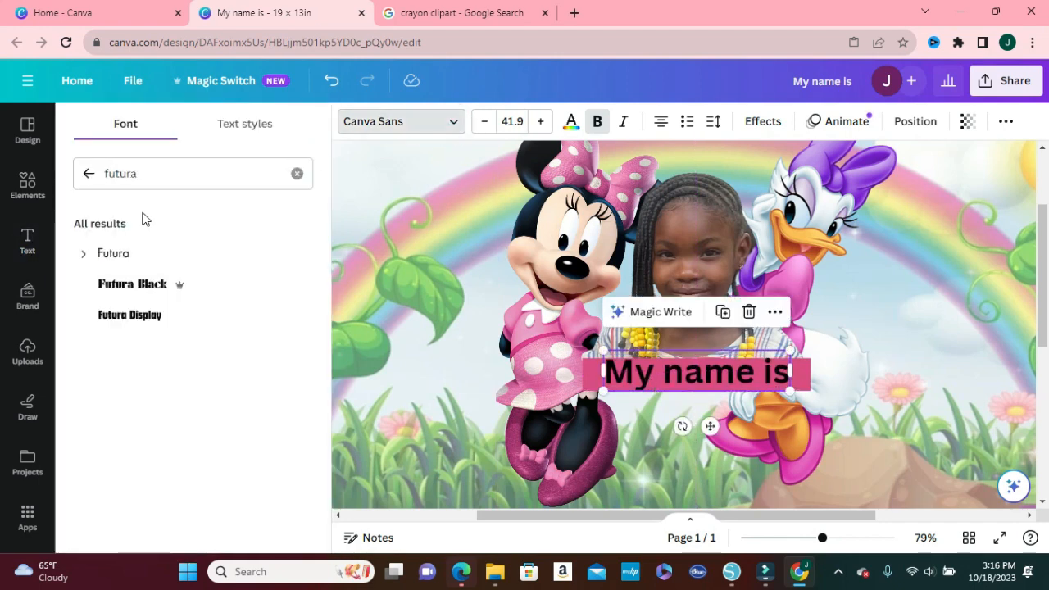
left_click(111, 255)
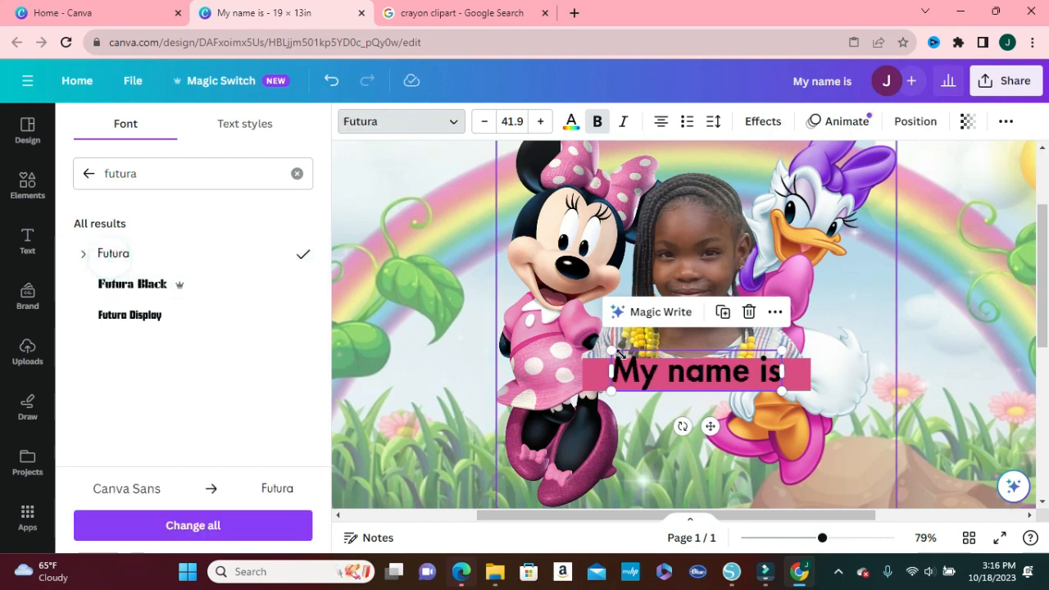
Shrink the "My name is" heading to size 31.4 and reposition it within the pink bar
left_click(902, 374)
left_click(746, 373)
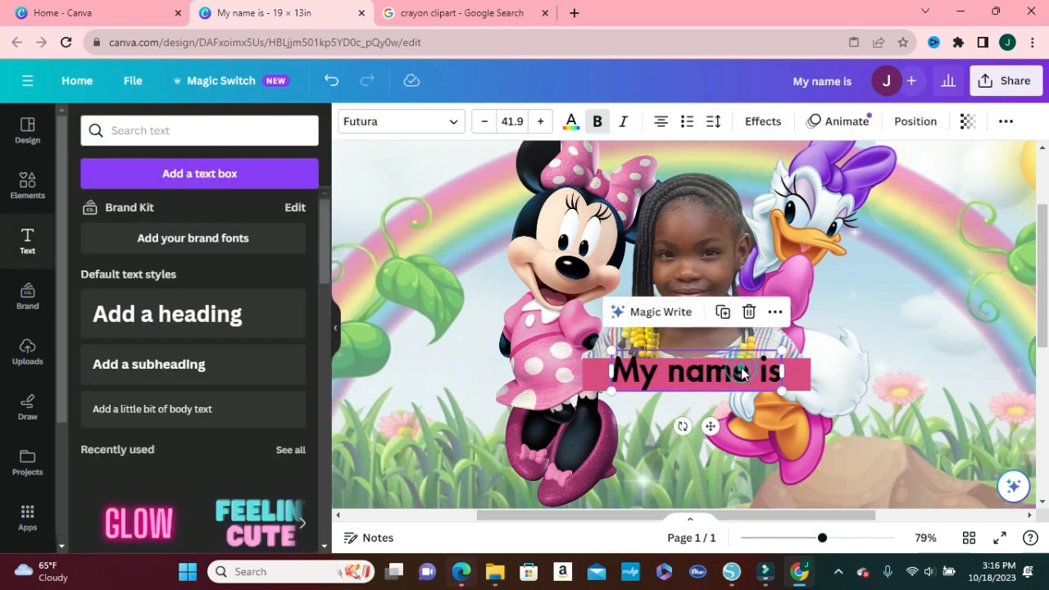
mouse_move(740, 367)
left_mouse_down()
mouse_move(774, 395)
mouse_move(722, 376)
left_mouse_up()
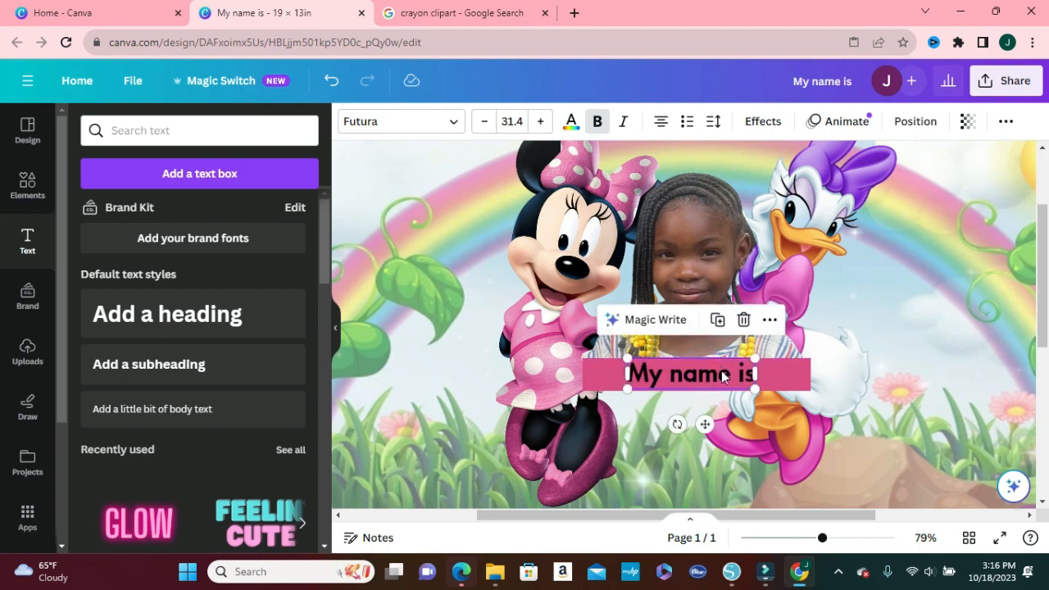
Narrow the pink bar behind the "My name is" heading slightly from both ends
left_click(596, 374)
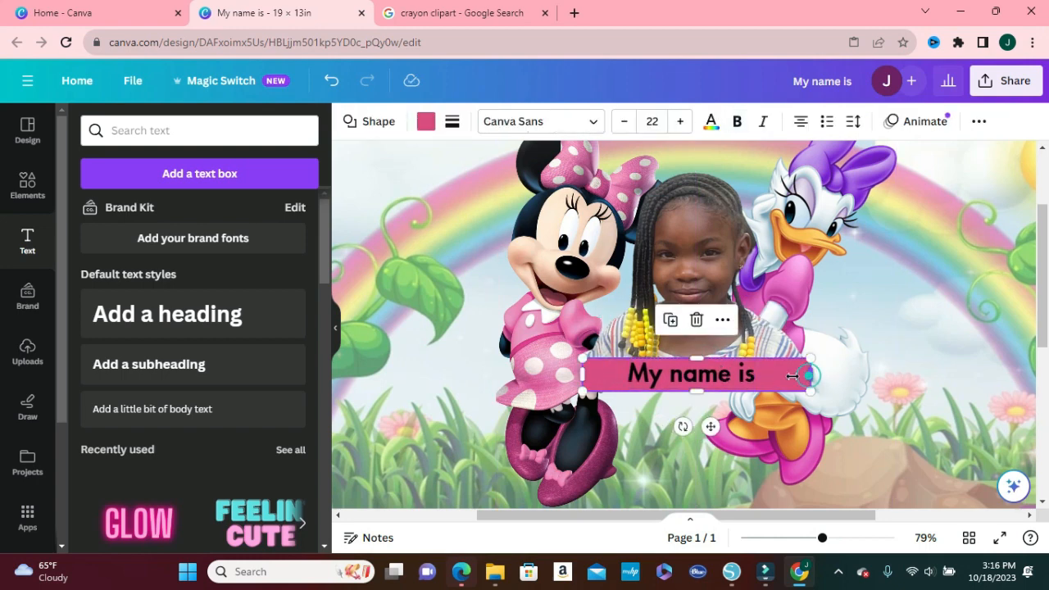
left_click_drag(792, 376, 798, 376)
left_click_drag(799, 375, 801, 375)
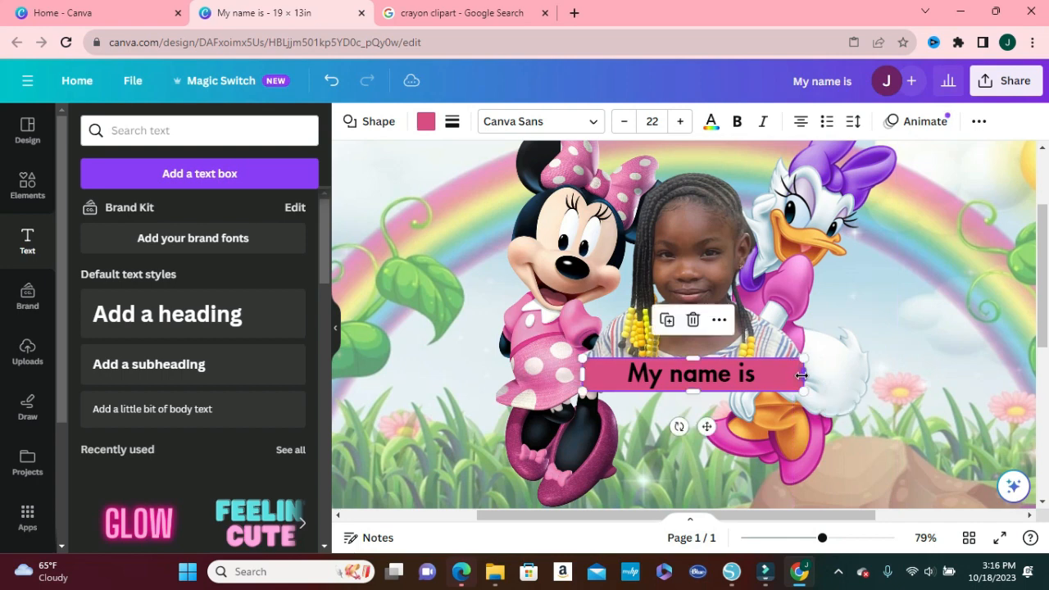
mouse_move(584, 374)
left_mouse_down()
mouse_move(613, 374)
mouse_move(584, 368)
left_mouse_up()
left_click(883, 360)
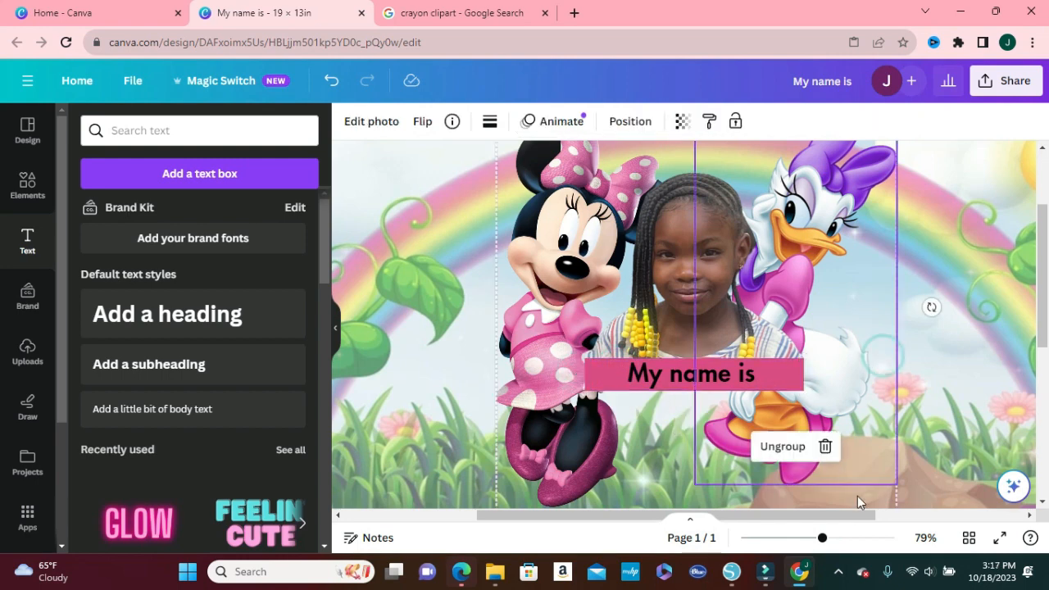
left_click(953, 419)
Add a rounded square shape and place it at the left side of the garden background, beside Minnie
left_click_drag(821, 537, 793, 537)
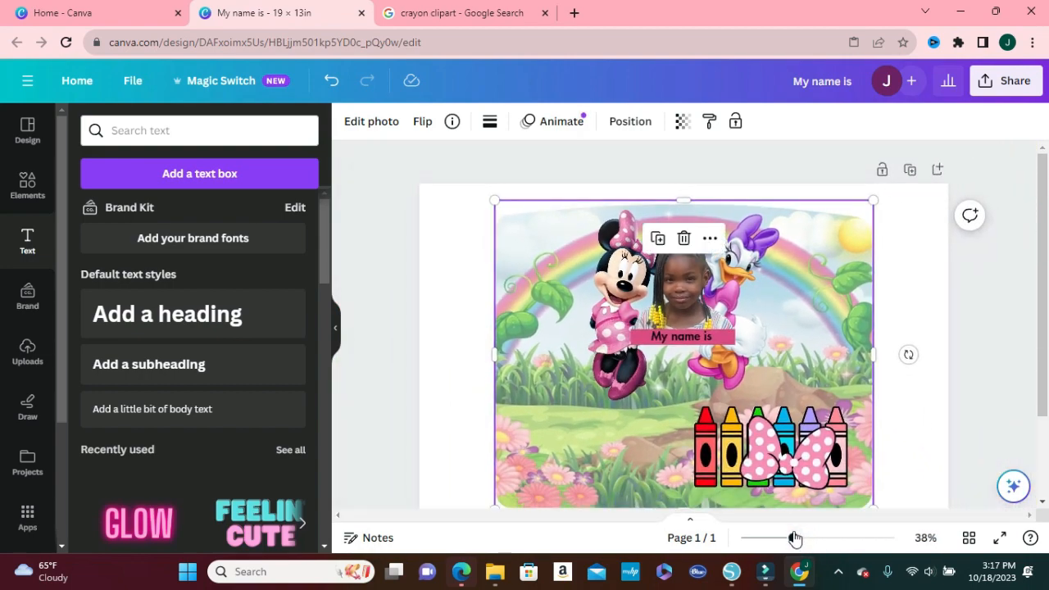
left_click(926, 416)
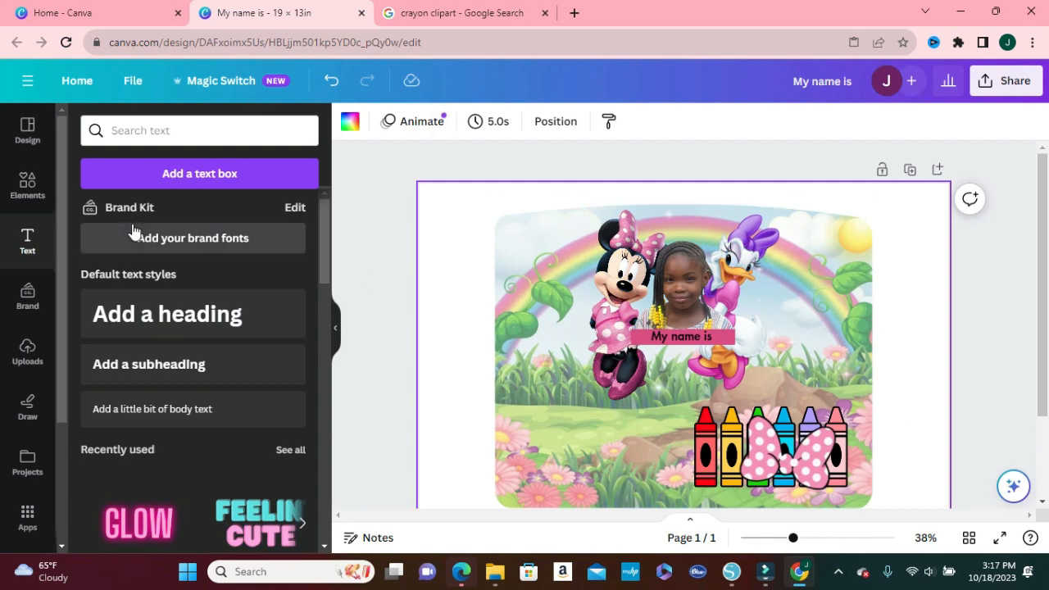
left_click(30, 185)
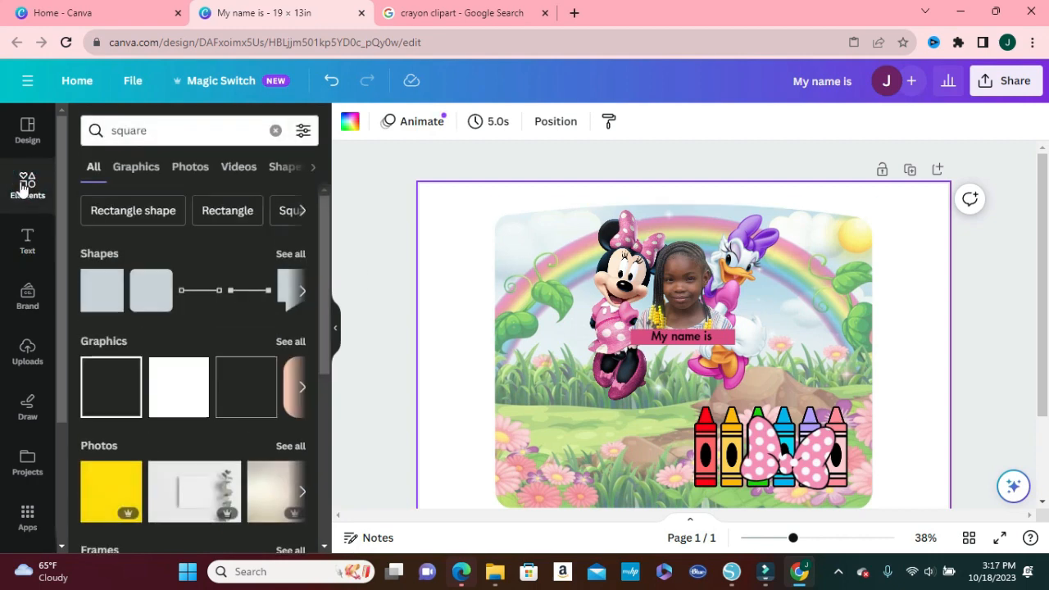
left_click(144, 297)
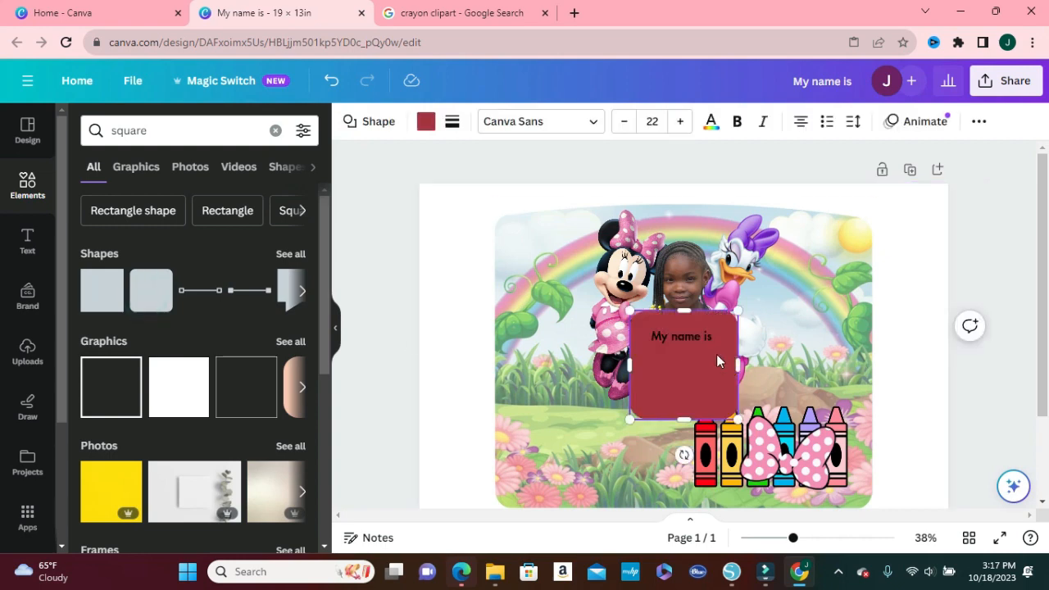
left_click_drag(687, 382, 552, 304)
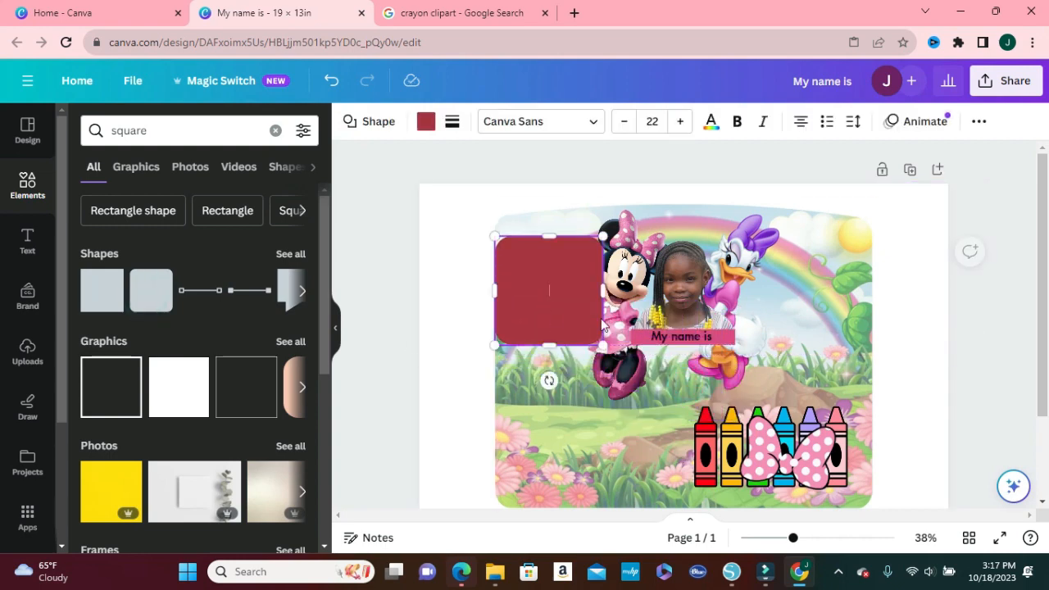
Try to group the characters, child's photo and heading and move them to the right, then undo the move
left_click(682, 301)
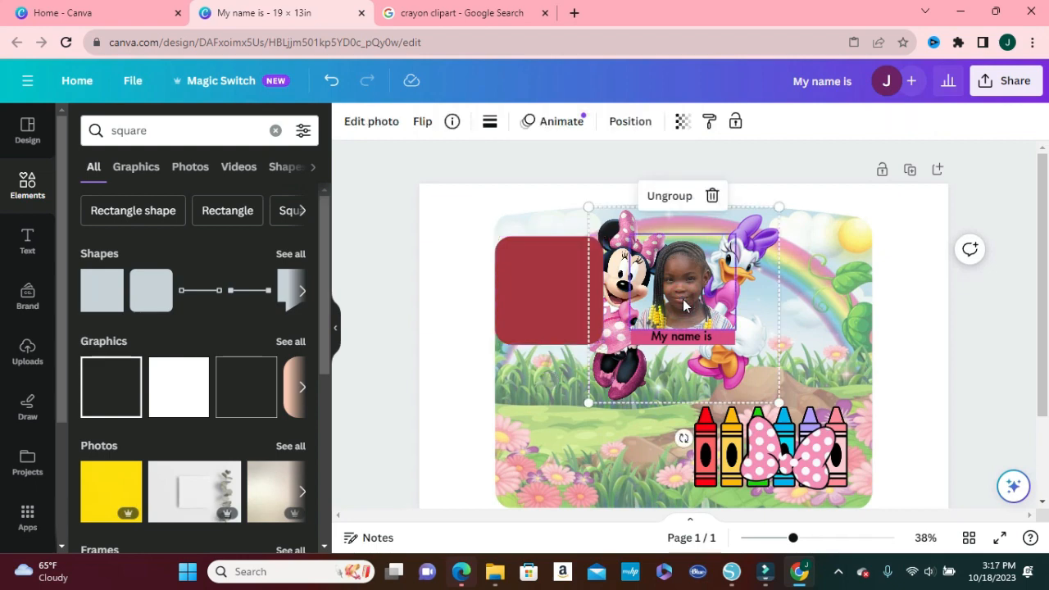
left_click(676, 339)
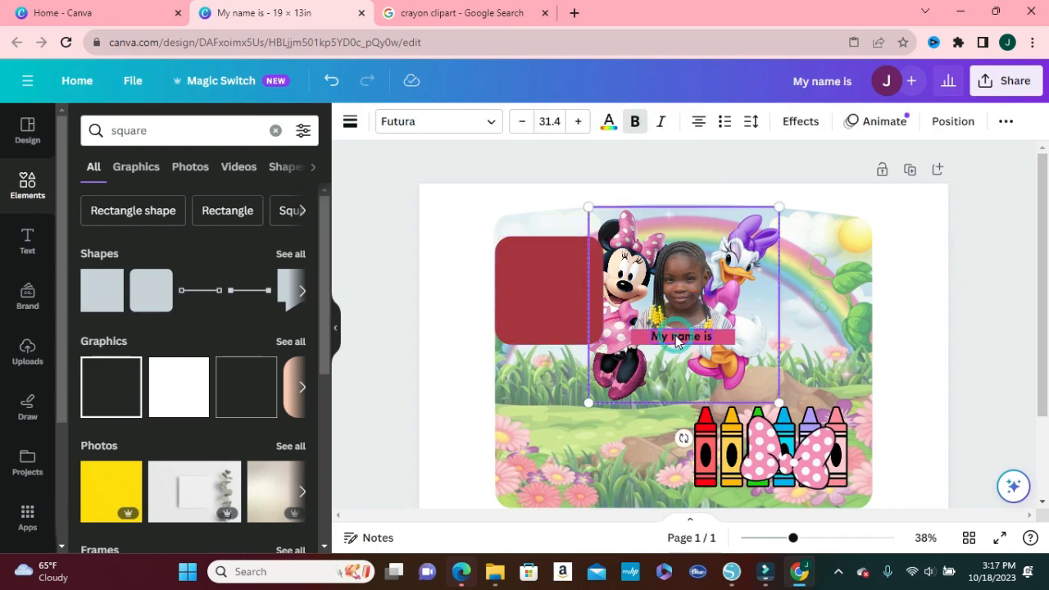
left_click(639, 343)
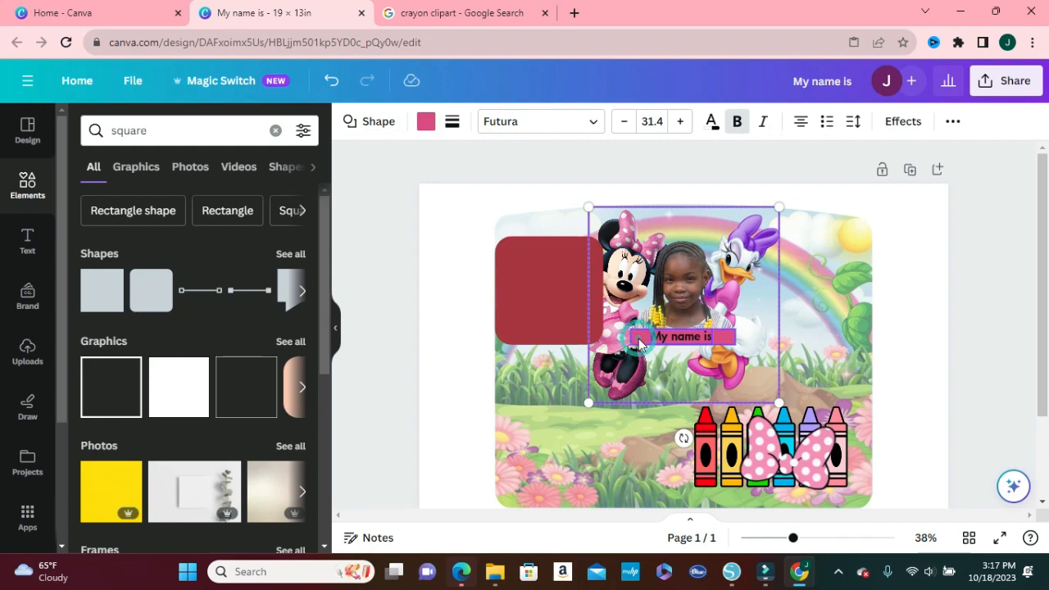
left_click(640, 344)
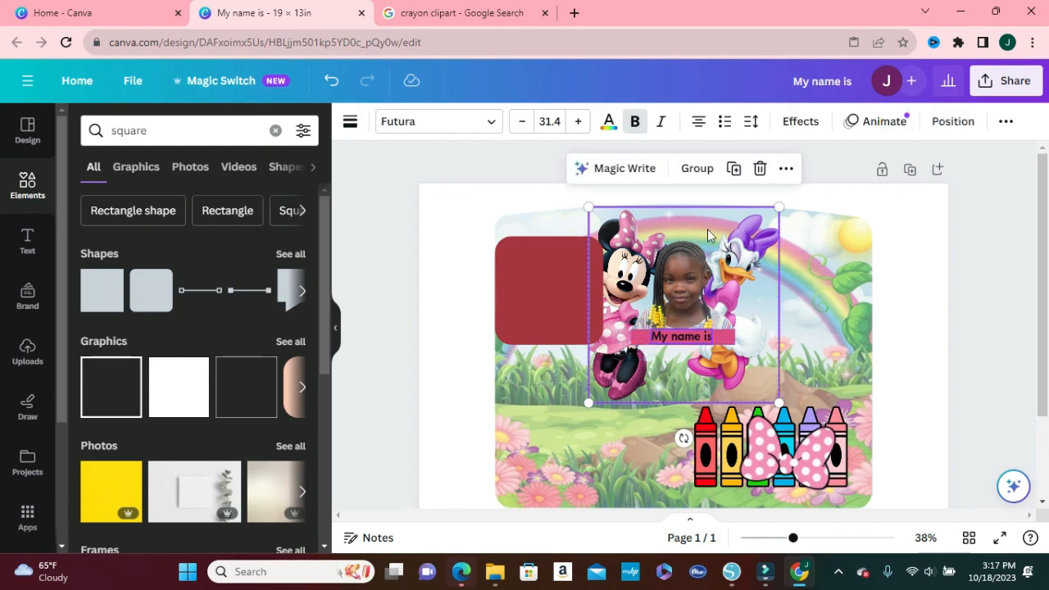
left_click(688, 171)
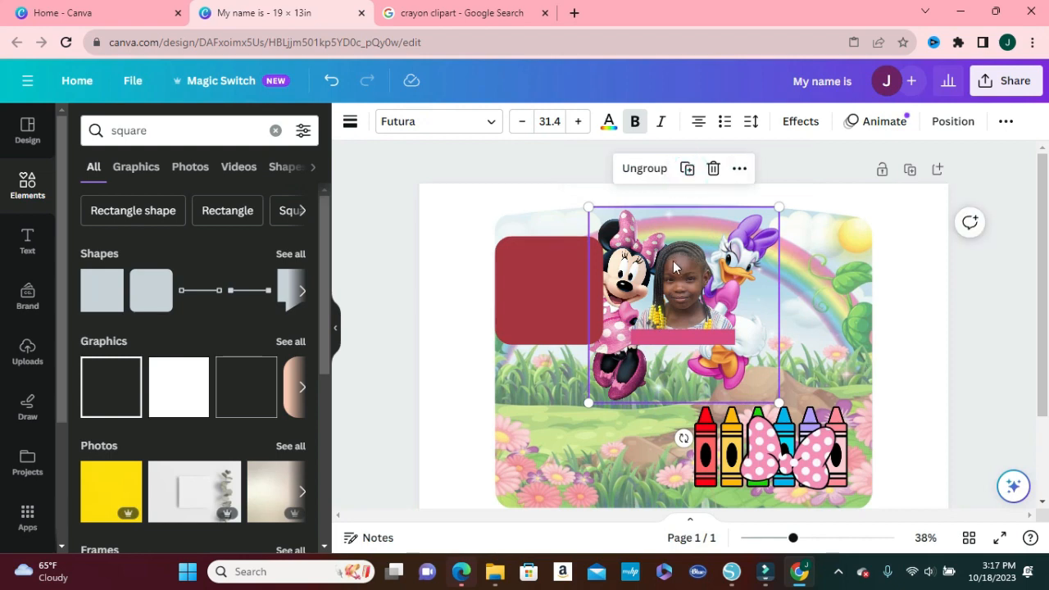
left_click_drag(676, 267, 749, 259)
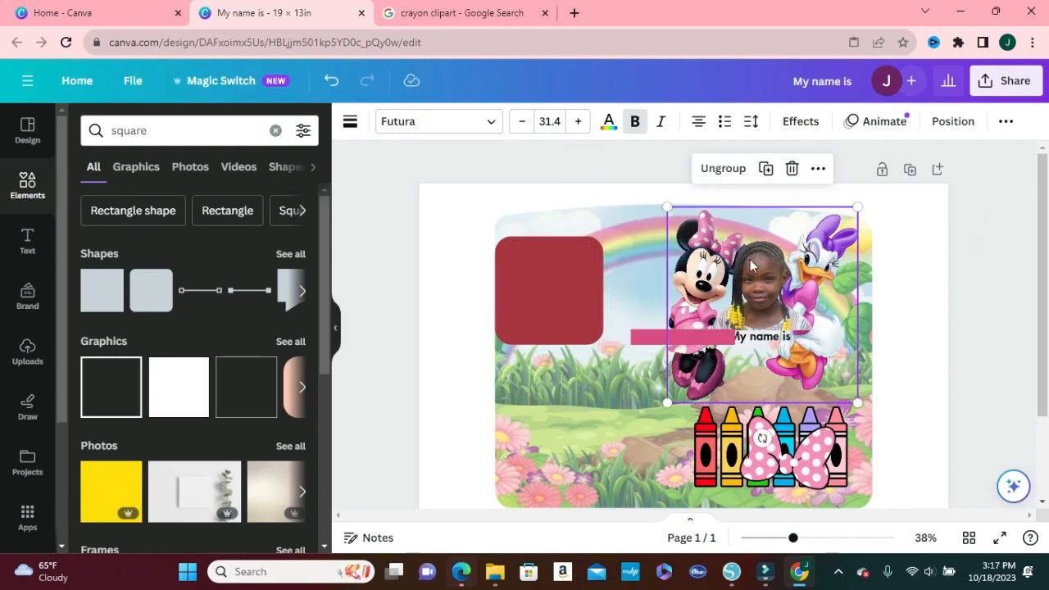
left_click(333, 85)
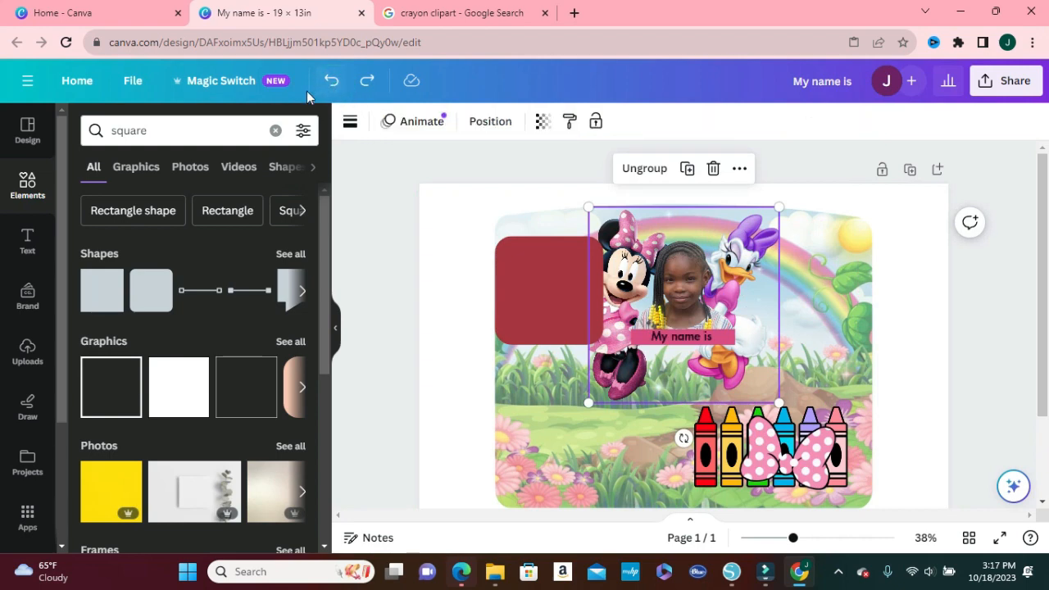
Group the characters, child's photo, pink bar and heading, and move the group right, clear of the rounded square
left_click(785, 326)
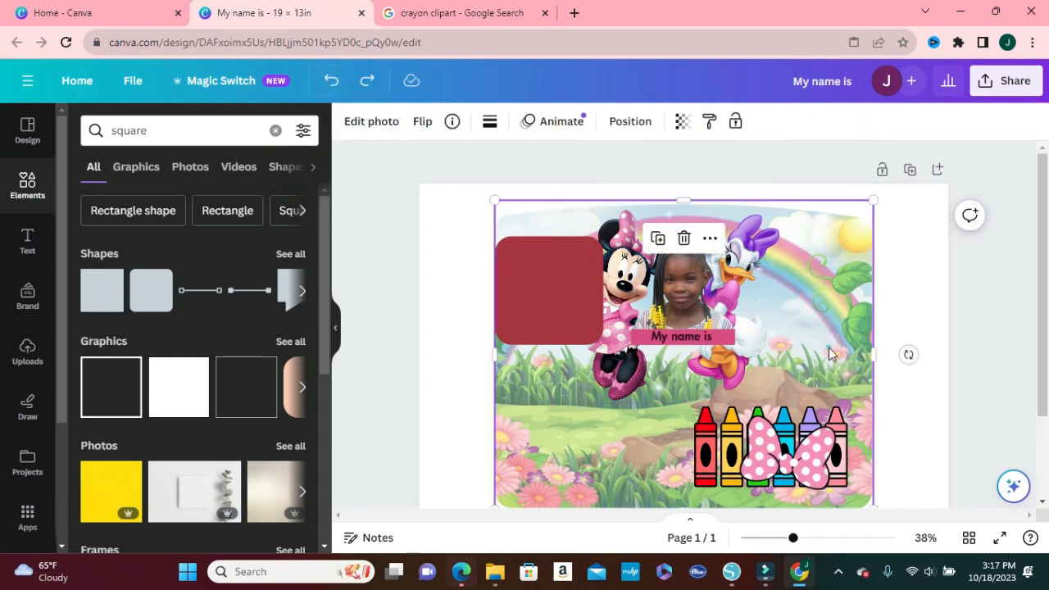
left_click(732, 342)
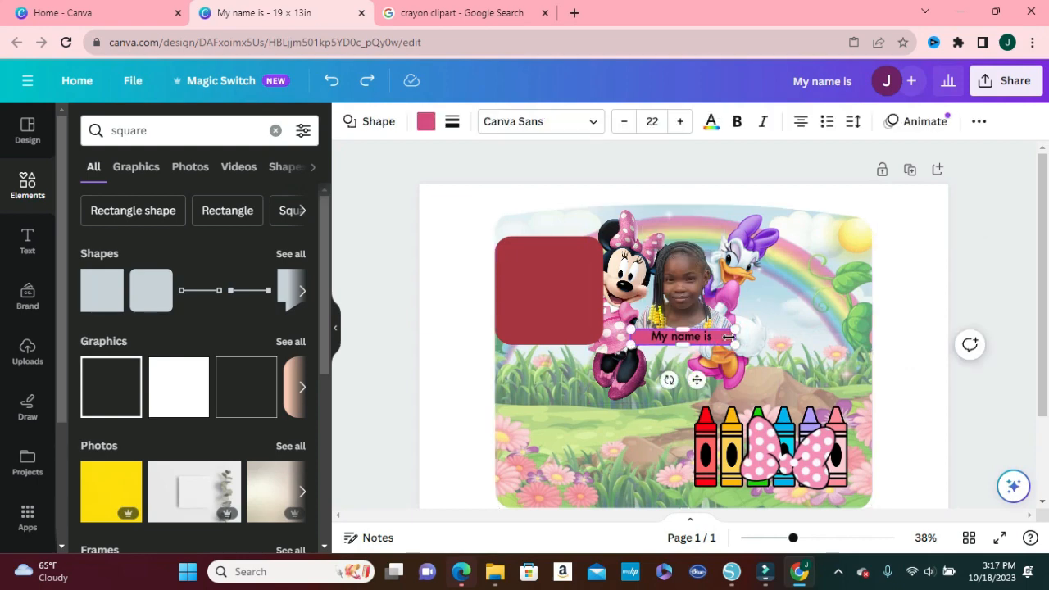
key("ctrl+z")
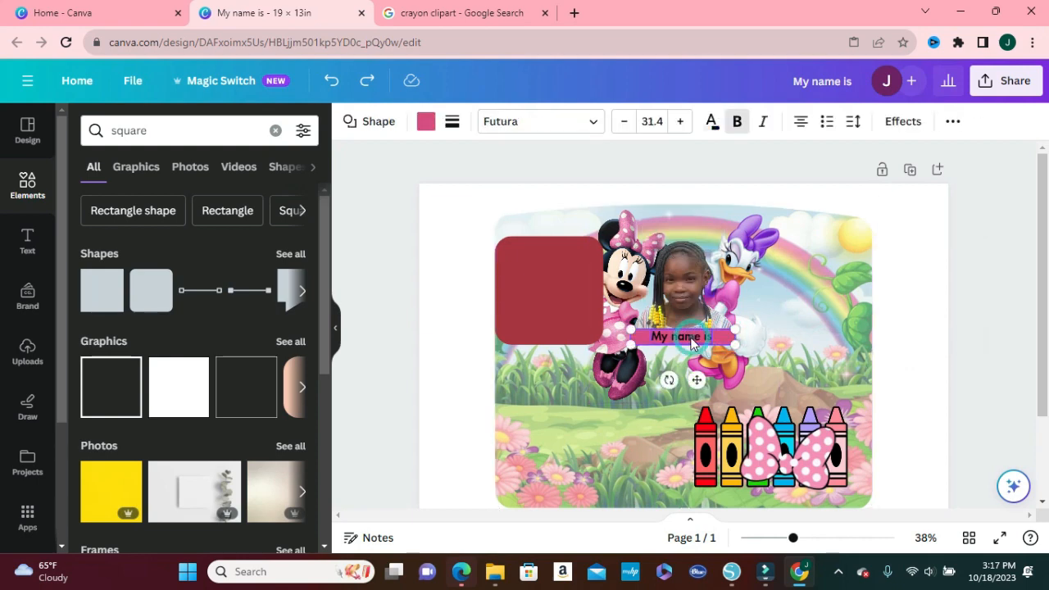
left_click(669, 291)
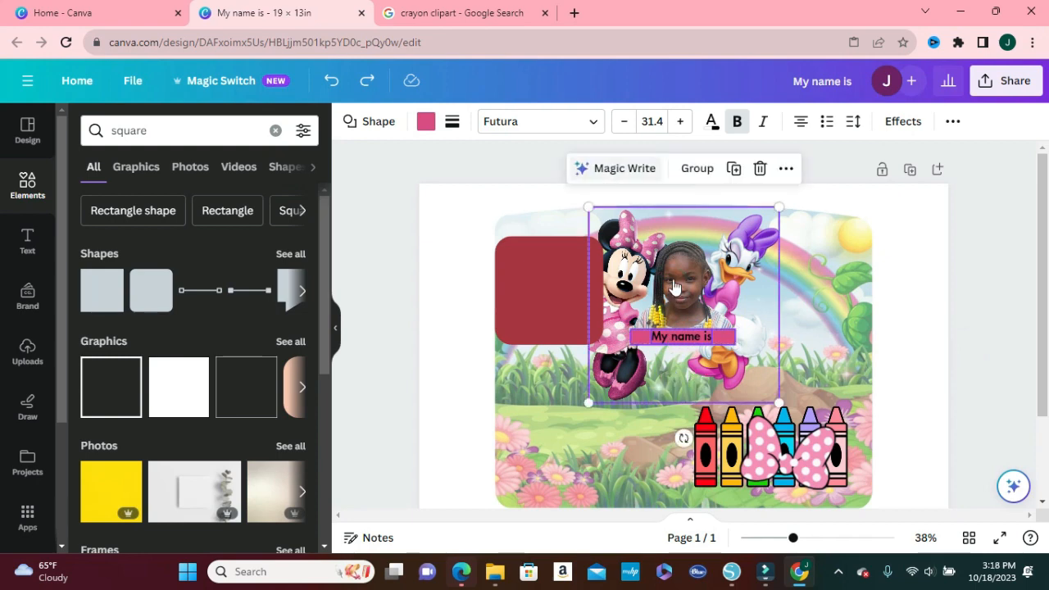
left_click(696, 168)
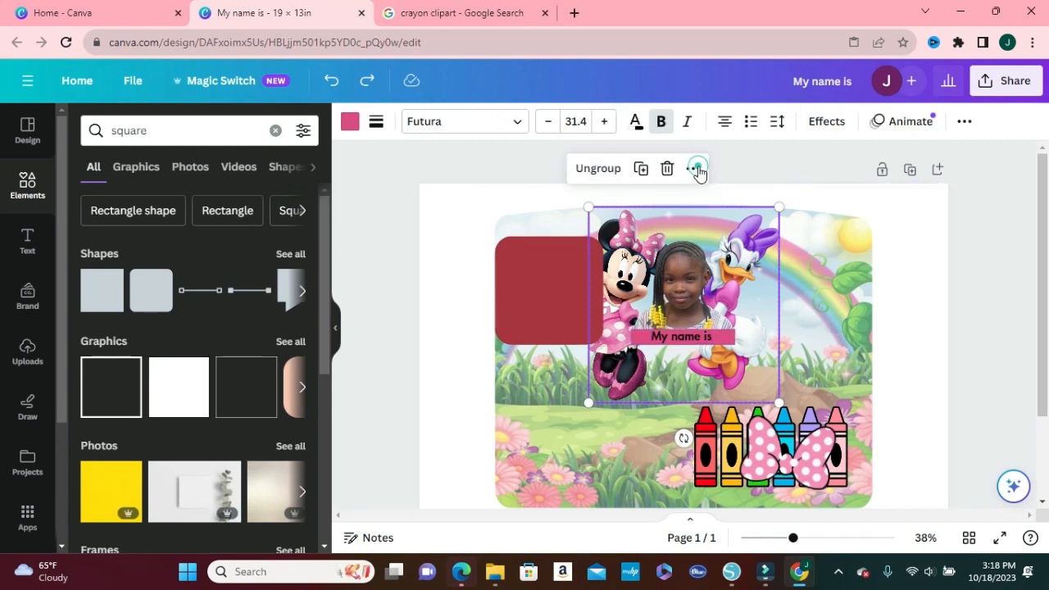
left_click_drag(683, 273, 728, 267)
Enlarge the red rounded square to about 4.9 × 4.3 in and align it with the garden background's left edge
left_click_drag(531, 289, 540, 293)
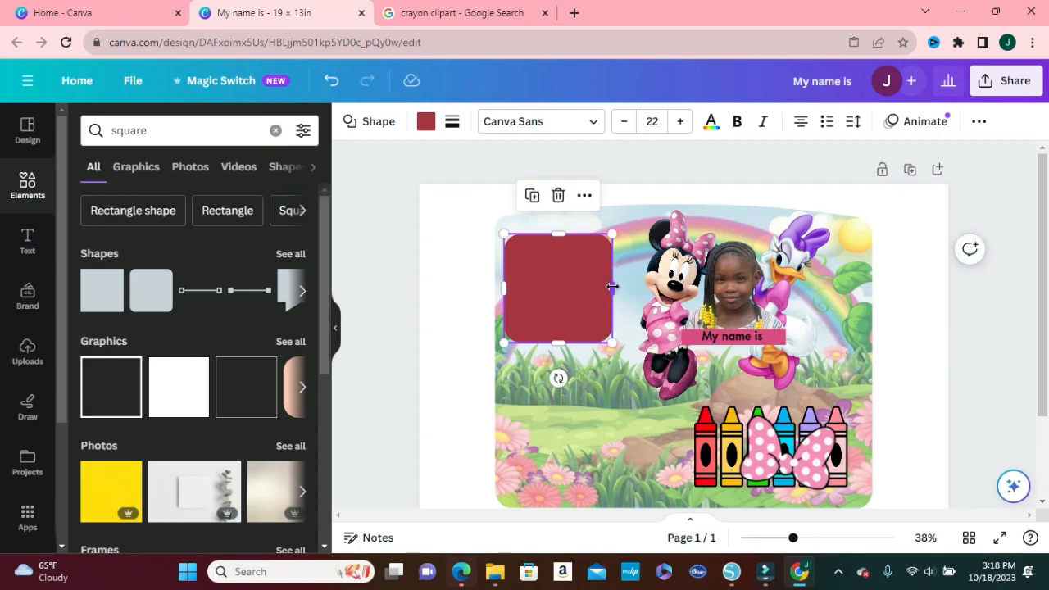
left_click_drag(612, 286, 636, 289)
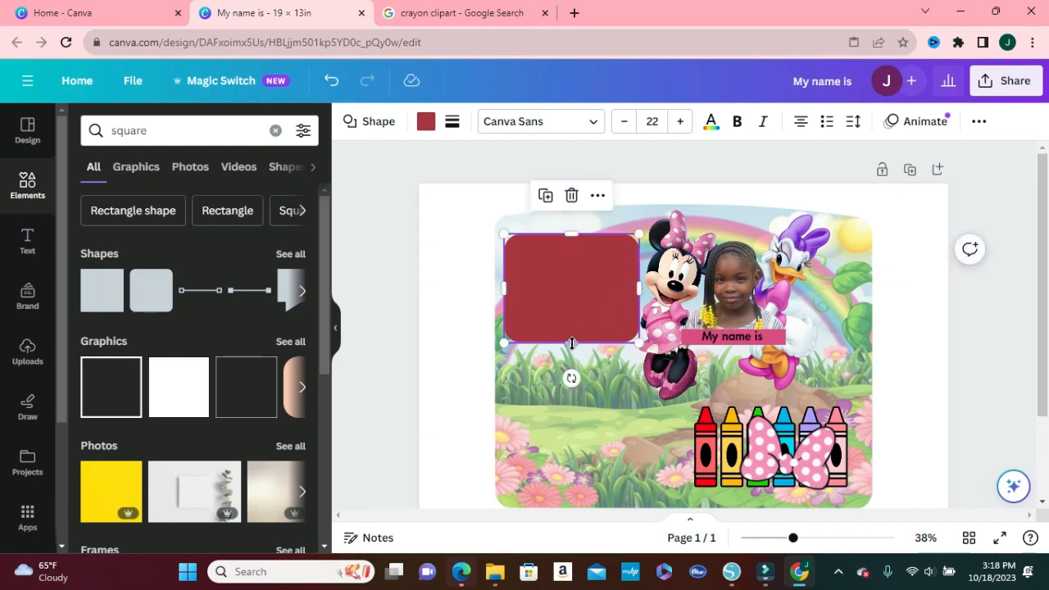
left_click_drag(569, 345, 568, 354)
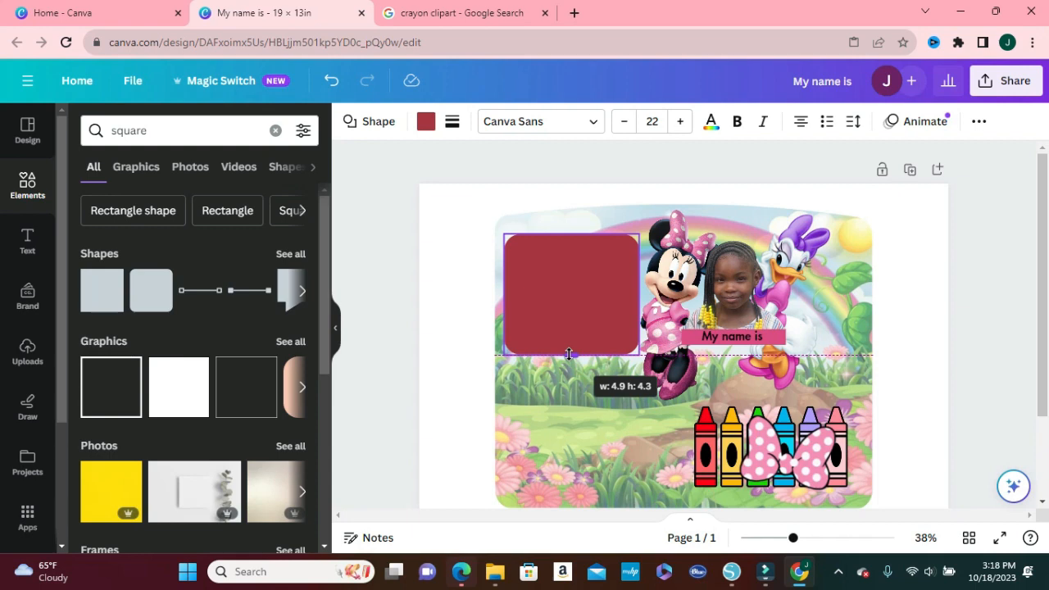
left_click_drag(569, 354, 569, 354)
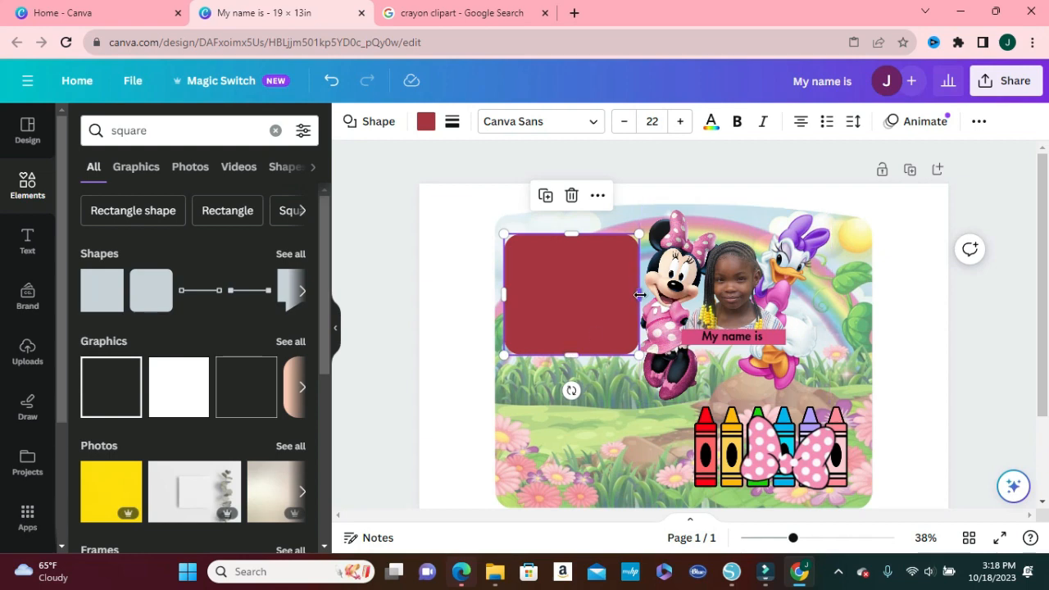
left_click_drag(639, 294, 591, 287)
Scale down the group of characters, photo and name banner and place it directly beside the red rounded rectangle
left_click(738, 299)
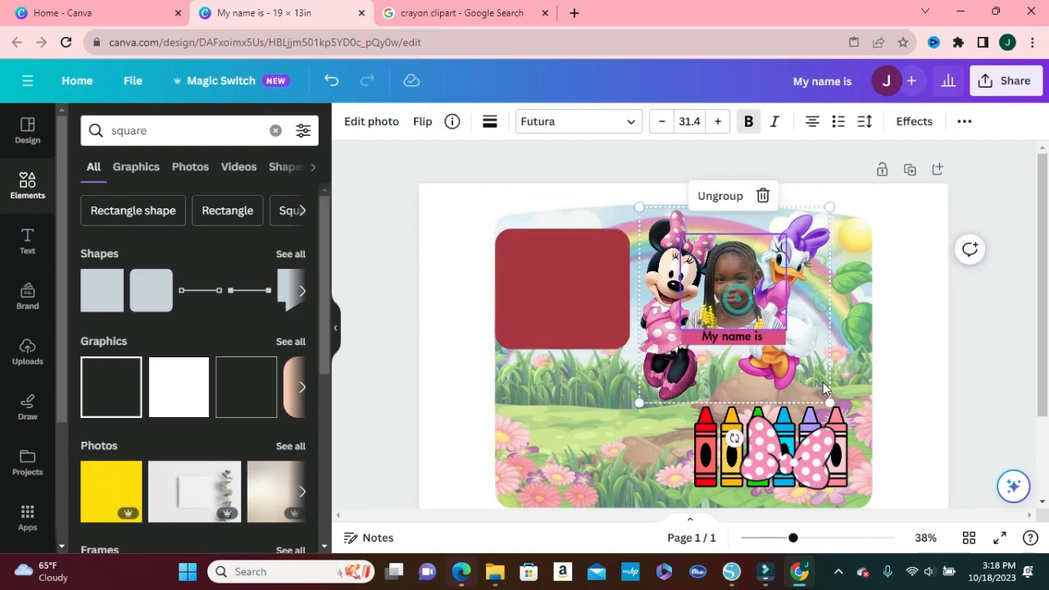
left_click_drag(826, 396, 795, 369)
left_click_drag(720, 281, 688, 276)
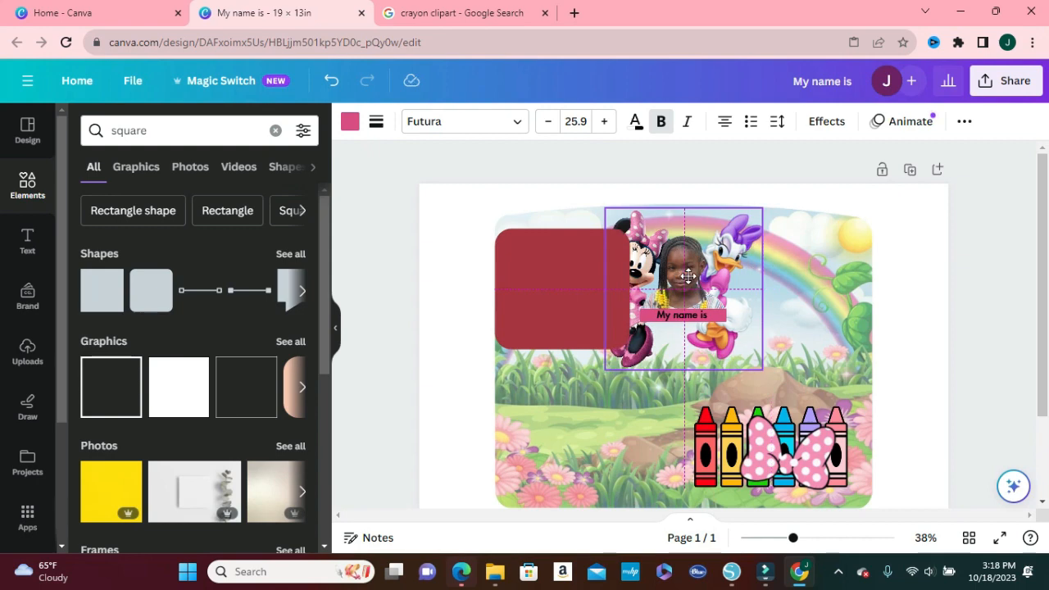
left_click_drag(689, 277, 702, 276)
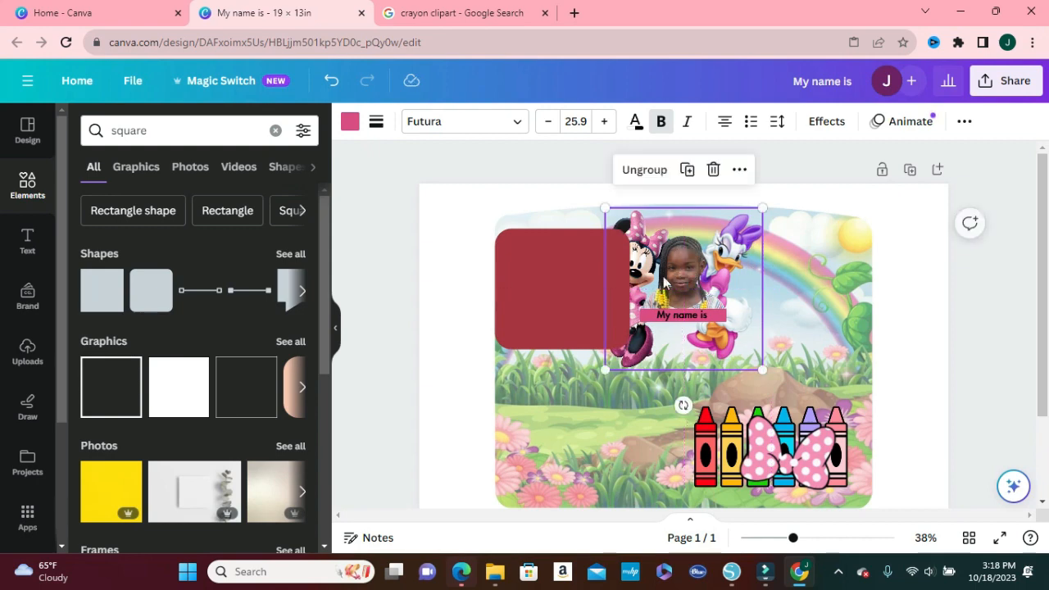
left_click(882, 311)
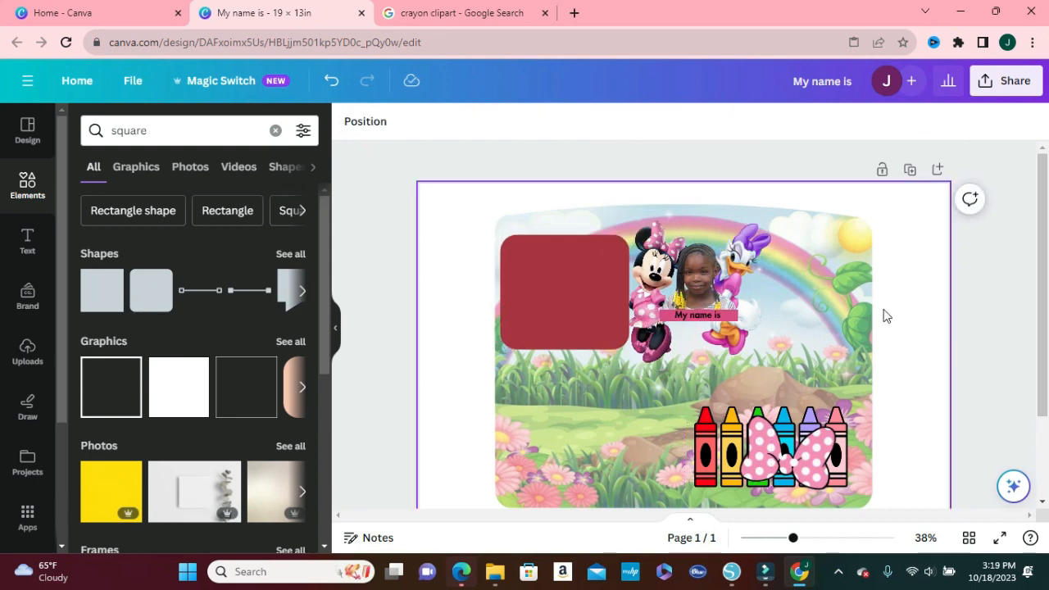
Recolor the red rounded rectangle black (#000000)
left_click(569, 315)
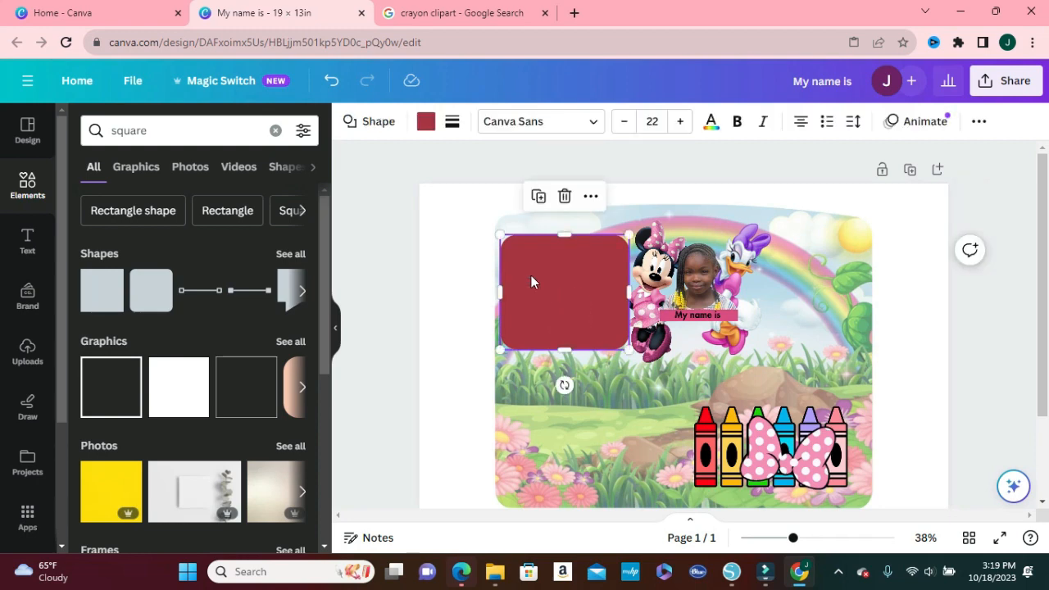
left_click(426, 121)
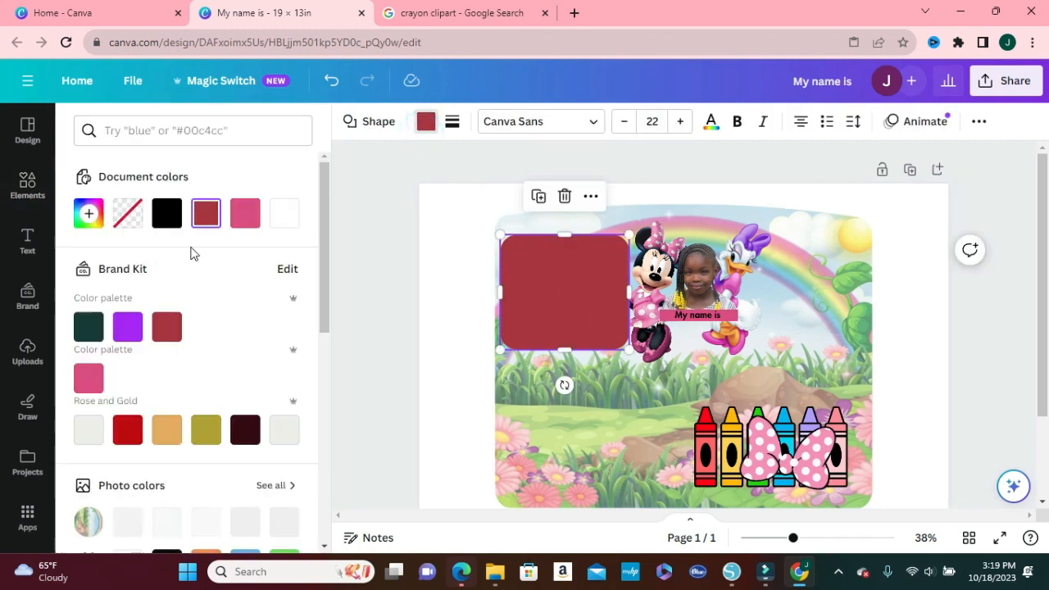
left_click(167, 214)
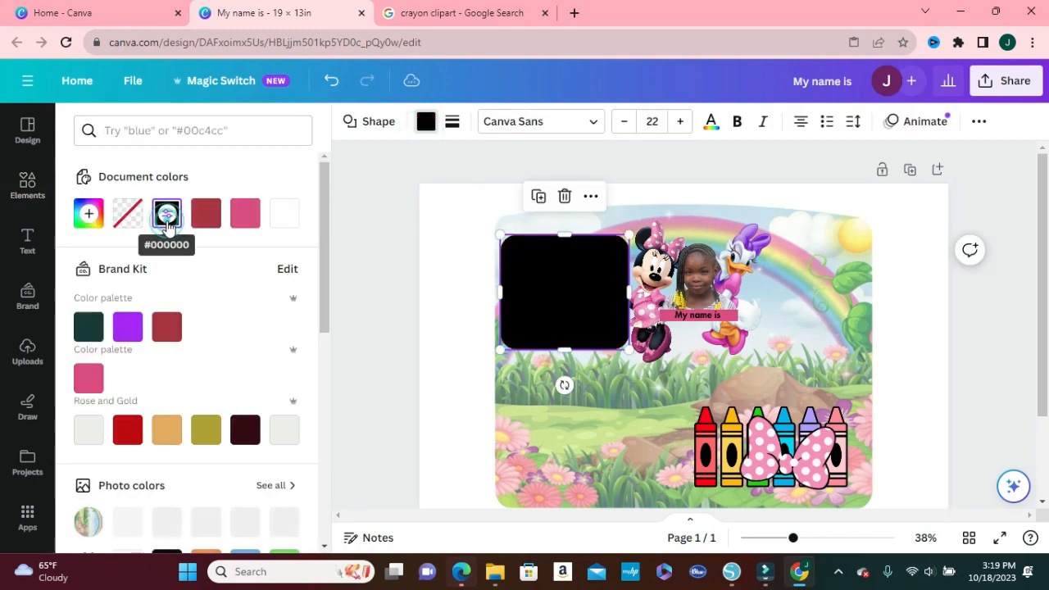
Duplicate the black rounded rectangle and recolor the copy with the document's pink
left_click(537, 199)
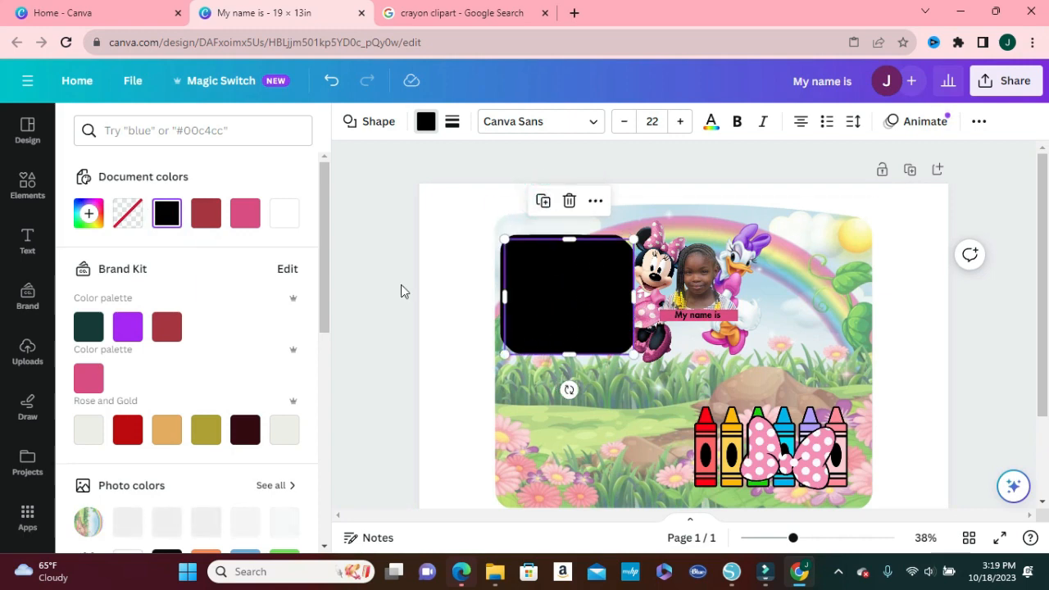
left_click(243, 216)
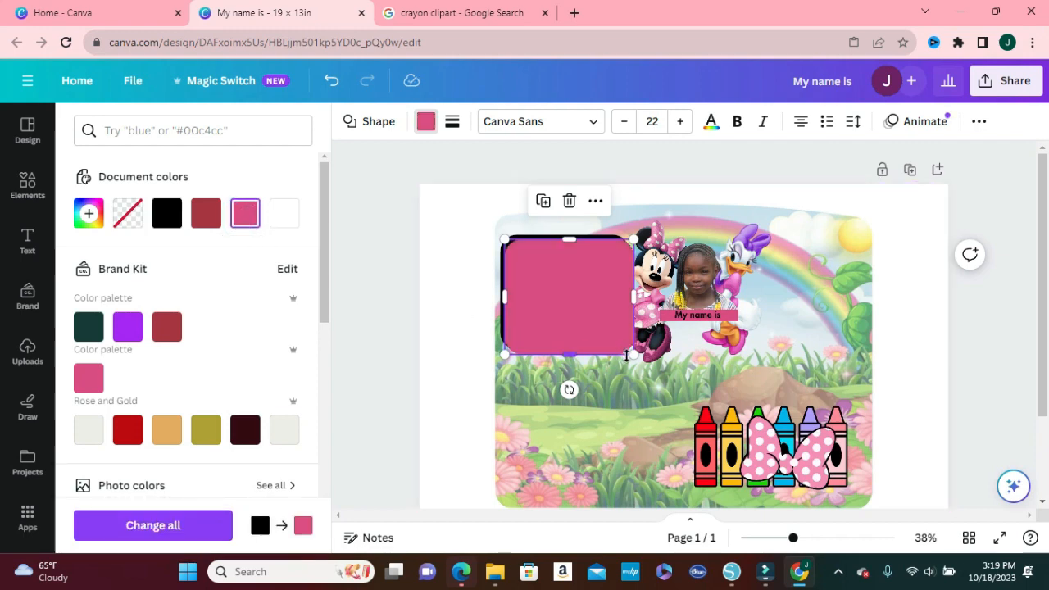
Resize the pink rounded rectangle to fit just inside the black one, leaving an even black border on all sides
left_click_drag(631, 354, 621, 345)
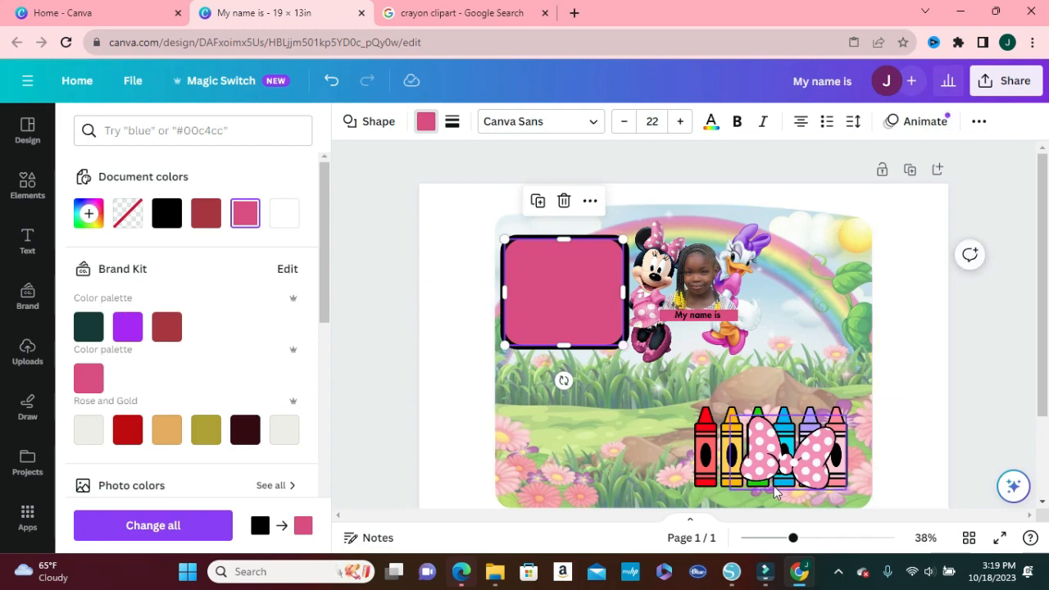
left_click_drag(793, 539, 813, 539)
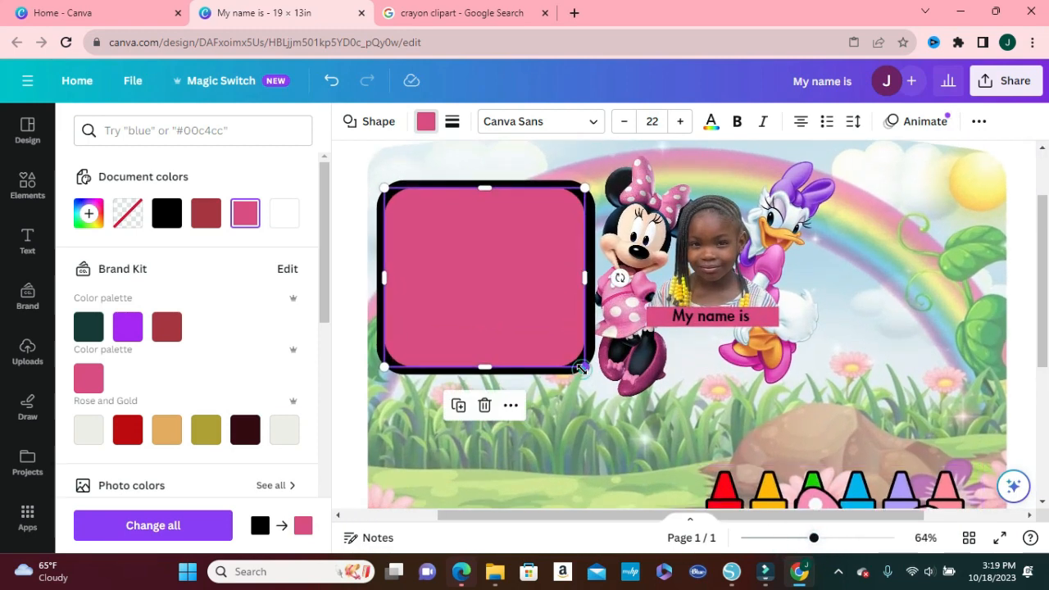
left_click_drag(581, 368, 585, 370)
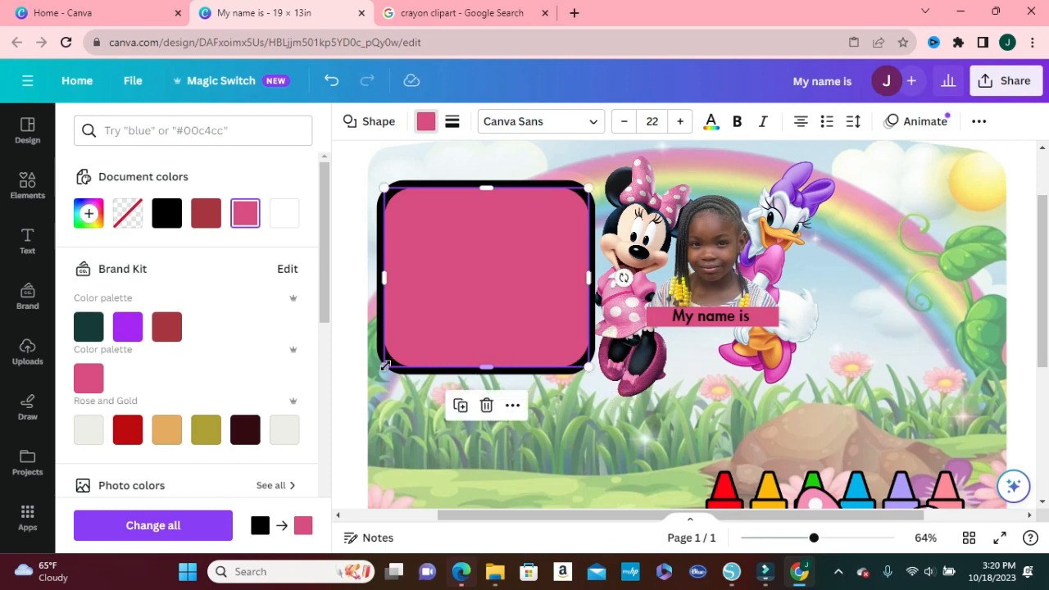
left_click_drag(384, 366, 380, 370)
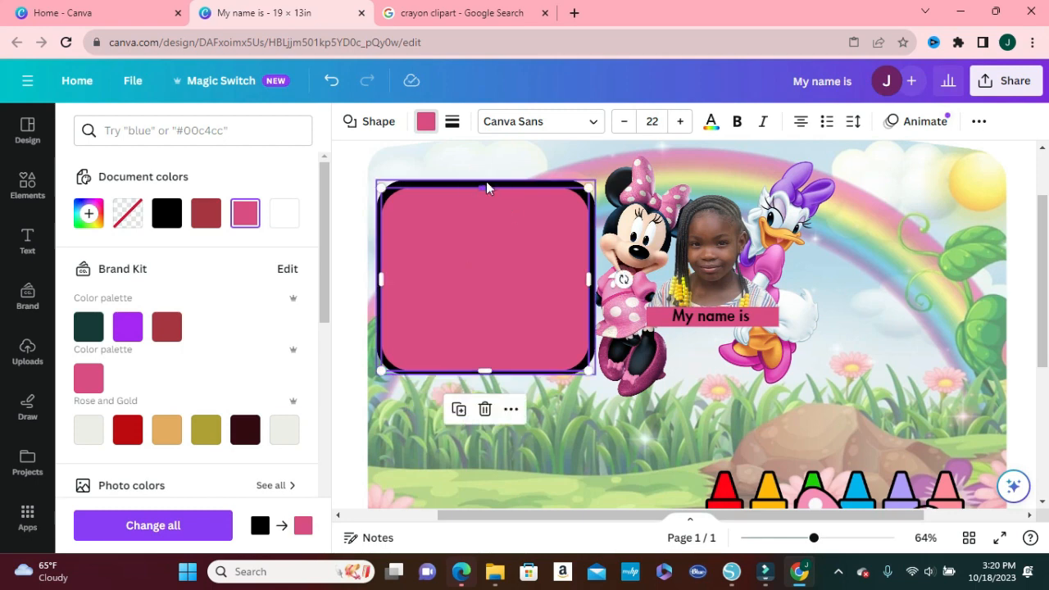
left_click_drag(481, 181, 481, 182)
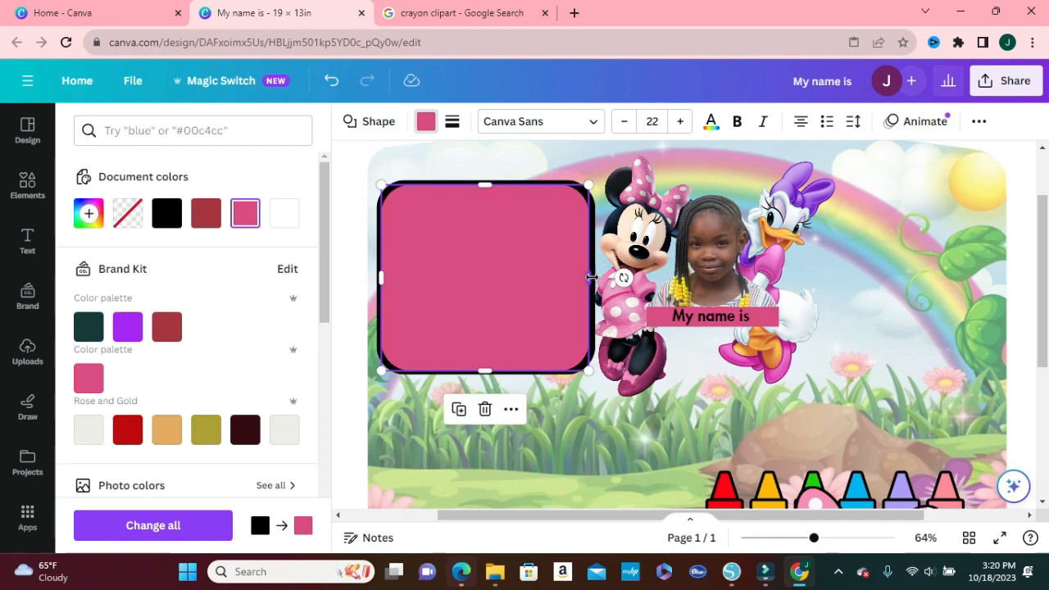
left_click_drag(591, 278, 592, 277)
left_click_drag(813, 537, 790, 540)
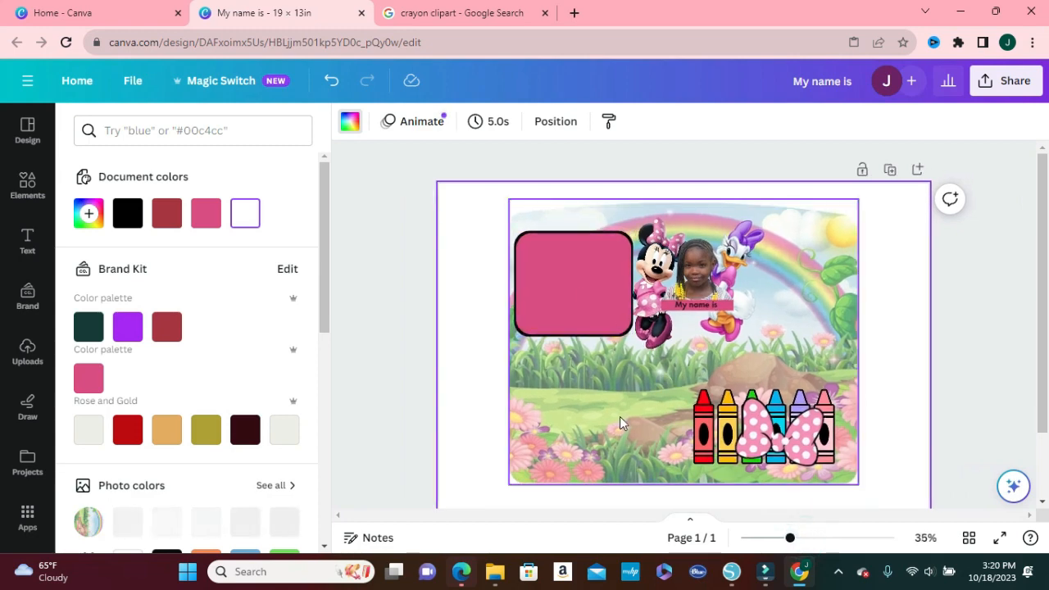
Add a heading with the text "Alphabet" to the page
left_click(27, 242)
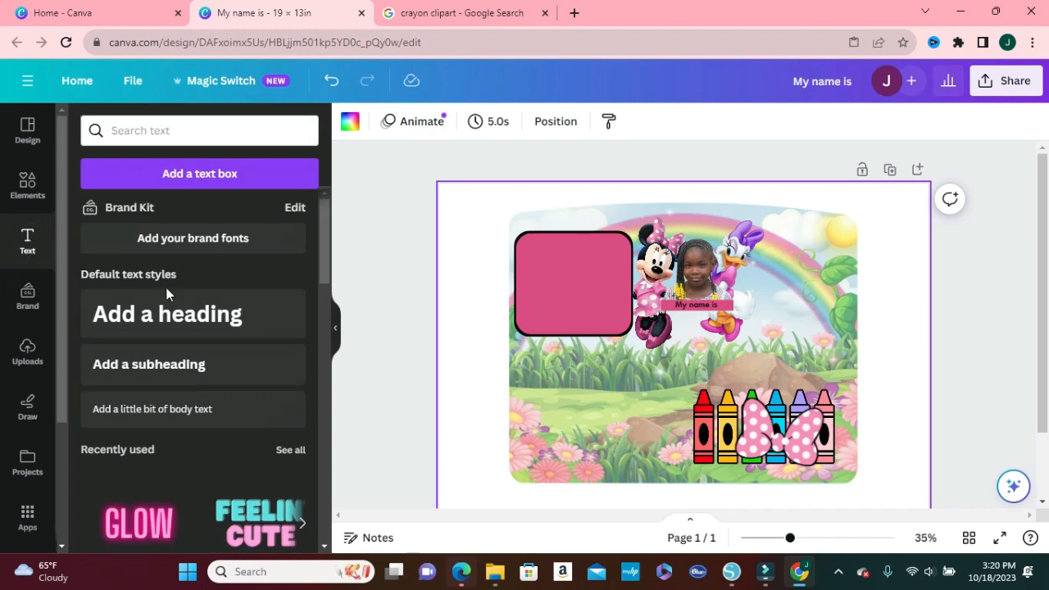
left_click(170, 320)
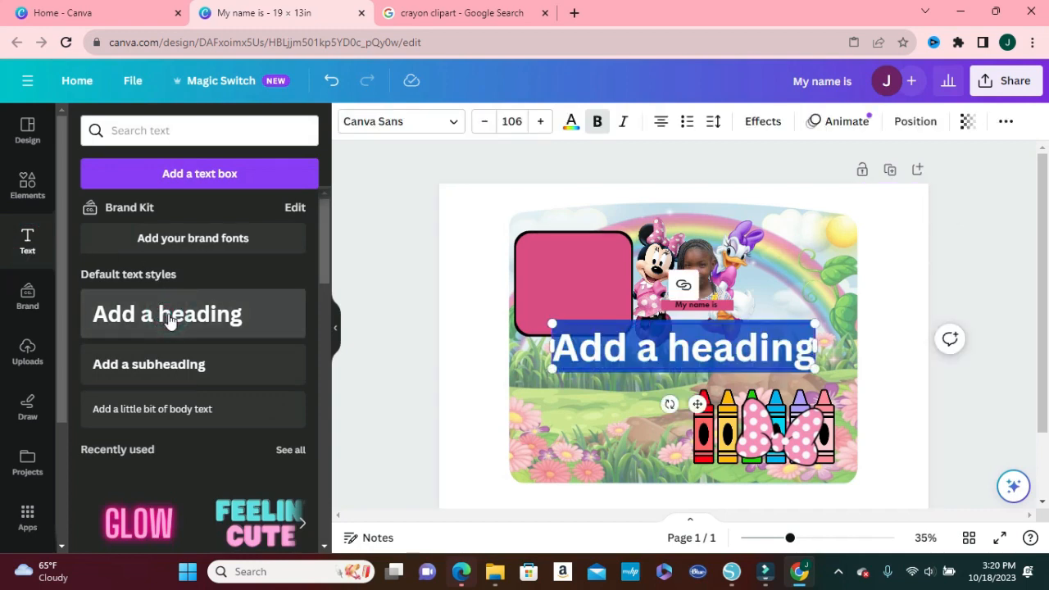
type("Al")
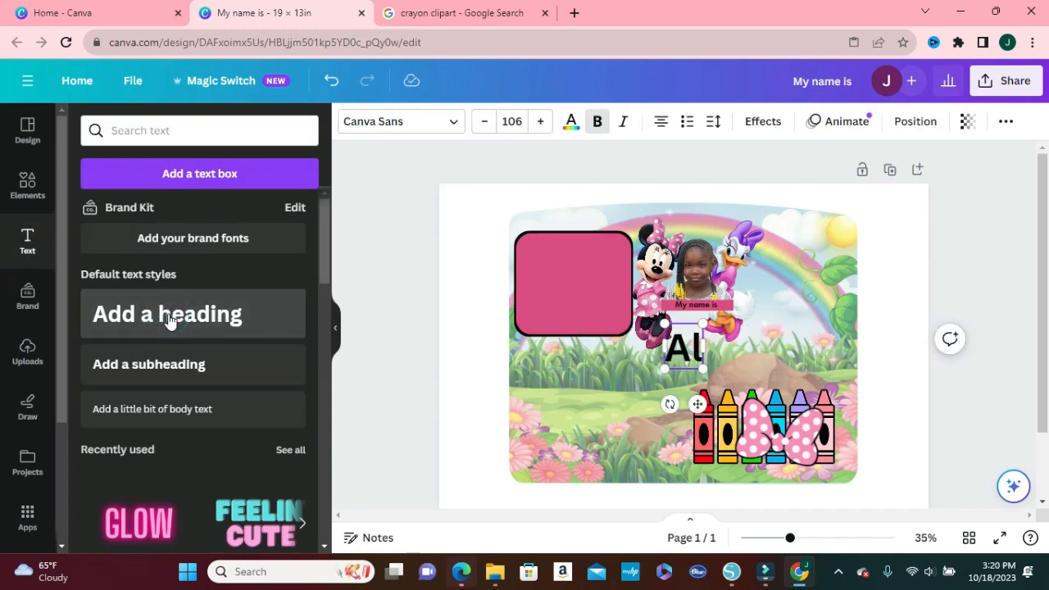
type("pha")
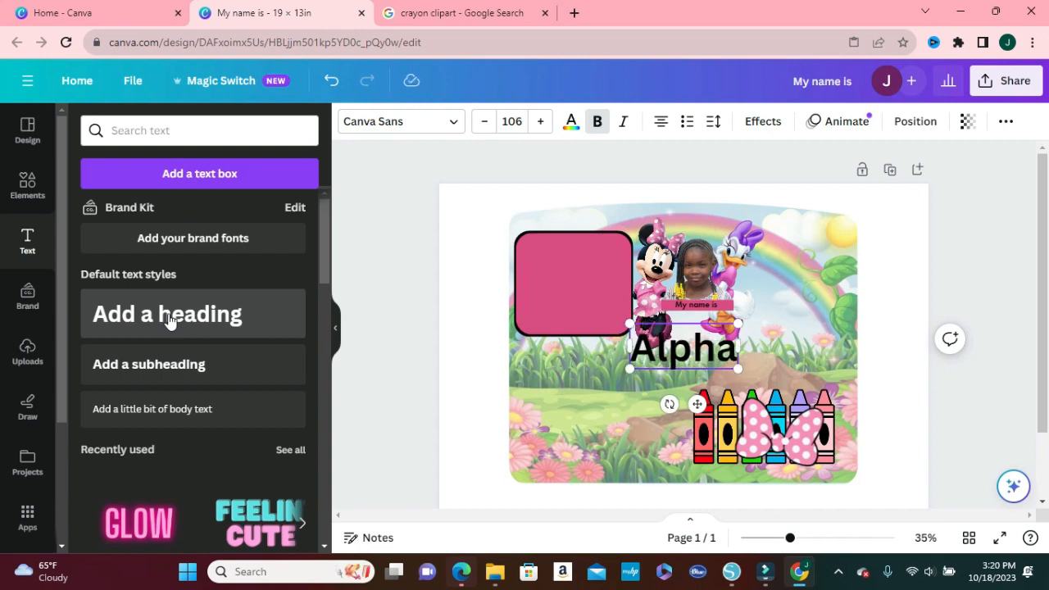
type("be")
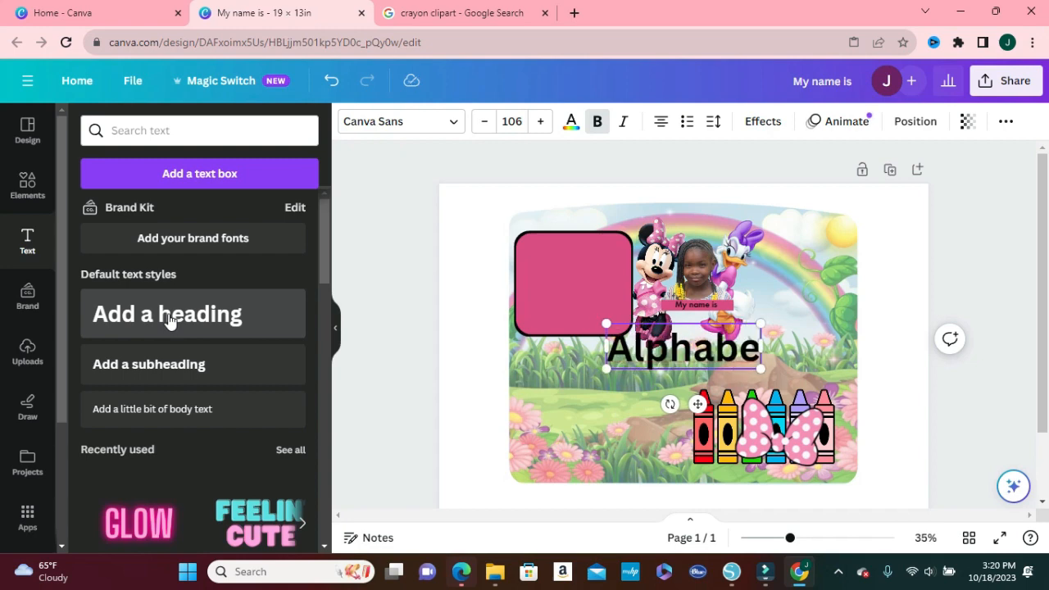
type("t")
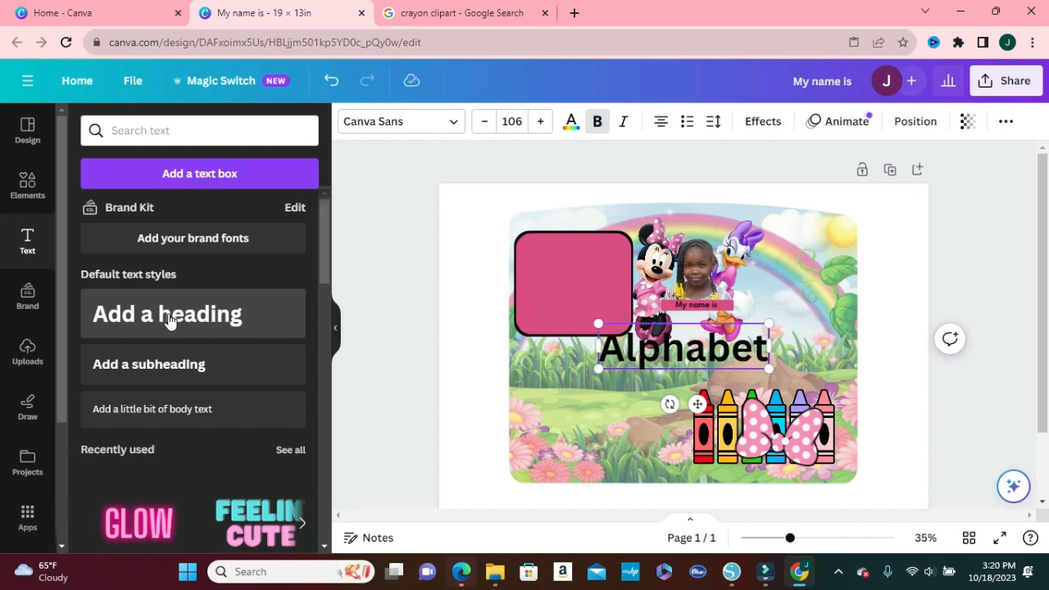
Change the "Alphabet" heading's font to Waldemar
left_click(449, 121)
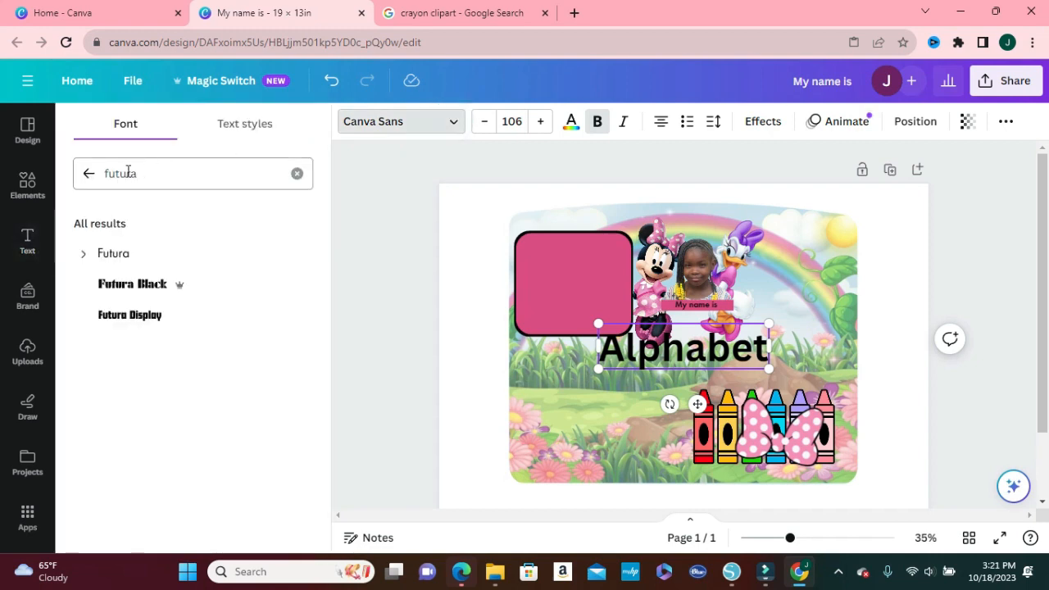
left_click(297, 173)
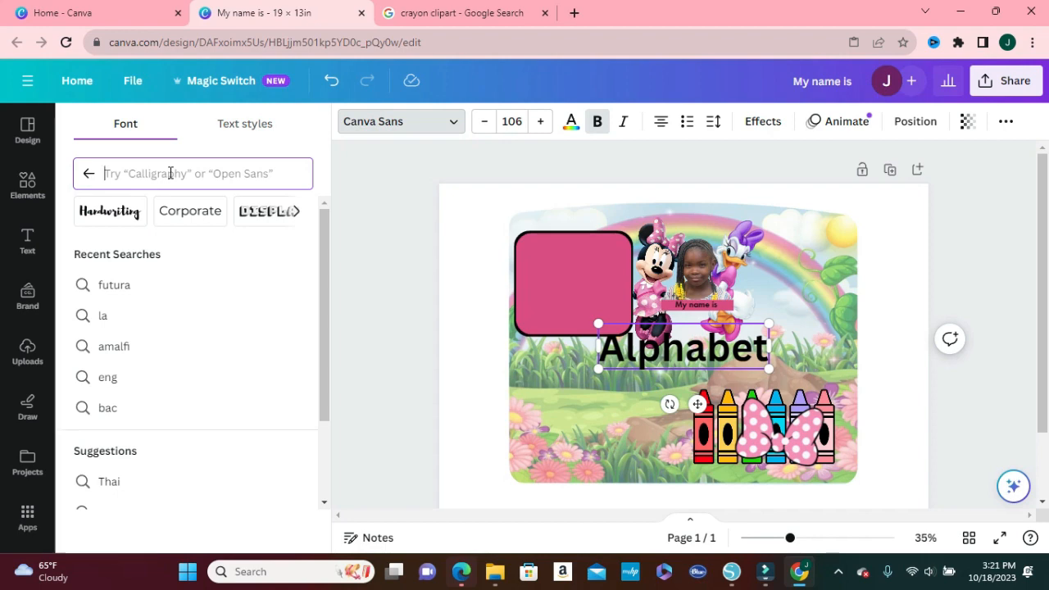
type("wal")
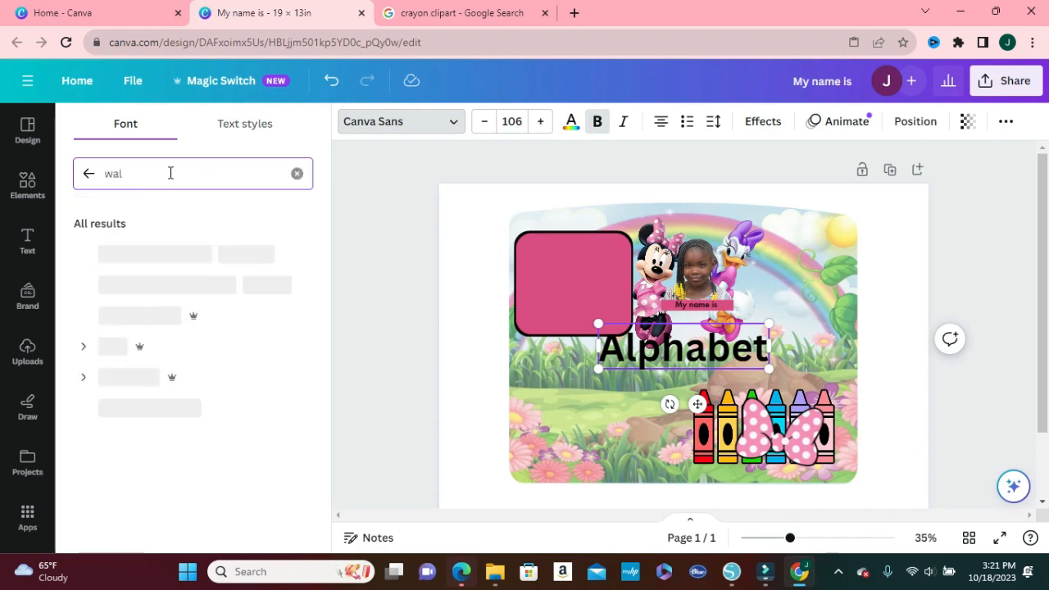
type("d")
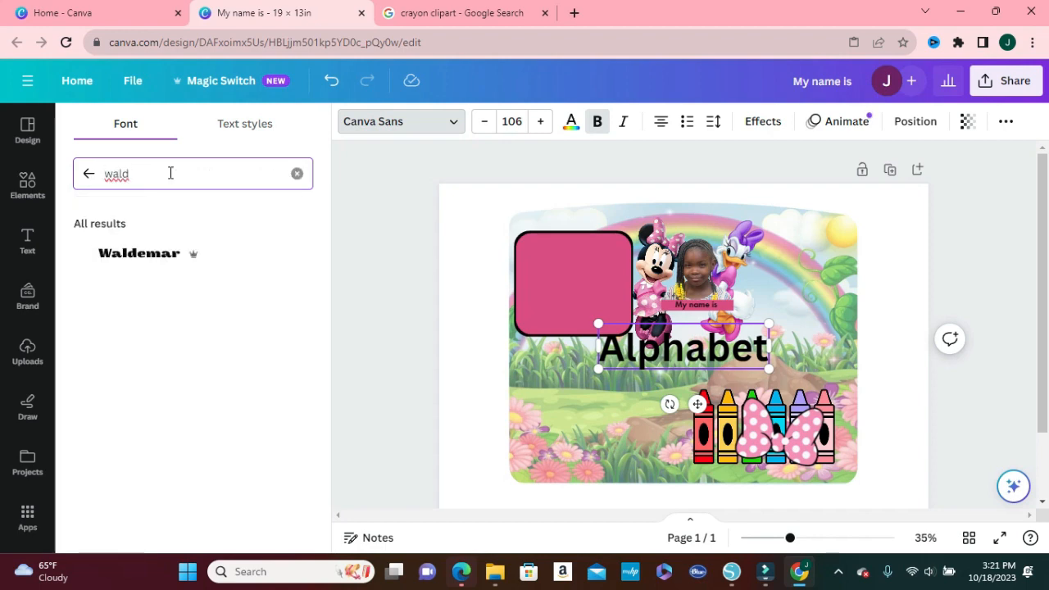
type("emar")
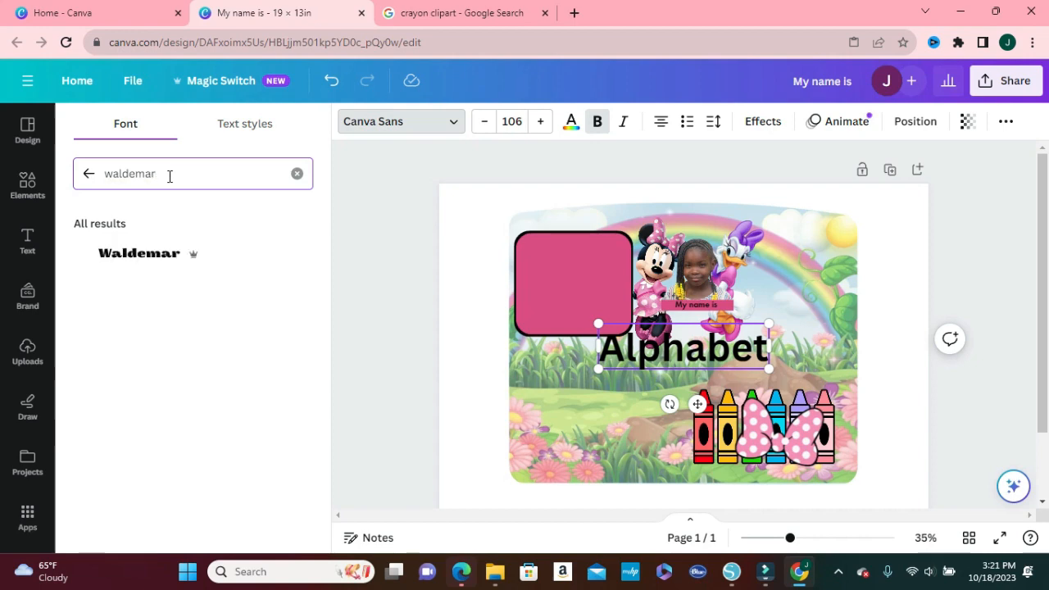
left_click(148, 258)
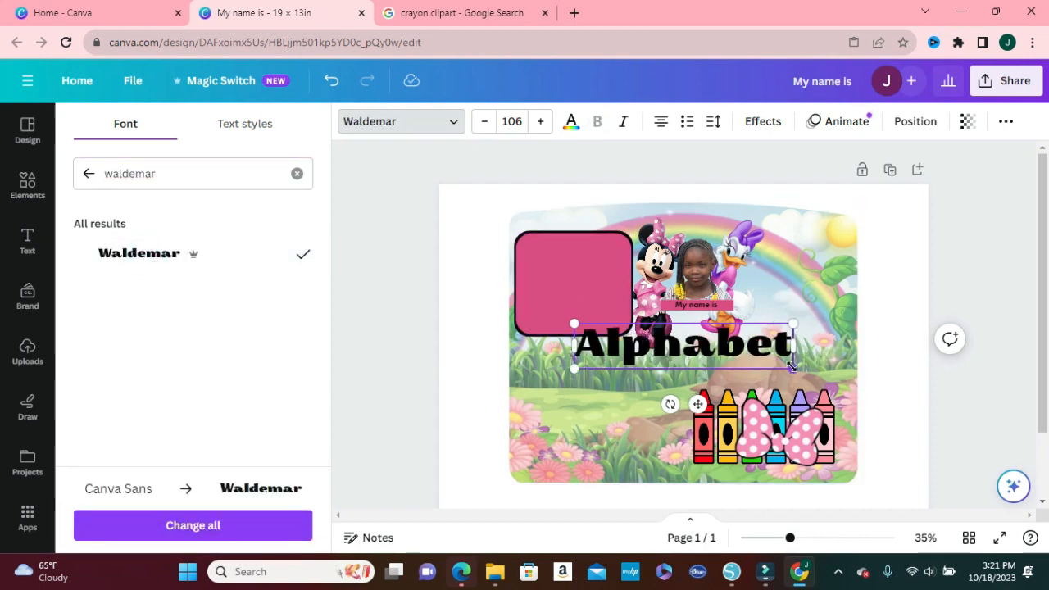
Scale the "Alphabet" heading down to font size 37.1 and place it just above the pink panel
left_click_drag(792, 368, 659, 345)
left_click(577, 409)
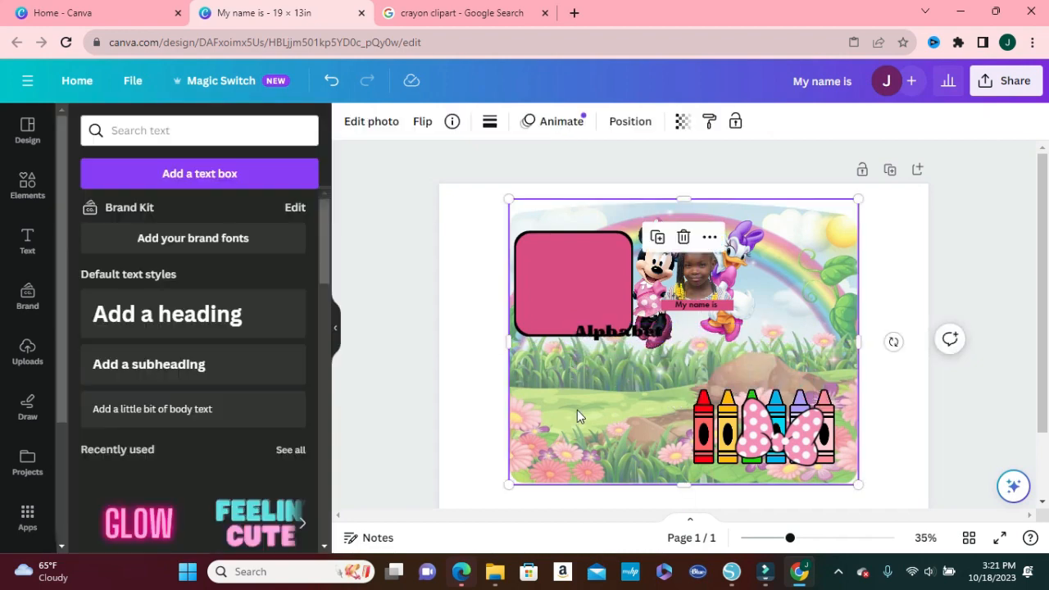
left_click_drag(583, 258, 571, 223)
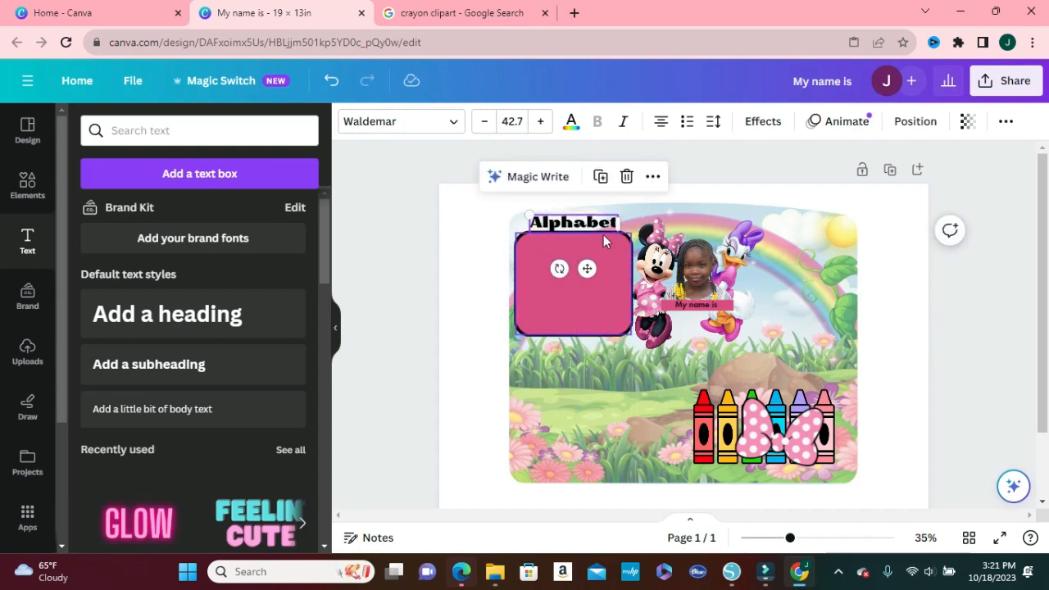
left_click(606, 402)
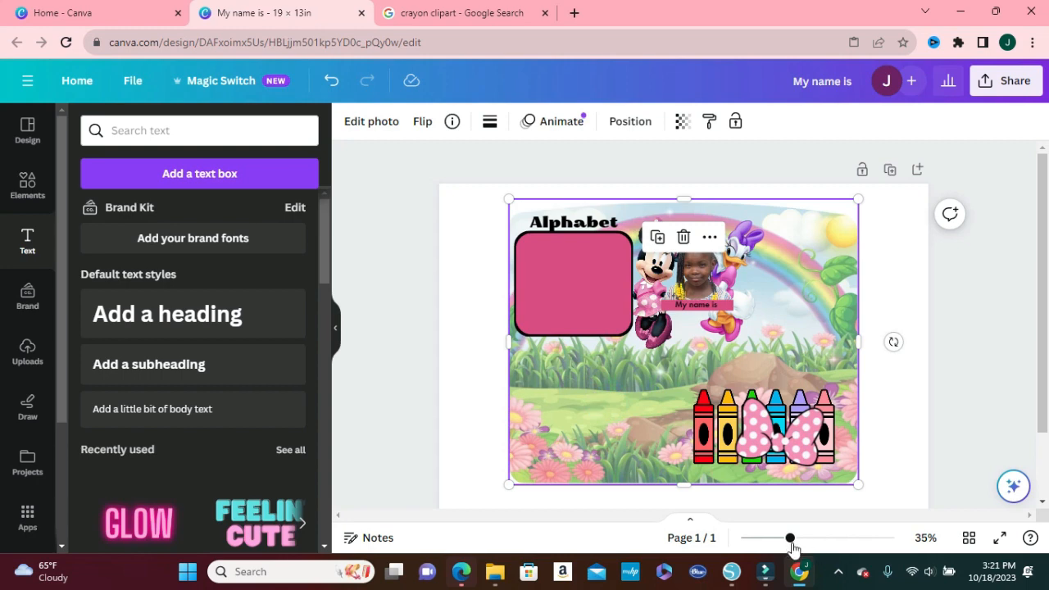
left_click_drag(790, 539, 808, 539)
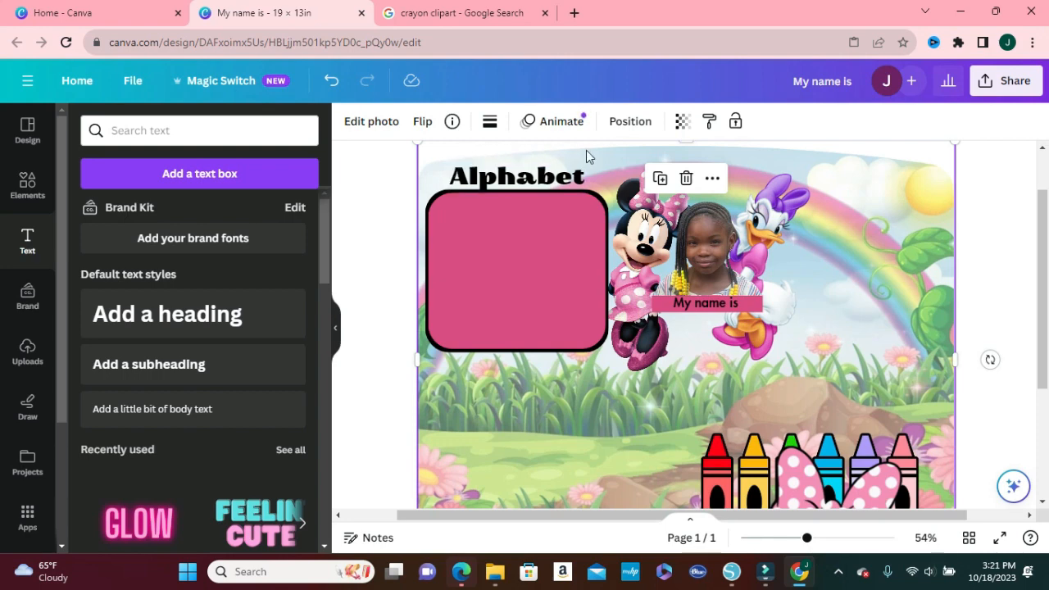
left_click(567, 180)
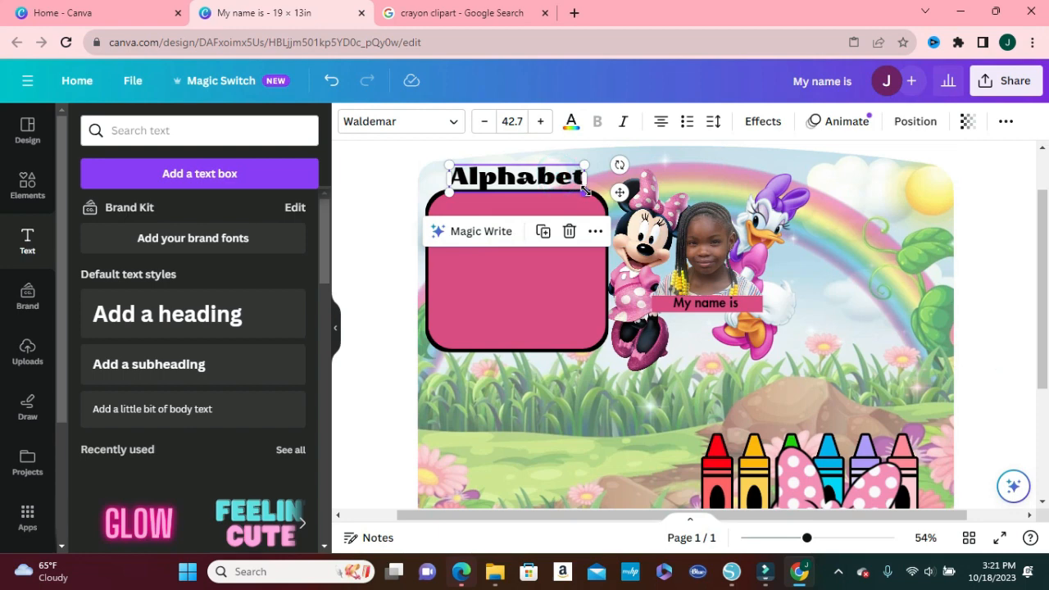
left_click_drag(583, 188, 528, 179)
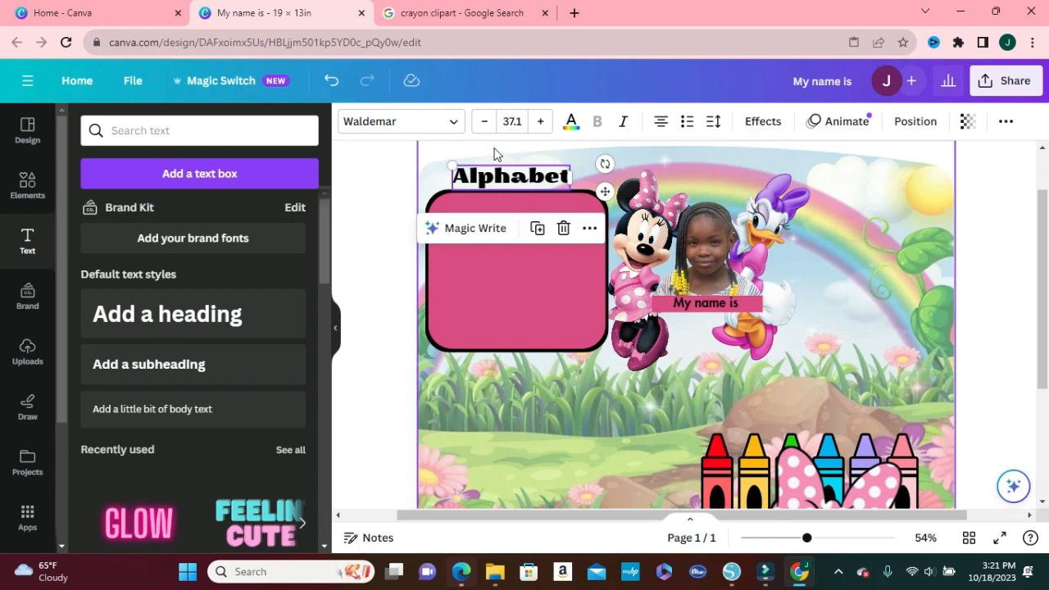
Recolor the "Alphabet" heading white and apply an Outline effect in black with thickness 151
left_click(571, 121)
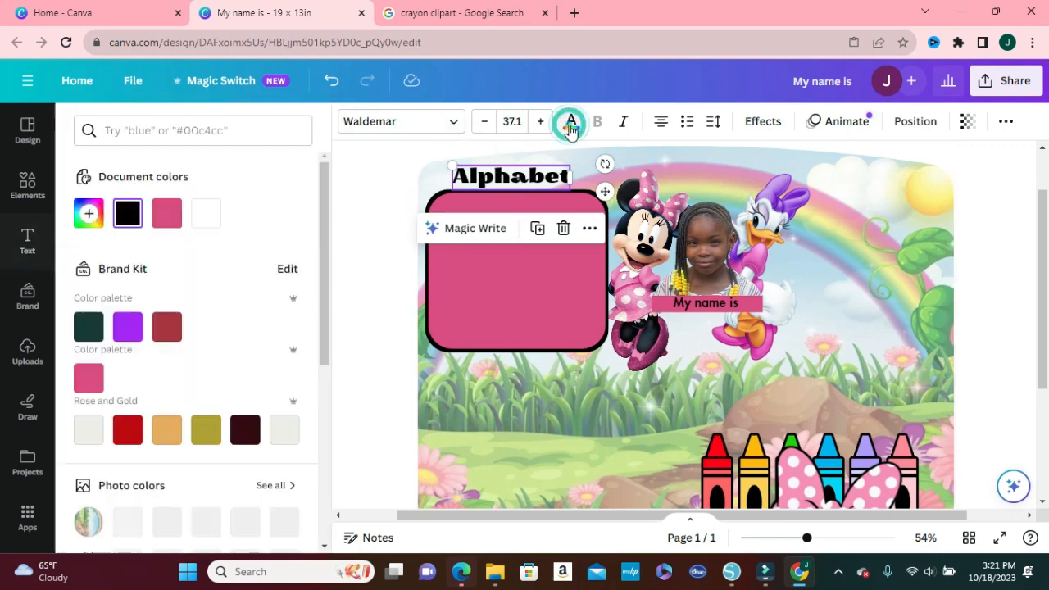
left_click(211, 215)
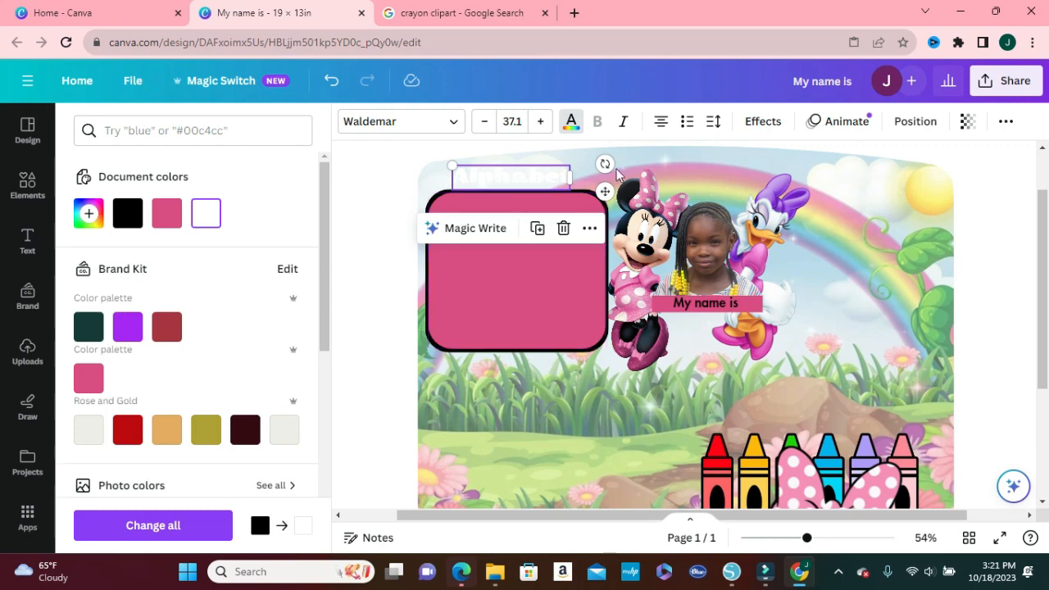
left_click(759, 125)
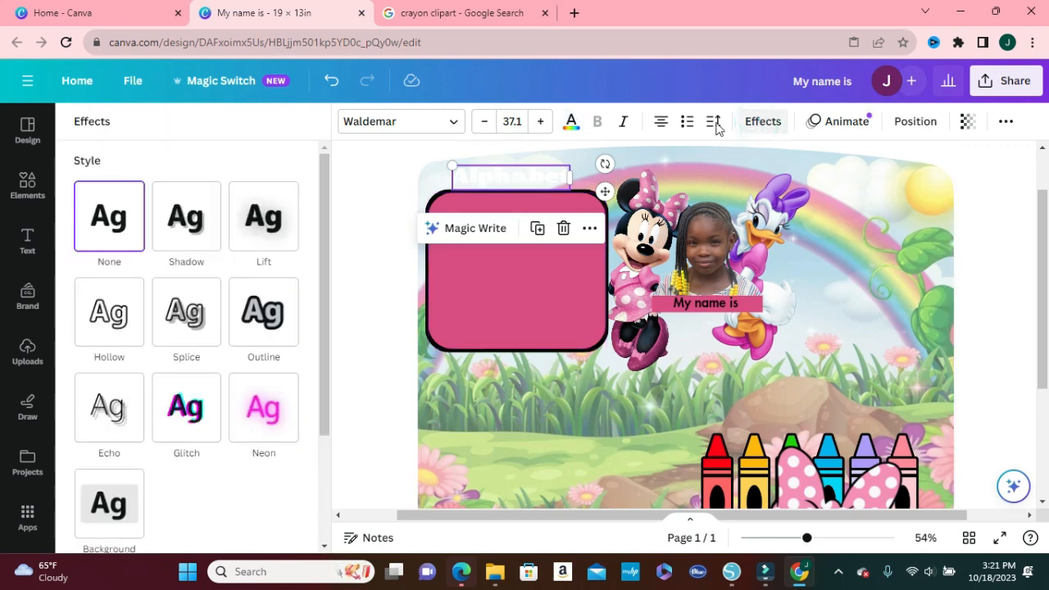
left_click(269, 319)
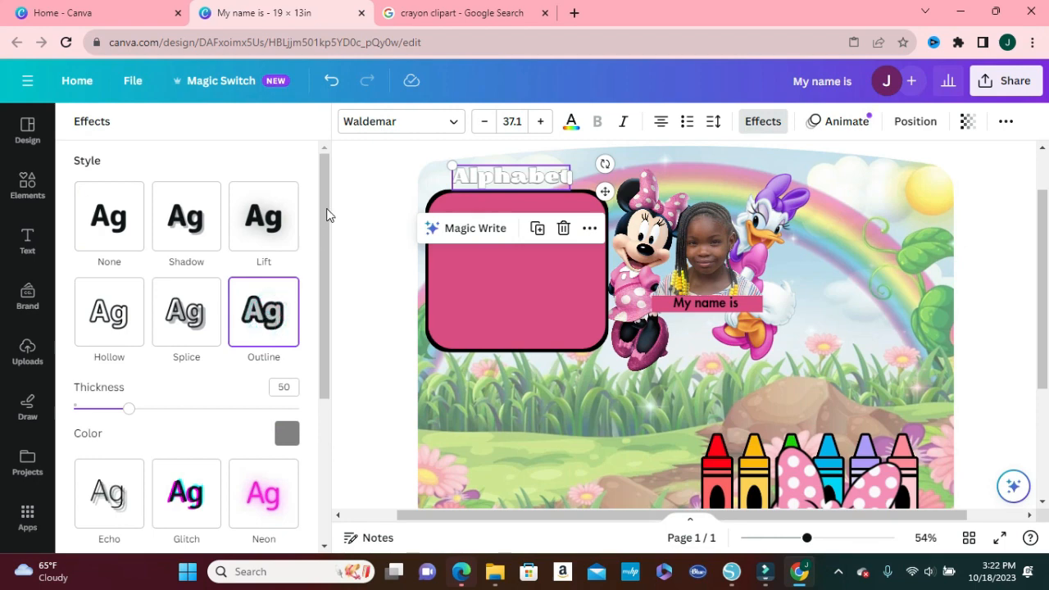
left_click_drag(326, 214, 328, 299)
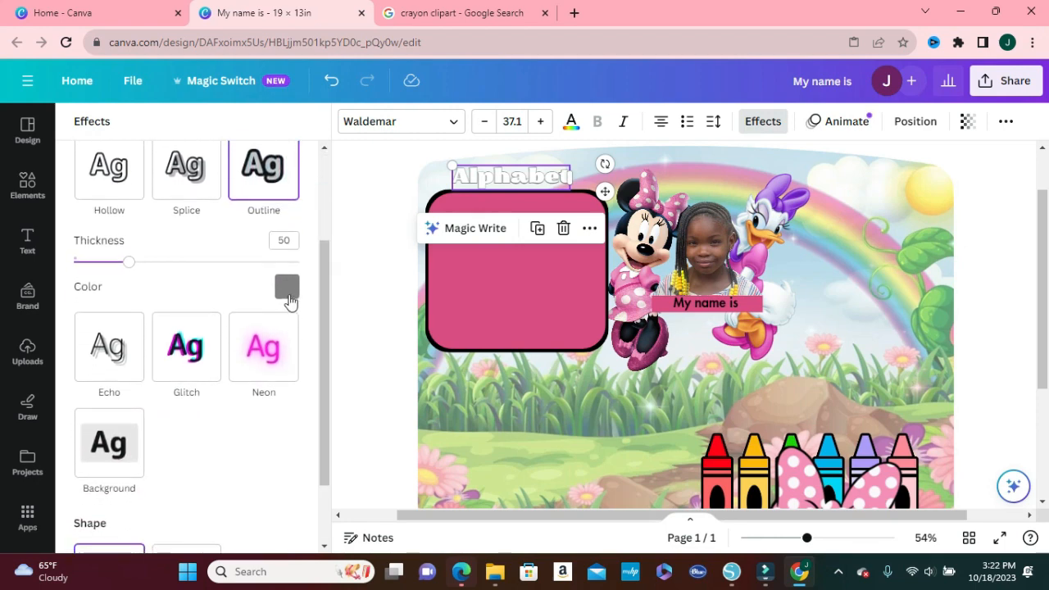
left_click(287, 288)
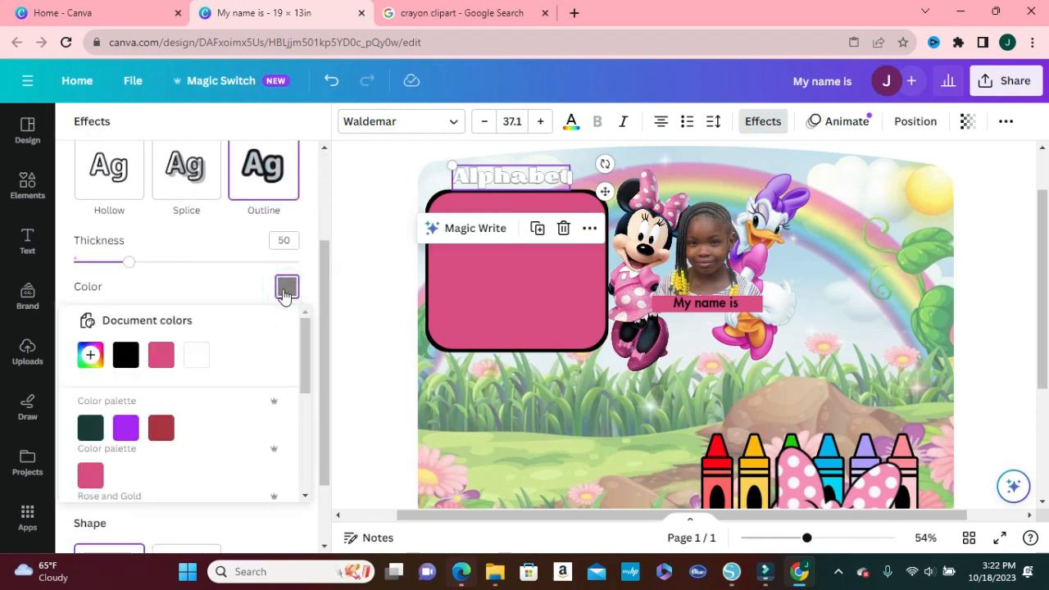
left_click(125, 356)
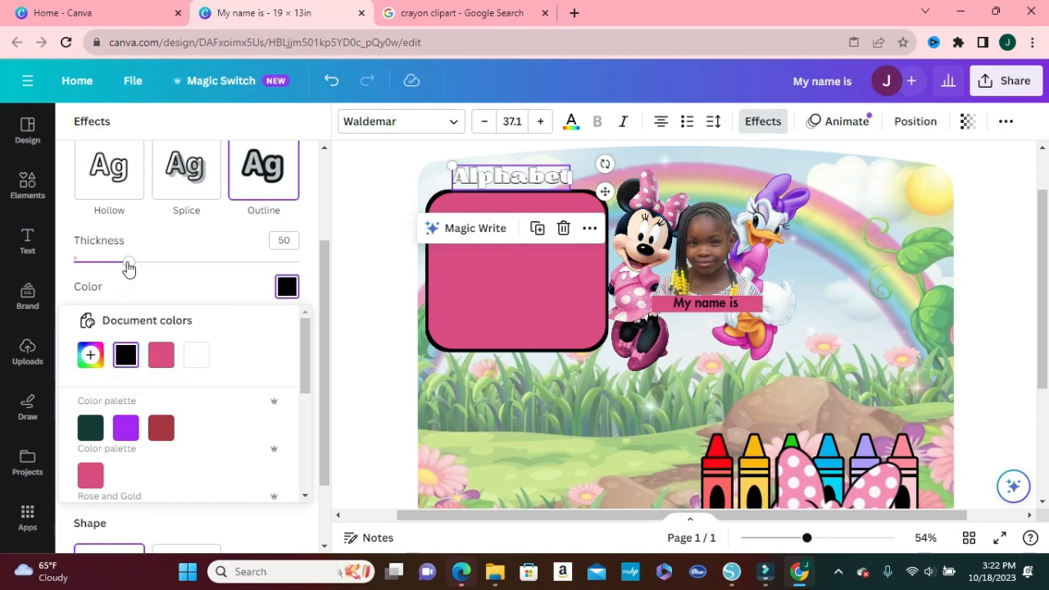
left_click_drag(128, 267, 233, 290)
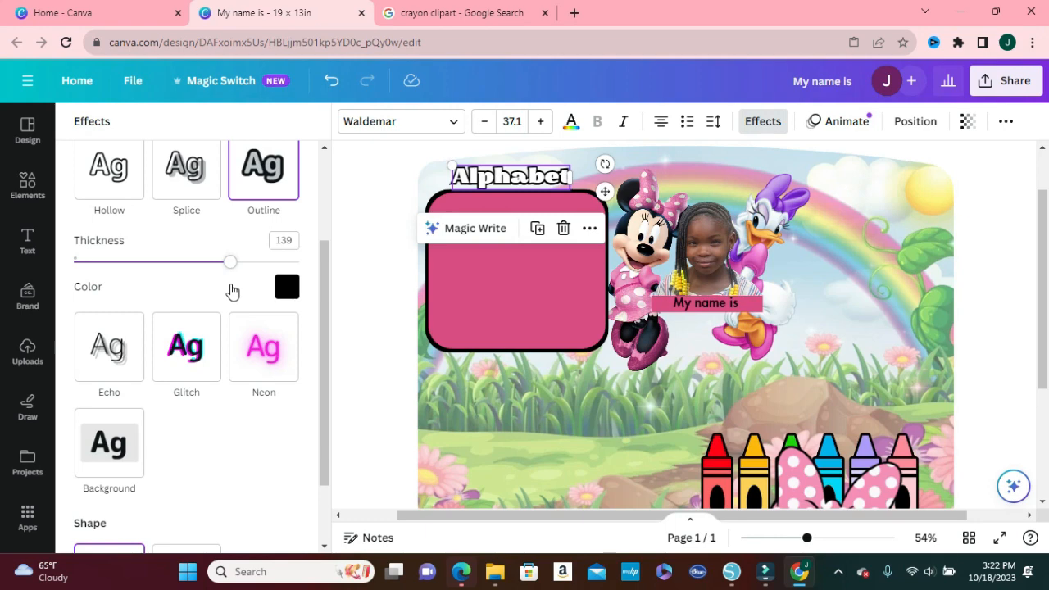
left_click_drag(230, 264, 245, 284)
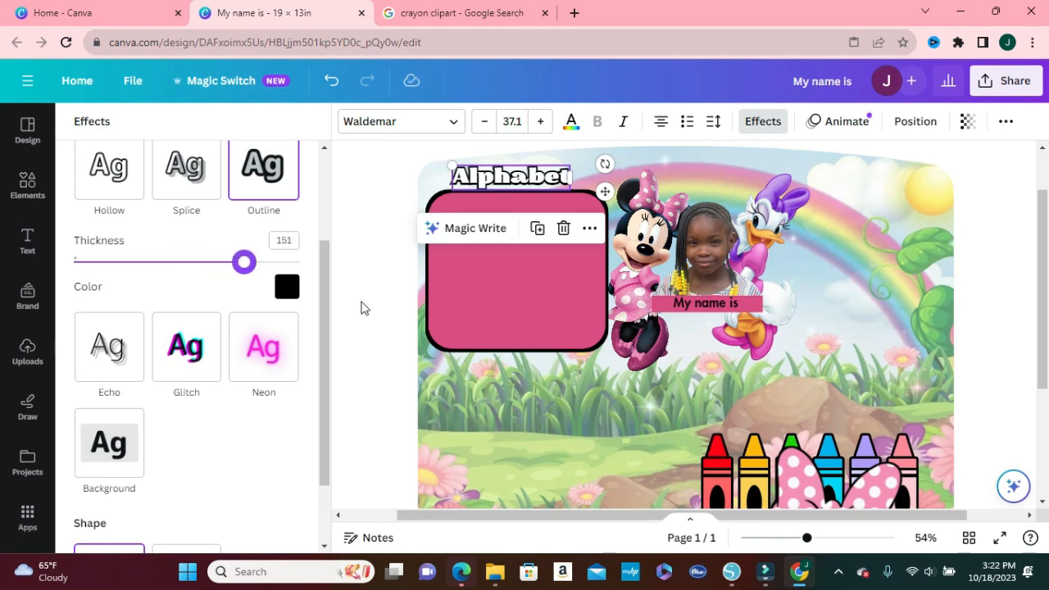
left_click(363, 302)
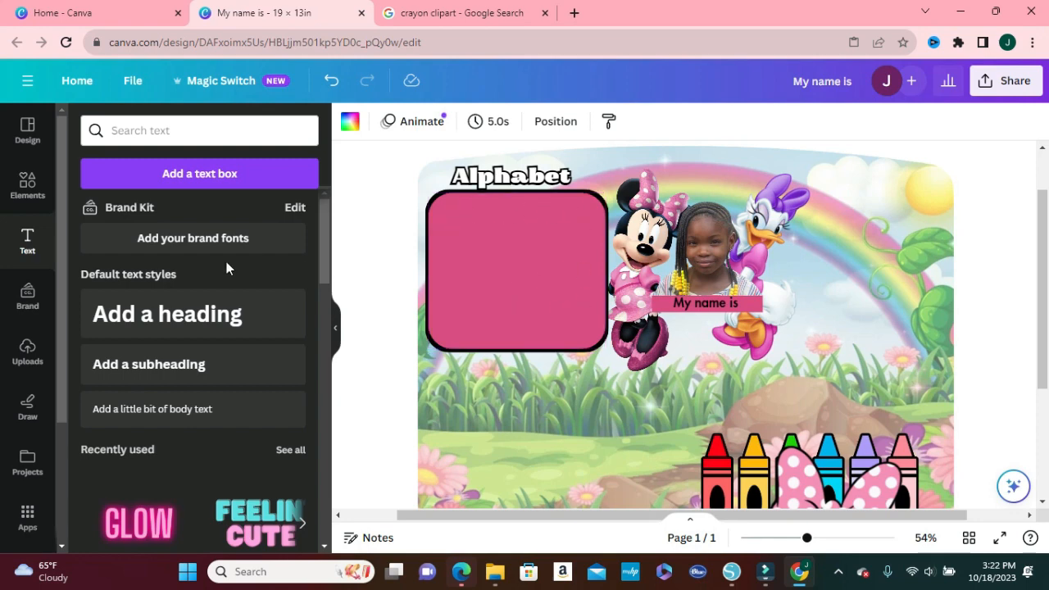
Add a subheading with the text "Aa" and set its font to Waldemar
left_click(148, 373)
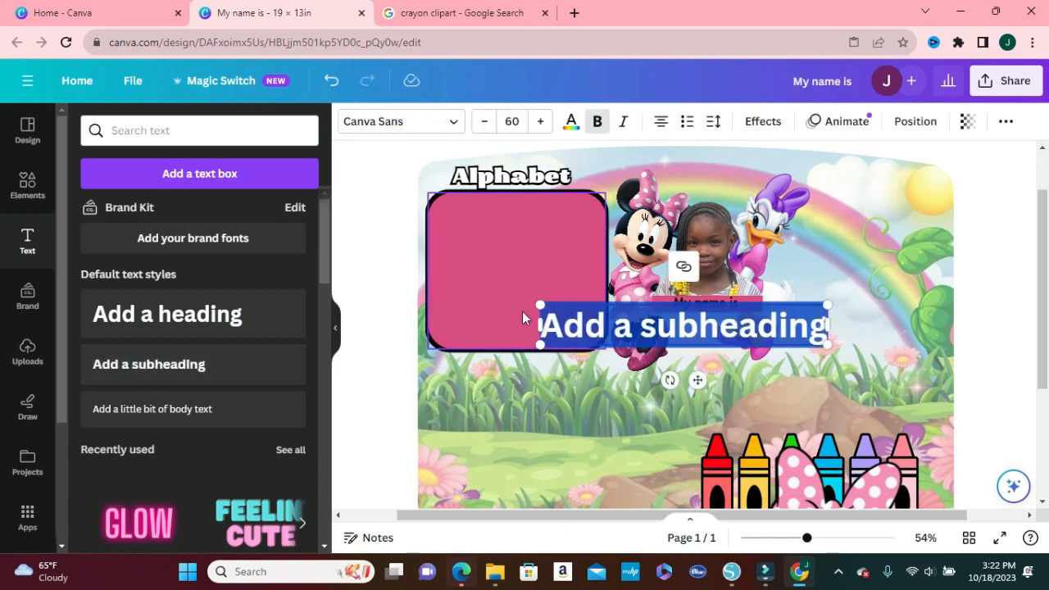
type("A")
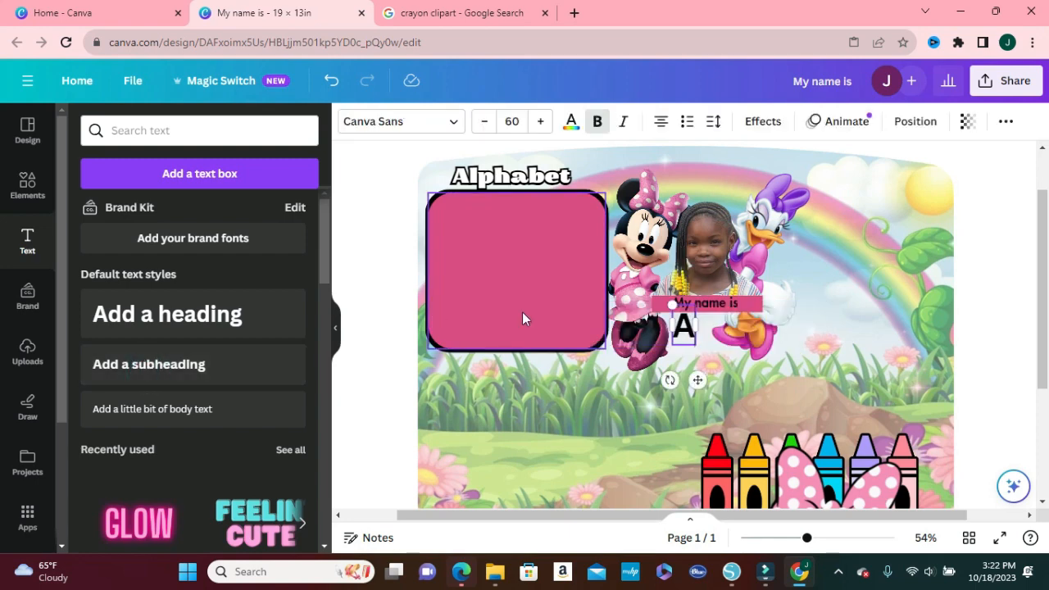
type("a")
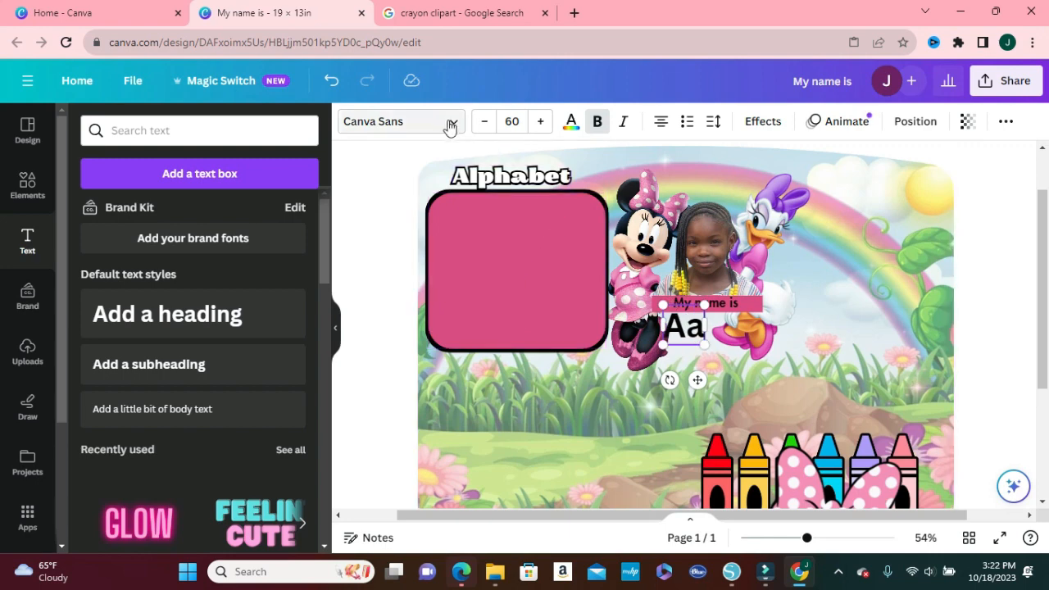
left_click(449, 123)
left_click(155, 259)
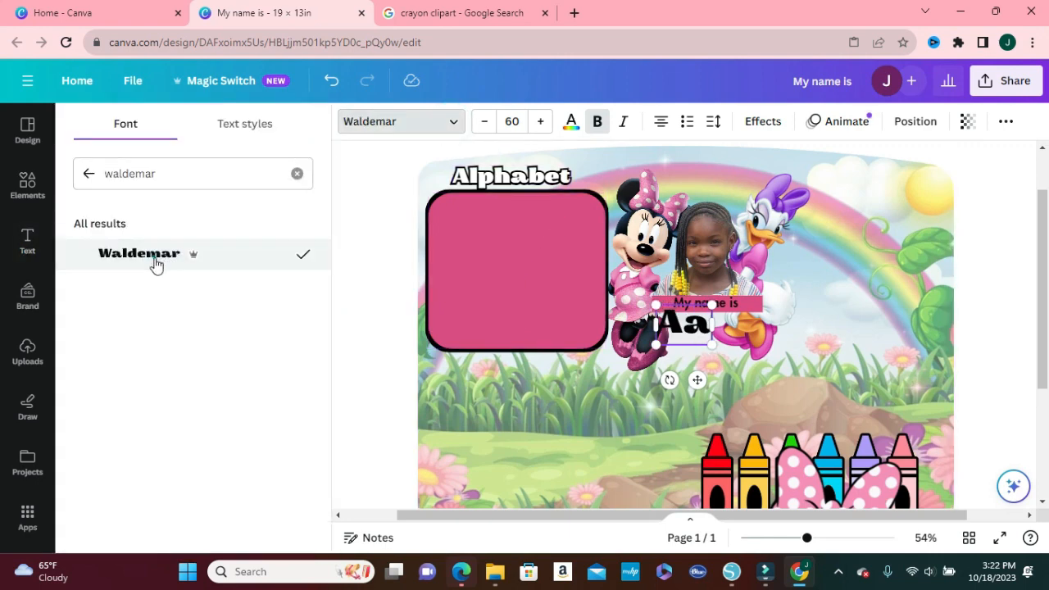
left_click(850, 358)
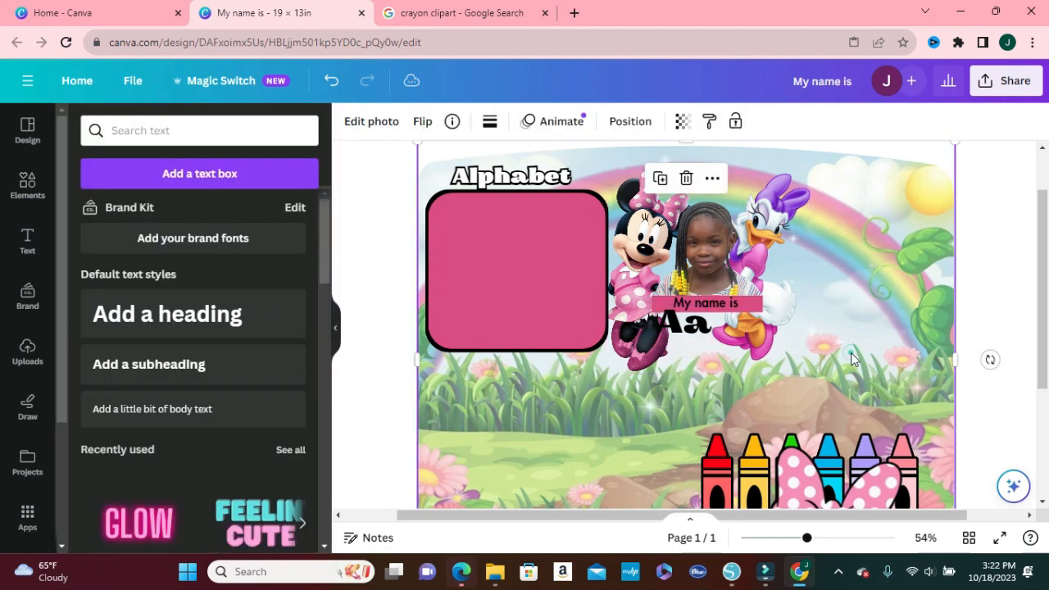
Scale "Aa" down to font size 27.7 in the upper-left corner of the pink panel and recolor it white
left_click(686, 331)
left_click_drag(686, 331, 453, 216)
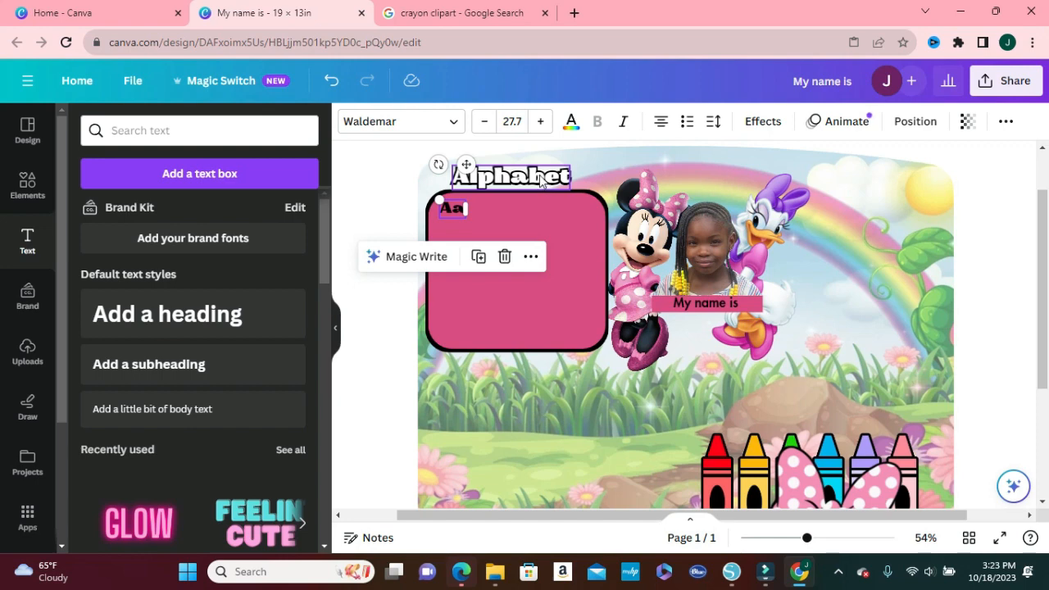
left_click(570, 123)
left_click(205, 213)
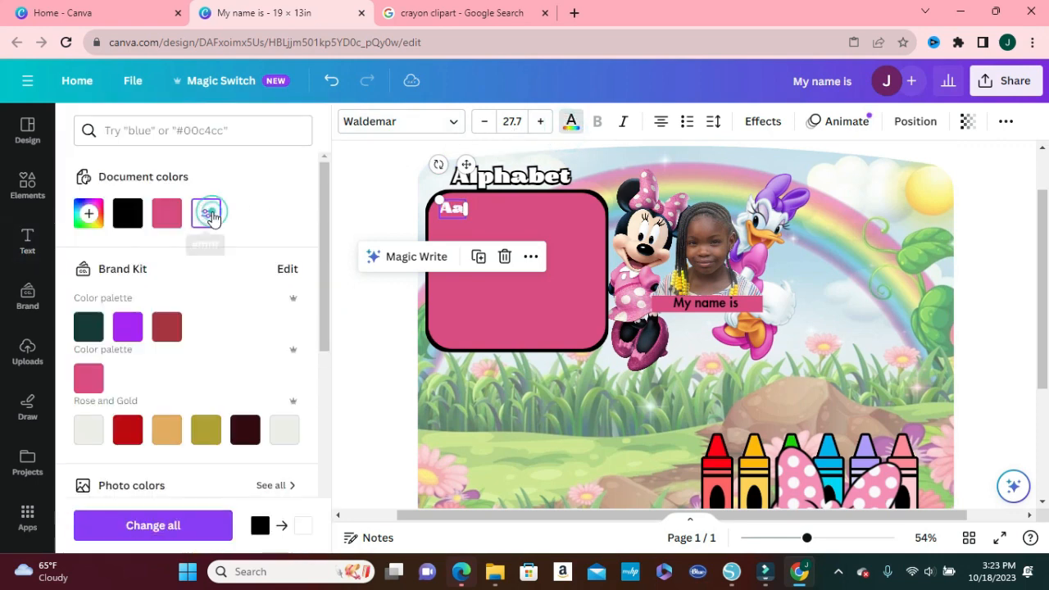
Apply an Outline effect to "Aa" in black with thickness 124
left_click(748, 124)
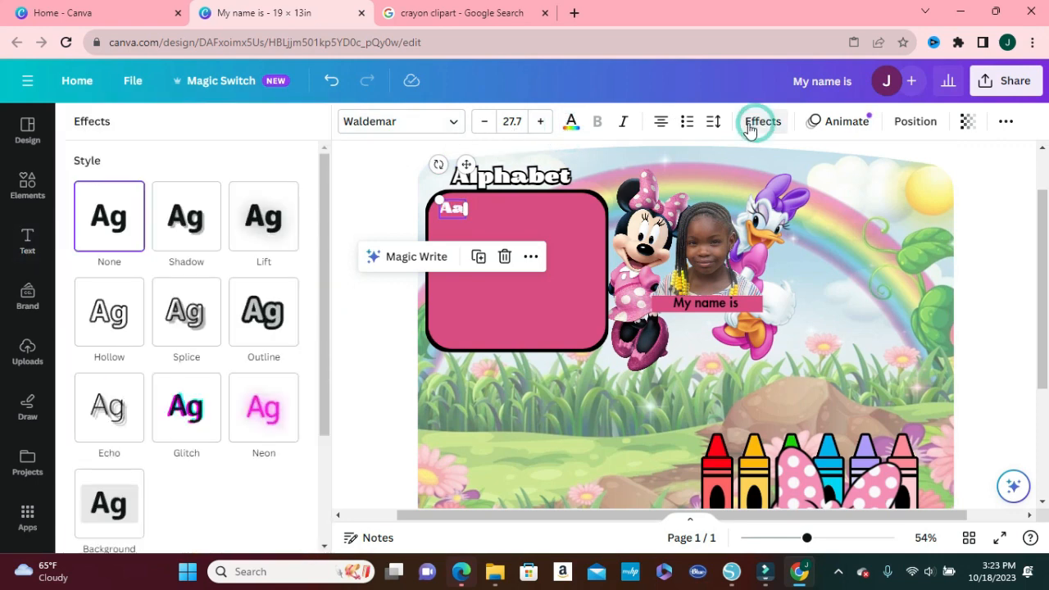
left_click(281, 318)
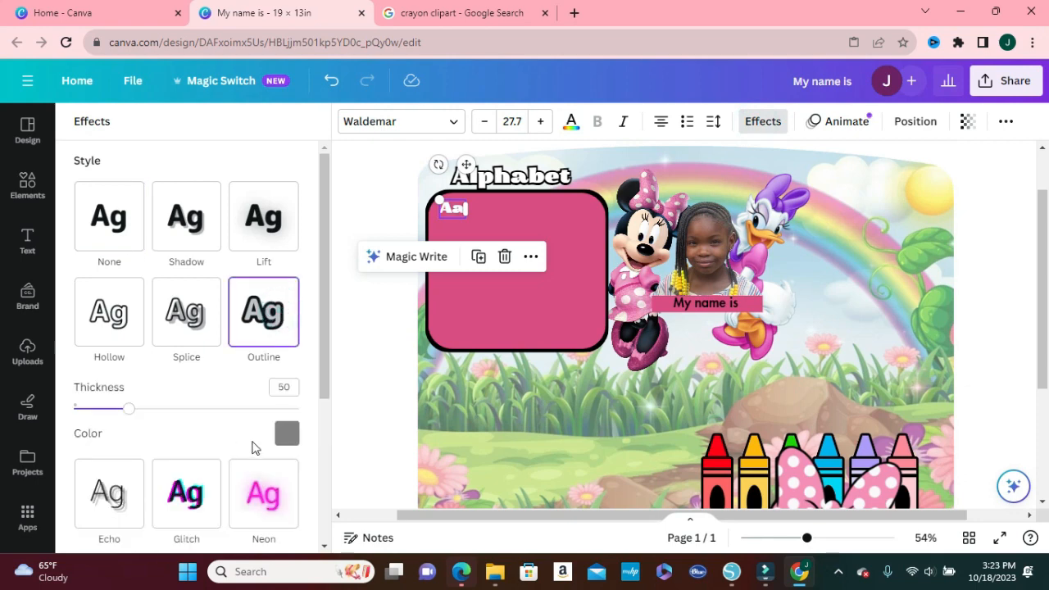
left_click(285, 433)
left_click_drag(325, 364, 322, 407)
left_click(286, 364)
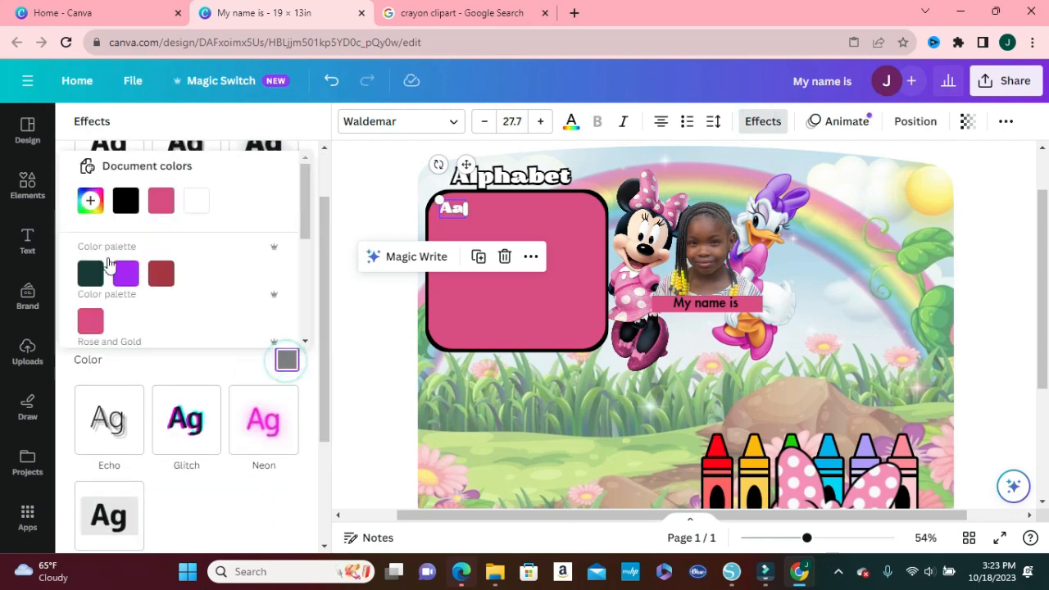
left_click(124, 202)
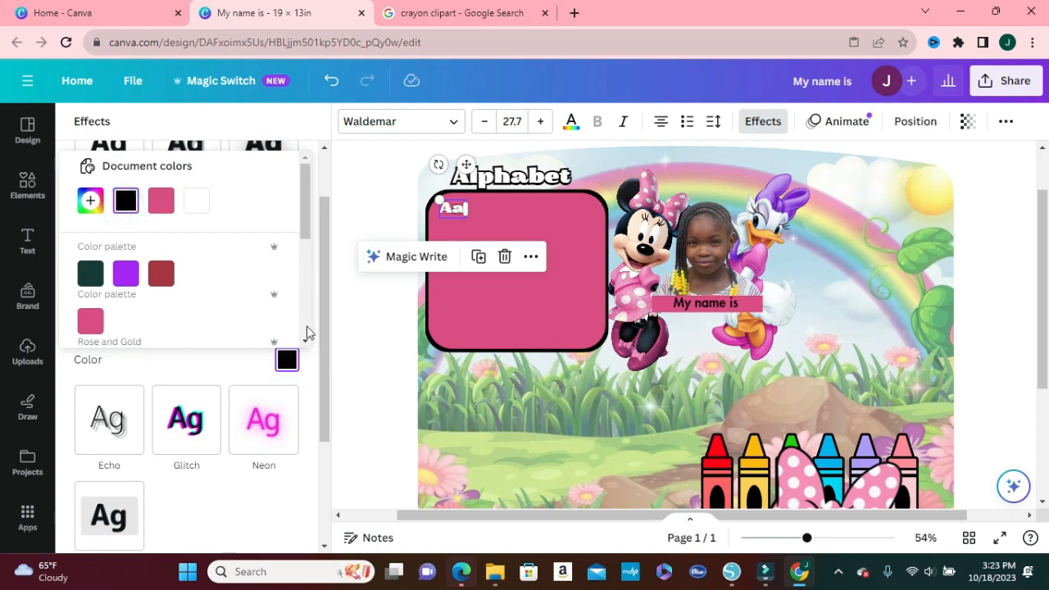
left_click(312, 371)
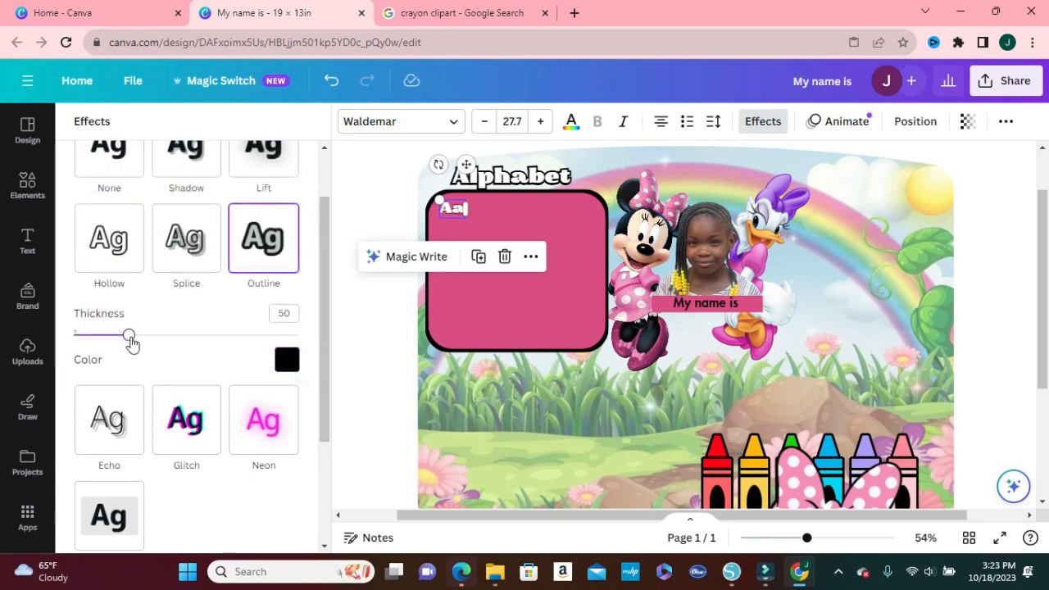
left_click_drag(132, 344, 214, 347)
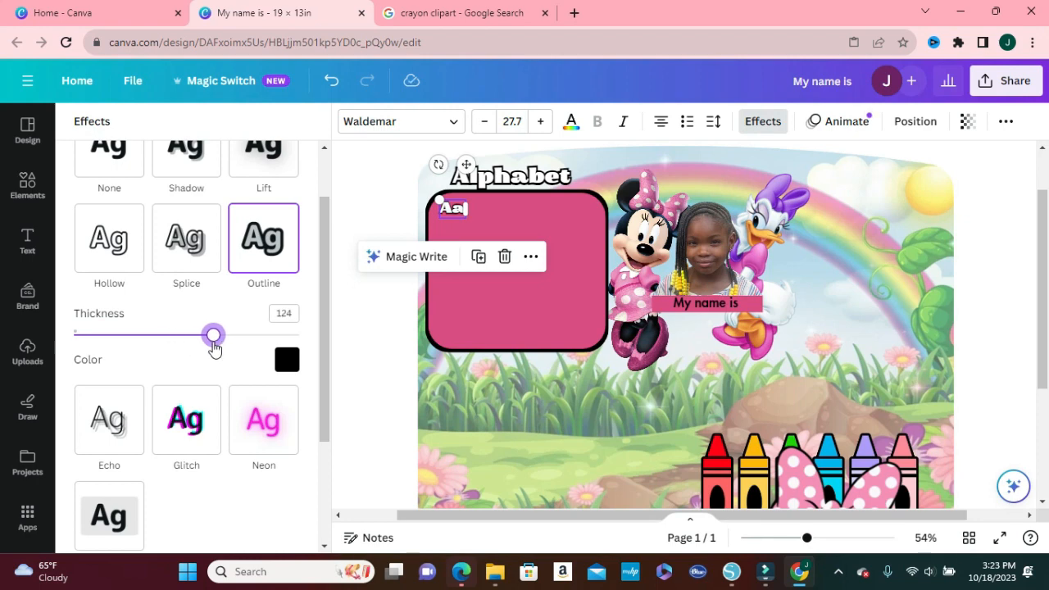
left_click(339, 355)
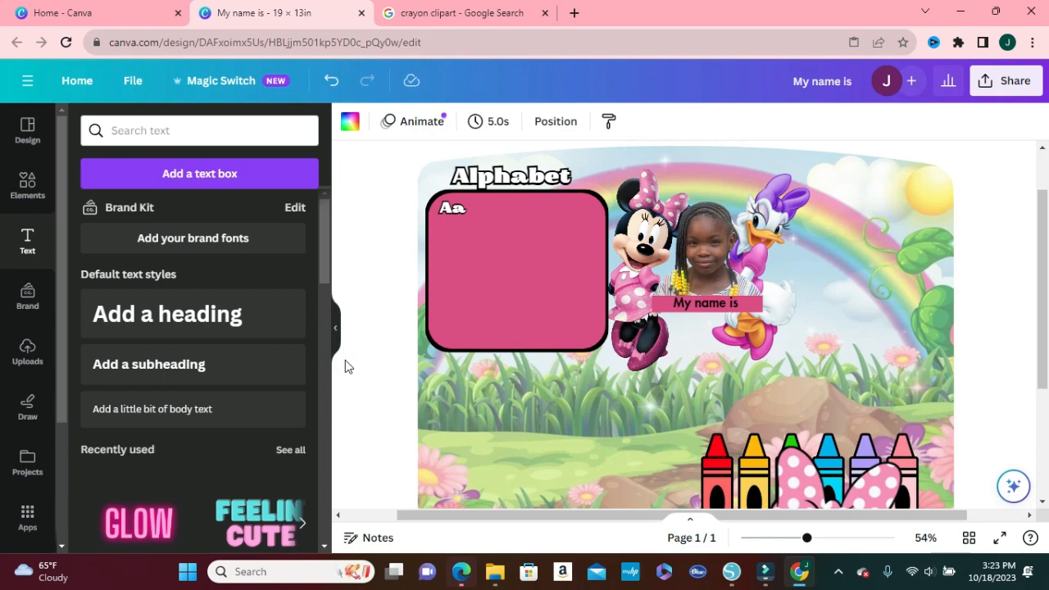
Duplicate "Aa", place the copy directly beside it in the same row and change its text to "Bb"
left_click(455, 211)
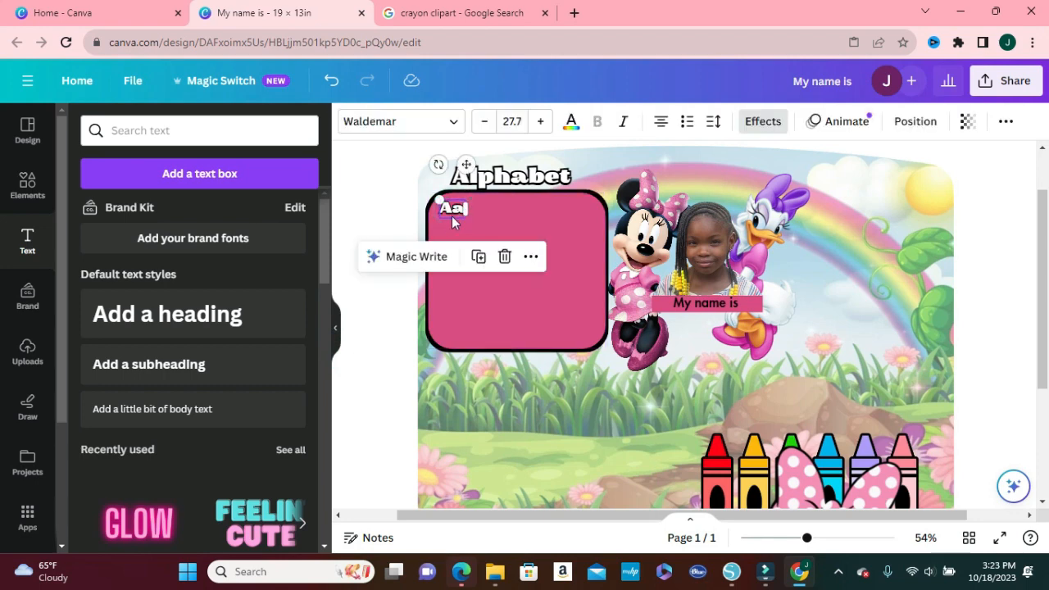
left_click(479, 257)
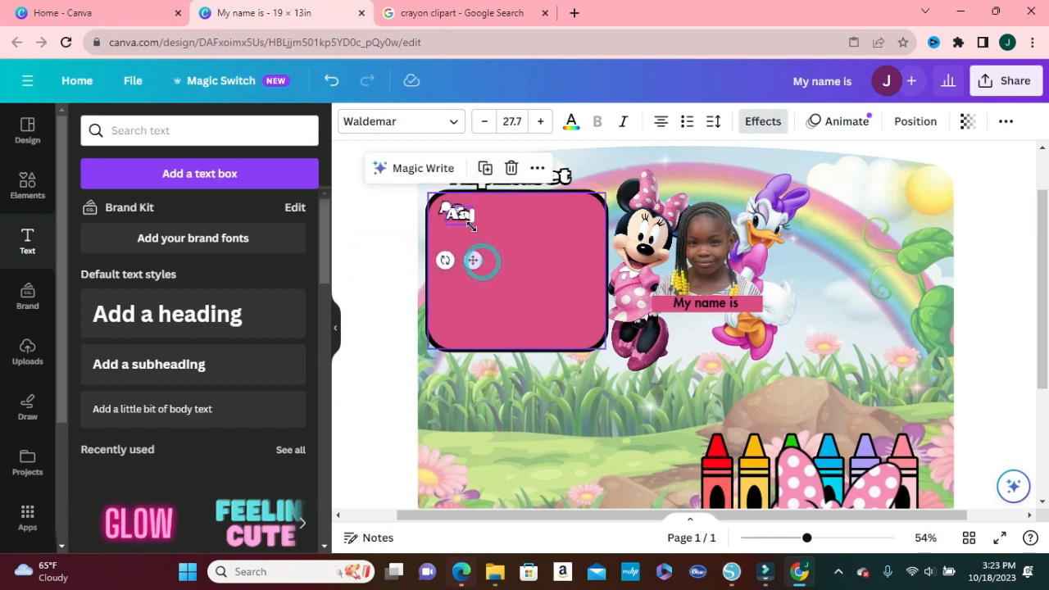
left_click_drag(461, 214, 485, 211)
double_click(485, 210)
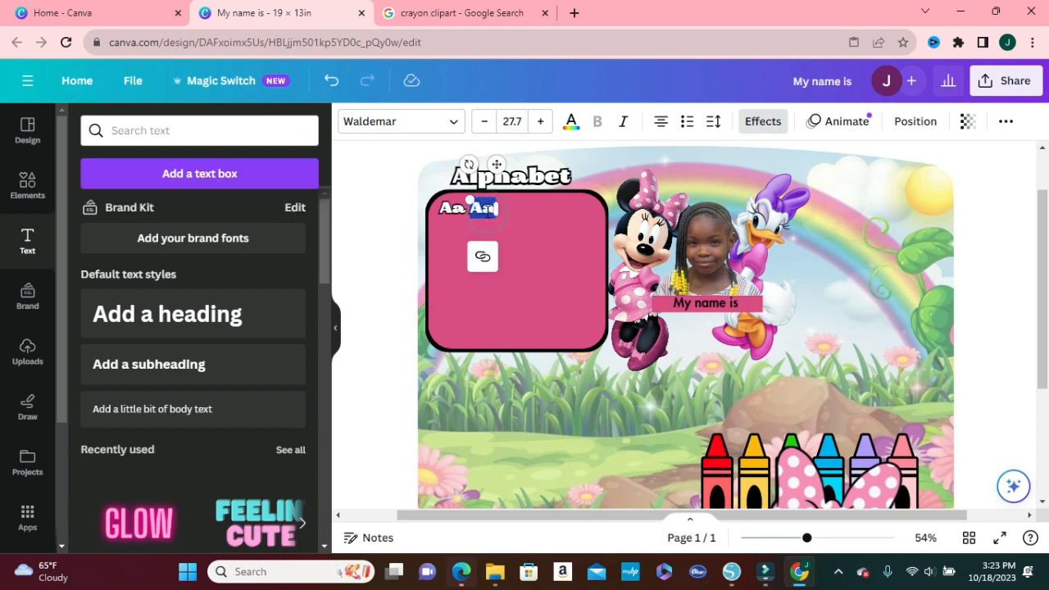
type("B")
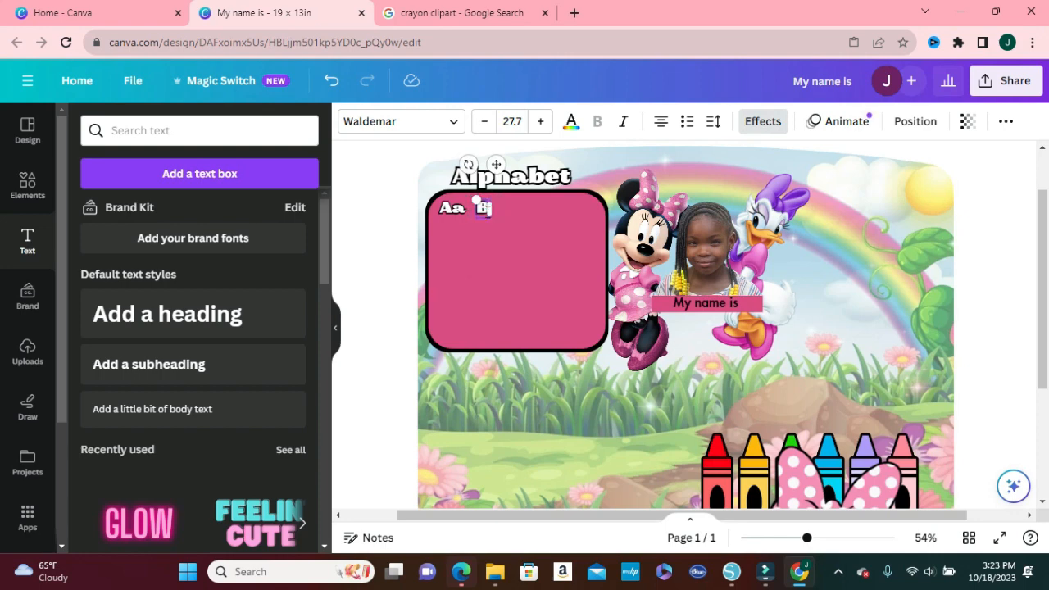
type("b")
left_click(502, 246)
Duplicate "Bb", place the copy beside it in the row and change its text to "Cc"
left_click(485, 212)
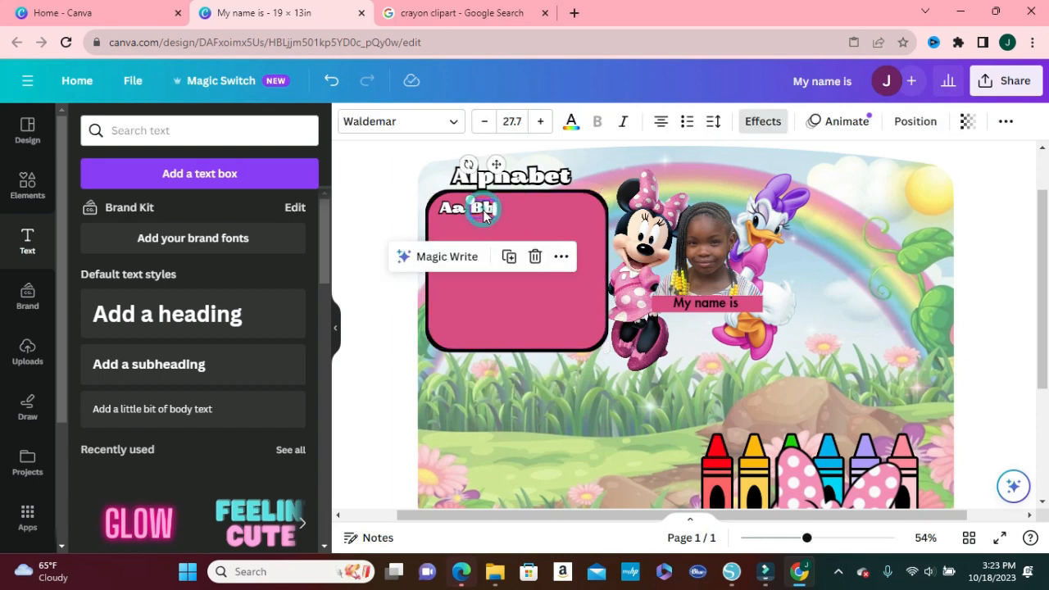
double_click(486, 213)
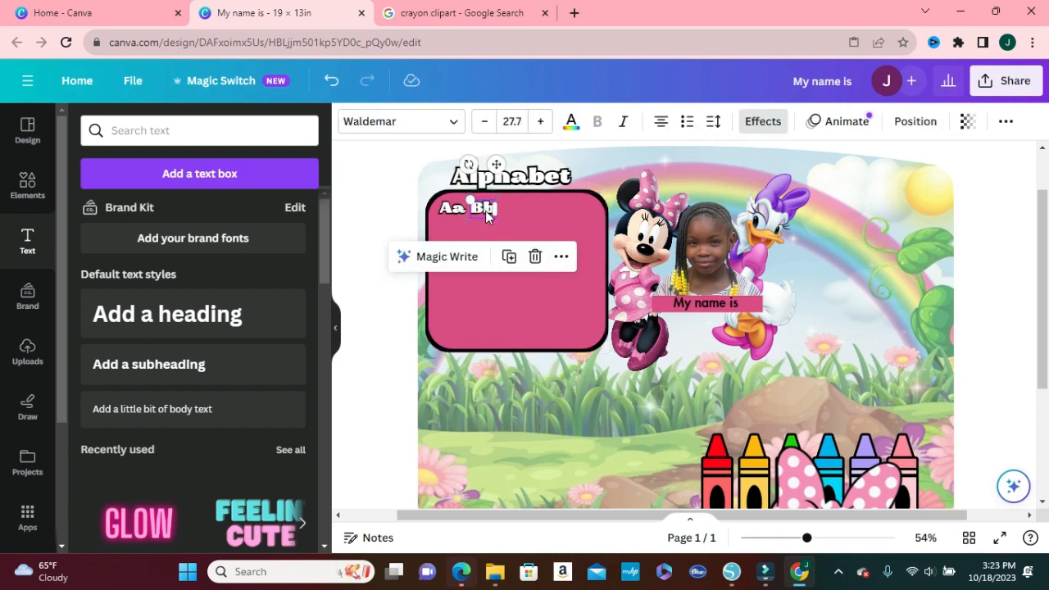
left_click(509, 256)
left_click_drag(488, 213, 510, 207)
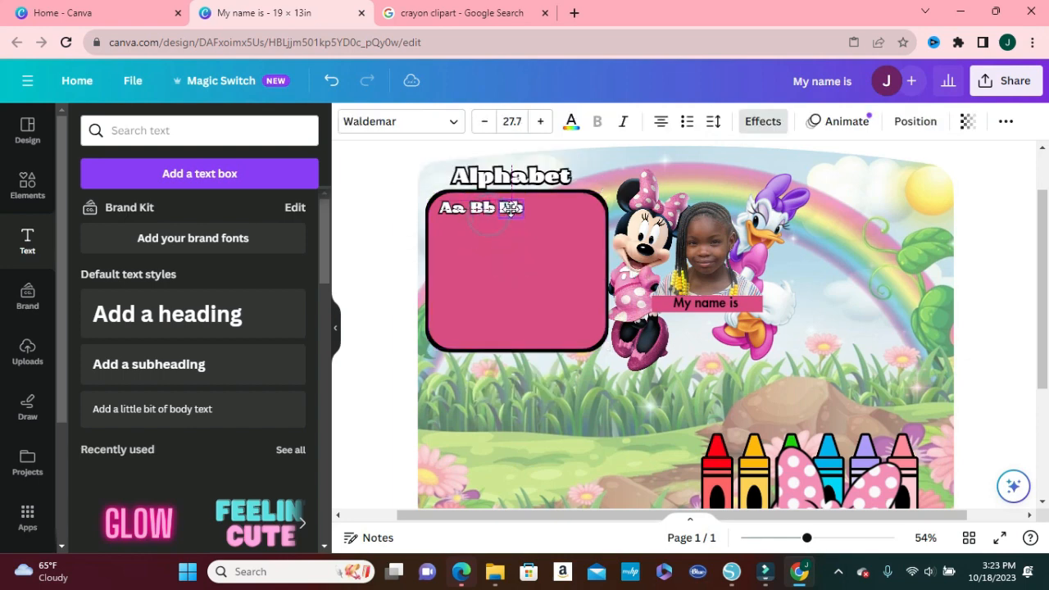
double_click(510, 209)
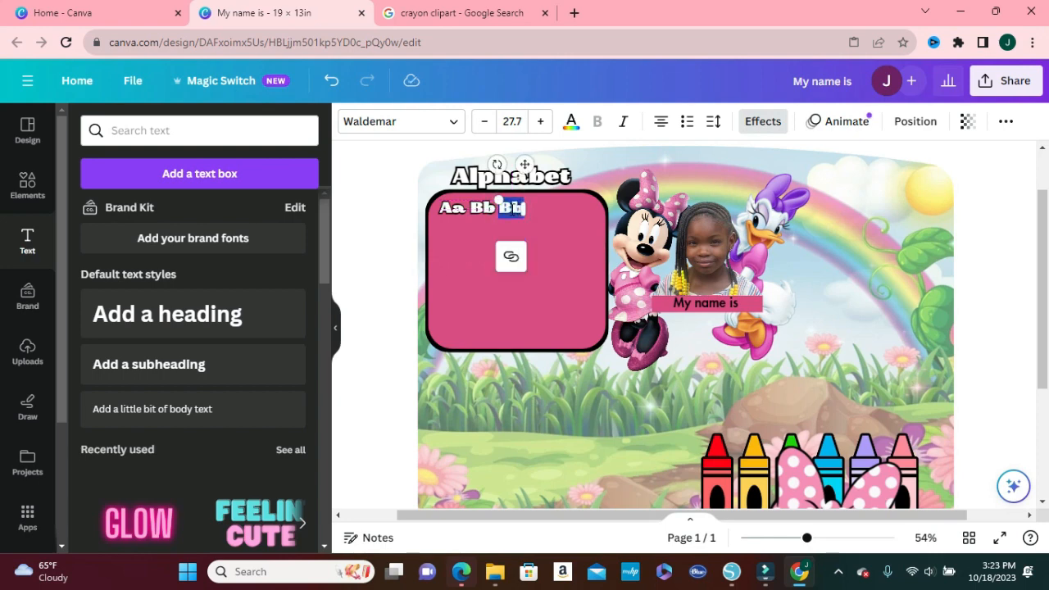
type("C")
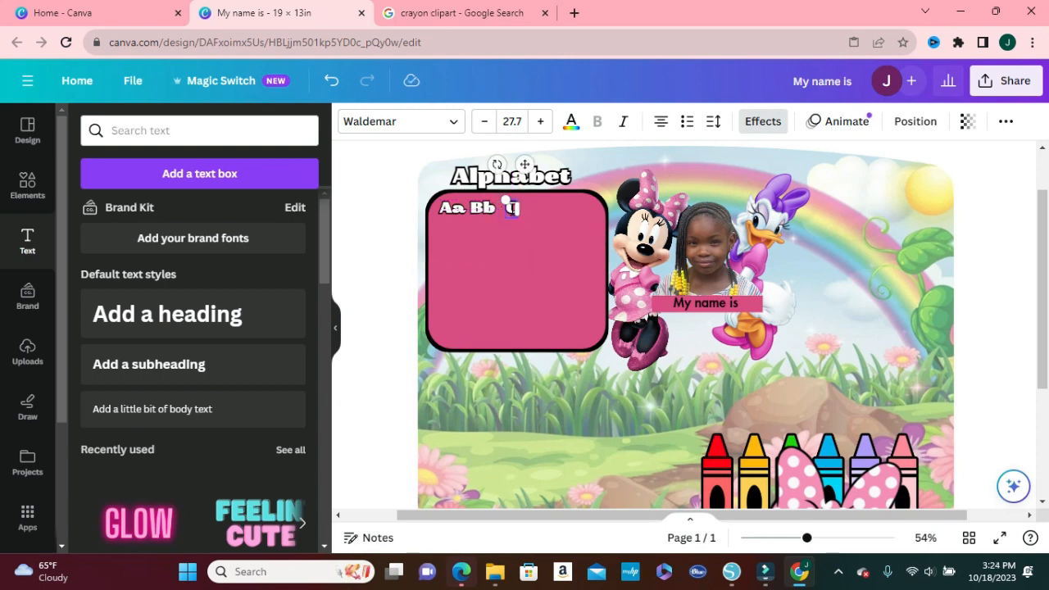
type("c")
left_click(521, 242)
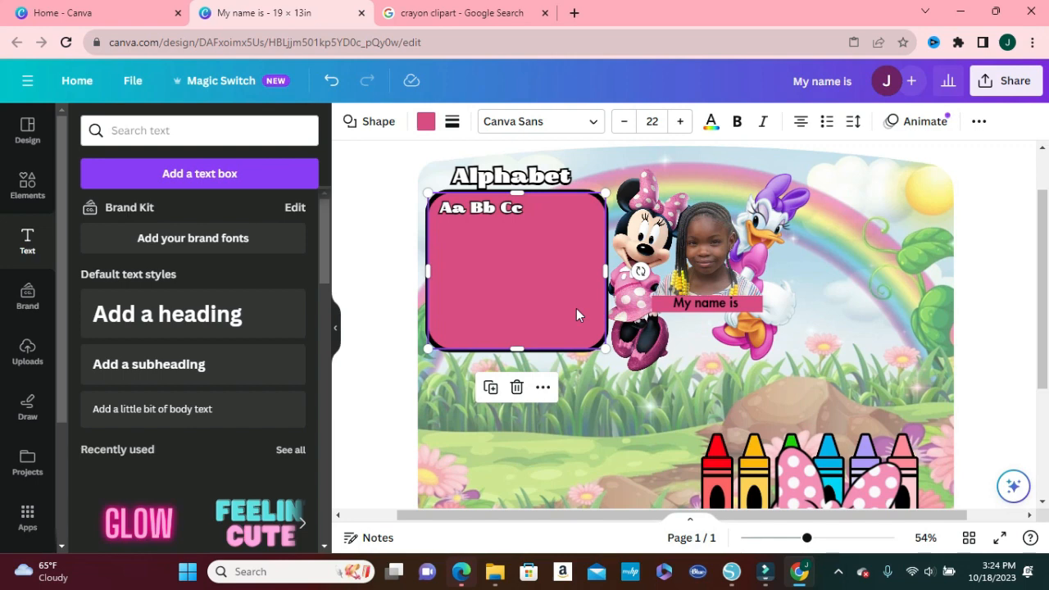
Complete the first row of the Alphabet panel with matching letter pairs "Dd", "Ee" and "Ff"
double_click(547, 210)
type("Dd Ee")
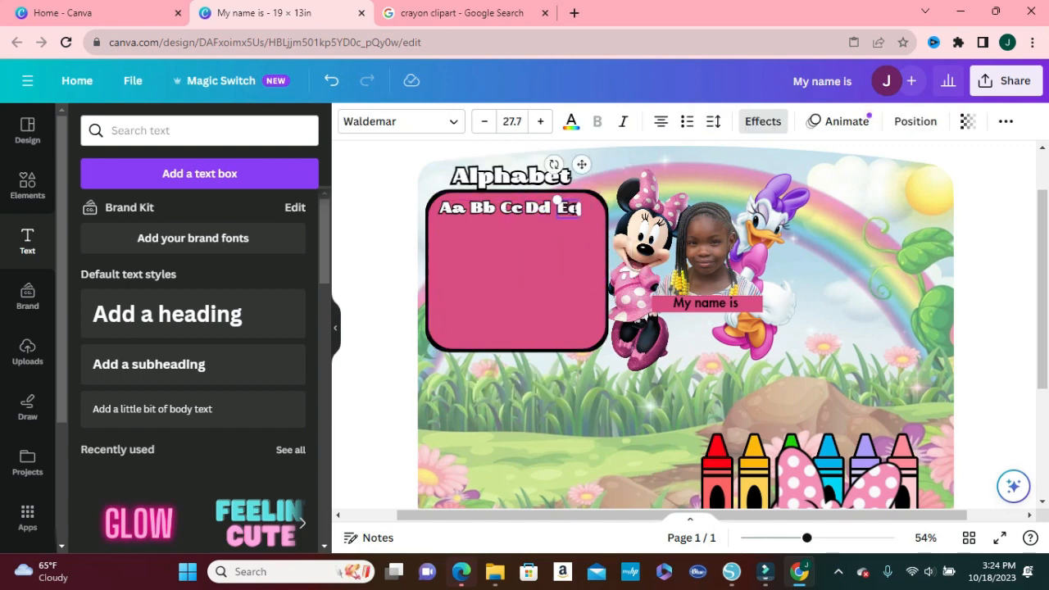
type("Ff")
key("Escape")
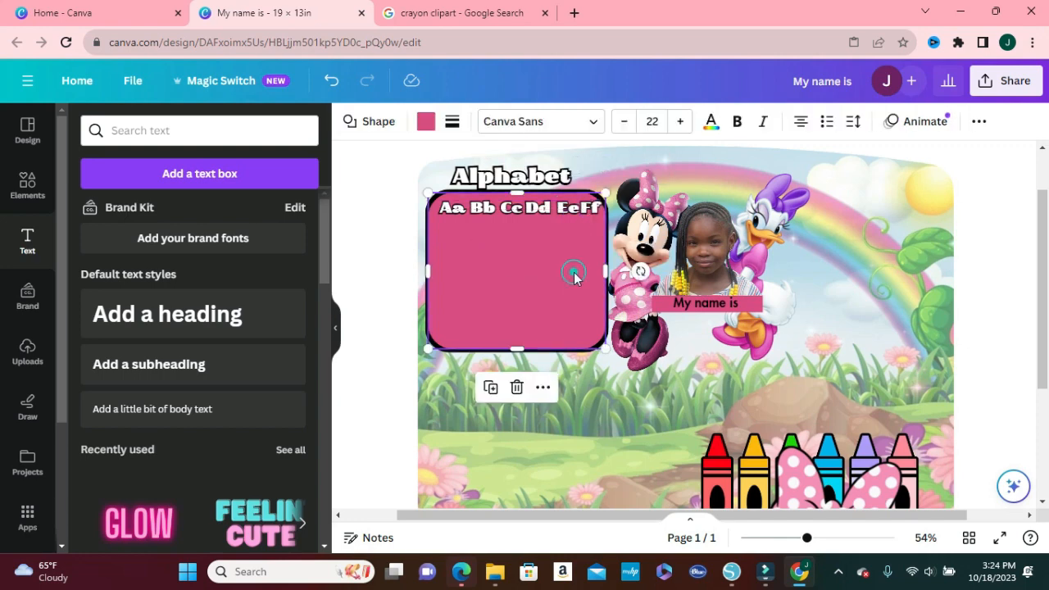
Select the letter pairs "Aa" through "Ee" and shift them together to space the first row inside the pink panel
left_click(451, 209)
left_click(482, 208, "shift")
left_click(511, 210, "shift")
left_click(538, 211, "shift")
left_click(566, 210, "shift")
left_click_drag(545, 209, 574, 197)
left_click(992, 349)
scroll(588, 215, "up", 1)
scroll(590, 217, "up", 1)
left_click(873, 251)
Duplicate "Aa", place the copy below it as the start of a second row and change its text to "Gg"
left_click(404, 197)
left_click(459, 252)
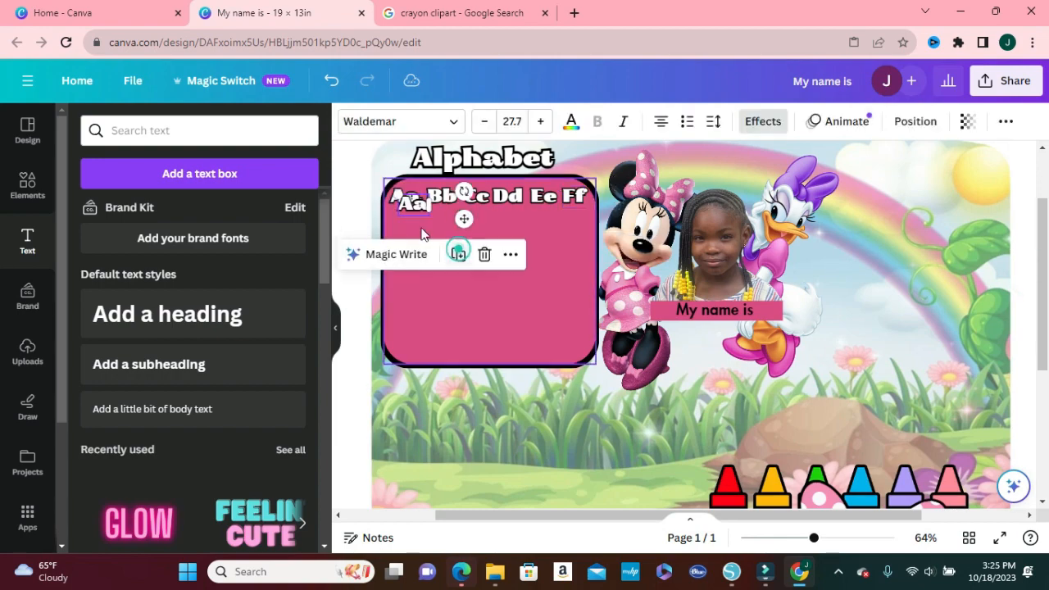
double_click(409, 233)
left_click_drag(414, 206, 568, 231)
type("Gg")
left_click(447, 263)
Duplicate "Gg" along the second row and change the copies to "Hh" and "Ii"
left_click(407, 233)
left_click(456, 181)
double_click(443, 232)
type("Hh")
double_click(476, 232)
type("Ii")
Duplicate "Ii", place the copy beside it in the second row and change its text to "Jj"
left_click(475, 263)
left_click(471, 232)
left_click(495, 181)
double_click(498, 231)
type("Jj")
left_click(502, 262)
Finish the second row with duplicated letter pairs changed to "Kk" and "Ll"
left_click(498, 232)
left_click(523, 182)
double_click(525, 232)
type("Kk")
left_click(559, 182)
type("Ll")
Duplicate "Gg", place the copy below it as the start of a third row and change its text to "Mm"
left_click(407, 232)
double_click(412, 271)
left_click_drag(416, 239, 568, 271)
type("Mm")
left_click(448, 316)
Duplicate "Mm" along the third row and change the copies to "Nn" and "Oo"
left_click(459, 222)
double_click(459, 270)
type("Nn")
left_click(488, 289)
left_click(478, 222)
type("Oo")
Finish the third row with duplicated letter pairs changed to "Pp" and "Qq"
left_click(517, 222)
double_click(530, 275)
type("Pp")
left_click(554, 222)
double_click(567, 272)
type("Qq")
left_click(524, 301)
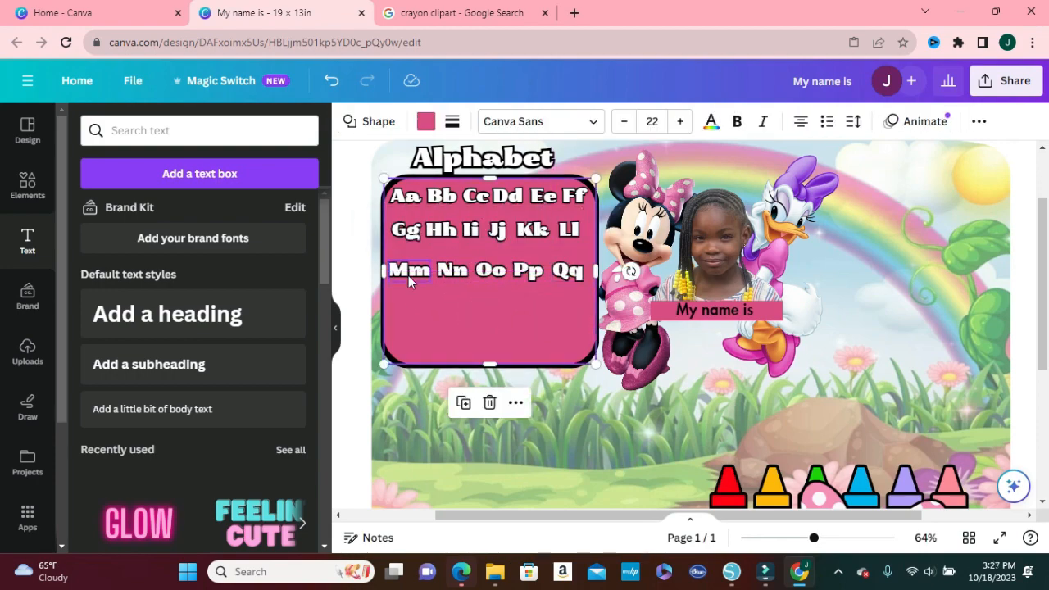
Duplicate "Mm", place the copy below it as the start of a fourth row and change its text to "Rr"
left_click(410, 276)
left_click(459, 222)
left_click_drag(419, 277, 492, 317)
double_click(413, 308)
type("Rr")
Duplicate "Rr" along the fourth row and change the copies to "Ss" and "Tt"
left_click(459, 262)
double_click(455, 308)
type("Ss")
left_click(477, 264)
type("Tt")
Finish the fourth row with duplicated letter pairs changed to "Uu" and "Vv"
left_click(511, 263)
type("Uu")
left_click(555, 317)
left_click(547, 268)
double_click(560, 310)
type("Vv")
left_click(449, 243)
left_click(485, 314)
left_click(552, 233)
Fill a fifth row at the bottom of the pink panel with duplicated letter pairs "Ww", "Xx", "Yy" and "Zz"
left_click(411, 312)
left_click(459, 263)
type("Ww")
left_click_drag(418, 318, 464, 343)
left_click(417, 343)
left_click(454, 298)
type("Xx")
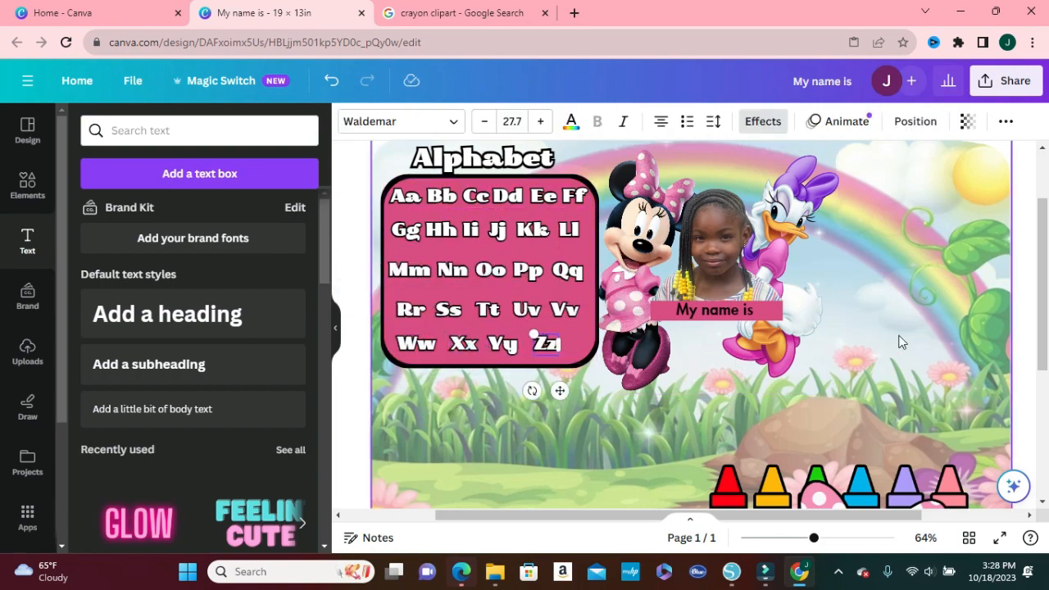
left_click(713, 245)
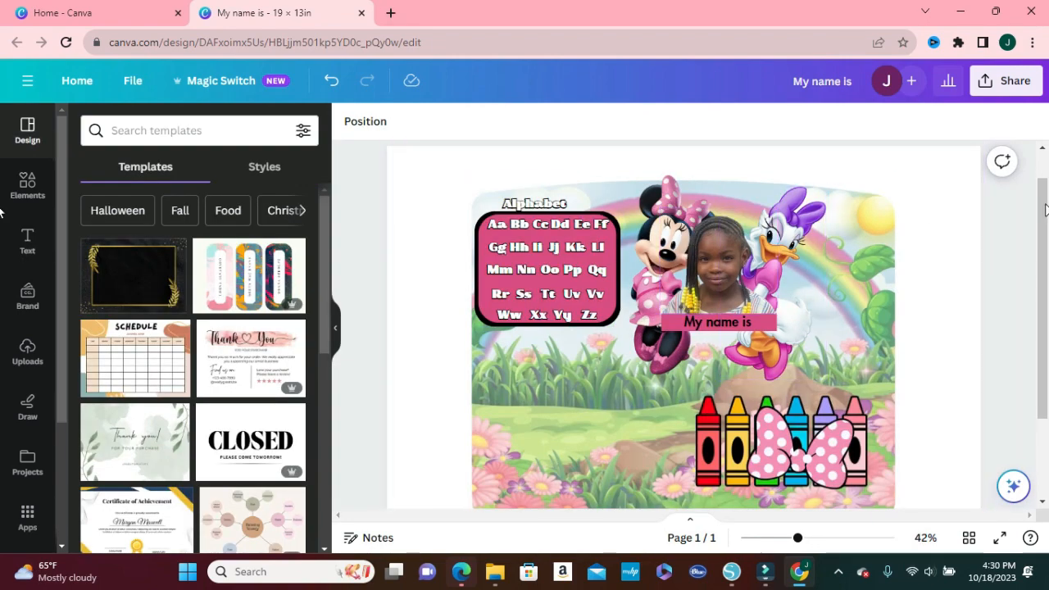
Add a heading to the page and replace its placeholder text with the child's first name
mouse_move(1044, 210)
left_mouse_down()
mouse_move(1046, 236)
mouse_move(1046, 226)
left_mouse_up()
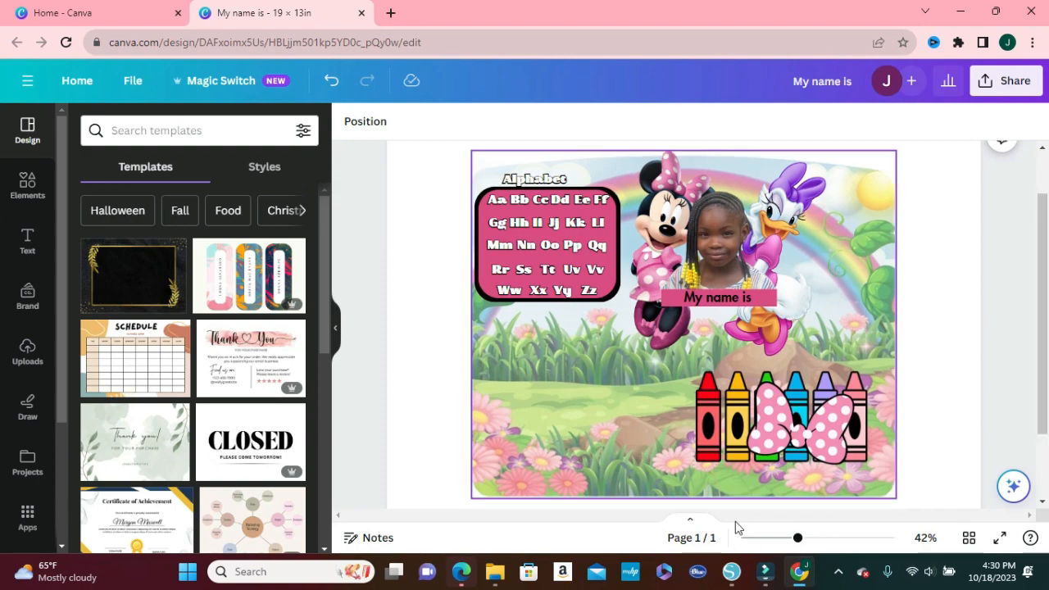
left_click_drag(797, 538, 803, 541)
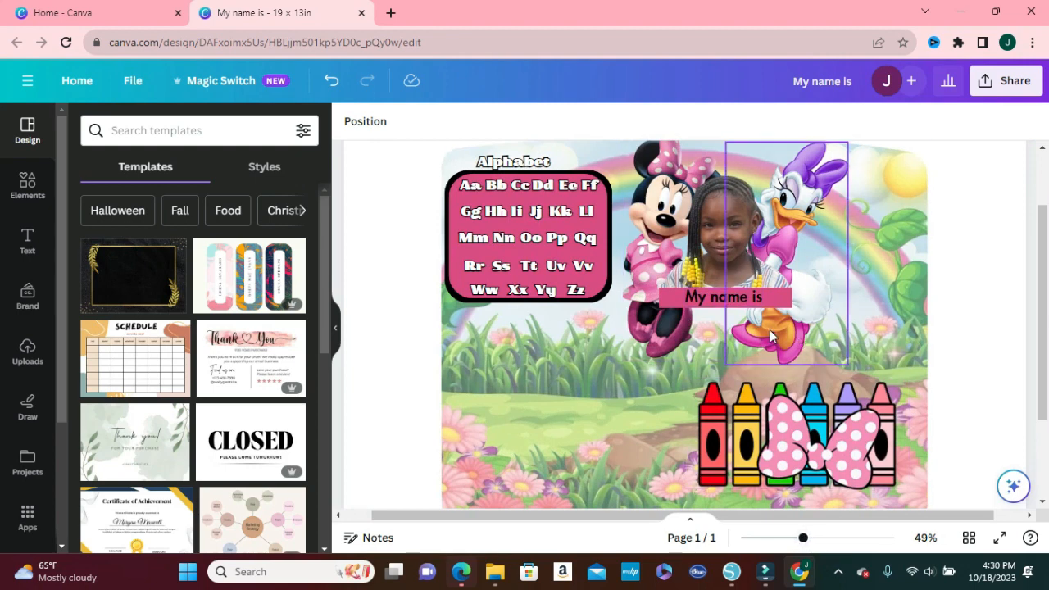
left_click(26, 243)
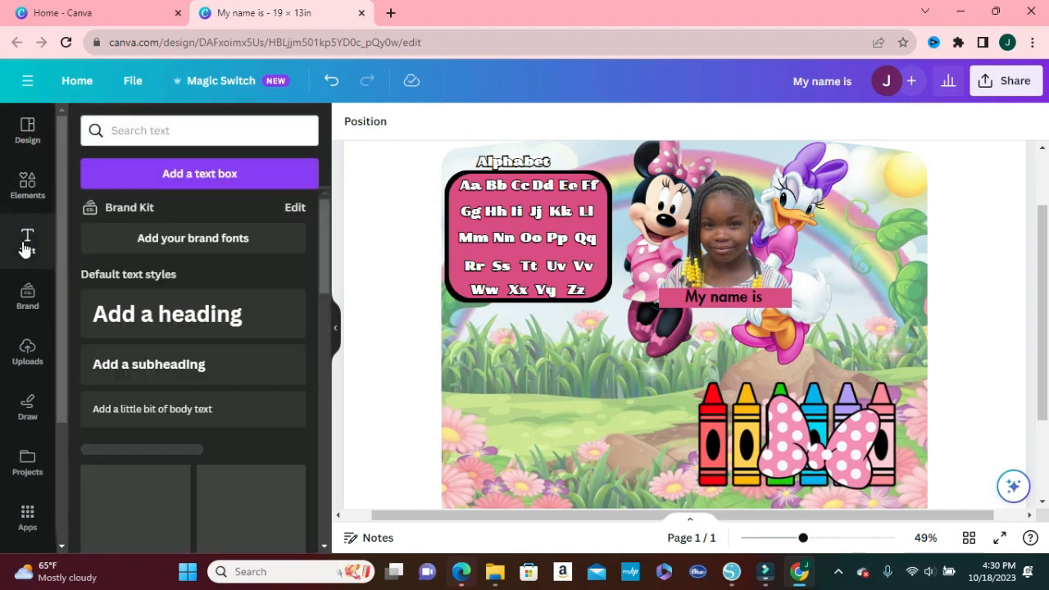
left_click(122, 312)
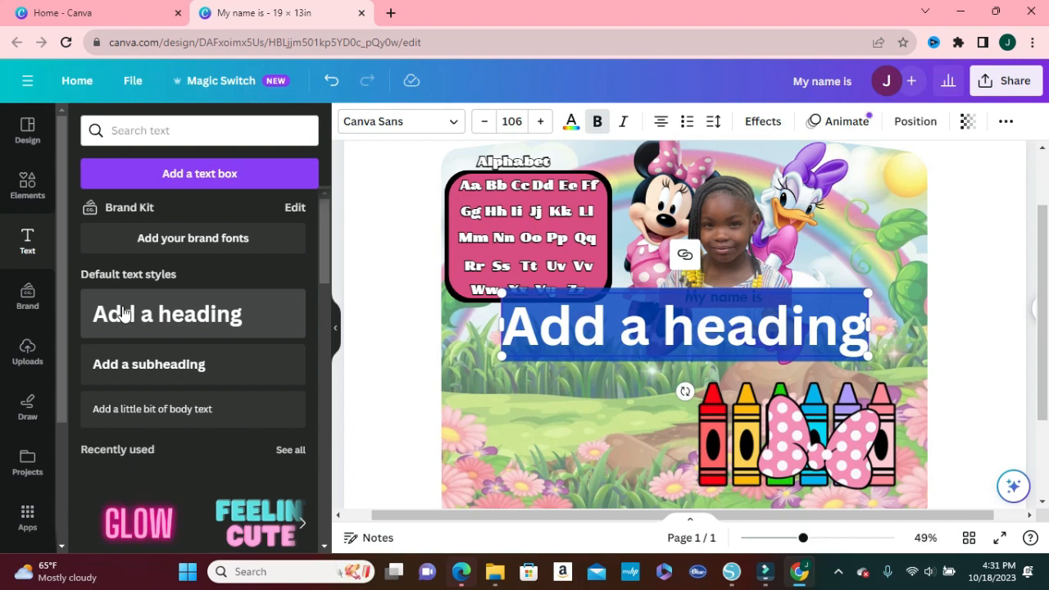
key("BackSpace")
type("Jayla")
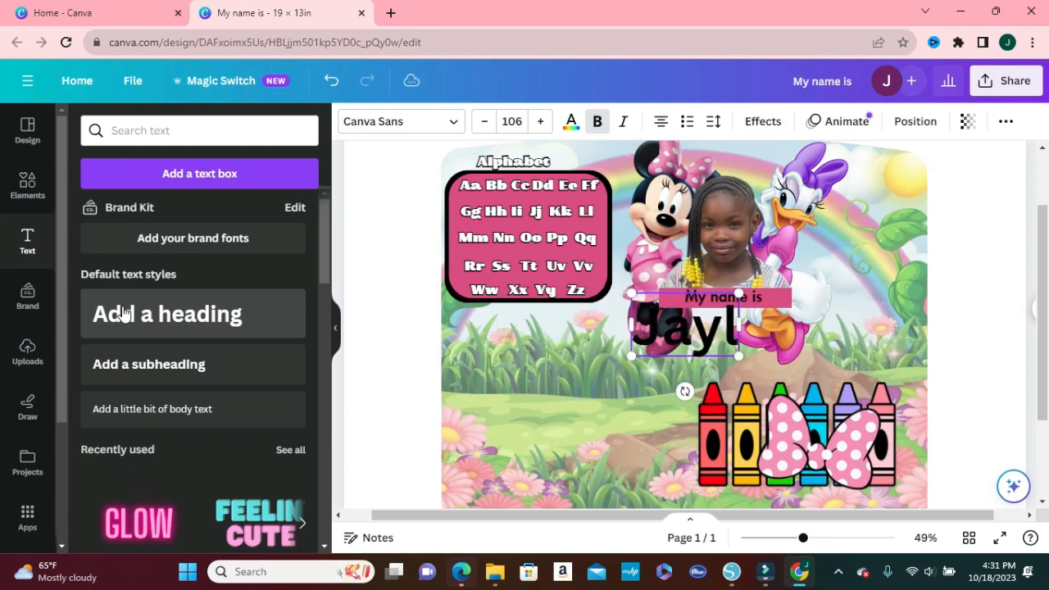
Change the child's name heading to the Waltograph UI font and move it under the "My name is" banner
left_click(457, 123)
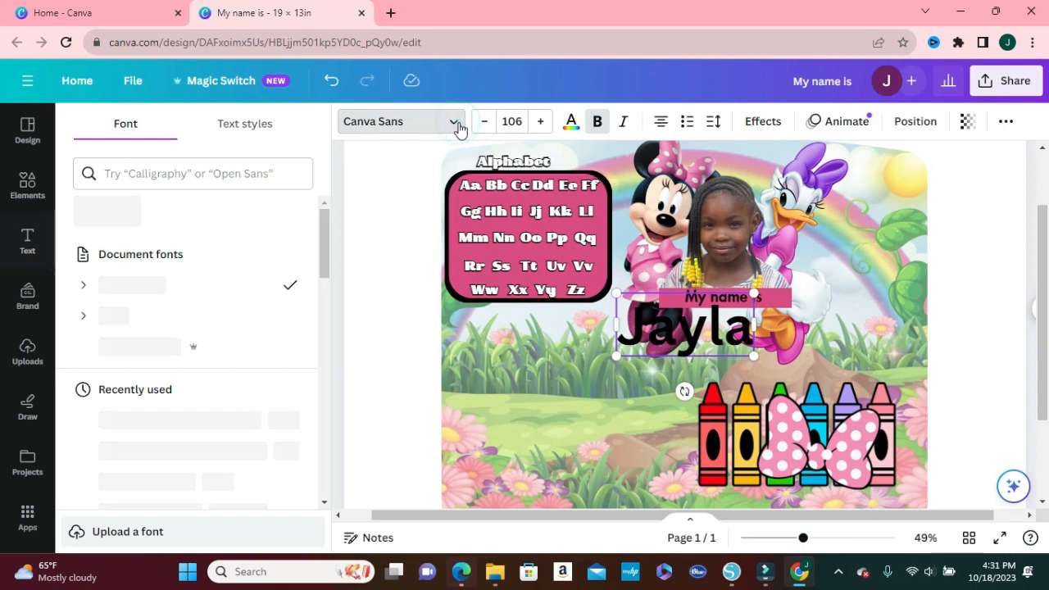
left_click(205, 175)
type("walt")
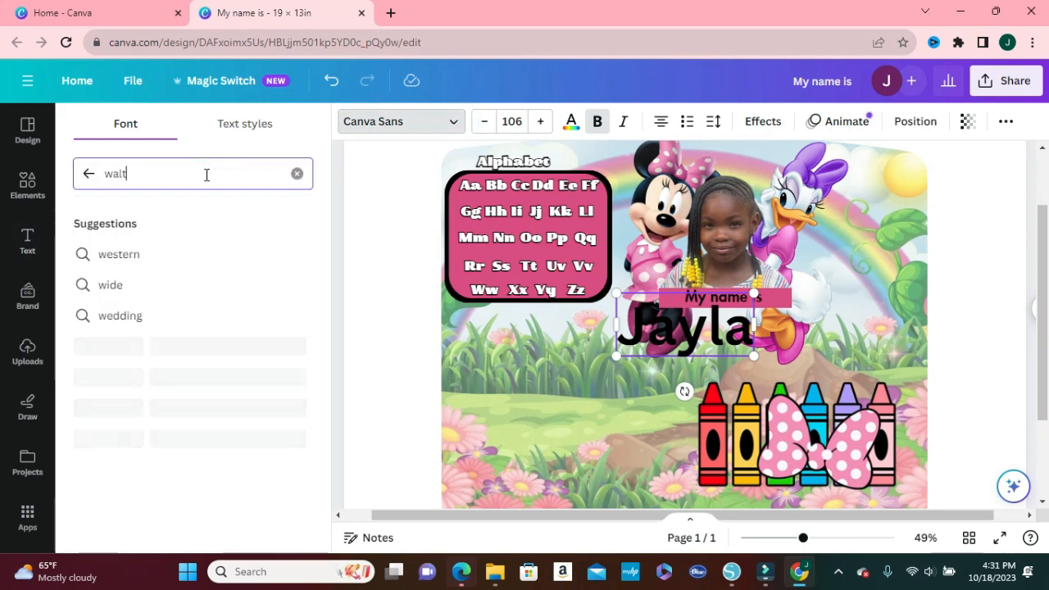
type("ograph")
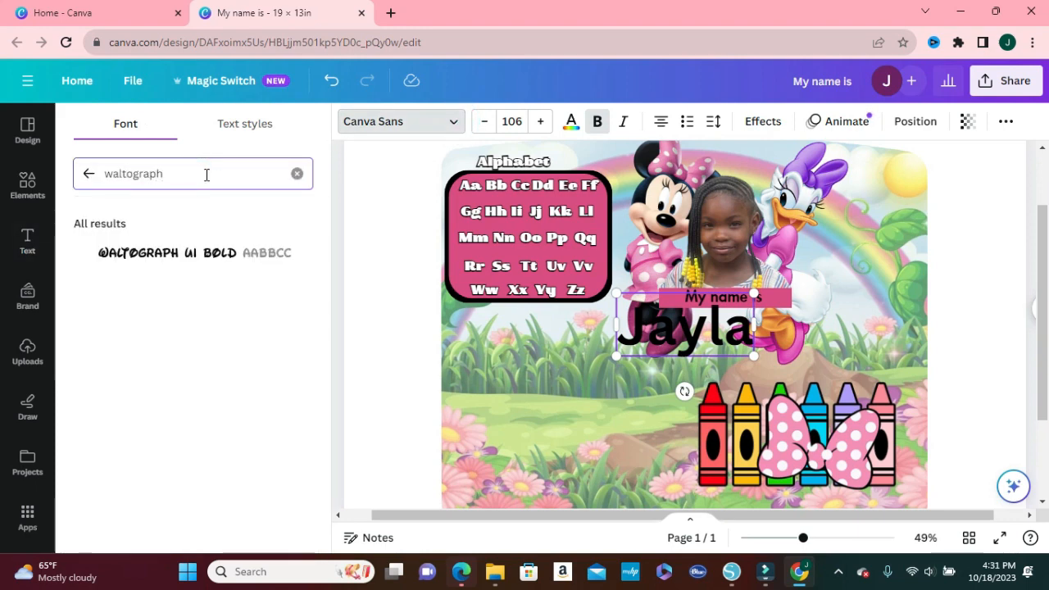
left_click(201, 254)
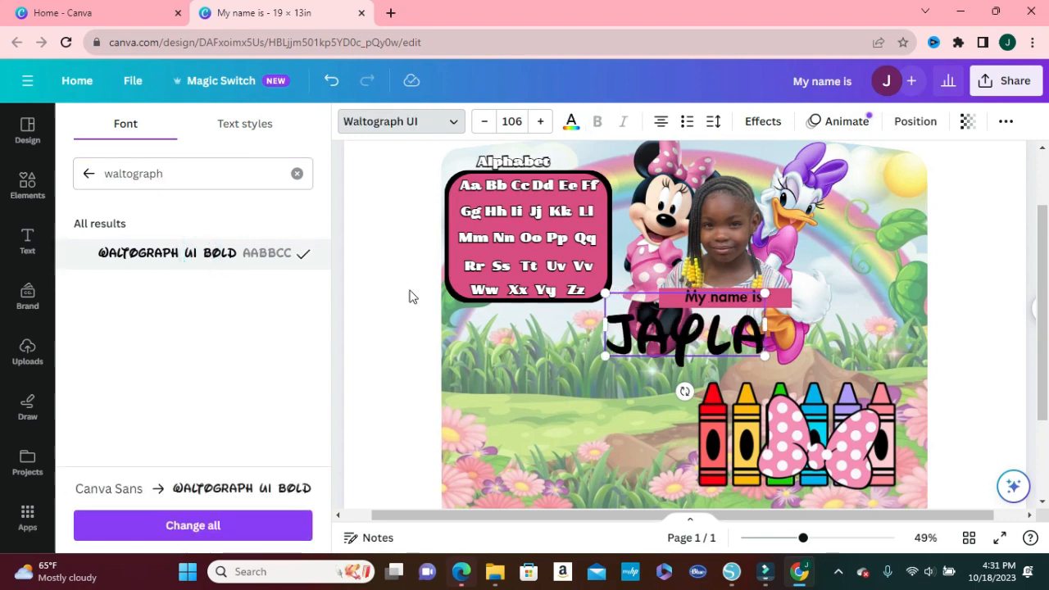
left_click(360, 342)
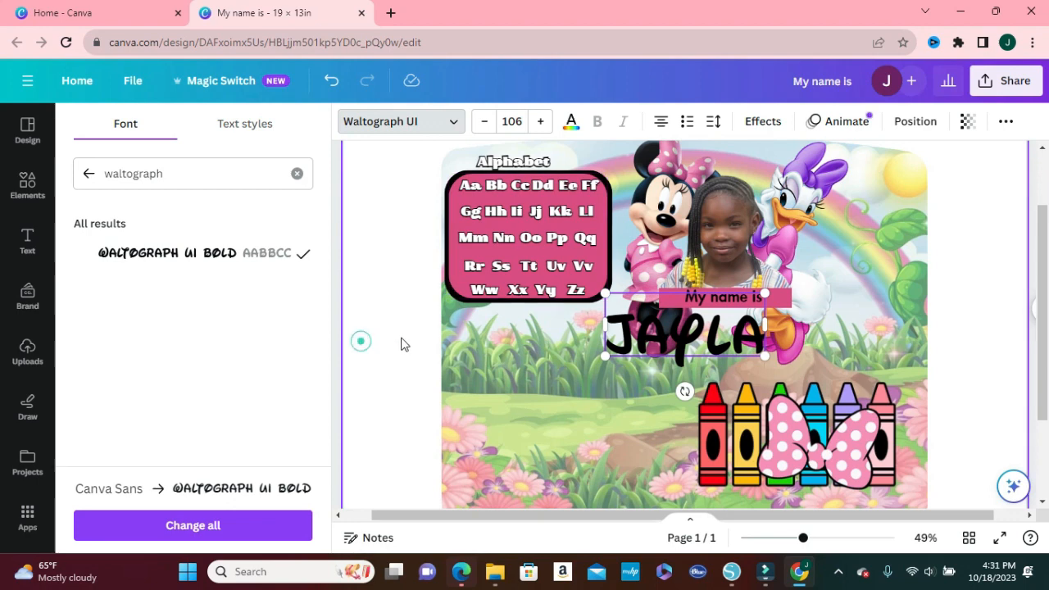
left_click_drag(701, 337, 733, 329)
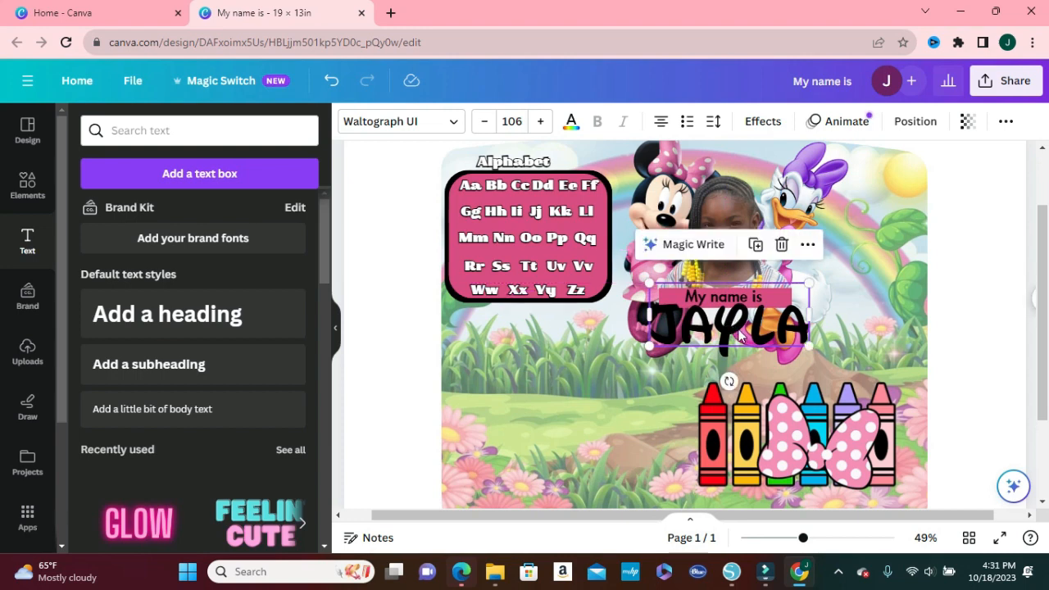
Give the child's name a white Outline effect with thickness 73
left_click(761, 123)
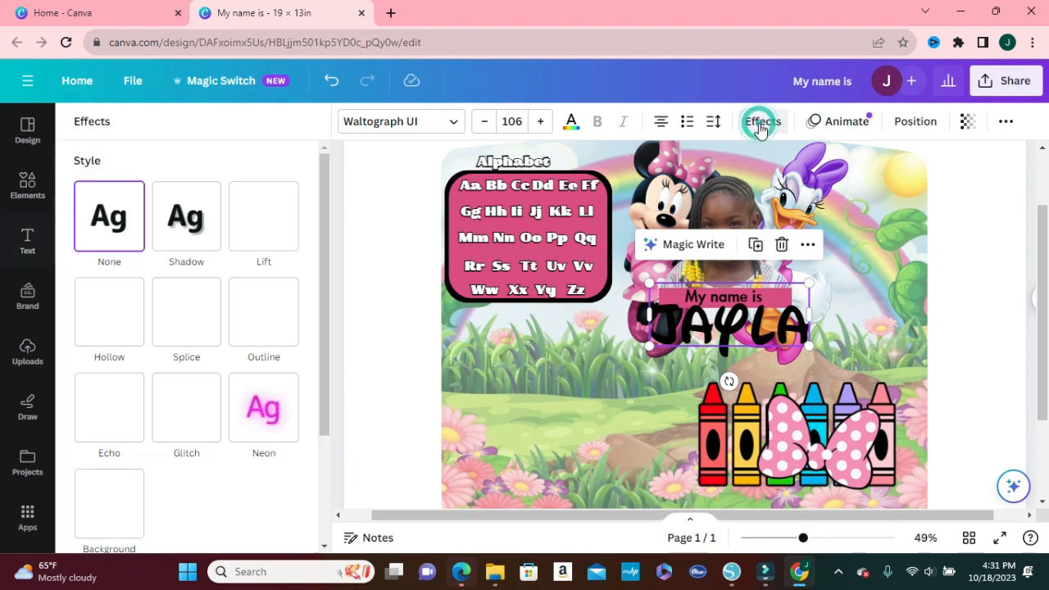
left_click(272, 325)
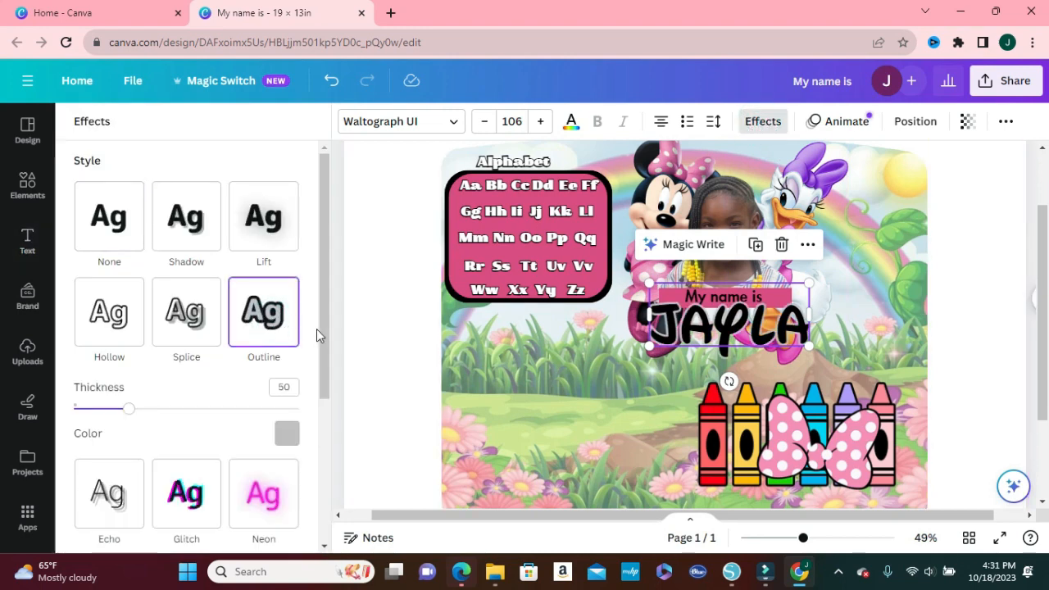
scroll(323, 346, "down", 2)
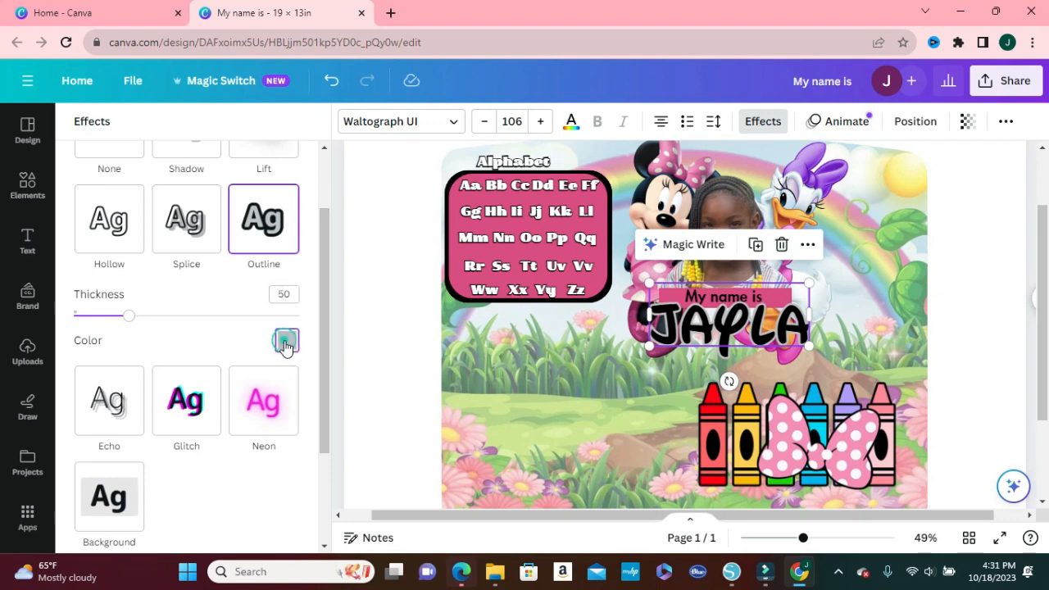
left_click(285, 344)
left_click(196, 201)
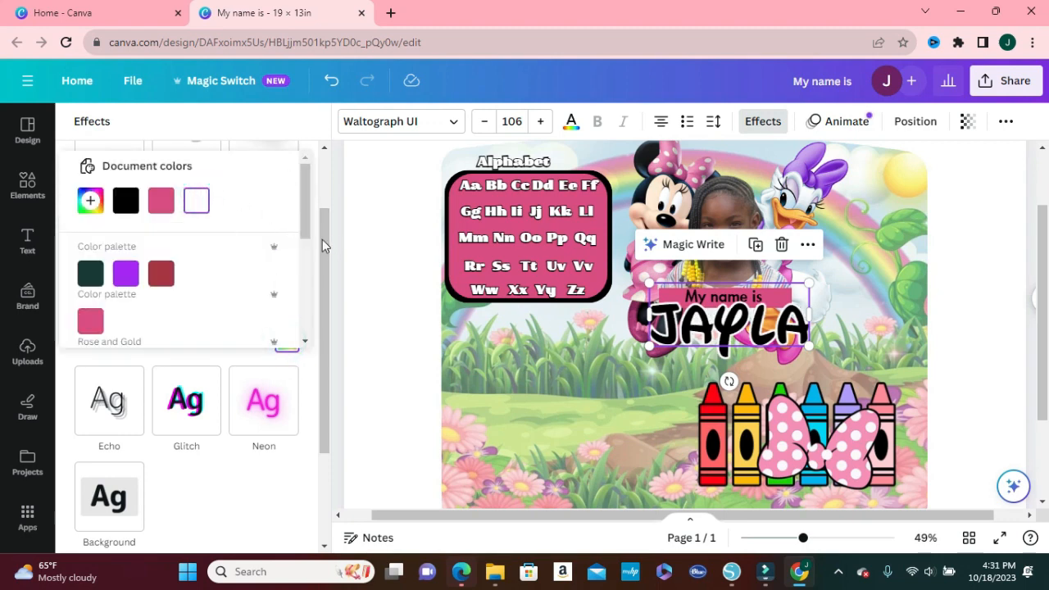
left_click_drag(323, 238, 325, 180)
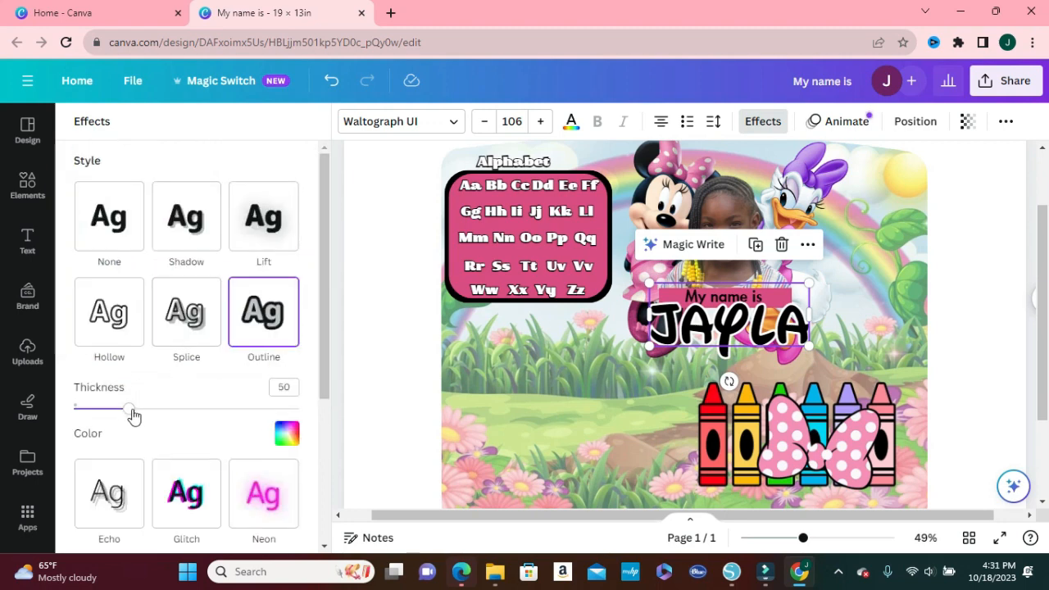
left_click_drag(129, 408, 155, 412)
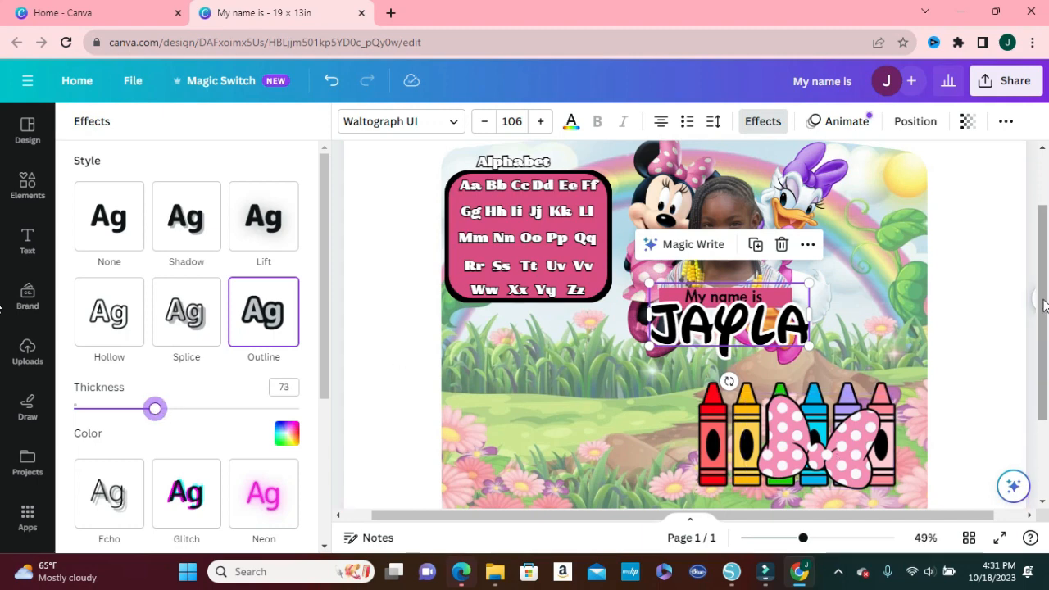
Reposition the outlined name so it sits centred just beneath the "My name is" banner, clear of its text
scroll(1038, 305, "up", 1)
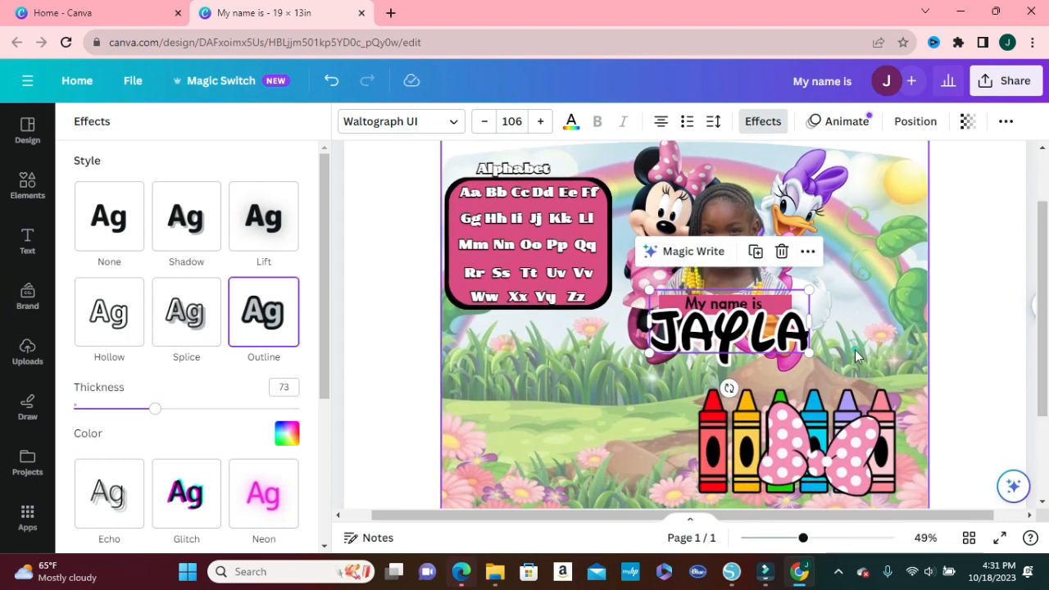
left_click(745, 348)
mouse_move(745, 334)
left_mouse_down()
mouse_move(735, 348)
mouse_move(730, 341)
left_mouse_up()
left_click(974, 291)
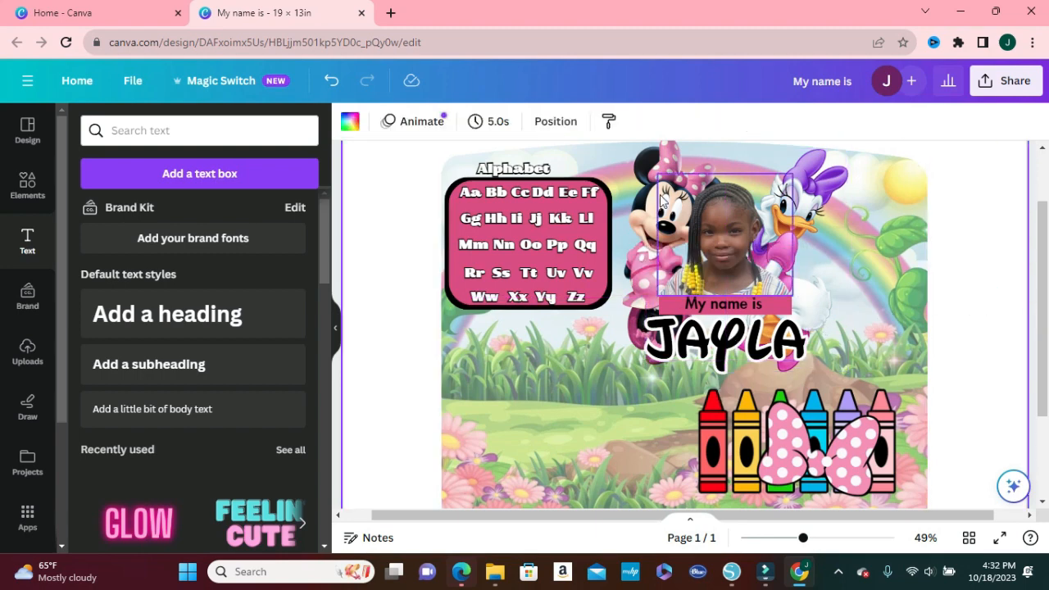
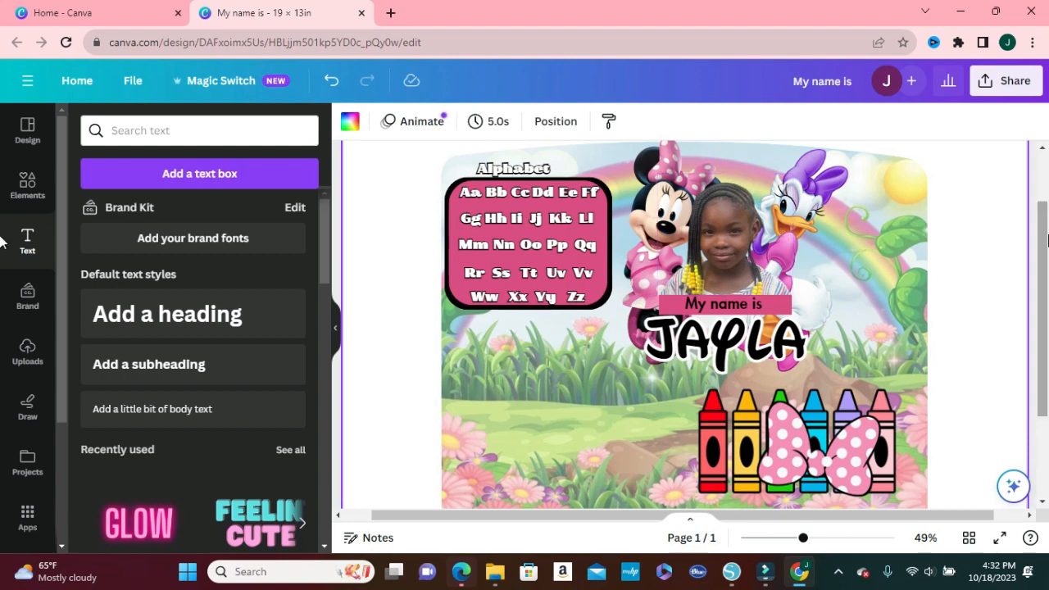
mouse_move(1046, 238)
left_mouse_down()
mouse_move(1046, 297)
mouse_move(1046, 238)
left_mouse_up()
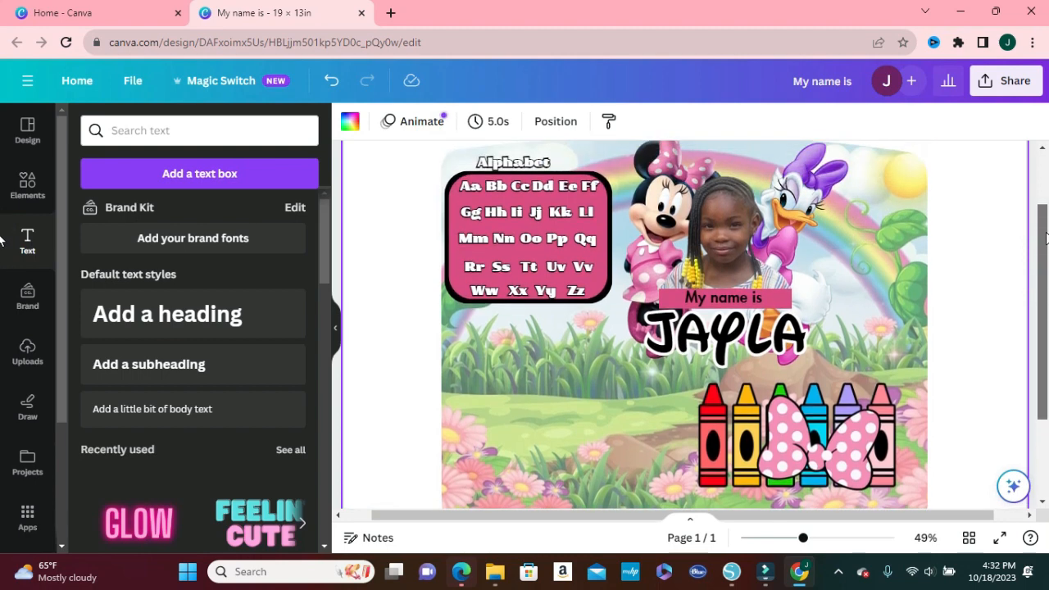
left_click_drag(1045, 237, 1045, 235)
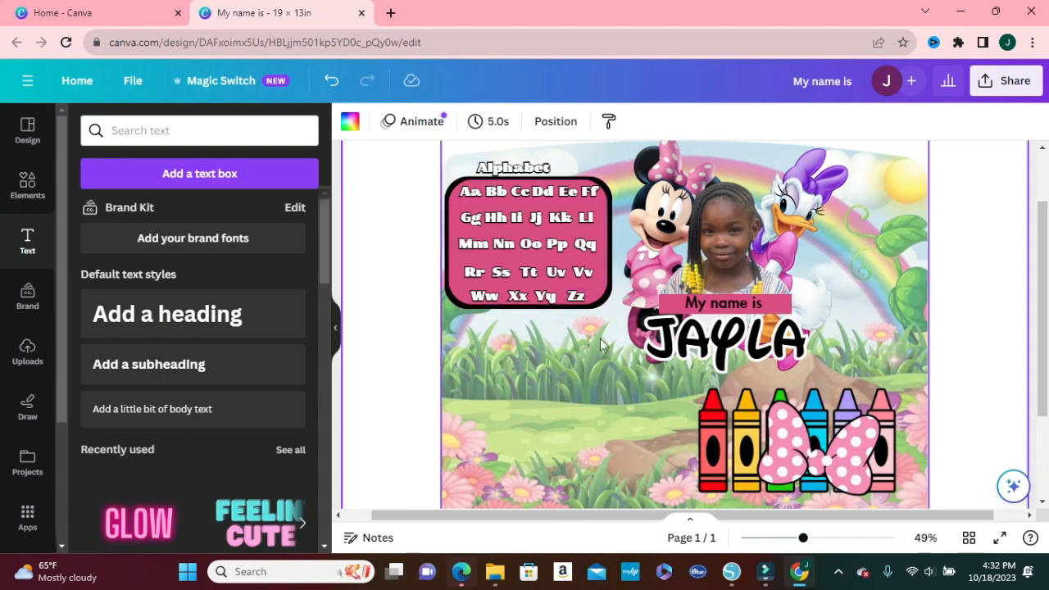
mouse_move(1047, 254)
left_mouse_down()
mouse_move(1046, 287)
mouse_move(1045, 266)
left_mouse_up()
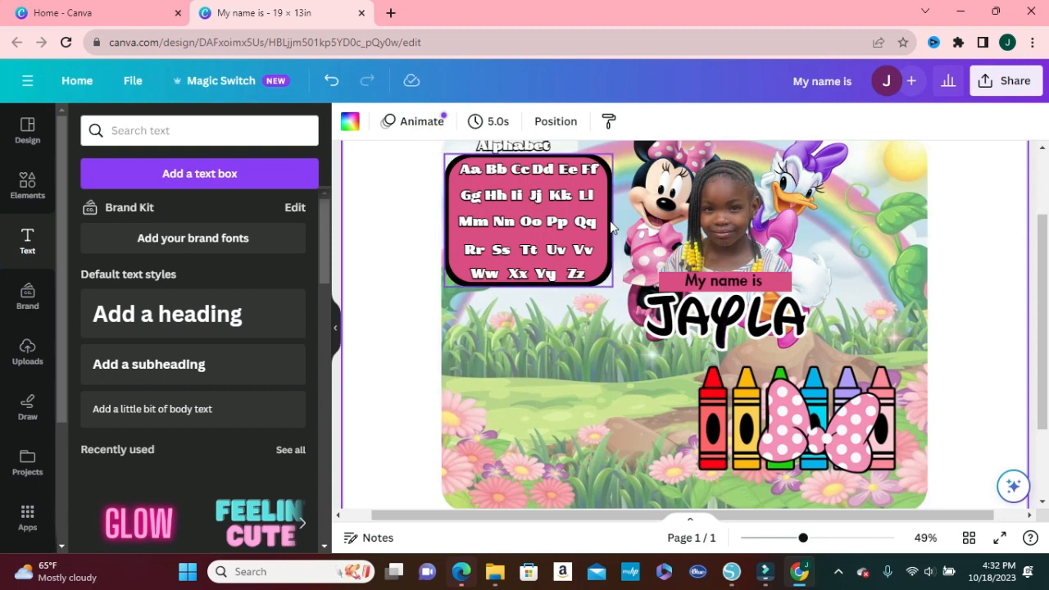
scroll(647, 283, "up", 2)
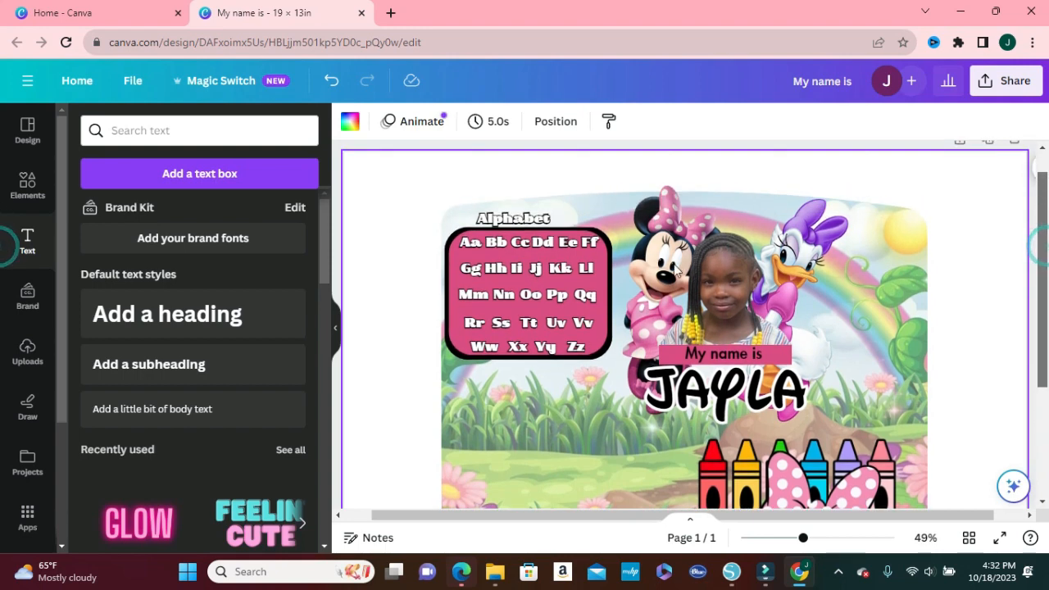
Duplicate the black rounded rectangle behind the alphabet panel and place the copy directly below that panel
left_click(609, 303)
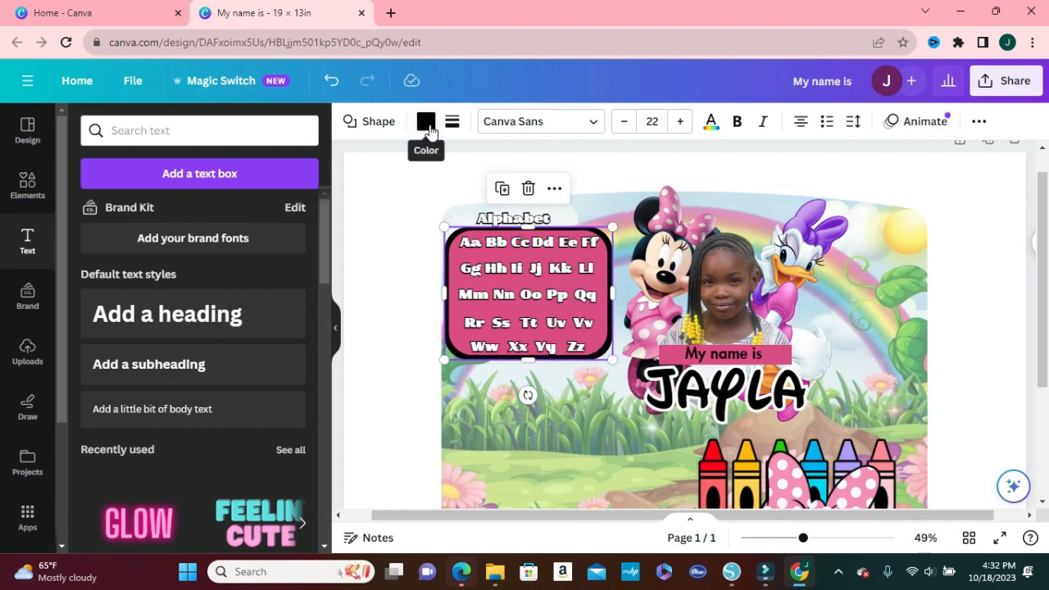
left_click(456, 262)
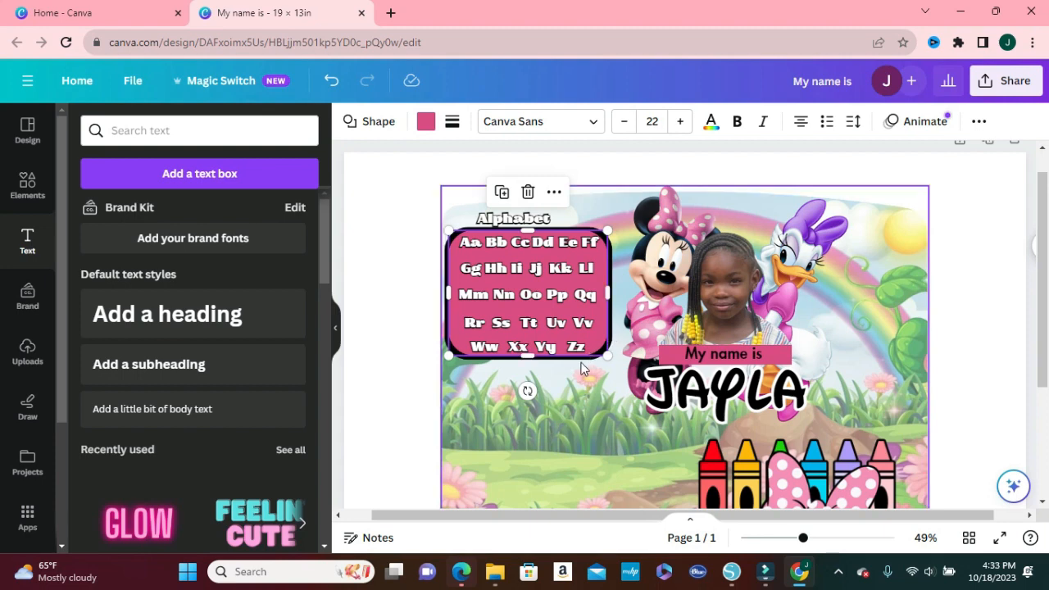
left_click(596, 397)
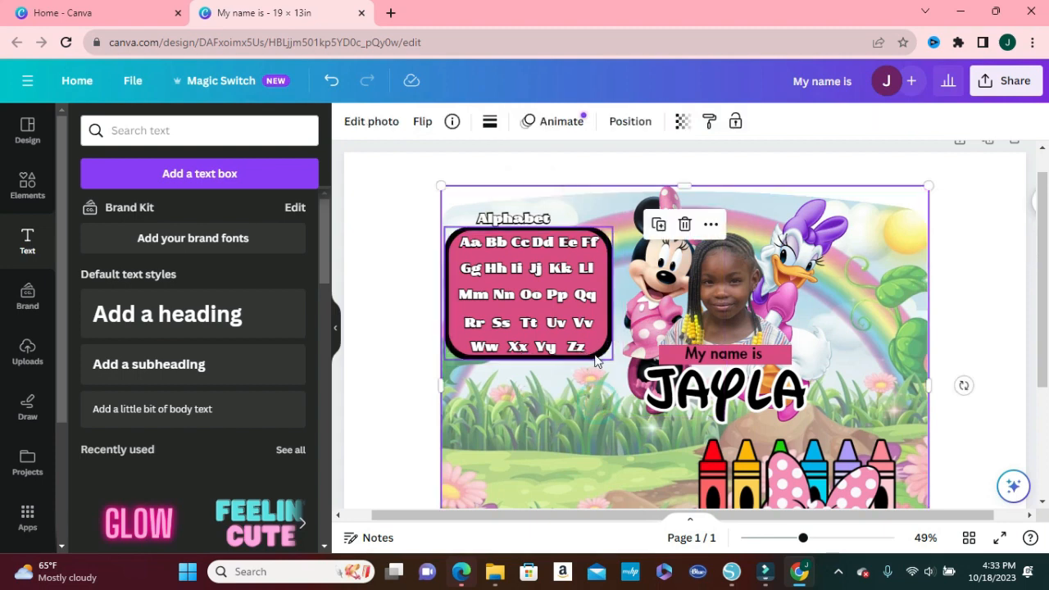
left_click(596, 357)
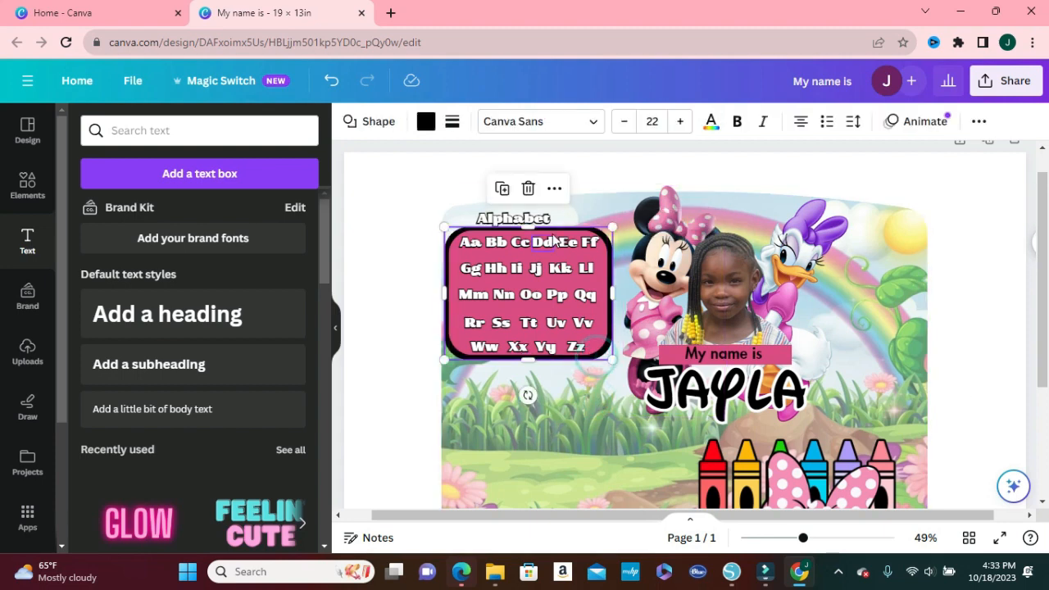
left_click(501, 190)
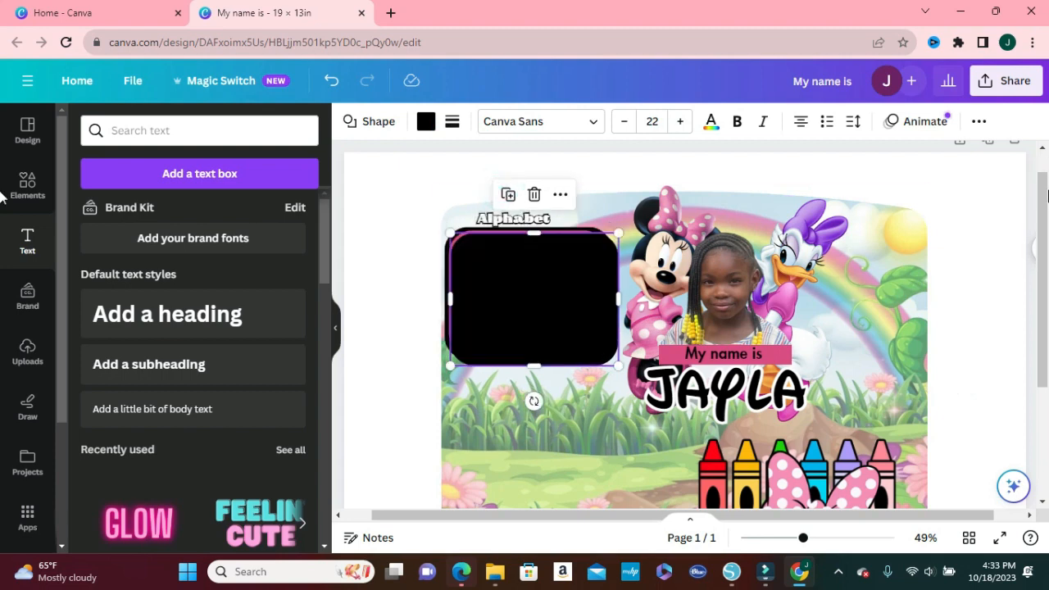
left_click_drag(1046, 209, 1045, 270)
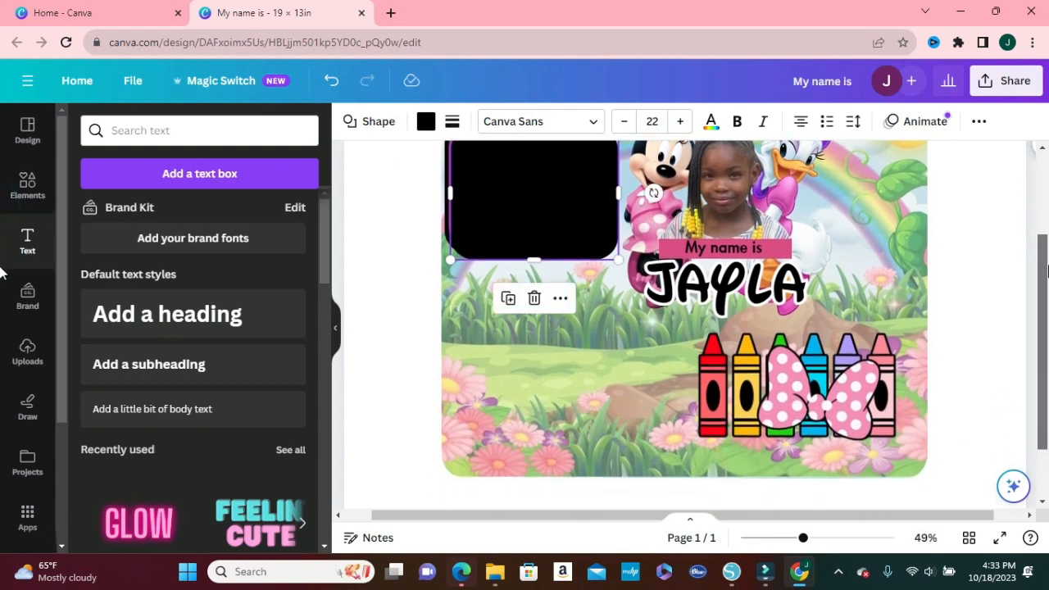
left_click_drag(529, 192, 523, 310)
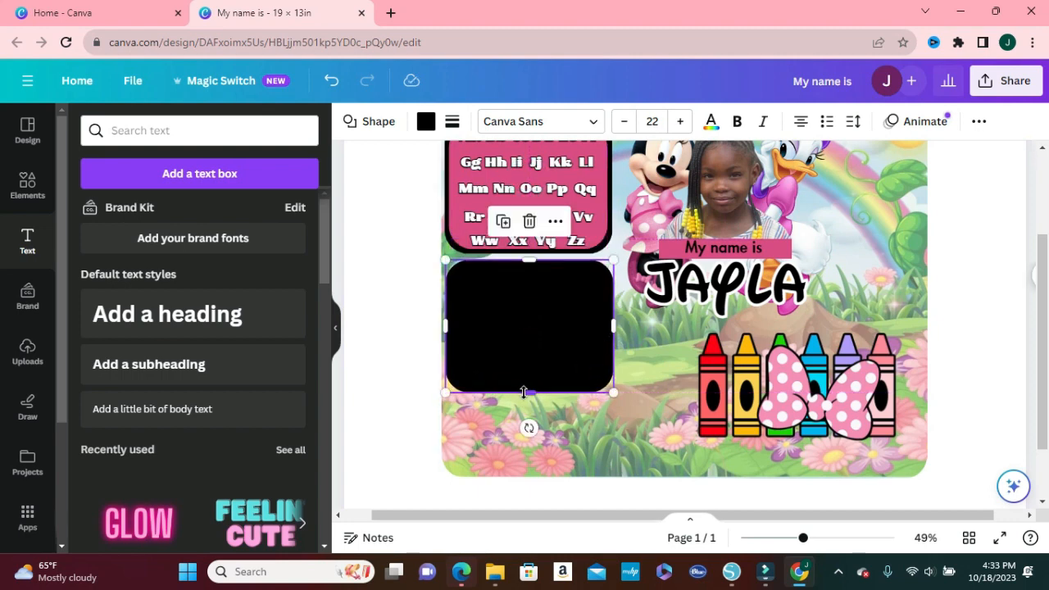
Stretch the copied black rectangle down to the background's lower edge and lower its top edge to leave a gap under the alphabet panel
left_click_drag(528, 393, 534, 475)
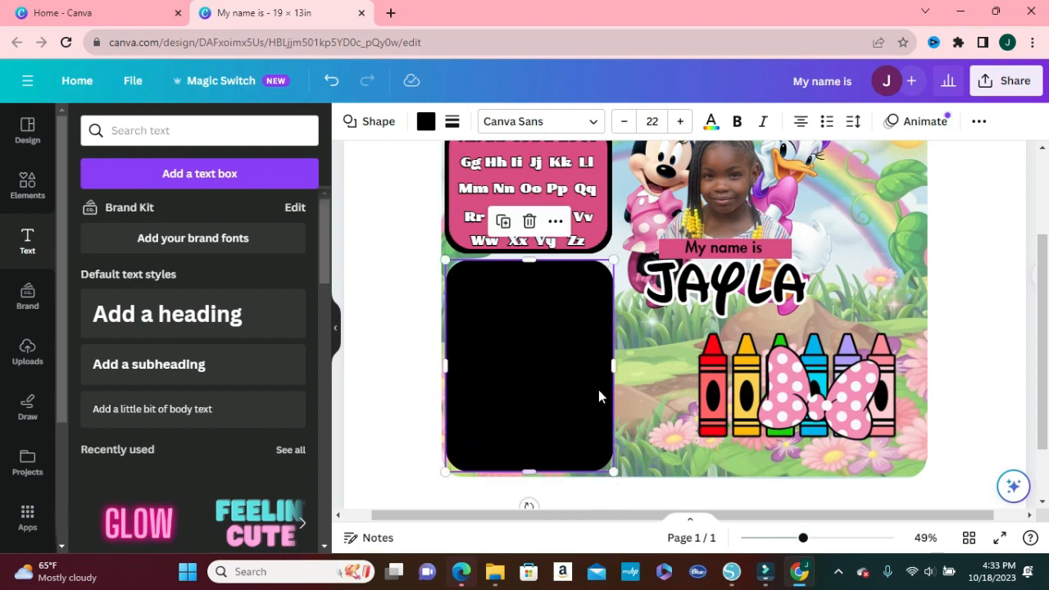
left_click_drag(576, 381, 580, 376)
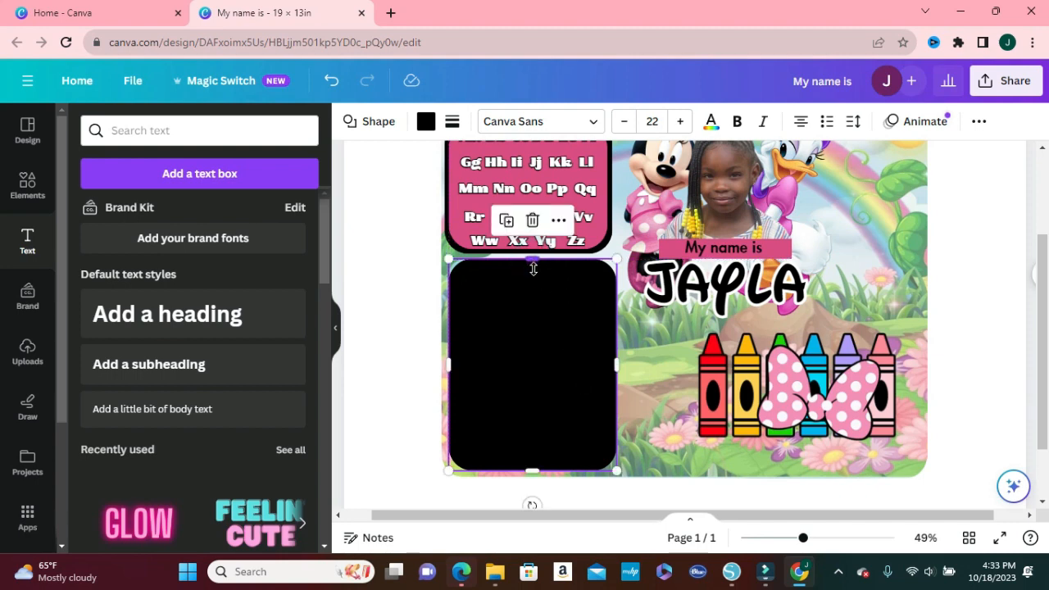
left_click_drag(532, 260, 531, 272)
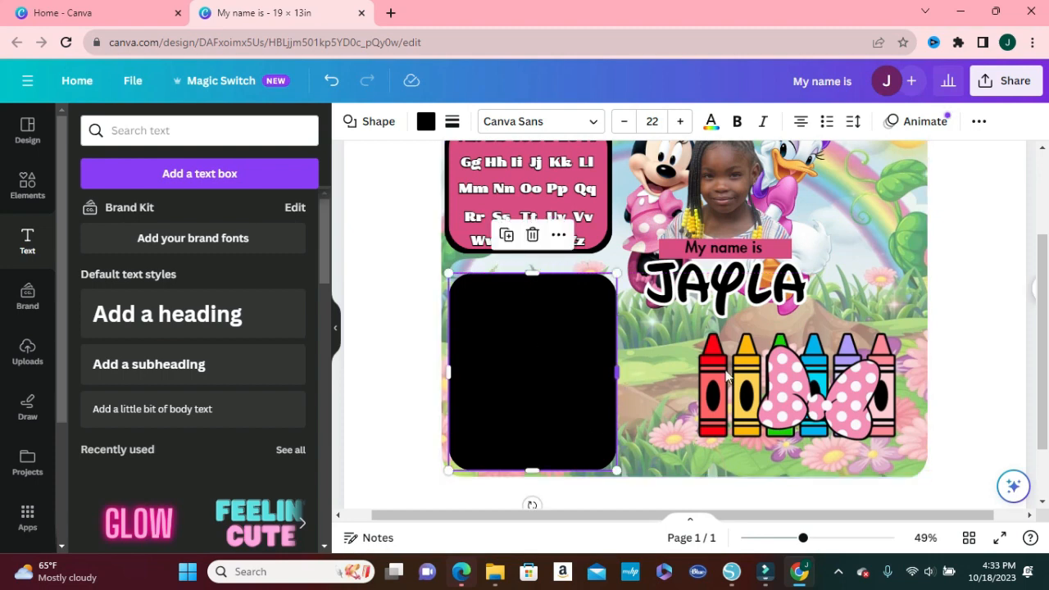
Add a heading to the page with the text "Months of the year"
scroll(1041, 328, "down", 1)
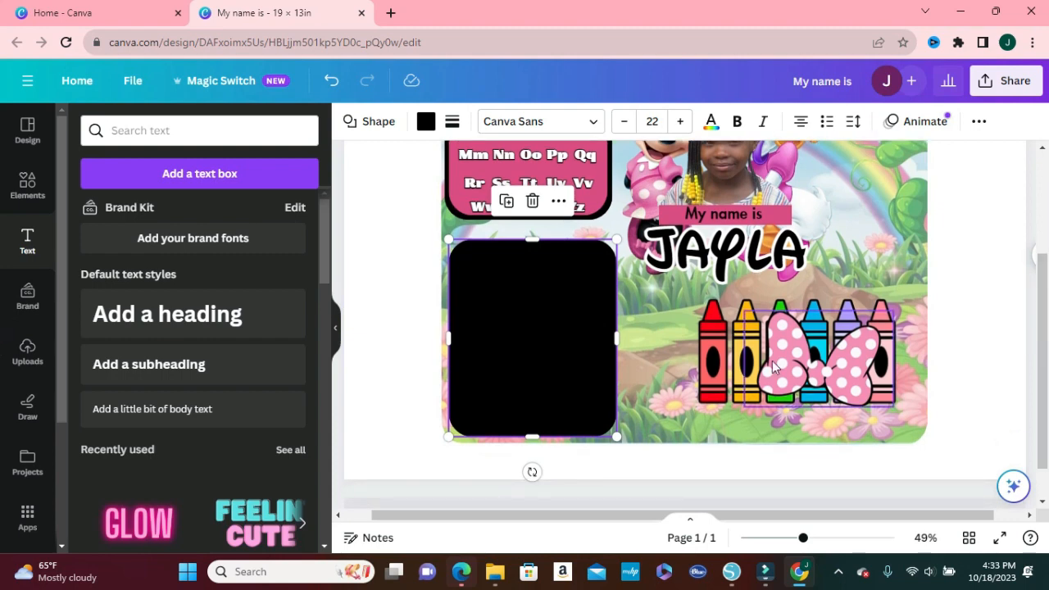
left_click_drag(1044, 319, 1046, 296)
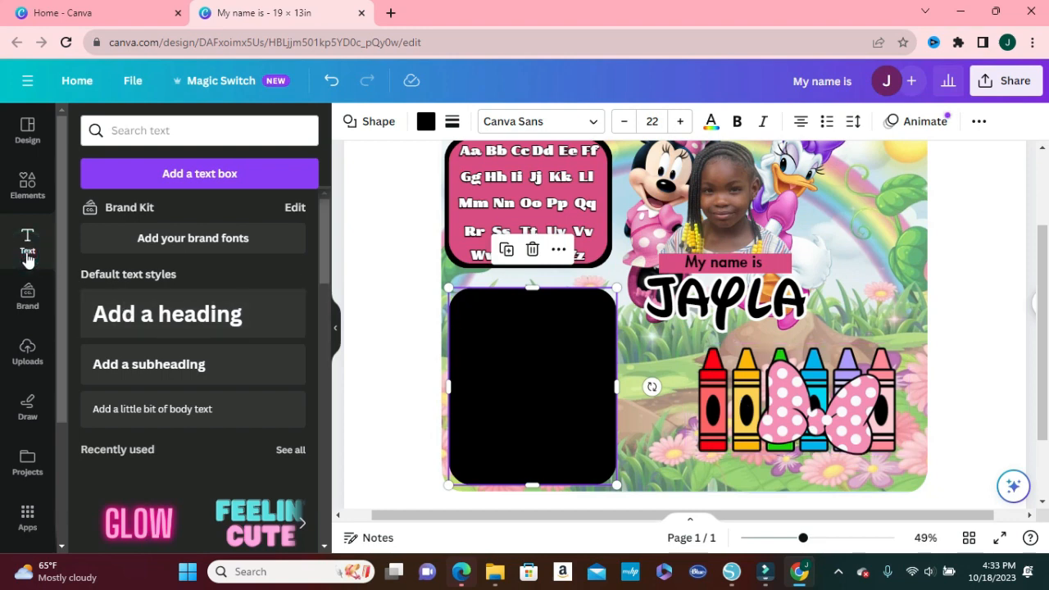
left_click(156, 315)
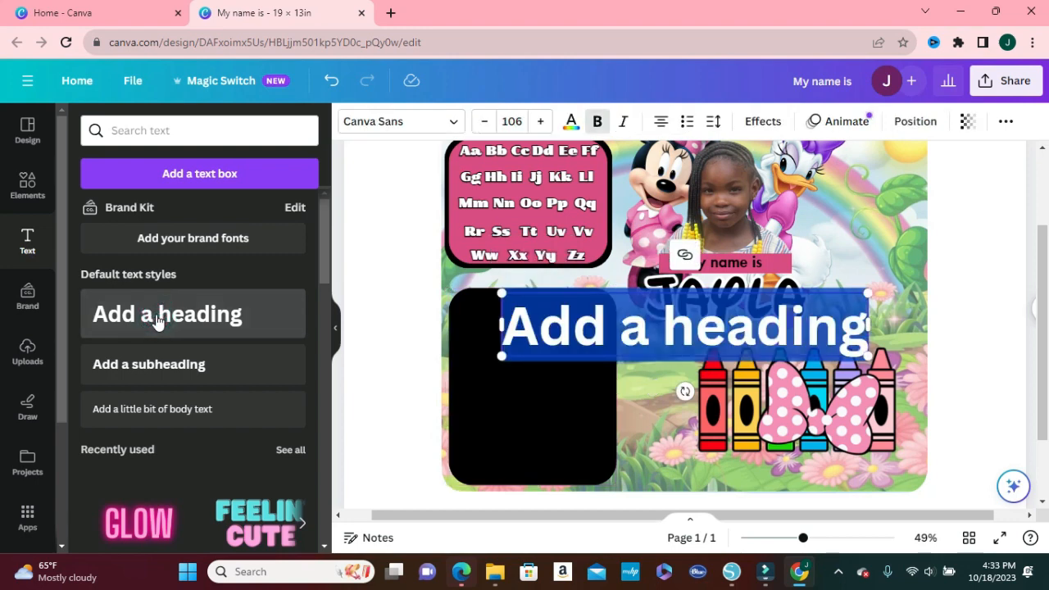
type("Month")
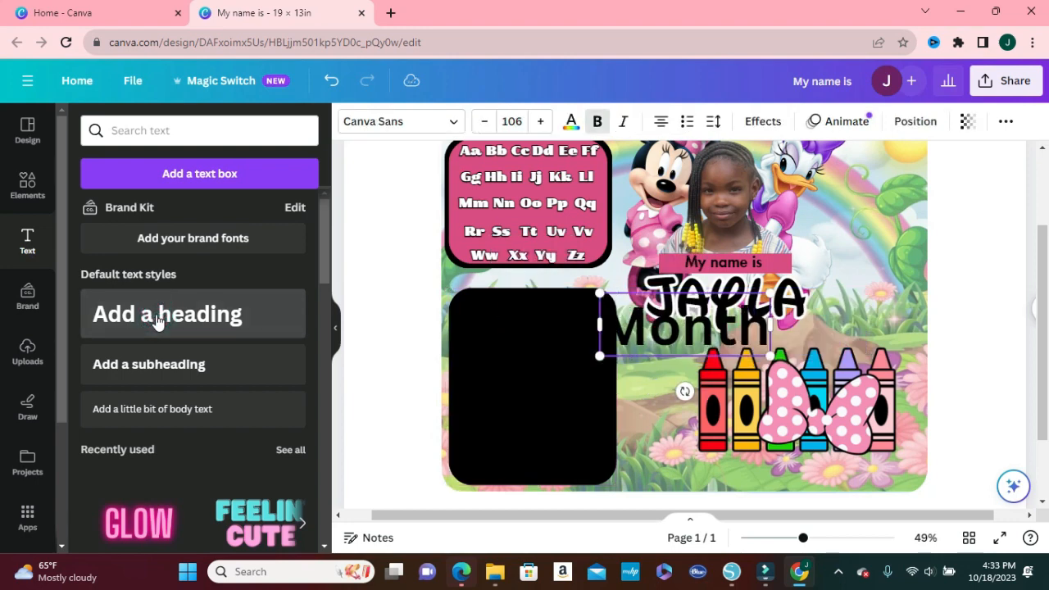
type("s")
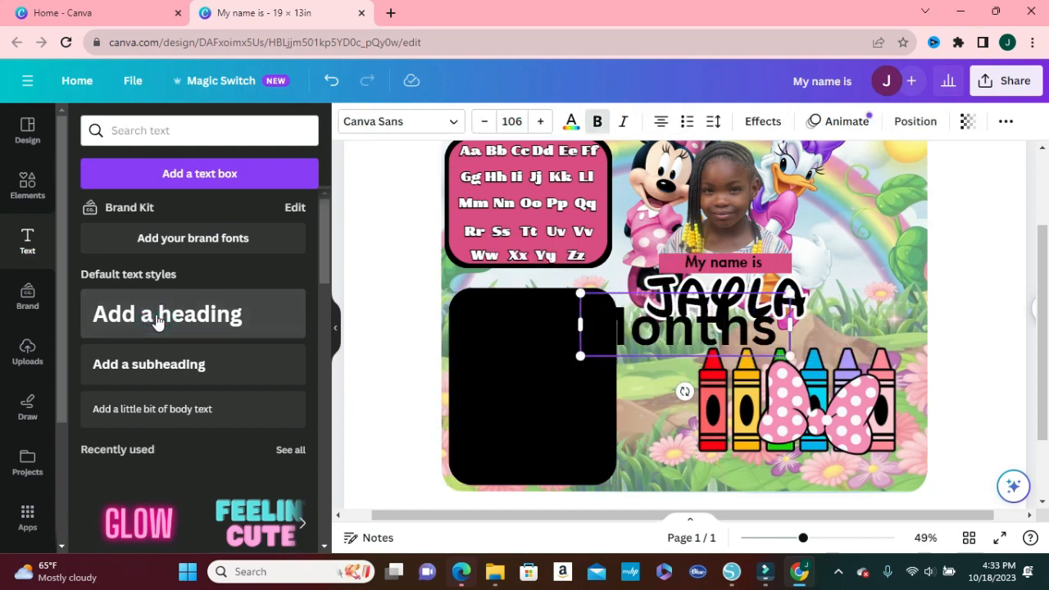
type(" of the year")
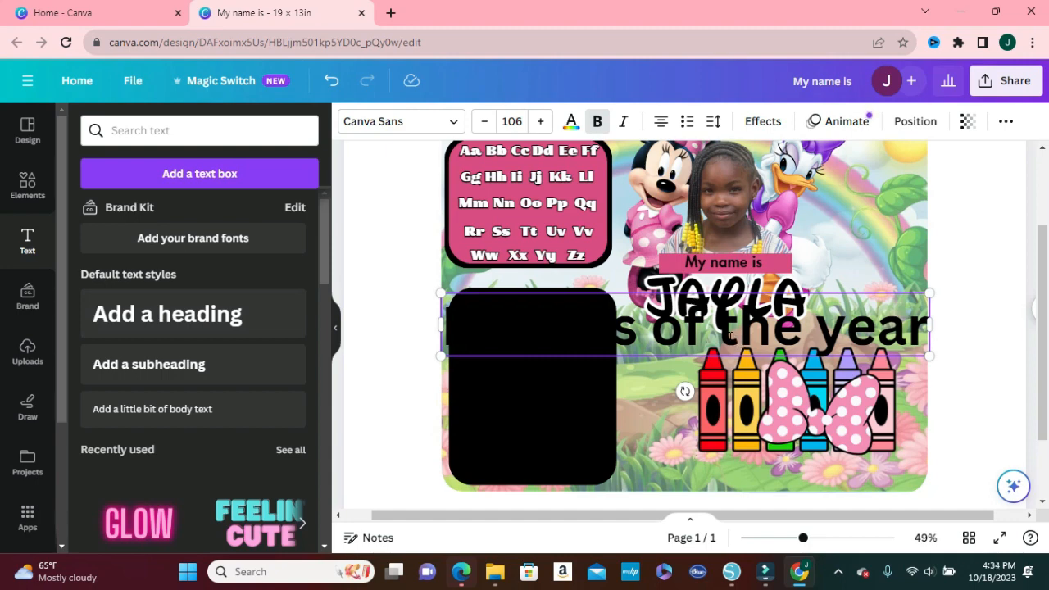
Capitalise the last two words of the heading so it reads "Months of The Year"
key("BackSpace")
type("T")
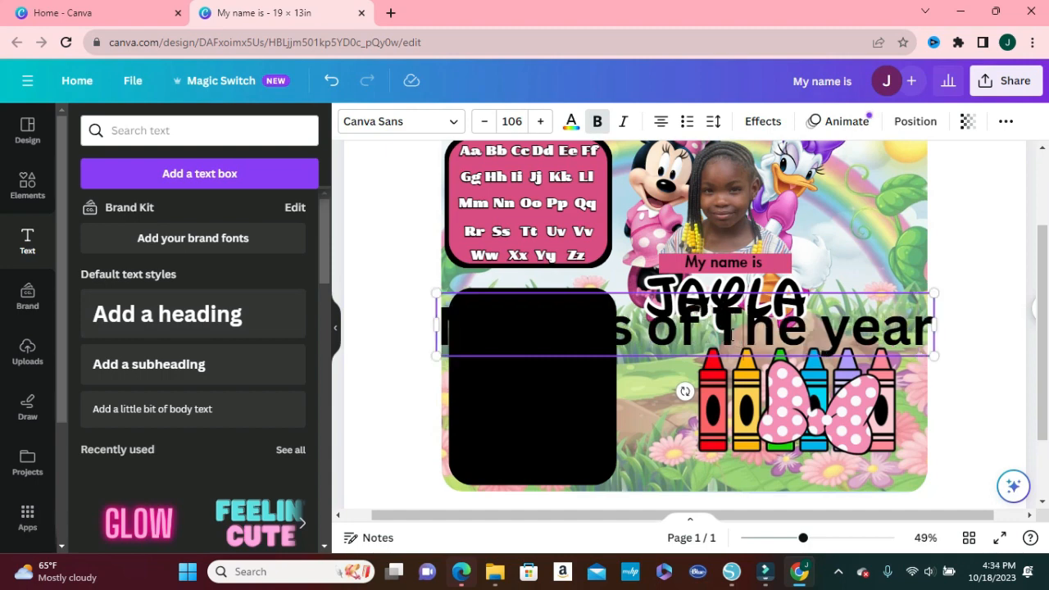
left_click(834, 336)
key("BackSpace")
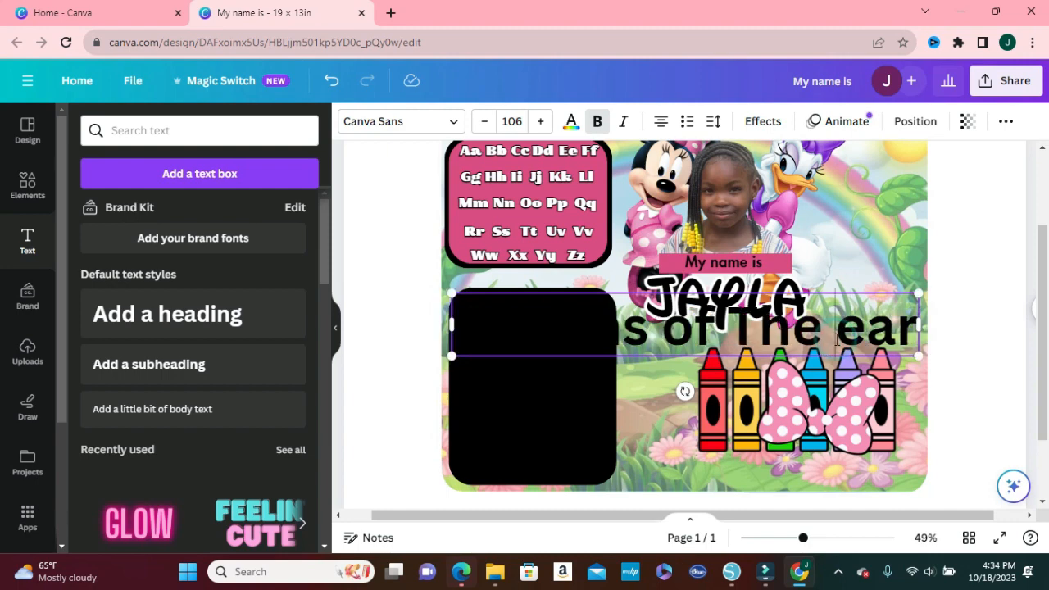
type("Y")
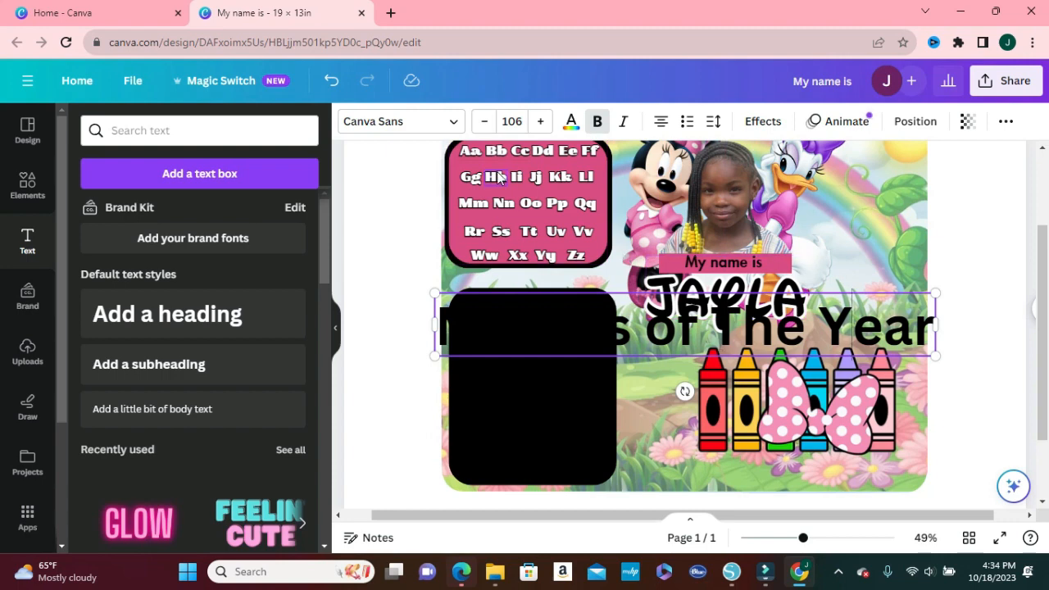
Change the "Months of The Year" heading's text colour to white (#ffffff)
left_click(572, 123)
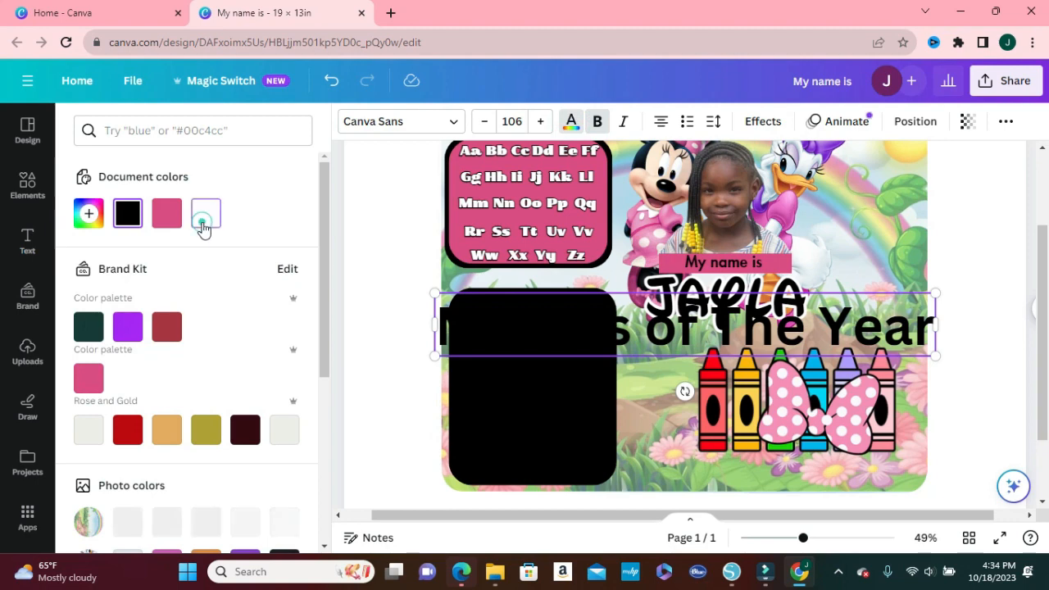
left_click(205, 215)
left_click(644, 435)
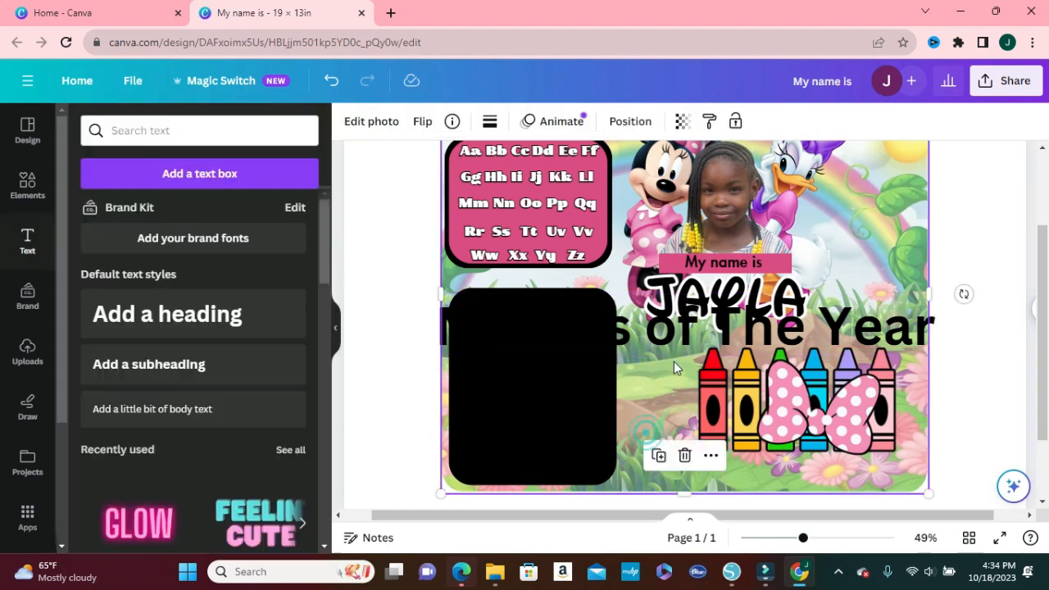
left_click(665, 336)
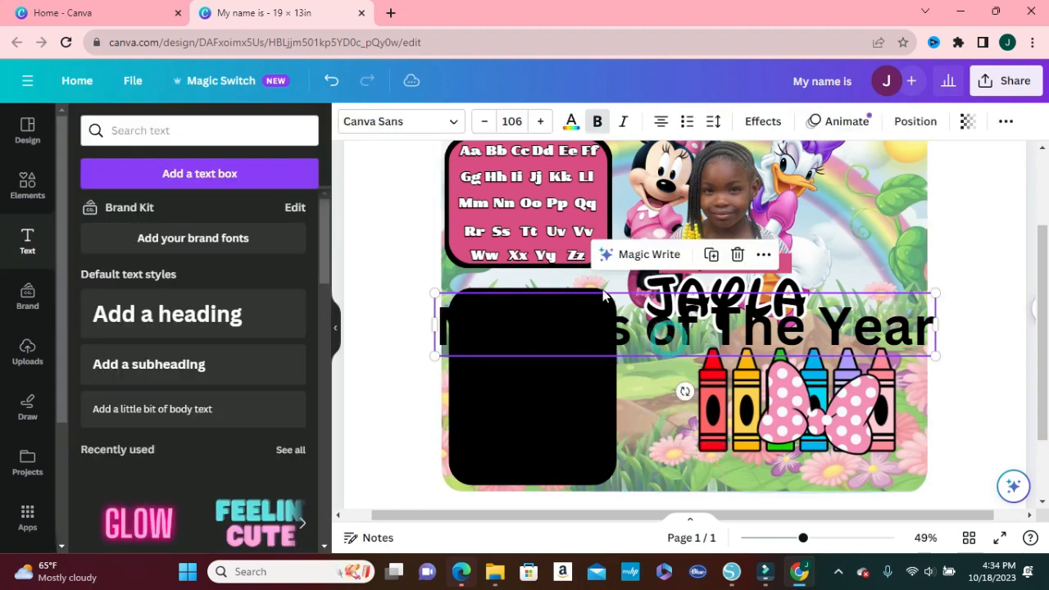
left_click(571, 122)
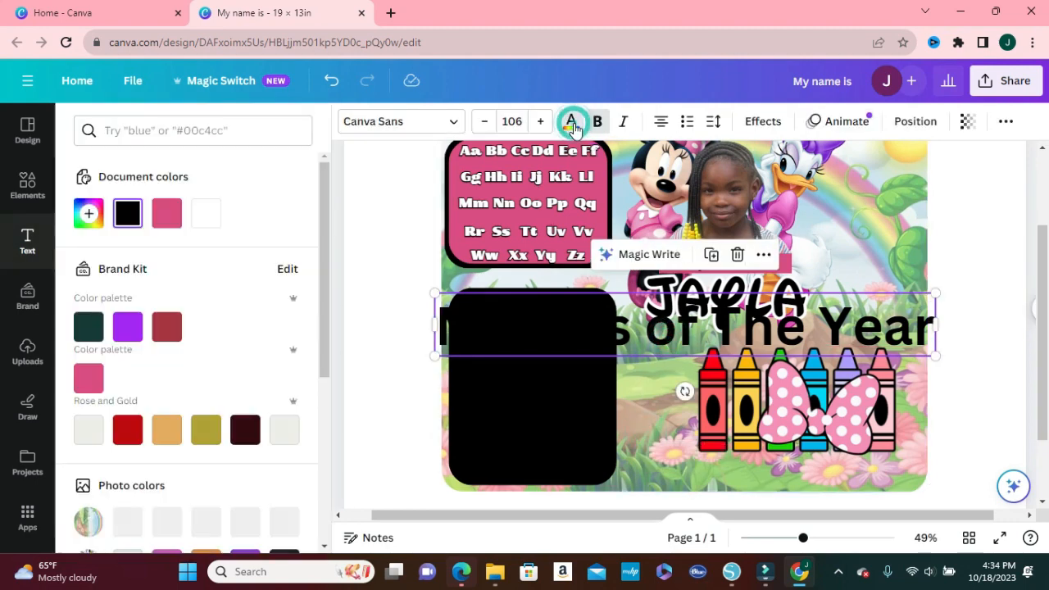
left_click(206, 215)
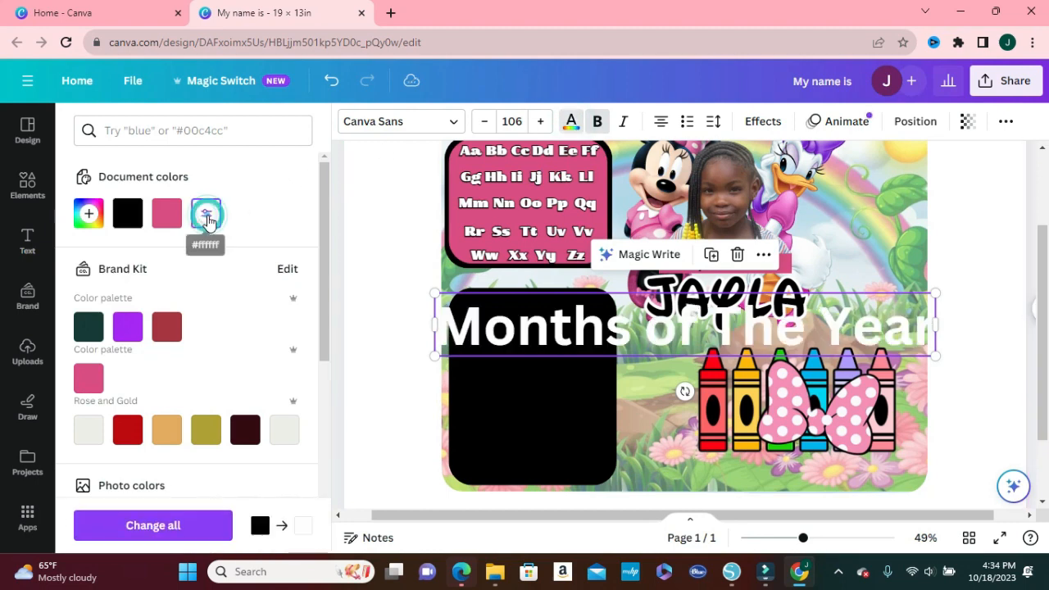
Set the heading's font to Waldemar, scale it down to about size 39, and move it into the gap under the alphabet panel
left_click(451, 122)
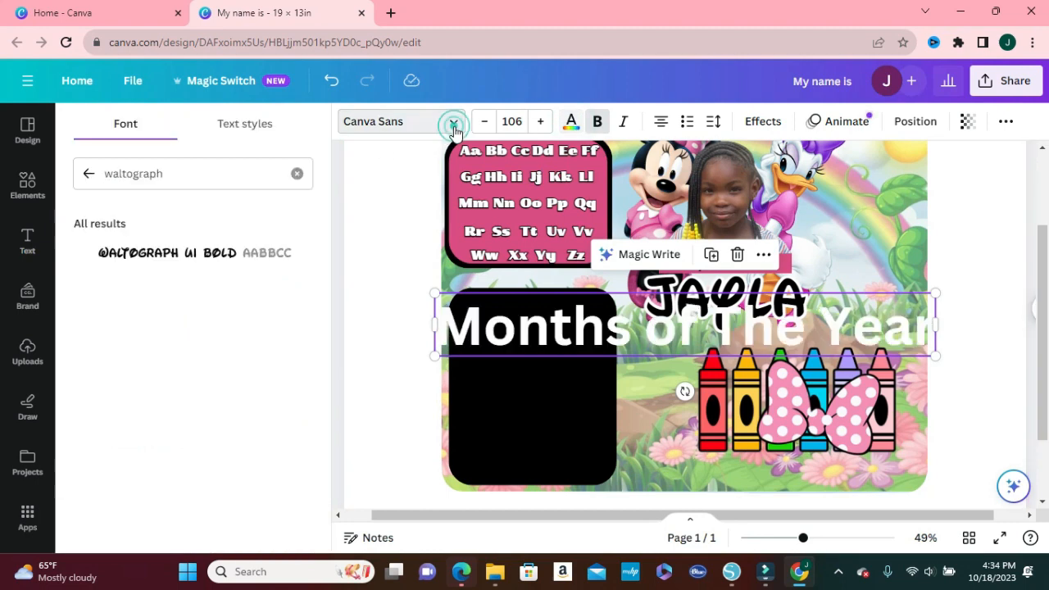
left_click(90, 175)
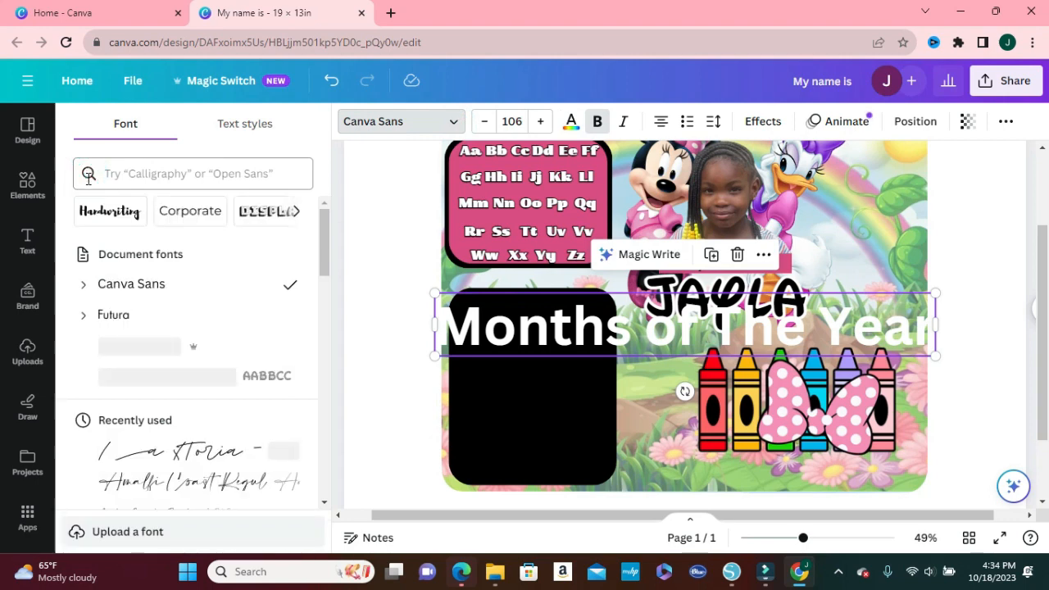
left_click(157, 349)
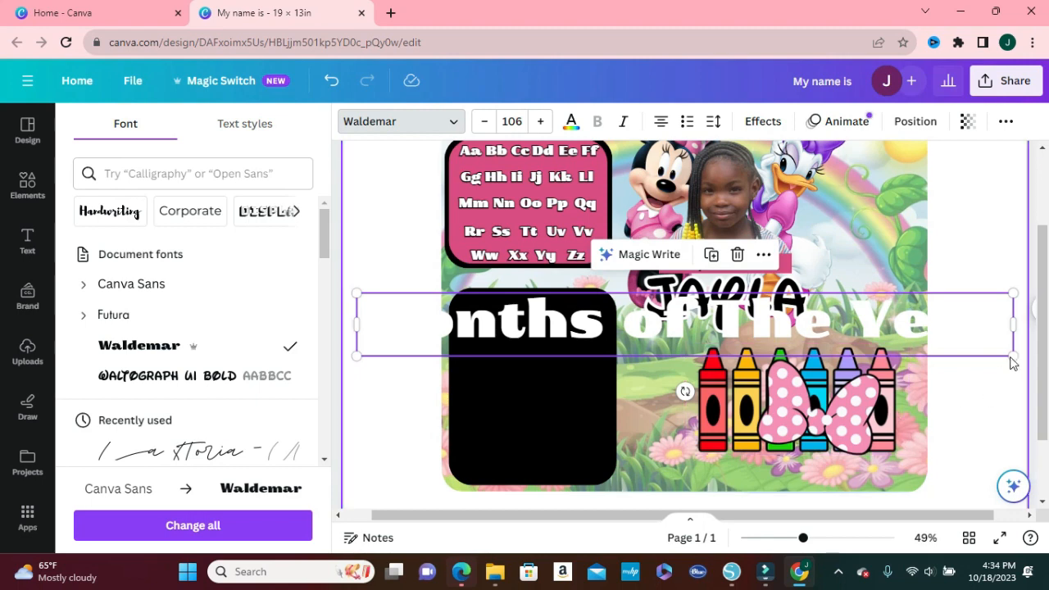
left_click_drag(1013, 354, 594, 338)
left_click_drag(513, 308, 589, 284)
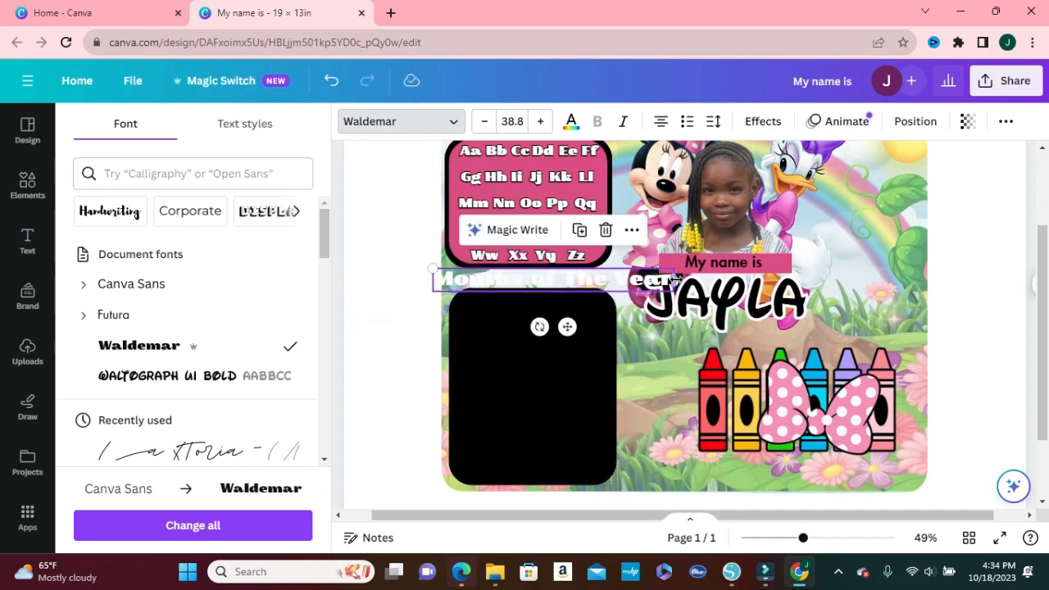
Apply an Outline effect to the "Months of The Year" heading in black with a thickness of 152
left_click(761, 123)
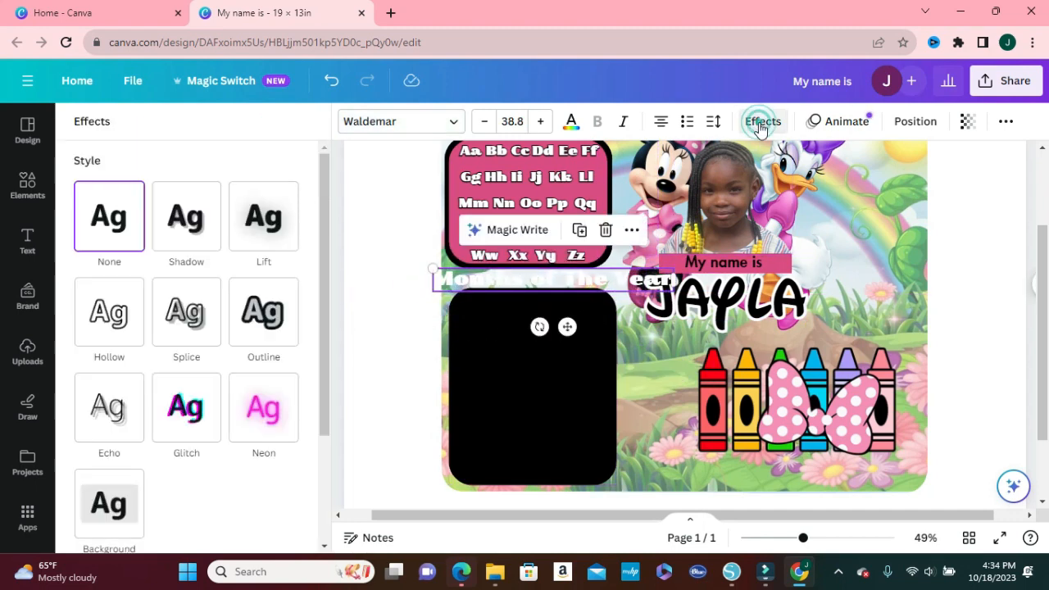
left_click(275, 311)
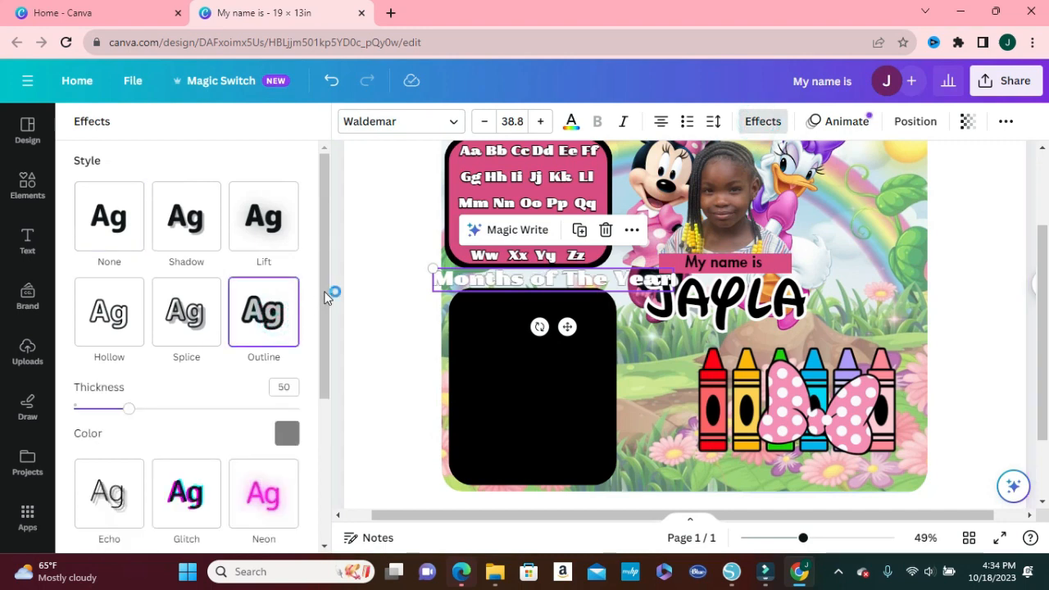
left_click_drag(326, 291, 326, 338)
left_click(283, 360)
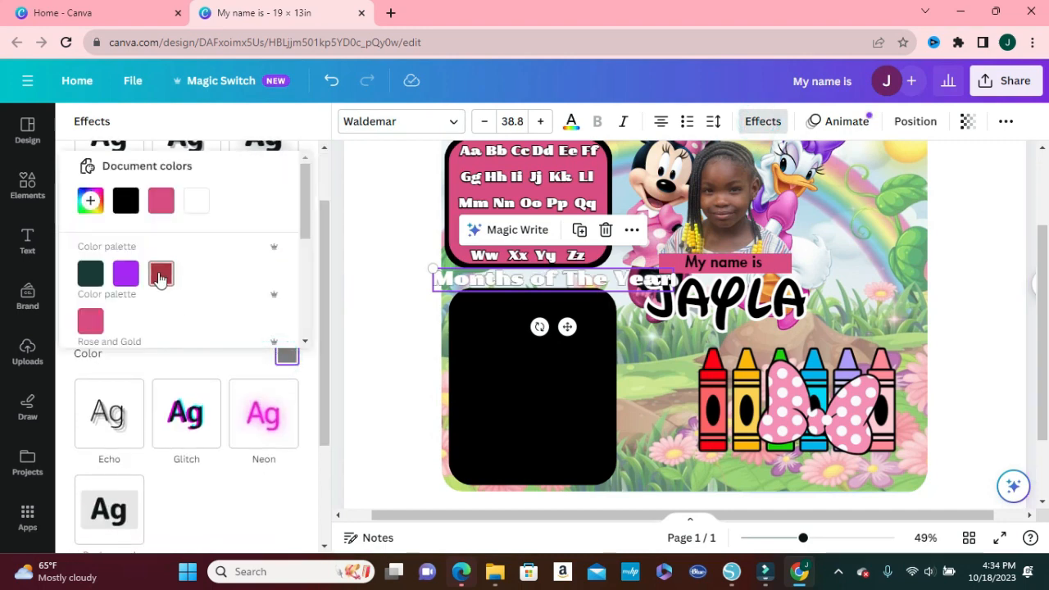
left_click(127, 207)
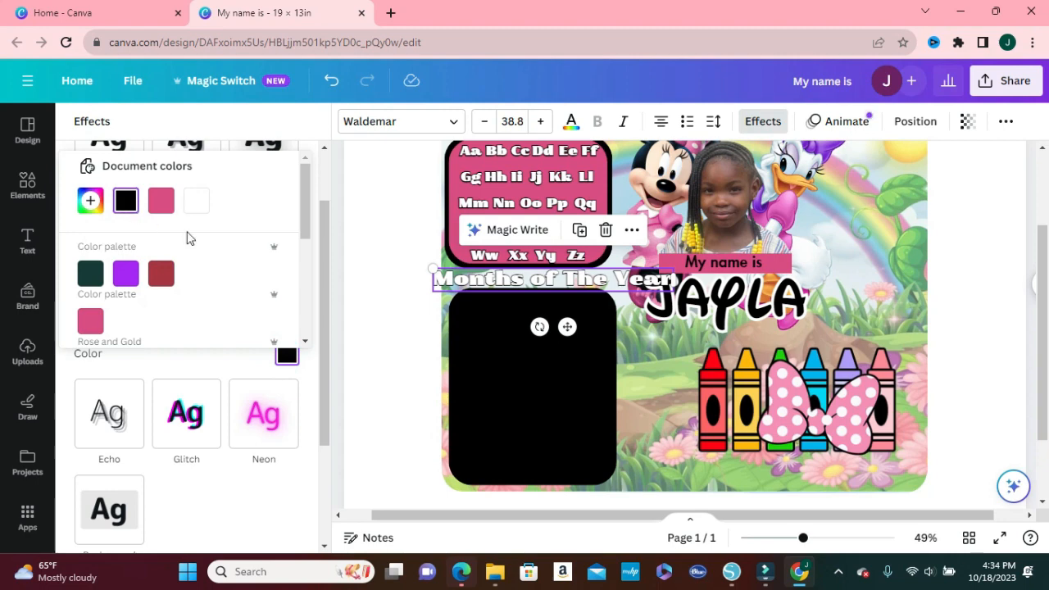
left_click_drag(320, 243, 326, 221)
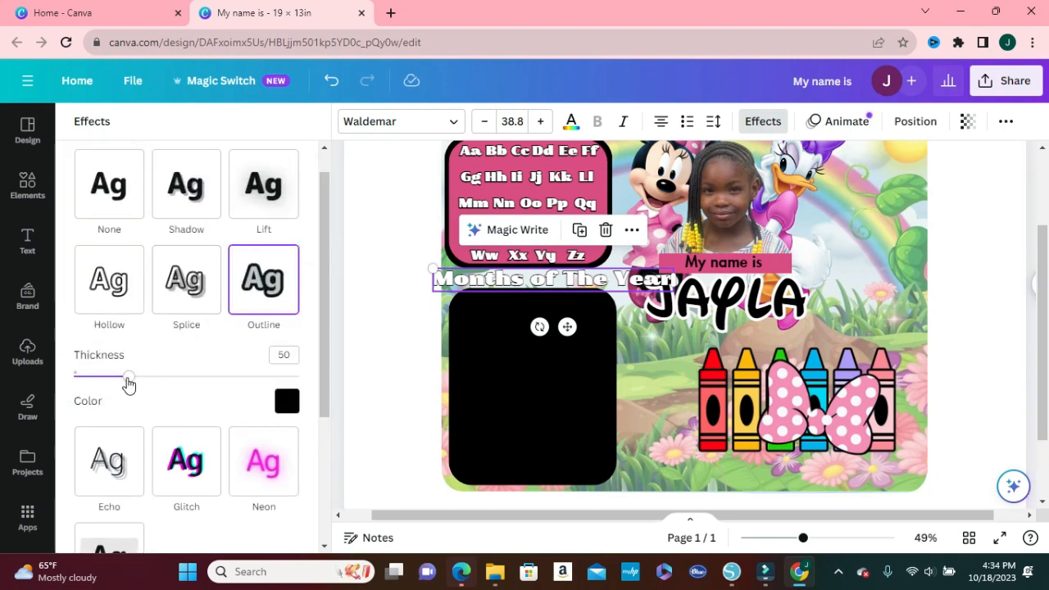
left_click_drag(129, 382, 248, 383)
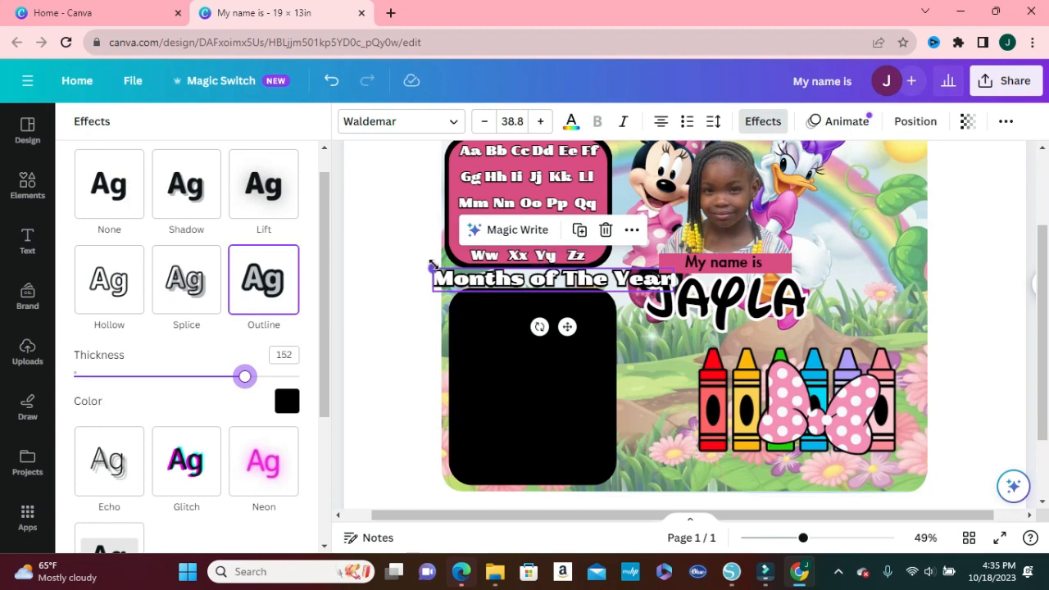
Shrink the outlined heading to about size 28 and position it directly above the lower black rectangle
left_click_drag(432, 269, 498, 276)
left_click_drag(604, 281, 556, 280)
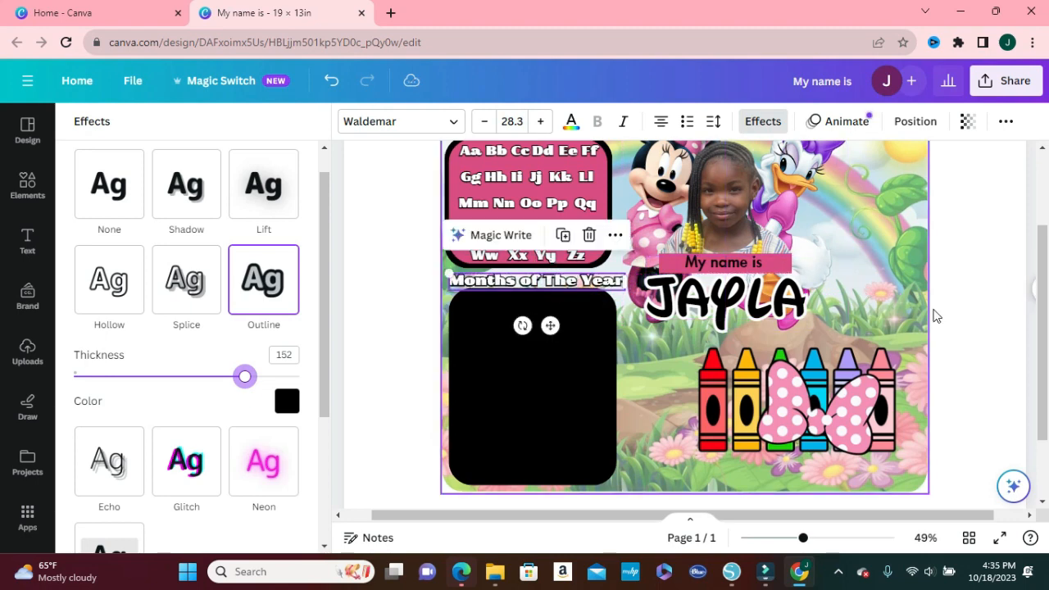
left_click(969, 328)
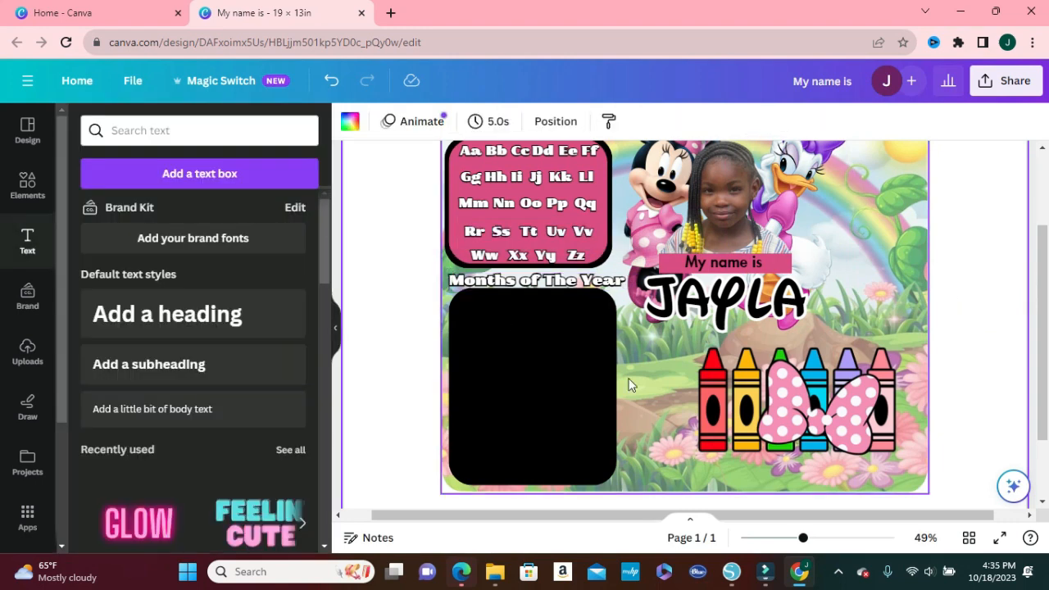
Duplicate the alphabet panel's pink rounded rectangle onto the lower black rectangle and stretch it down, leaving an even black border
left_click(595, 253)
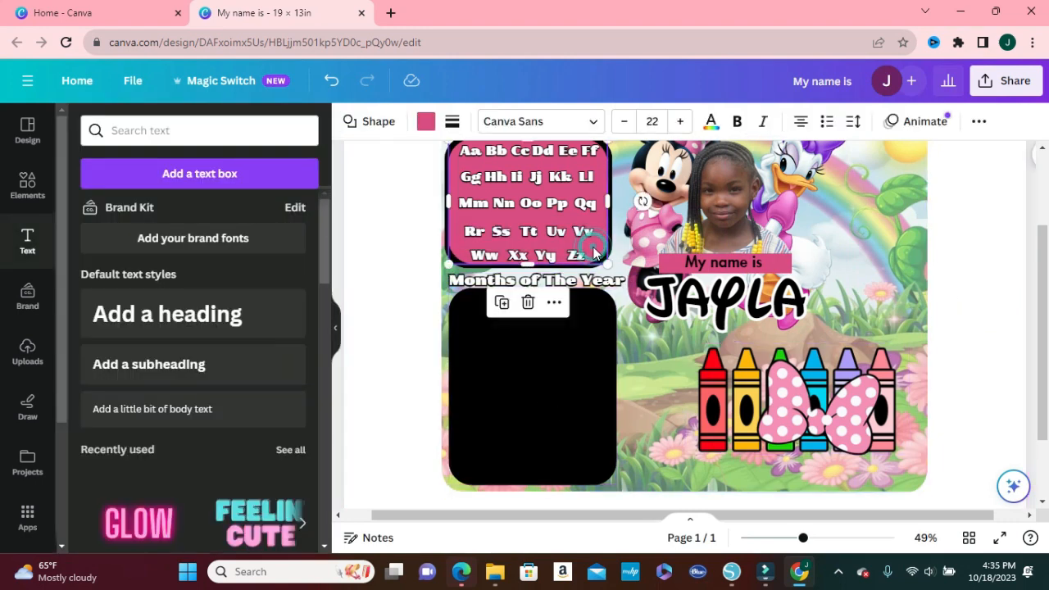
left_click(503, 303)
left_click_drag(531, 208, 529, 350)
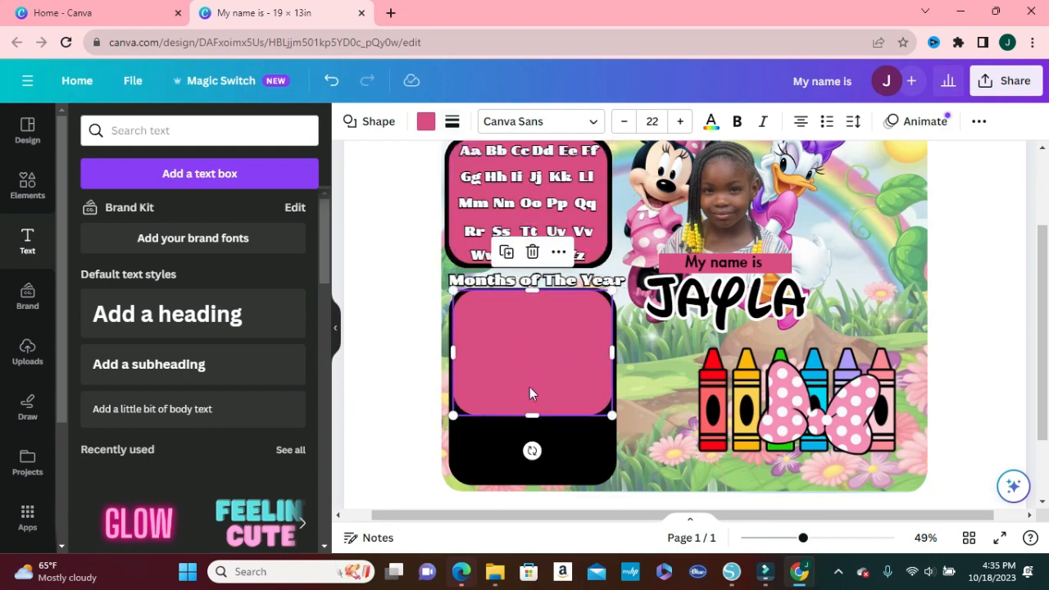
left_click_drag(528, 416, 527, 480)
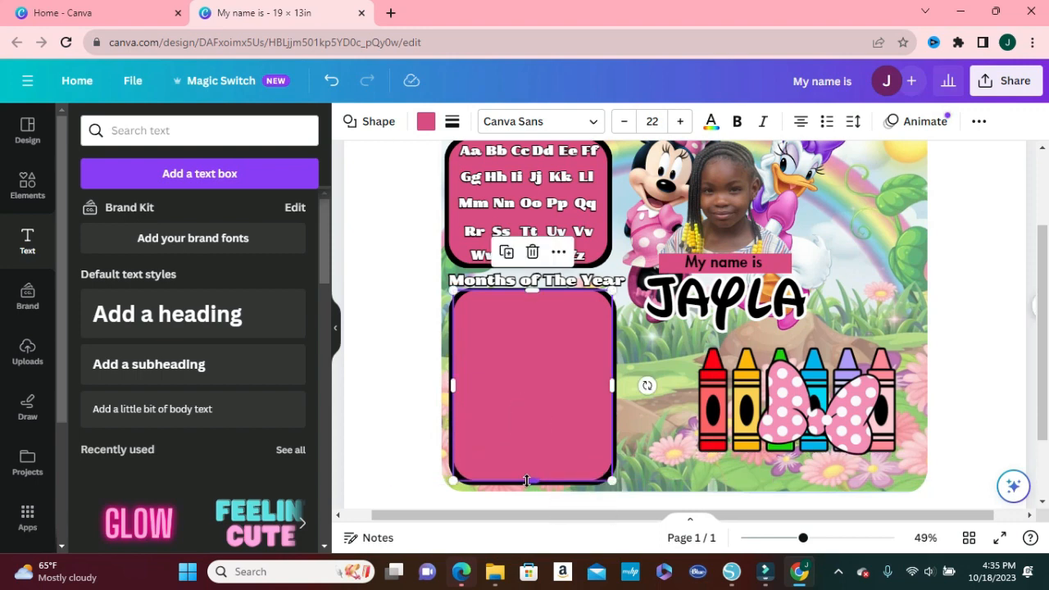
left_click(963, 363)
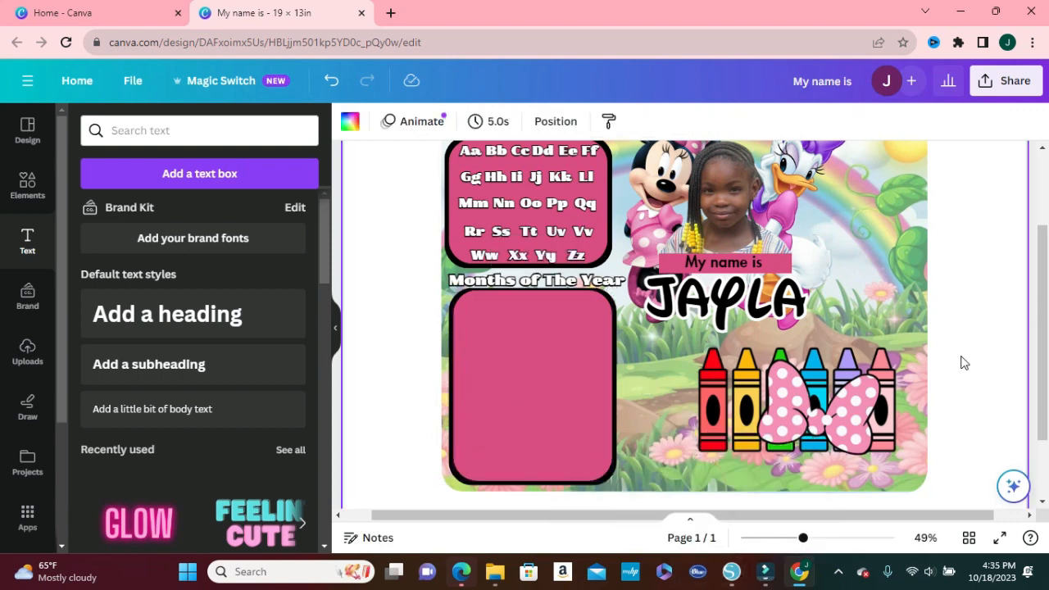
Widen the "Months of The Year" text box slightly so the heading shifts a little to the right
left_click(607, 282)
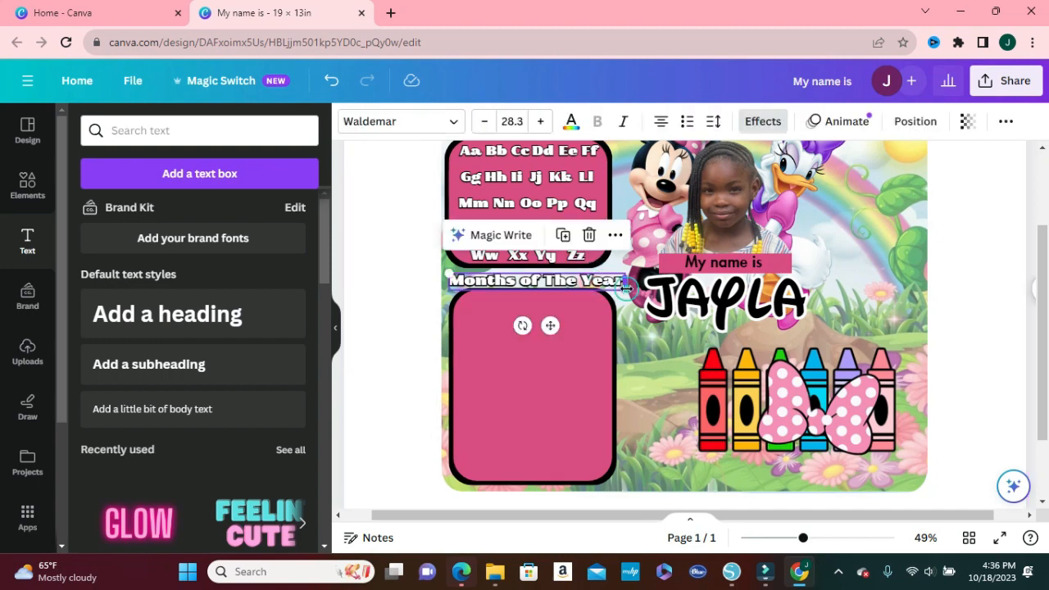
left_click_drag(625, 285, 630, 284)
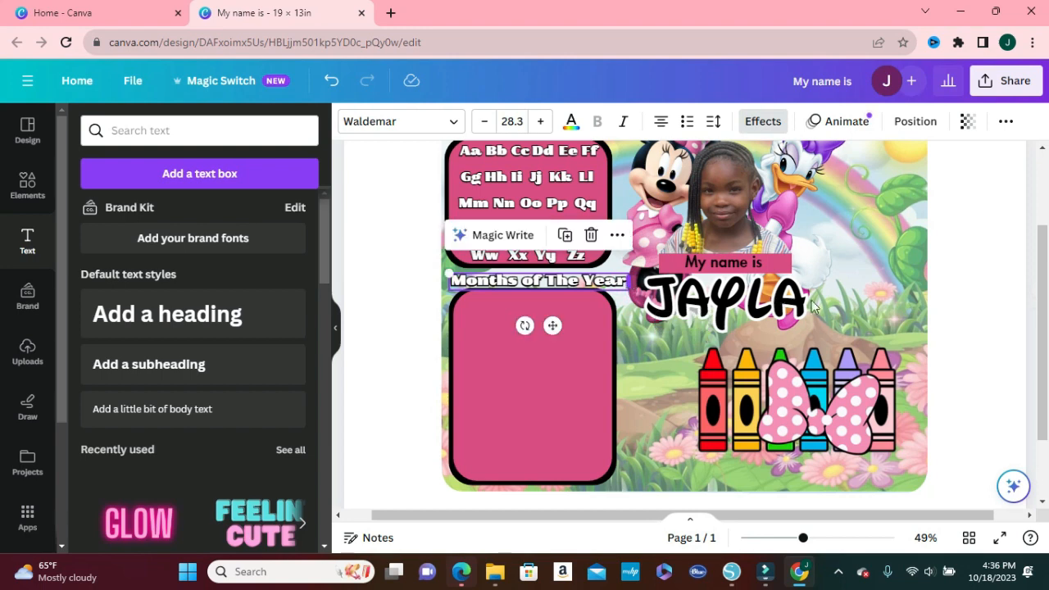
left_click(983, 305)
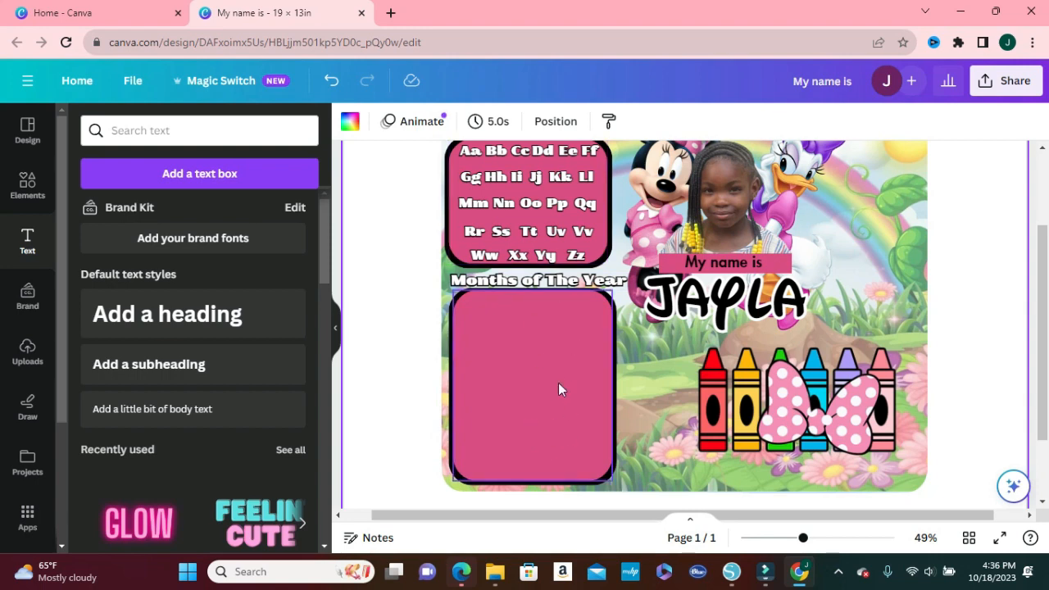
Duplicate the lower pink rectangle and reduce the copy's height to a thin strip near the panel's upper edge
left_click(27, 187)
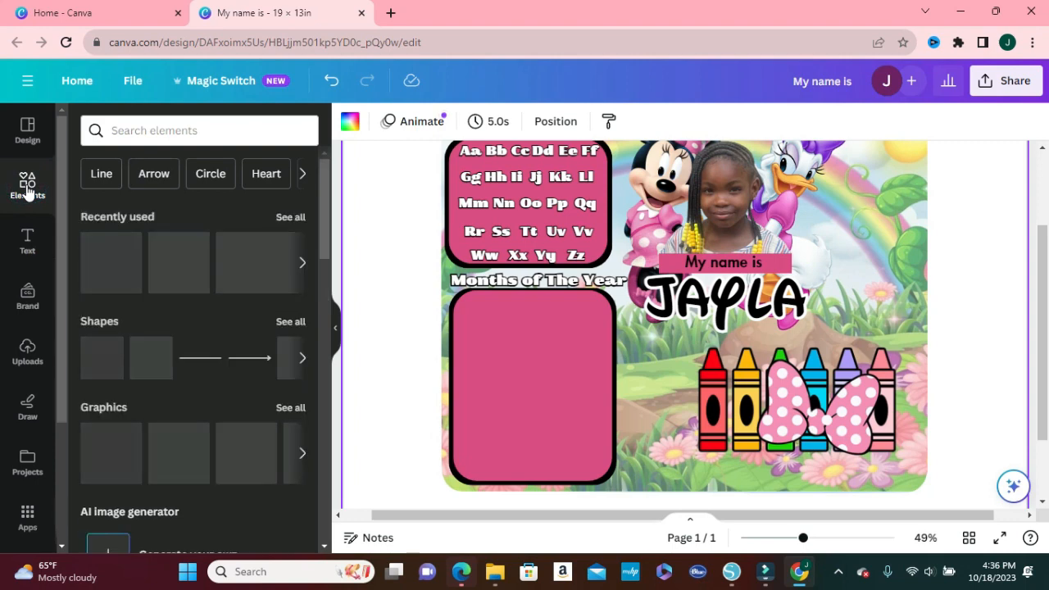
left_click(510, 369)
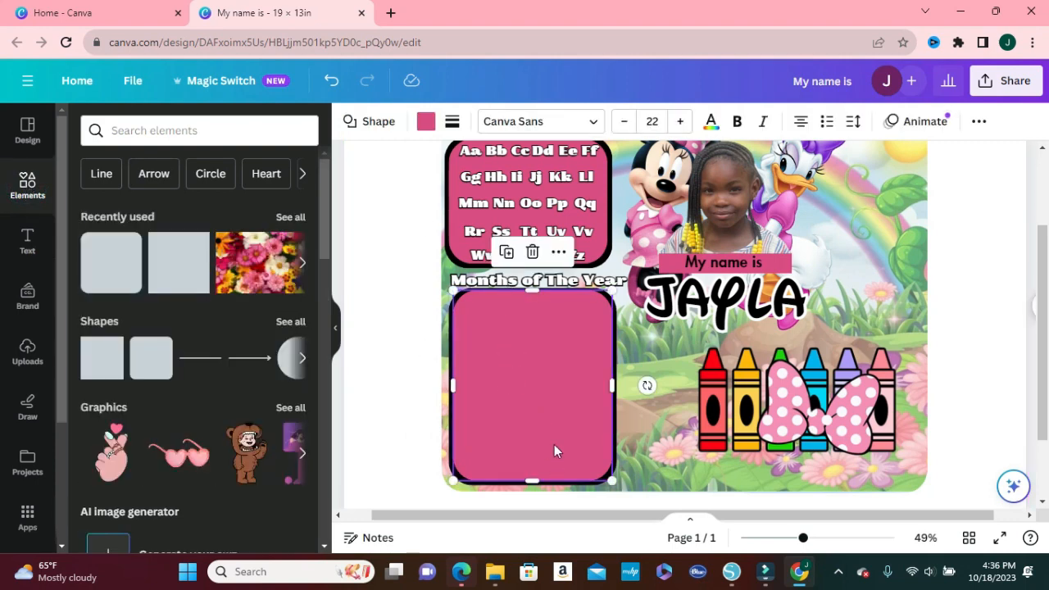
left_click(505, 254)
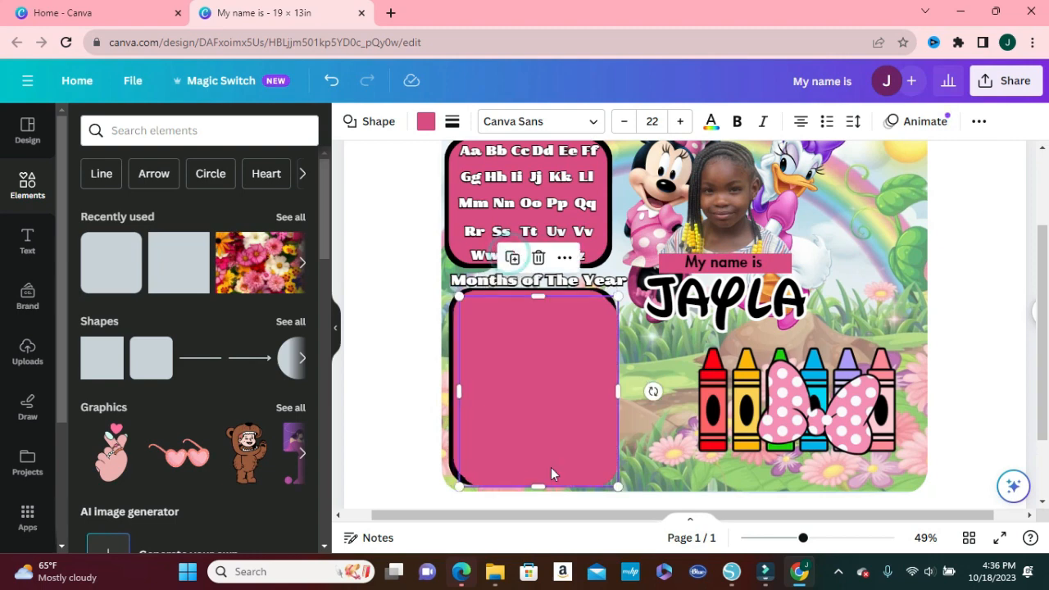
left_click_drag(536, 487, 536, 312)
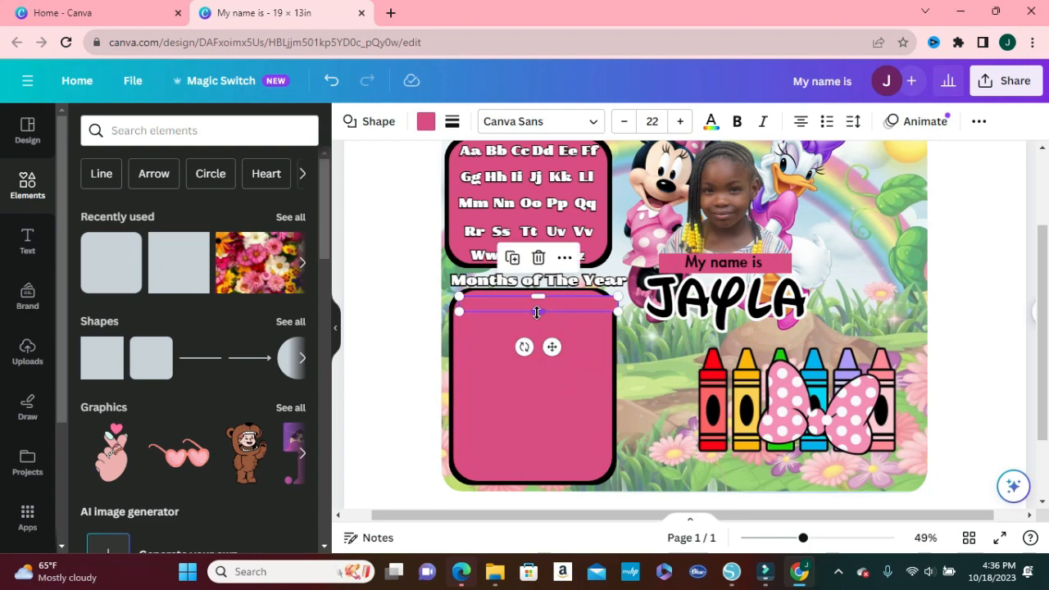
Recolour the thin strip with a new, more saturated pink, #ED0560
left_click(426, 122)
mouse_move(324, 249)
left_mouse_down()
mouse_move(322, 435)
mouse_move(322, 242)
left_mouse_up()
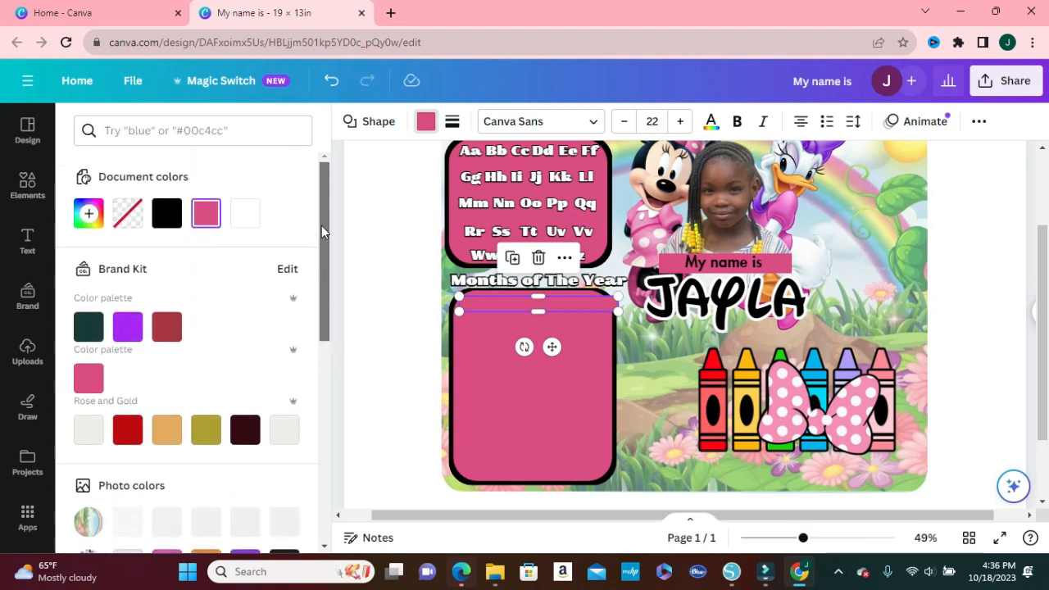
left_click(89, 215)
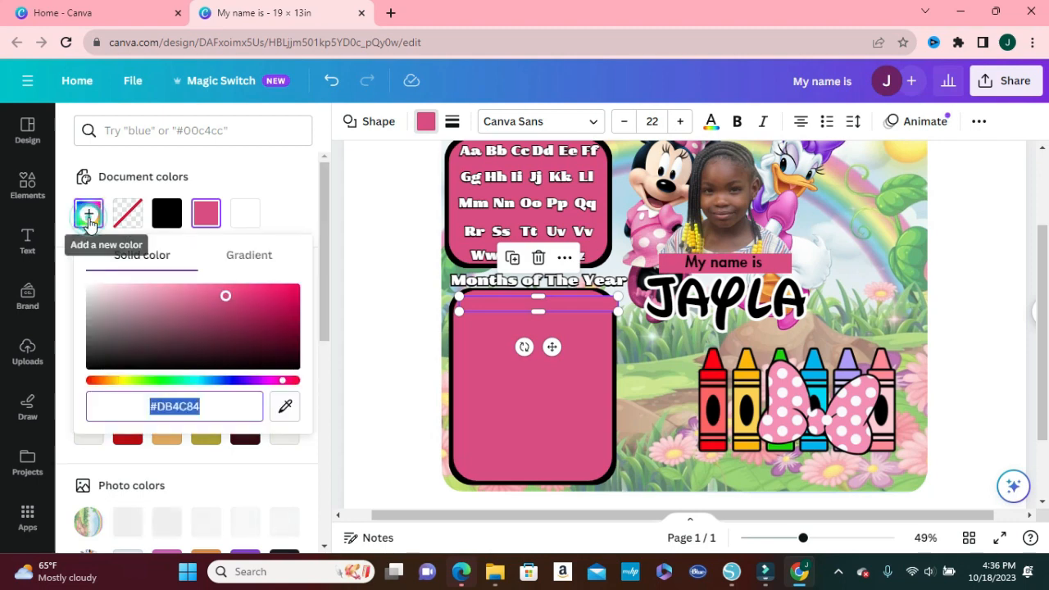
left_click_drag(224, 299, 295, 290)
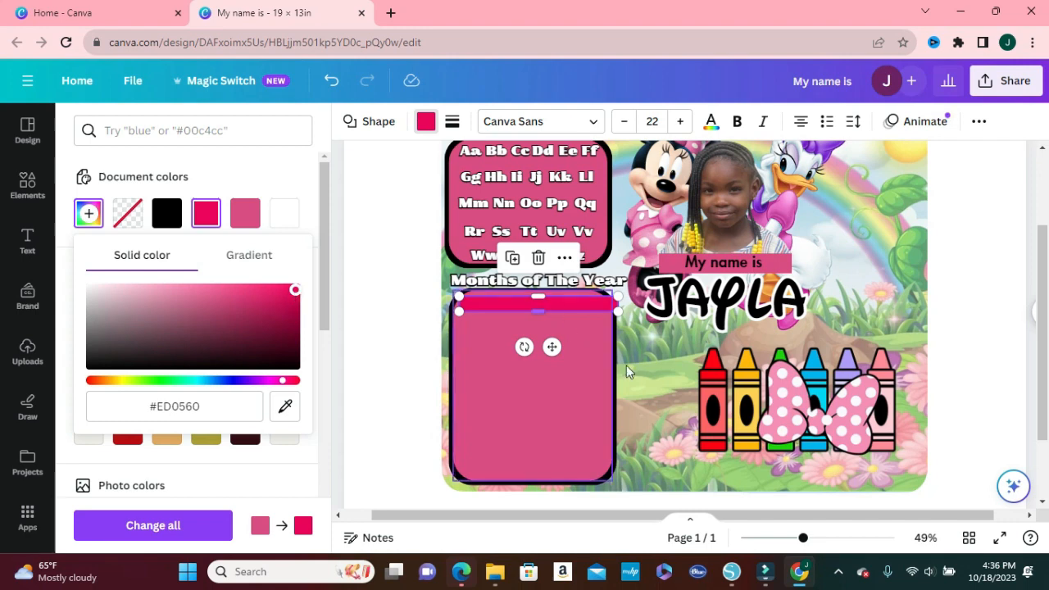
left_click(670, 397)
Move the bright pink strip slightly down and align it with the sides of the lower pink panel
left_click(537, 300)
left_click_drag(536, 300, 532, 316)
left_click(645, 377)
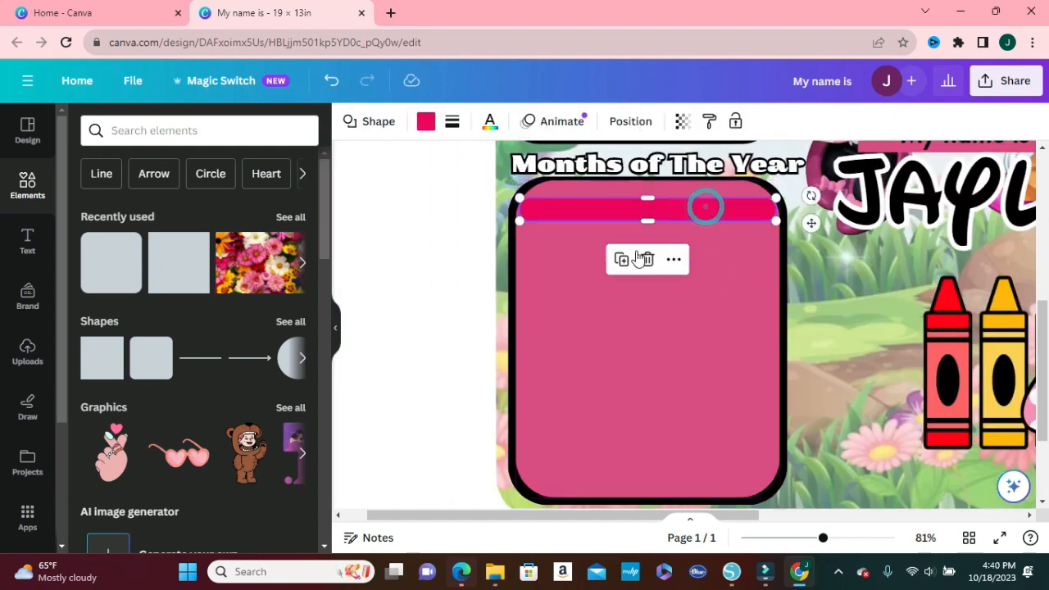
Duplicate the bright pink rounded bar into a stack of twelve bars filling the Months of The Year panel
left_click_drag(702, 246, 667, 353)
key("ctrl+d")
left_click(758, 302)
left_click(706, 211)
left_click(706, 232, "shift")
left_click(706, 255, "shift")
left_click(644, 305)
left_click(646, 233)
left_click(646, 303)
left_click_drag(678, 364, 668, 425)
left_click(835, 371)
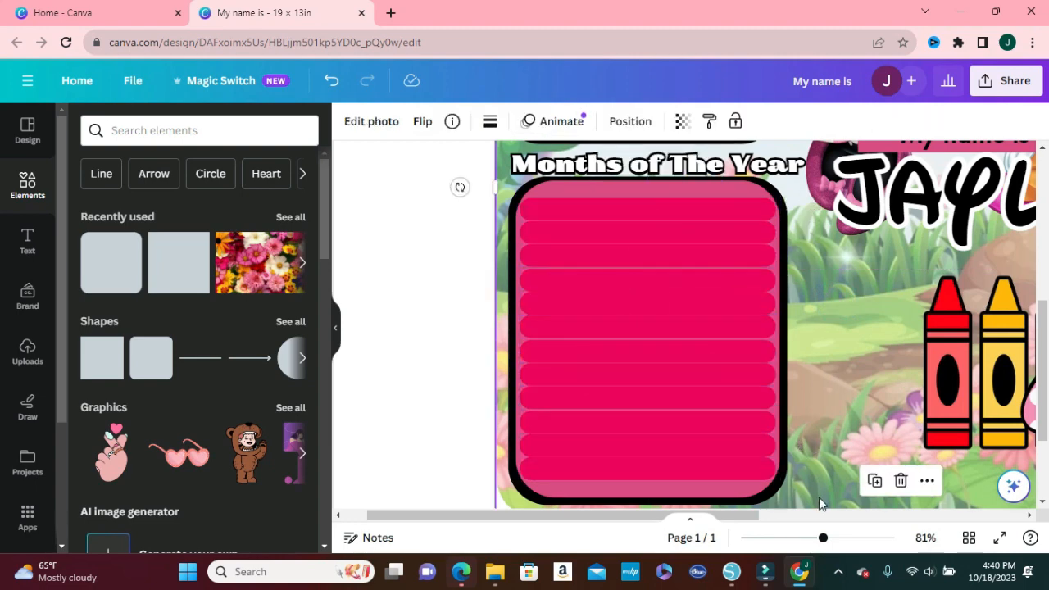
Nudge the fourth, fifth and sixth bars up to close the gaps between them
left_click_drag(823, 542, 816, 542)
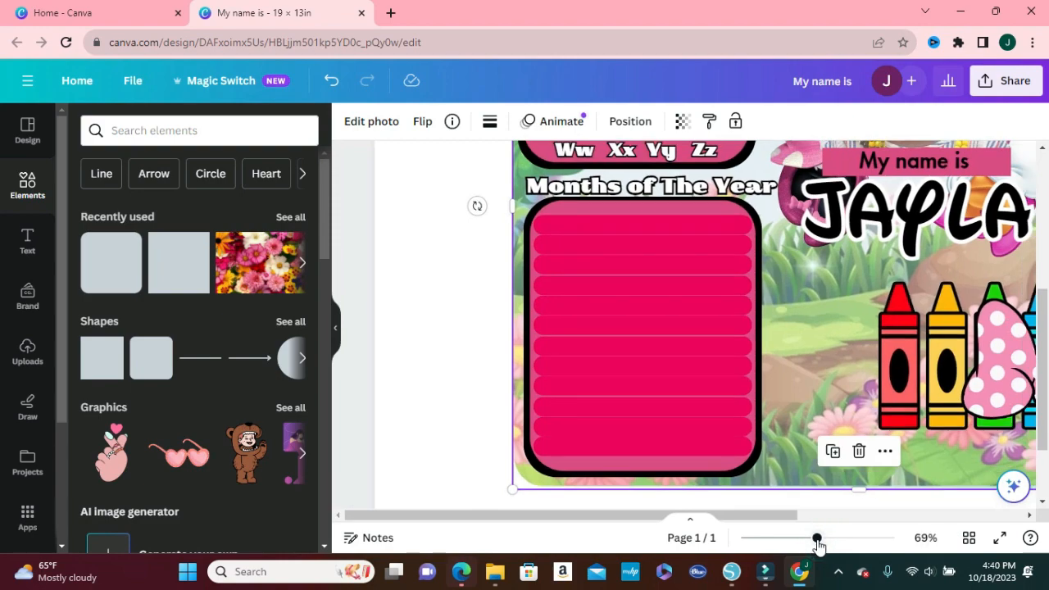
left_click_drag(816, 542, 833, 542)
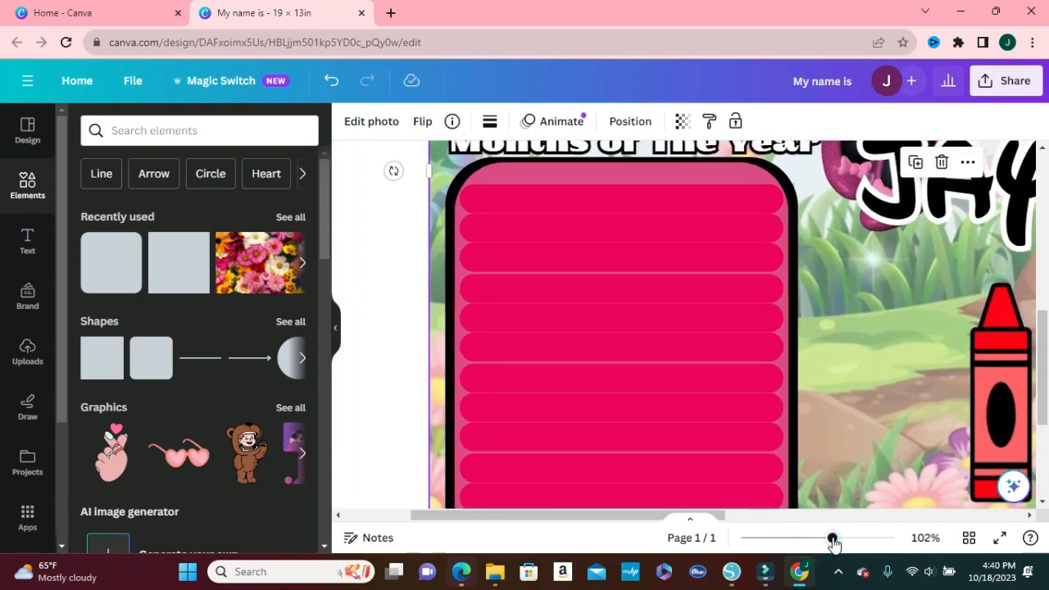
left_click(651, 298)
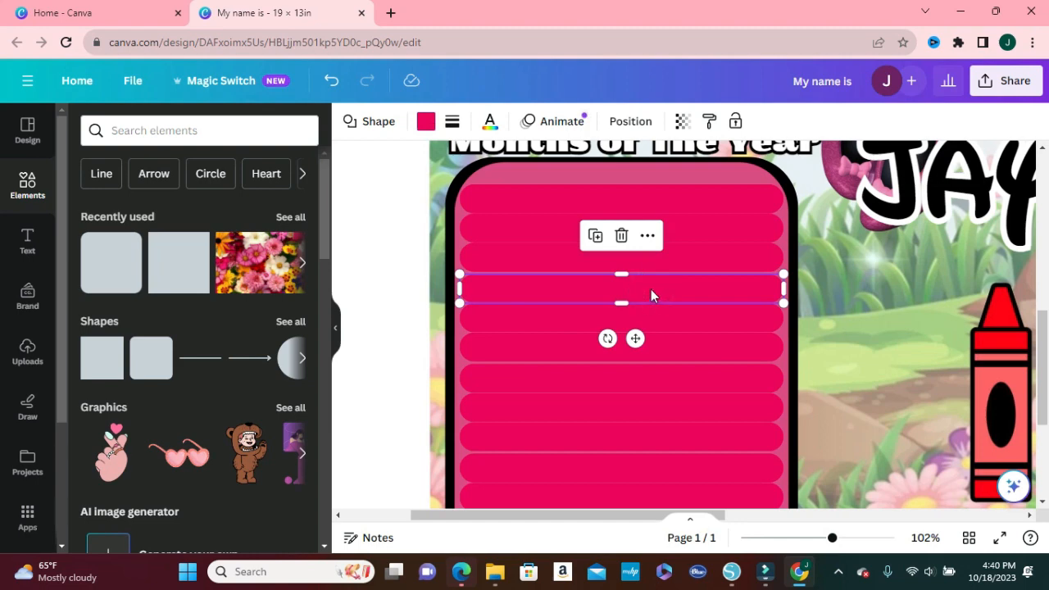
left_click(675, 373)
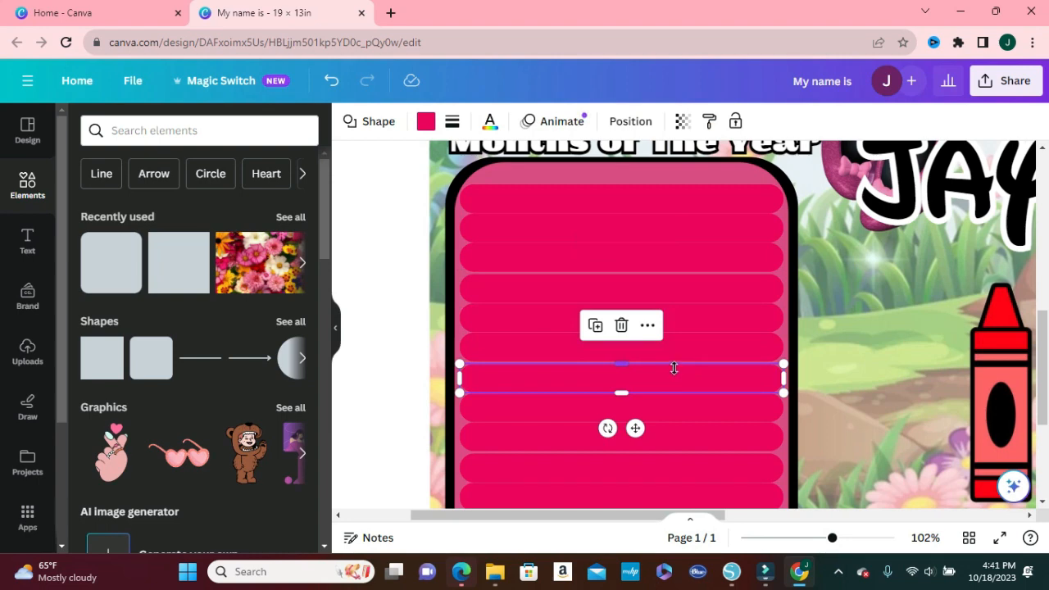
left_click(839, 389)
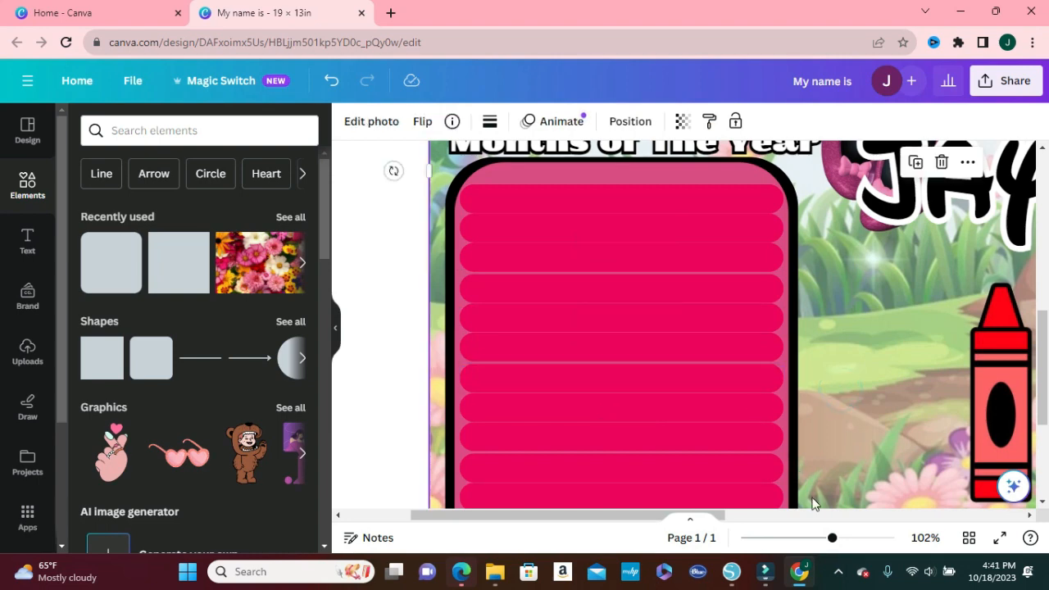
left_click_drag(830, 537, 839, 537)
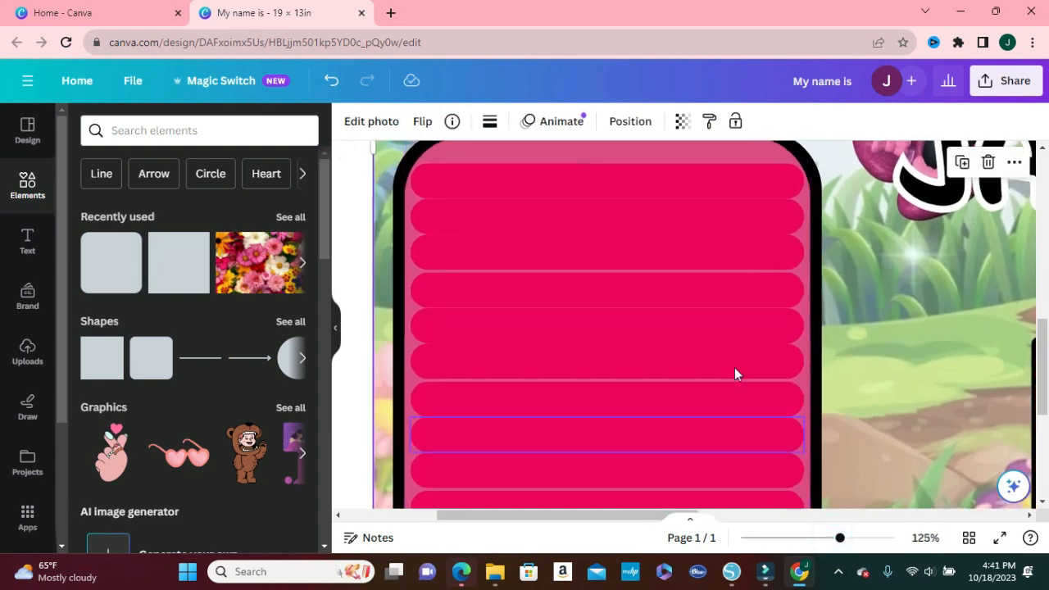
left_click(684, 288)
left_click_drag(683, 287, 682, 287)
left_click(682, 325)
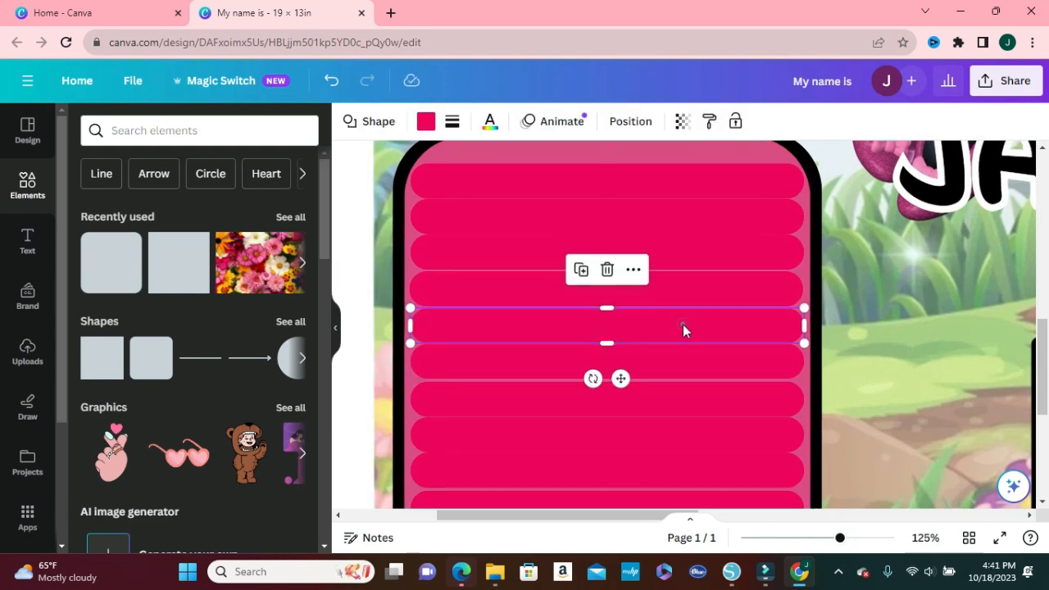
left_click_drag(681, 325, 677, 321)
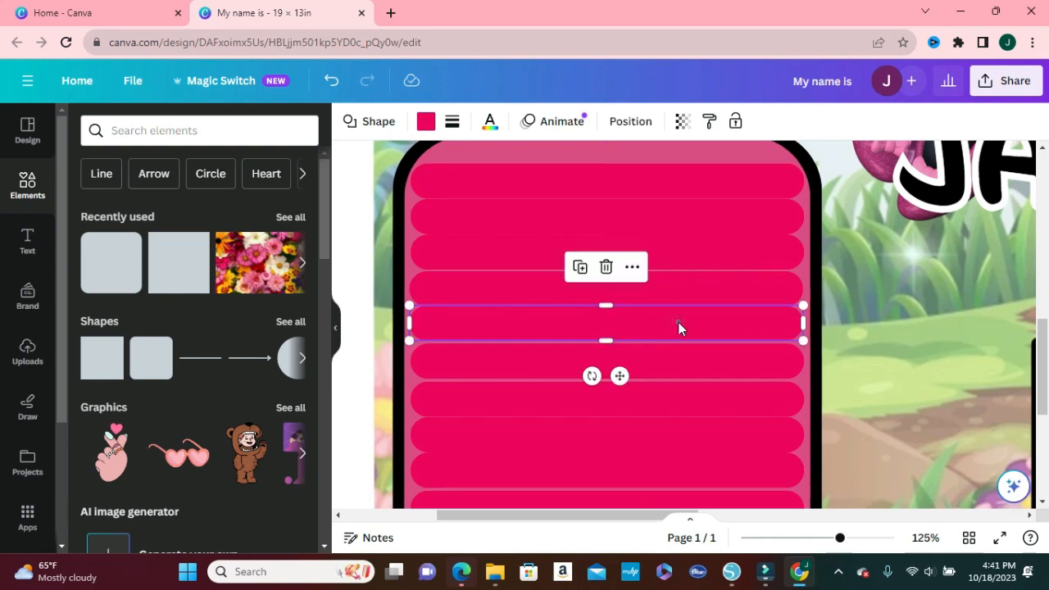
left_click(678, 328)
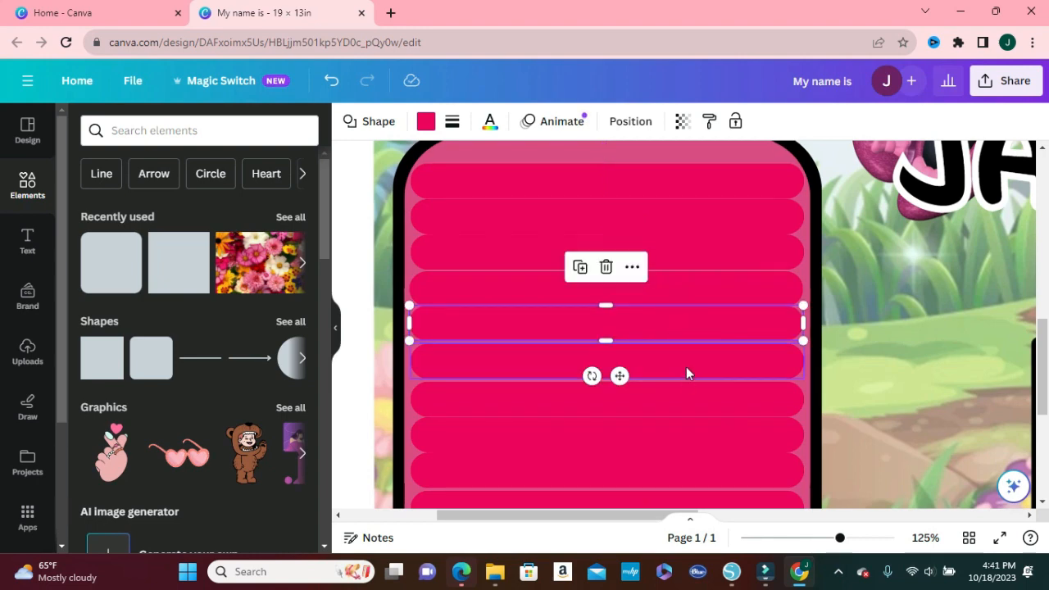
left_click_drag(685, 364, 684, 357)
Move the seventh, eighth and ninth bars up so each sits directly under the bar above it
left_click(691, 404)
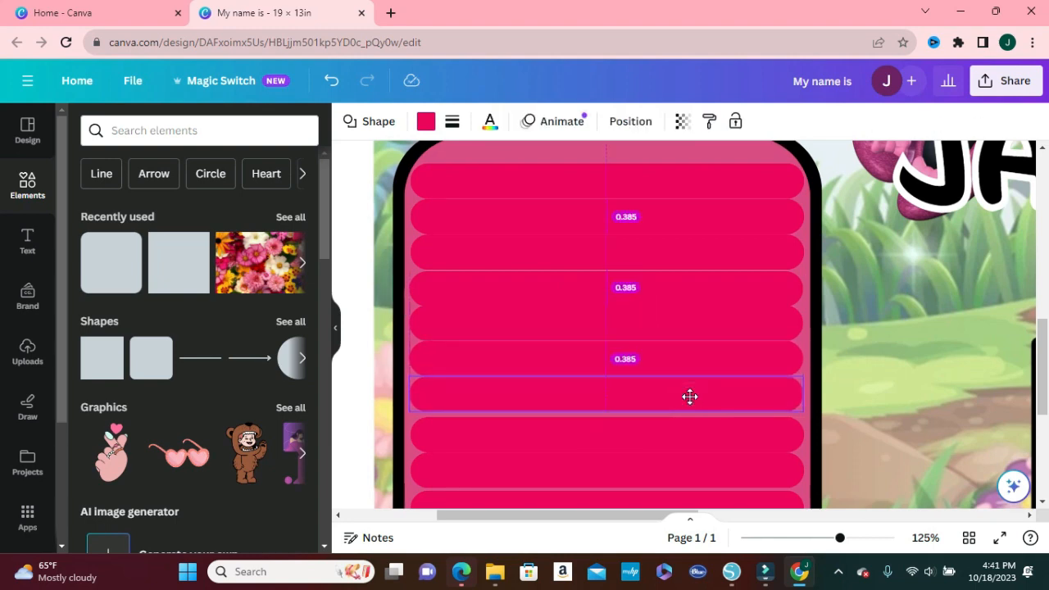
left_click_drag(689, 396, 689, 398)
left_click_drag(686, 438, 686, 427)
left_click_drag(689, 472, 686, 456)
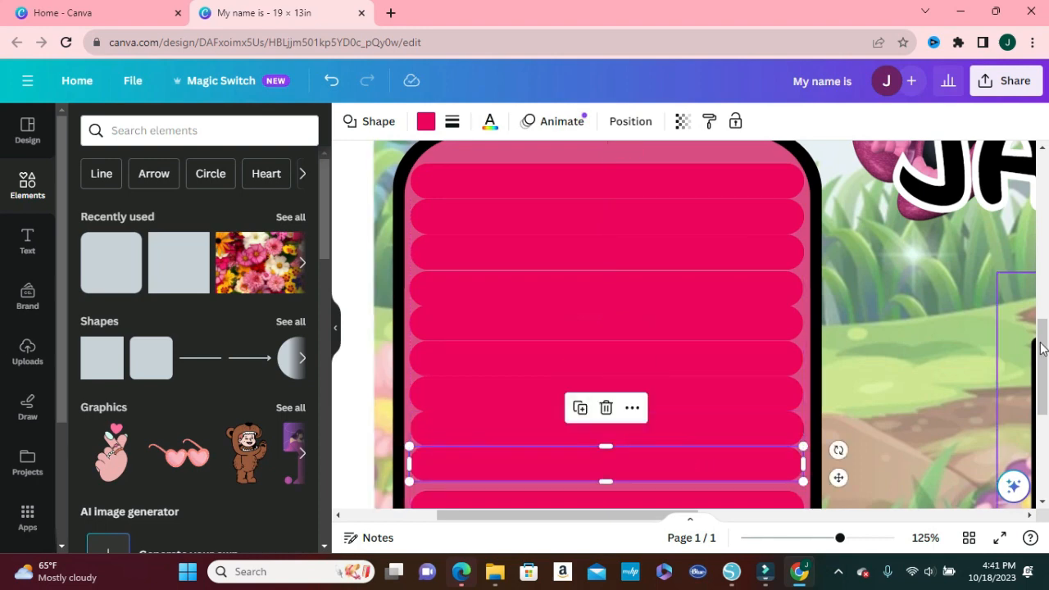
Shift the fourth, fifth and sixth bars up tightly against the third bar
left_click_drag(1039, 358, 1038, 341)
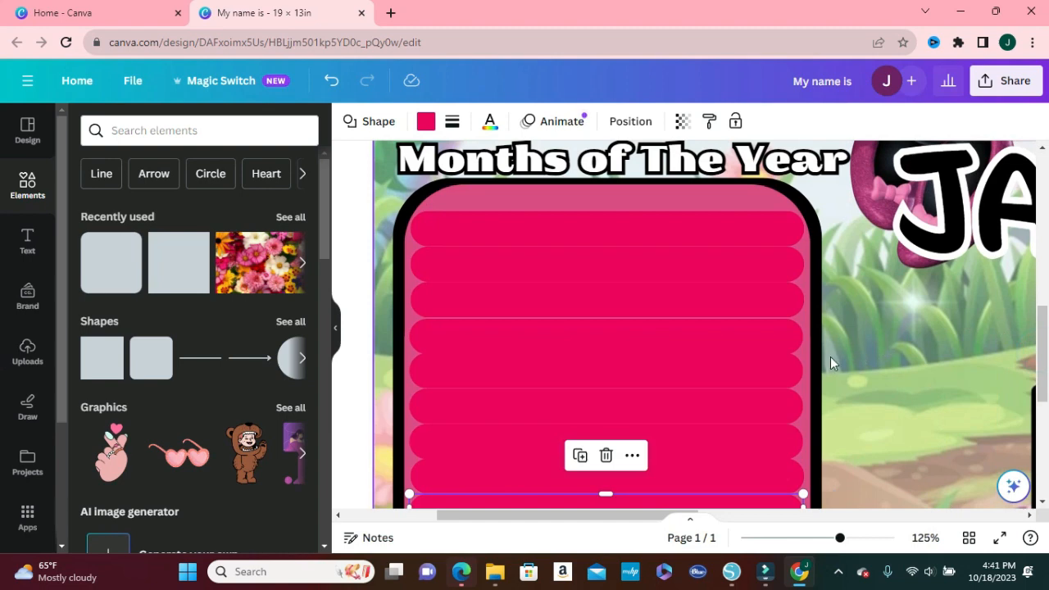
left_click(759, 337)
left_click_drag(758, 339, 760, 400)
left_click(763, 373)
left_click(758, 402)
left_click(907, 401)
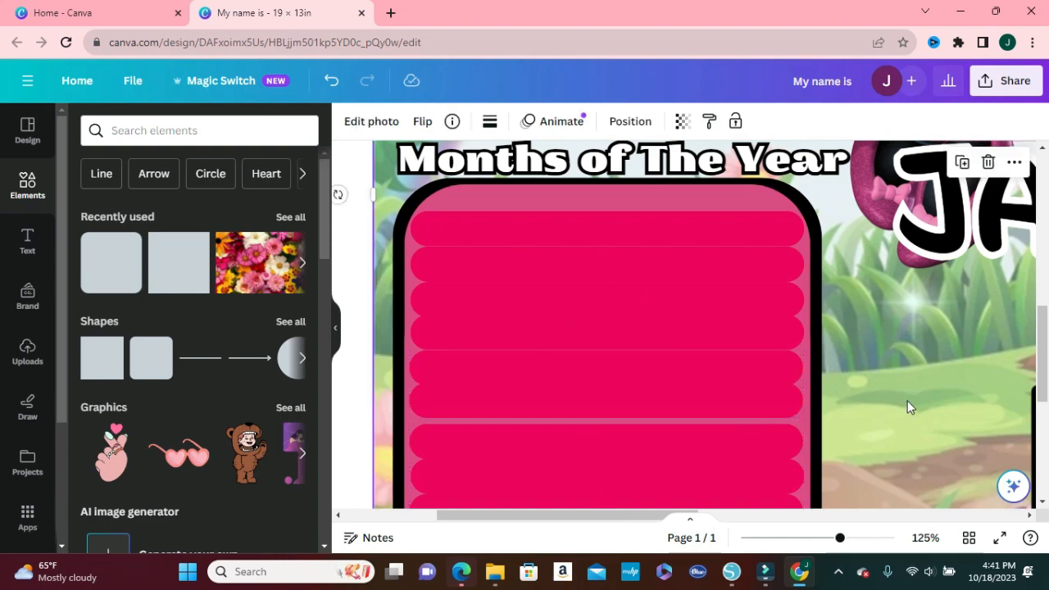
Recolor the second through fifth bars light gray, orchid pink, orange (#de8a3e) and purple, using the photo colors from the character image
scroll(744, 410, "down", 5)
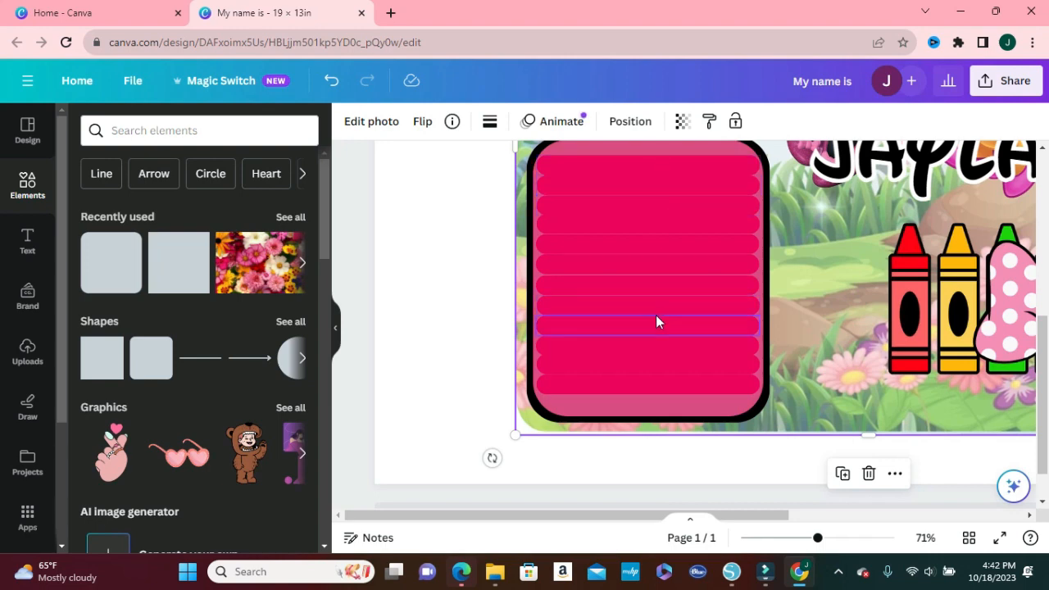
left_click(616, 187)
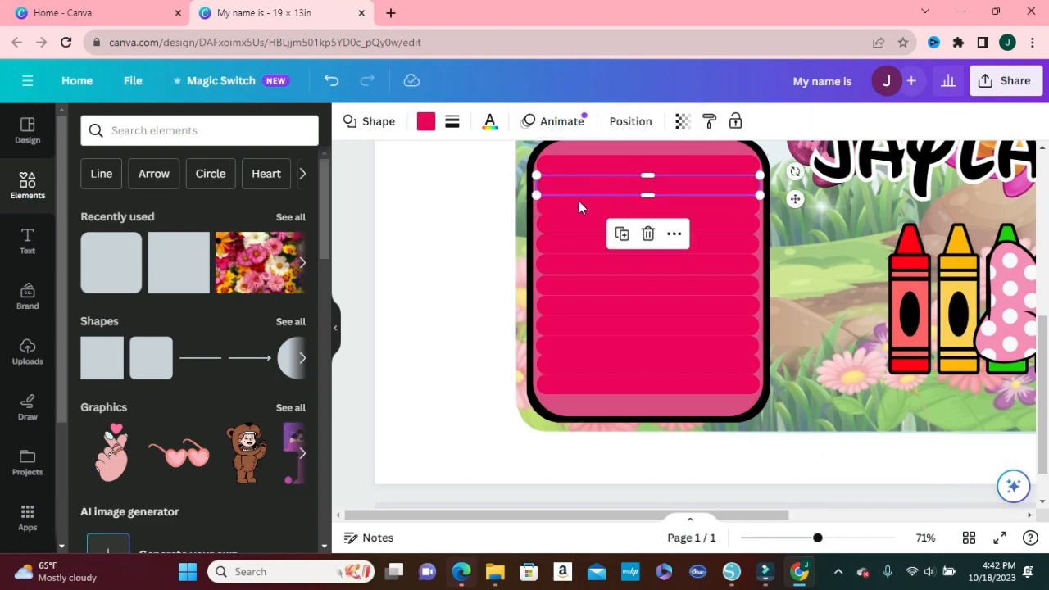
left_click(428, 130)
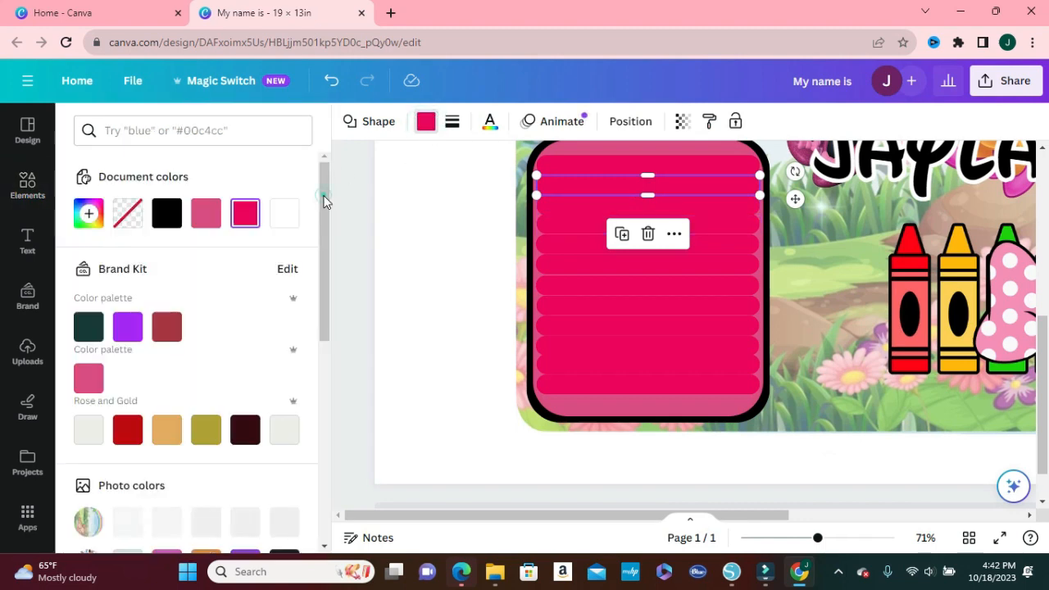
left_click_drag(324, 201, 317, 358)
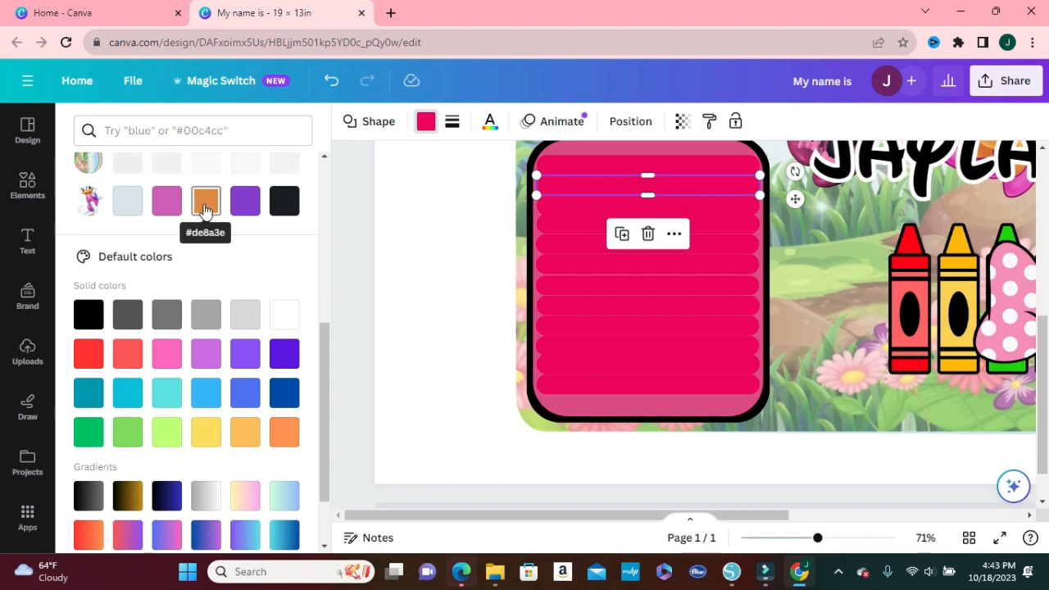
left_click(127, 201)
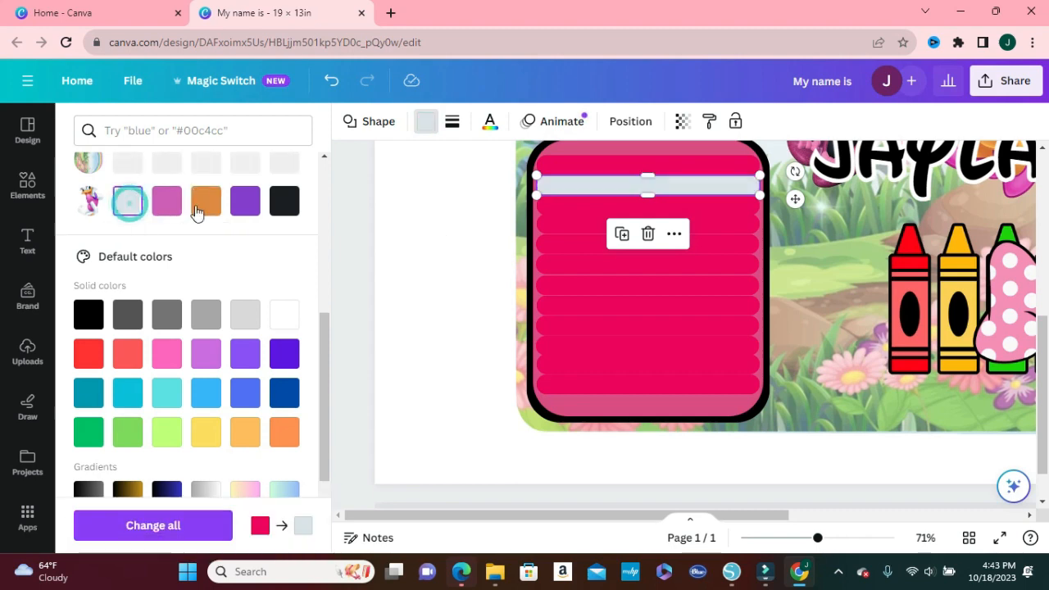
left_click(574, 205)
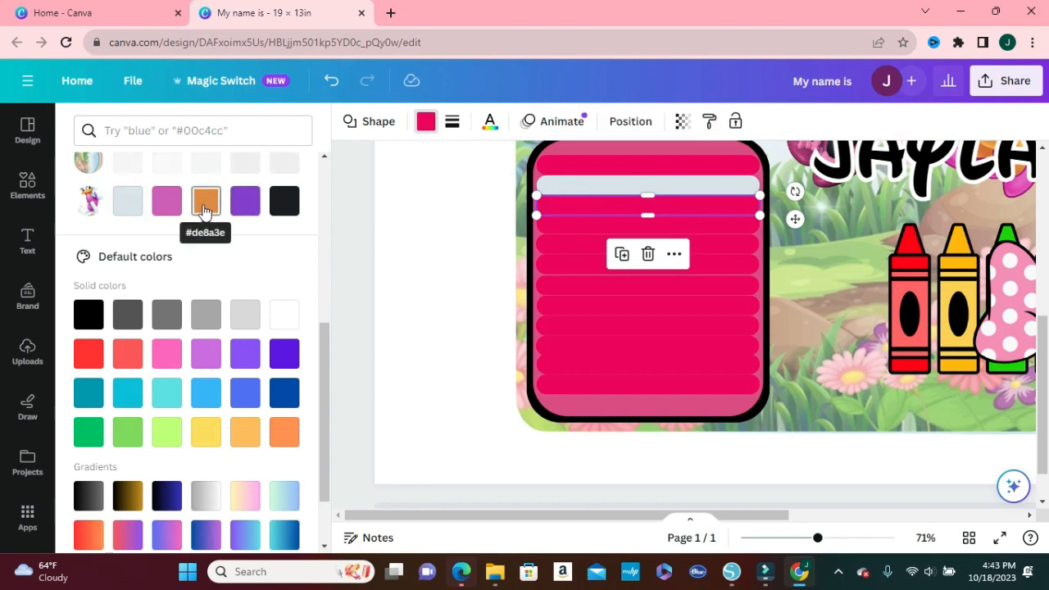
left_click(167, 203)
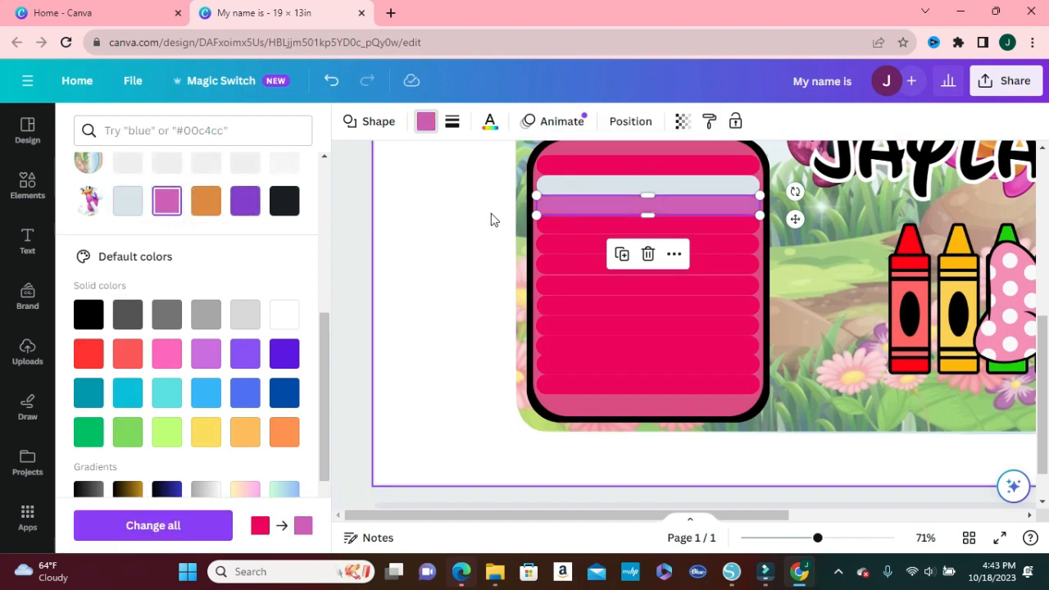
left_click(561, 227)
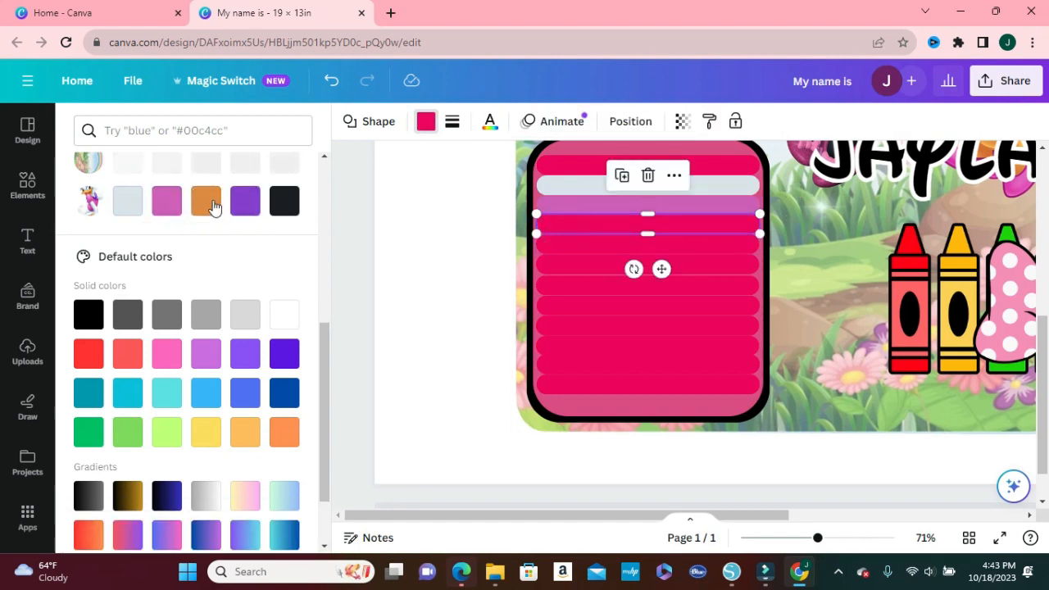
left_click(211, 205)
left_click(548, 247)
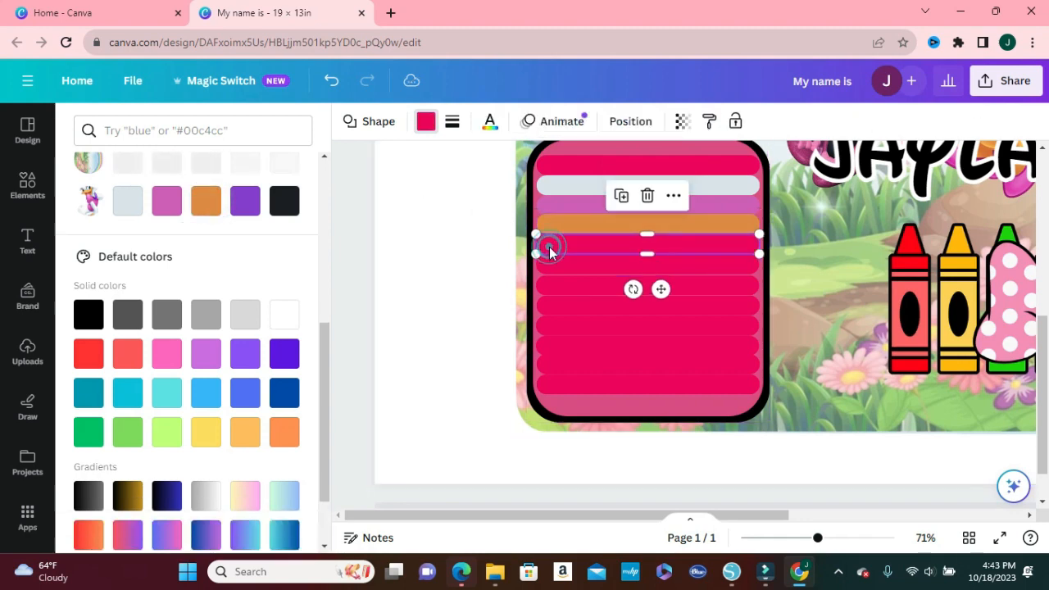
left_click(245, 203)
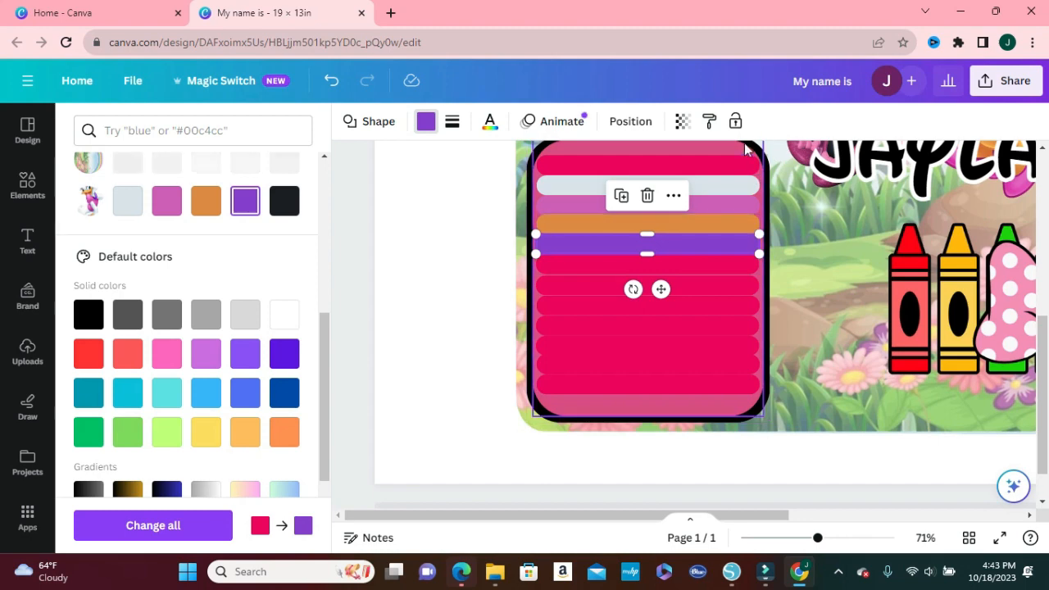
Recolor the seventh through tenth bars light gray, orchid pink, orange and purple, and the twelfth bar light gray
left_click(709, 284)
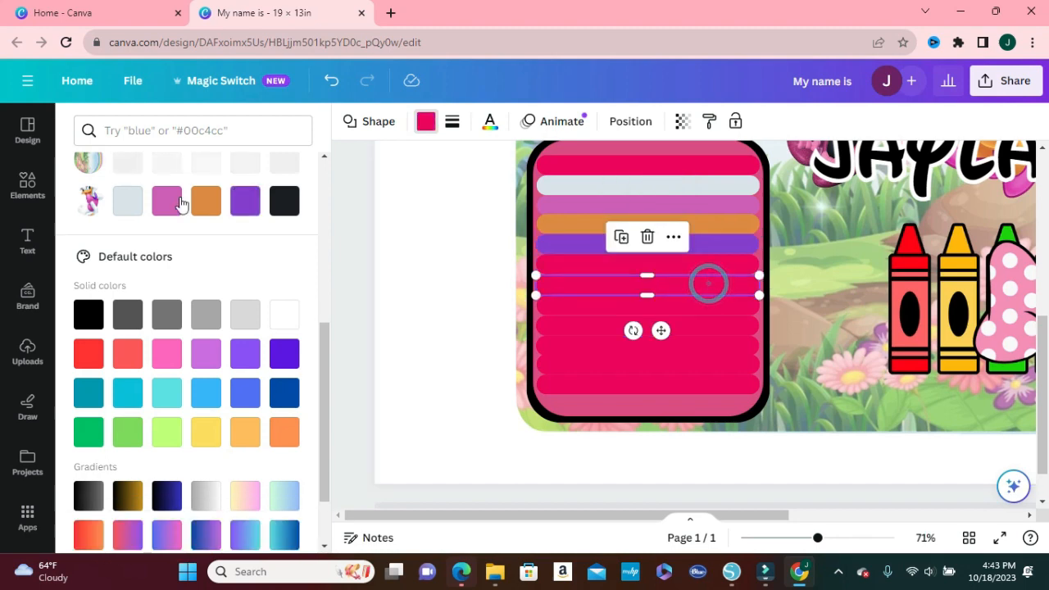
left_click(136, 202)
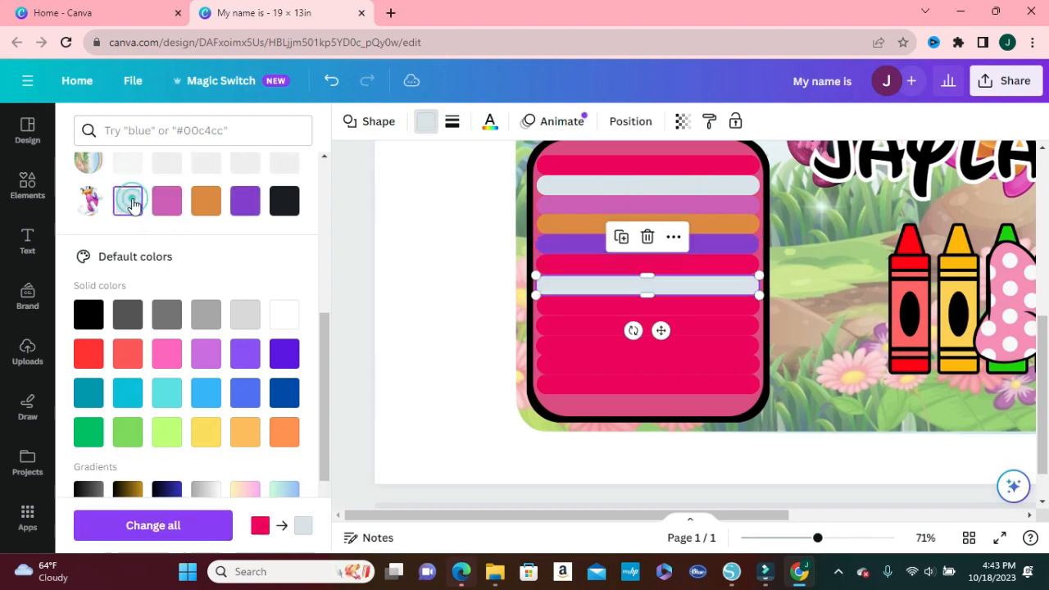
left_click(554, 307)
left_click(167, 200)
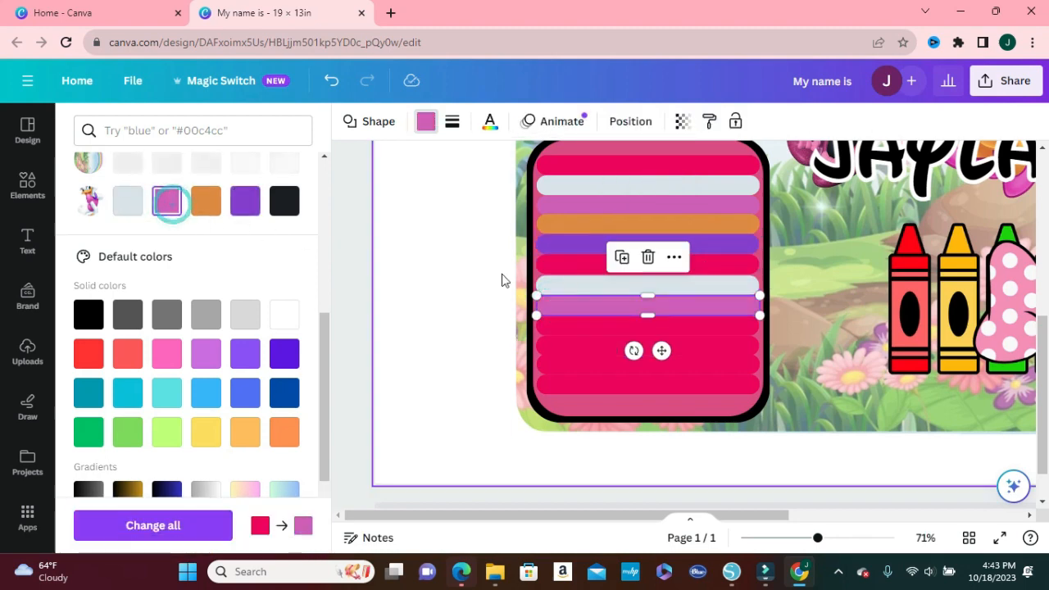
left_click(564, 324)
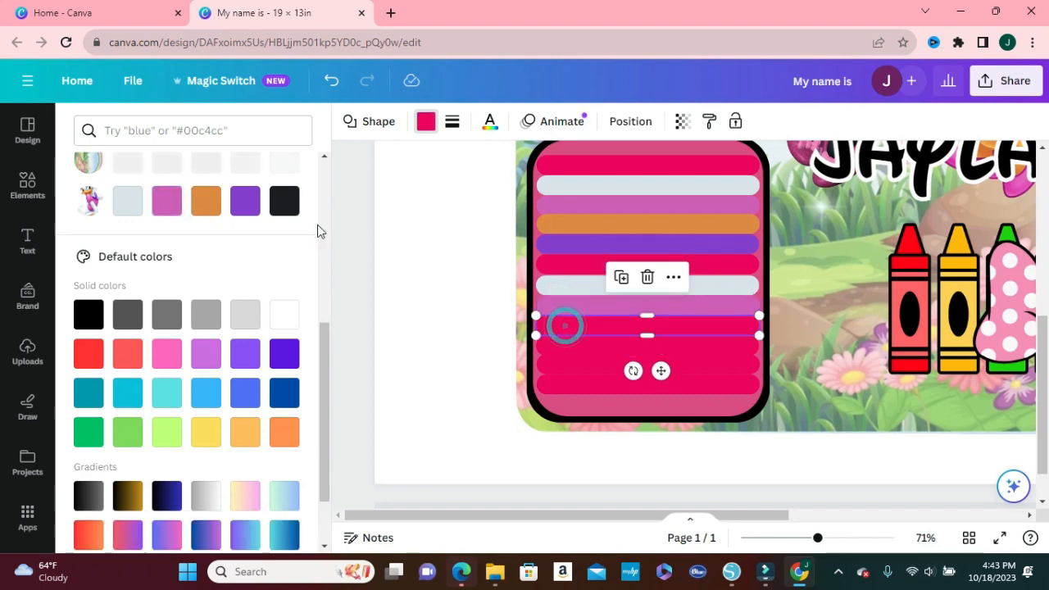
left_click(205, 201)
left_click(585, 345)
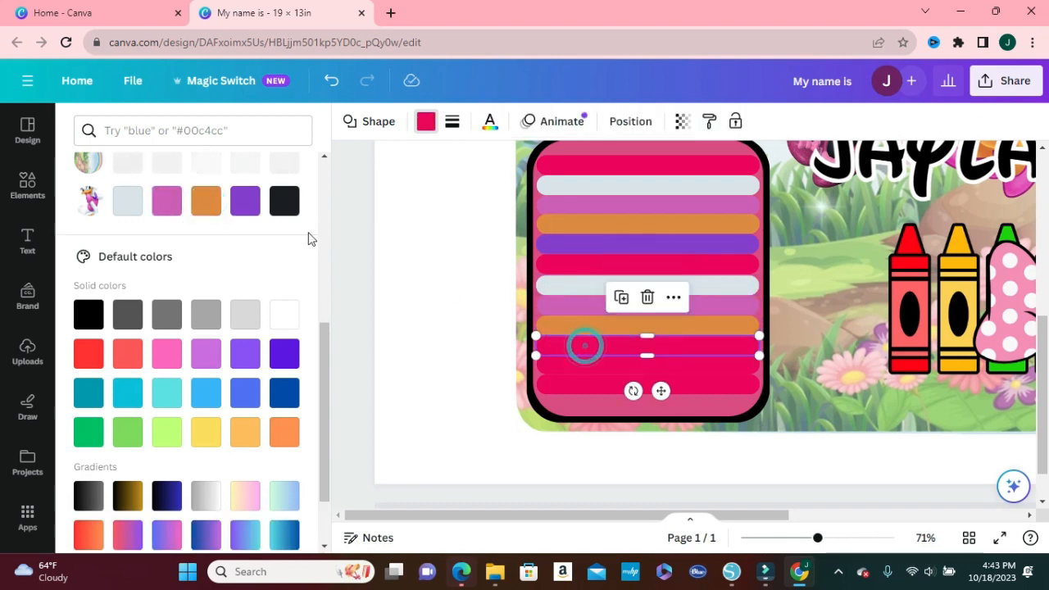
left_click(245, 200)
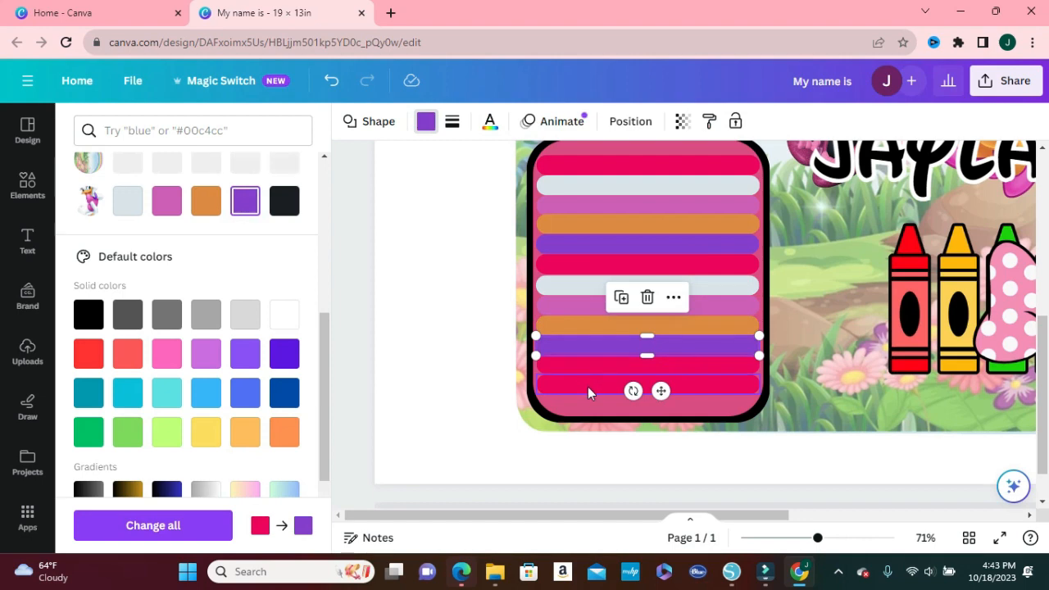
left_click(587, 386)
left_click(127, 200)
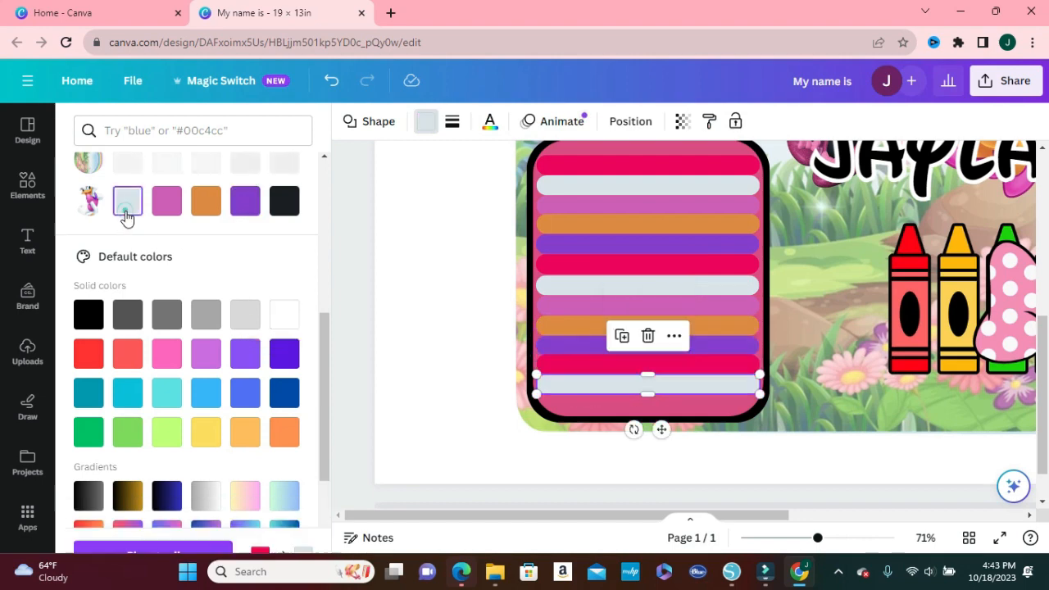
left_click(835, 400)
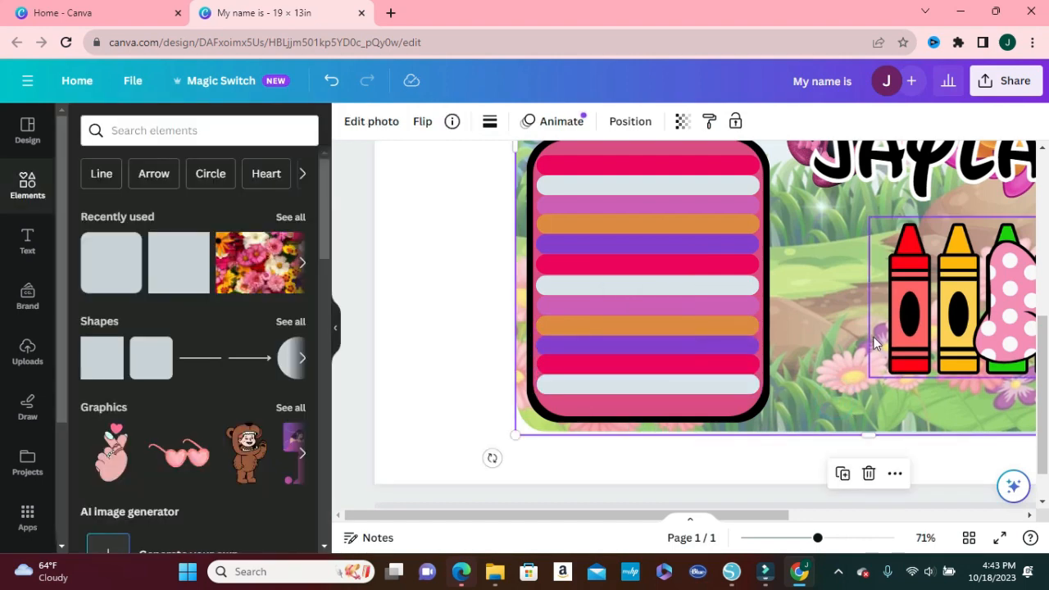
left_click_drag(1042, 348, 1046, 326)
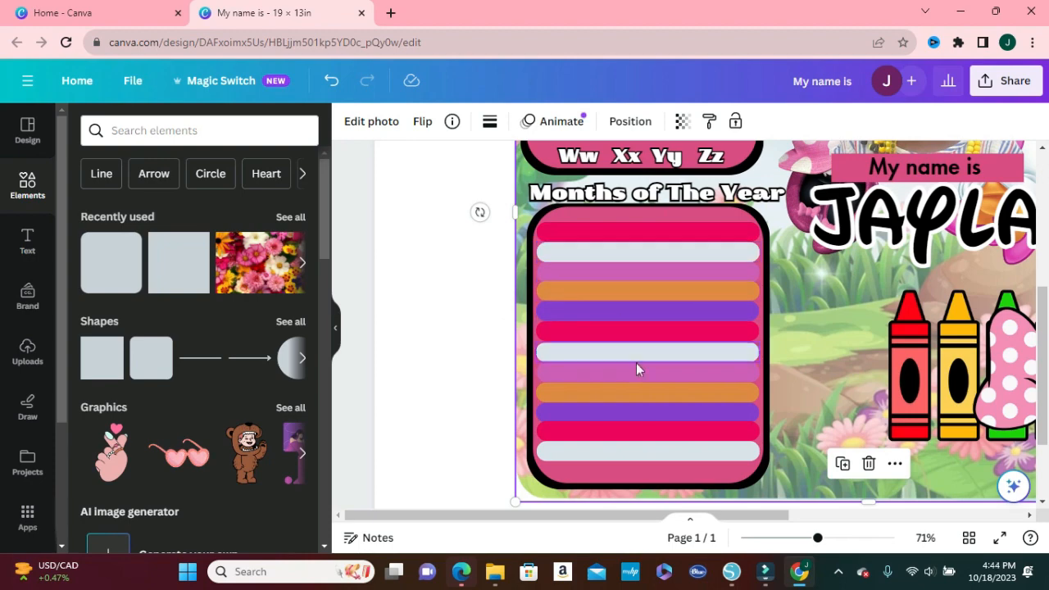
left_click(27, 246)
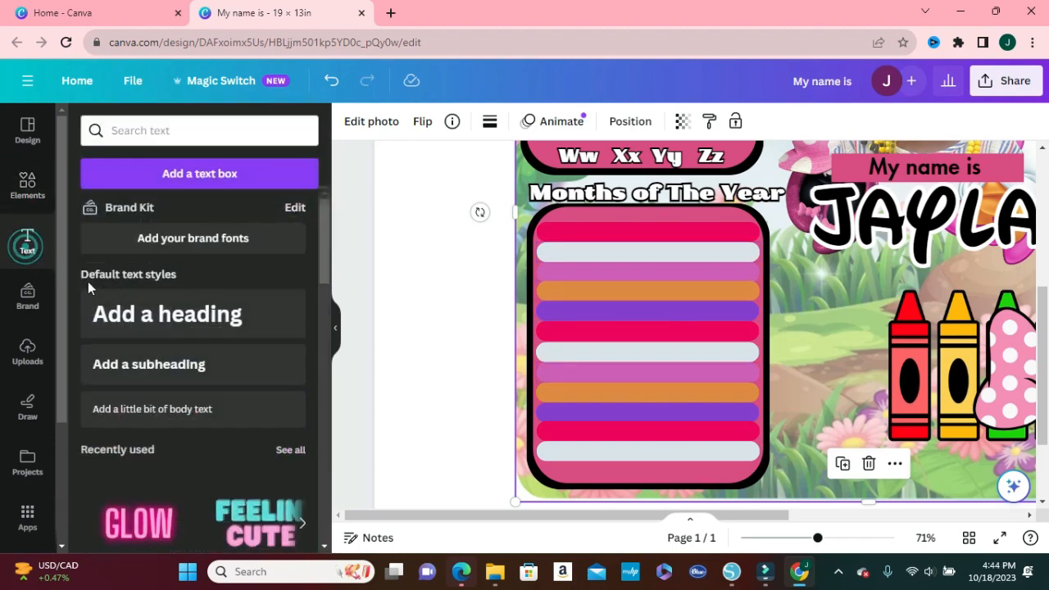
left_click(153, 322)
type("Jan")
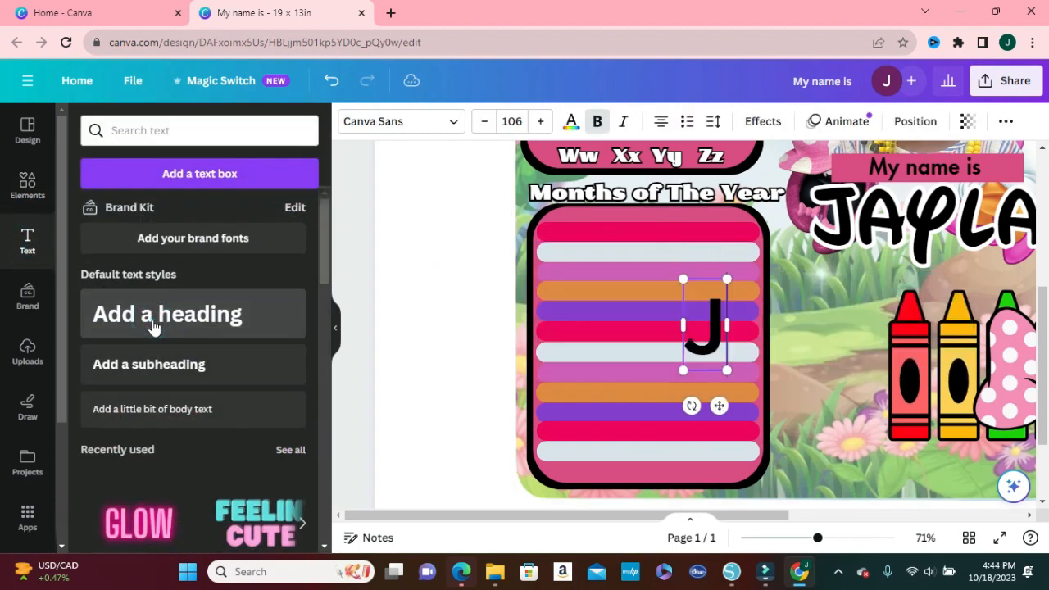
key("BackSpace")
key("BackSpace")
key("BackSpace")
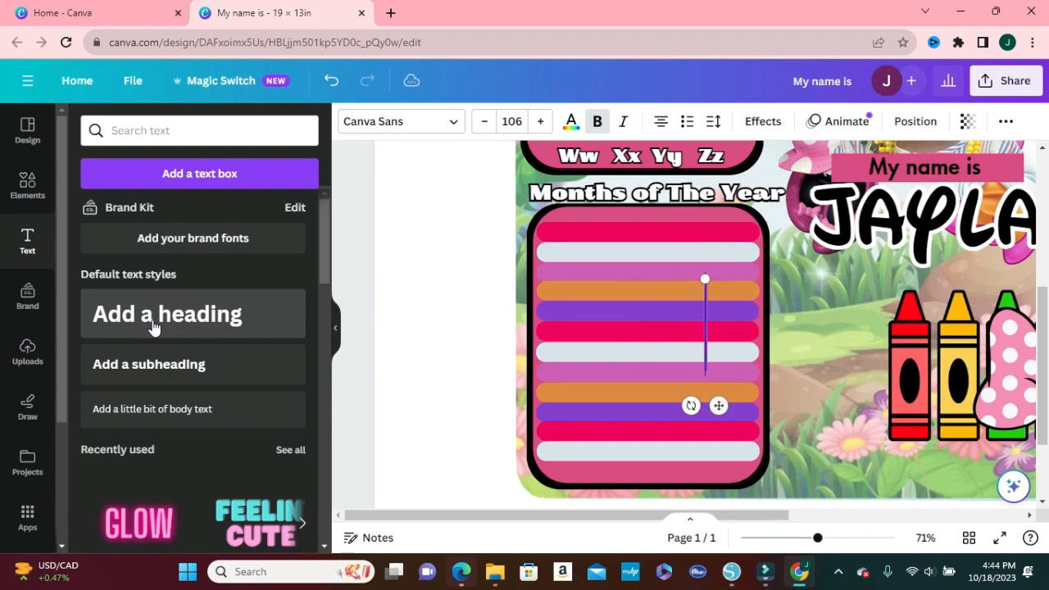
left_click(802, 361)
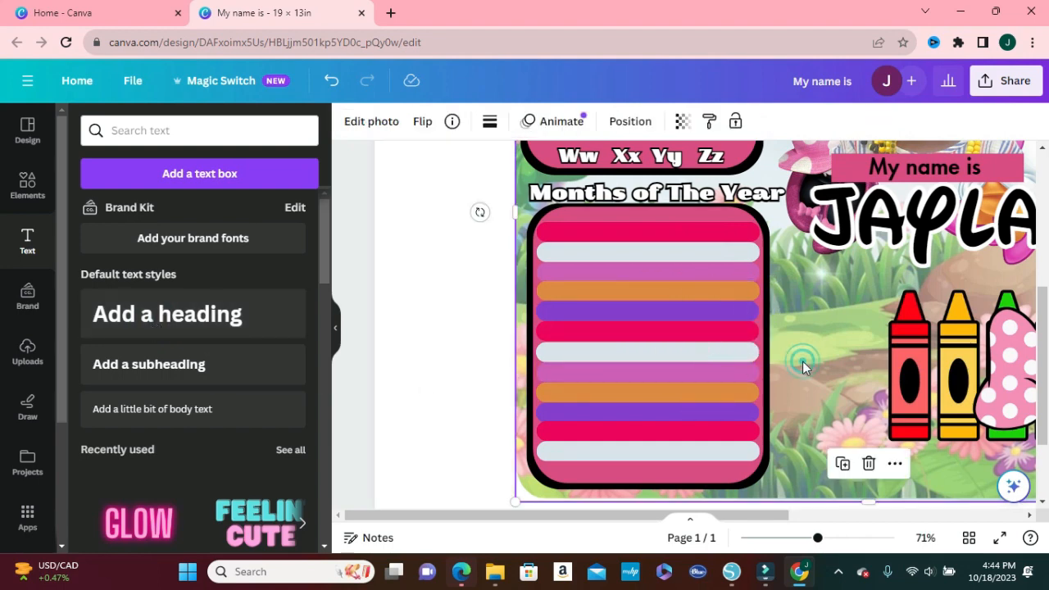
Duplicate the Months of The Year title, place the copy over the first bar and replace its text with January
left_click(666, 195)
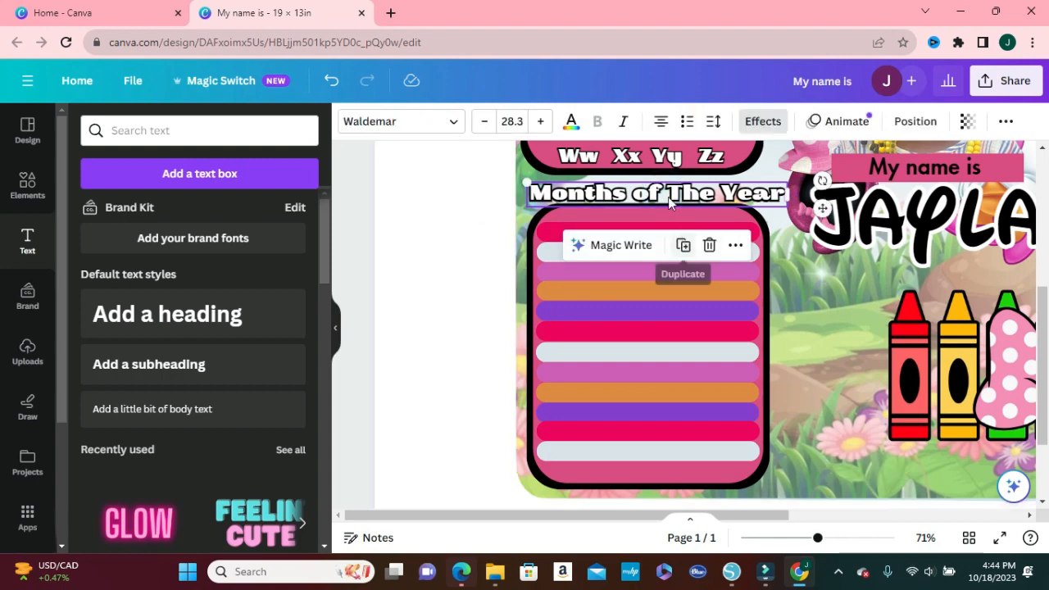
left_click(685, 246)
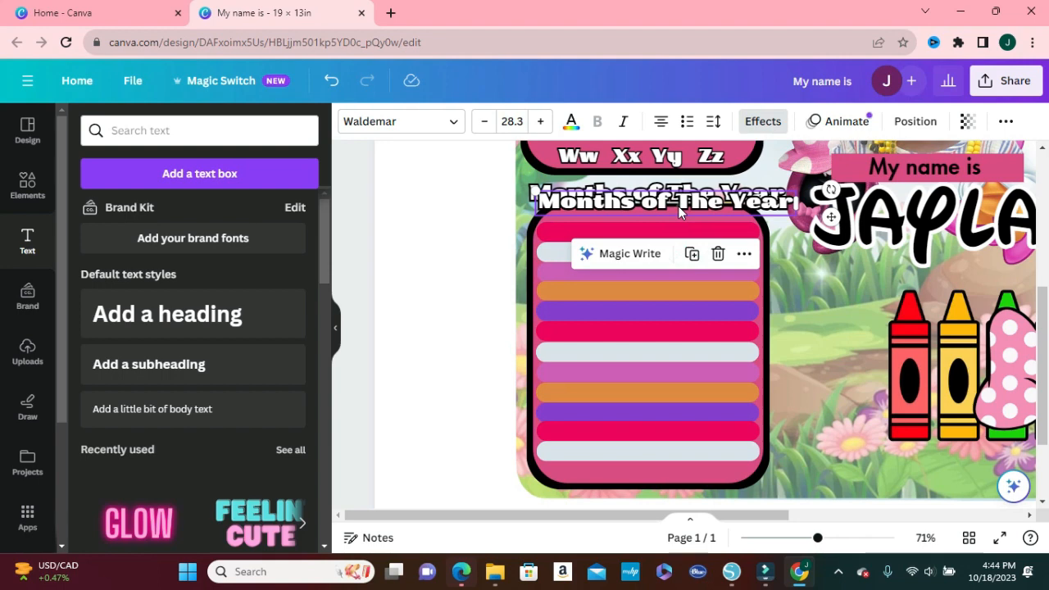
left_click_drag(677, 205, 726, 243)
double_click(729, 237)
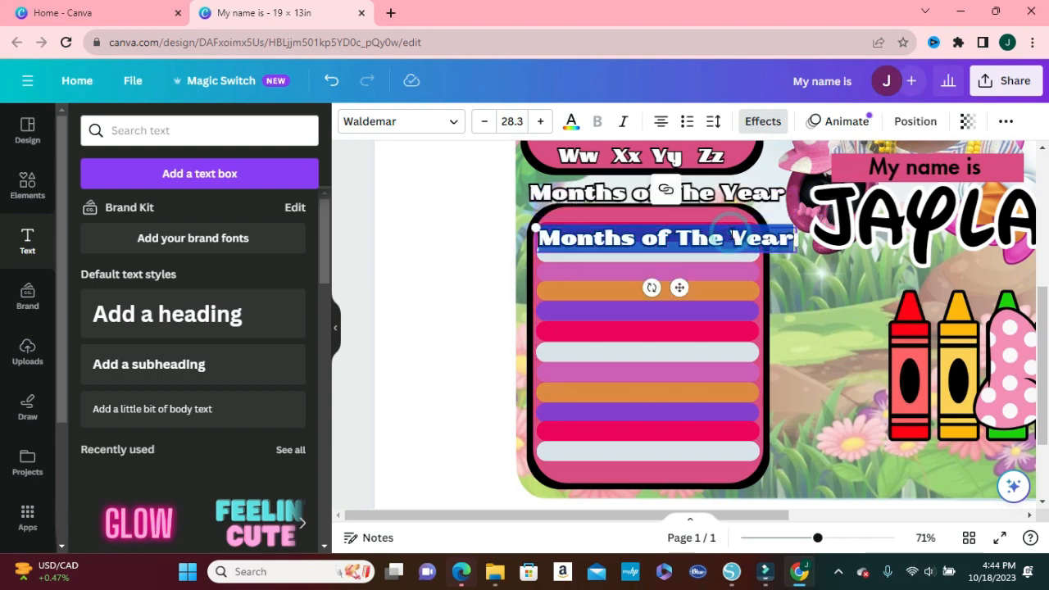
type("Janu")
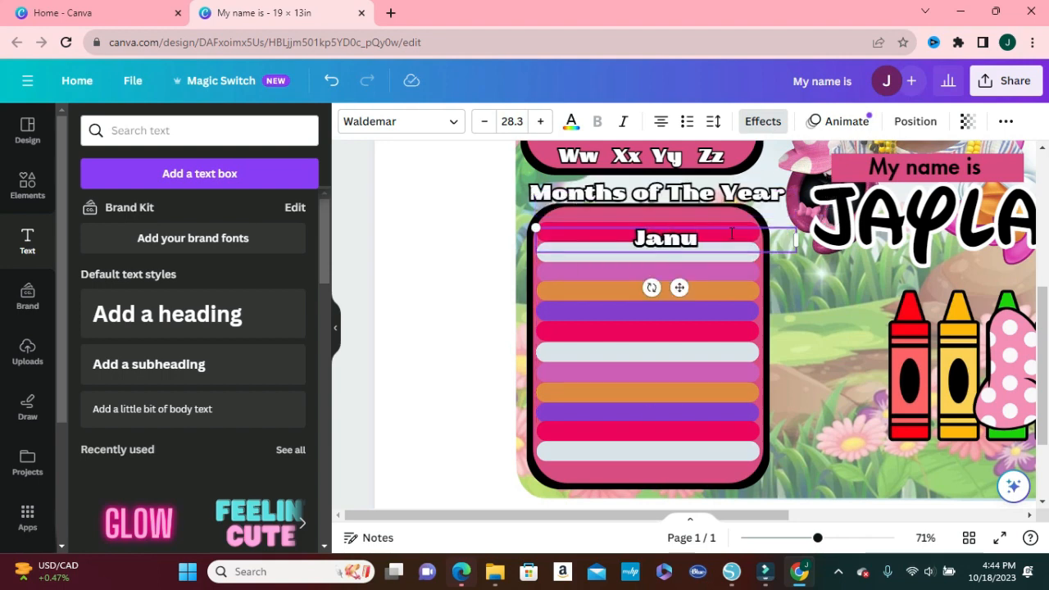
type("ary")
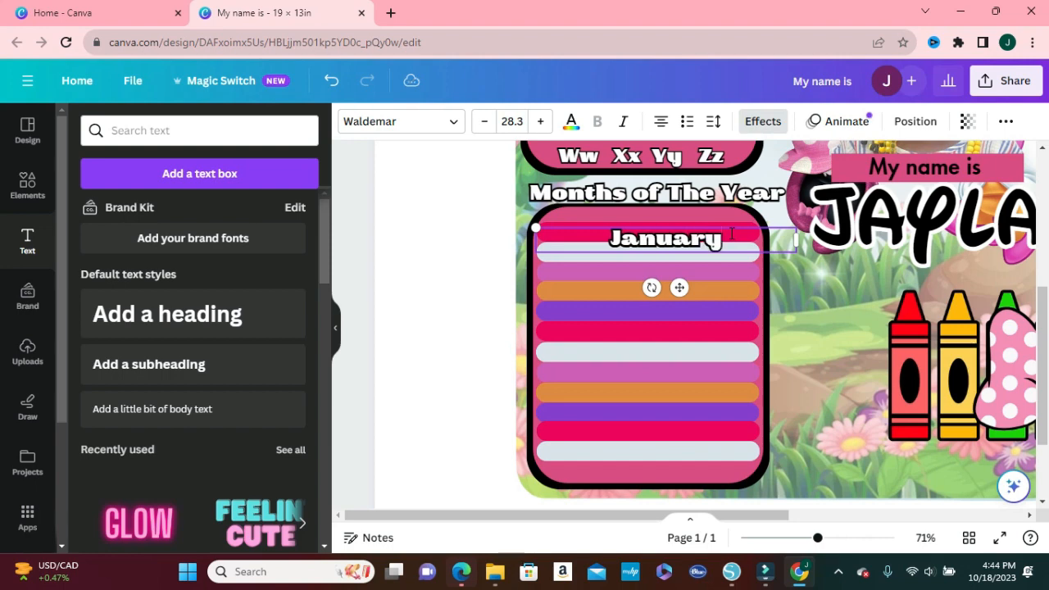
left_click(827, 324)
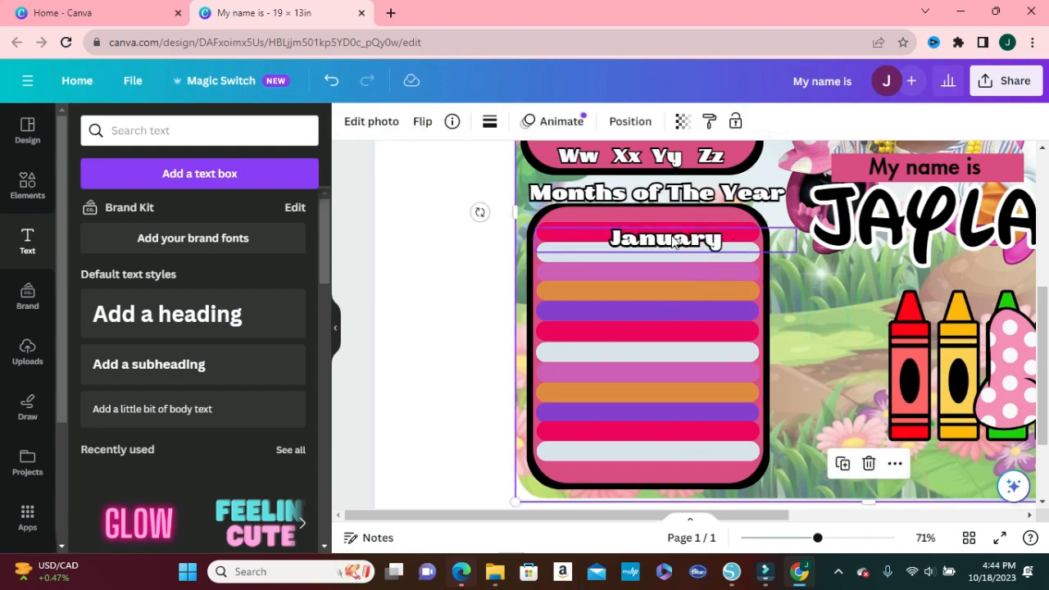
Shrink the January label to font size 25.9 and position it over the first bar
left_click_drag(672, 239, 654, 227)
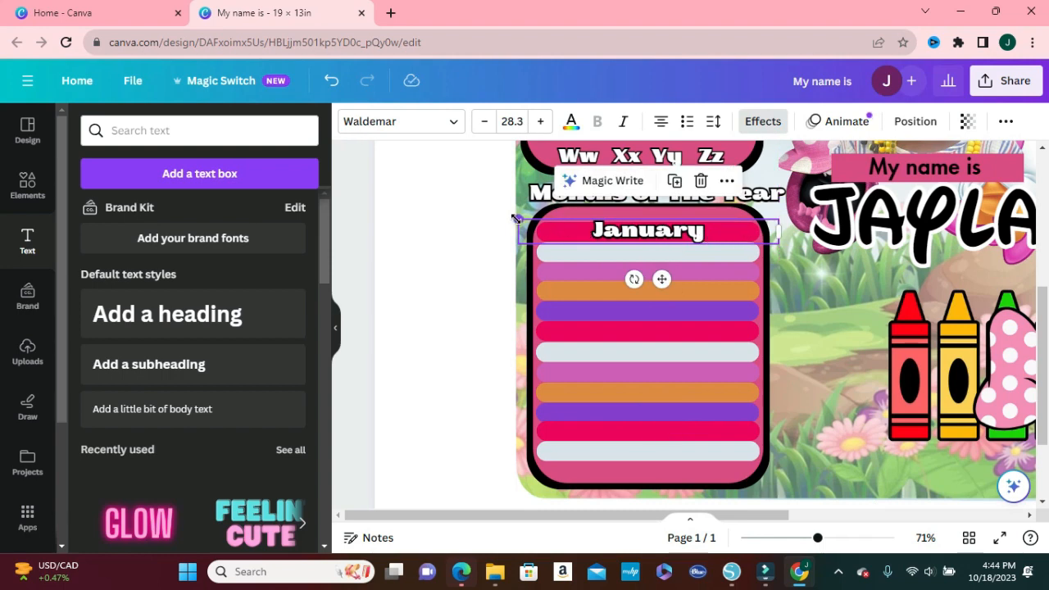
left_click_drag(517, 217, 541, 222)
left_click(833, 302)
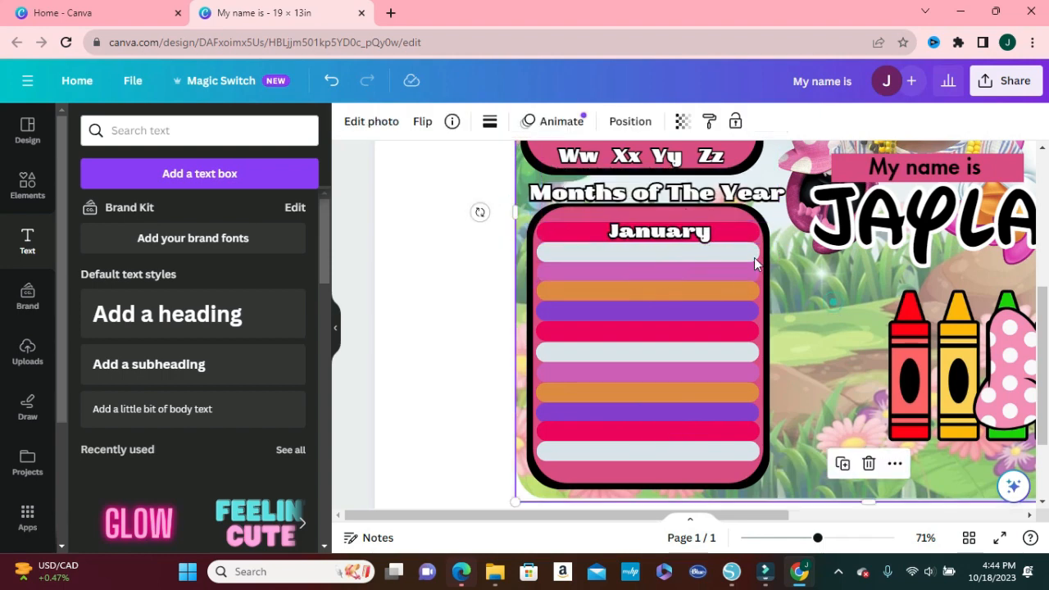
left_click(680, 233)
left_click_drag(679, 233, 667, 230)
Narrow the January text box, reduce its font size to 23.6 and center the label on the first bar
left_click_drag(819, 538, 837, 538)
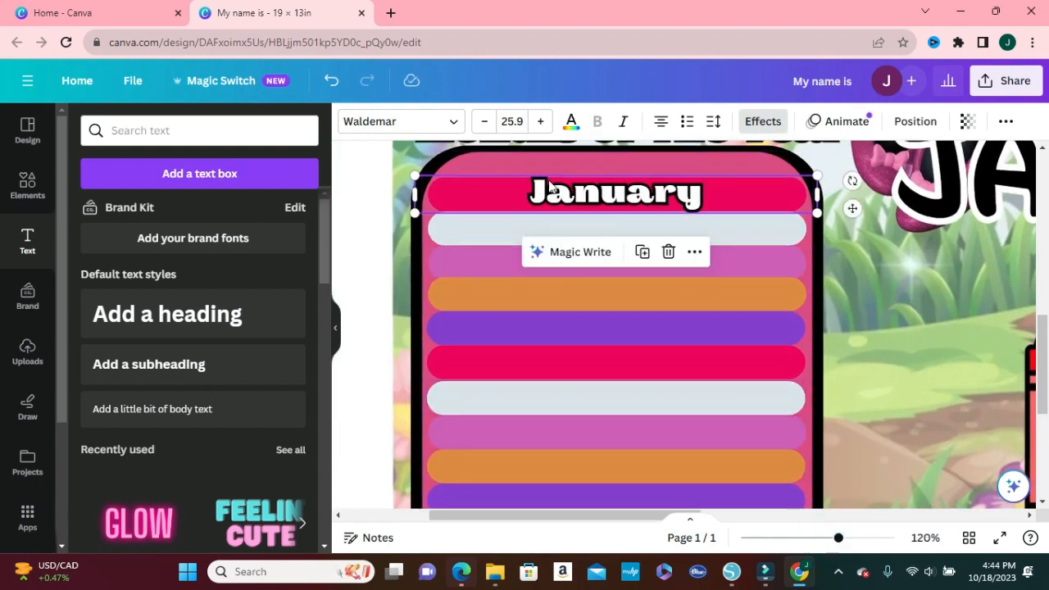
left_click_drag(414, 192, 603, 192)
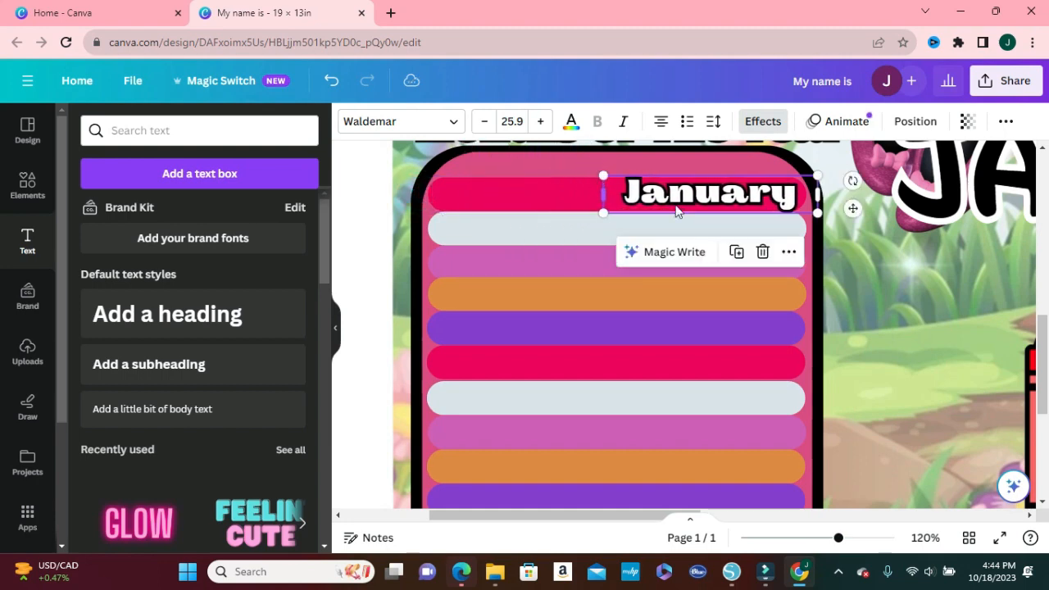
left_click_drag(705, 198, 613, 193)
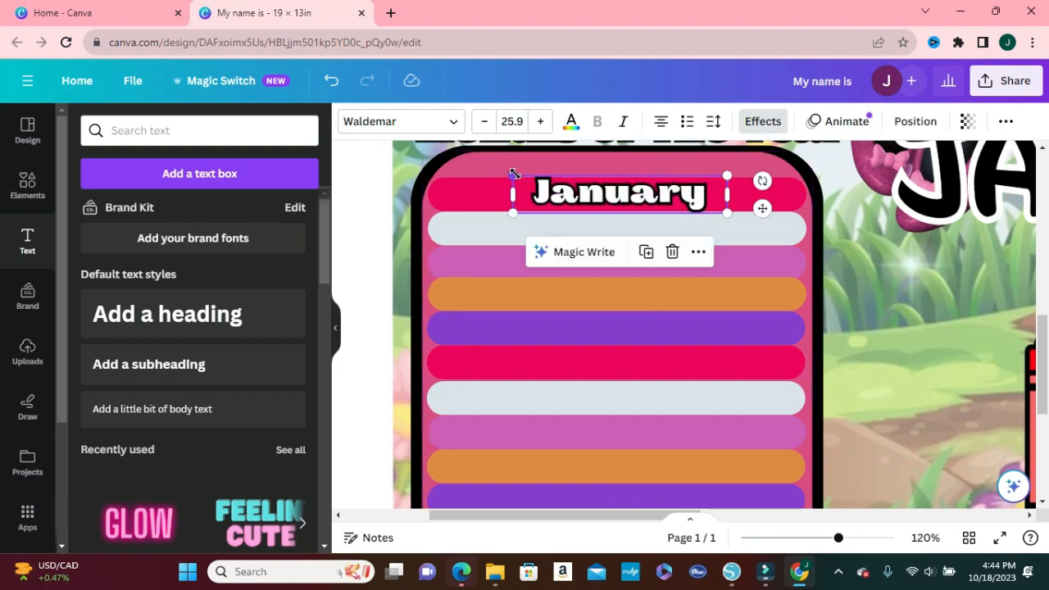
left_click_drag(515, 173, 534, 181)
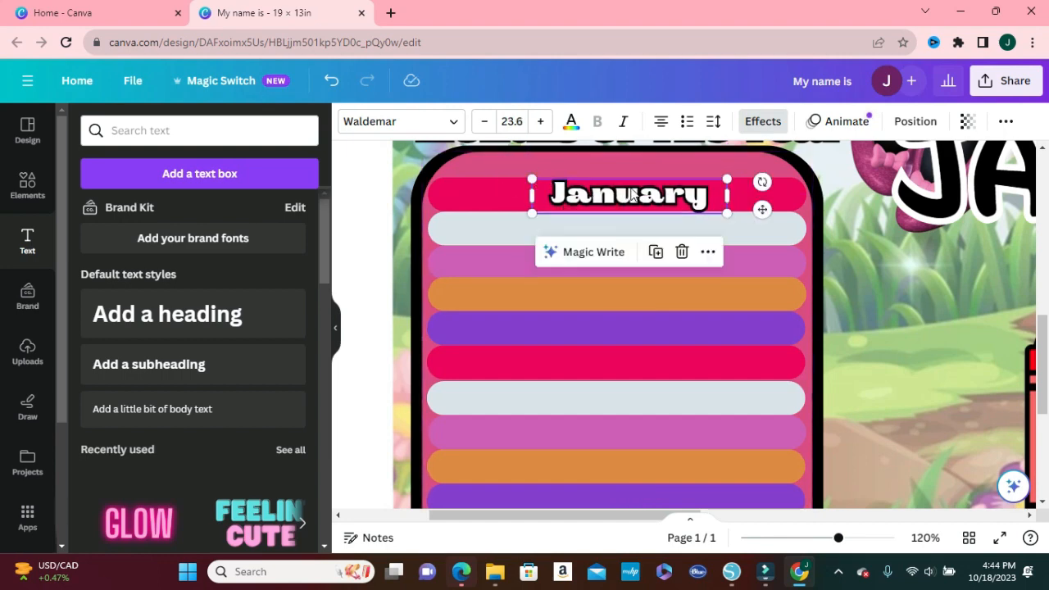
left_click_drag(631, 194, 610, 187)
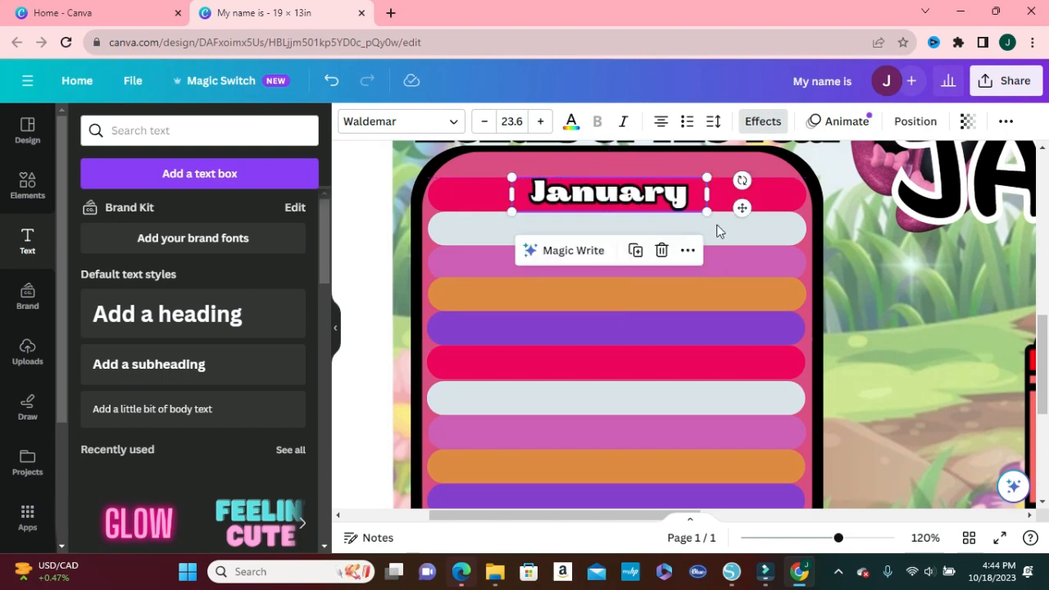
left_click(889, 309)
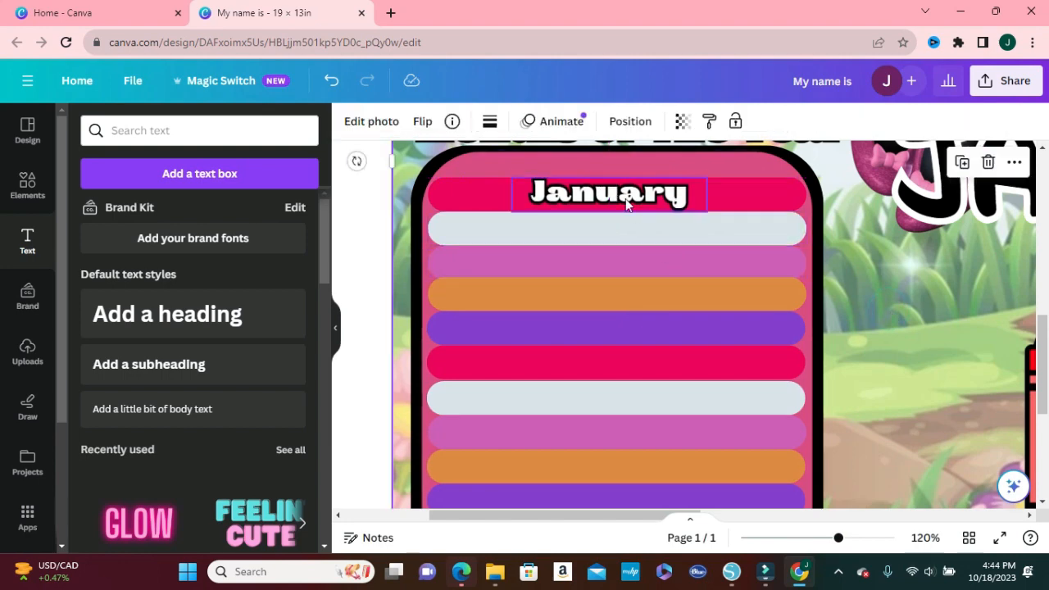
left_click(622, 194)
left_click_drag(616, 187, 616, 190)
left_click(869, 282)
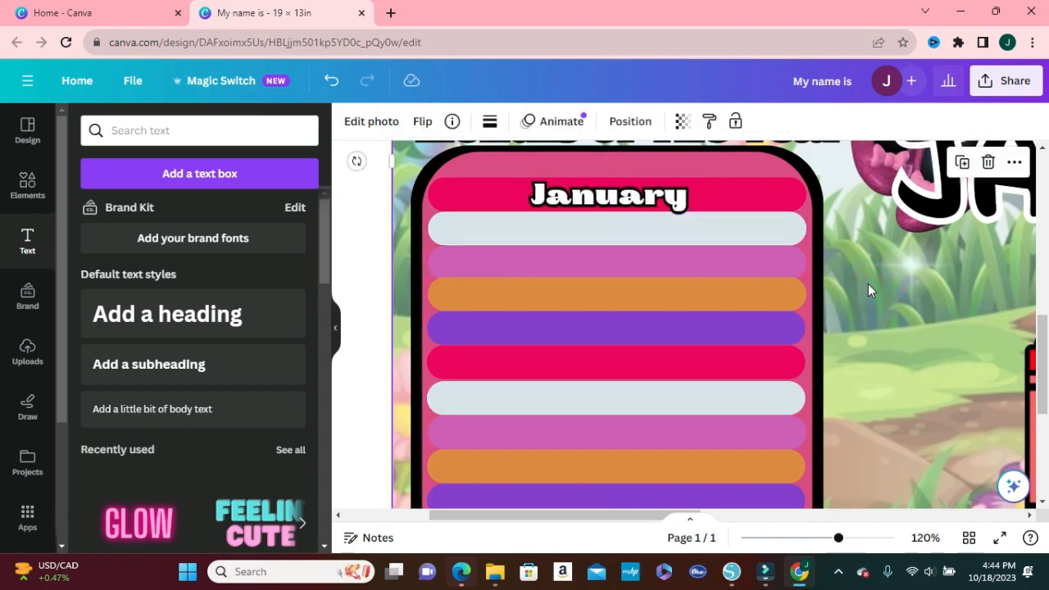
Retype the label on the first bar in capitals as JANUARY
left_click(680, 194)
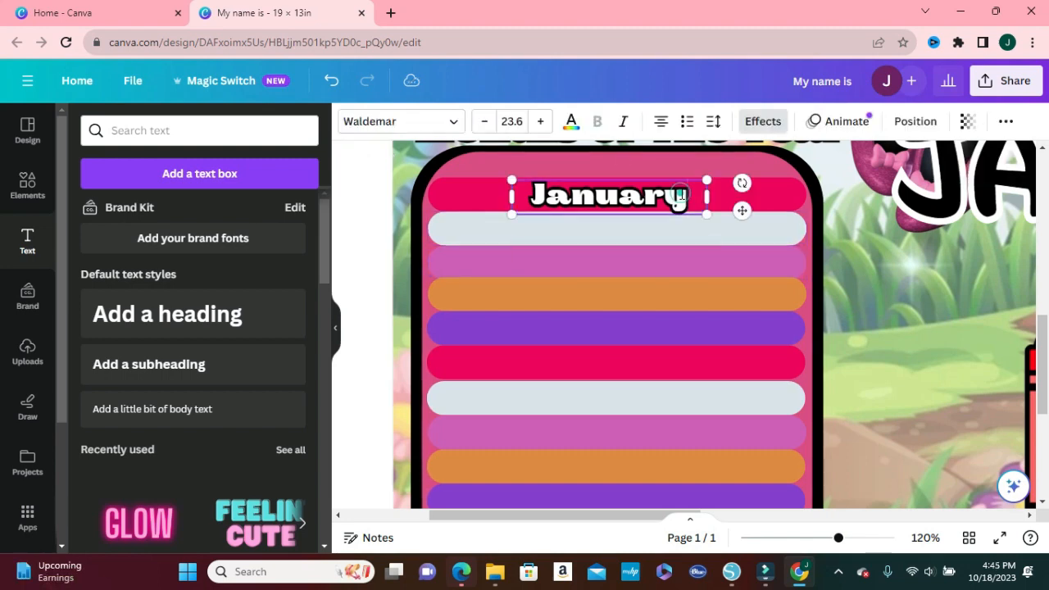
left_click(680, 194)
key("BackSpace")
key("BackSpace")
key("BackSpace")
key("BackSpace")
key("BackSpace")
key("BackSpace")
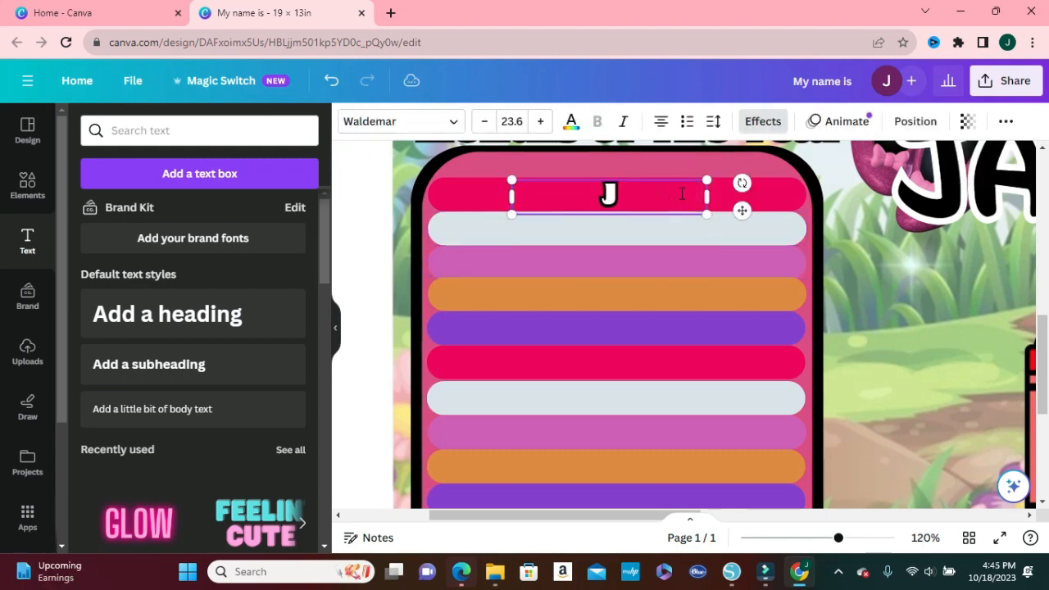
type("ANUARY")
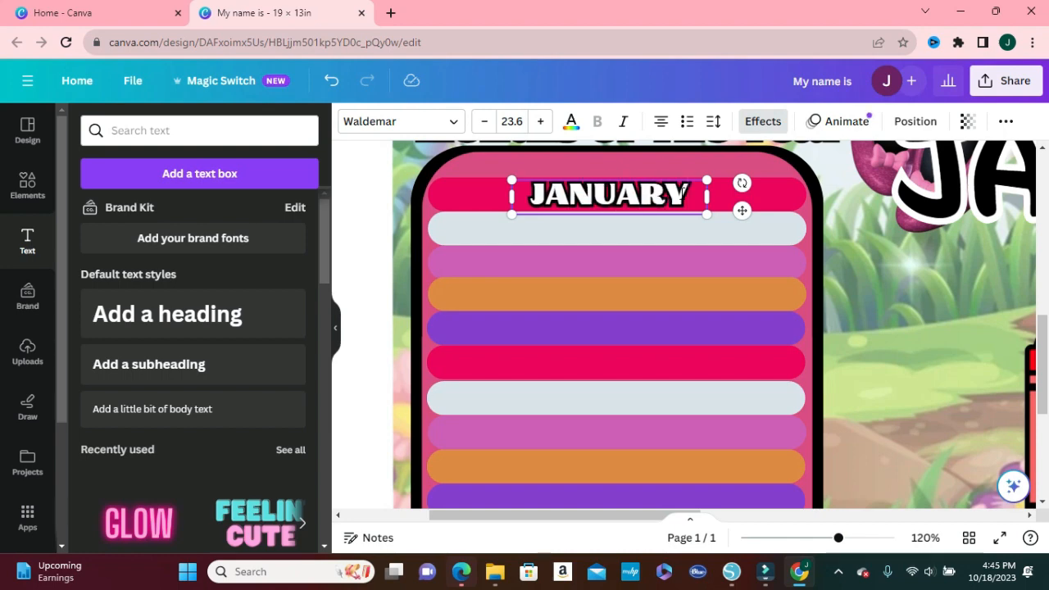
left_click(886, 308)
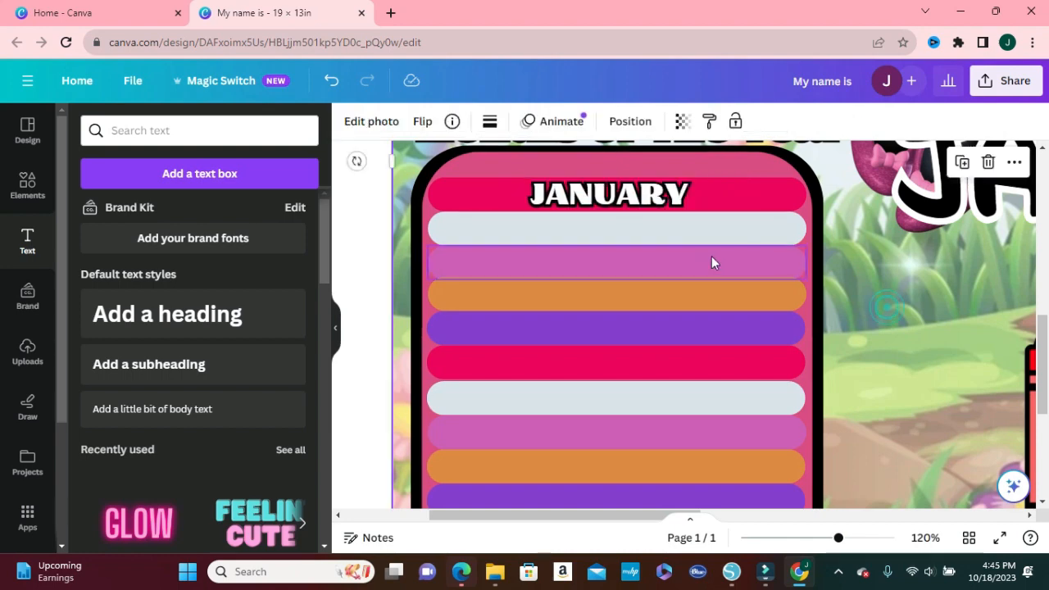
Duplicate the JANUARY label onto the second bar and change the copy's text to FEBUARY
left_click(620, 200)
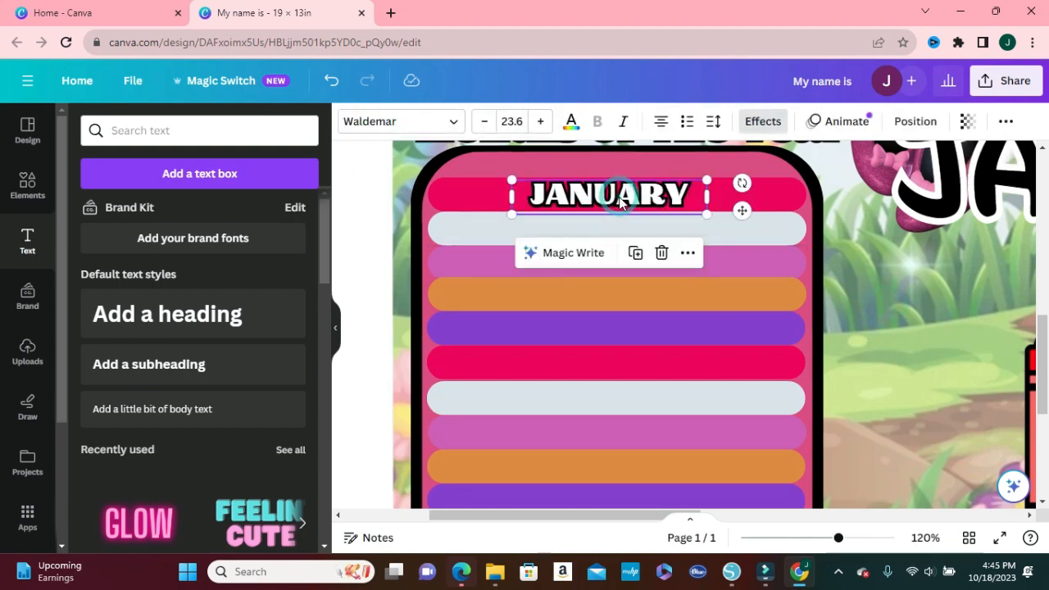
left_click(635, 252)
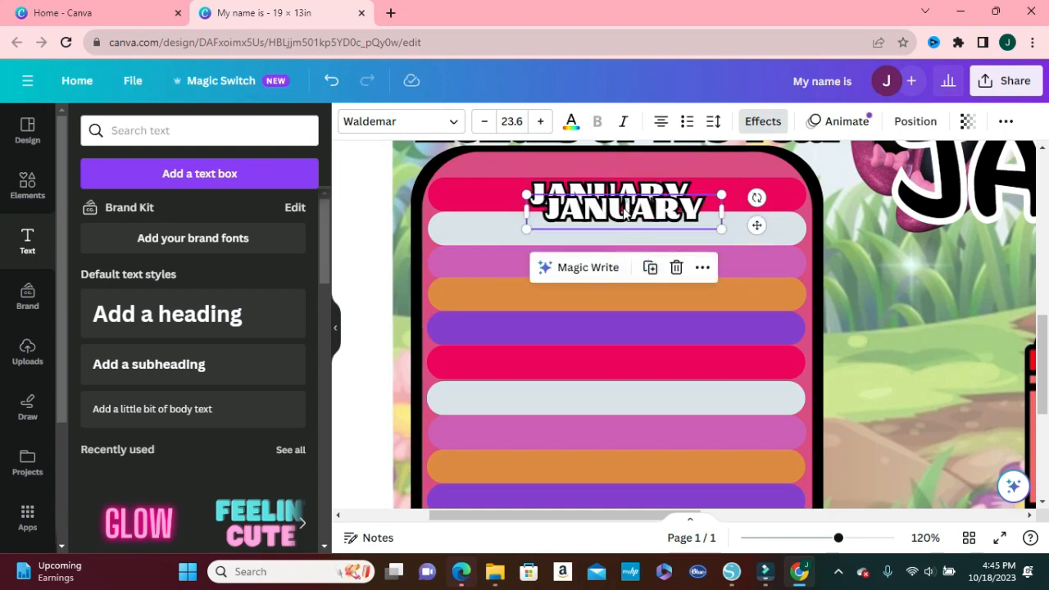
left_click_drag(626, 200, 616, 221)
double_click(618, 232)
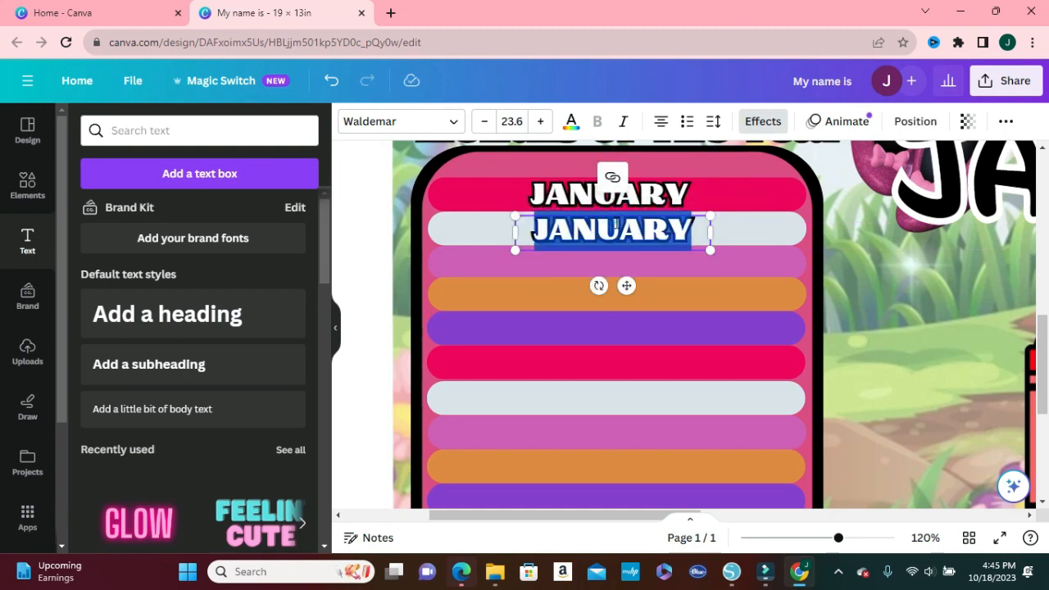
type("fE")
key("BackSpace")
key("BackSpace")
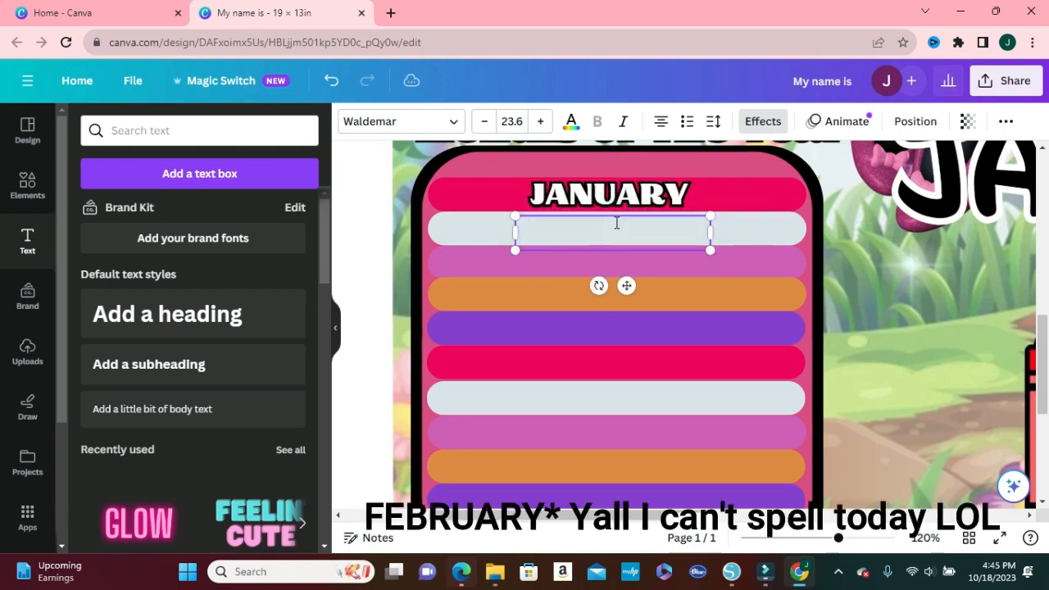
type("FEBUARY")
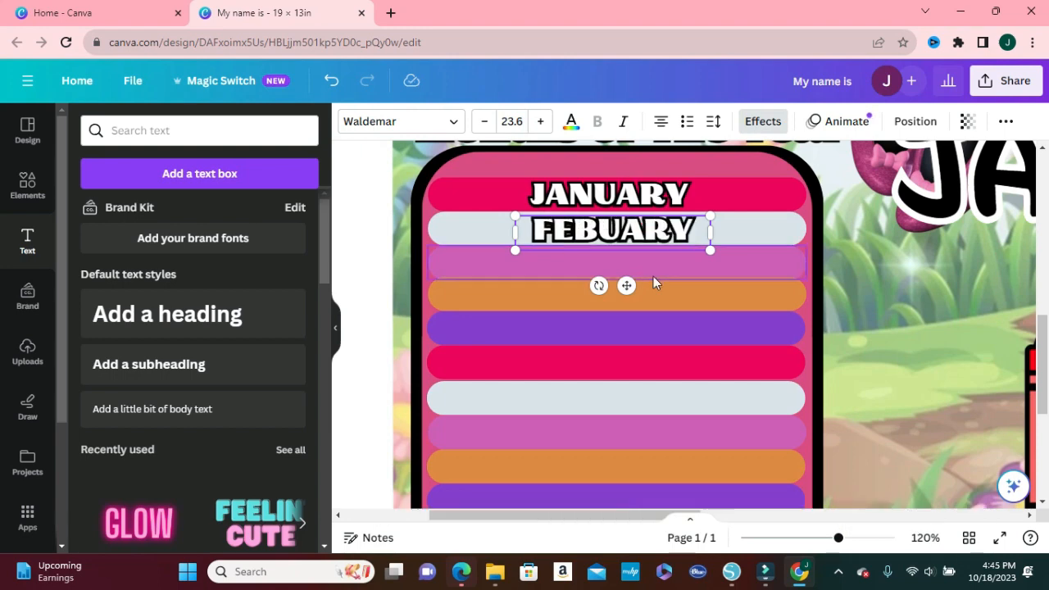
left_click(853, 288)
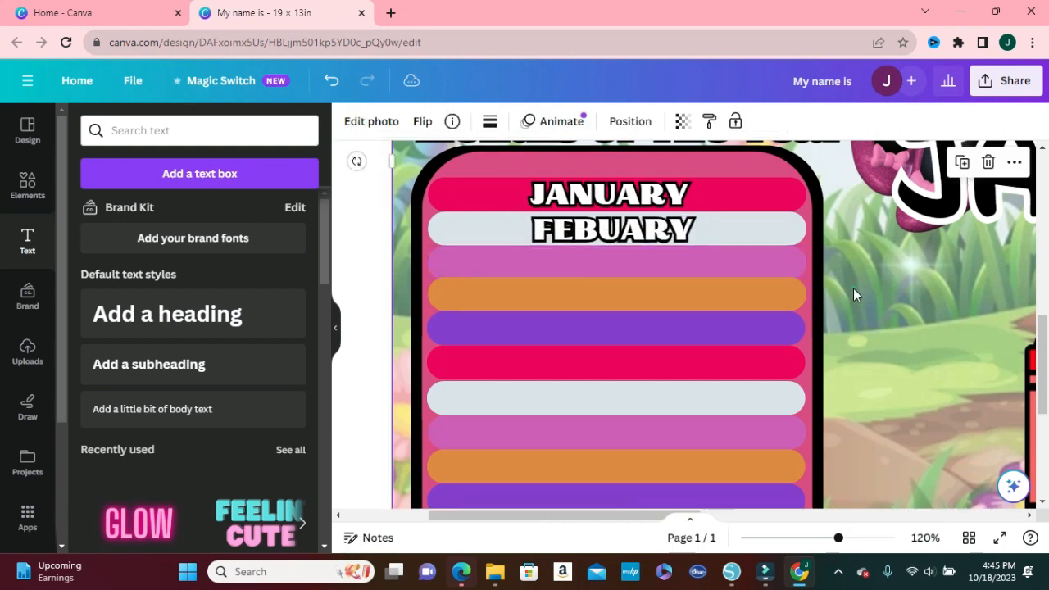
Duplicate the month label onto the third and fourth bars, with the texts MARCH and APRIL
left_click(628, 238)
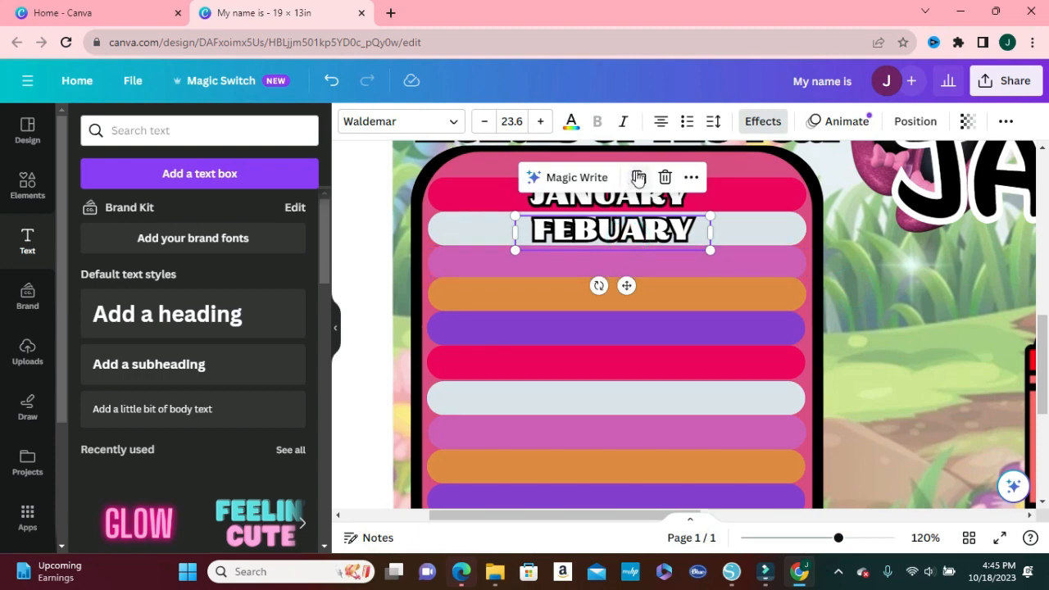
left_click(639, 177)
left_click_drag(622, 244, 610, 398)
double_click(608, 261)
type("MARCH")
left_click(619, 259)
left_click(640, 208)
double_click(620, 292)
type("APRIL")
Add matching duplicated labels reading MAY and JUNE on the fifth and sixth bars
left_click(639, 242)
double_click(611, 327)
type("MAY")
left_click(638, 273)
double_click(611, 362)
type("JUNE")
Duplicate the month label onto the seventh bar and change its text to JULY
left_click(642, 311)
double_click(610, 398)
type("JUKY")
key("BackSpace")
key("BackSpace")
type("LY")
Add duplicated labels AUGUST and SEPTEMBER on the eighth and ninth bars, and nudge the JULY label up slightly
left_click_drag(1042, 365, 1042, 398)
left_click_drag(614, 282, 623, 345)
left_click(641, 224)
double_click(613, 312)
type("AUGUST")
left_click(693, 260)
double_click(623, 345)
type("SEPTEMBER")
left_click(931, 374)
left_click(624, 312)
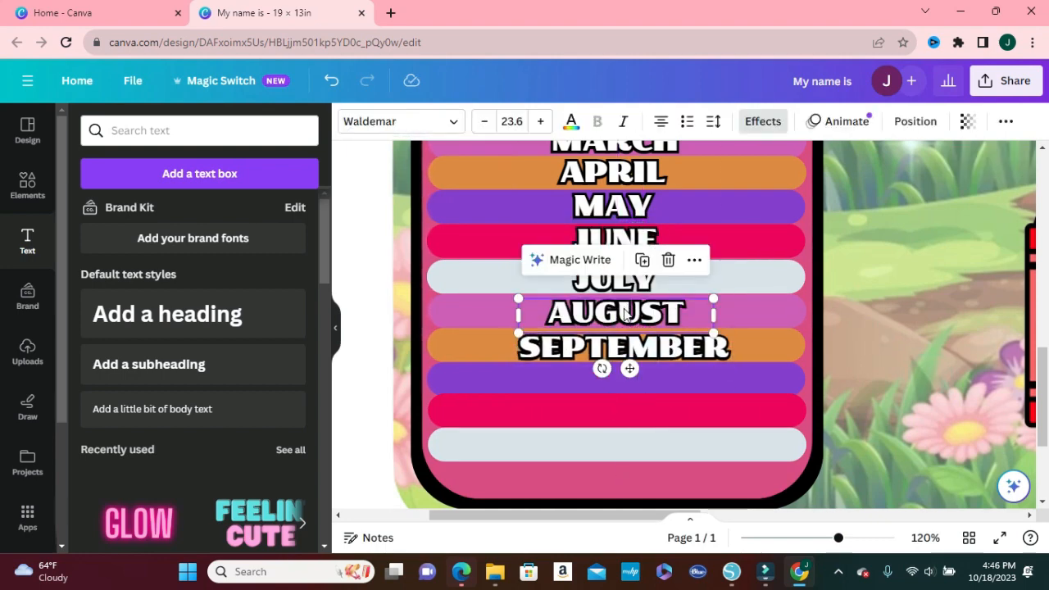
left_click_drag(624, 281, 624, 279)
Label the last three bars OCTOBER, NOVEMBER and DECEMBER with duplicates of the month label
double_click(635, 378)
type("OCTOBER")
left_click_drag(633, 377, 630, 445)
left_click(651, 324)
double_click(630, 410)
type("NOVEMBER")
left_click(651, 359)
double_click(631, 445)
type("DECEMBER")
left_click(854, 385)
Nudge the Months of The Year title up slightly above the month panel
left_click_drag(838, 537, 803, 538)
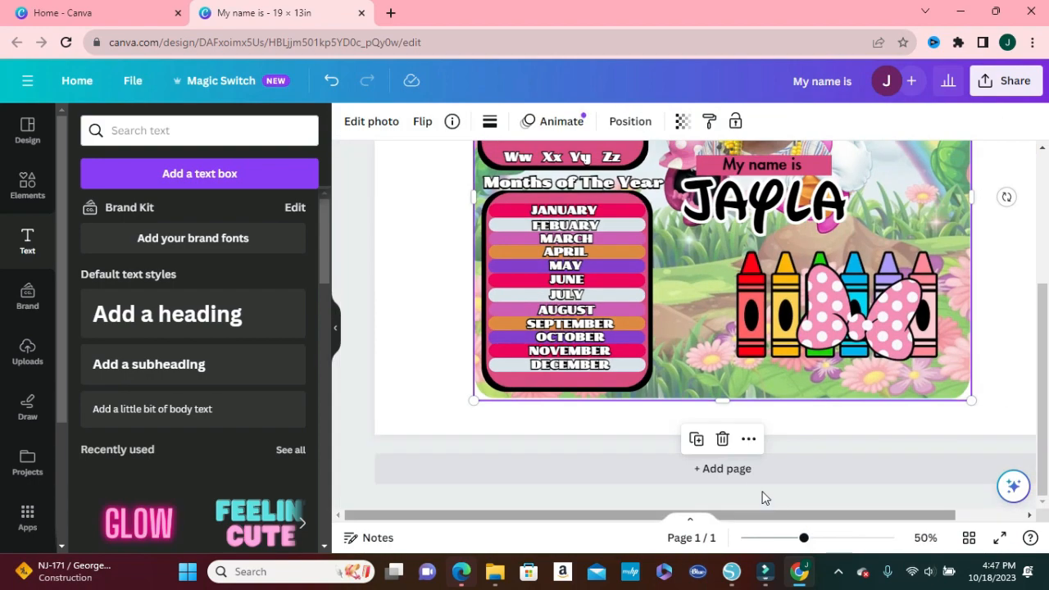
left_click(630, 183)
left_click_drag(629, 183, 630, 184)
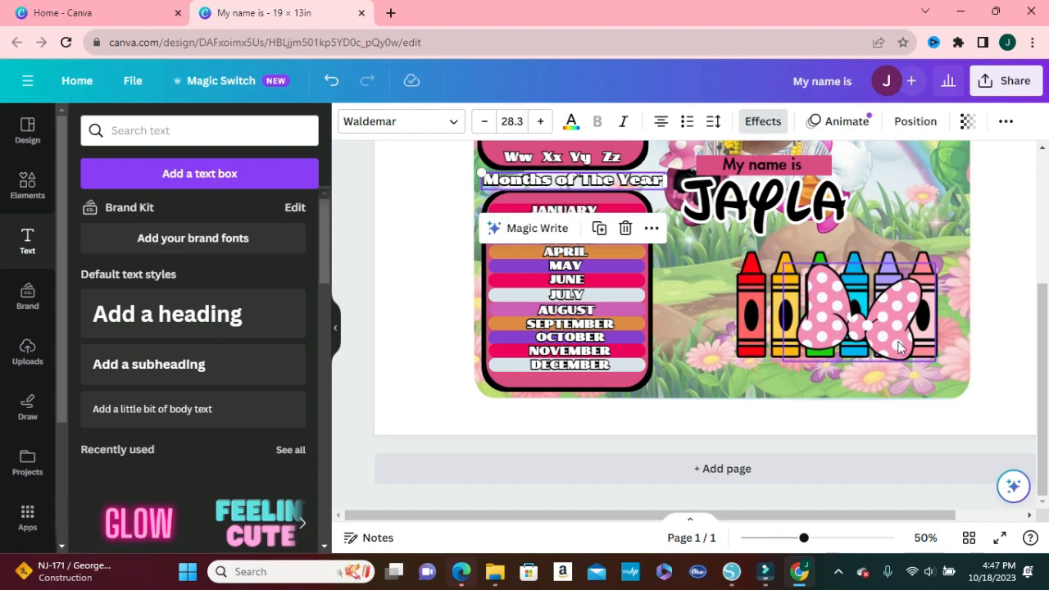
mouse_move(804, 540)
left_mouse_down()
mouse_move(824, 538)
mouse_move(799, 538)
left_mouse_up()
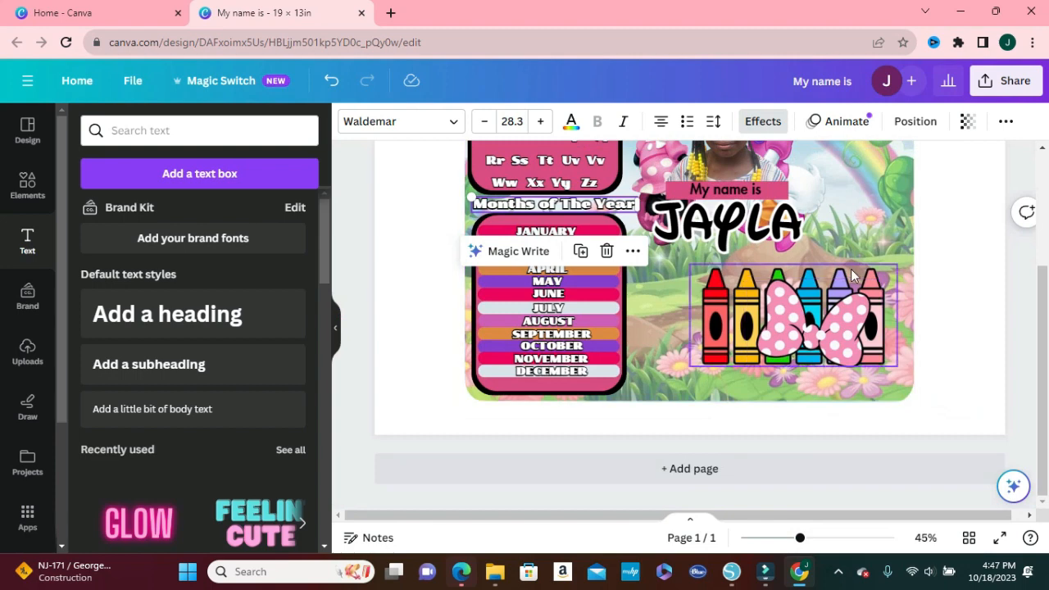
Move the polka-dot bow up beside the child's photo and place the crayons next to the months panel
left_click_drag(869, 343, 870, 185)
left_click(862, 299)
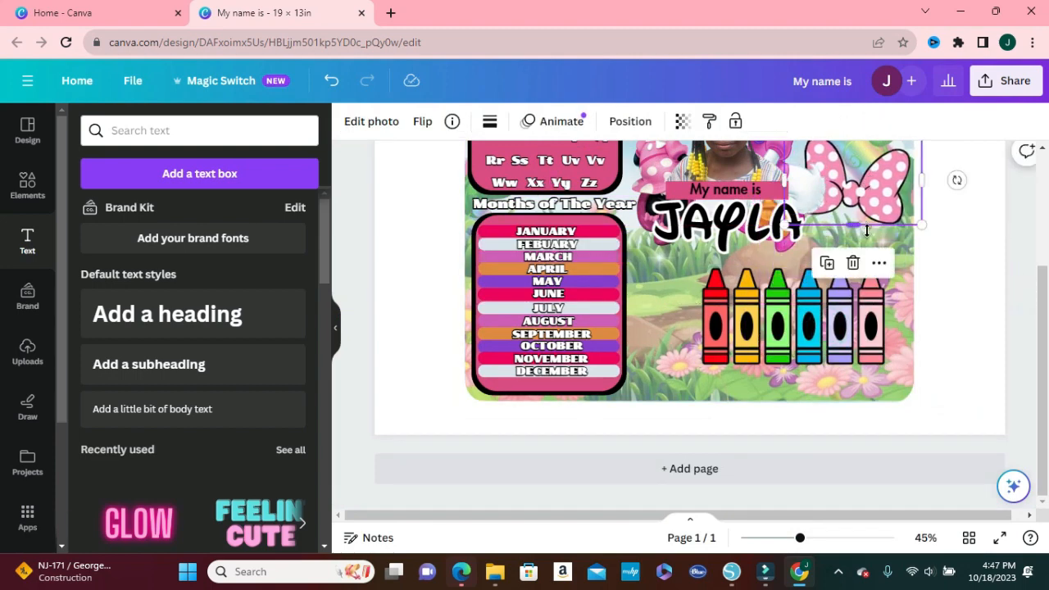
left_click_drag(862, 299, 801, 295)
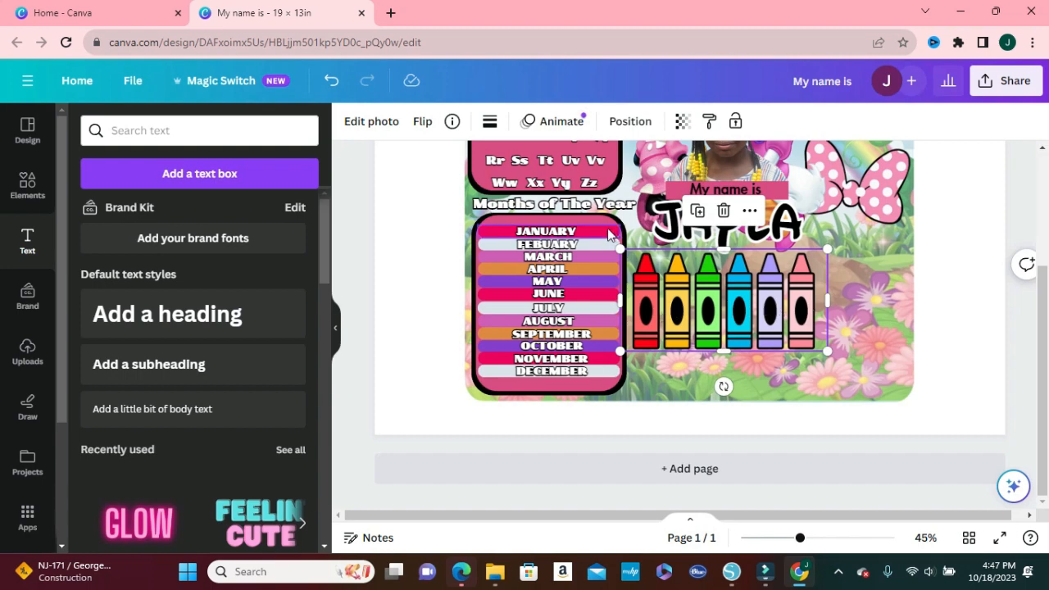
Duplicate the JANUARY label onto the crayons and change the copy's text to RED
right_click(541, 234)
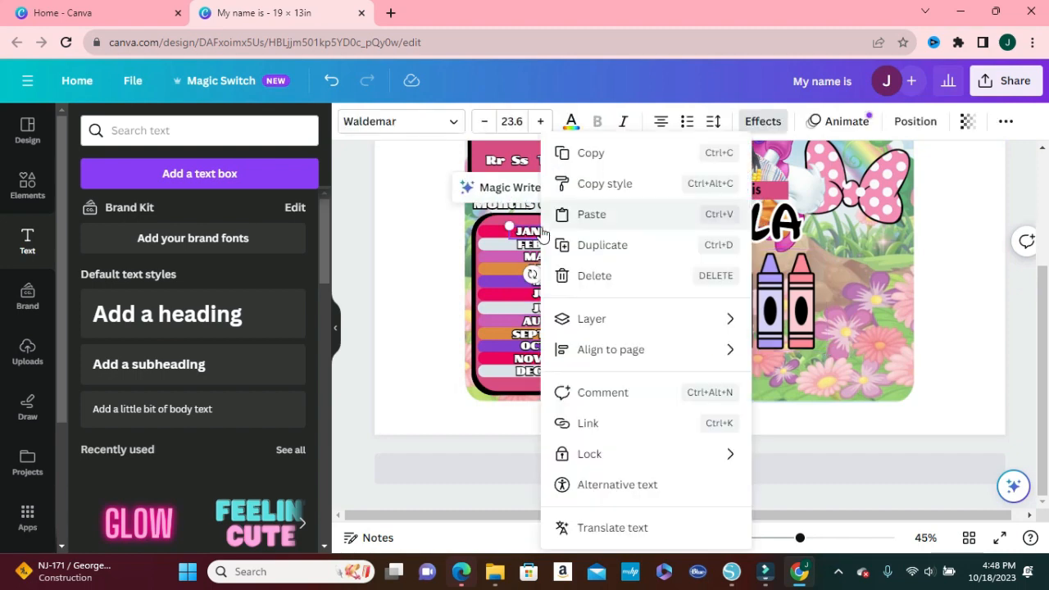
left_click(438, 267)
left_click(551, 234)
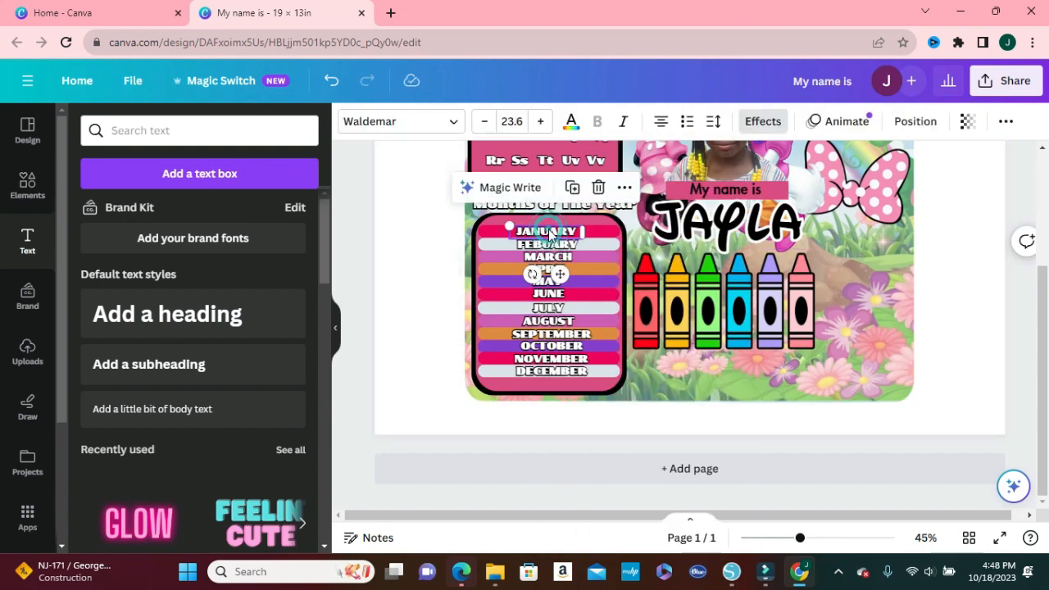
left_click(577, 193)
left_click_drag(563, 242, 729, 307)
type("R")
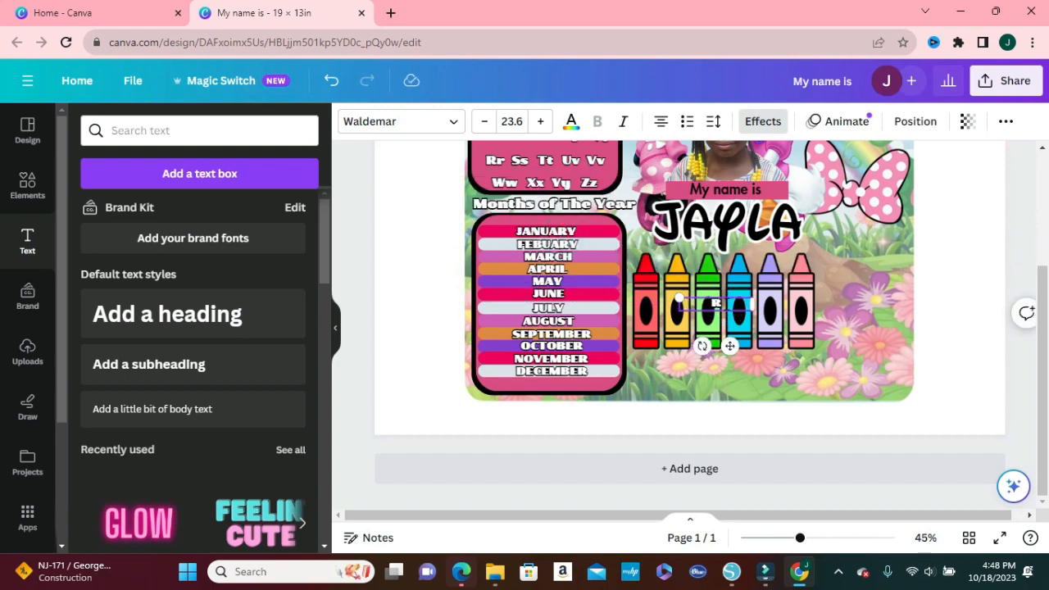
type("ED")
Narrow the RED text box to fit its word on the red crayon and rotate it to read vertically upward
left_click_drag(800, 538, 841, 539)
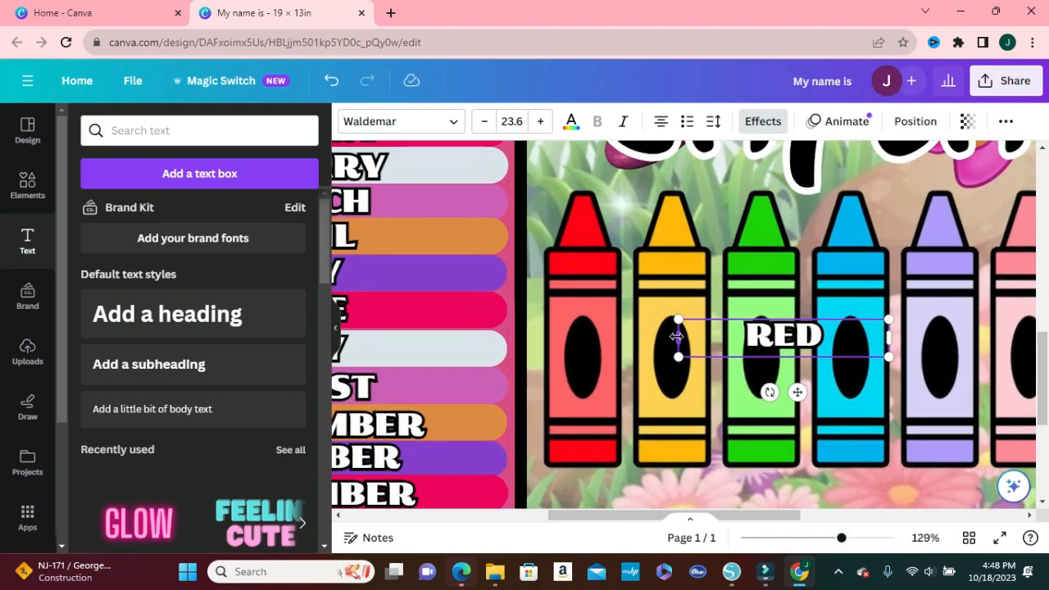
left_click_drag(675, 336, 586, 361)
left_click(886, 479)
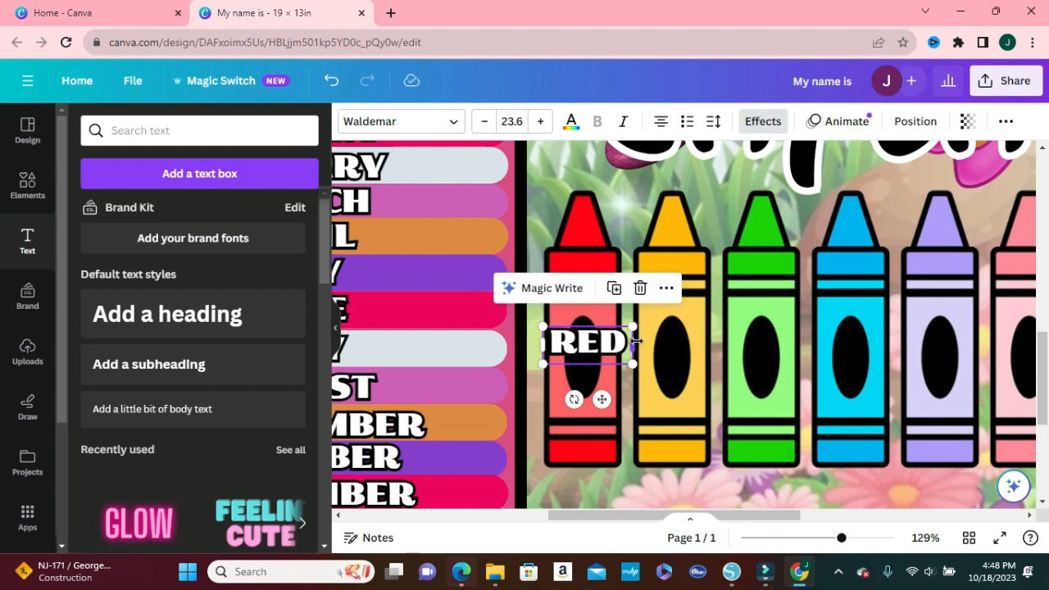
left_click_drag(670, 346, 627, 349)
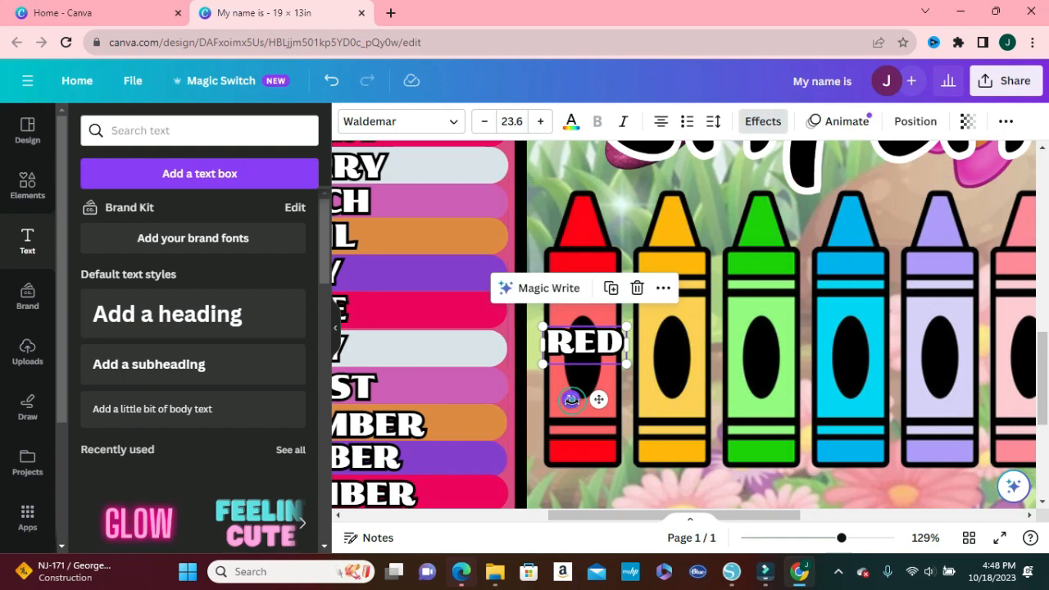
left_click_drag(571, 399, 672, 357)
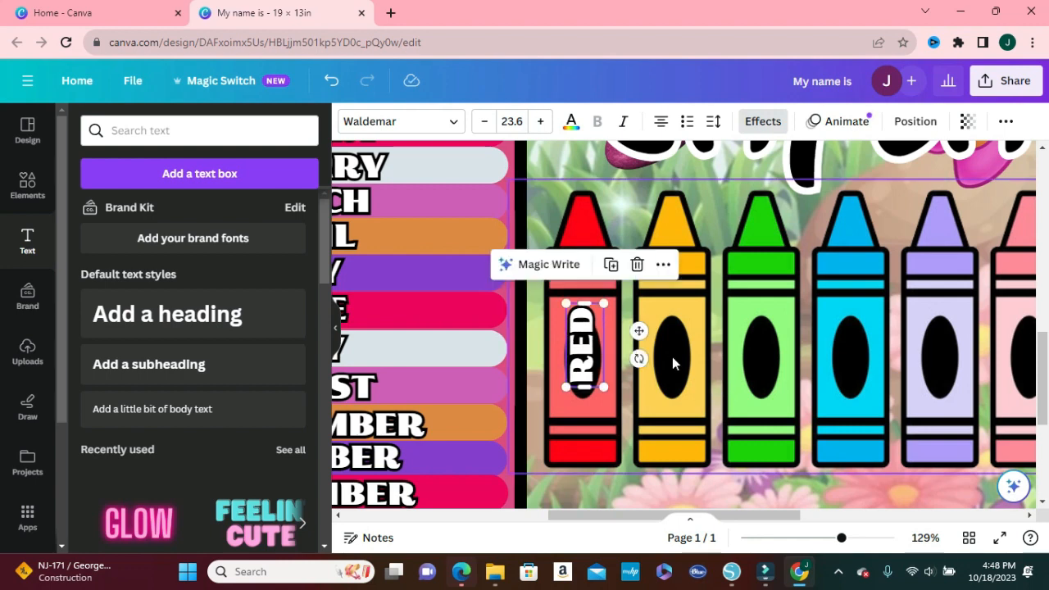
Centre the vertical RED label over the black oval of the red crayon
left_click_drag(583, 354, 585, 360)
left_click(700, 437)
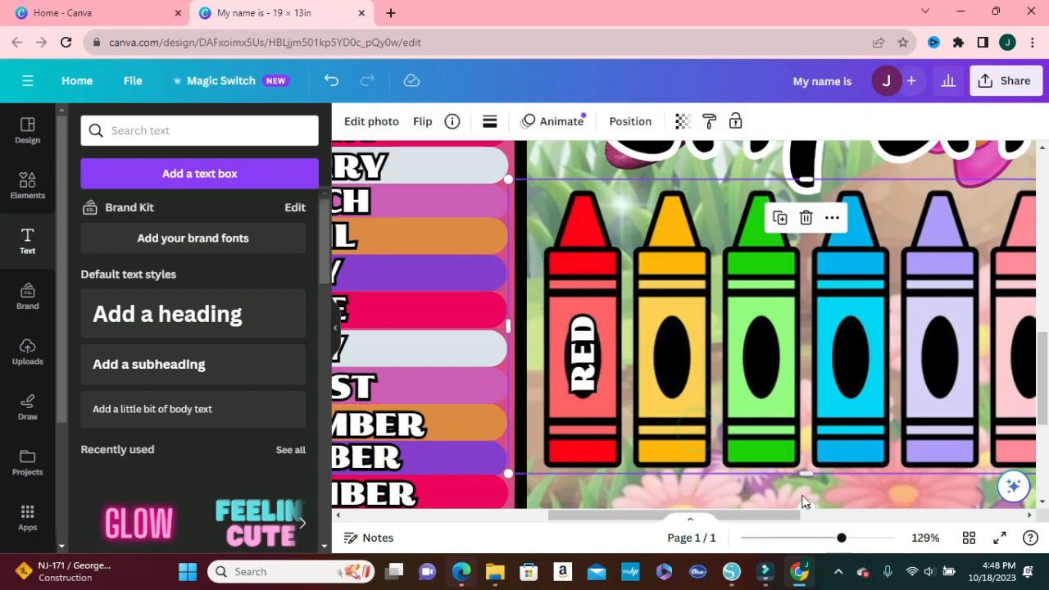
left_click_drag(840, 541, 850, 538)
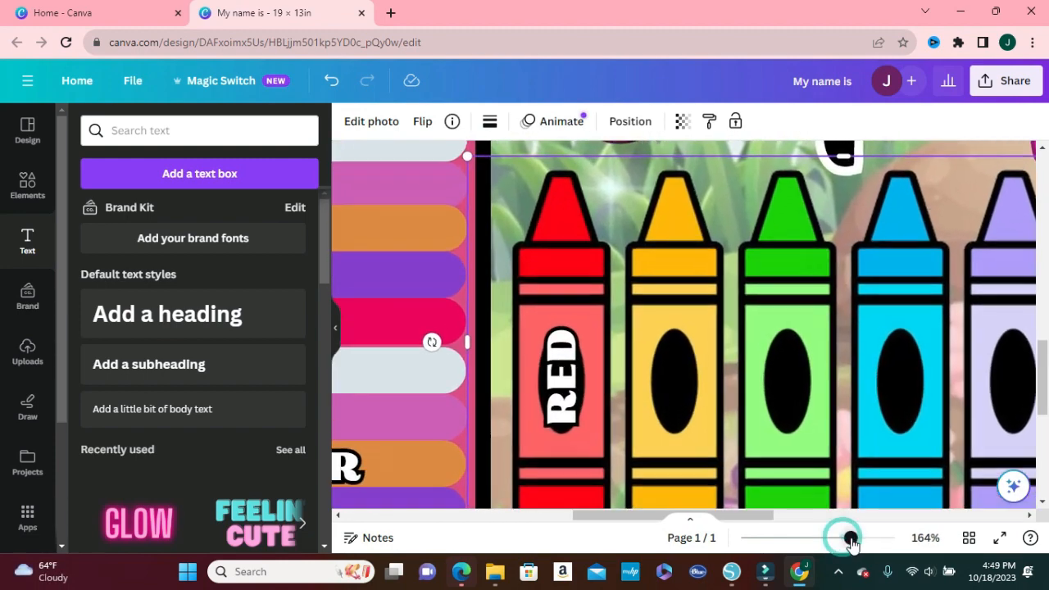
left_click(561, 372)
left_click_drag(560, 373, 561, 382)
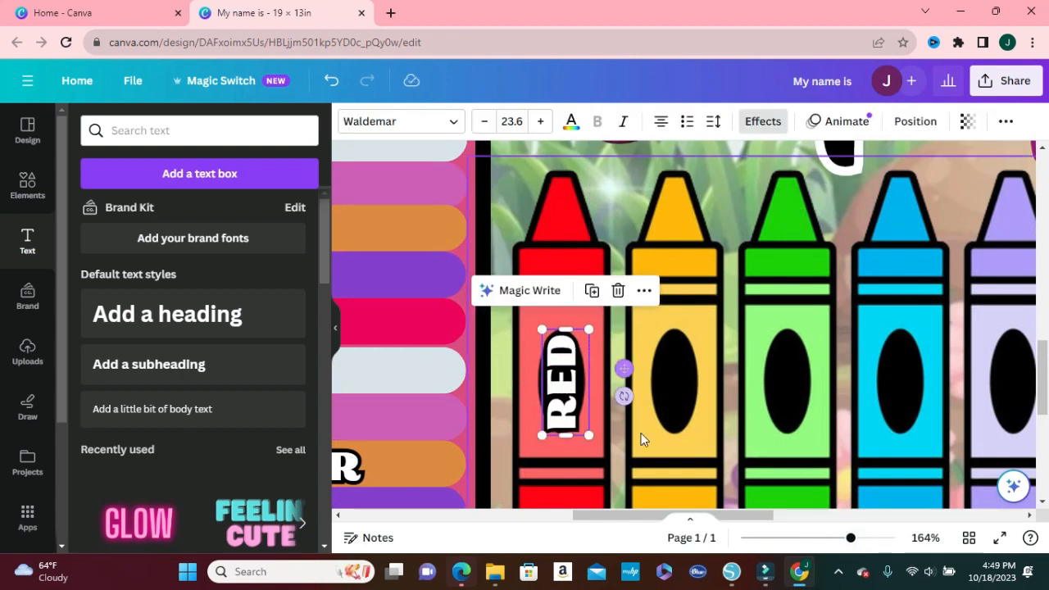
left_click(773, 450)
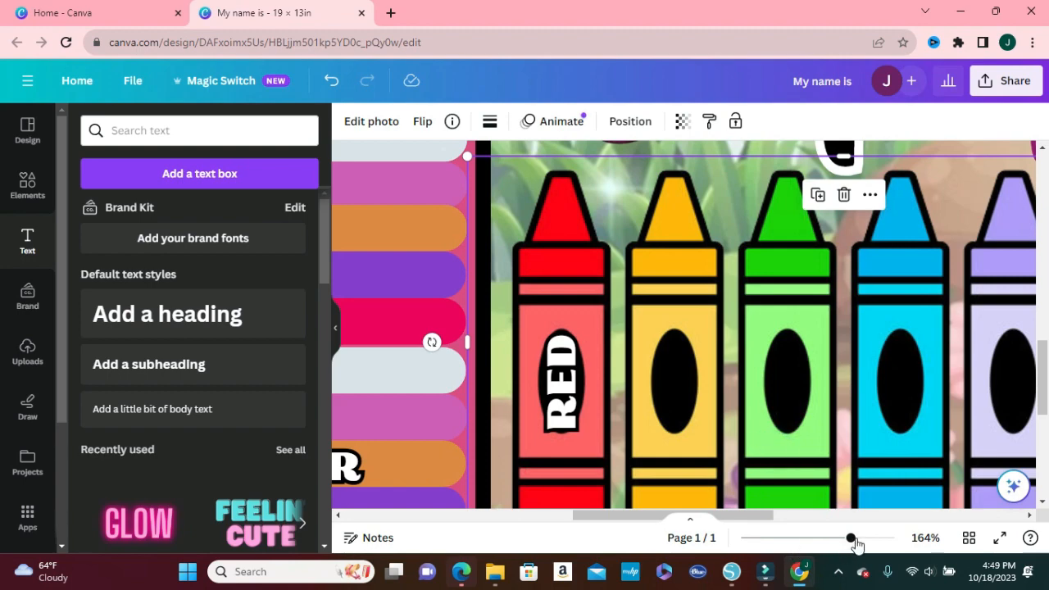
Duplicate the RED label onto the yellow crayon and change the copy's text to YELLOW
left_click_drag(850, 538, 831, 542)
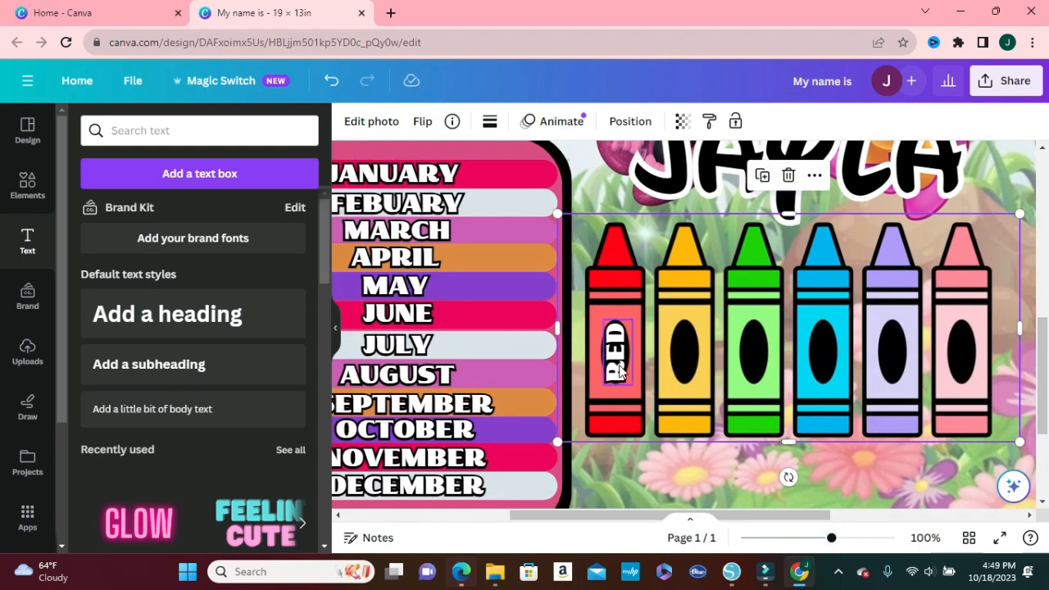
left_click(618, 373)
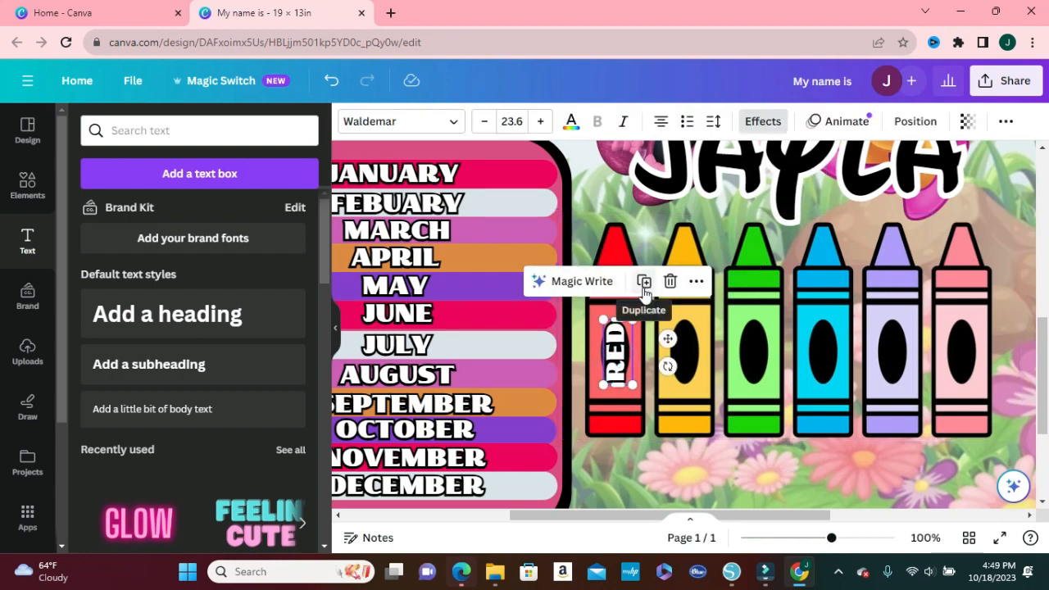
left_click(644, 282)
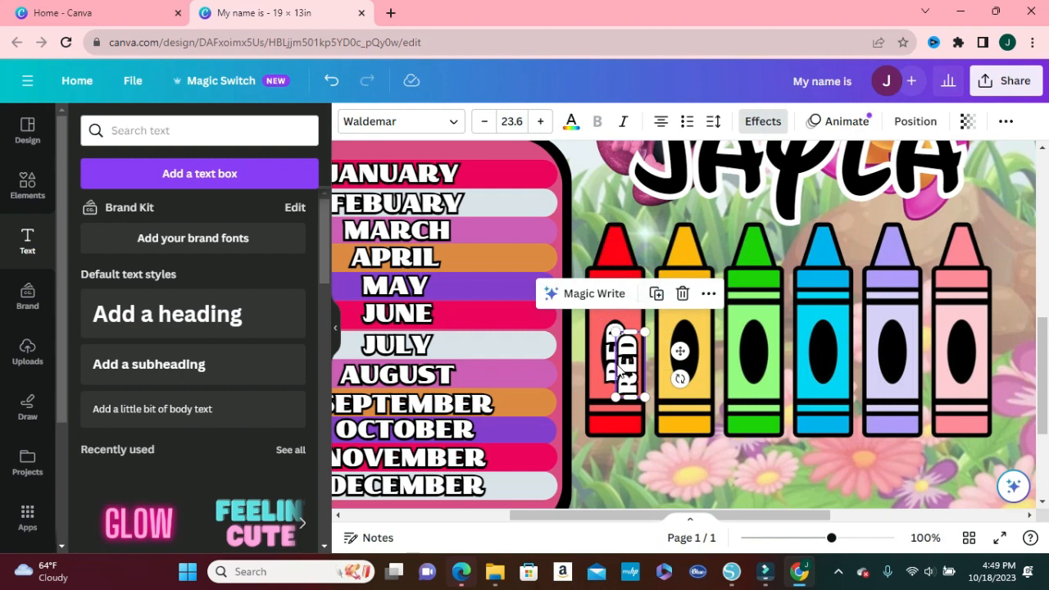
left_click_drag(627, 373, 685, 352)
double_click(685, 352)
type("YELLOW")
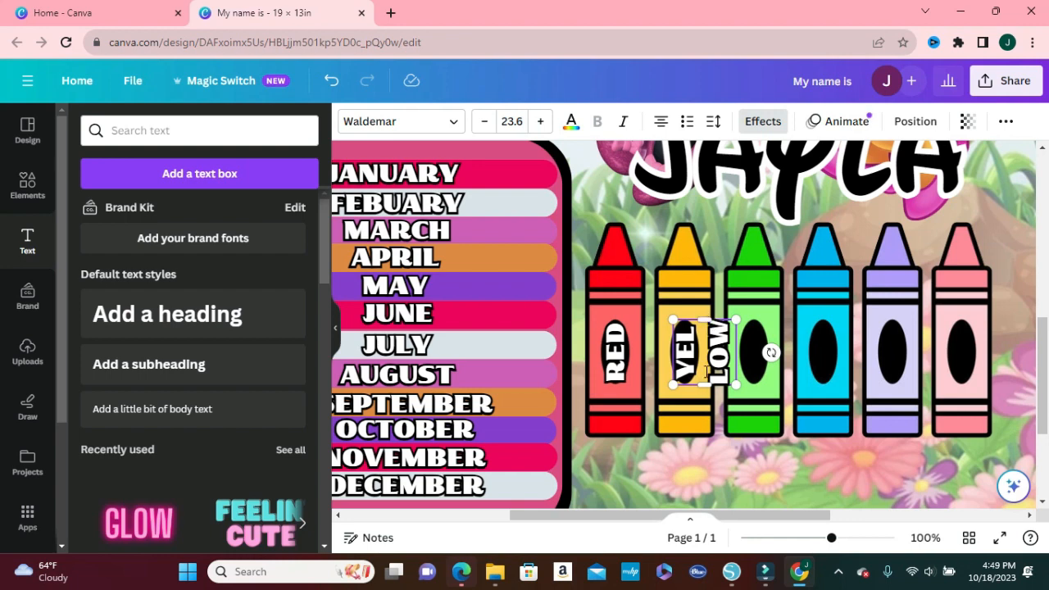
Lengthen the YELLOW text box to hold the word on one line and shrink the label to size 18.1 inside the crayon body
scroll(703, 322, "down", 1)
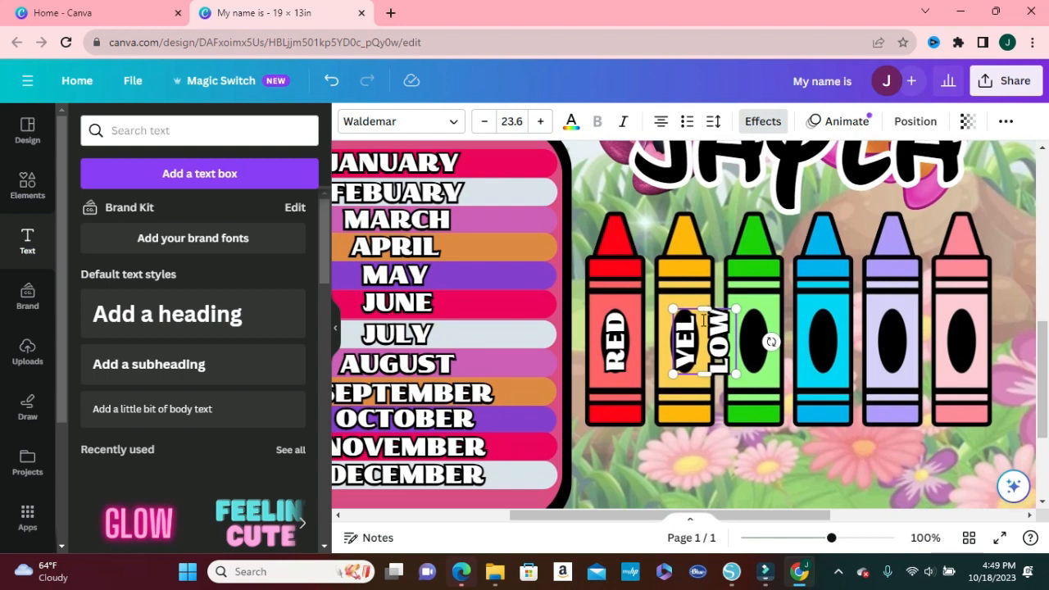
left_click_drag(702, 307, 702, 245)
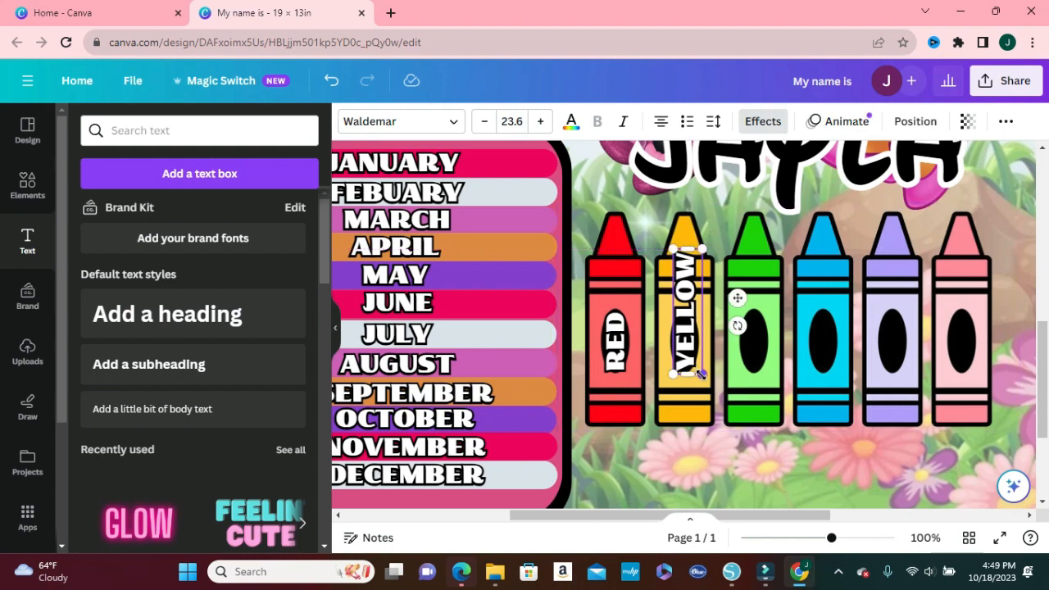
left_click_drag(699, 374, 691, 352)
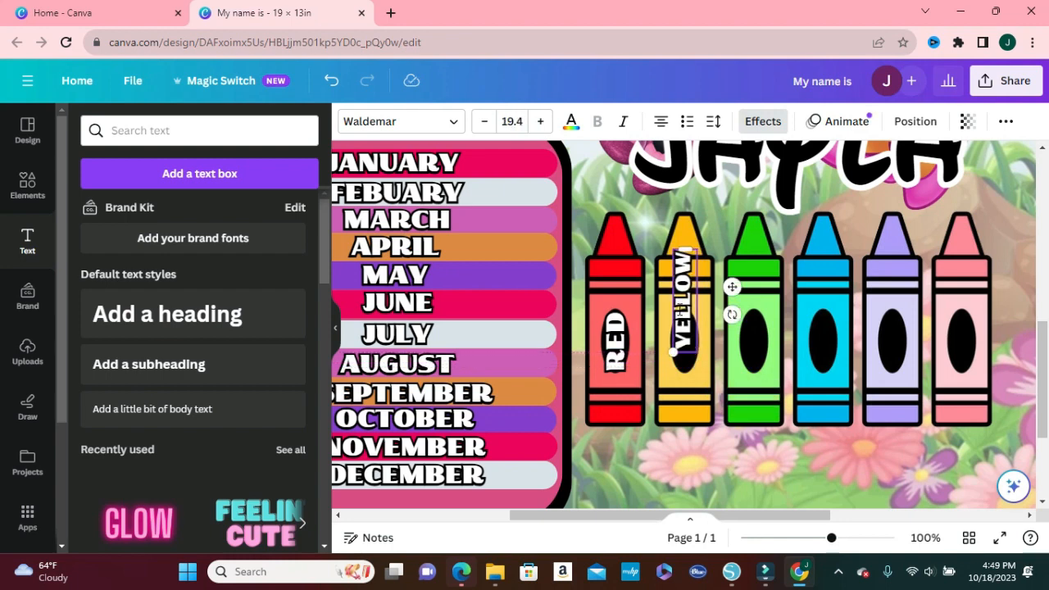
left_click(806, 449)
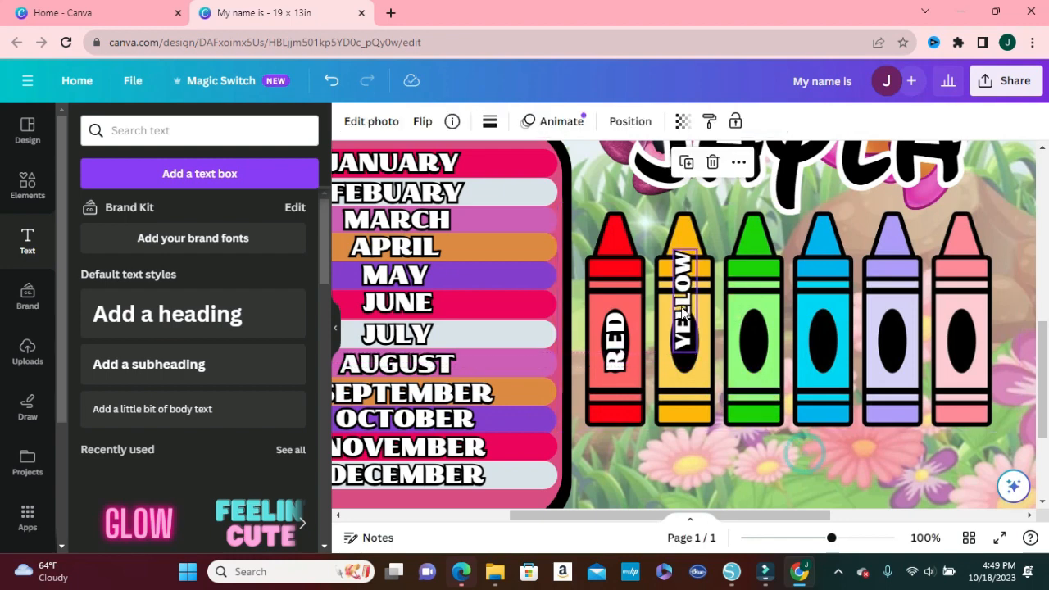
left_click_drag(683, 304, 690, 353)
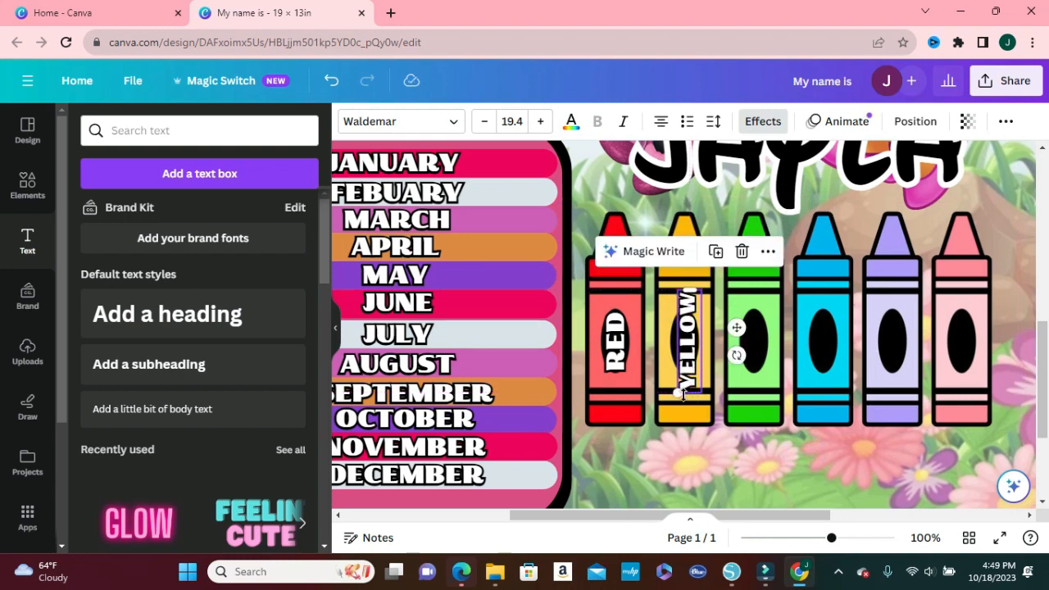
left_click_drag(678, 392, 686, 353)
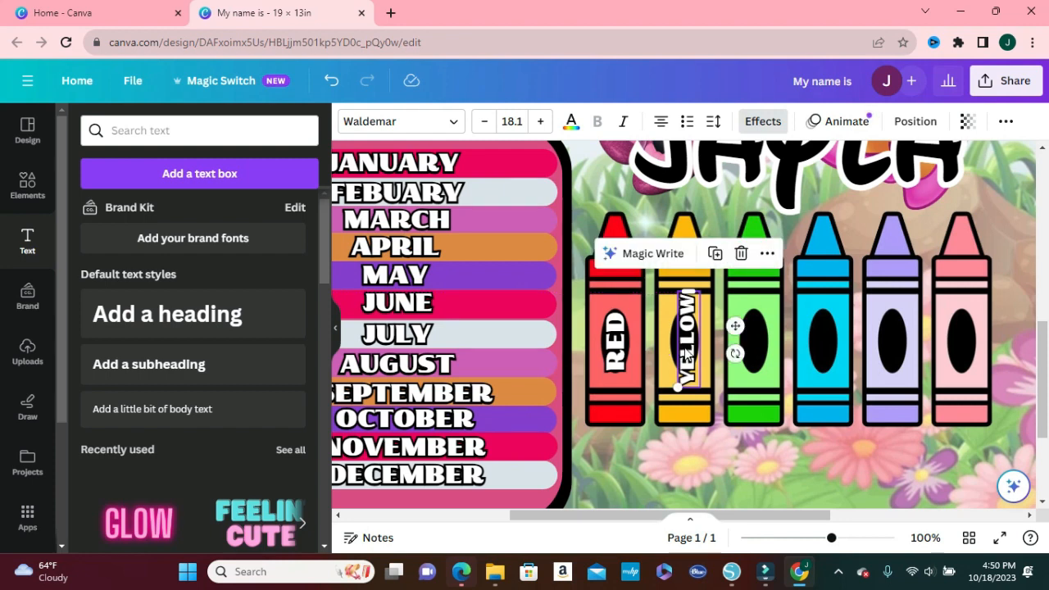
left_click(844, 463)
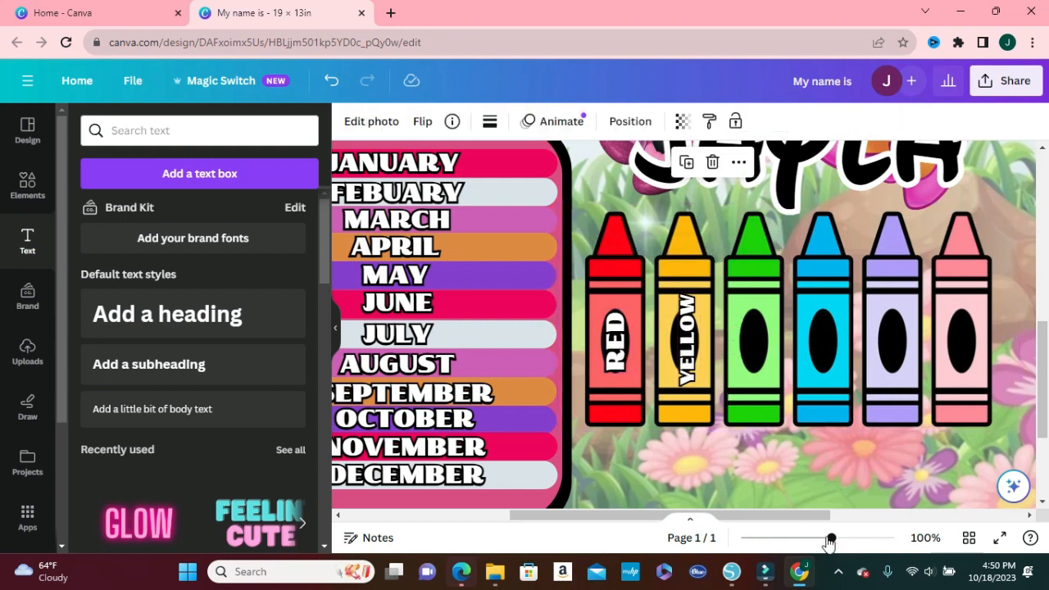
Centre the YELLOW label over the black oval of the yellow crayon
left_click_drag(831, 538, 846, 538)
left_click_drag(702, 381, 697, 378)
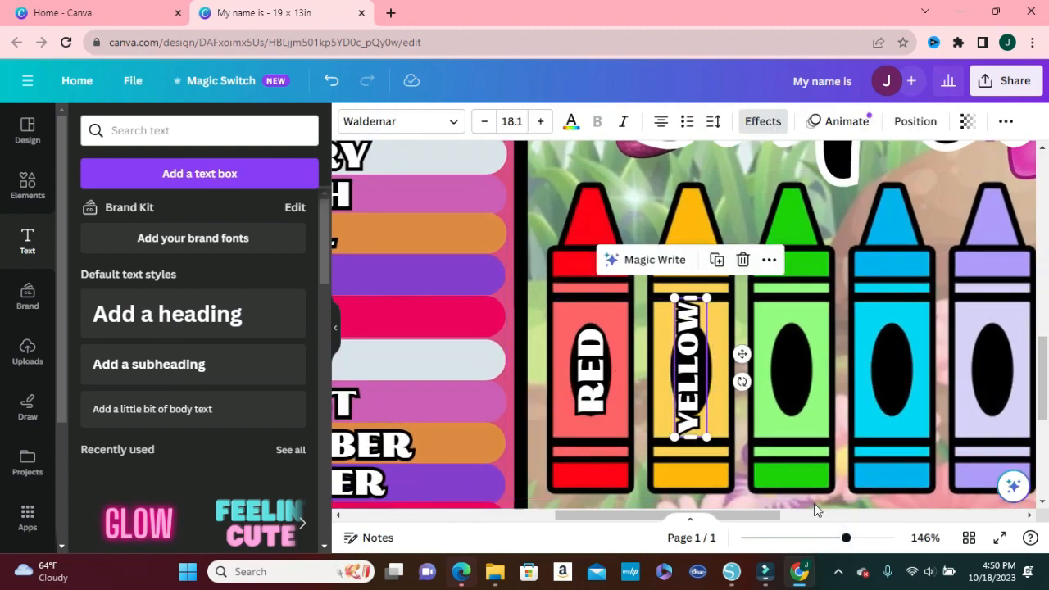
left_click_drag(846, 538, 868, 538)
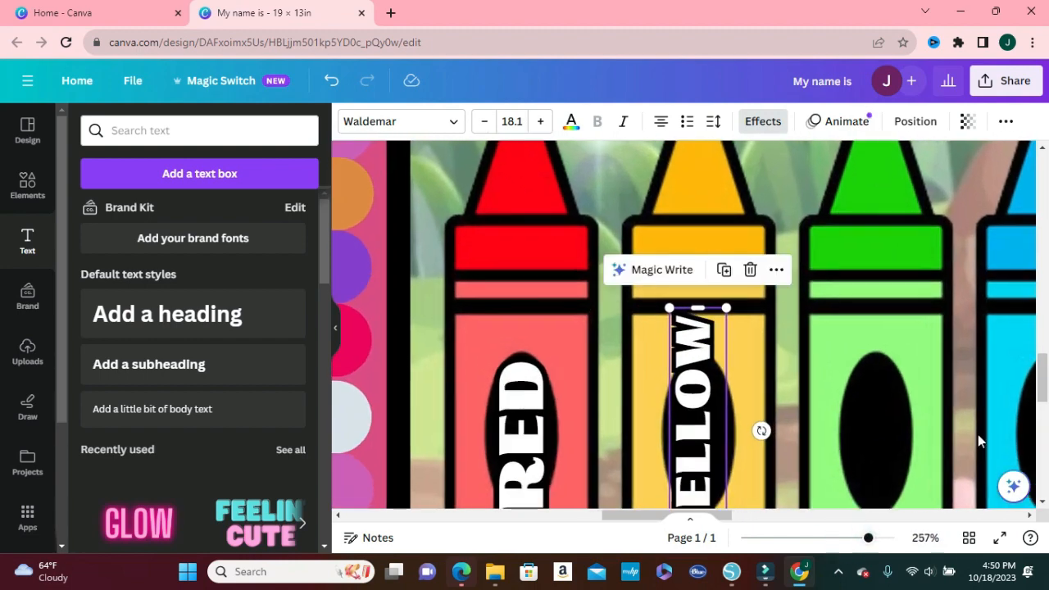
scroll(1045, 377, "down", 3)
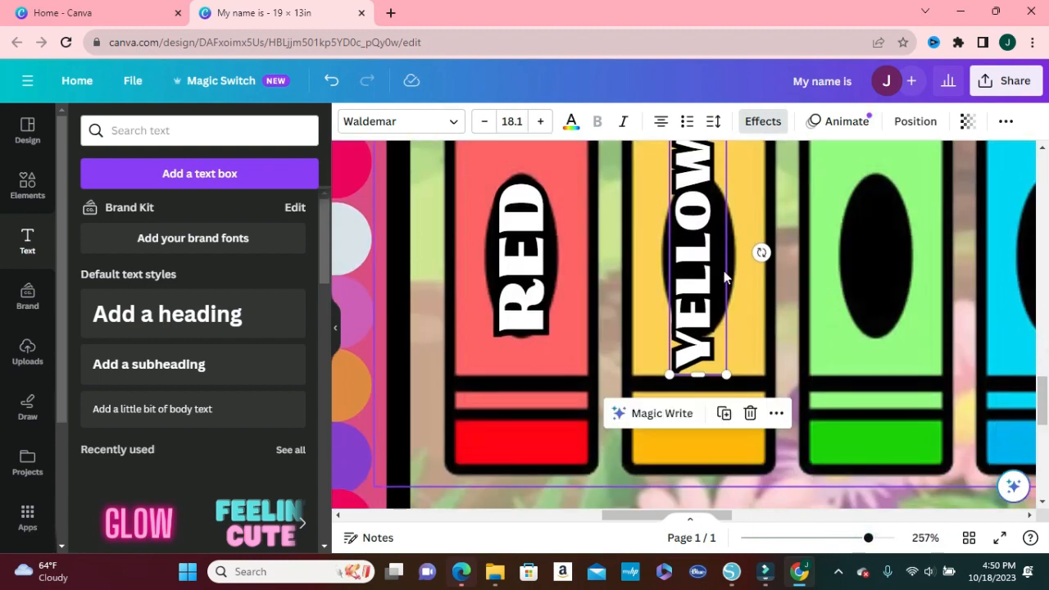
left_click_drag(681, 261, 686, 261)
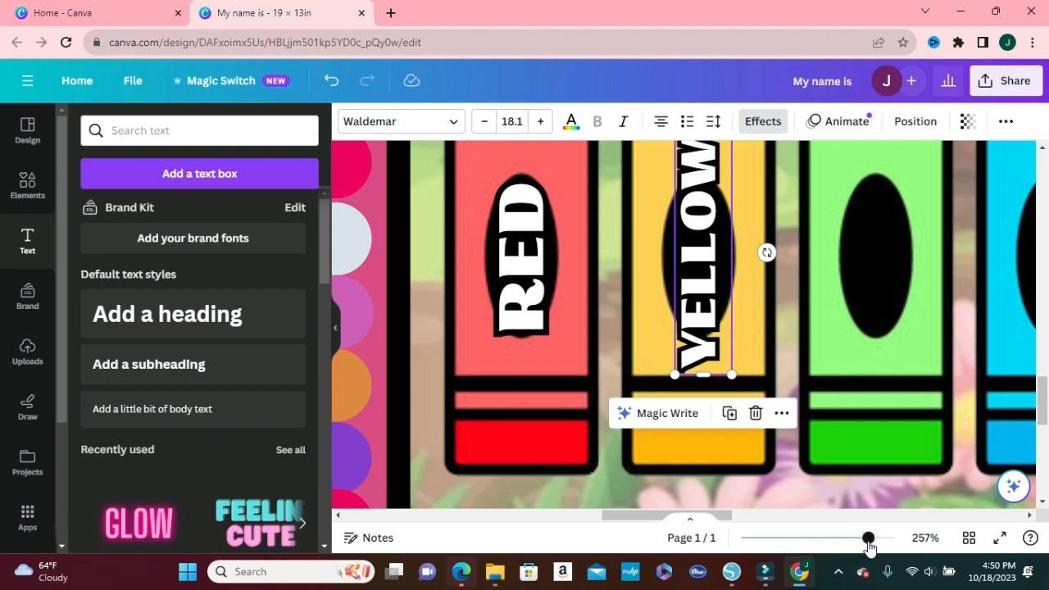
left_click_drag(868, 538, 840, 538)
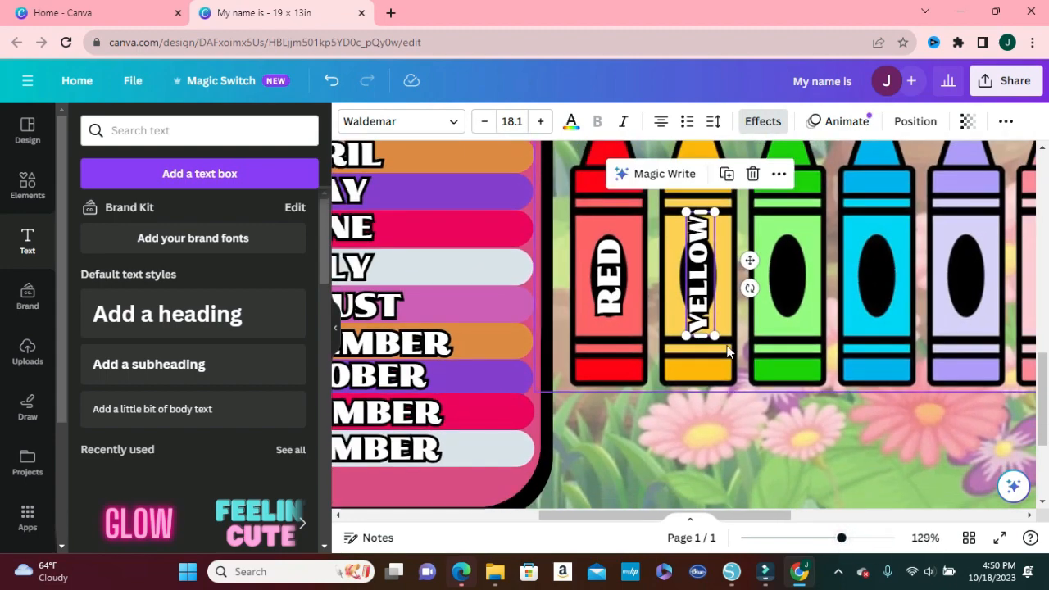
left_click(717, 389)
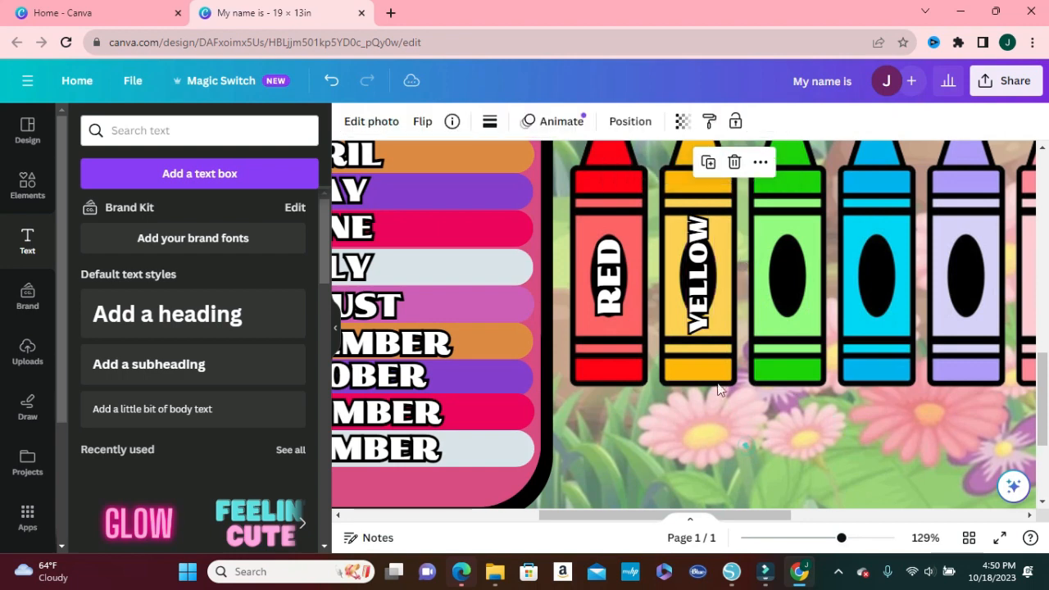
Duplicate the YELLOW label onto the green crayon and change the copy's text to GREEN
left_click(699, 279)
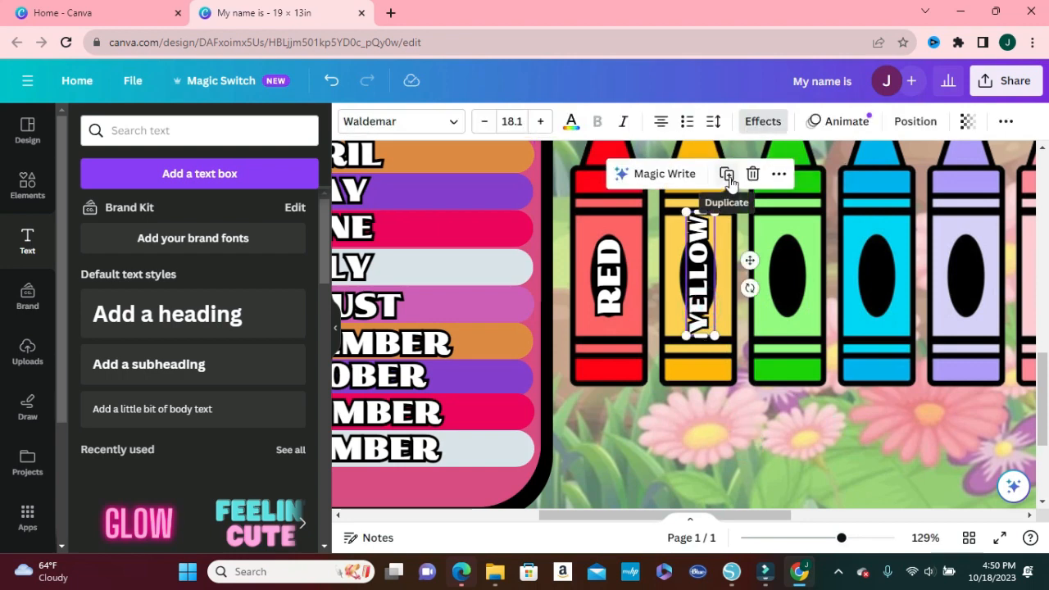
left_click(727, 176)
left_click_drag(713, 310, 782, 296)
double_click(781, 296)
type("G")
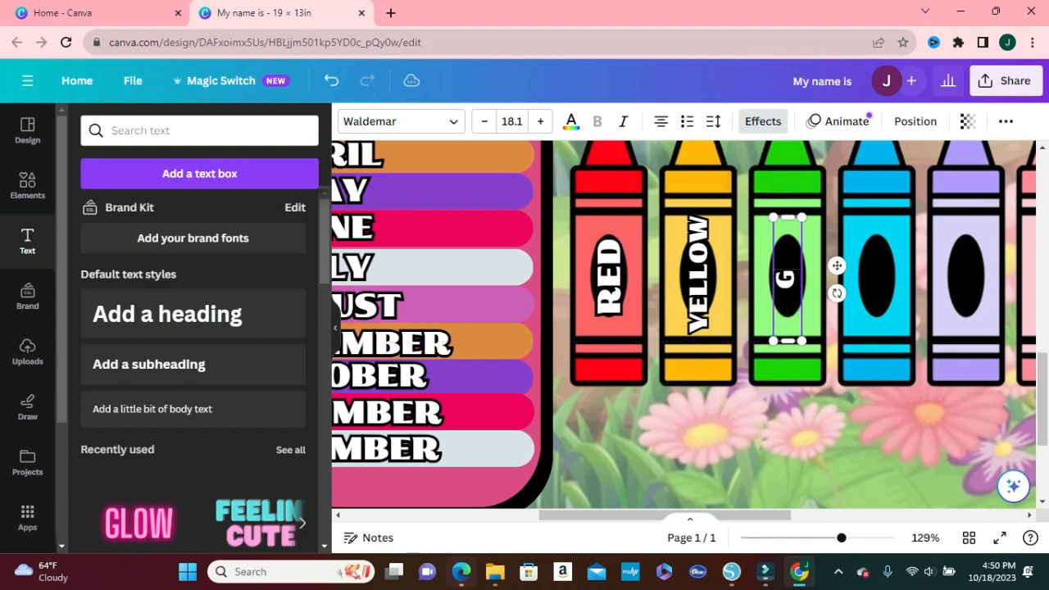
type("REEN")
Add a matching vertical label on the blue crayon with the text BLUE
scroll(549, 283, "up", 3)
left_click_drag(557, 261, 946, 283)
left_click(579, 407)
double_click(683, 284)
type("BLUE")
left_click(685, 479)
left_click(685, 283)
left_click(711, 402)
Add a matching vertical label on the purple crayon with the text PURPLE
double_click(814, 282)
type("PURPLE")
left_click(813, 291)
left_click(843, 402)
Label the last crayon PINK in the same vertical style and adjust the label over the black oval
double_click(734, 280)
type("PINK")
left_click_drag(796, 516, 873, 537)
left_click(741, 479)
left_click(778, 287)
left_click_drag(772, 415, 773, 316)
left_click_drag(767, 238, 773, 289)
left_click_drag(872, 537, 807, 537)
left_click(931, 368)
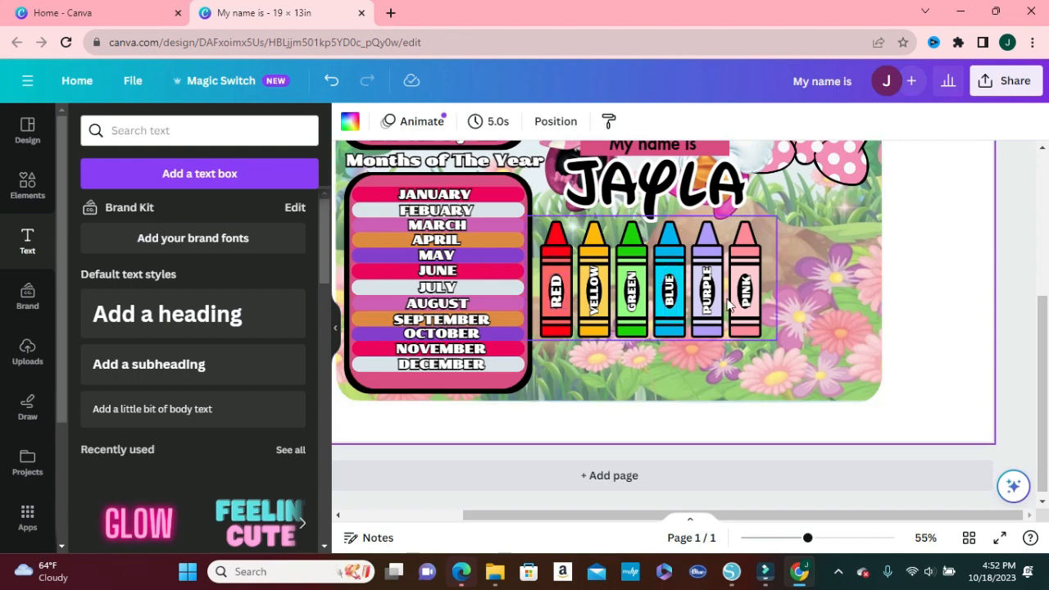
Group the six colour-name labels with the crayons and move the group lower beneath the child's name
left_click(554, 292)
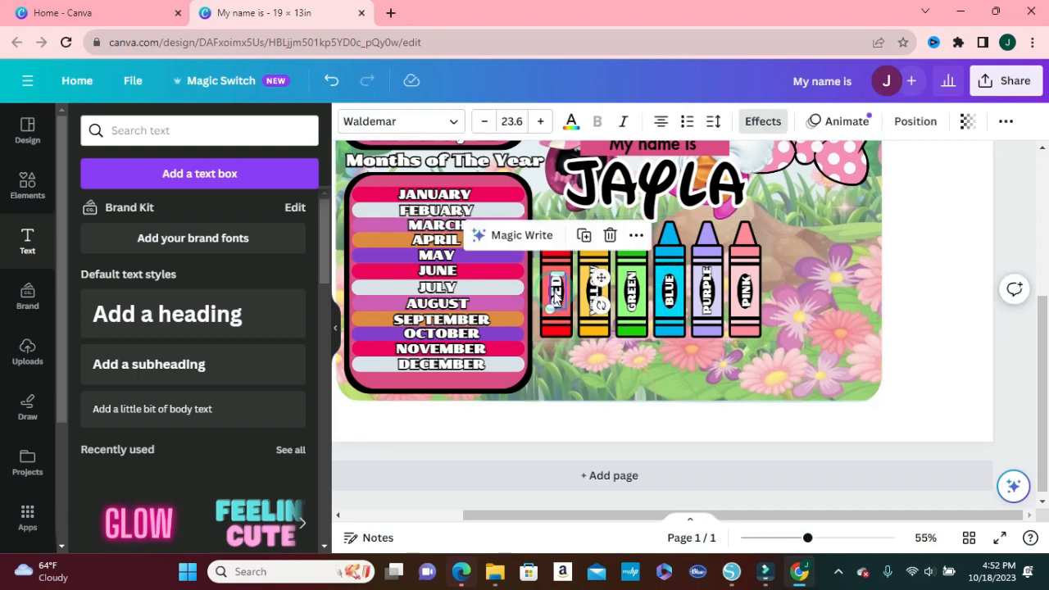
left_click(593, 291, "shift")
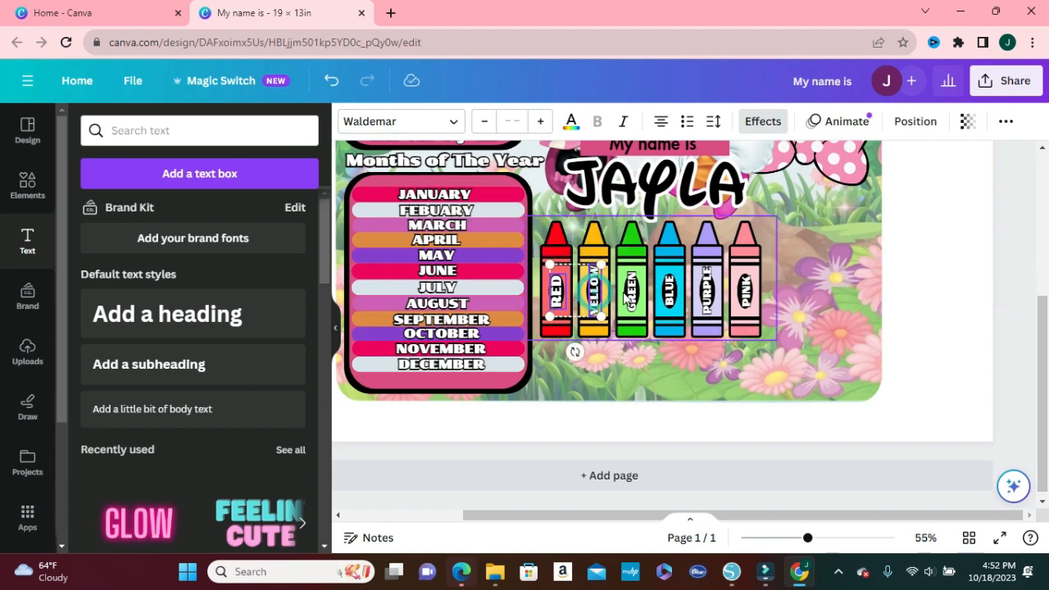
left_click(632, 295, "shift")
left_click(668, 295, "shift")
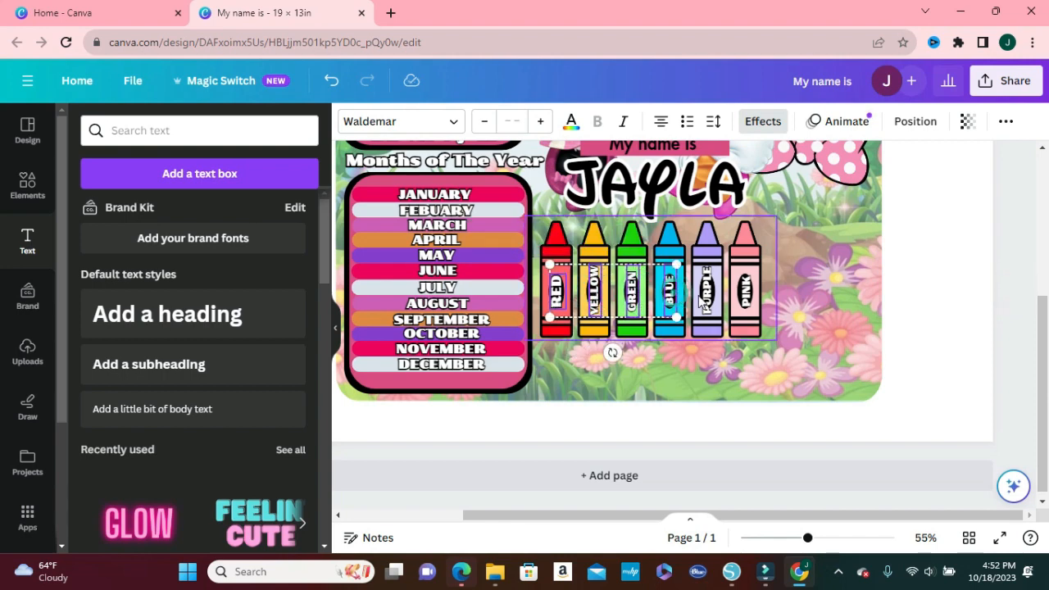
left_click(709, 299, "shift")
left_click(742, 291, "shift")
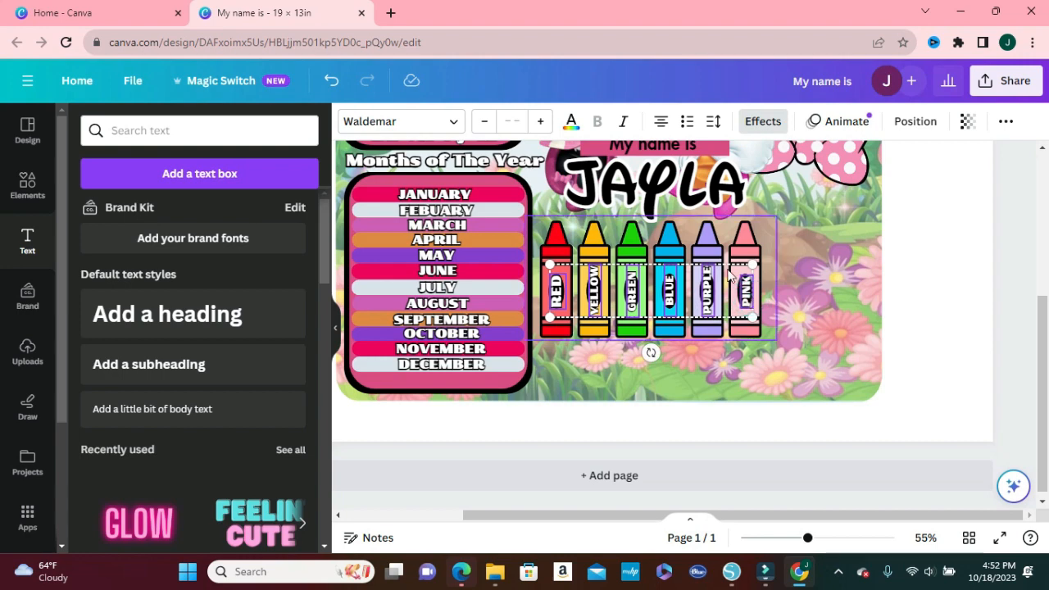
left_click(709, 254, "shift")
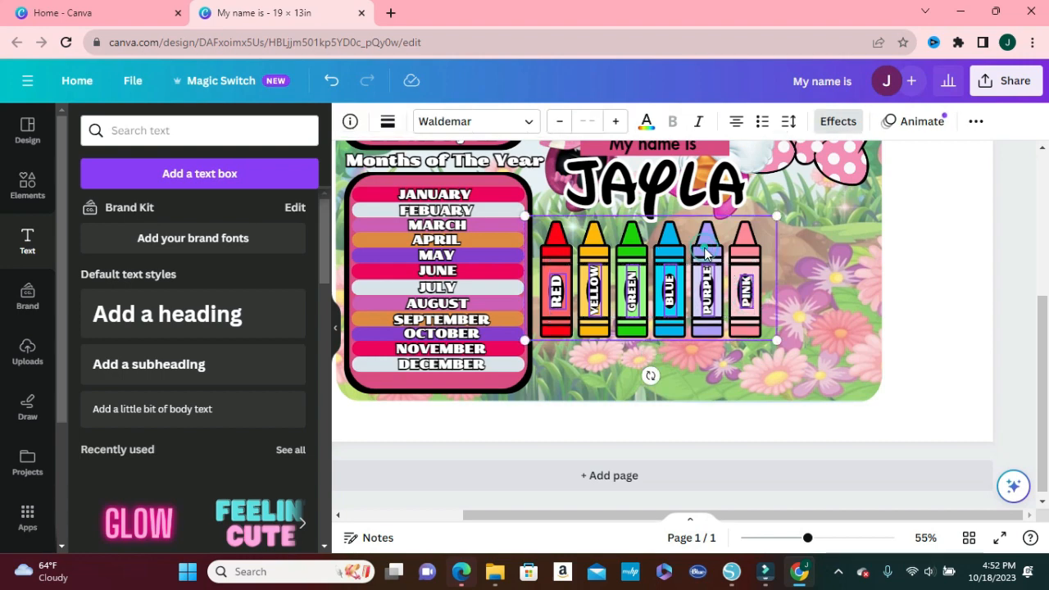
left_click(661, 179)
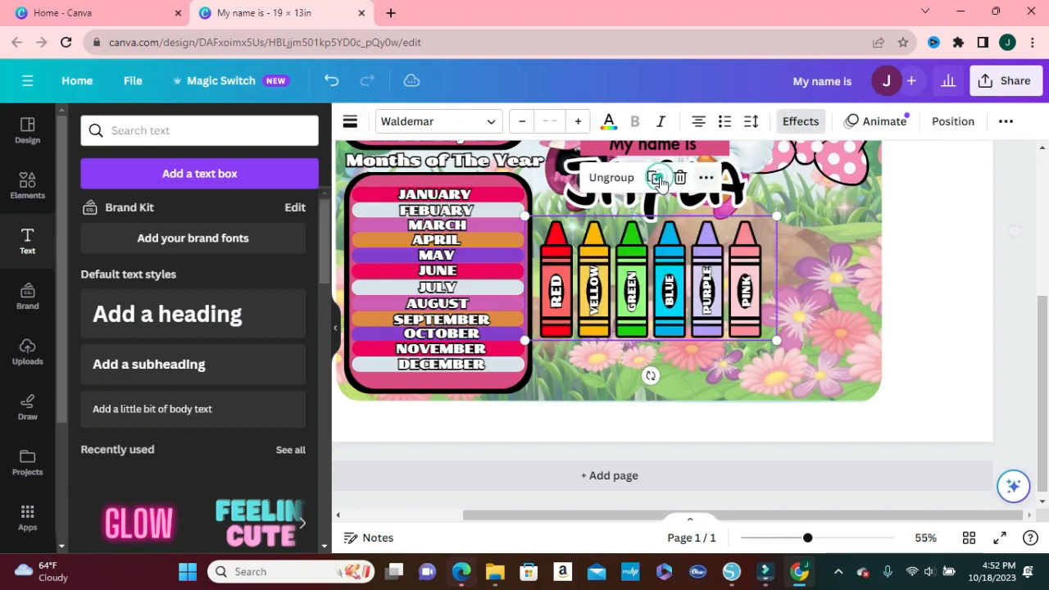
left_click_drag(653, 281, 680, 303)
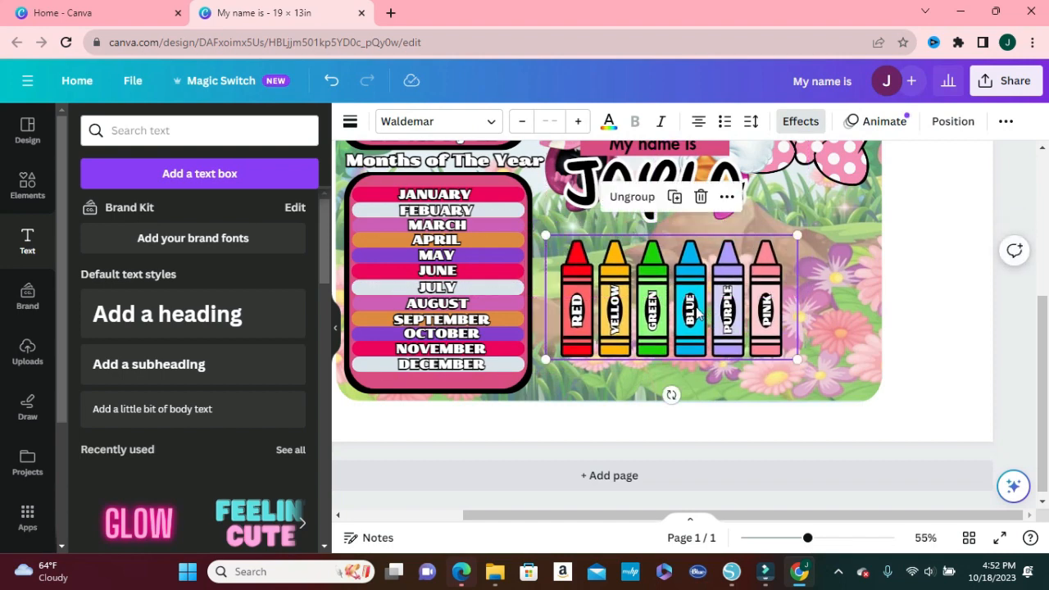
left_click_drag(693, 309, 680, 318)
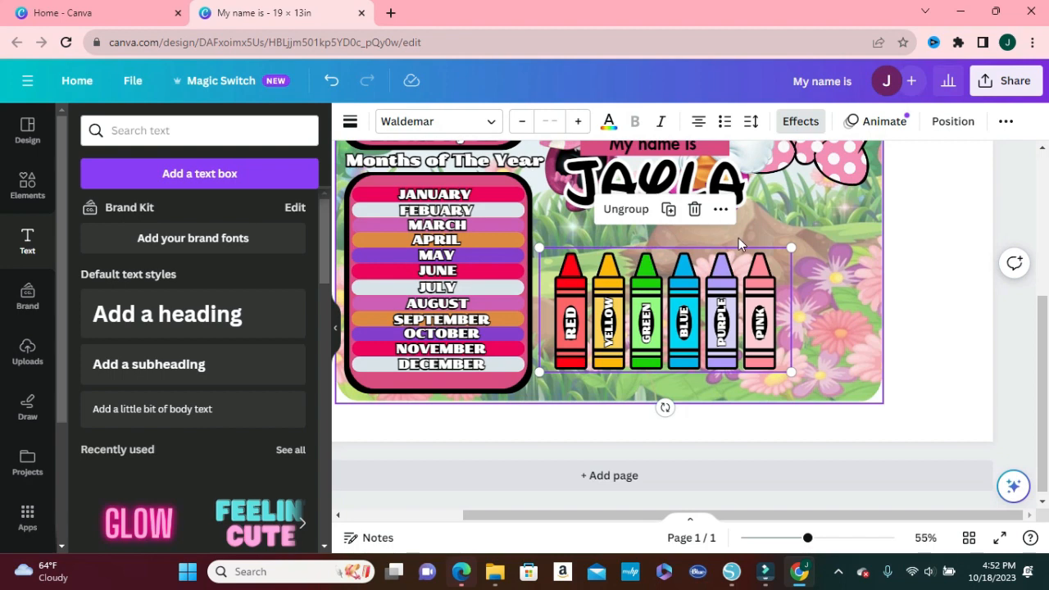
Duplicate the Months of The Year heading above the crayons and change the copy's text to COLORS
left_click(491, 187)
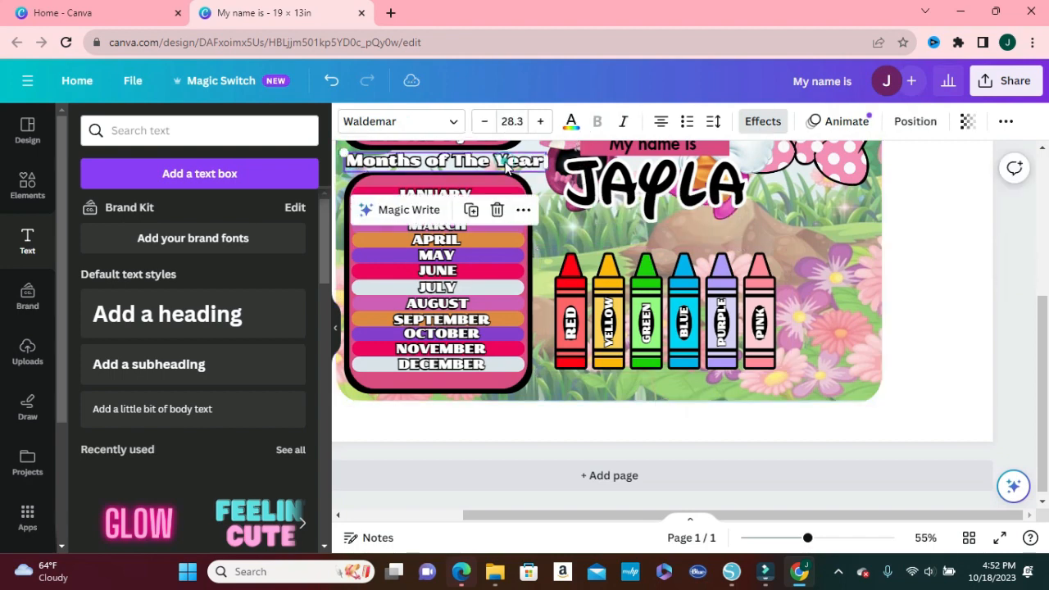
left_click(471, 209)
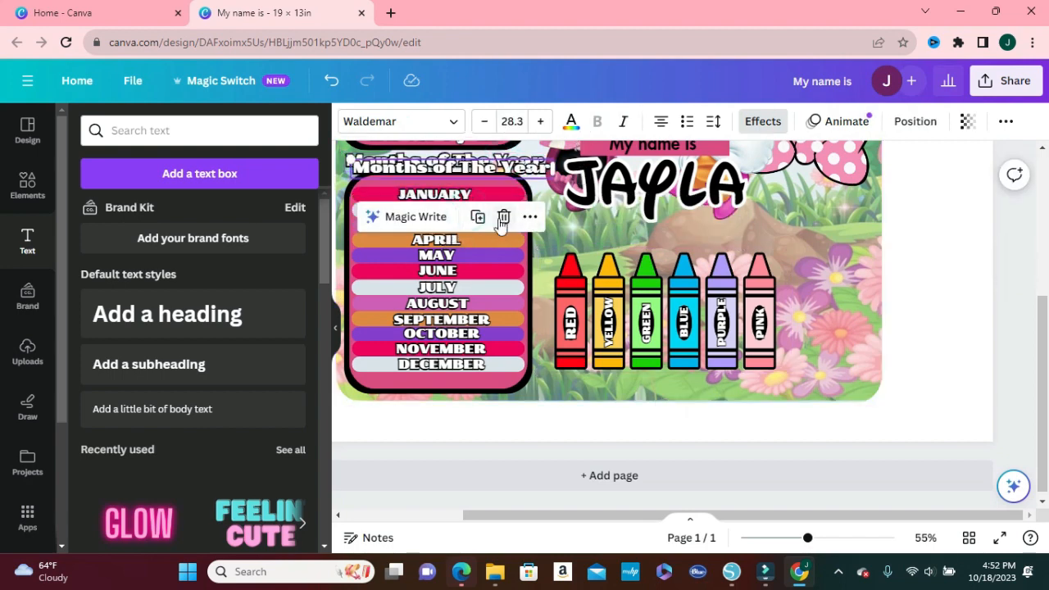
left_click_drag(502, 168, 700, 237)
double_click(700, 238)
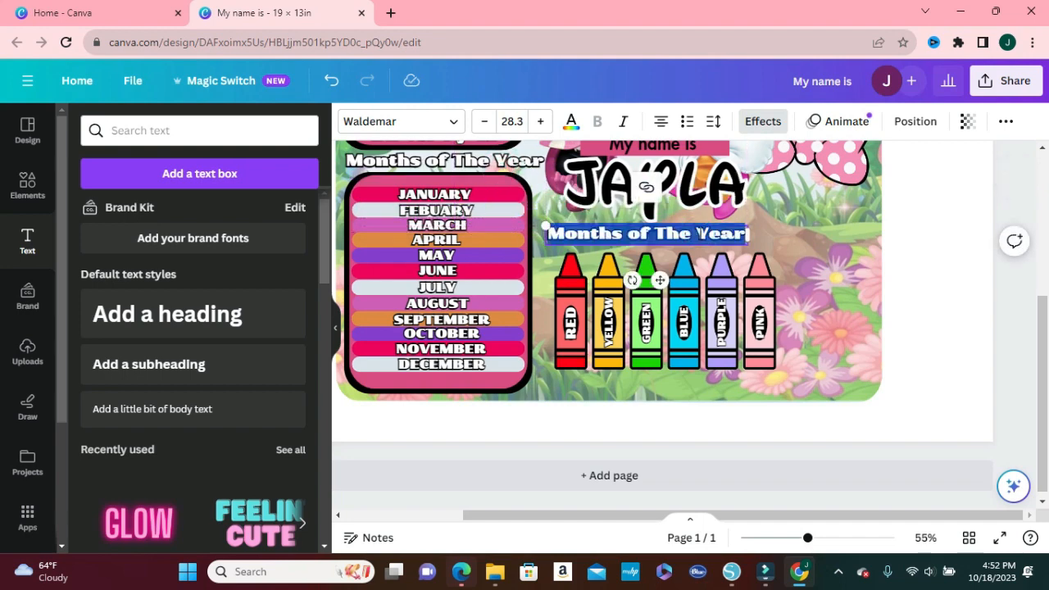
type("COLORS")
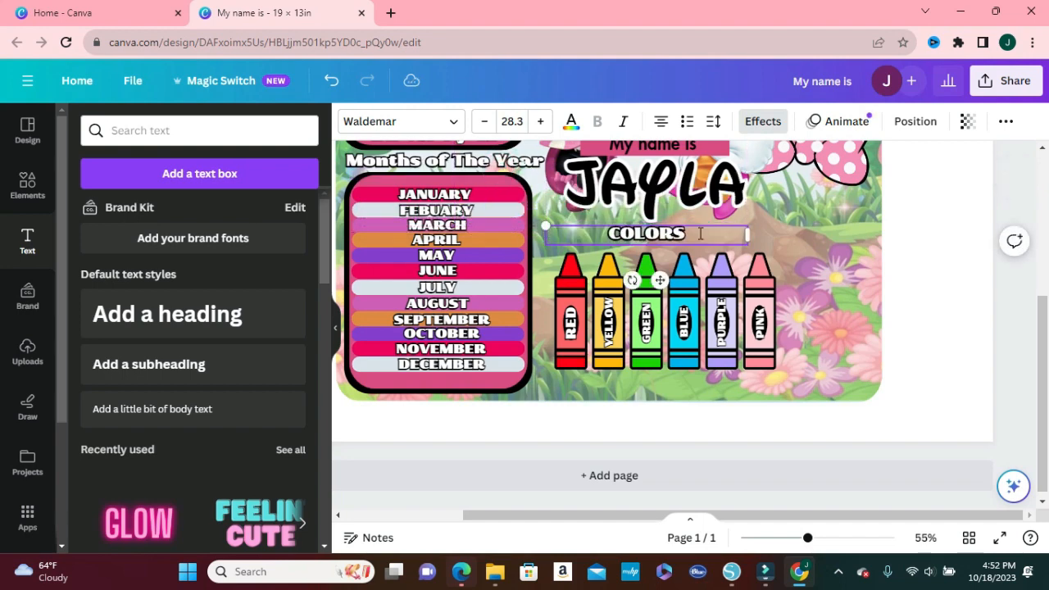
Narrow the COLORS text box, enlarge its text to size 36 and center the heading above the crayons
left_click_drag(748, 233, 675, 235)
left_click(696, 232)
left_click_drag(600, 225, 579, 221)
left_click_drag(646, 236, 656, 239)
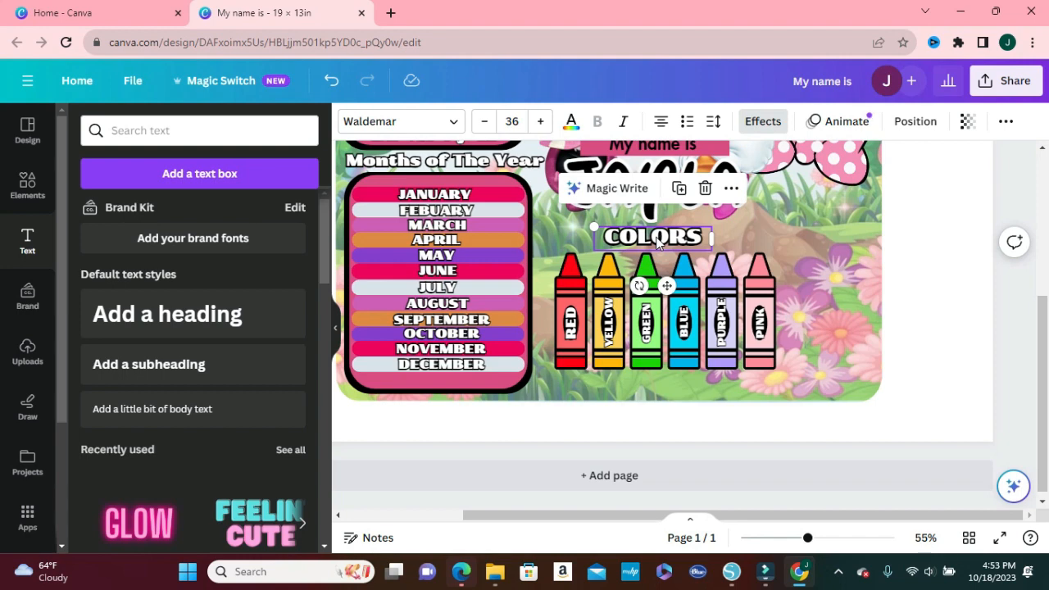
Shrink the labelled crayon group and center it just under the COLORS heading
left_click(678, 314)
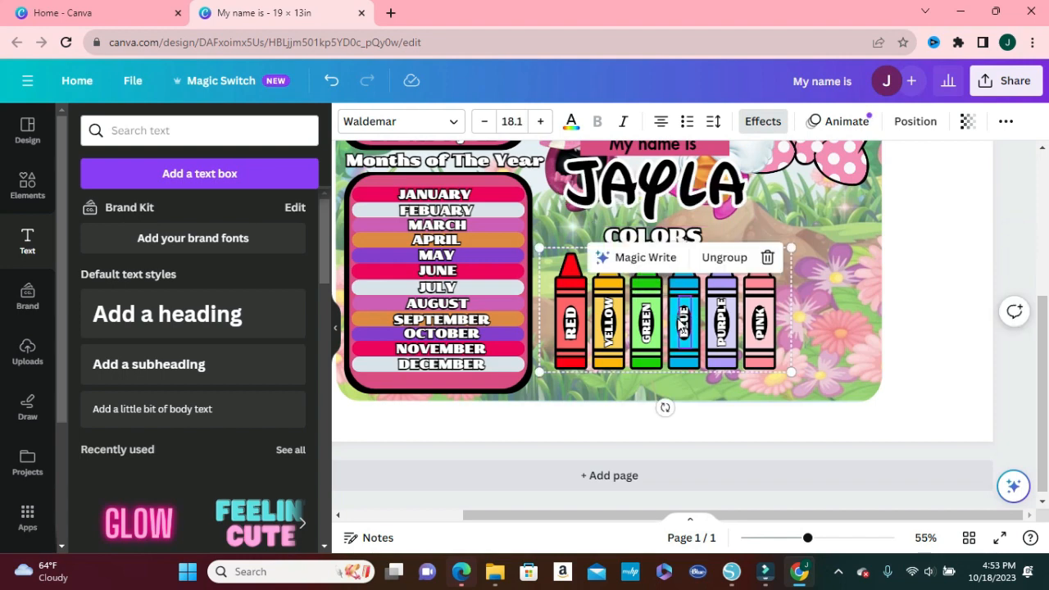
left_click_drag(678, 314, 678, 314)
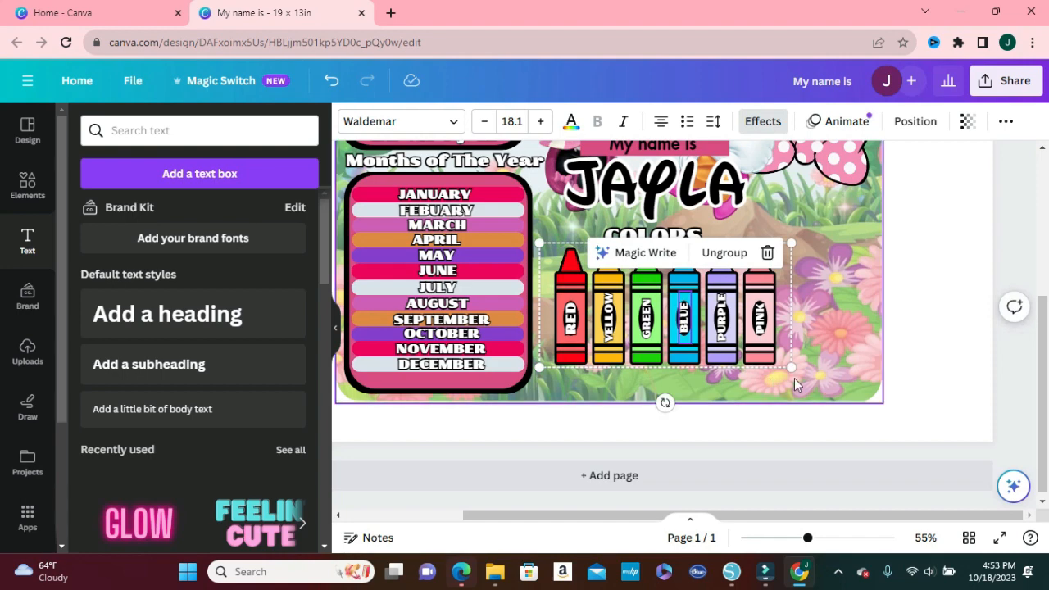
left_click_drag(785, 367, 744, 344)
left_click_drag(658, 334, 671, 338)
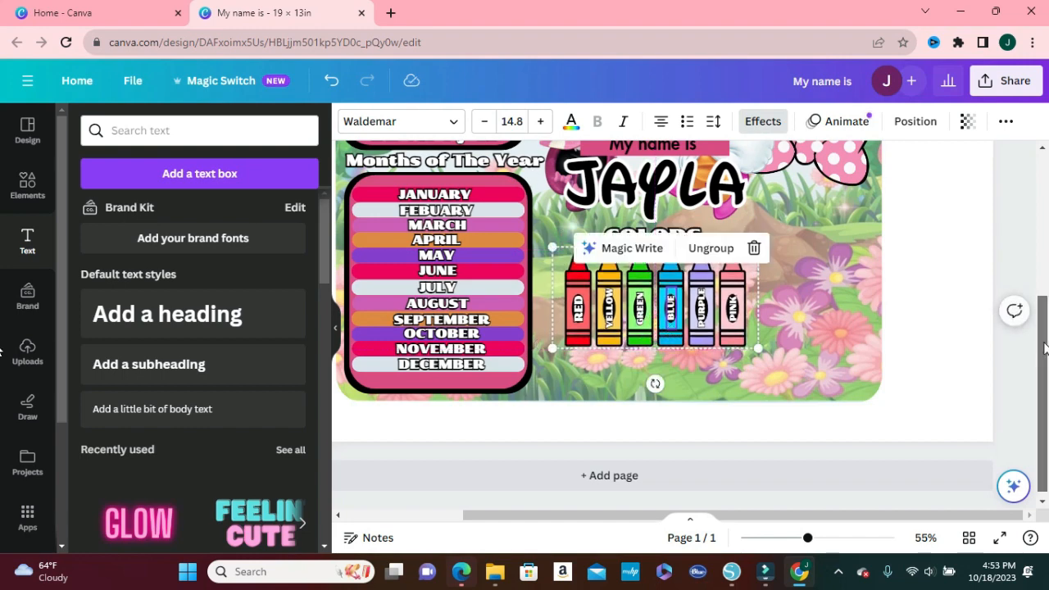
Shrink the pink polka-dot bow to a small accent and place it above the photo between Minnie and Daisy
scroll(1042, 328, "up", 2)
scroll(1042, 283, "up", 2)
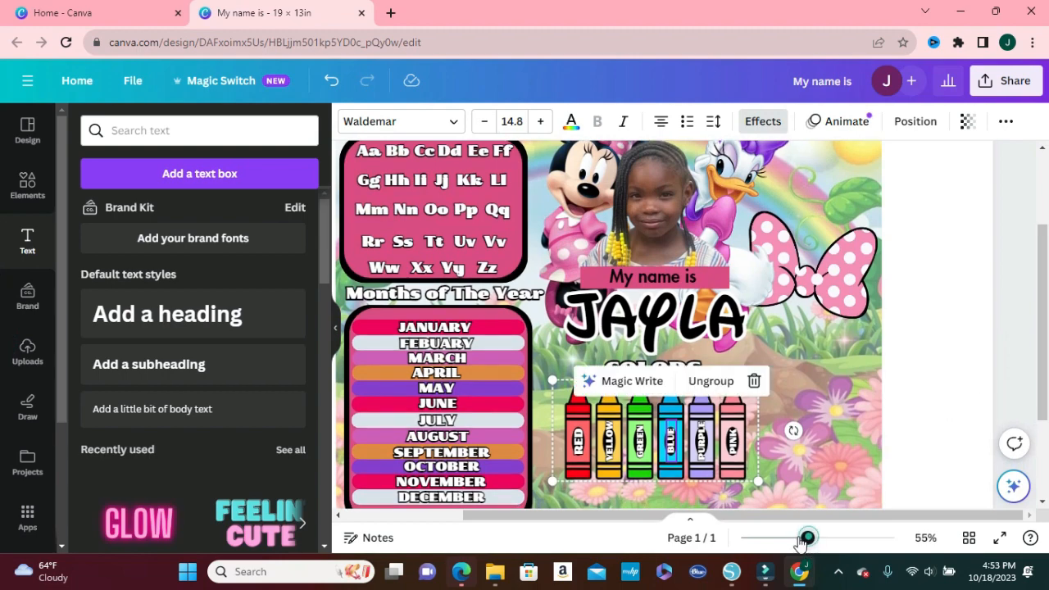
left_click_drag(806, 537, 792, 541)
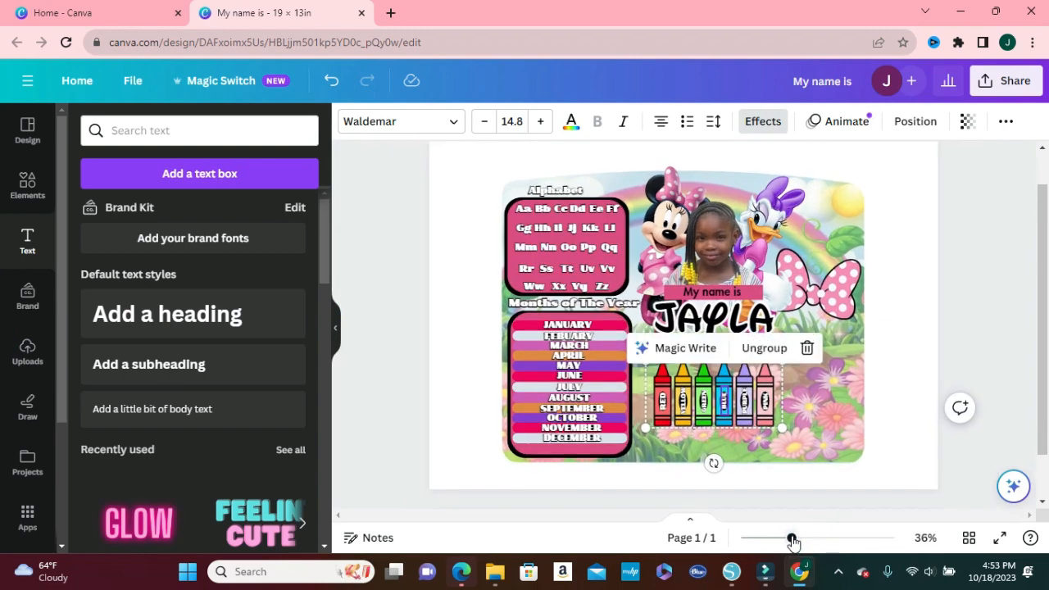
left_click(825, 301)
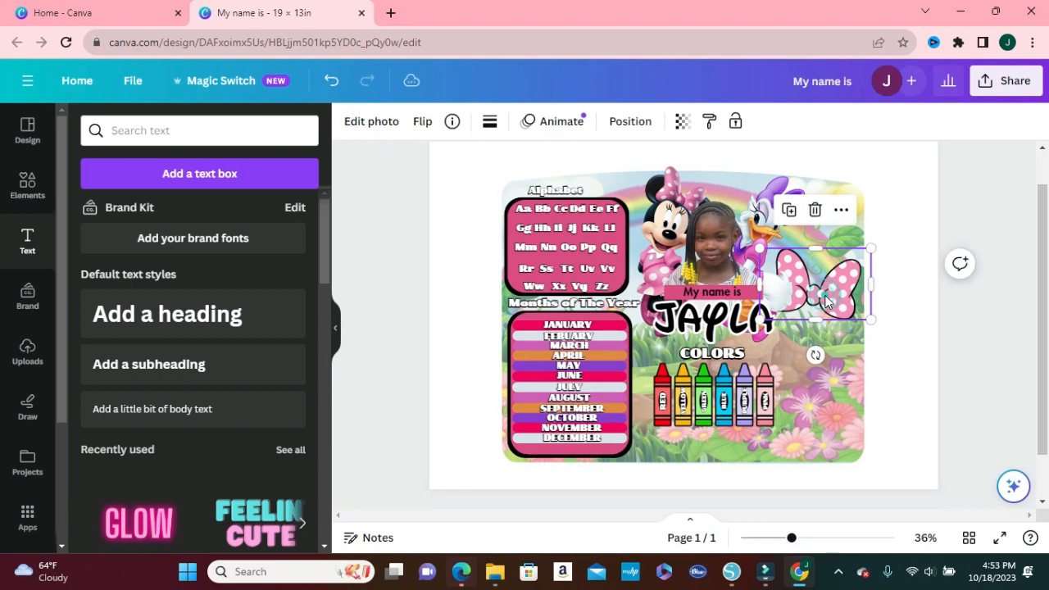
left_click_drag(826, 301, 733, 194)
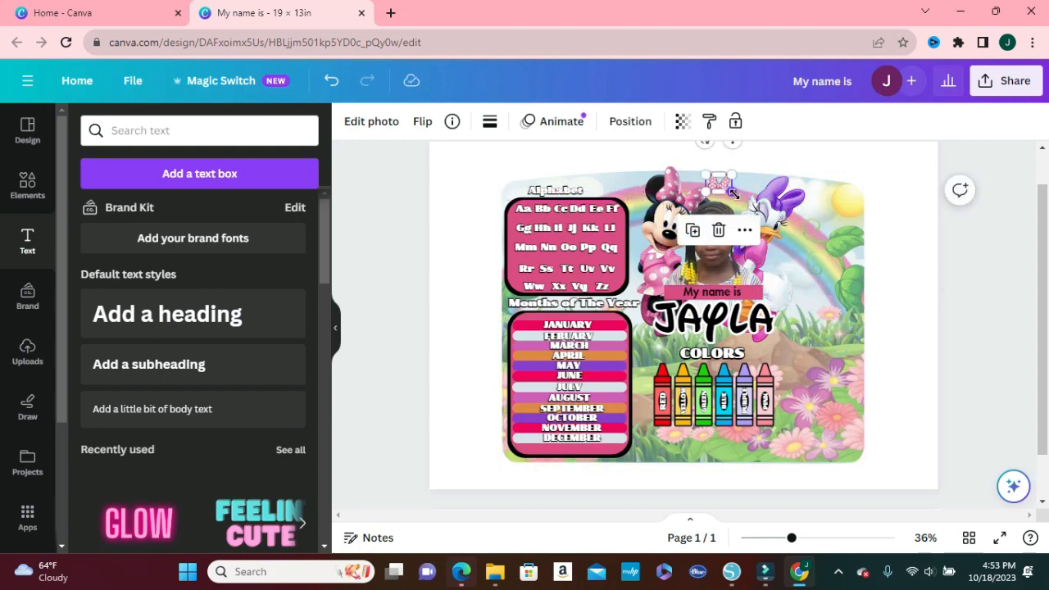
left_click(887, 336)
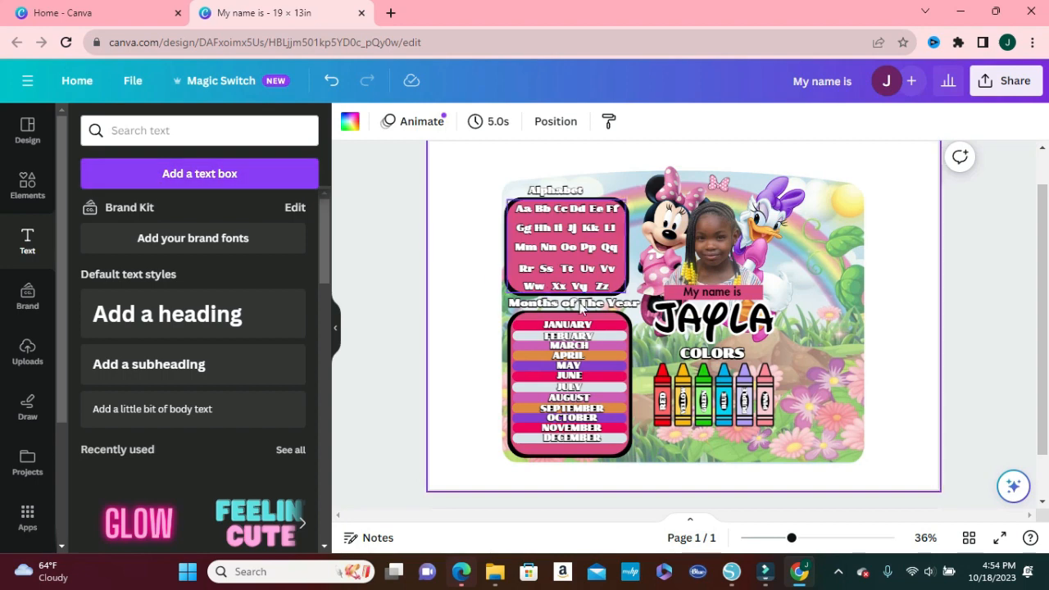
Duplicate the COLORS heading to the placemat's upper-right area beside Daisy and change the copy's text to NUMBERS
left_click(702, 363)
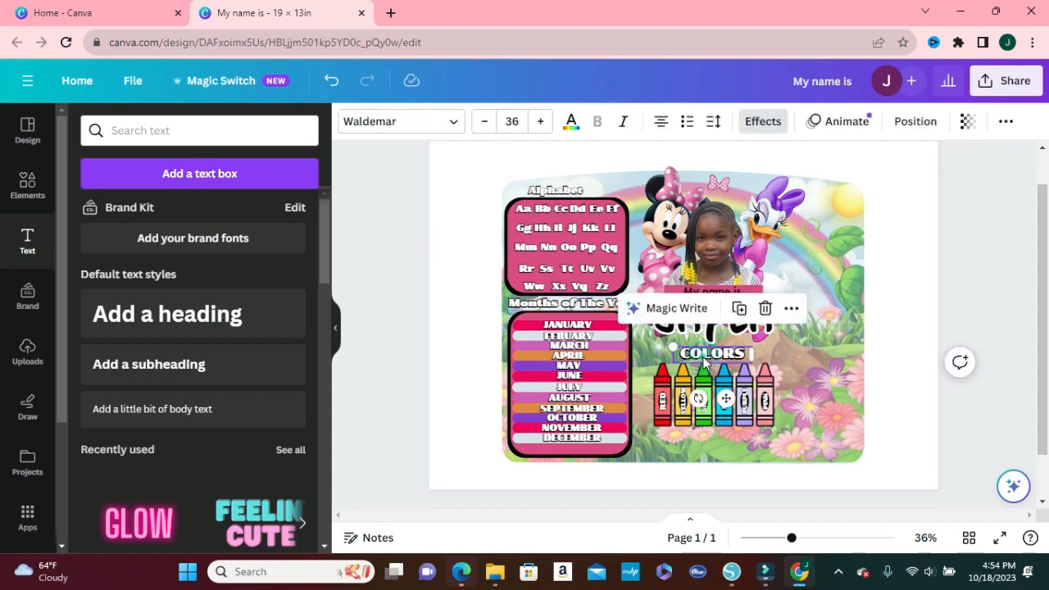
left_click(743, 311)
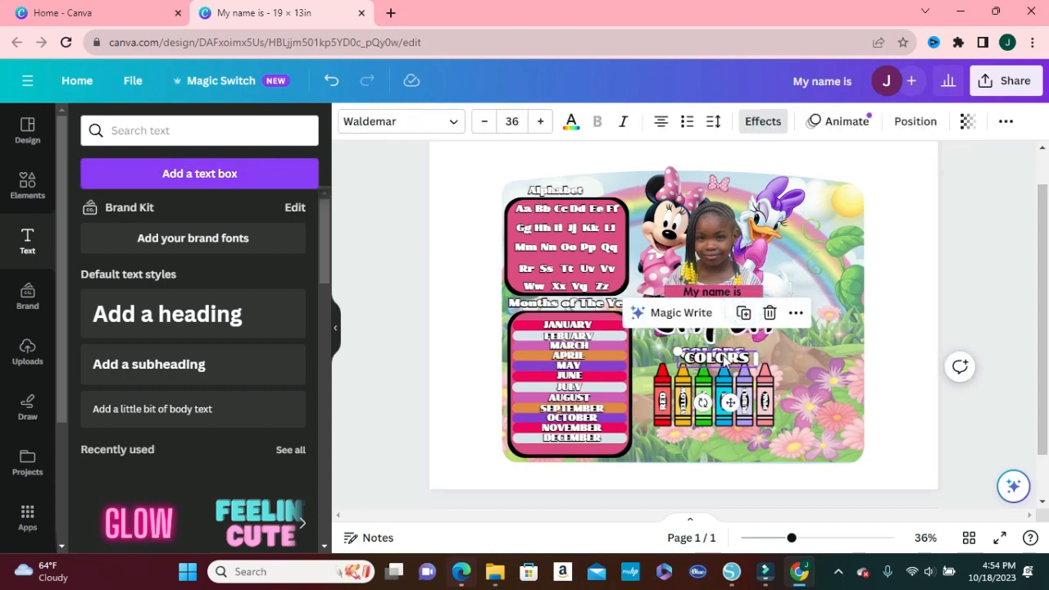
left_click_drag(727, 360, 824, 200)
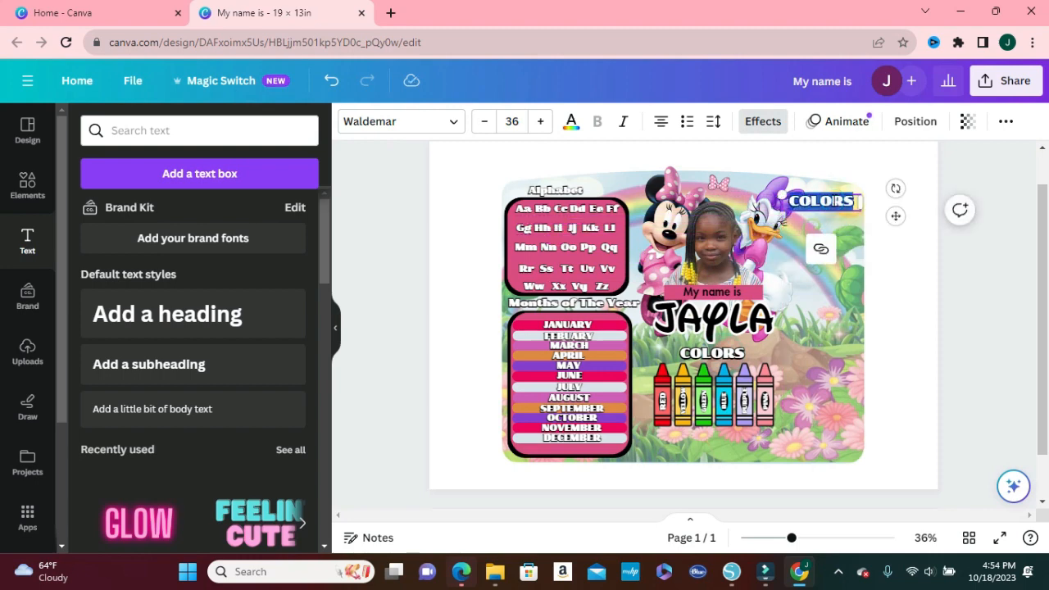
type("NUMBERS")
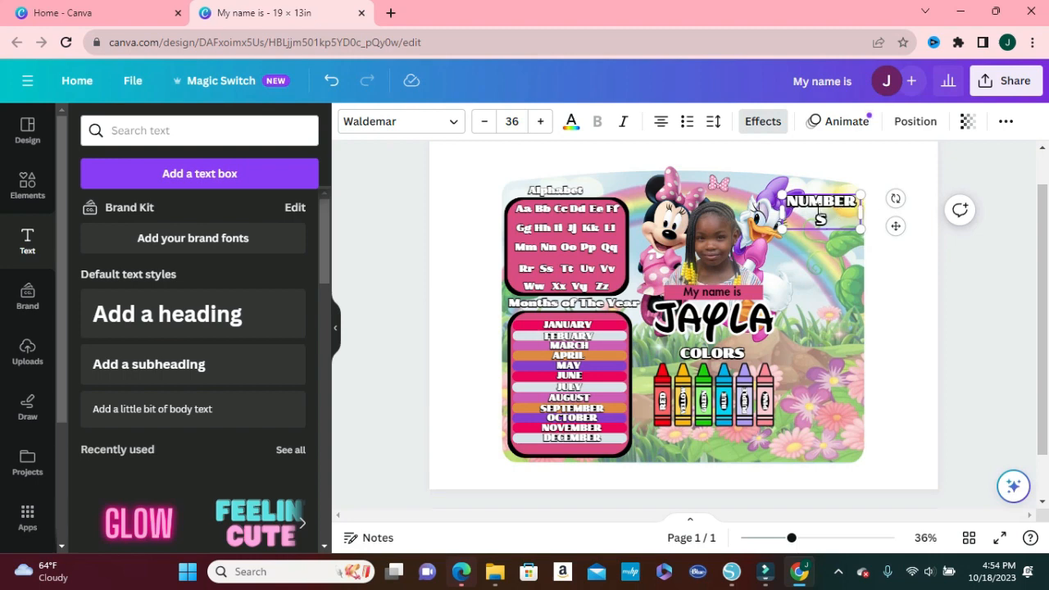
Widen the NUMBERS text box to fit one line, reduce its text to size 29.9 and fit it inside the placemat's upper-right corner
left_click_drag(861, 212, 885, 212)
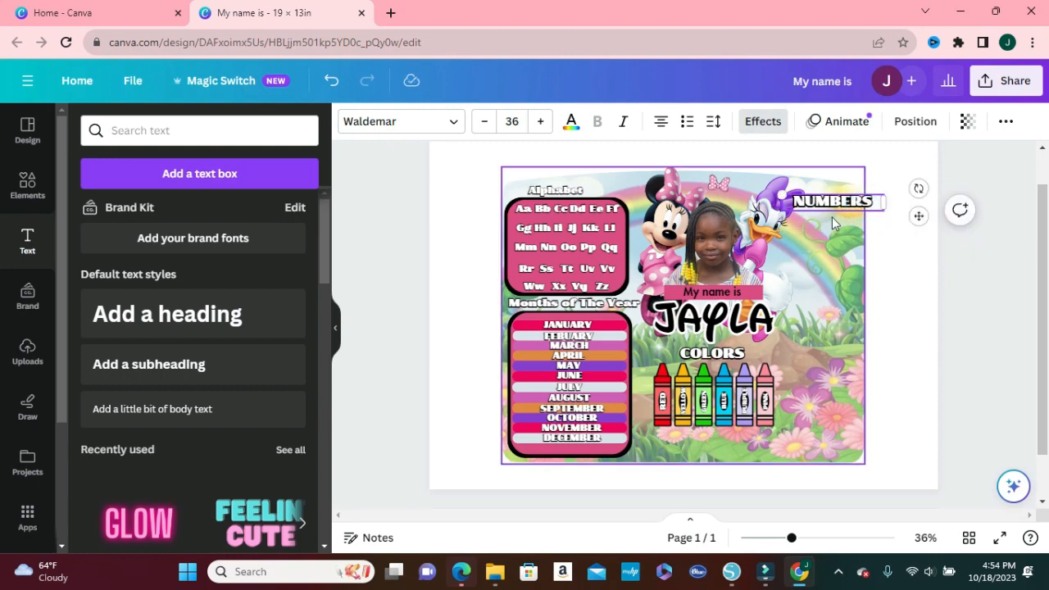
left_click(878, 255)
left_click_drag(852, 205, 836, 203)
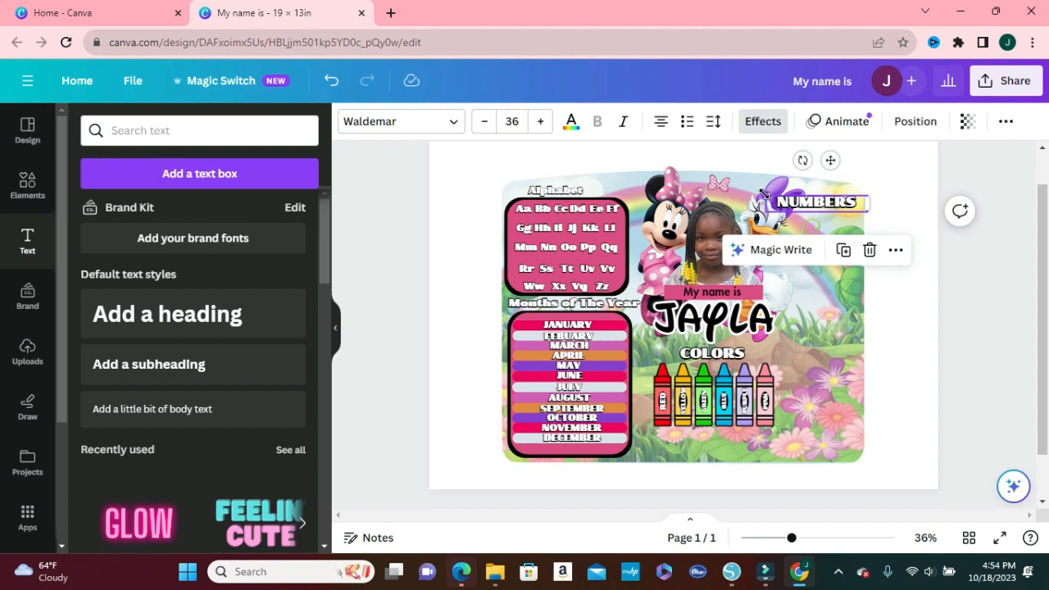
left_click_drag(761, 193, 819, 201)
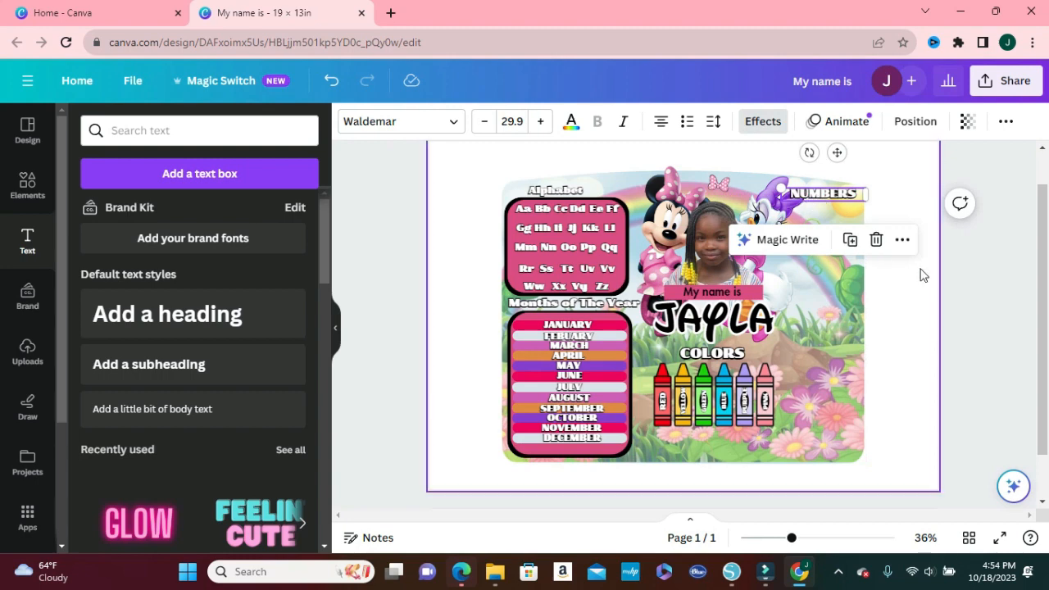
left_click(920, 274)
Enlarge the Alphabet heading to size 29.5 and center it above the alphabet panel
left_click(566, 190)
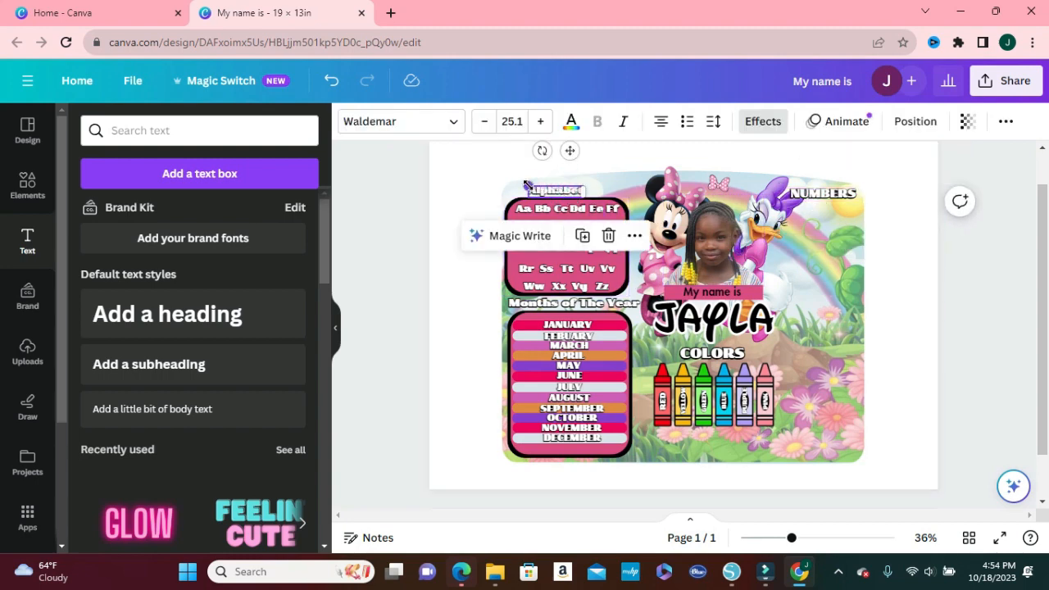
left_click_drag(525, 183, 516, 177)
left_click(468, 198)
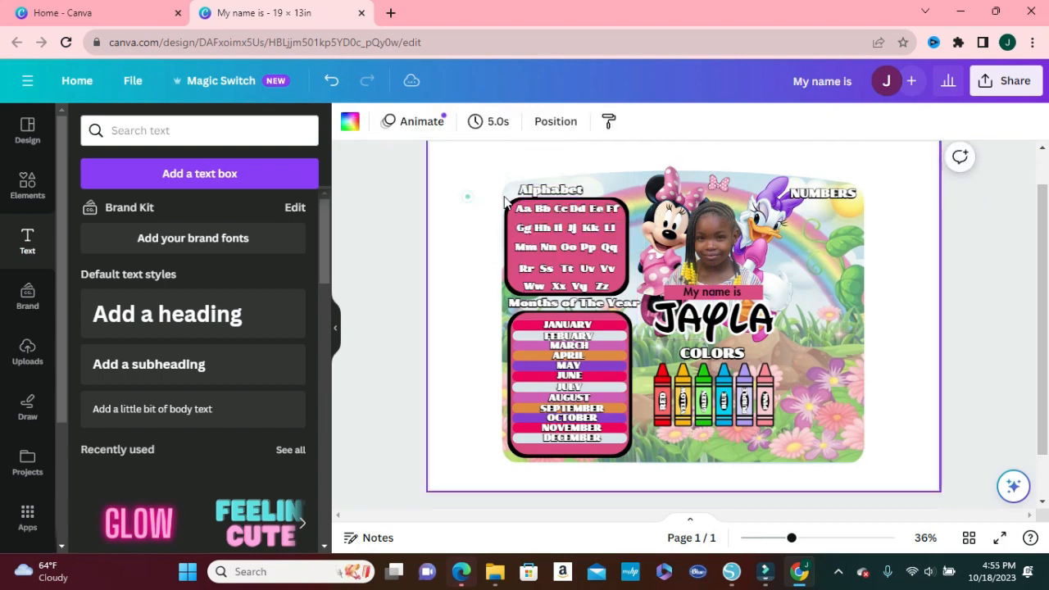
left_click(547, 191)
left_click(549, 191)
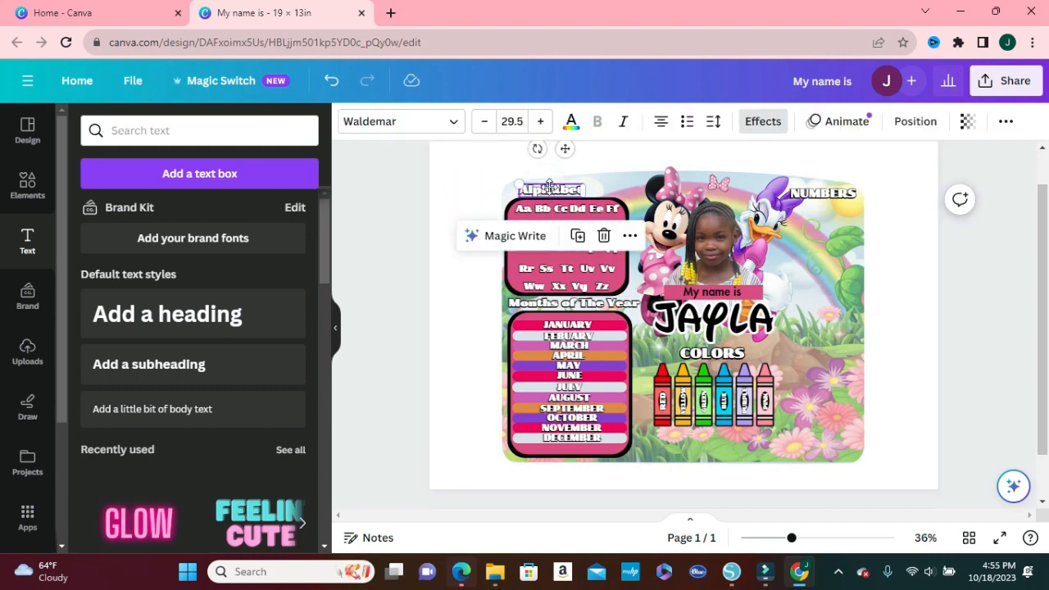
left_click_drag(548, 187, 556, 187)
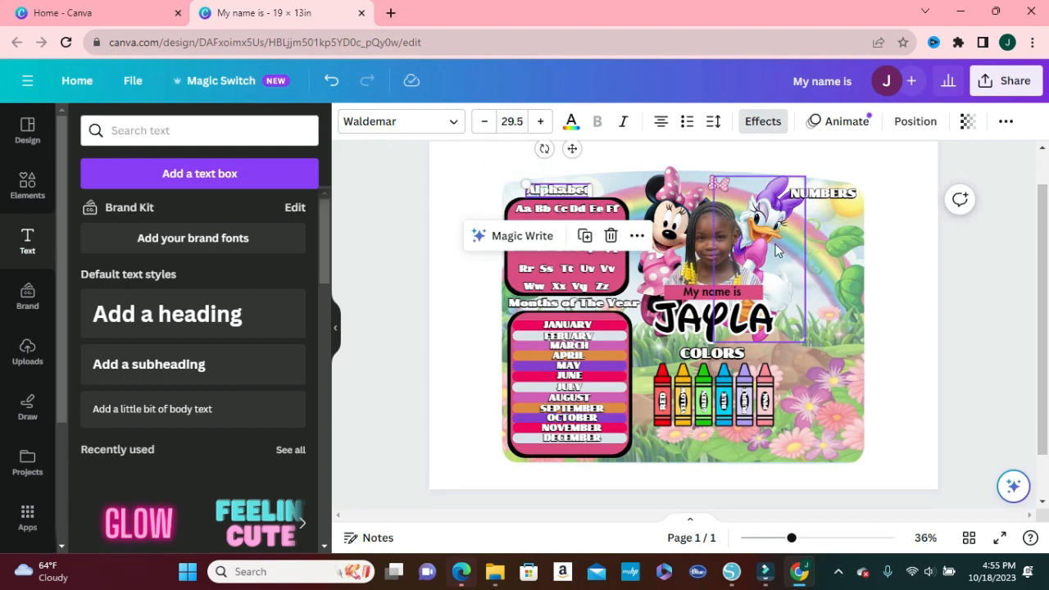
Set the NUMBERS heading's text size to 29.5 to match the Alphabet heading
left_click(829, 197)
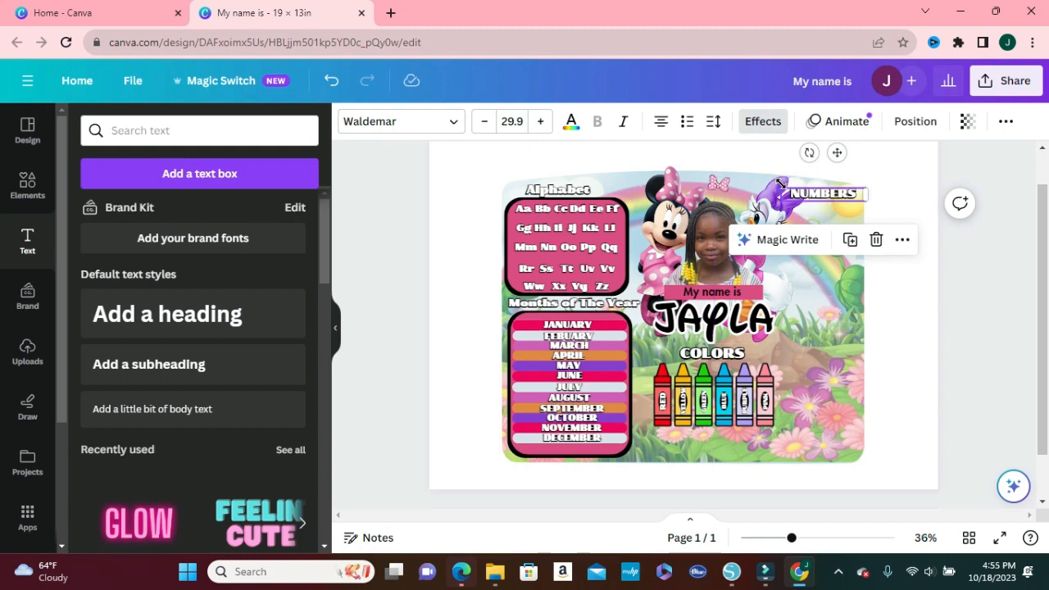
left_click_drag(780, 184, 783, 186)
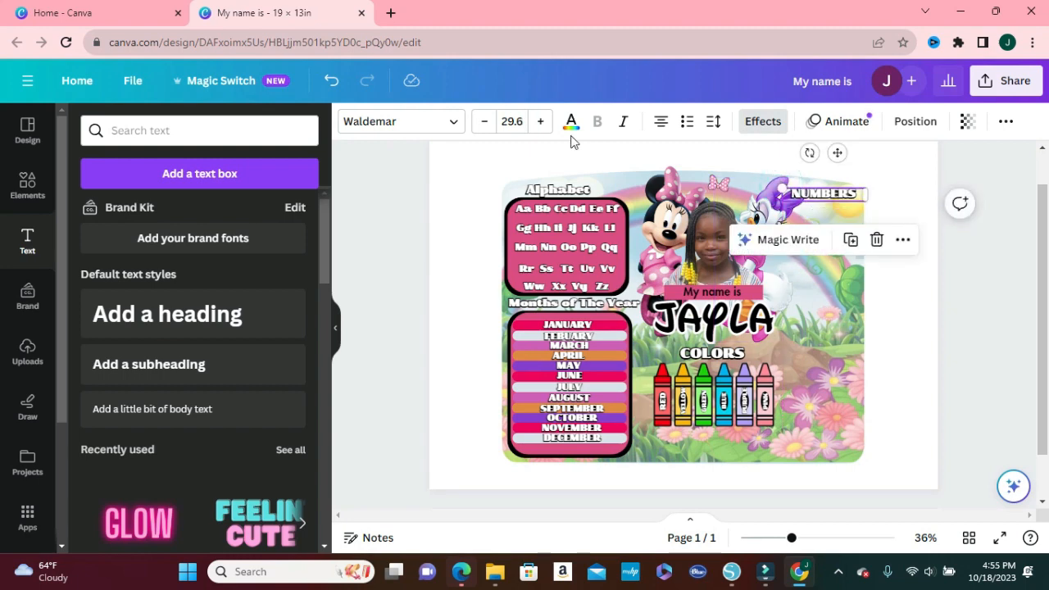
left_click(519, 122)
left_click(524, 122)
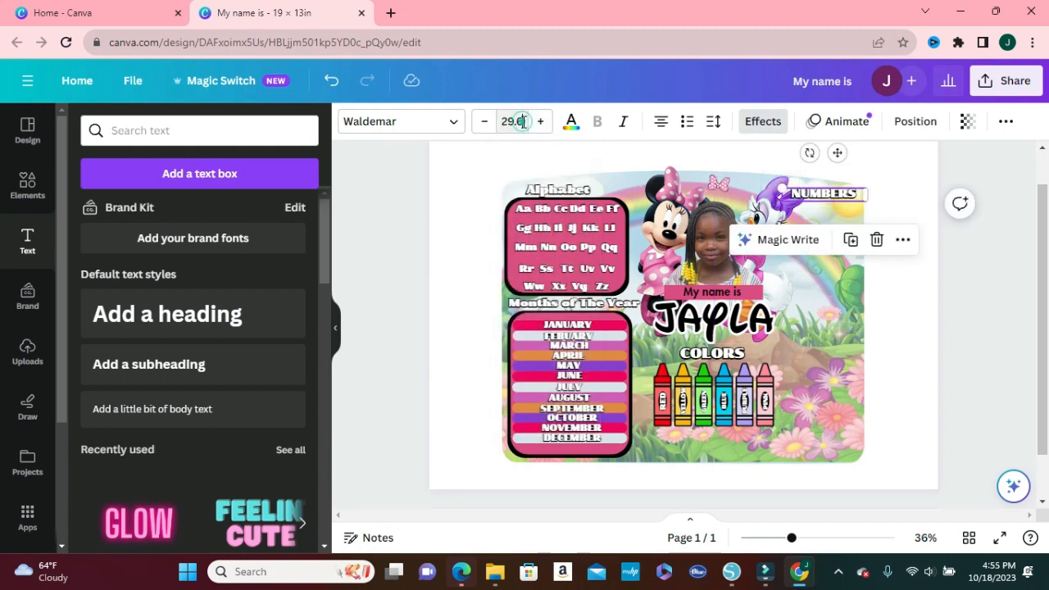
key("BackSpace")
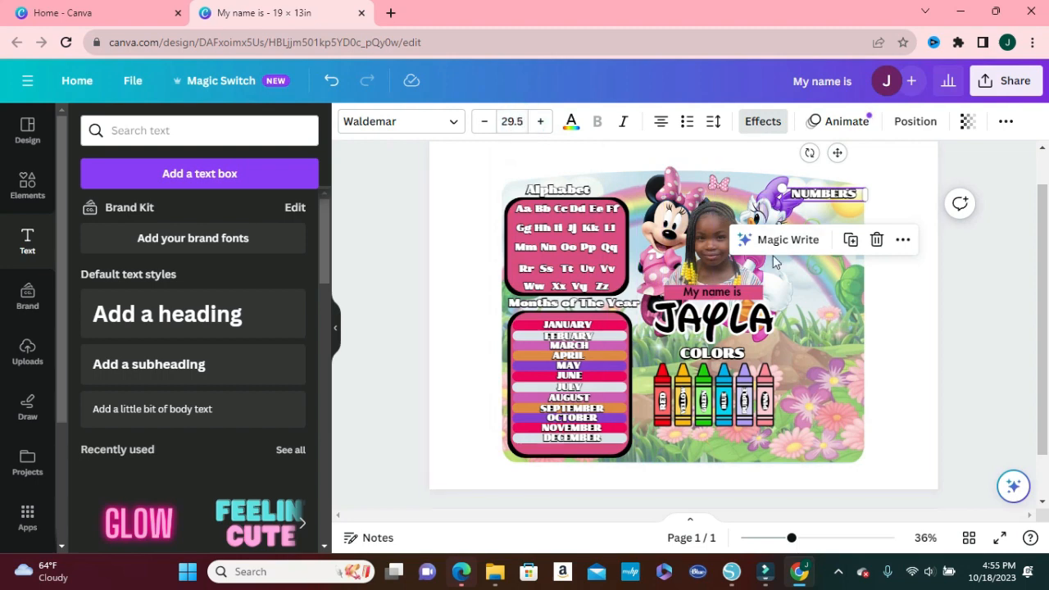
left_click(895, 297)
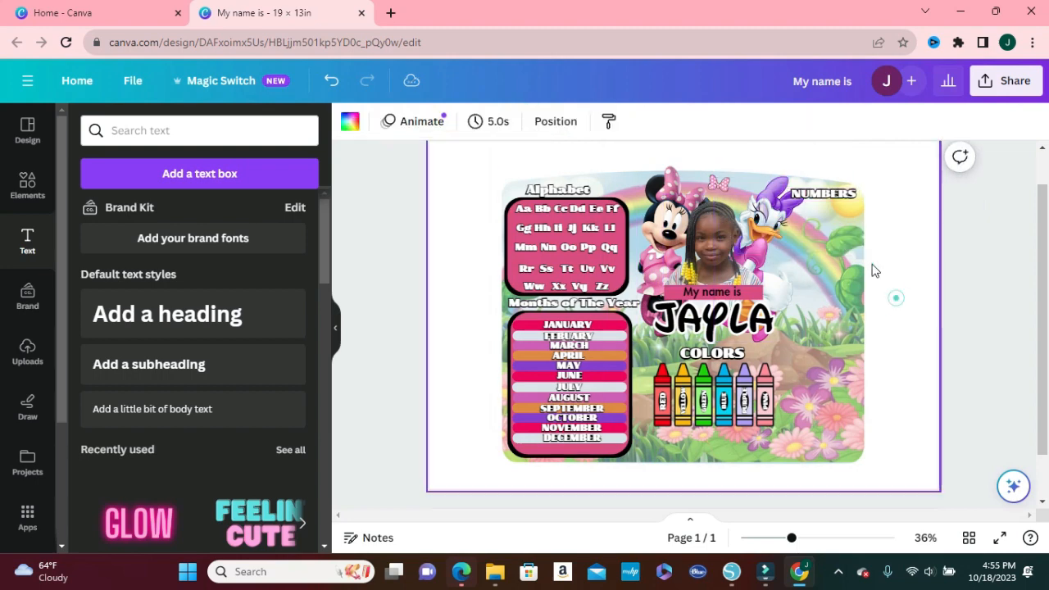
Add a dark red square shape and move it under the NUMBERS heading, beside Daisy
left_click(829, 201)
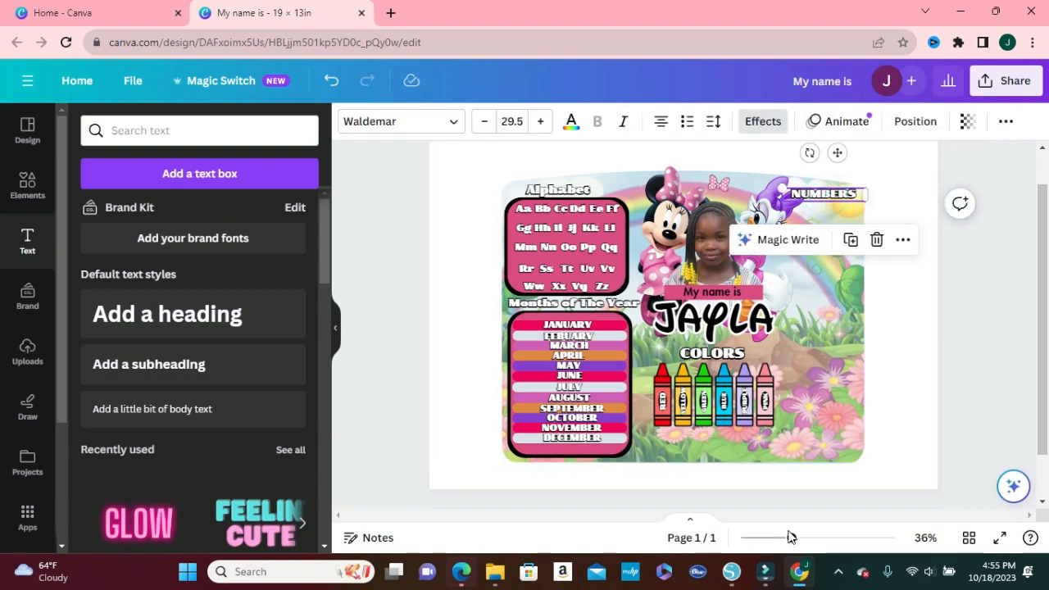
left_click_drag(791, 538, 892, 516)
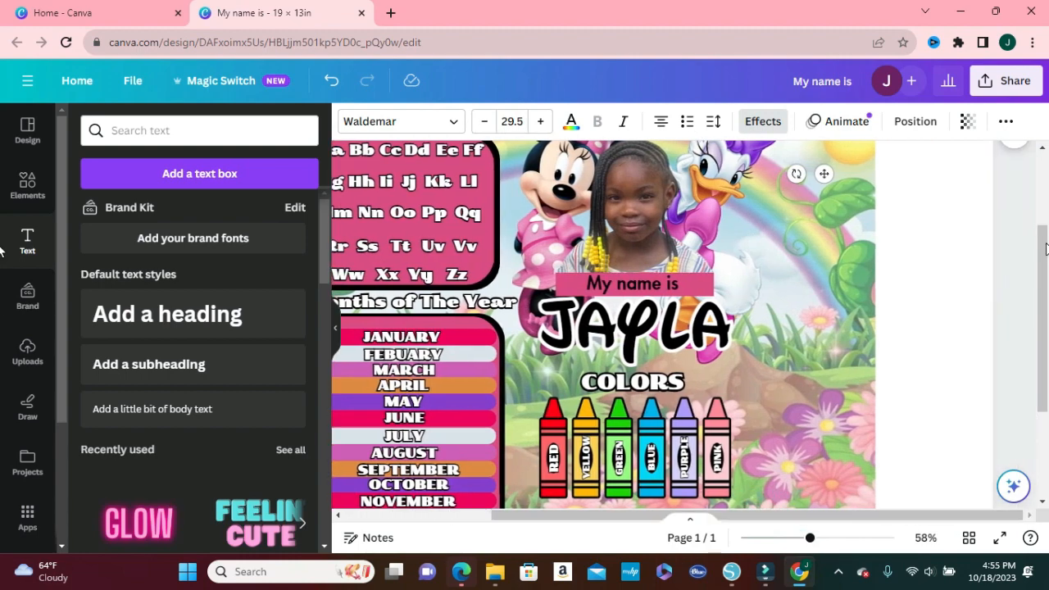
scroll(1045, 248, "up", 3)
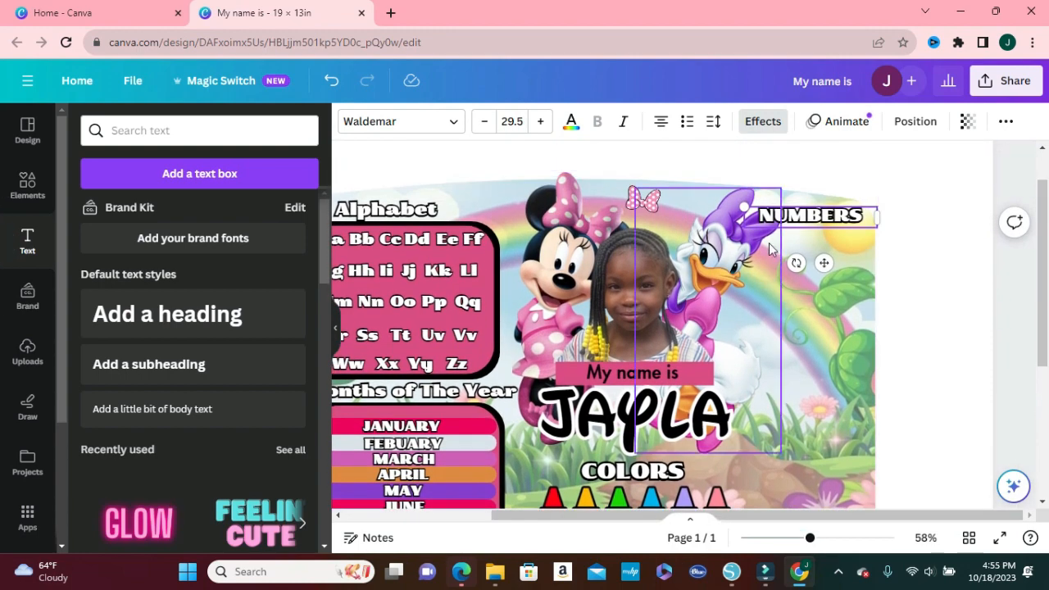
left_click(910, 293)
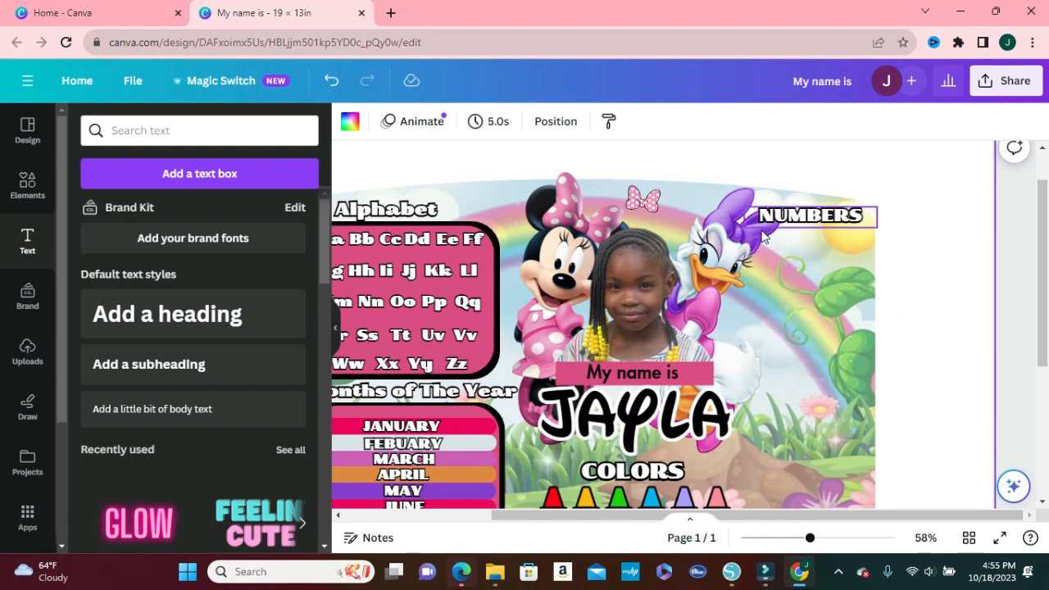
mouse_move(1041, 233)
left_mouse_down()
mouse_move(1045, 311)
mouse_move(1047, 246)
left_mouse_up()
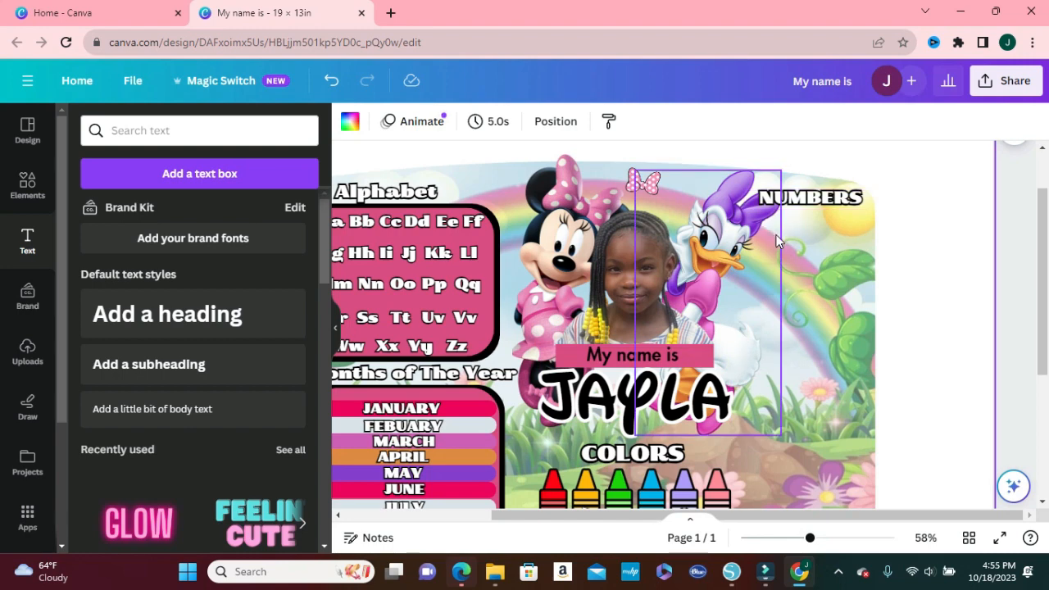
left_click(26, 193)
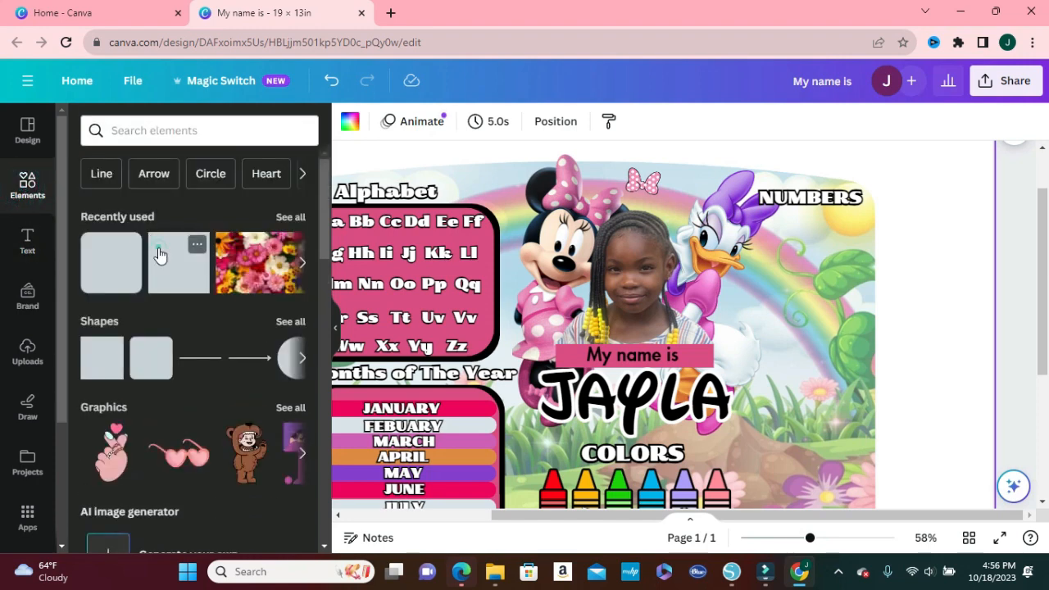
left_click(160, 254)
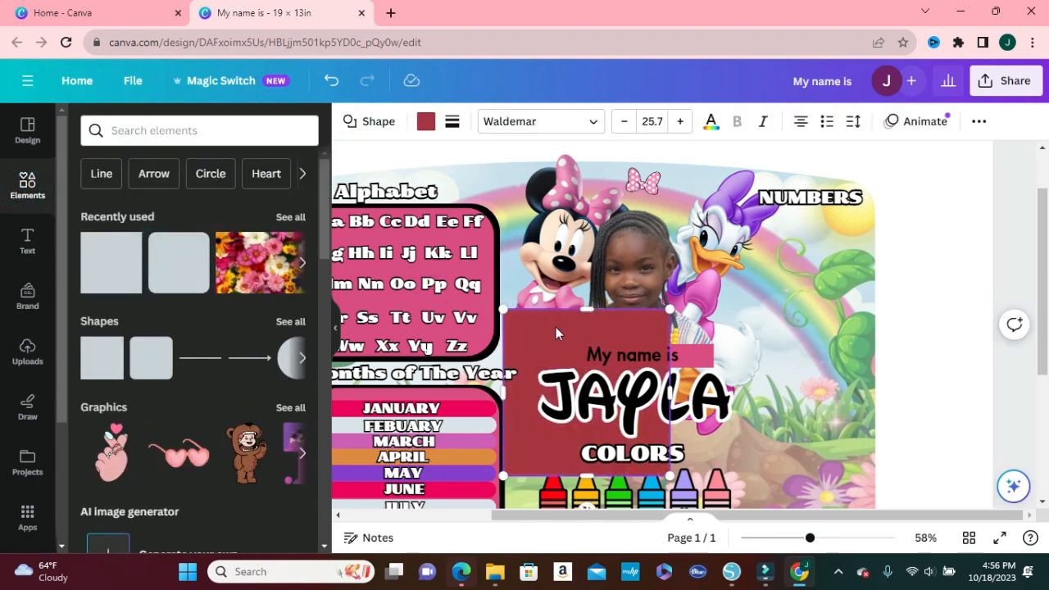
left_click_drag(555, 330, 763, 264)
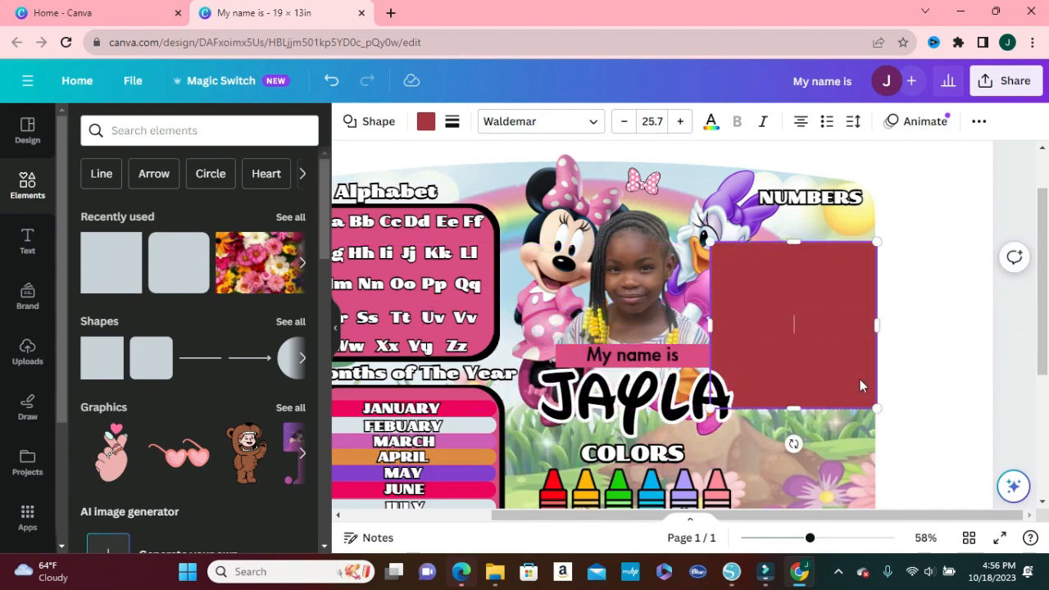
Shrink the red square to about 0.86 × 0.81 in directly under NUMBERS and nudge the heading slightly left
left_click_drag(857, 362, 779, 236)
left_click(788, 348)
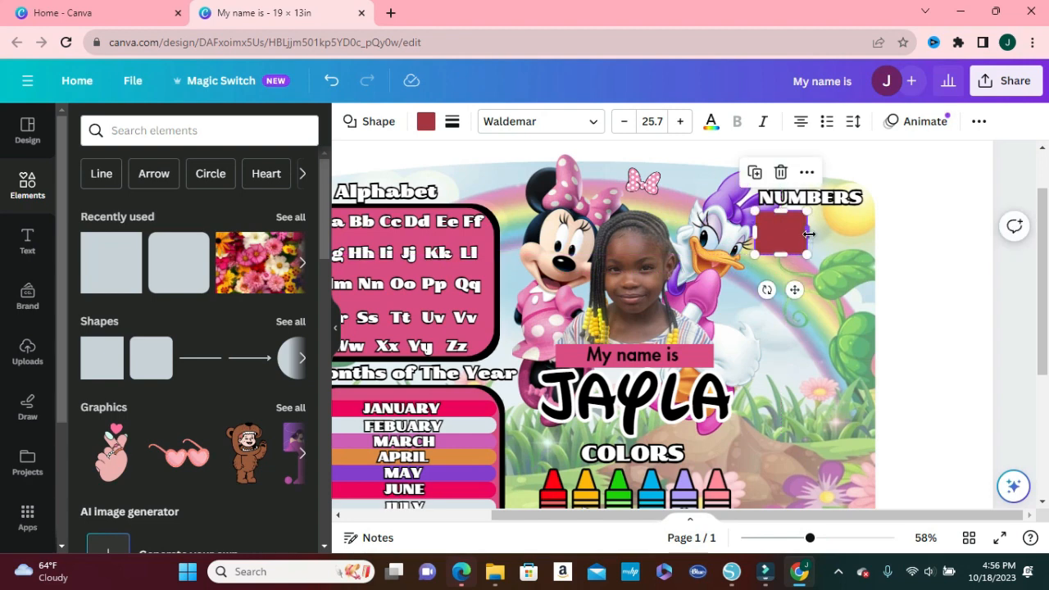
left_click_drag(808, 234, 786, 240)
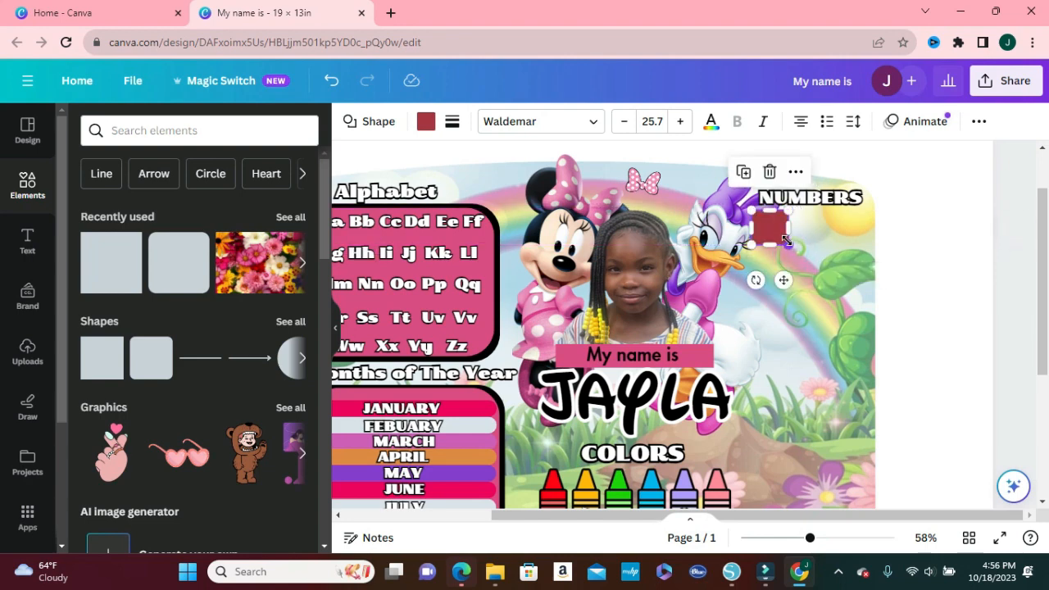
left_click(942, 326)
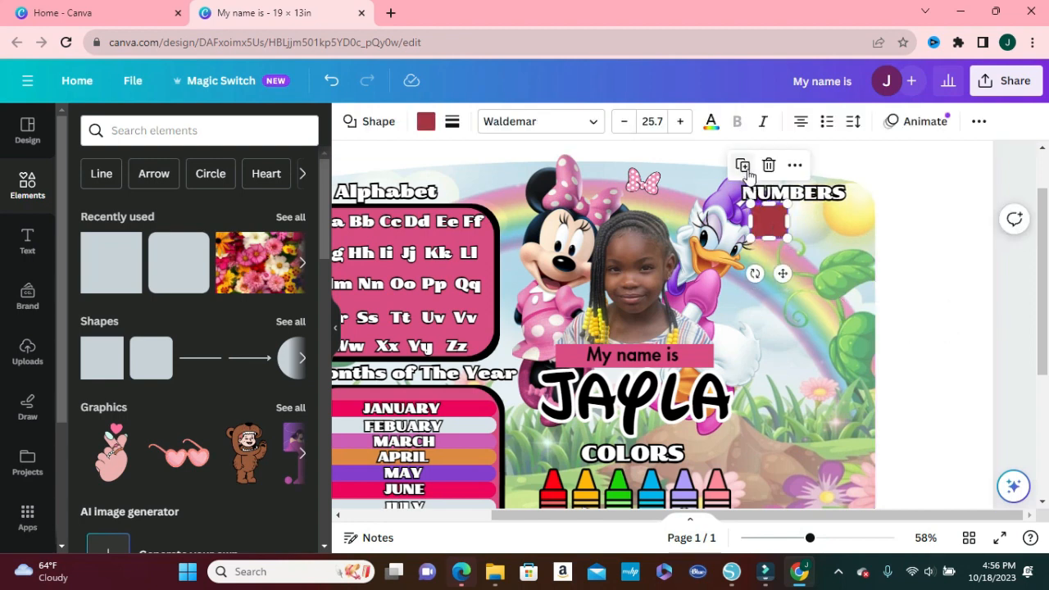
Duplicate the red square twice to form a row of three squares beneath the NUMBERS heading
left_click(746, 168)
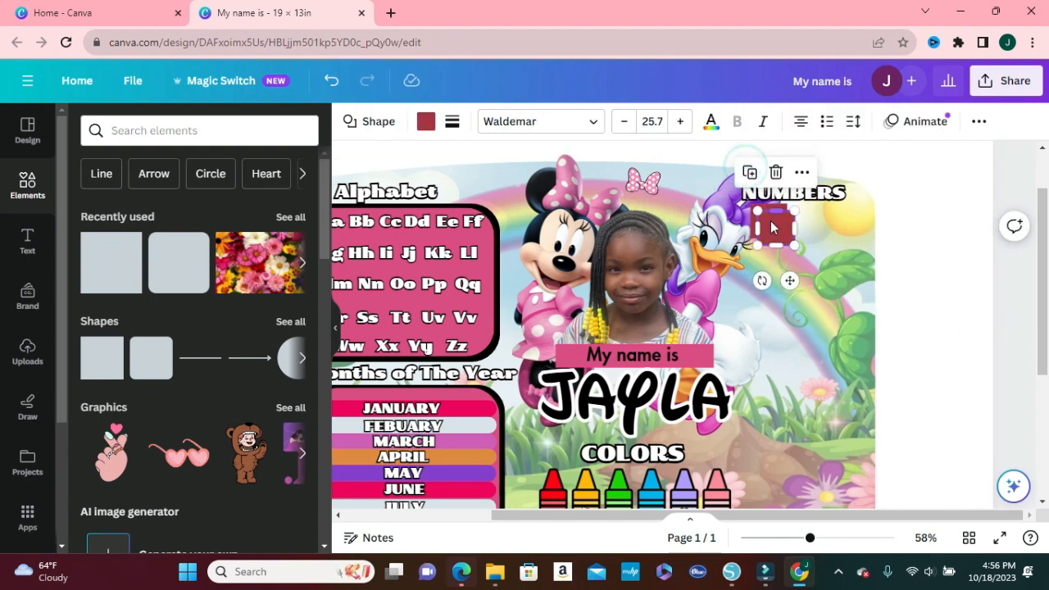
left_click_drag(773, 231, 803, 217)
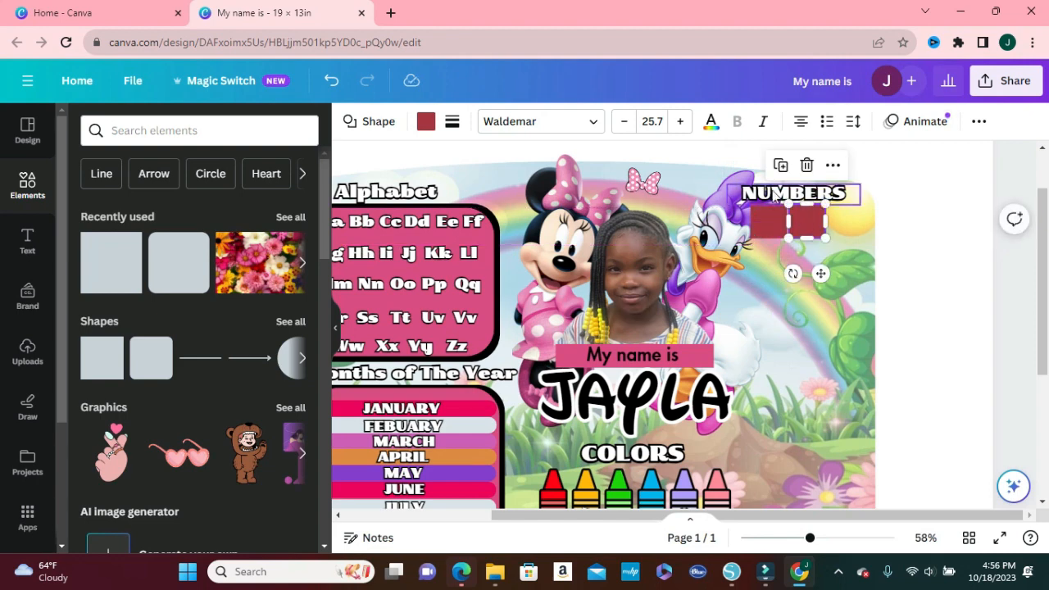
left_click(780, 165)
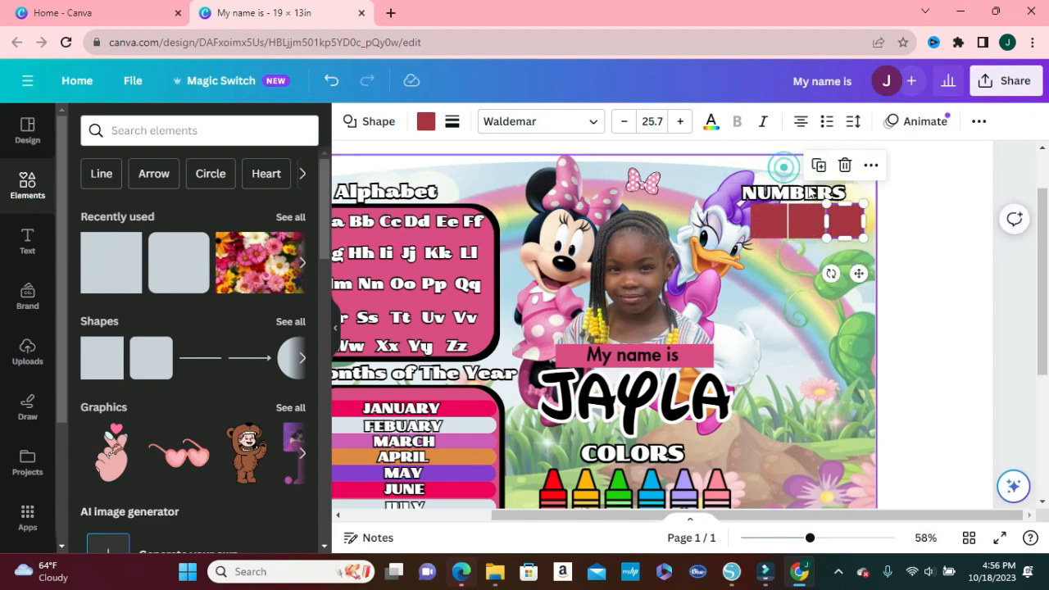
left_click(929, 300)
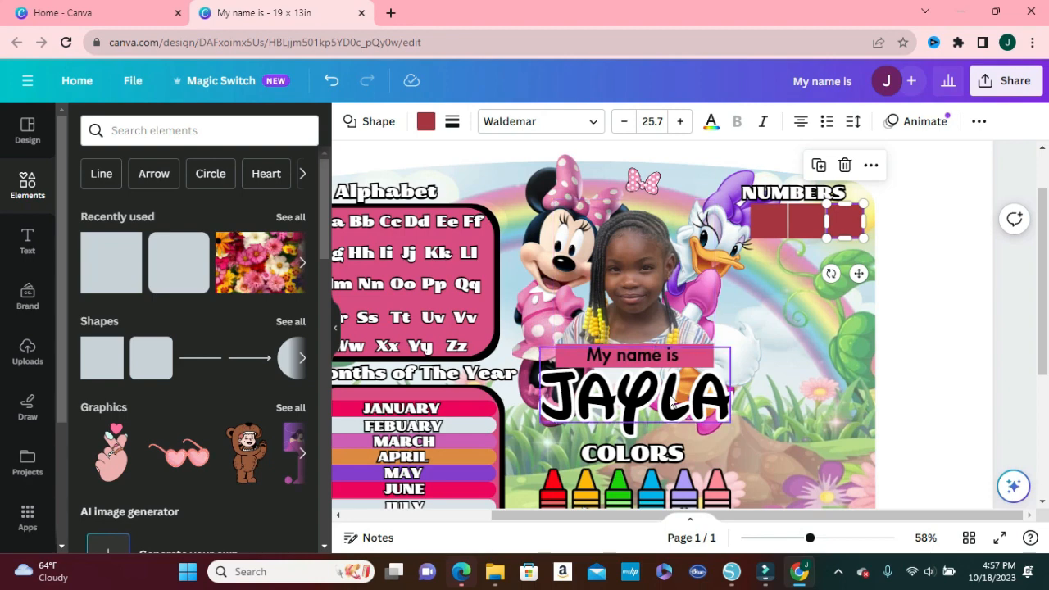
Shrink the photo, character and name group, and shift the NUMBERS heading and the first square left into the freed space
left_click_drag(644, 323, 619, 304)
left_click(783, 236)
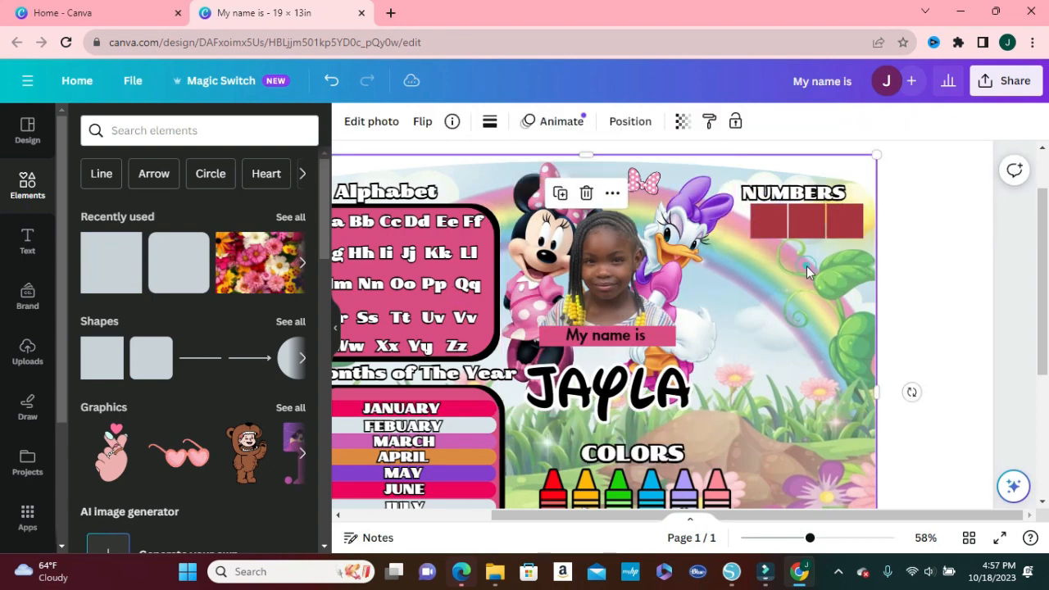
left_click(788, 193)
left_click_drag(788, 194, 742, 218)
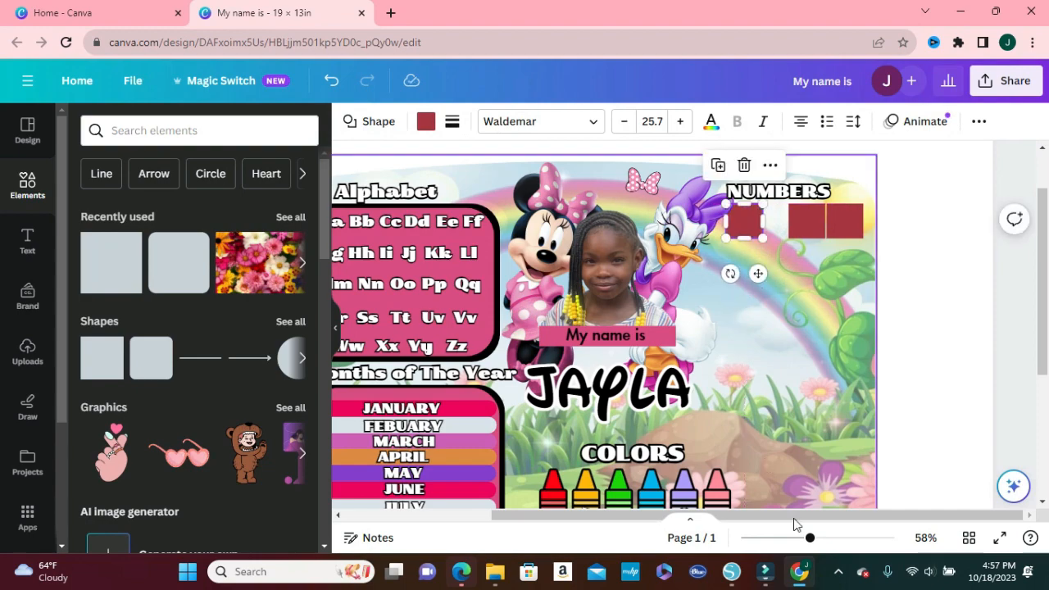
Bring the first red square to the front so it sits above the neighbouring Daisy artwork
left_click_drag(809, 537, 830, 538)
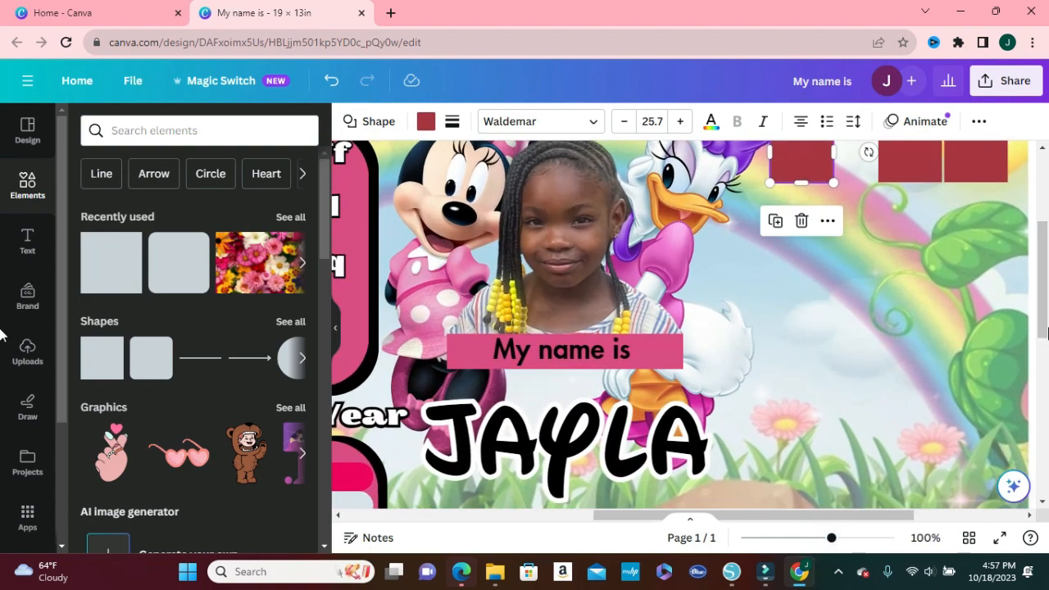
scroll(1042, 320, "up", 2)
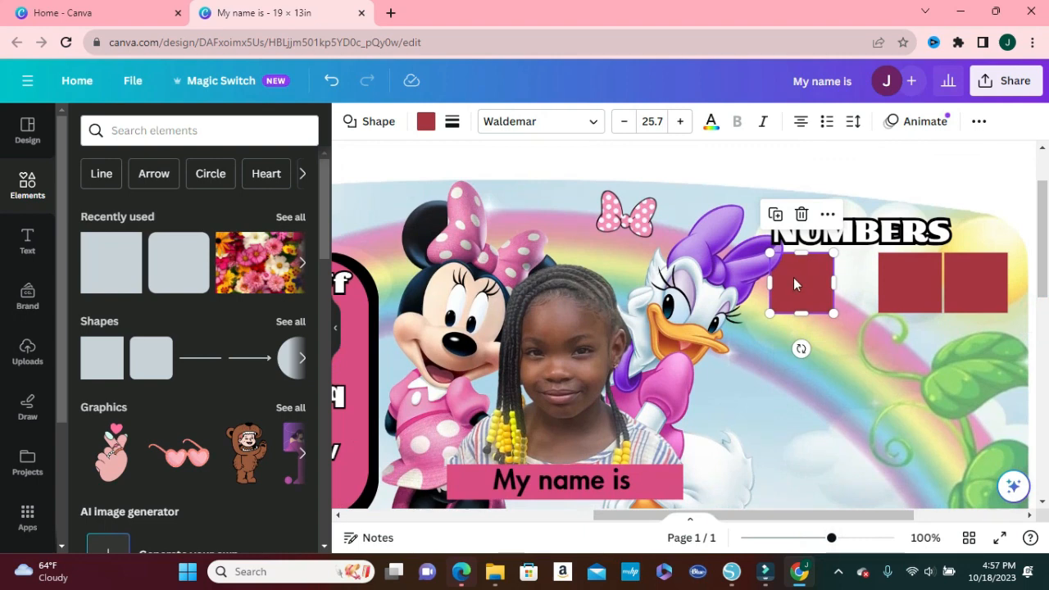
mouse_move(794, 284)
left_mouse_down()
mouse_move(782, 274)
mouse_move(803, 274)
mouse_move(778, 277)
mouse_move(802, 276)
mouse_move(779, 276)
mouse_move(791, 277)
left_mouse_up()
left_click(839, 148)
left_click(793, 292)
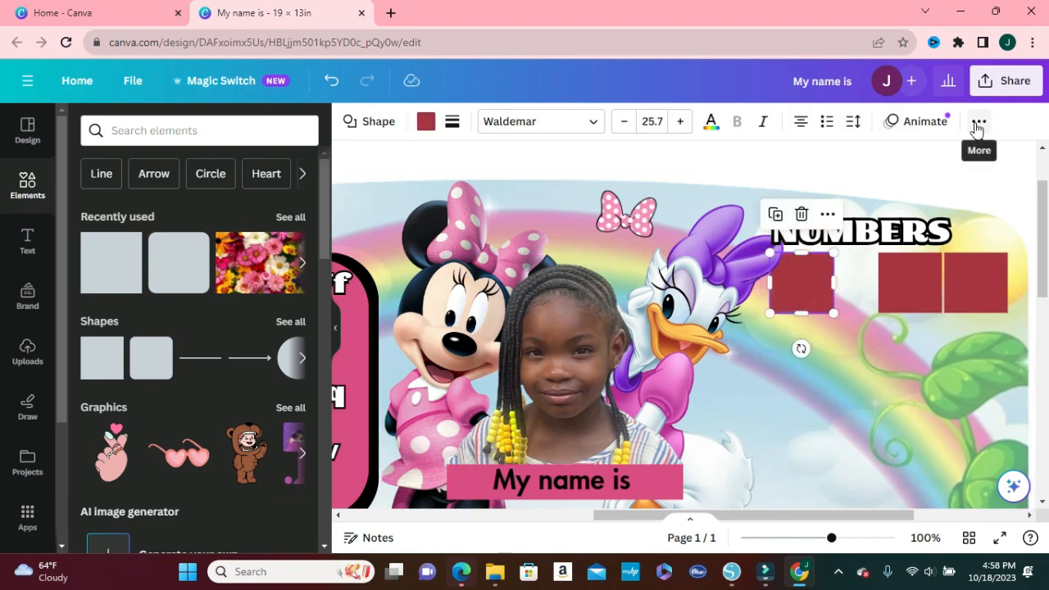
left_click(978, 123)
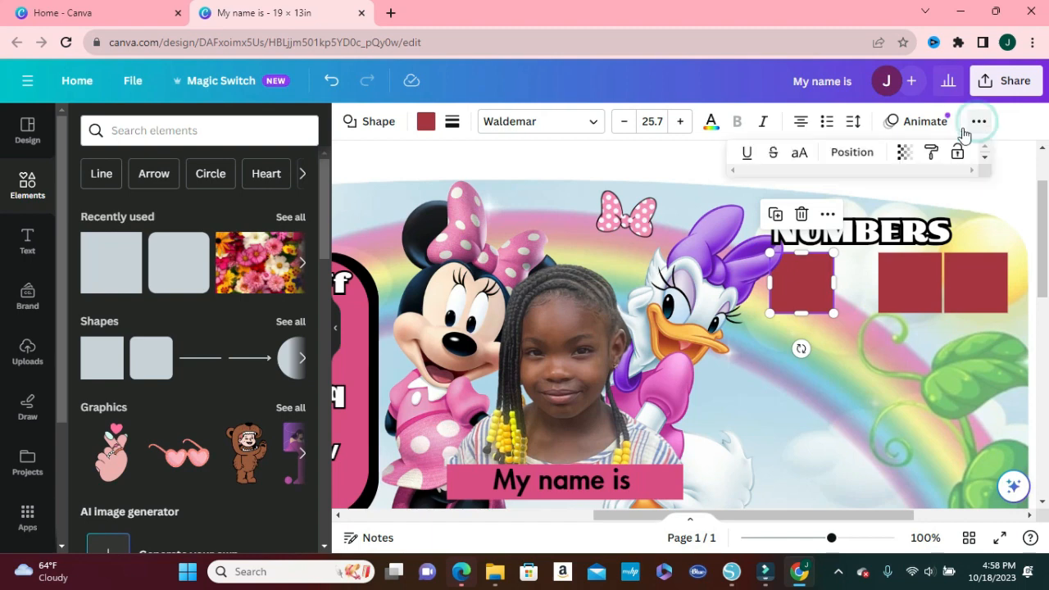
left_click(852, 156)
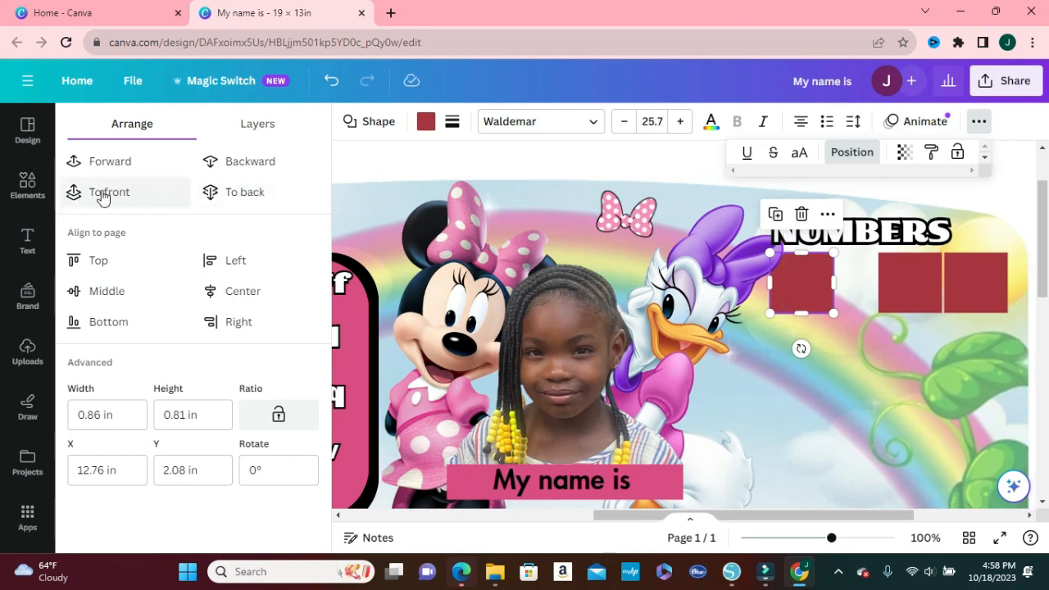
left_click(101, 194)
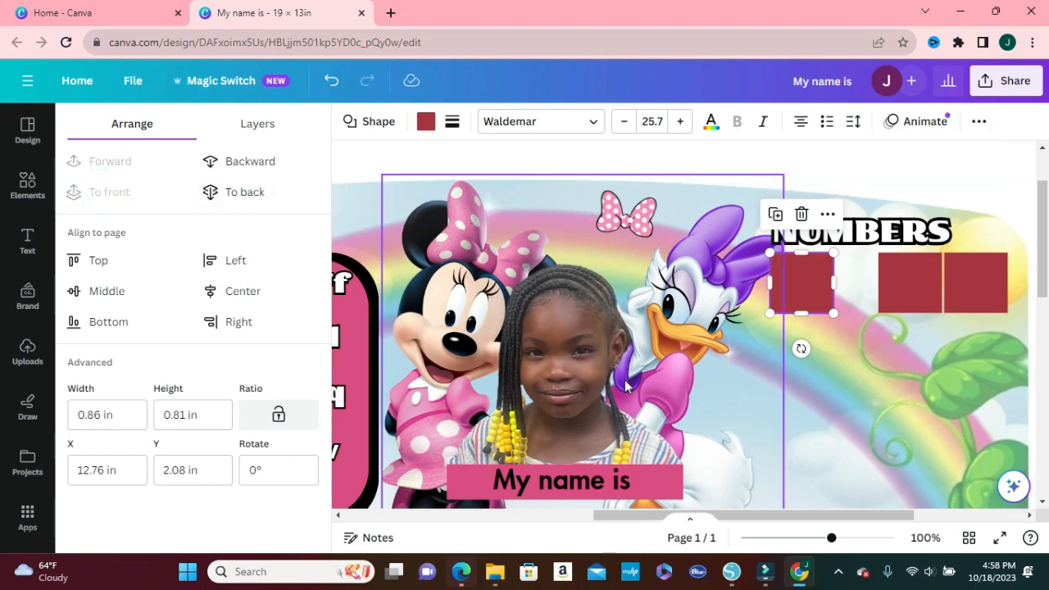
left_click(779, 405)
left_click(859, 391)
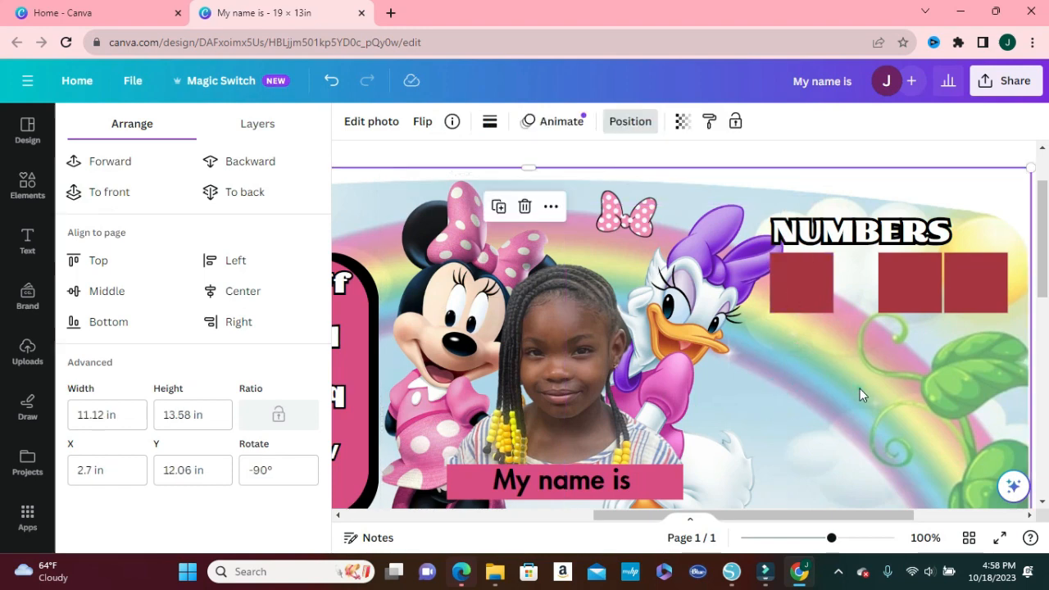
Space the three red squares with narrow, even gaps and add a fourth copy at the right end of the row
left_click_drag(898, 301, 856, 295)
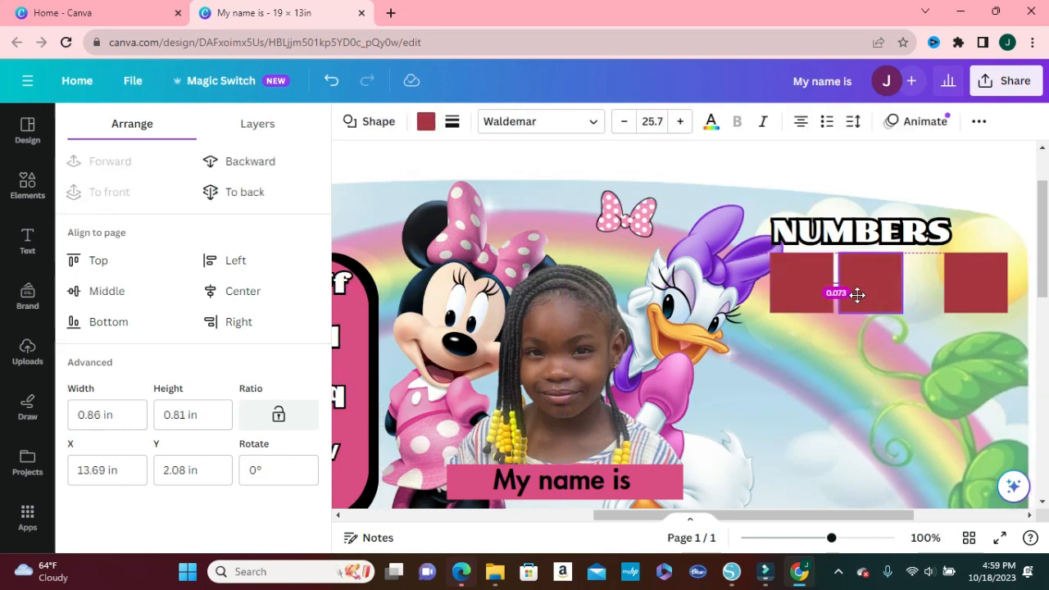
left_click_drag(981, 278, 942, 278)
left_click_drag(871, 281, 936, 281)
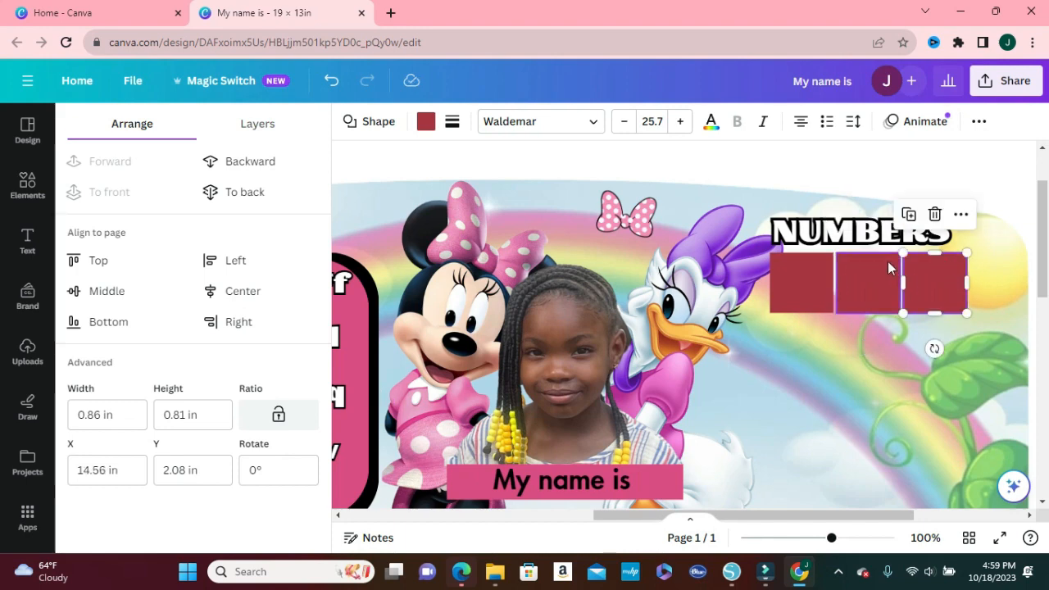
left_click(909, 213)
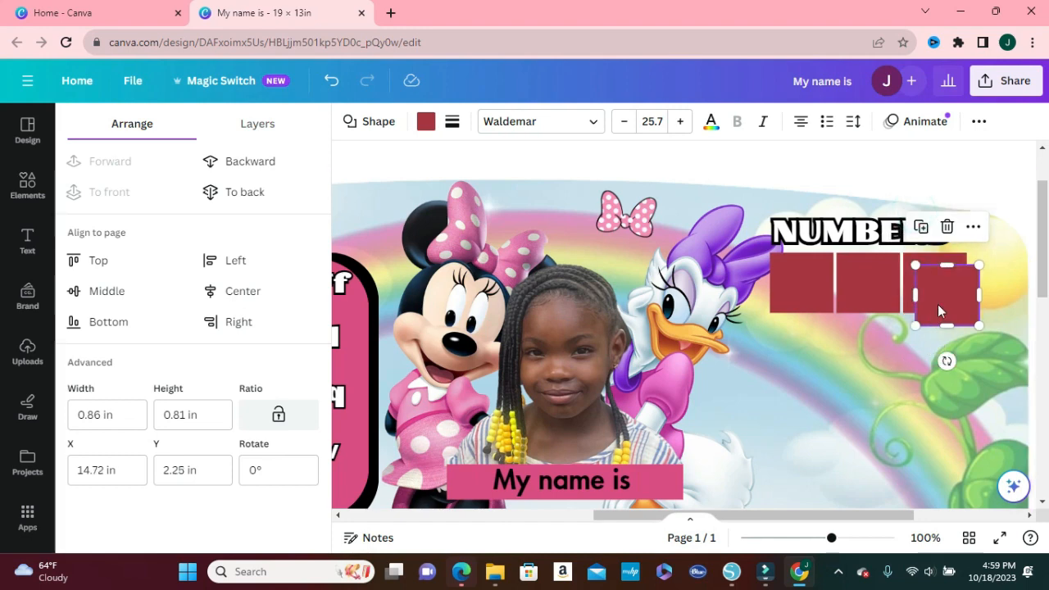
left_click_drag(964, 297, 991, 289)
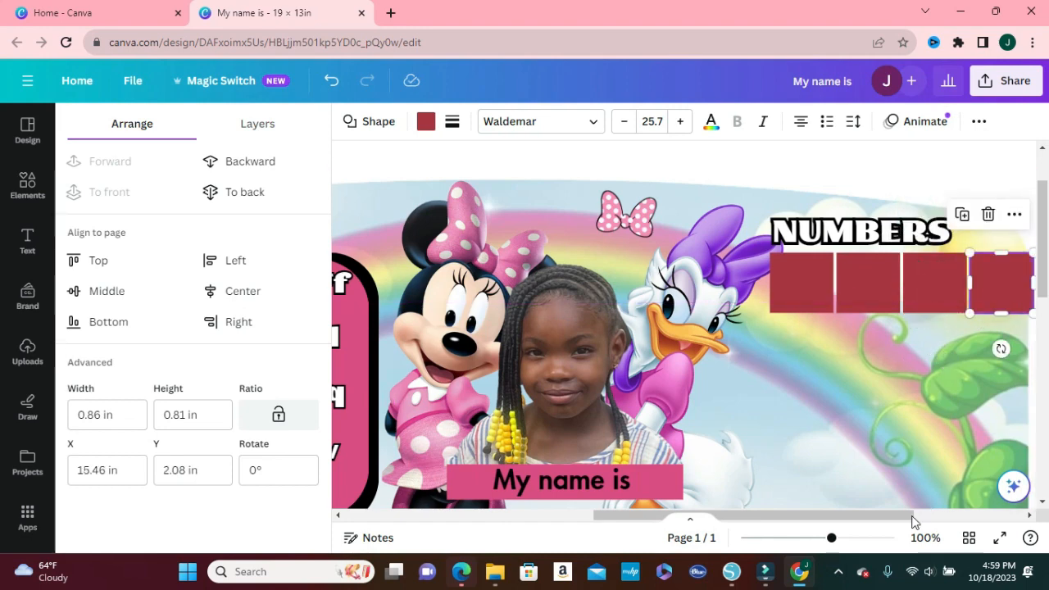
Shift all four red squares slightly left with even gaps so the row fits inside the placemat's right edge
left_click_drag(910, 516, 946, 516)
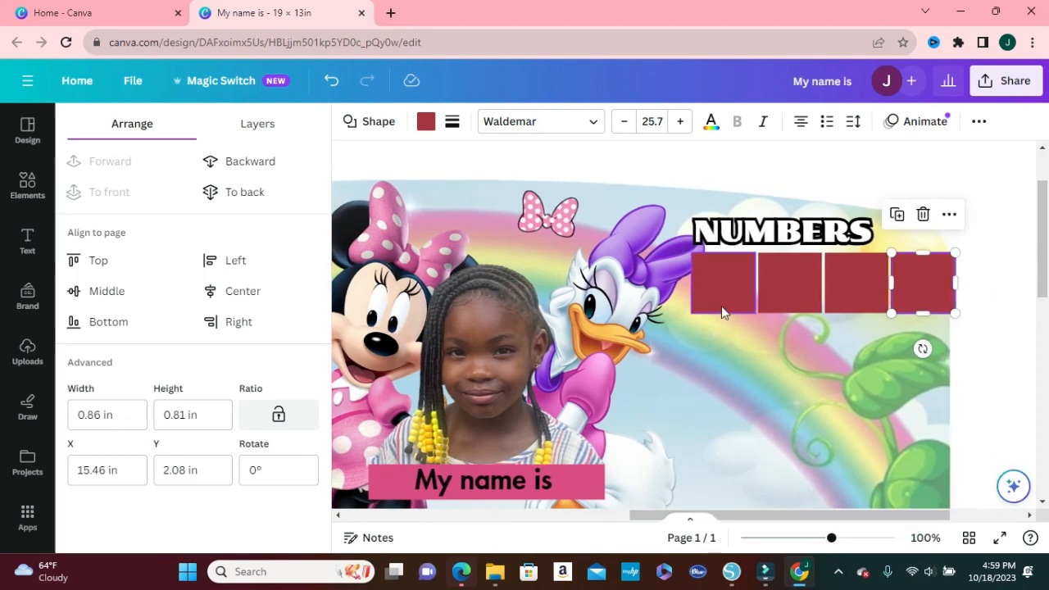
left_click_drag(719, 305, 705, 298)
left_click(778, 293)
left_click_drag(777, 294, 765, 292)
left_click_drag(867, 285, 907, 277)
left_click(920, 281)
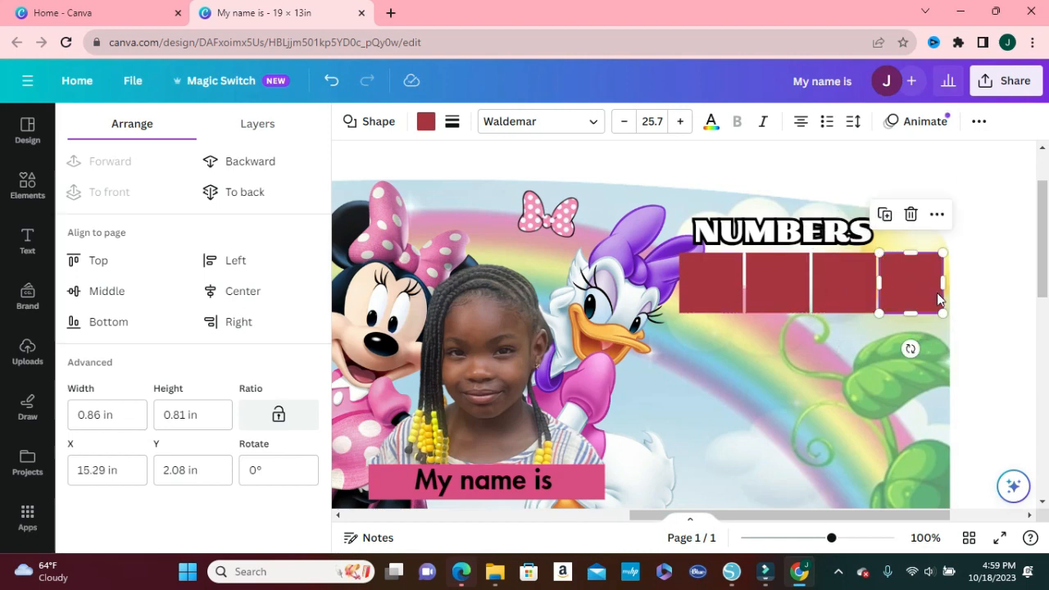
Shift the NUMBERS heading slightly right so it sits centred above the row of four red squares
left_click(999, 337)
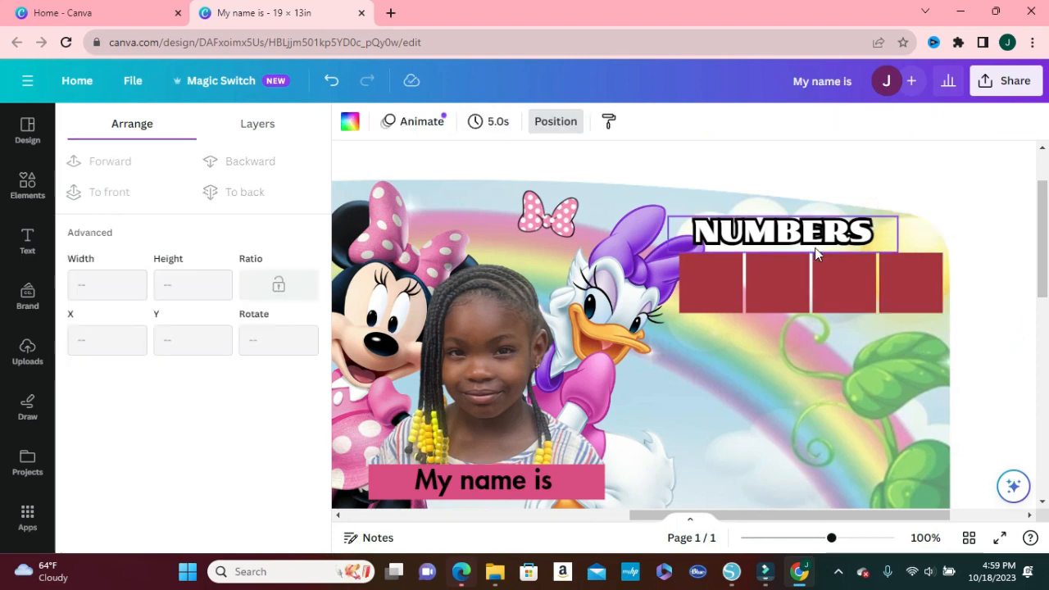
left_click_drag(816, 240, 838, 241)
left_click(971, 313)
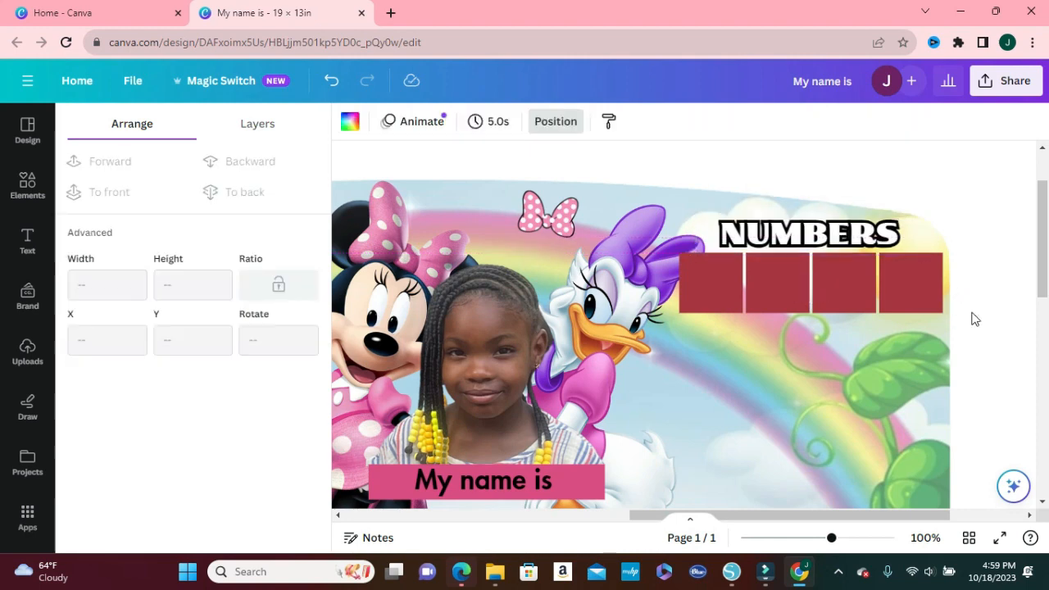
Group the four red squares and stack duplicates of the row below it to form a grid of five rows
left_click(714, 305)
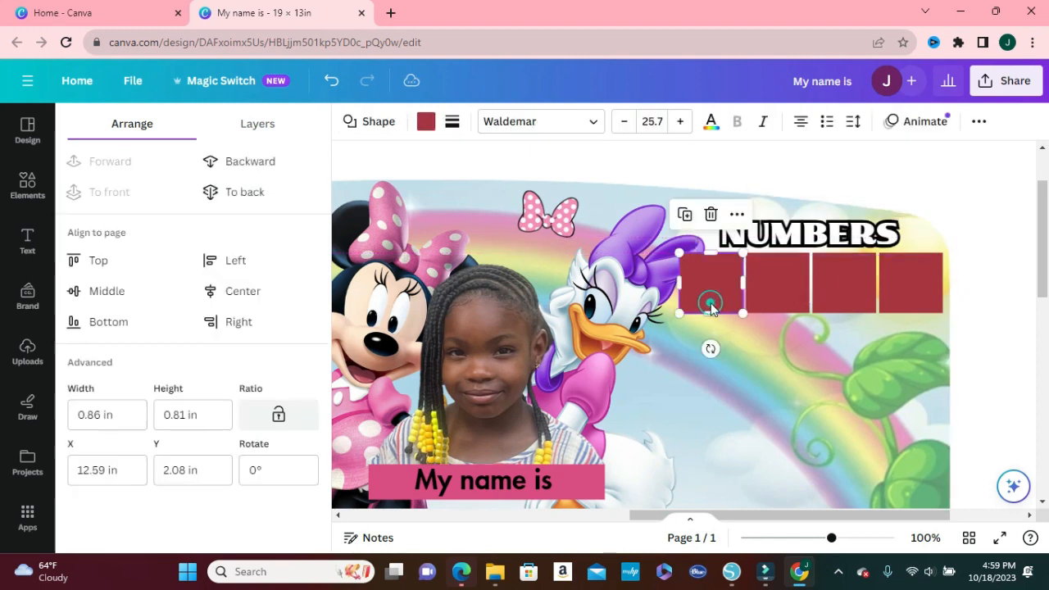
left_click(767, 299, "shift")
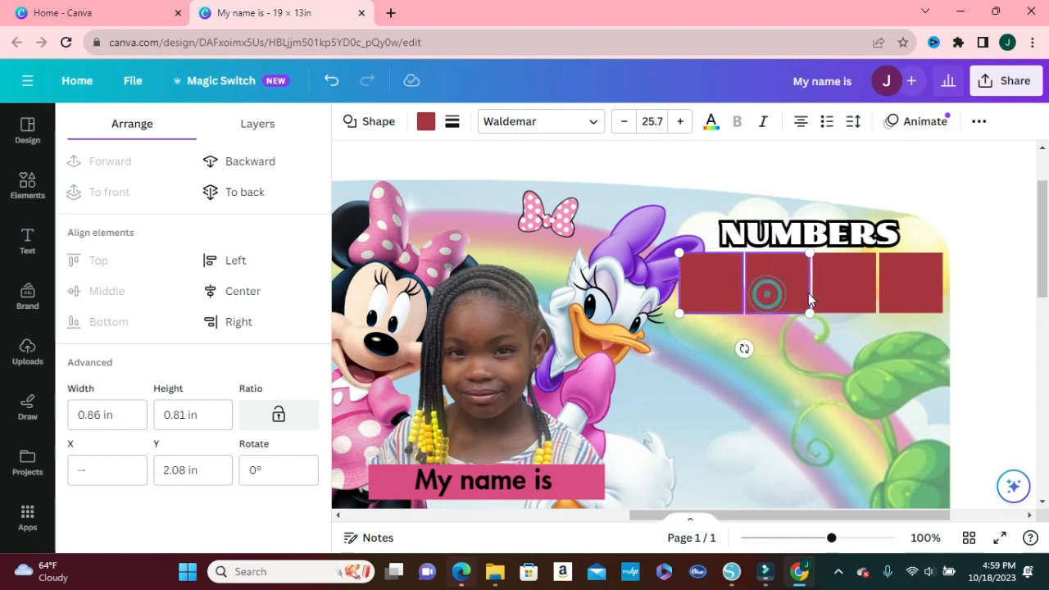
left_click(844, 296, "shift")
left_click(894, 295, "shift")
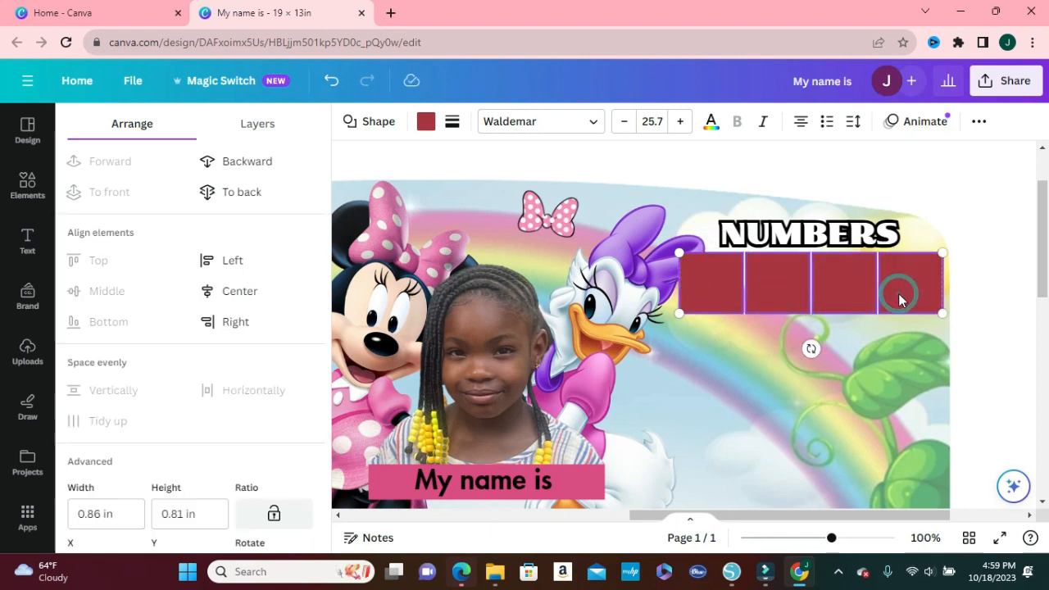
left_click(771, 214)
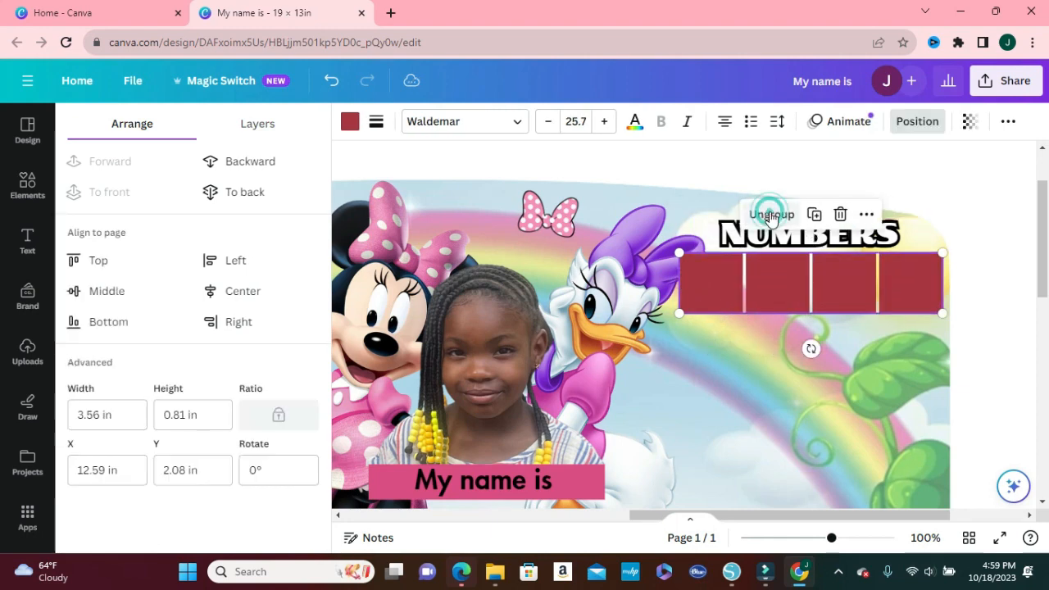
left_click(812, 214)
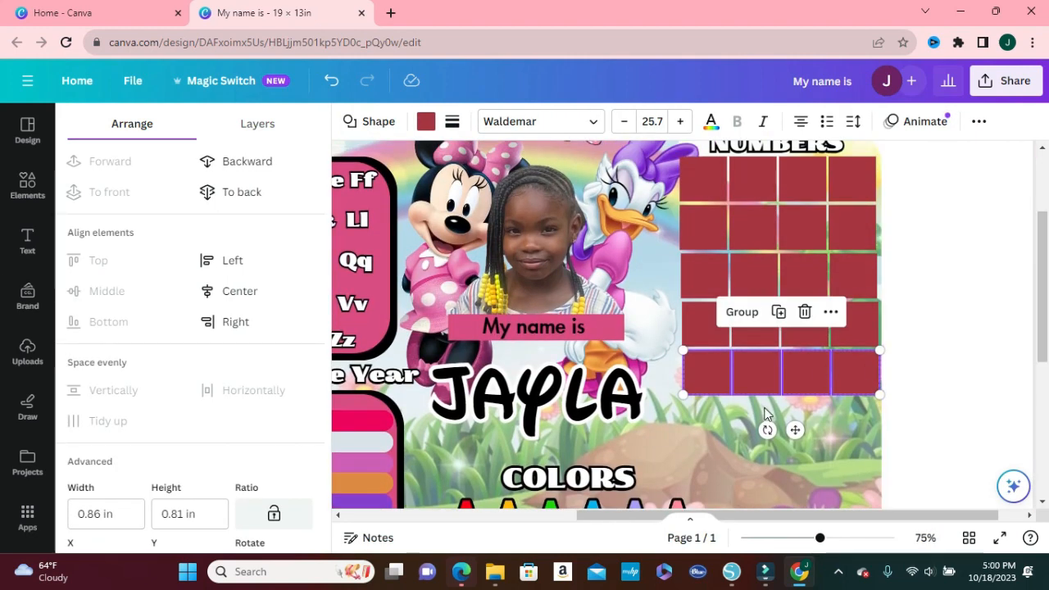
left_click(922, 383)
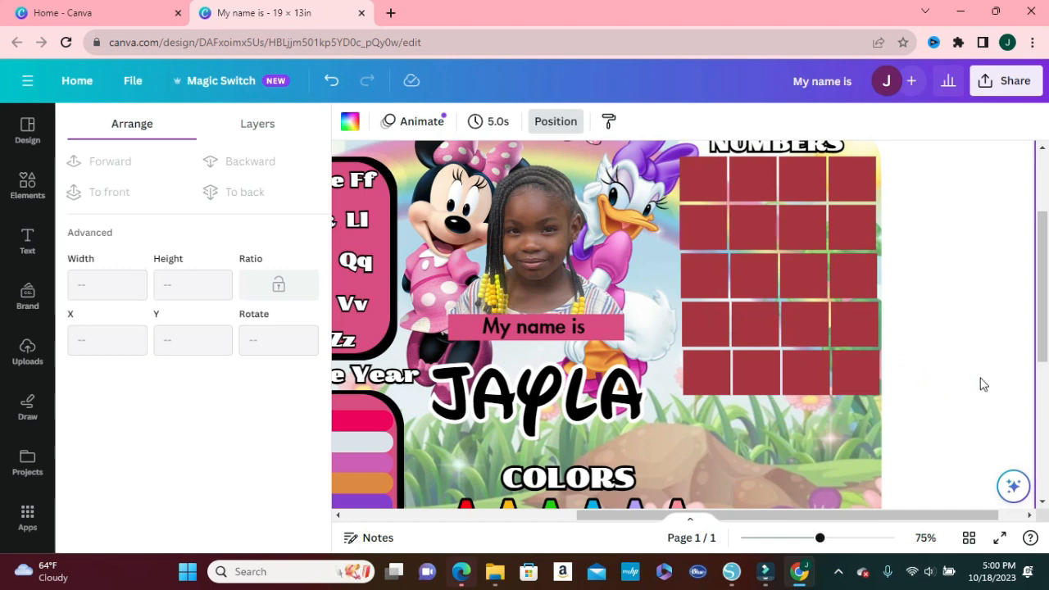
left_click(979, 379)
left_click(919, 394)
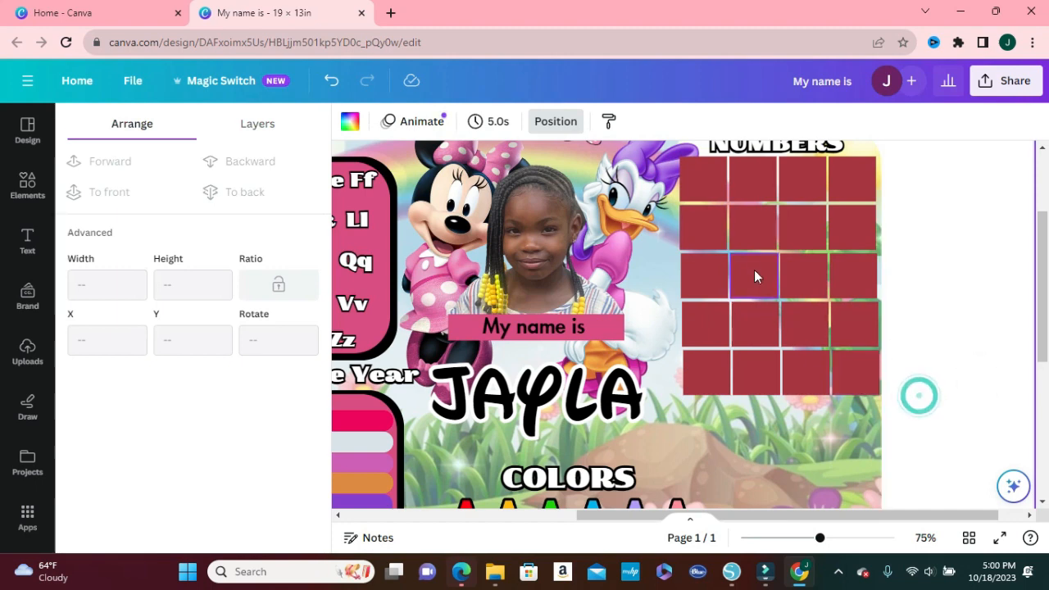
left_click(442, 454)
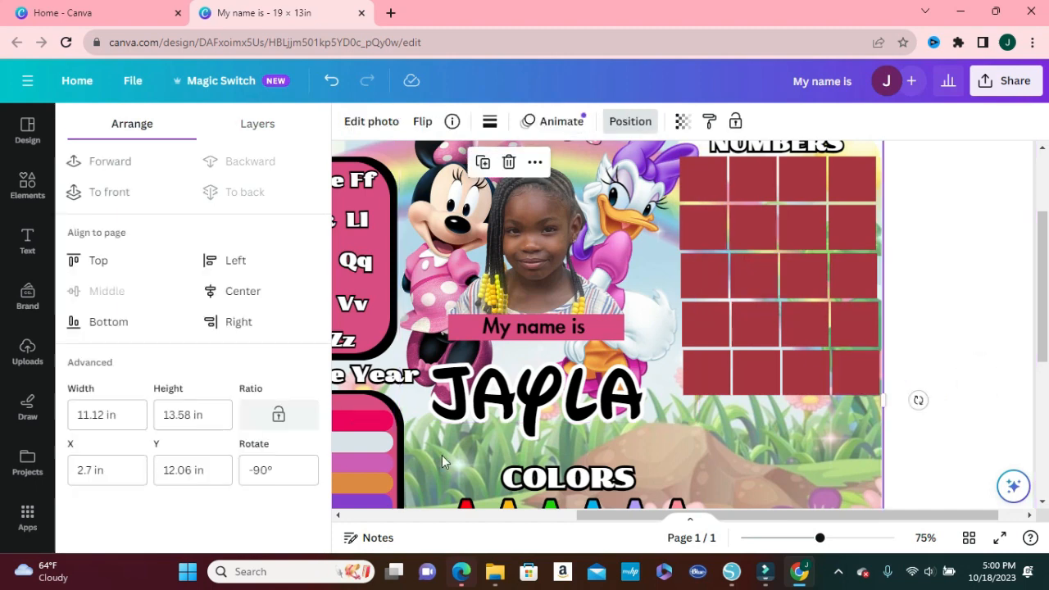
left_click(916, 475)
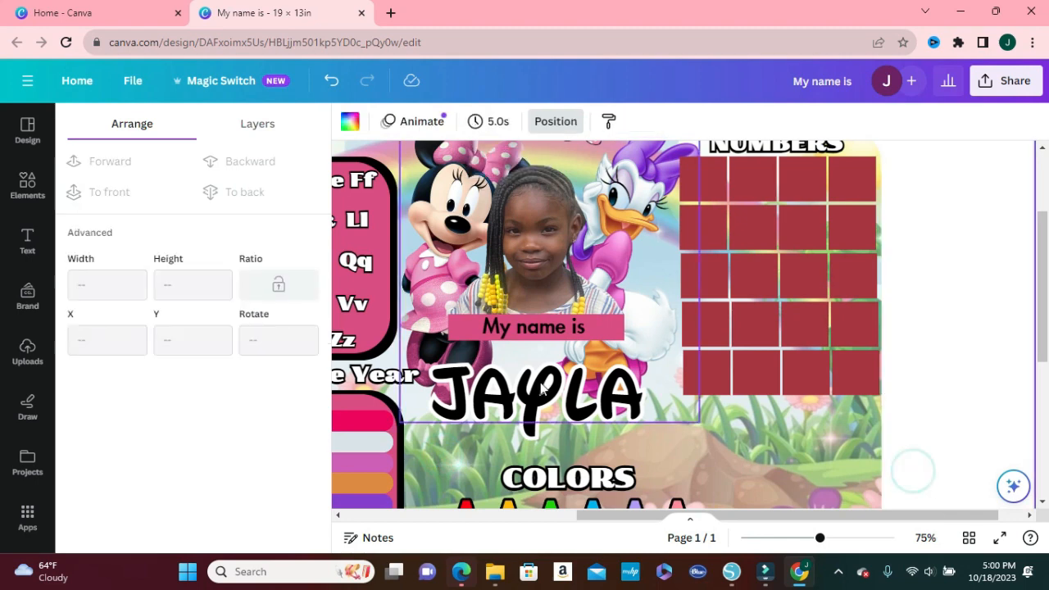
left_click_drag(620, 517, 498, 520)
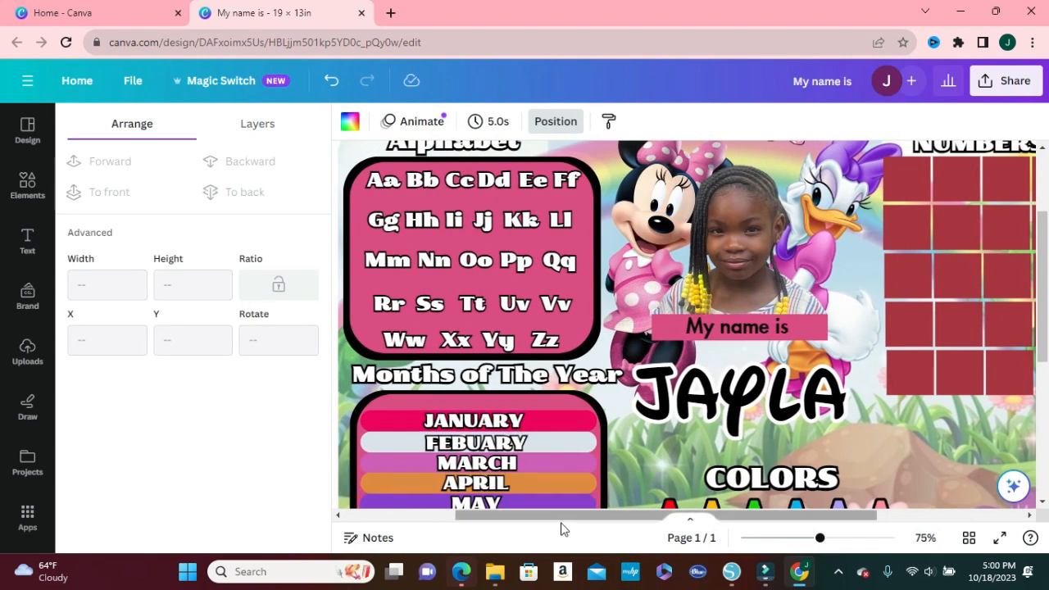
scroll(573, 519, "right", 3)
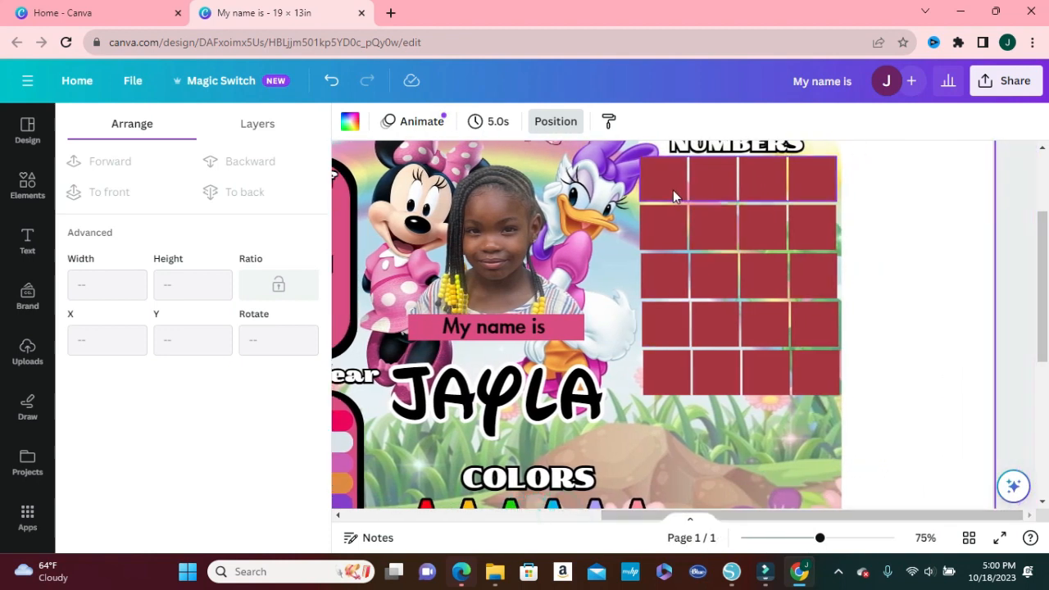
left_click(936, 226)
left_click(1011, 251)
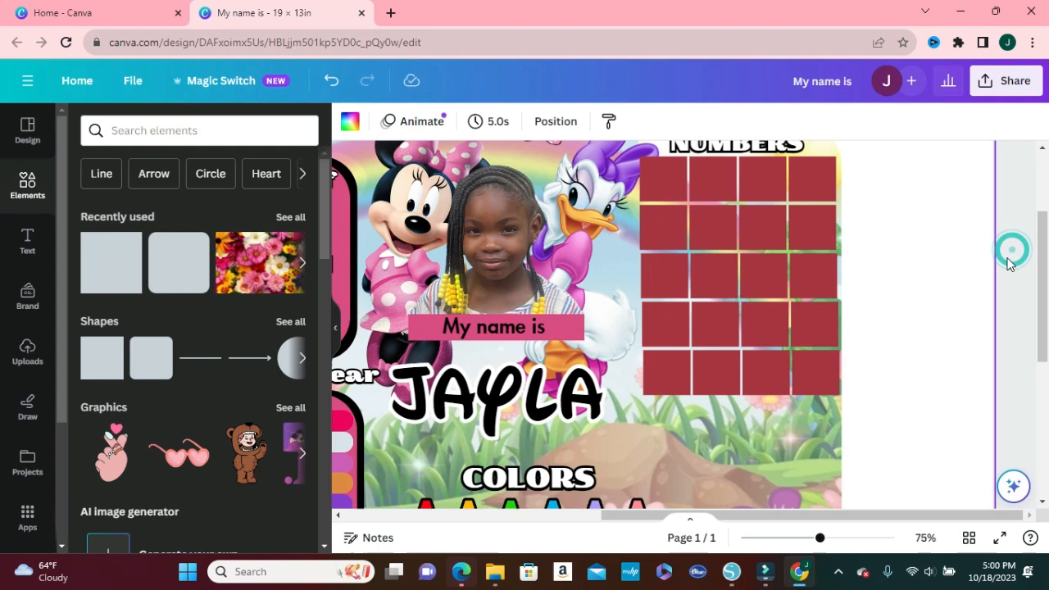
Fill the second, third and fourth squares of the grid's first row with light gray, orchid pink and orange from the photo colors
left_click(705, 185)
left_click(706, 185)
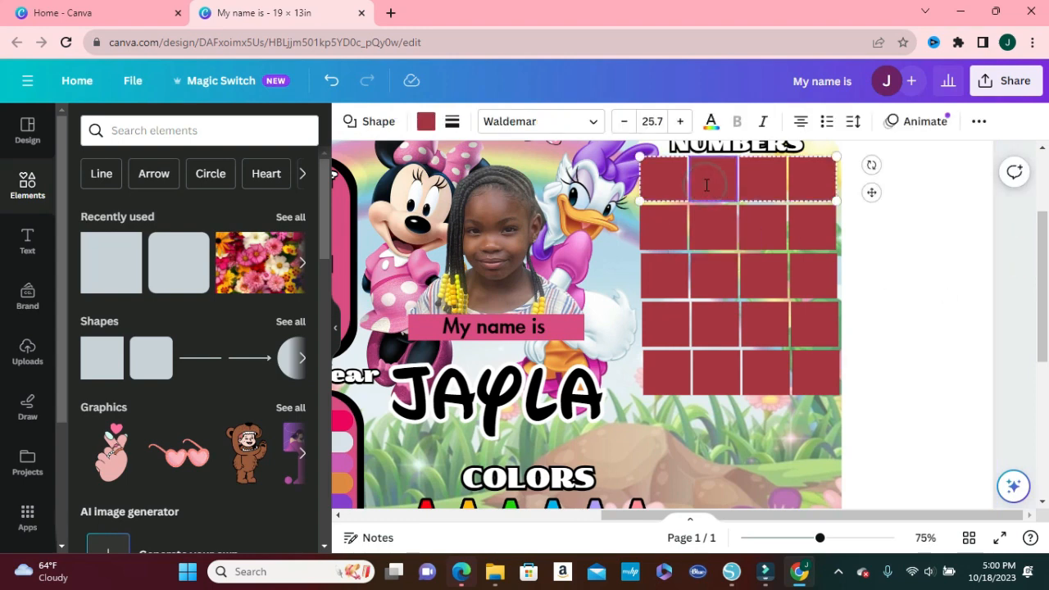
left_click(427, 124)
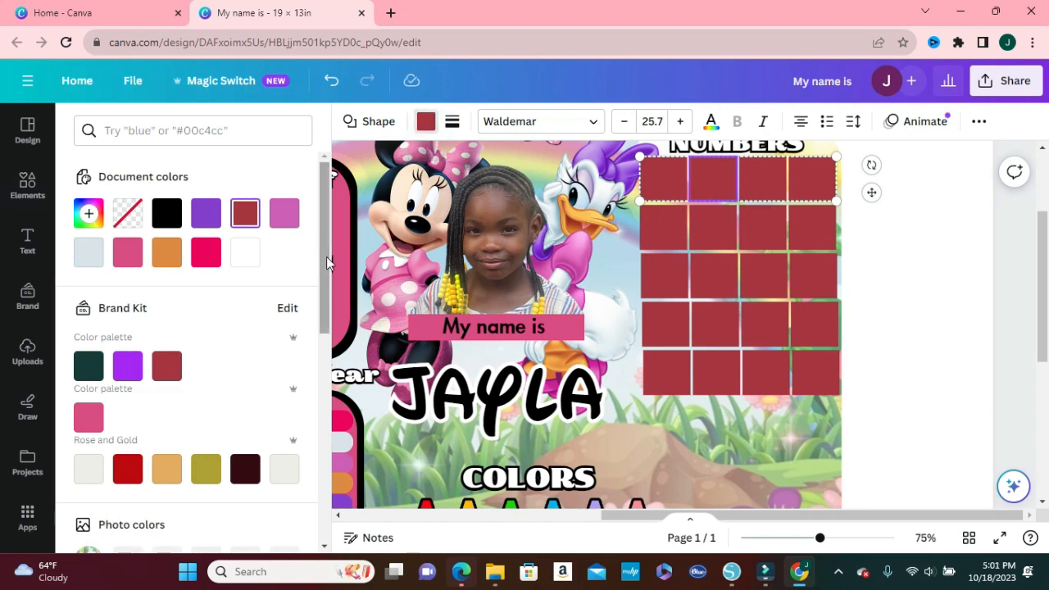
scroll(318, 248, "down", 3)
left_click(127, 330)
left_click(770, 179)
left_click(166, 330)
left_click(803, 190)
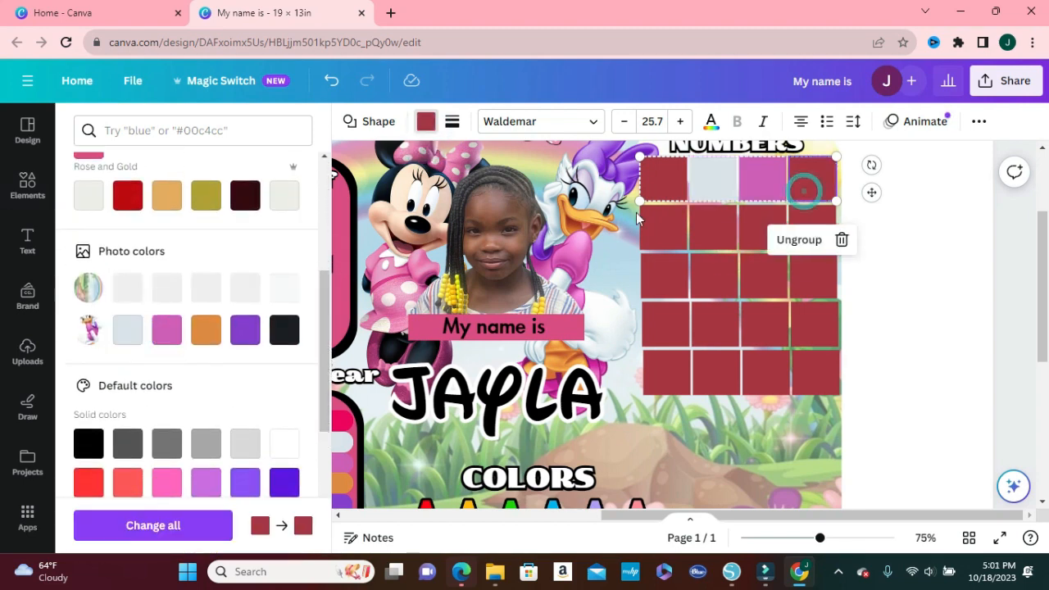
left_click(206, 331)
Fill the second row's first square with purple and the first row's first square with rose pink
left_click(664, 226)
left_click(244, 332)
left_click(712, 227)
left_click(665, 180)
left_click(166, 330)
Fill the second row's last three squares with rose pink, light gray and orchid pink, and the third row's first square with orange
left_click(713, 227)
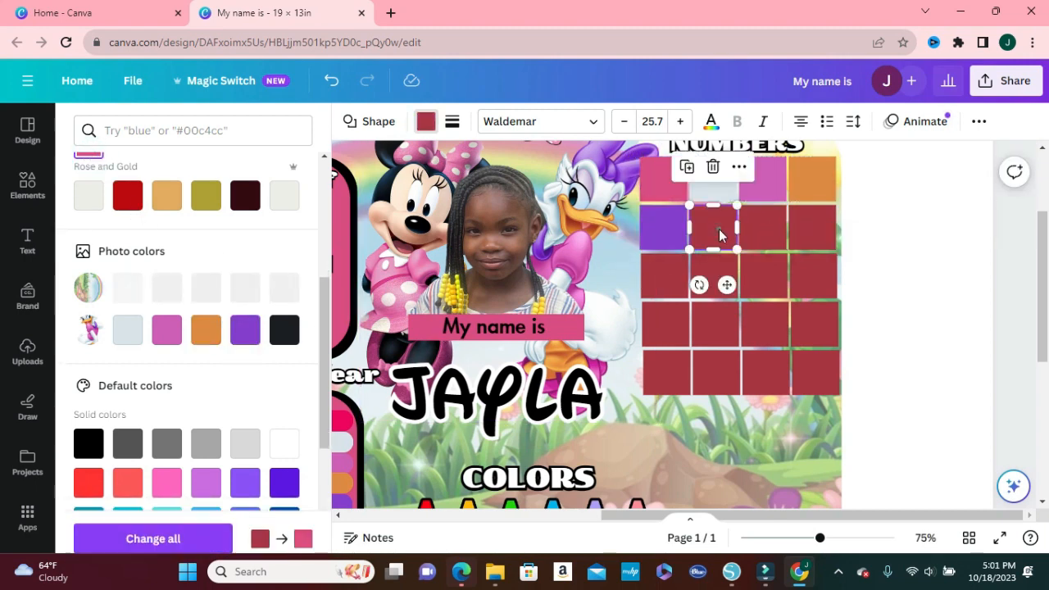
left_click(167, 330)
left_click(762, 227)
left_click(129, 330)
left_click(811, 227)
left_click(167, 330)
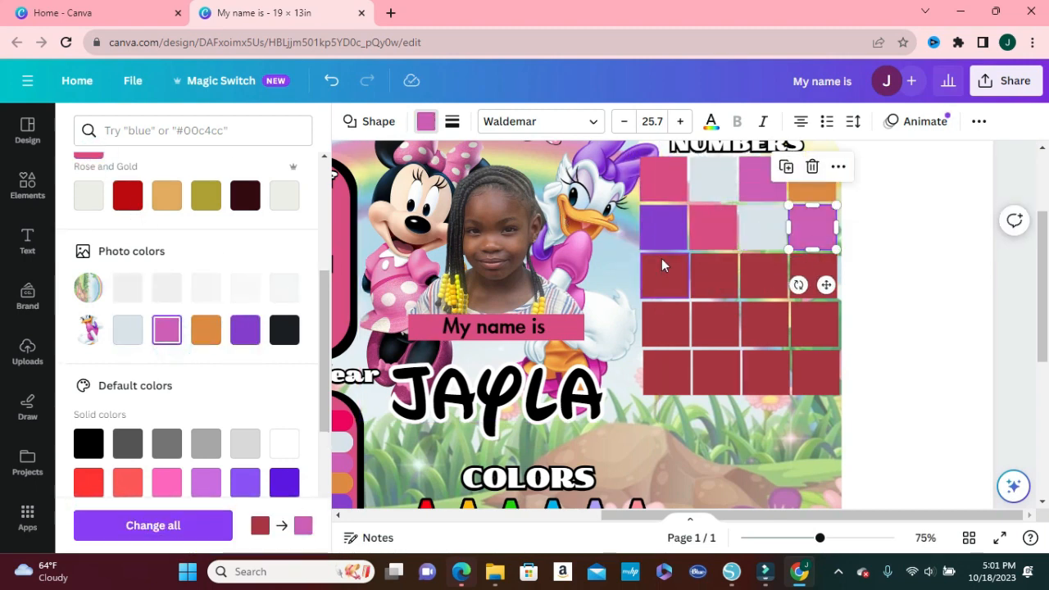
left_click(665, 274)
left_click(206, 330)
Fill the third row's last three squares with rose pink, light gray and orchid pink
left_click(713, 274)
left_click(167, 330)
left_click(762, 274)
left_click(127, 330)
left_click(811, 276)
left_click(166, 330)
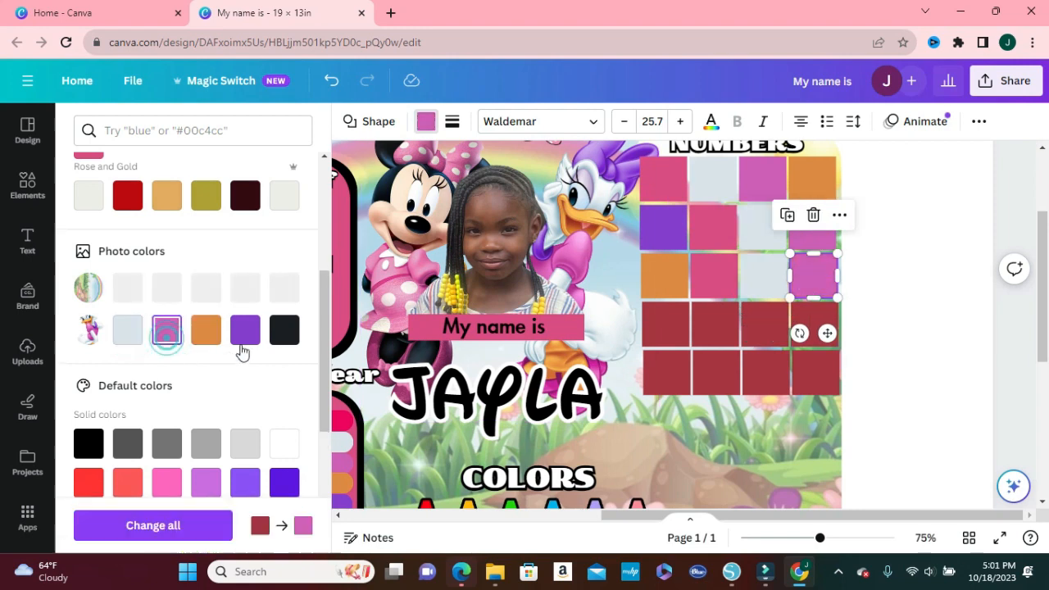
Fill the fourth row's first two squares with purple and rose pink
left_click(665, 324)
left_click(205, 330)
left_click(716, 329)
left_click(206, 330)
left_click(665, 326)
left_click(245, 330)
left_click(167, 330)
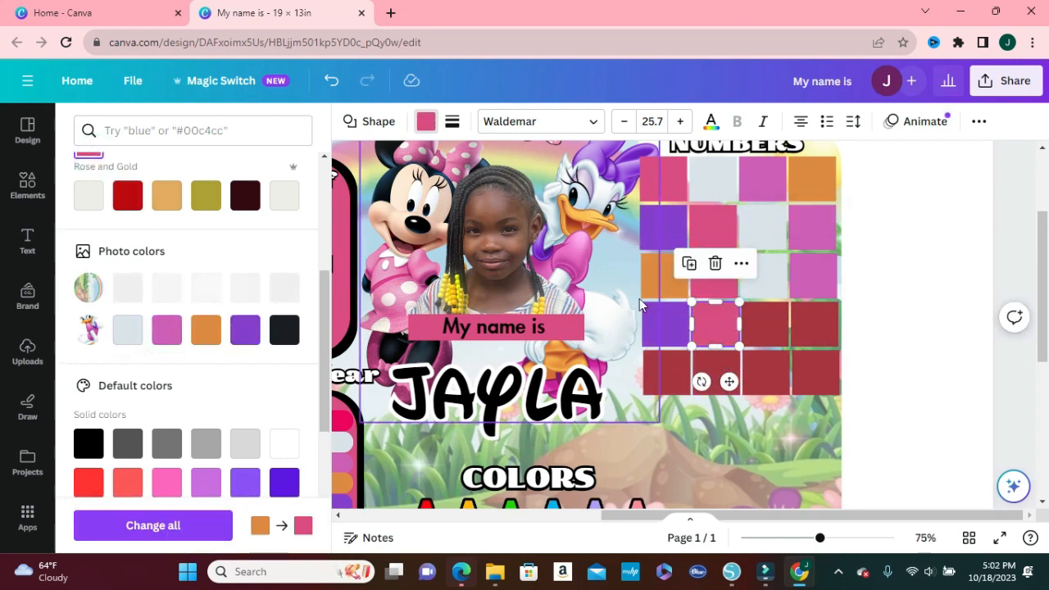
left_click(762, 323)
Recolor the third row's last three squares purple, rose pink and light gray
left_click(714, 277)
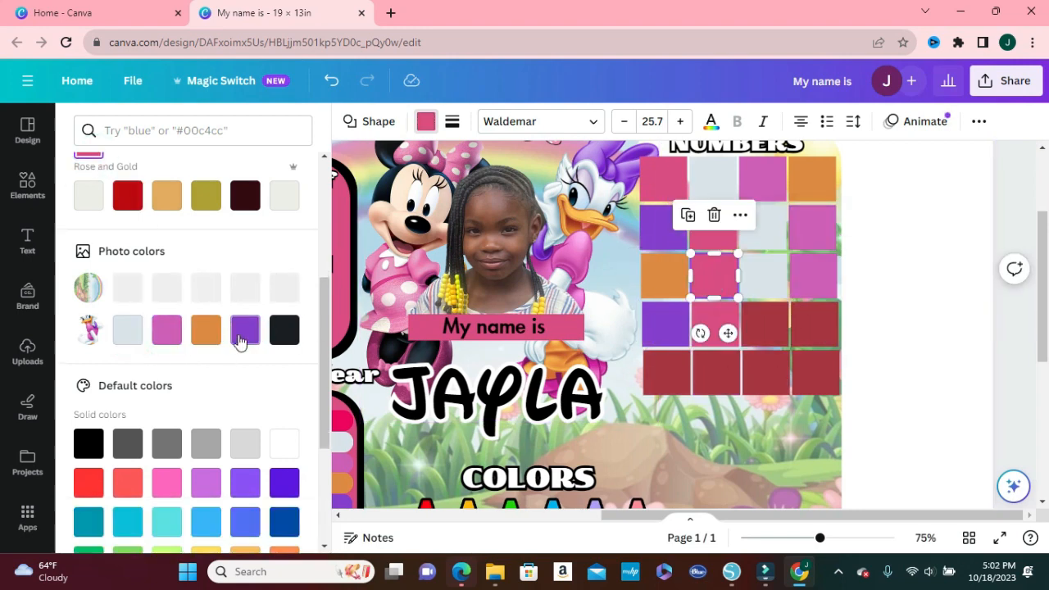
left_click(245, 331)
left_click(764, 282)
left_click(88, 155)
left_click(812, 277)
left_click(127, 330)
Color the fourth row's squares orchid pink, orange, purple and rose pink in order
left_click(665, 324)
left_click(167, 330)
left_click(766, 336)
left_click(245, 330)
left_click(813, 325)
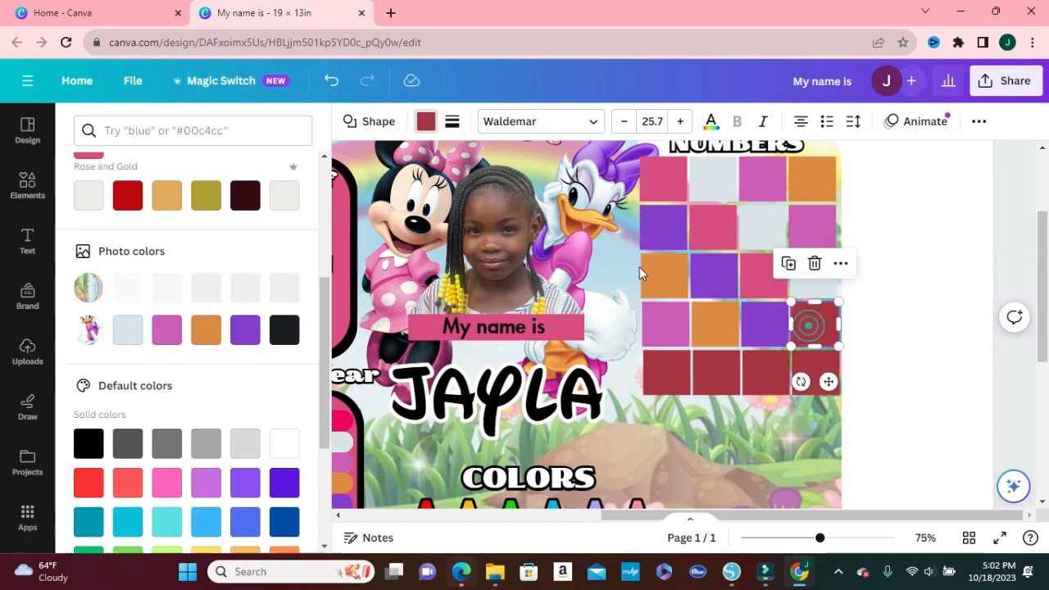
left_click(88, 155)
Color the fifth row's squares light gray, orchid pink, orange and purple in order
left_click(668, 374)
left_click(127, 330)
left_click(716, 375)
left_click(166, 330)
left_click(426, 121)
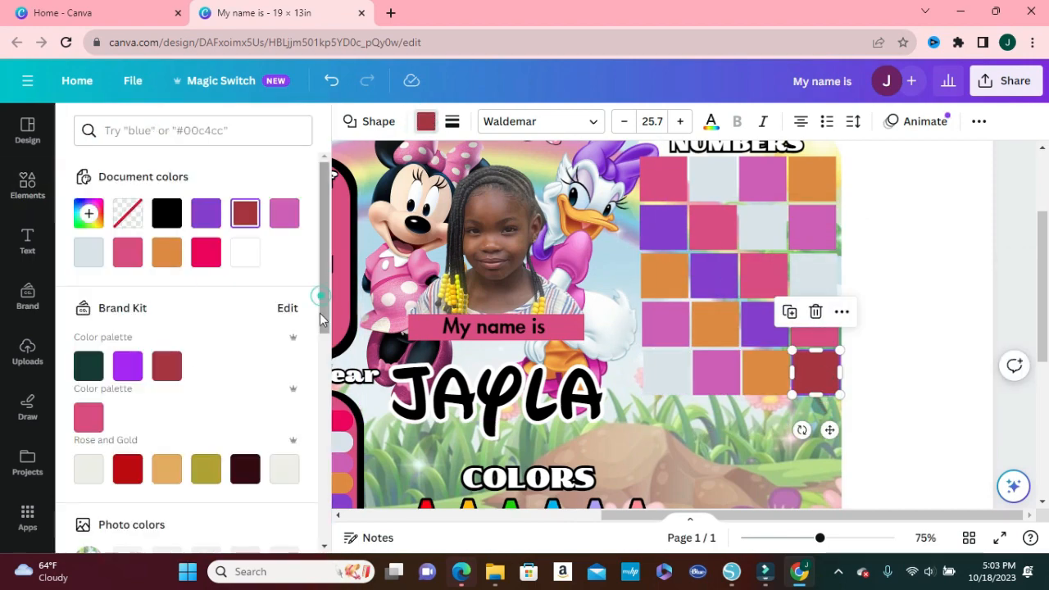
left_click_drag(322, 297, 322, 398)
left_click(245, 363)
left_click(928, 397)
left_click_drag(819, 537, 809, 538)
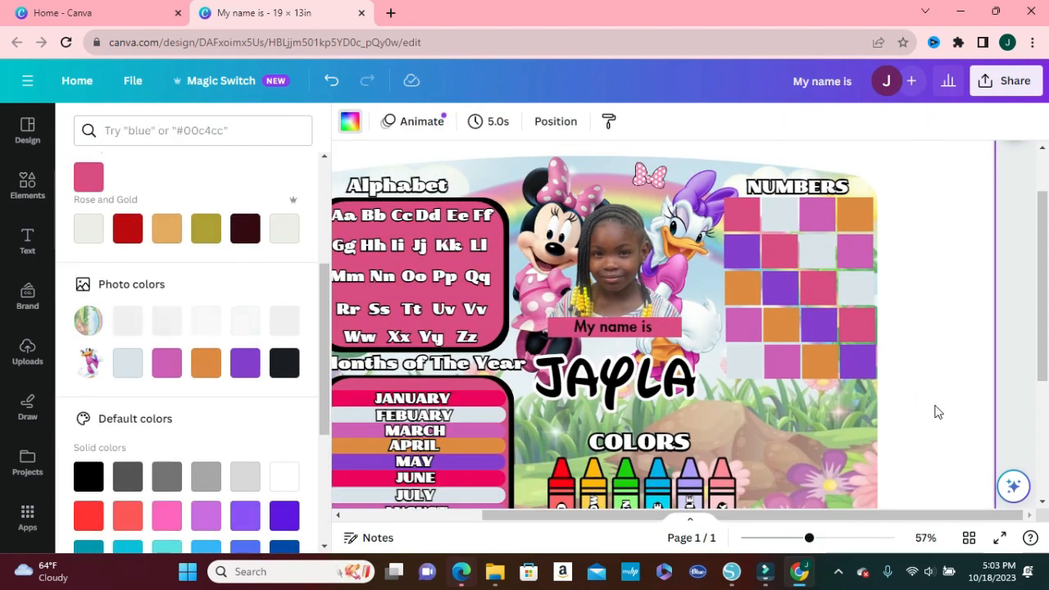
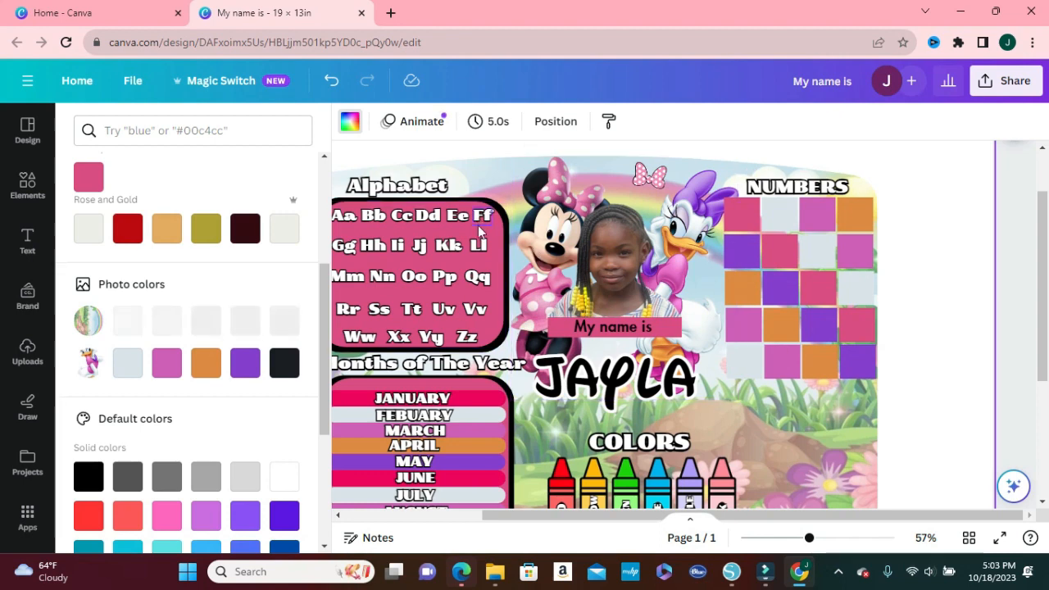
Duplicate the "Ff" letter text from the alphabet, place the copy on the first number square and change it to 1
left_click(483, 221)
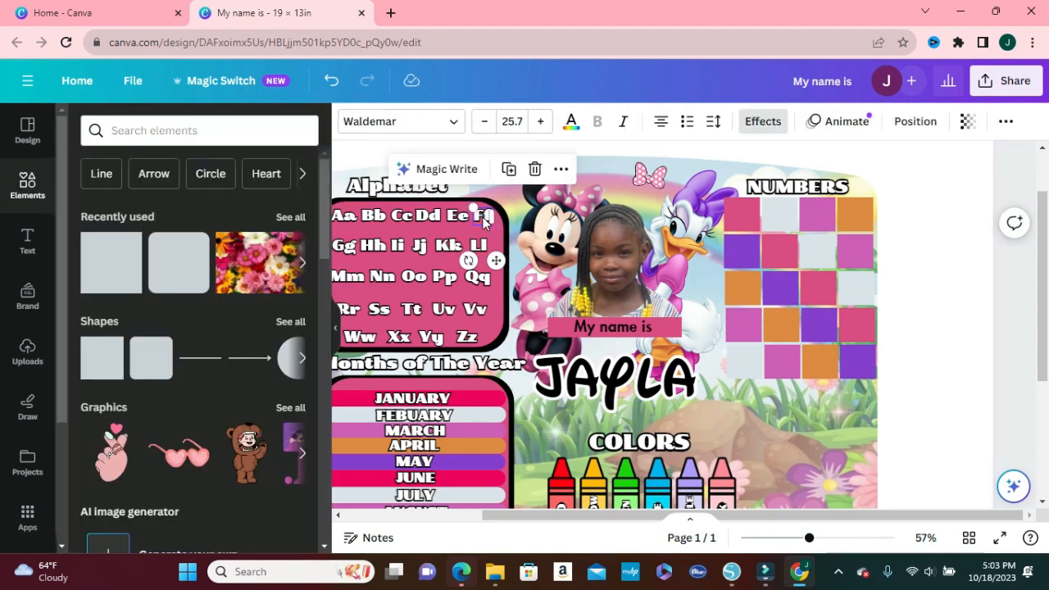
left_click(510, 170)
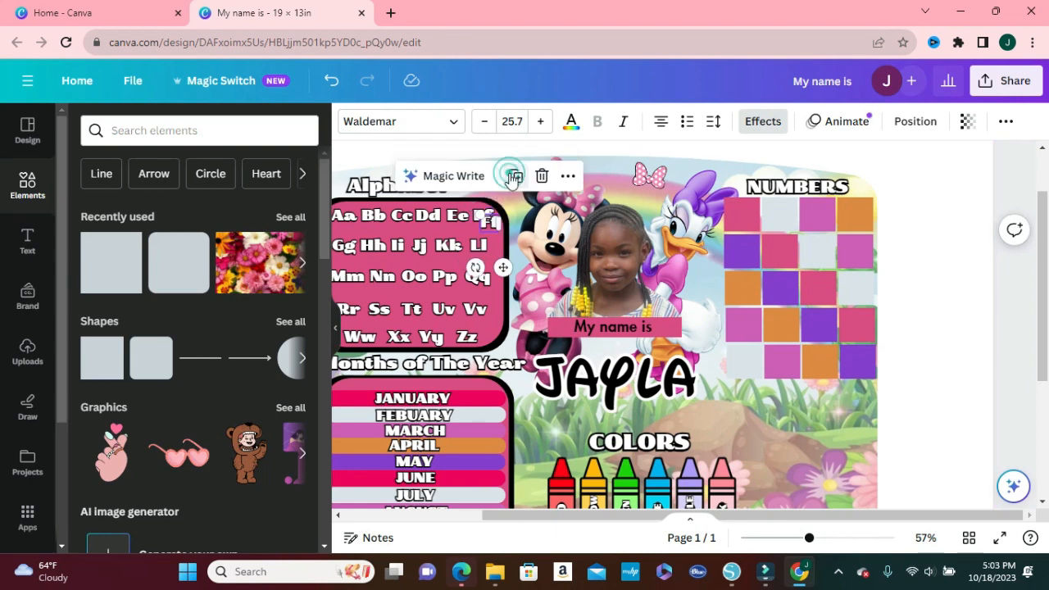
left_click_drag(486, 225, 740, 222)
double_click(740, 218)
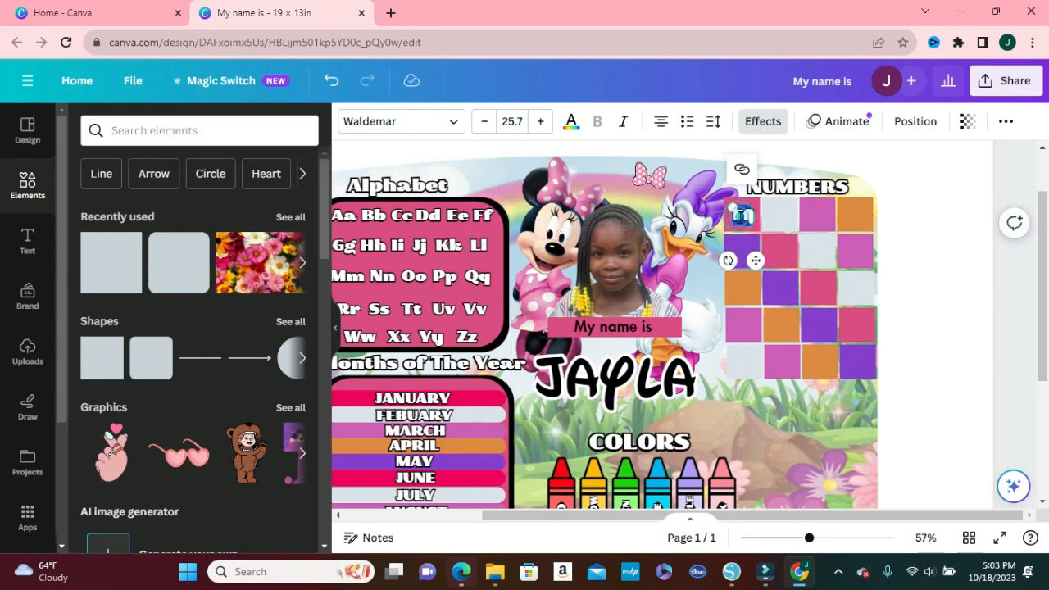
type("1")
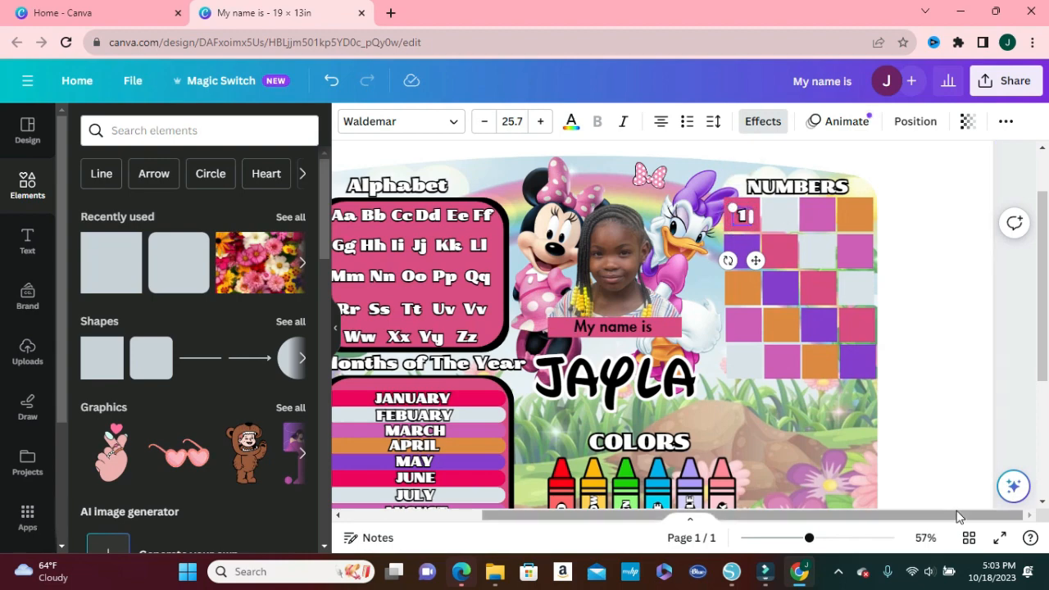
Enlarge the number 1 to font size 38.2 so it fills the first square
left_click_drag(809, 541, 905, 517)
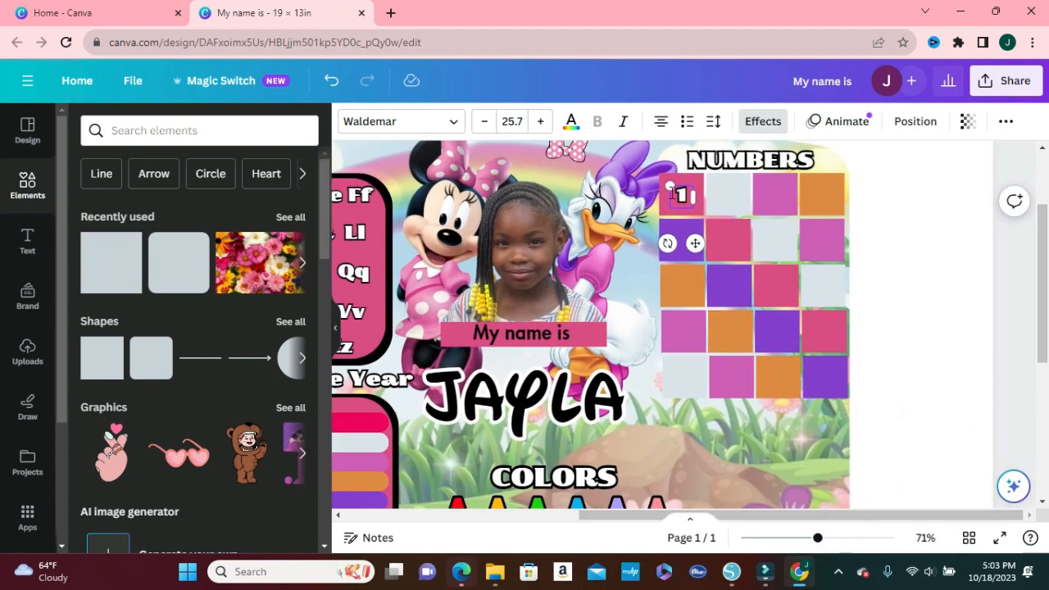
left_click_drag(665, 185, 662, 180)
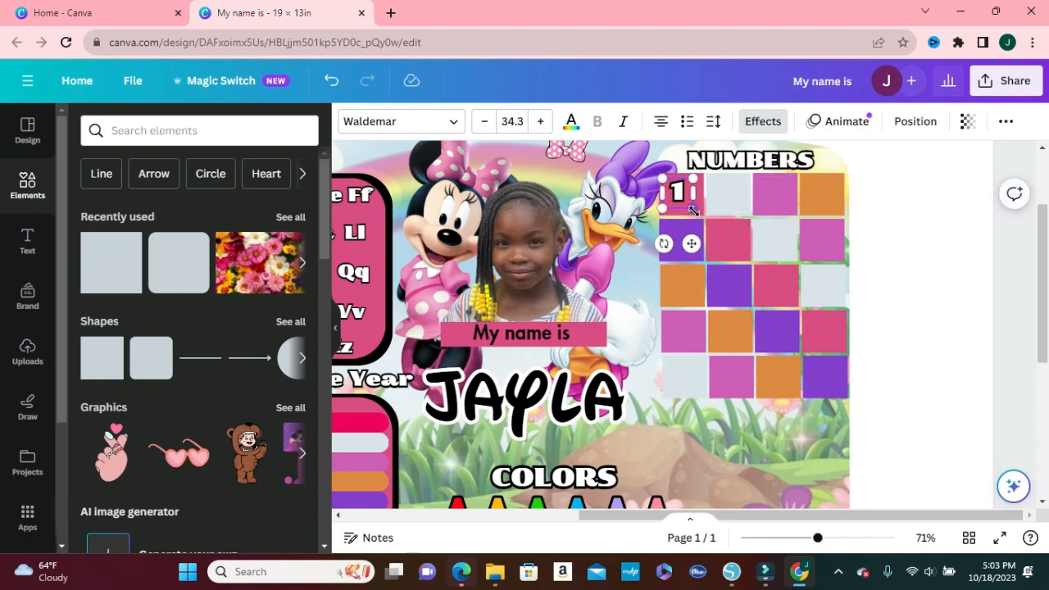
left_click_drag(693, 211, 755, 244)
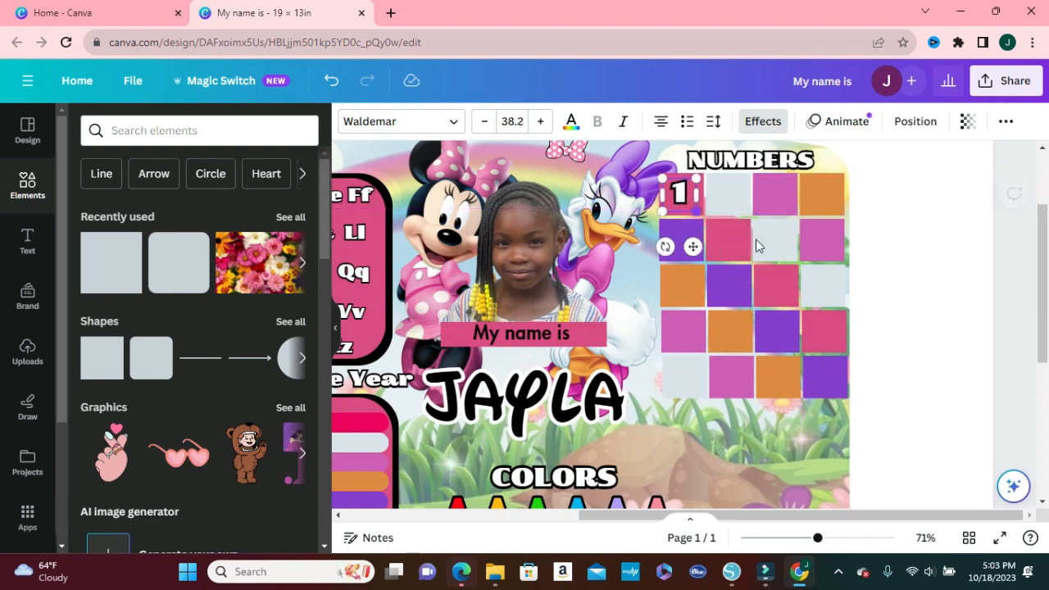
left_click(993, 346)
Place a copy of the number 1 on the second square of the first row and change it to 2
left_click_drag(683, 188, 723, 194)
left_click(704, 254)
double_click(724, 194)
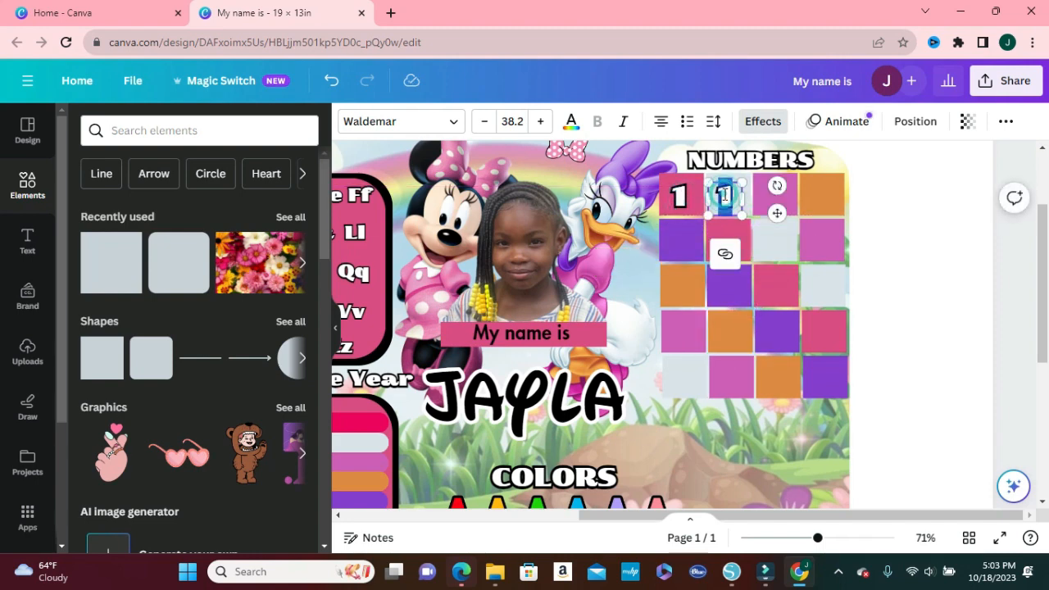
type("2")
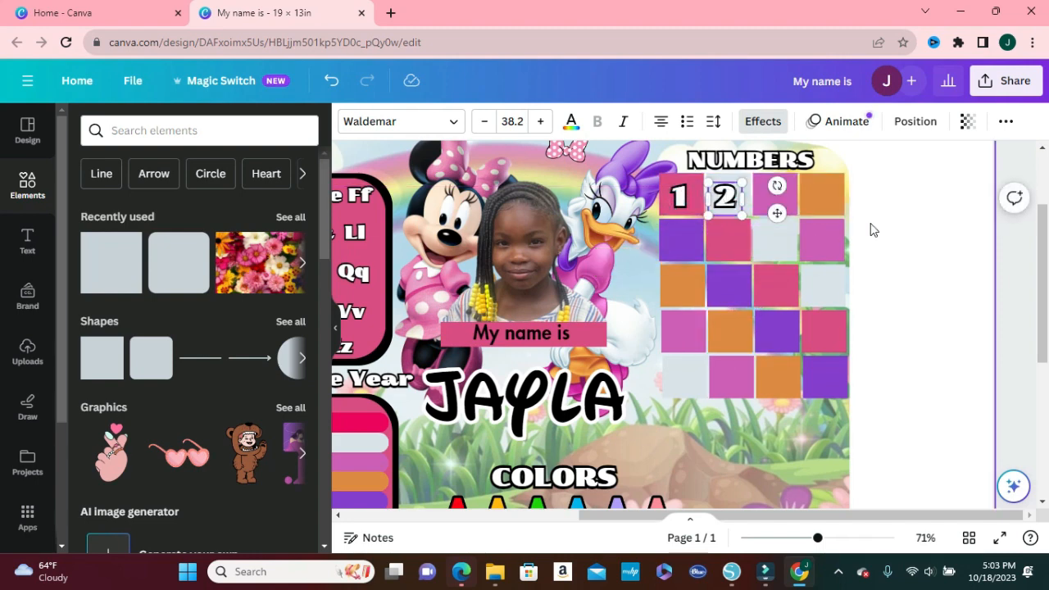
Place a copy of the number 2 on the third square of the first row and change it to 3
left_click(909, 276)
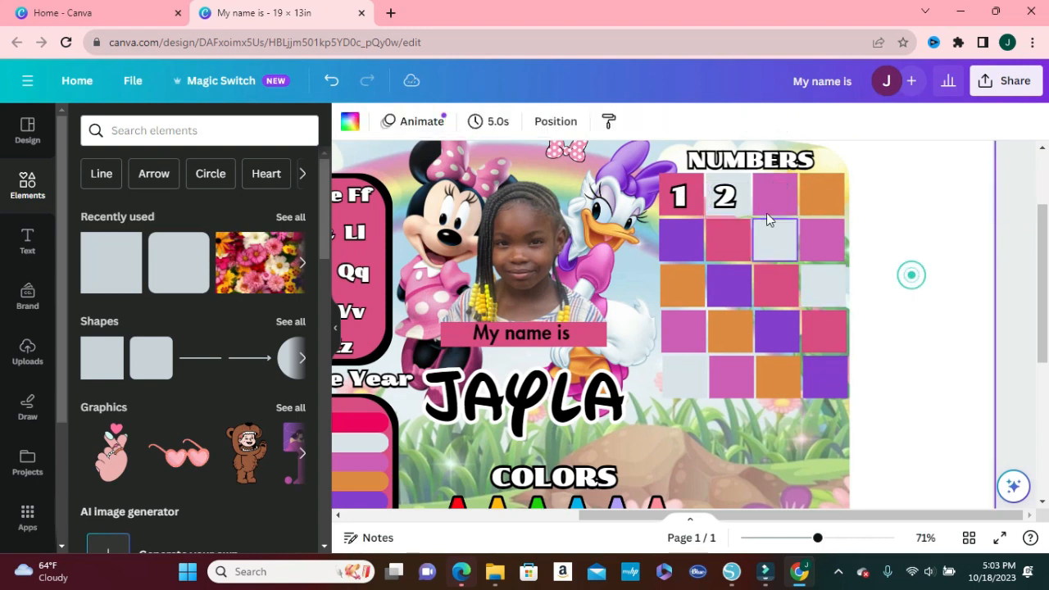
left_click(726, 198)
left_click(758, 262)
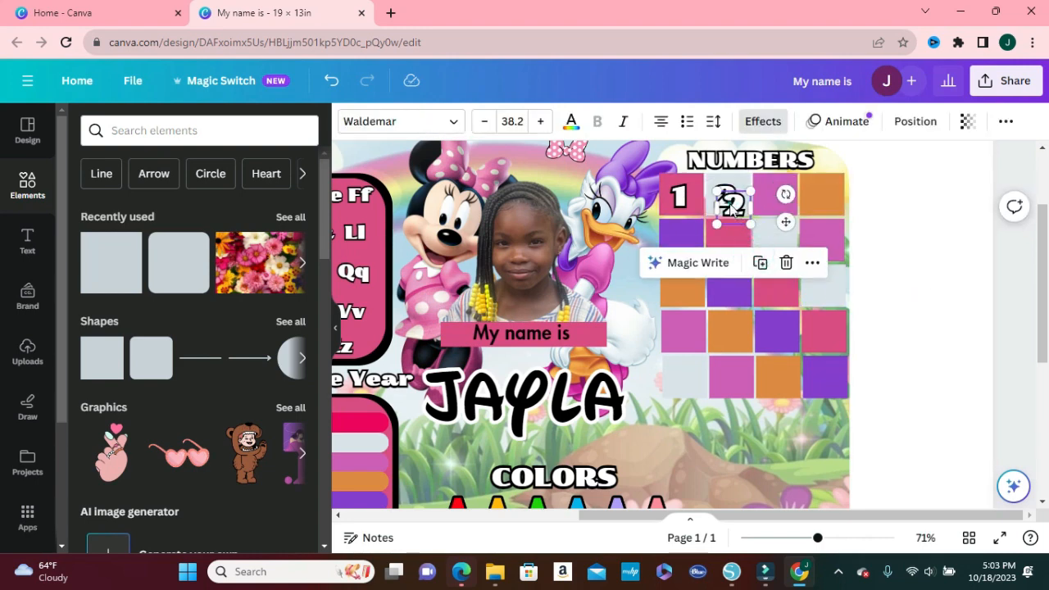
left_click_drag(727, 196, 772, 195)
double_click(776, 198)
type("3")
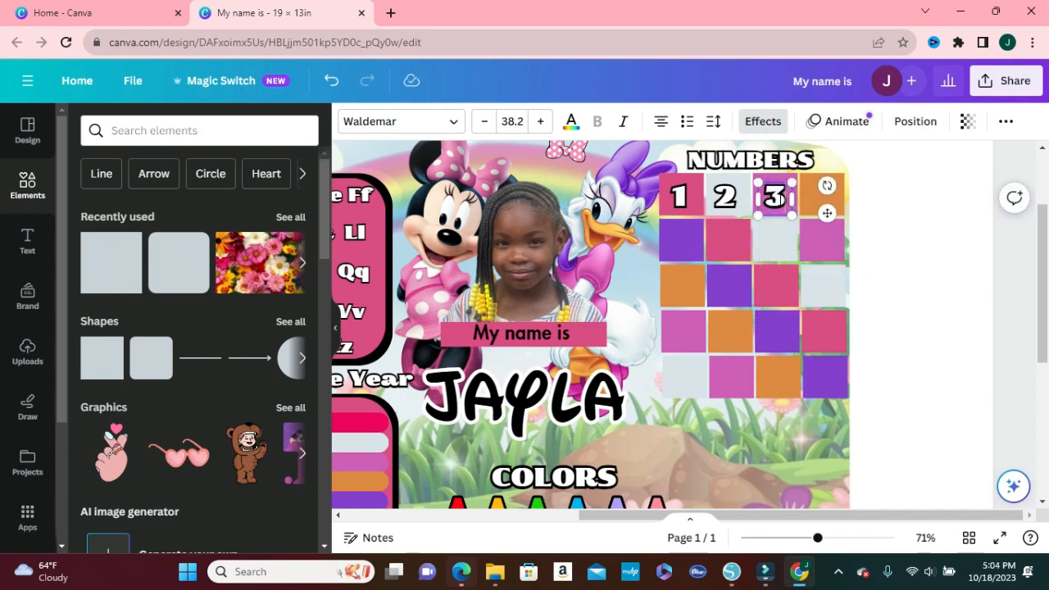
left_click(972, 242)
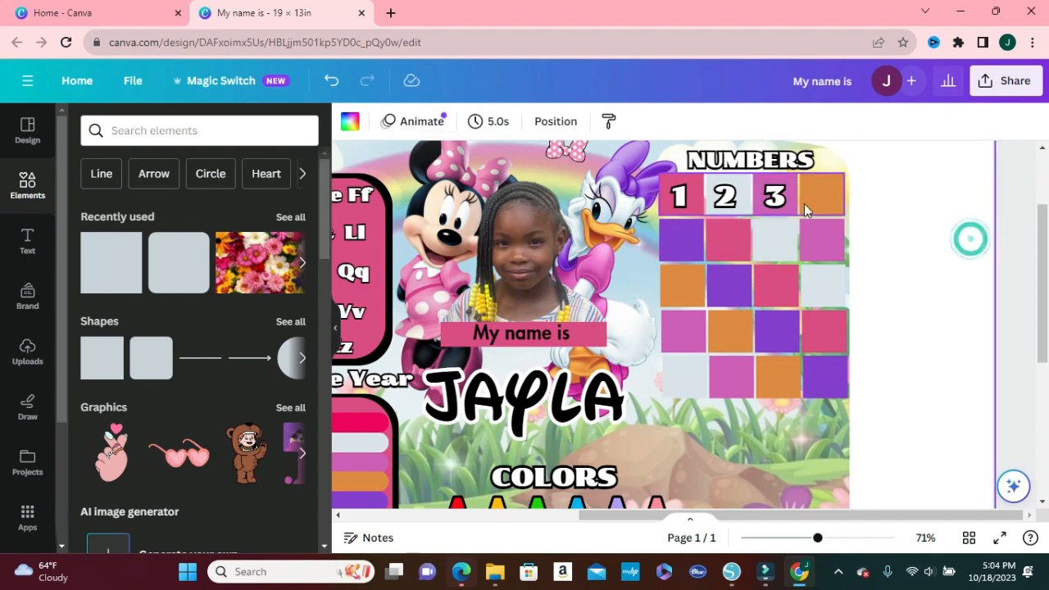
Duplicate the number 3, position the copy on the first row's fourth square and change it to 4
left_click(778, 199)
left_click(804, 254)
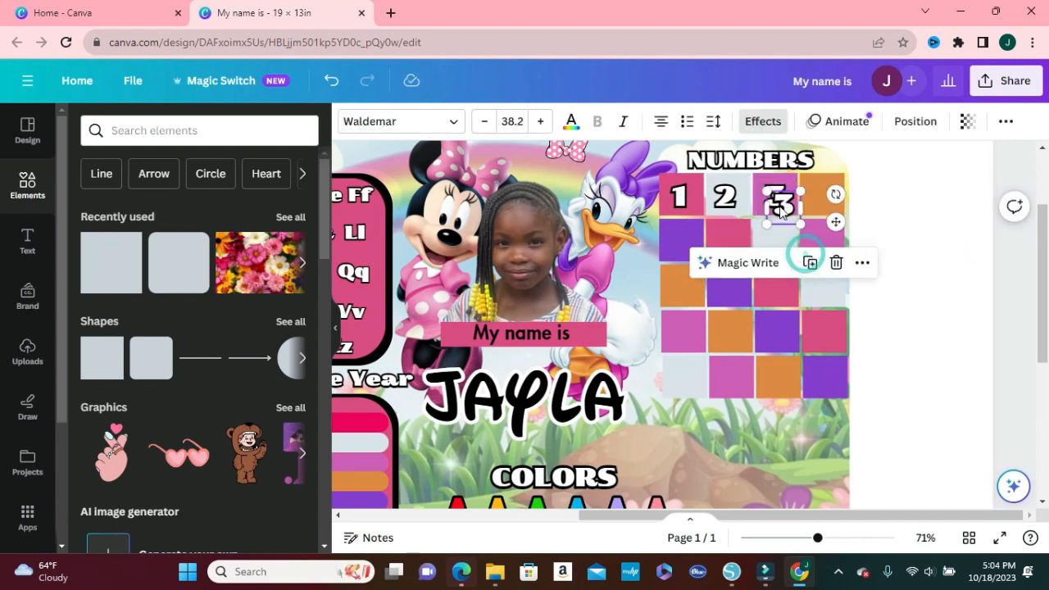
left_click_drag(779, 203, 820, 197)
double_click(820, 197)
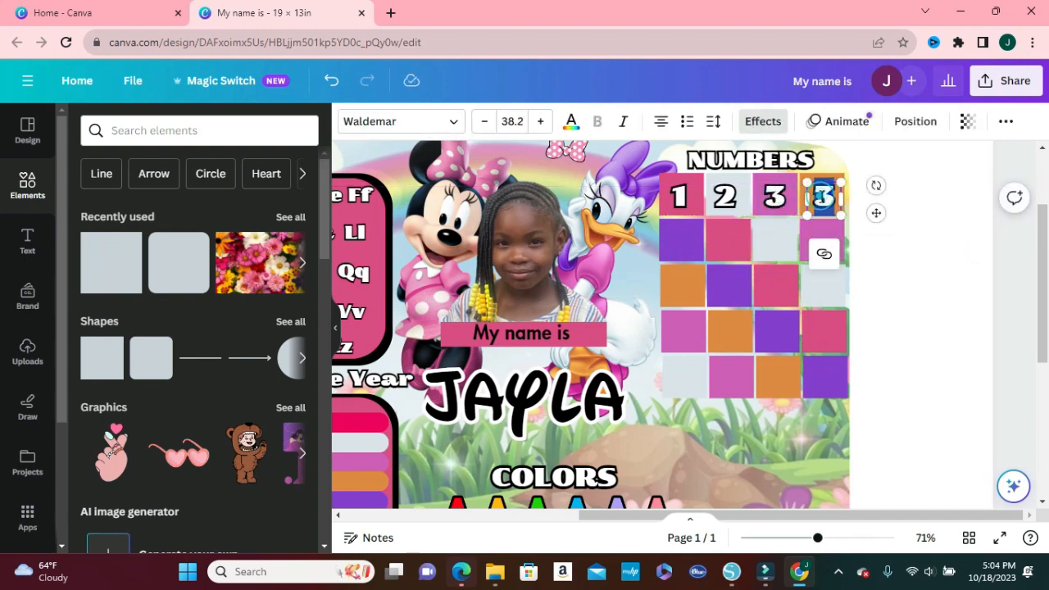
type("4")
left_click(890, 239)
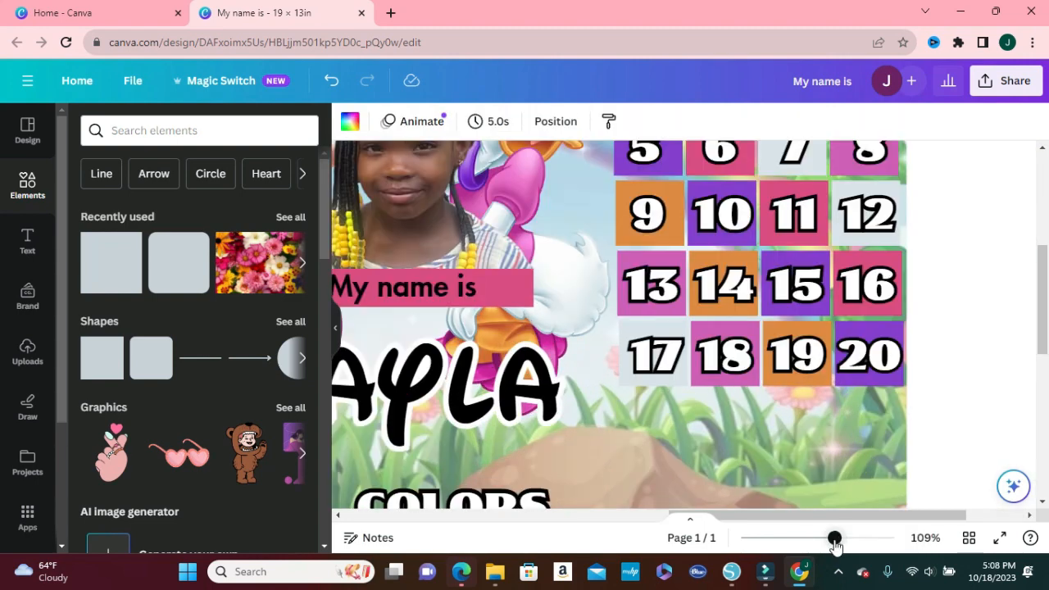
Move the COLORS heading up and slightly left so it sits closer beneath the child's name
left_click_drag(833, 540, 802, 541)
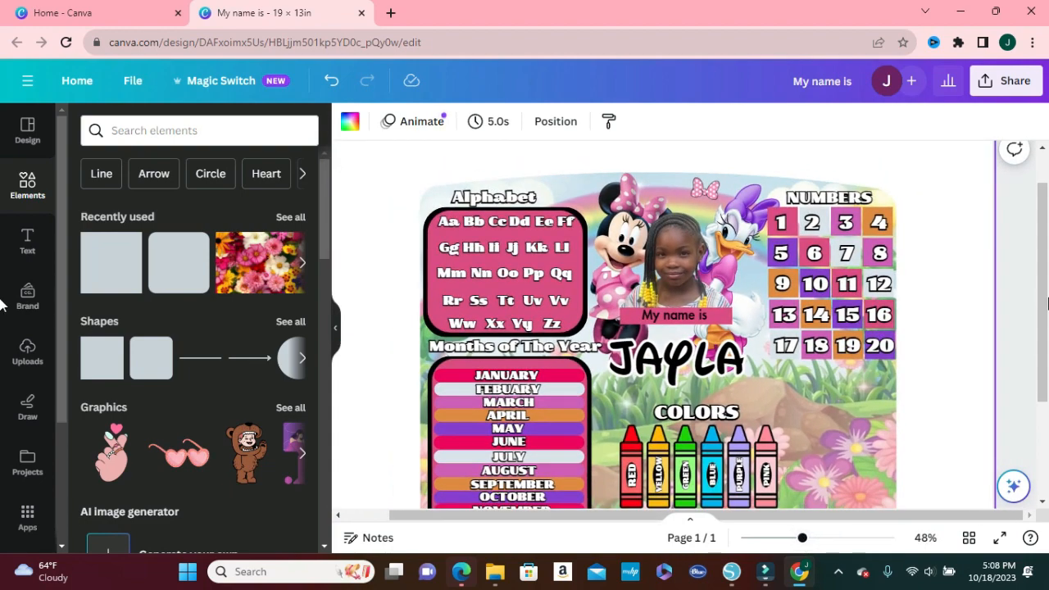
left_click_drag(1044, 299, 1045, 322)
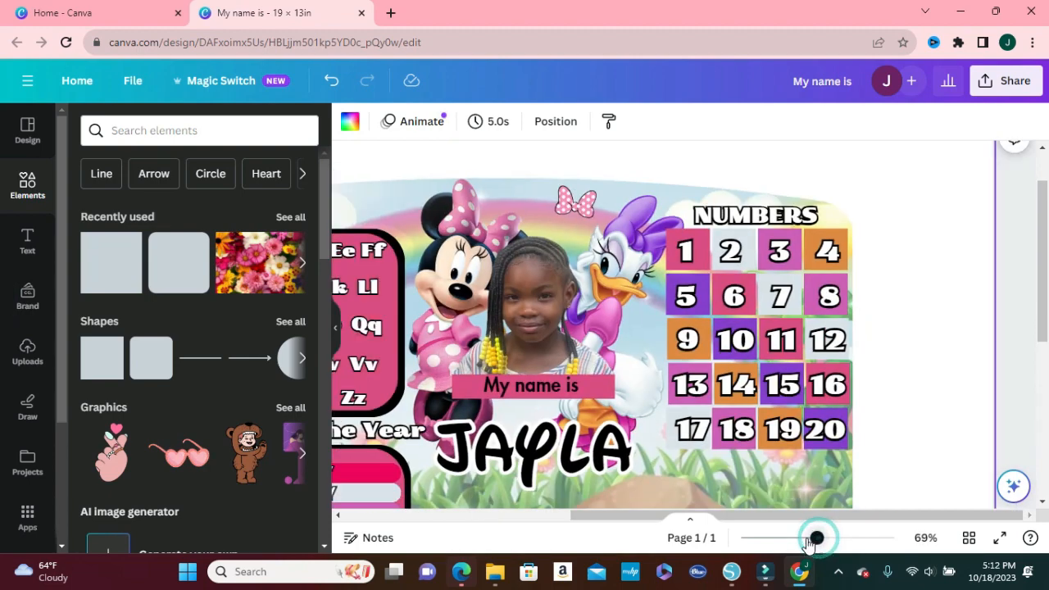
left_click_drag(815, 538, 789, 541)
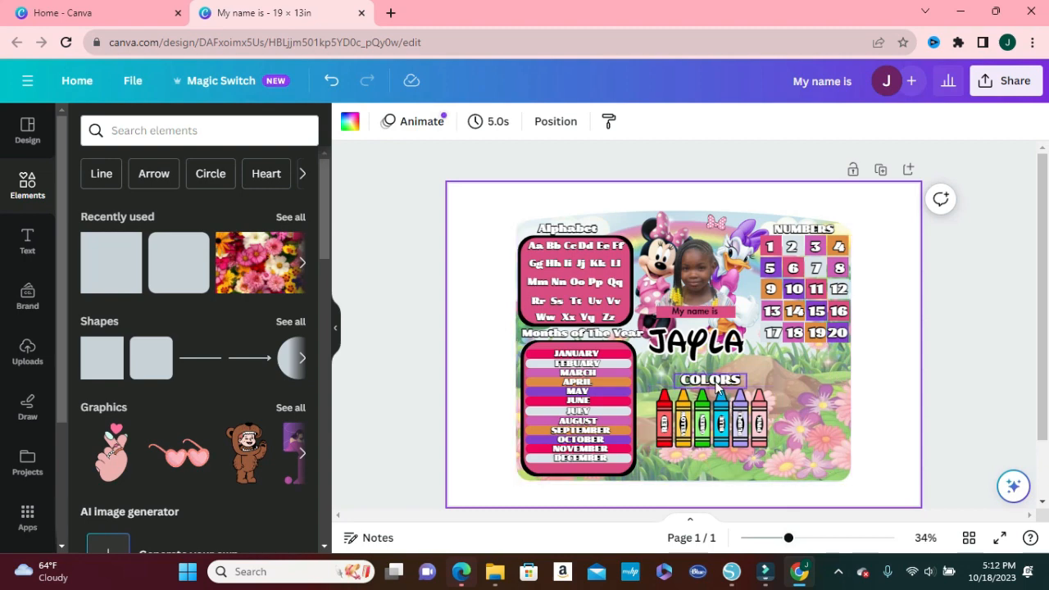
mouse_move(715, 387)
left_mouse_down()
mouse_move(692, 369)
mouse_move(703, 370)
left_mouse_up()
Shrink the grouped crayons and their color labels and place them directly beneath the COLORS heading
left_click(760, 429)
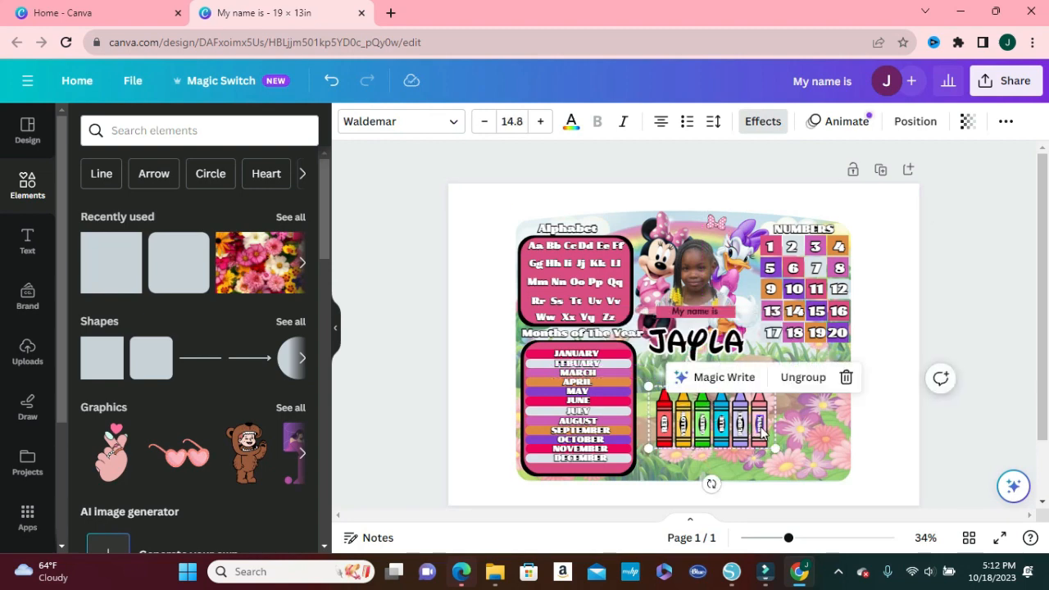
right_click(759, 422)
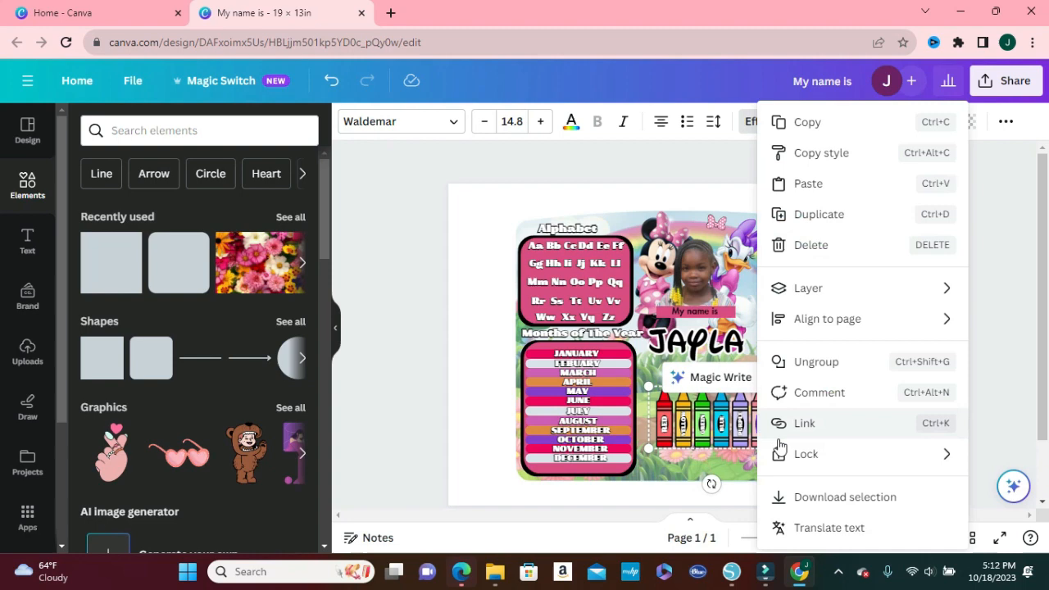
left_click(988, 428)
left_click(761, 438)
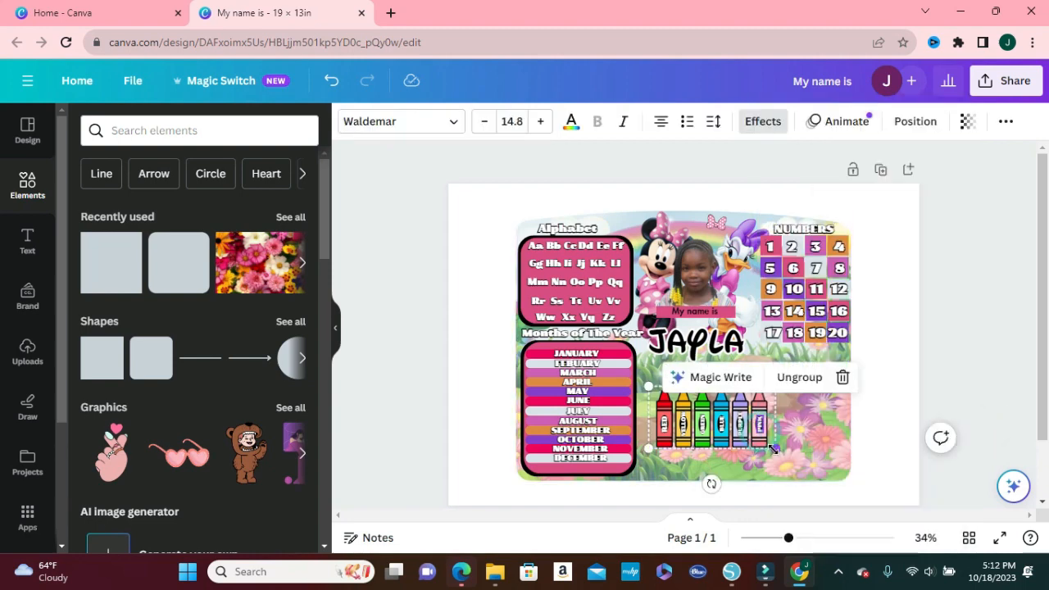
left_click_drag(774, 449, 716, 413)
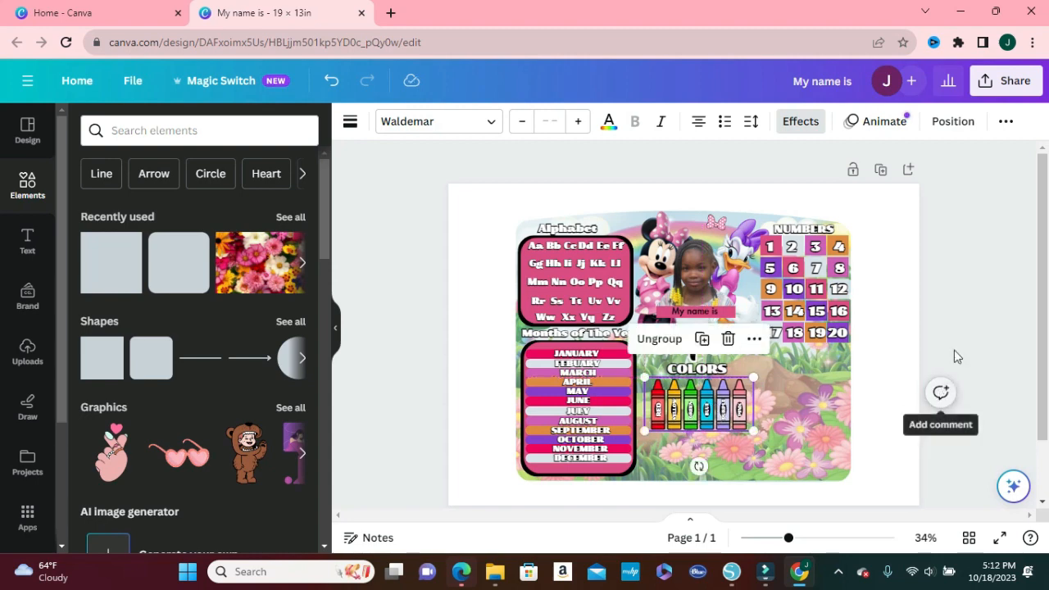
left_click(975, 325)
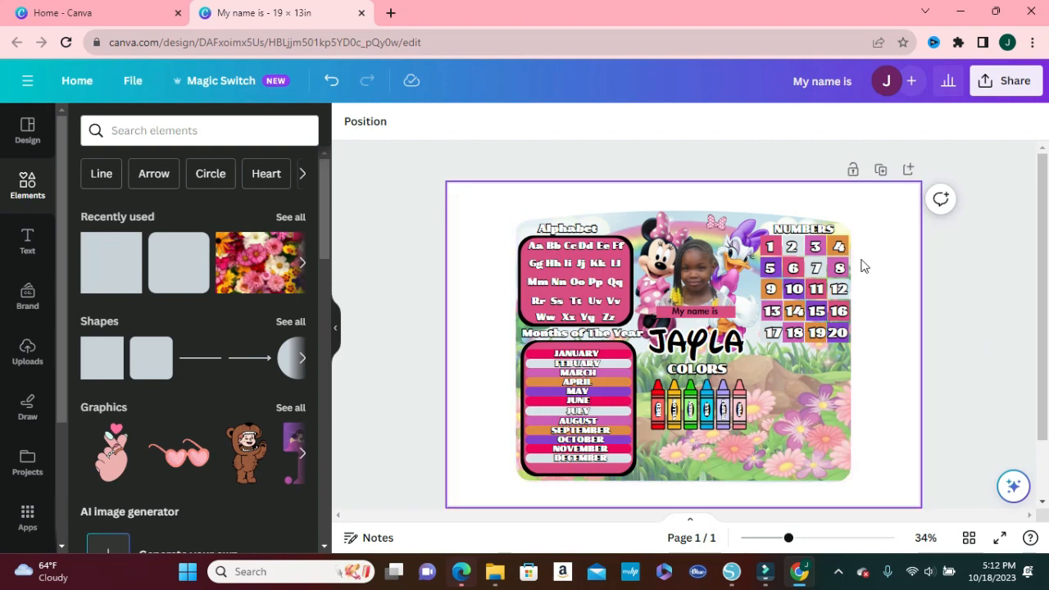
Duplicate the NUMBERS heading, place the copy below the number grid and change its text to "Days of The Weeks"
left_click(809, 230)
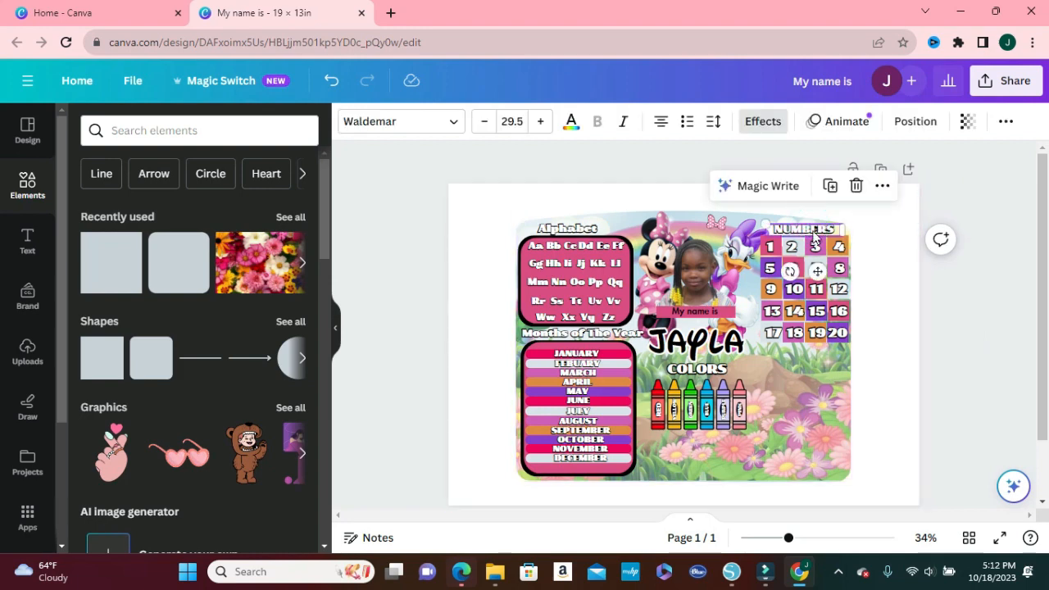
left_click(830, 187)
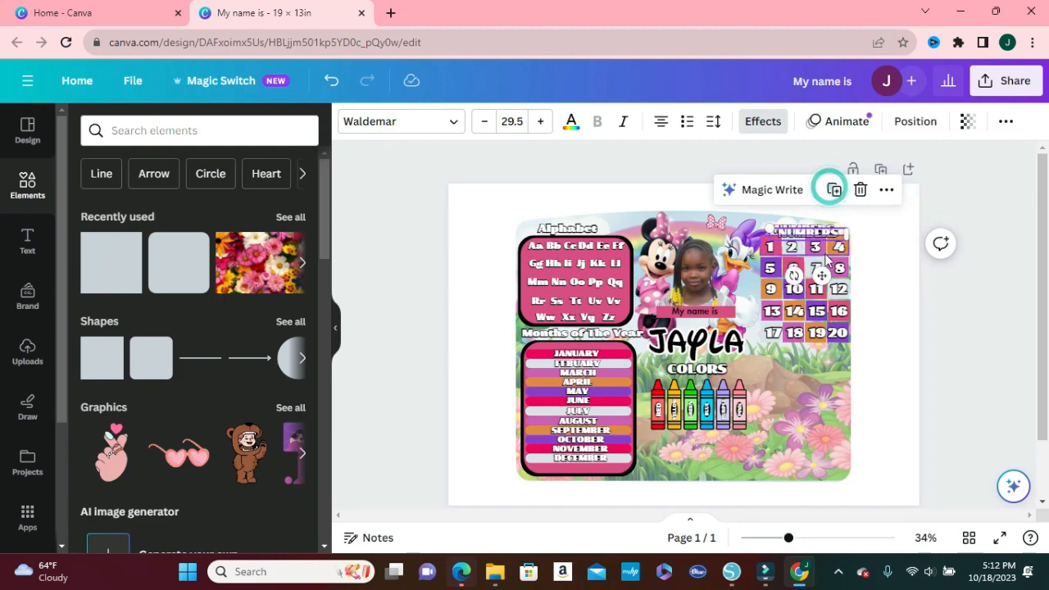
left_click_drag(809, 236, 783, 357)
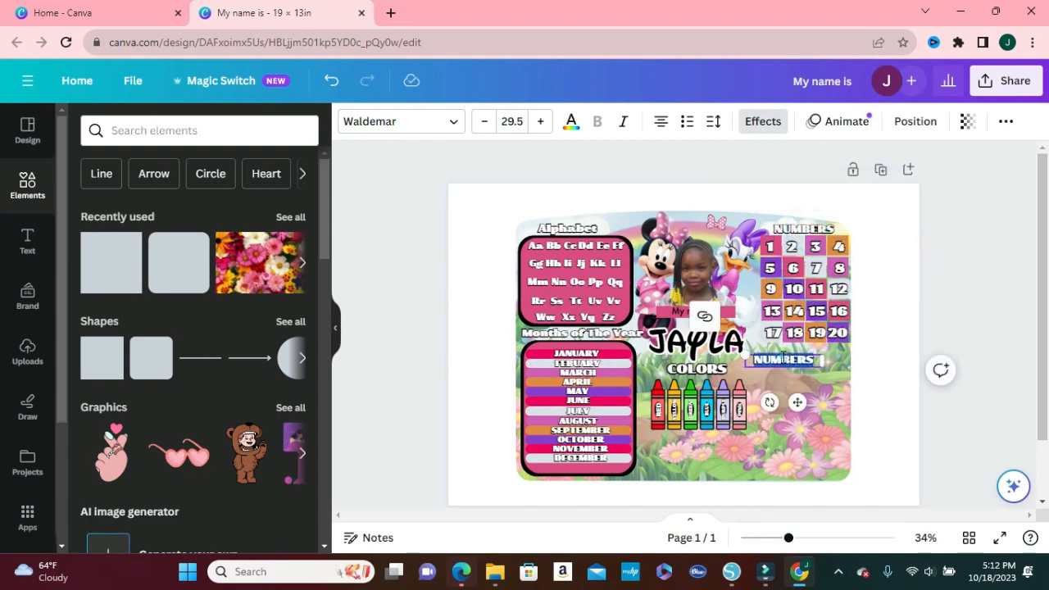
type("DA")
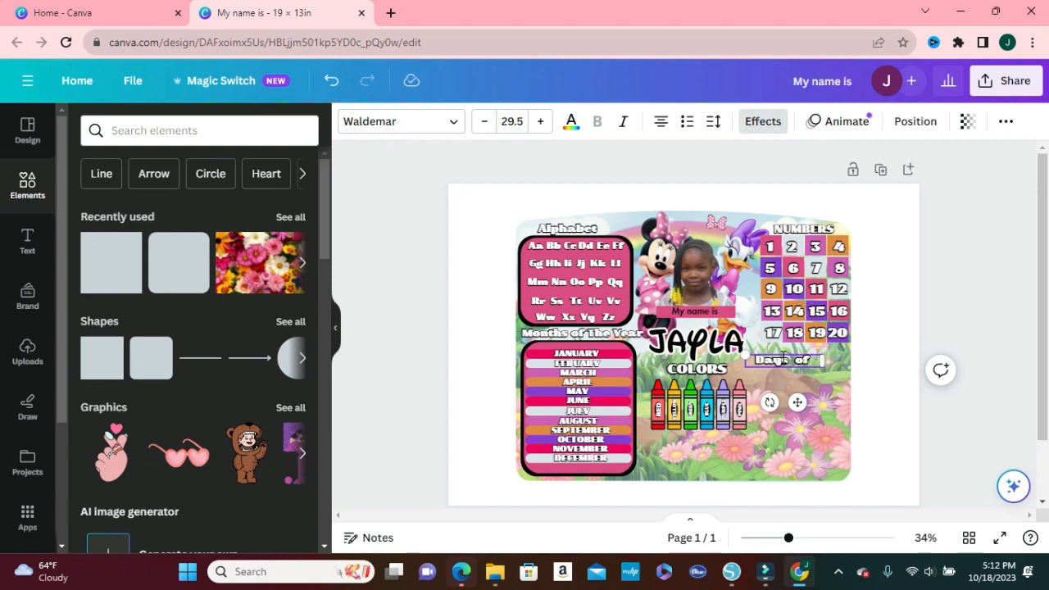
key("BackSpace")
type("The")
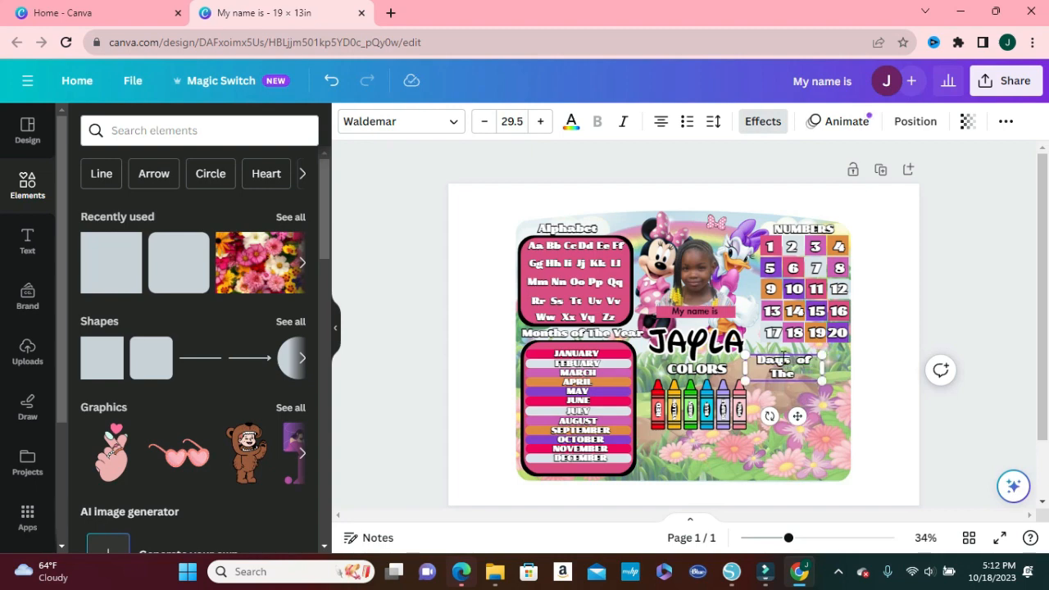
type(" Weeks")
Fit the "Days of The Weeks" heading on one line and shrink it to the width of the number grid
mouse_move(822, 367)
left_mouse_down()
mouse_move(888, 366)
mouse_move(806, 364)
left_mouse_up()
left_click(898, 419)
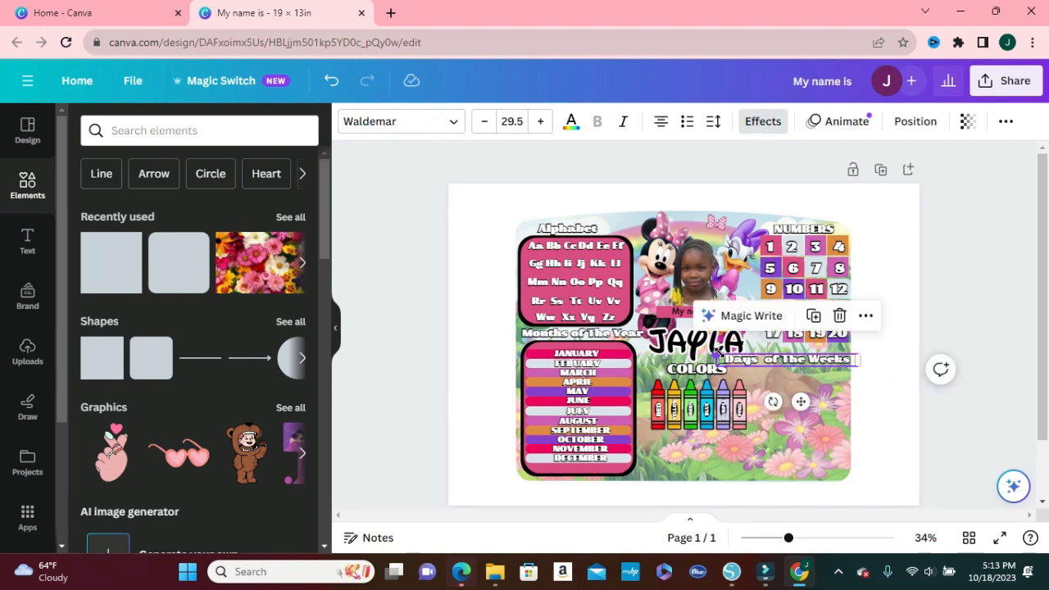
left_click_drag(718, 354, 733, 356)
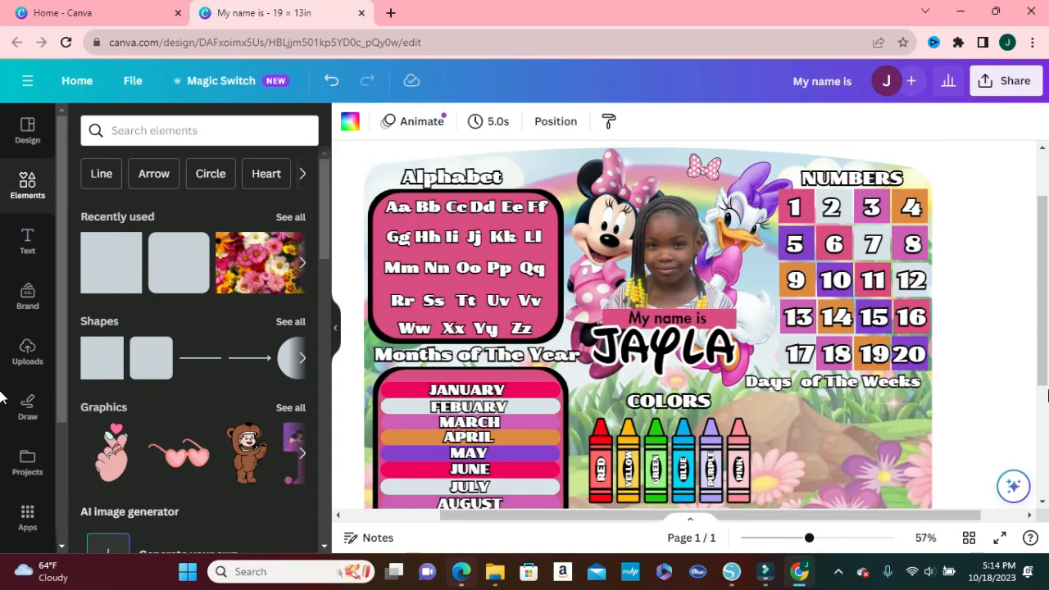
Duplicate the months panel's black frame, pink panel and January to July bars, placing the copy under the "Days of The Weeks" heading
left_click_drag(1045, 331, 1023, 382)
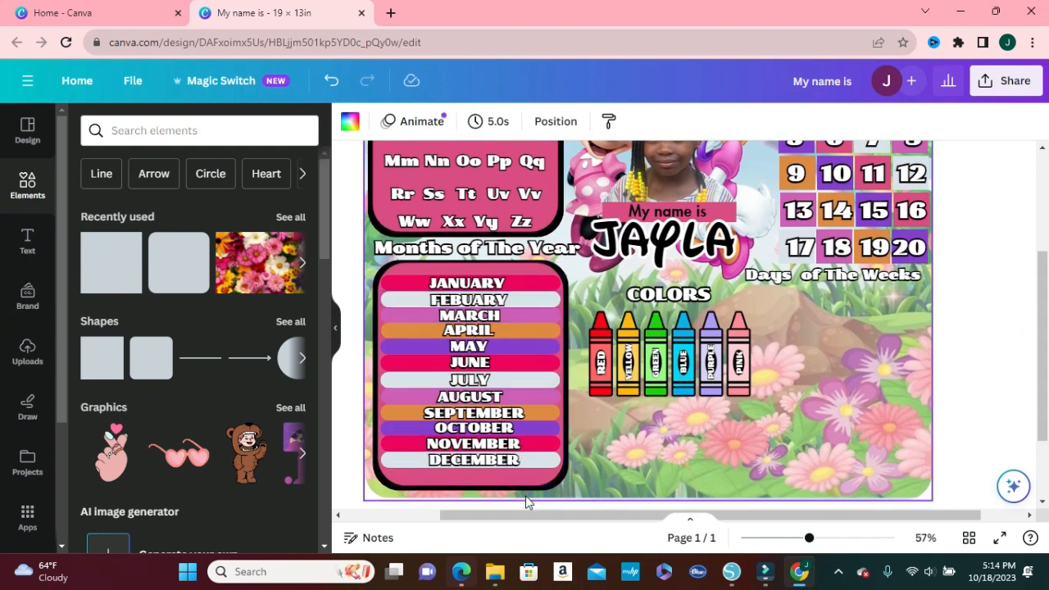
left_click(568, 291)
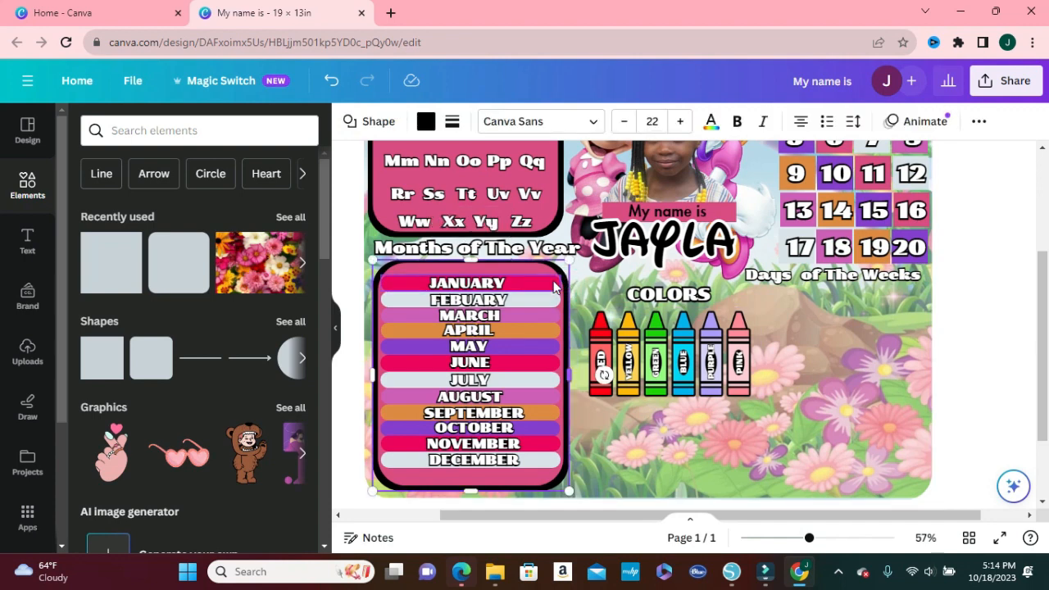
left_click(534, 270)
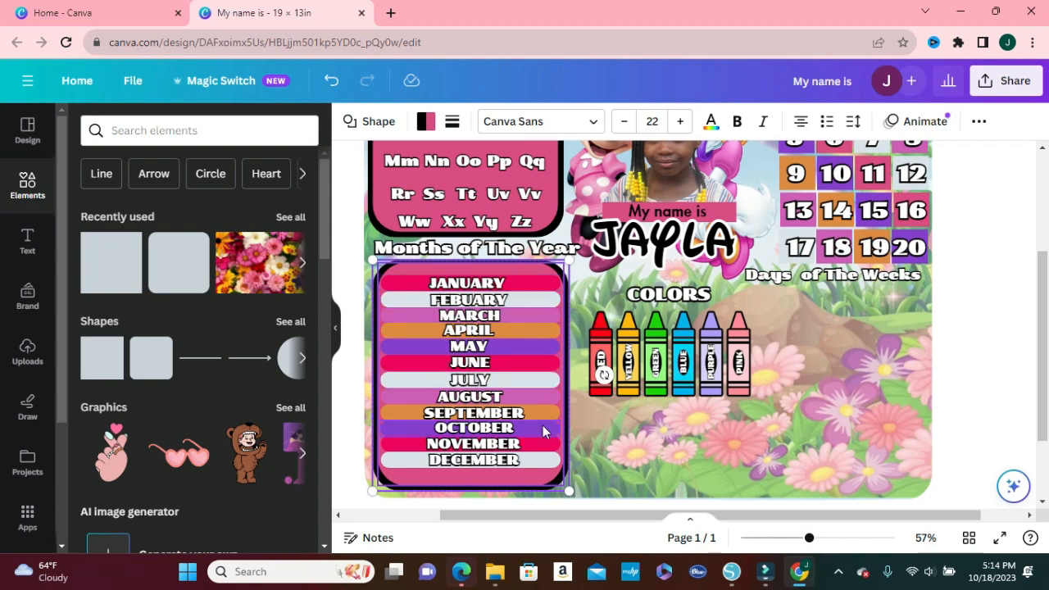
left_click(542, 302, "shift")
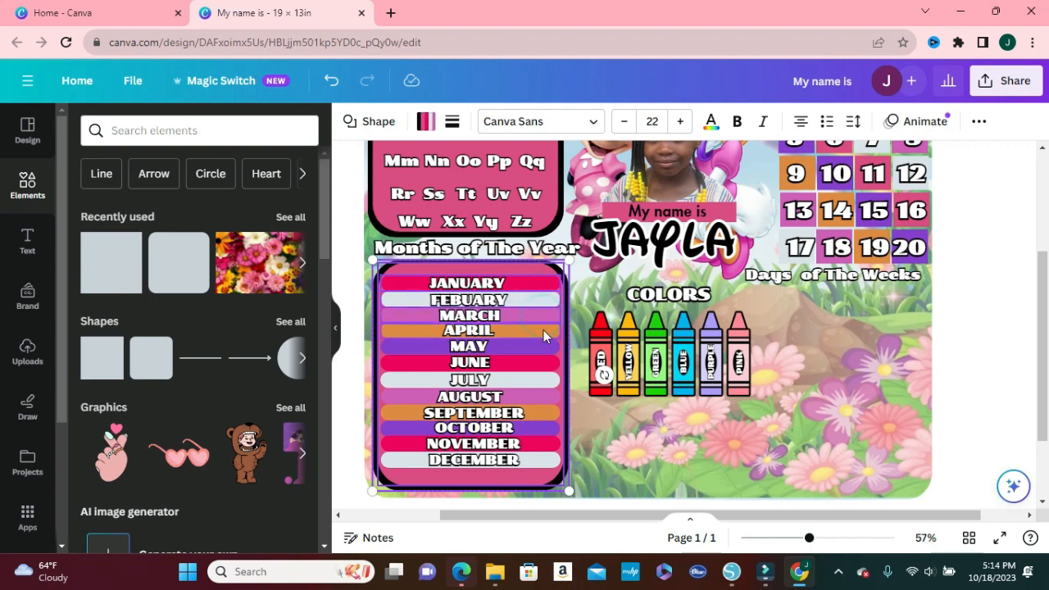
left_click(543, 331, "shift")
left_click(546, 381, "shift")
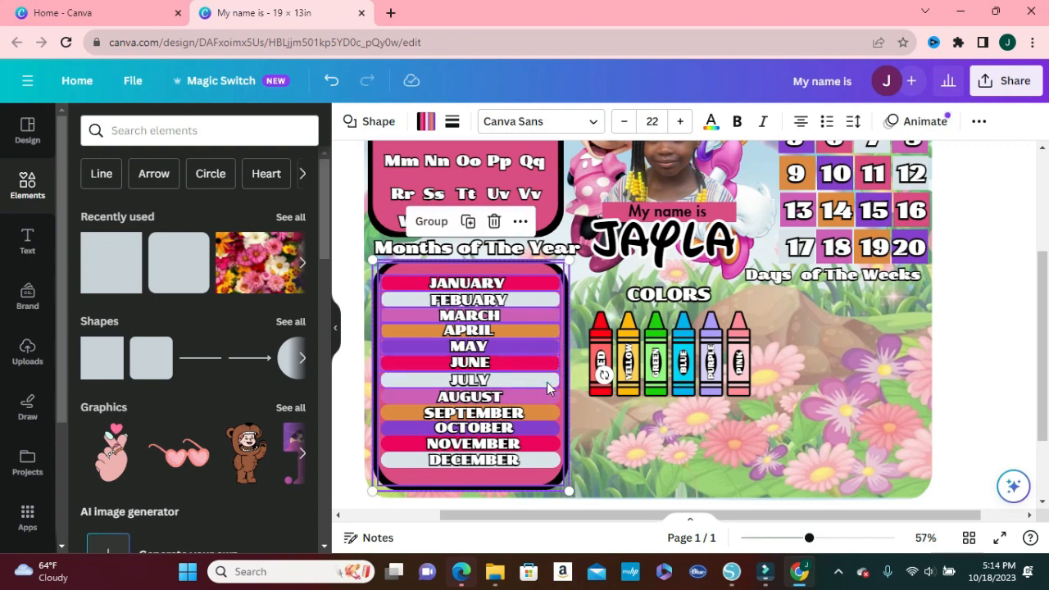
left_click(467, 221)
left_click_drag(489, 356, 860, 376)
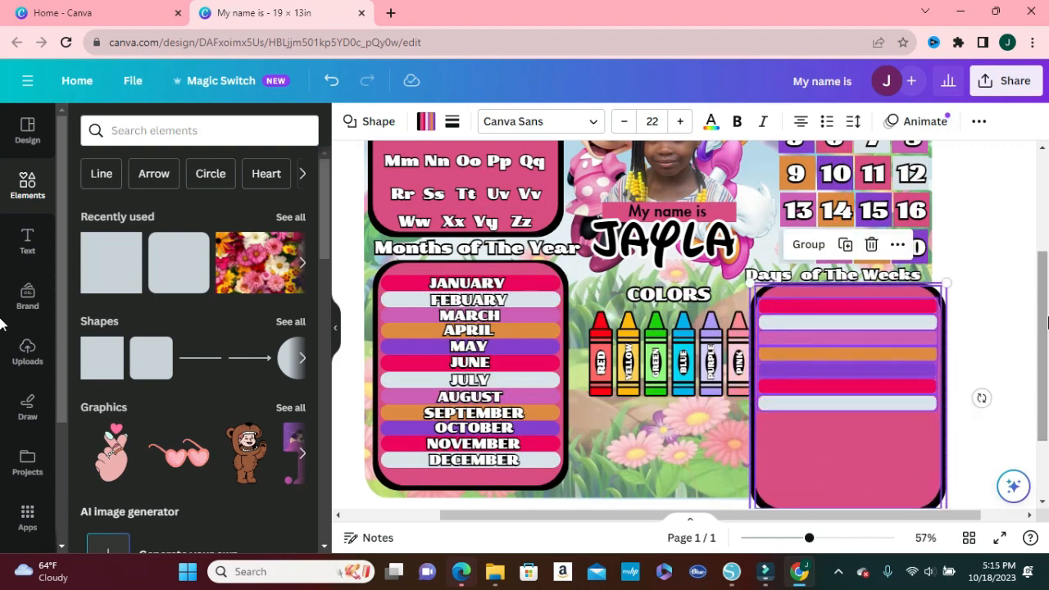
Shrink the copied panel with its seven bars and center it under the "Days of The Weeks" heading within the background
left_click_drag(1046, 322, 1046, 351)
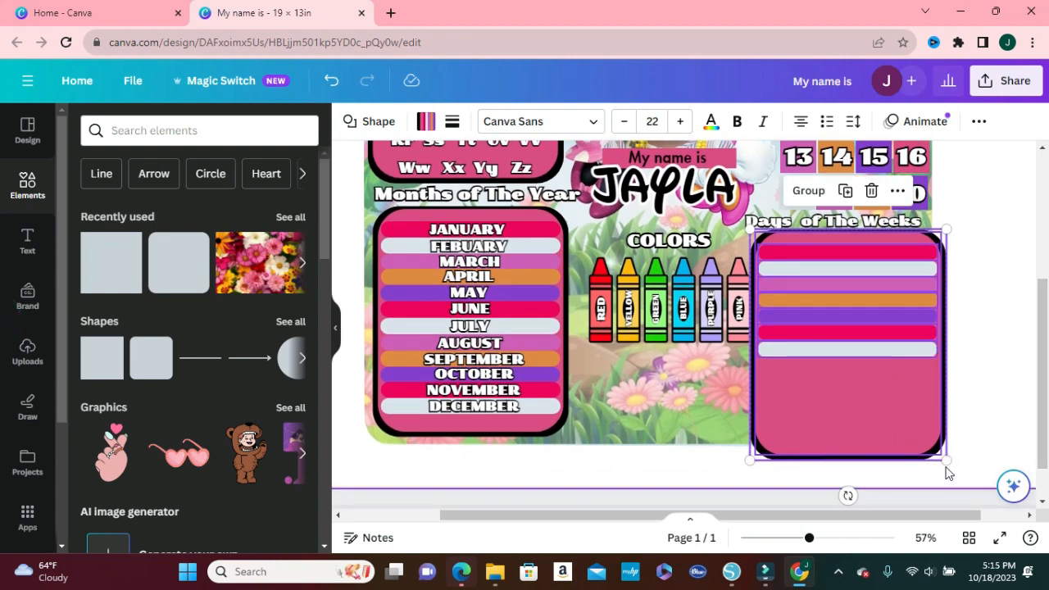
left_click_drag(937, 437, 920, 404)
mouse_move(854, 371)
left_mouse_down()
mouse_move(884, 378)
mouse_move(868, 378)
left_mouse_up()
left_click(979, 367)
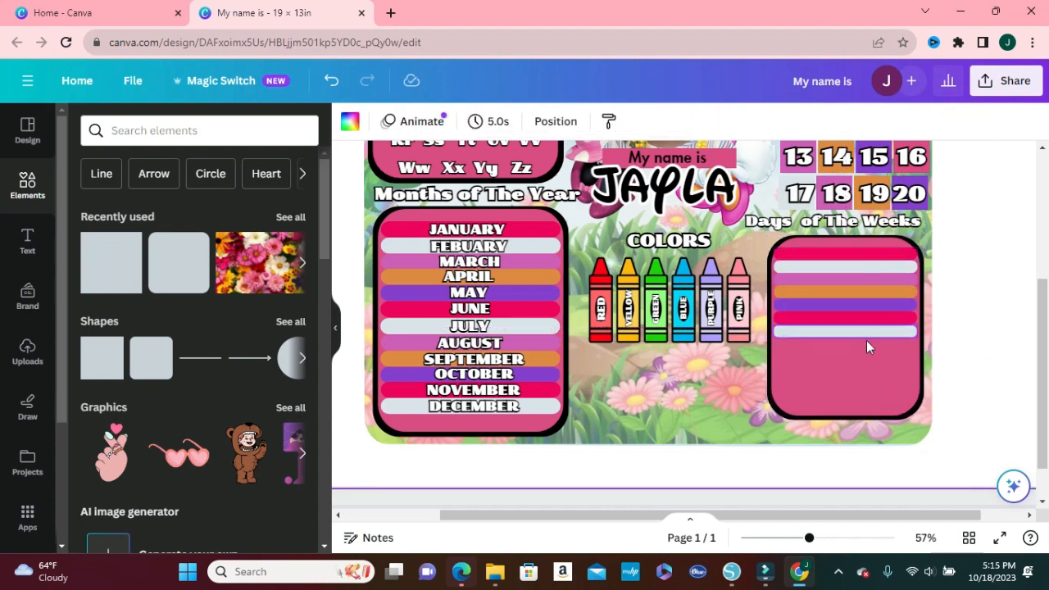
Select all seven colored bars in the days panel and move them down to center them vertically
left_click(852, 255)
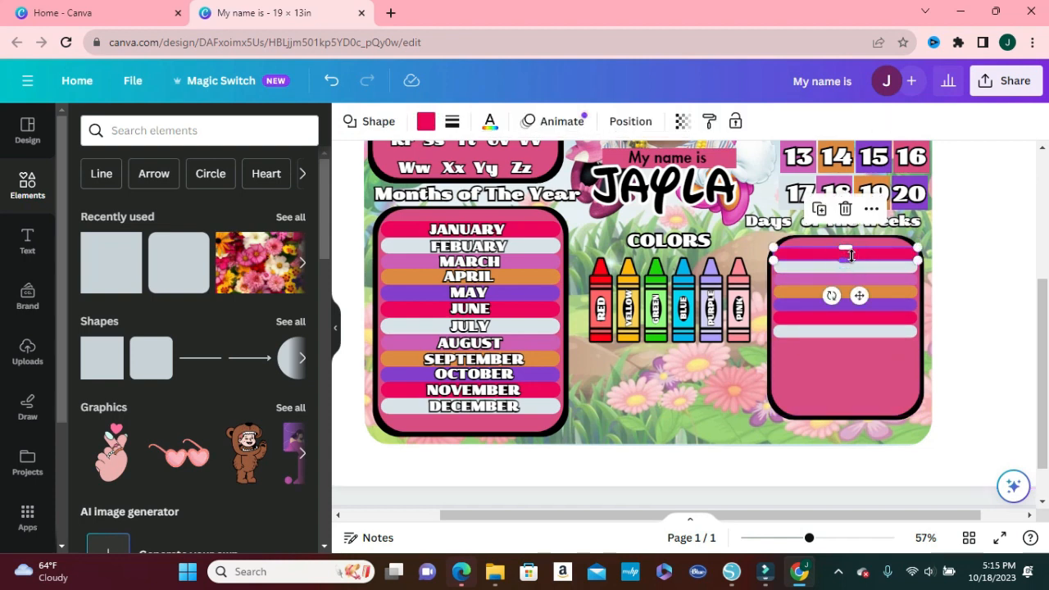
left_click(840, 270)
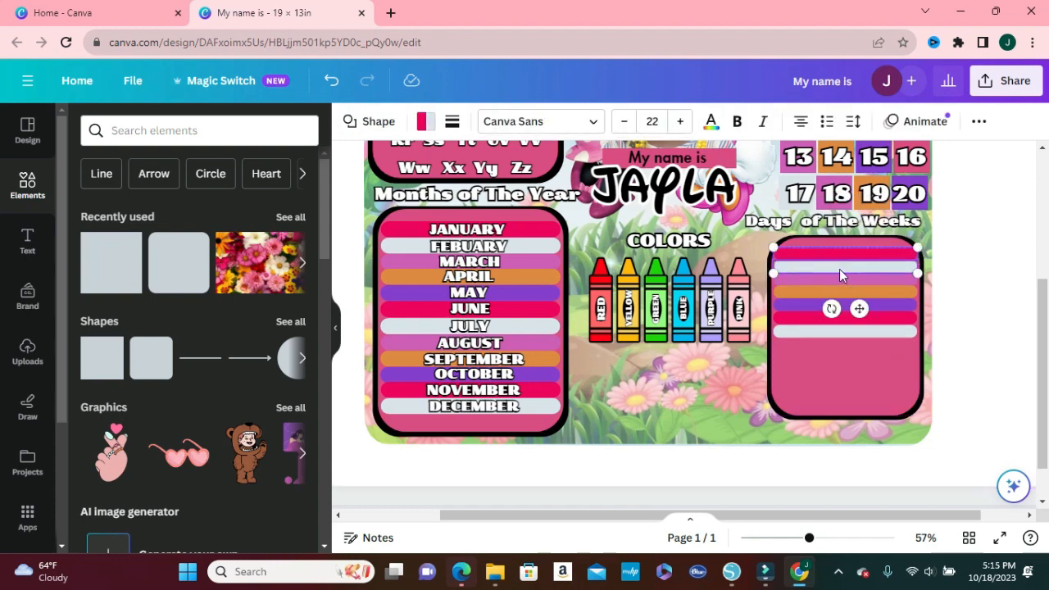
left_click(830, 319)
left_click(827, 334, "shift")
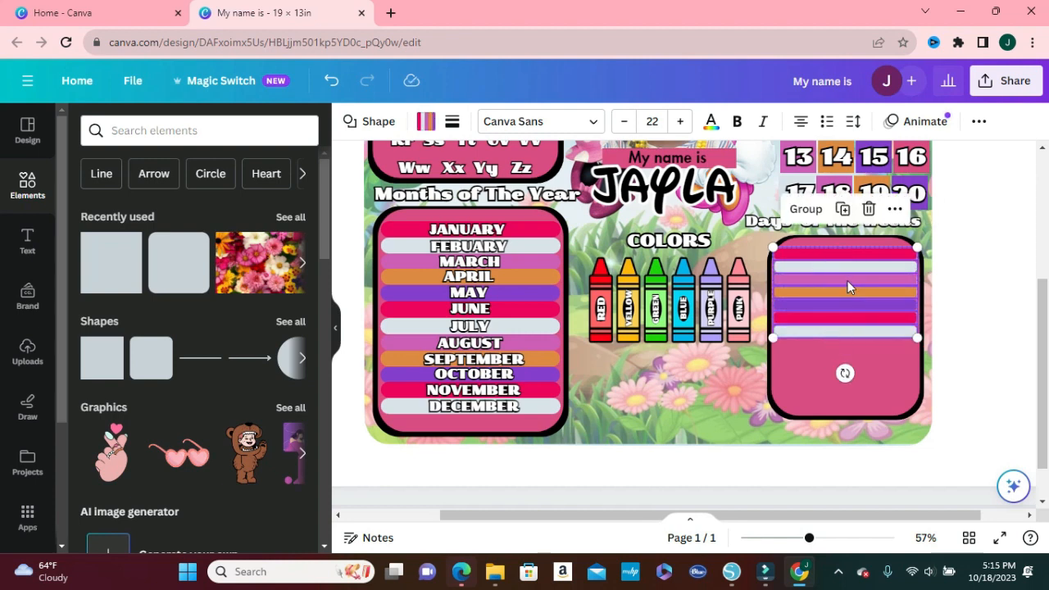
left_click_drag(848, 280, 849, 305)
left_click(1006, 333)
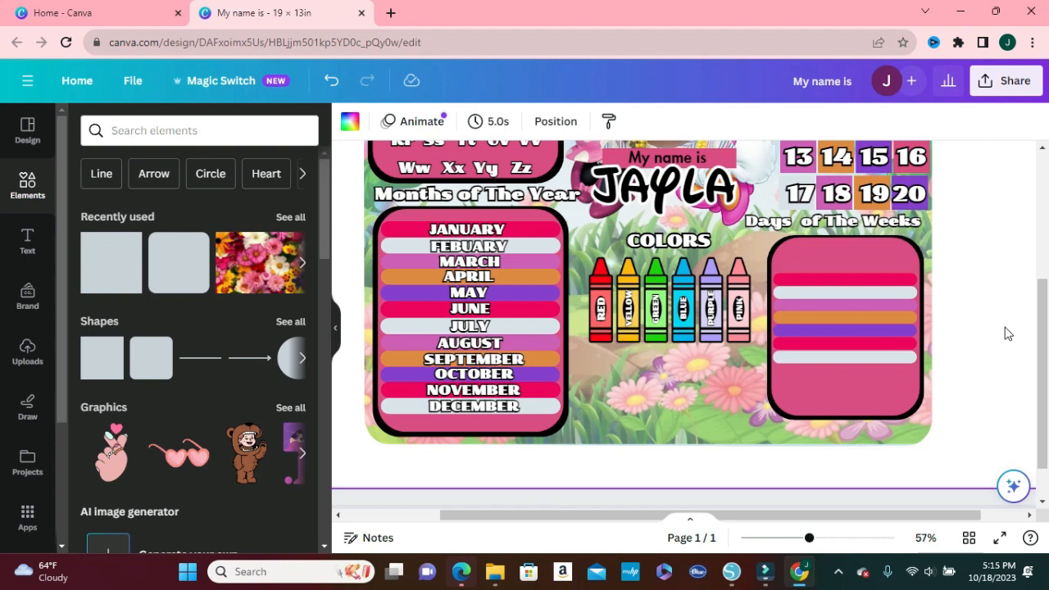
Duplicate the JANUARY label, place the copy on the first bar of the days panel, and change its text to MONDAY
left_click(445, 234)
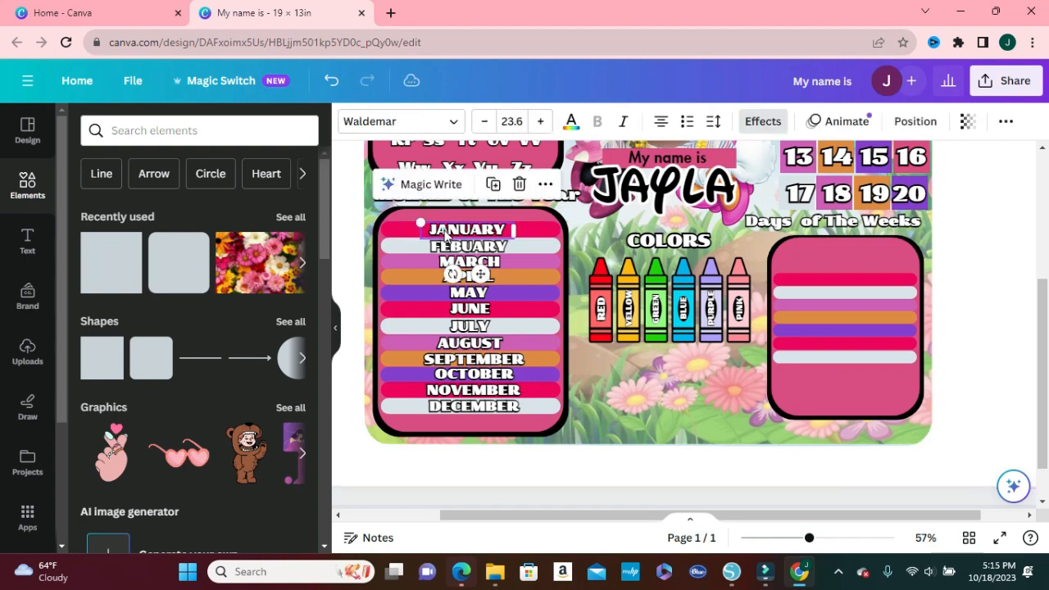
left_click(493, 186)
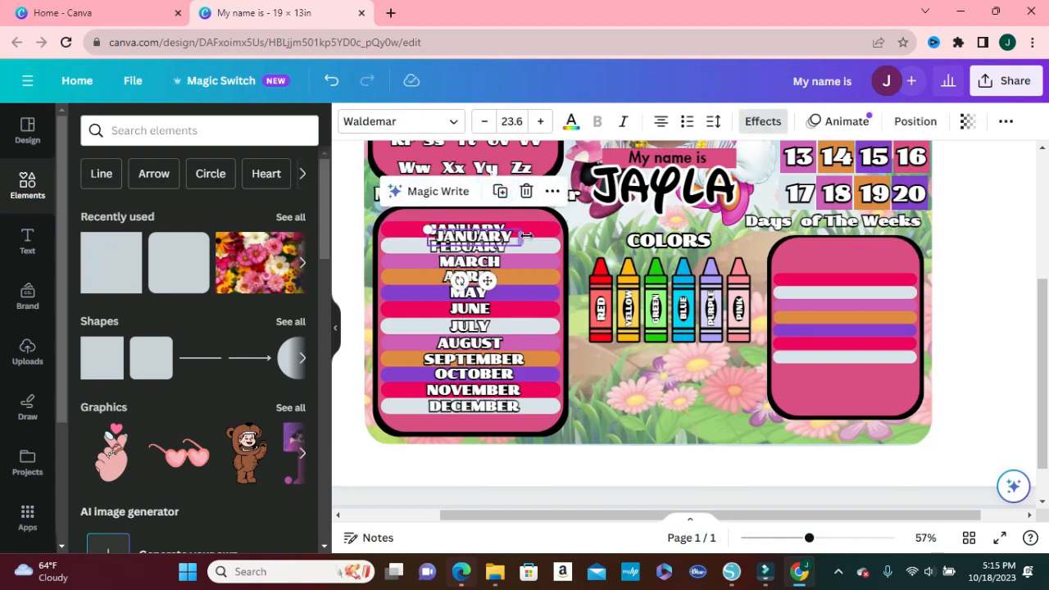
left_click_drag(485, 244, 856, 276)
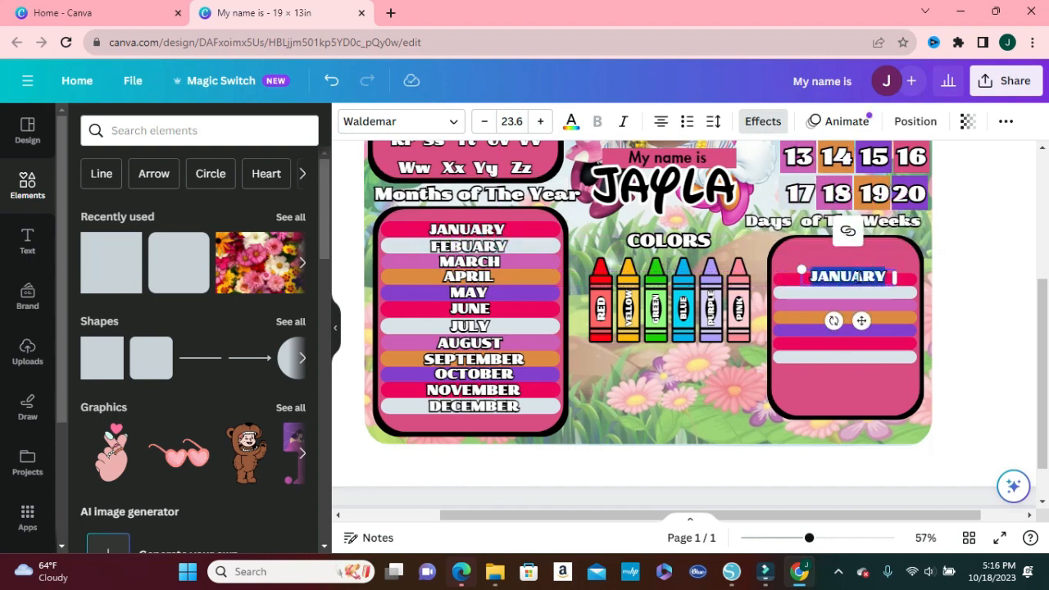
type("MONDAY")
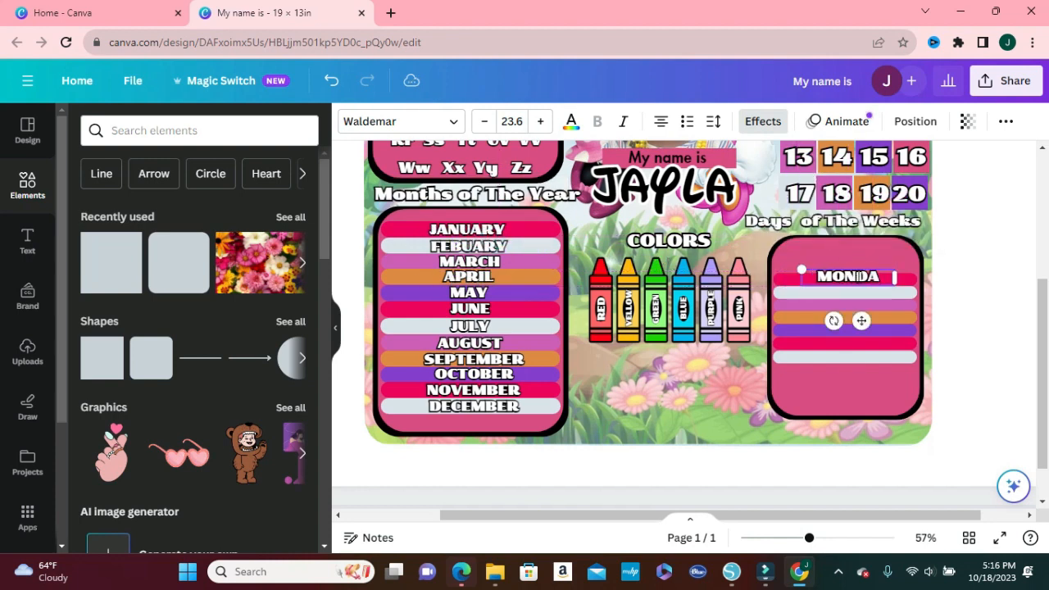
left_click(973, 272)
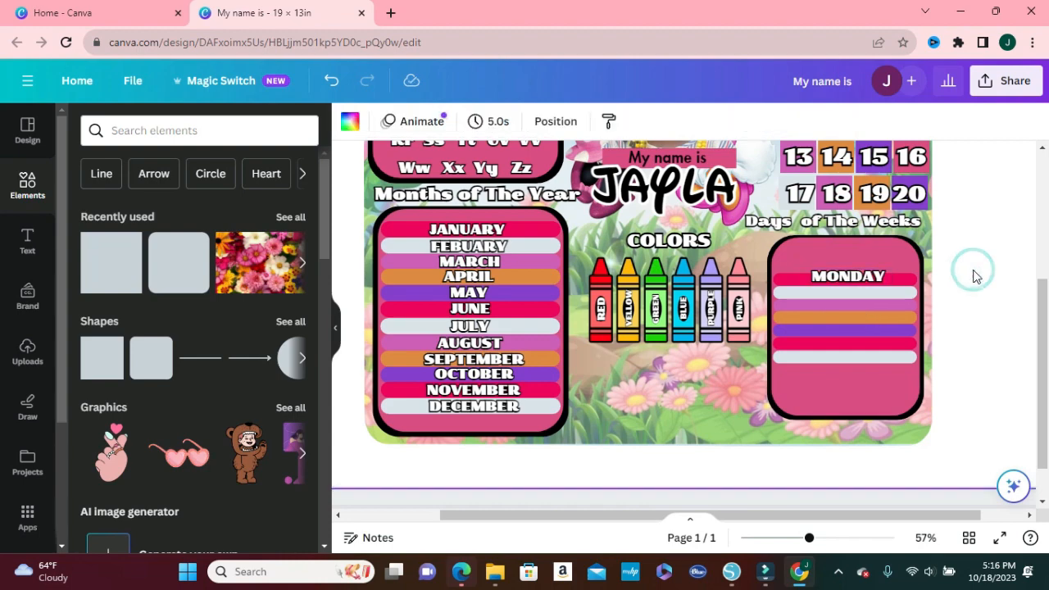
Shrink the MONDAY label to font size 21.5 and position it on the first bar of the days panel
left_click_drag(809, 539, 981, 507)
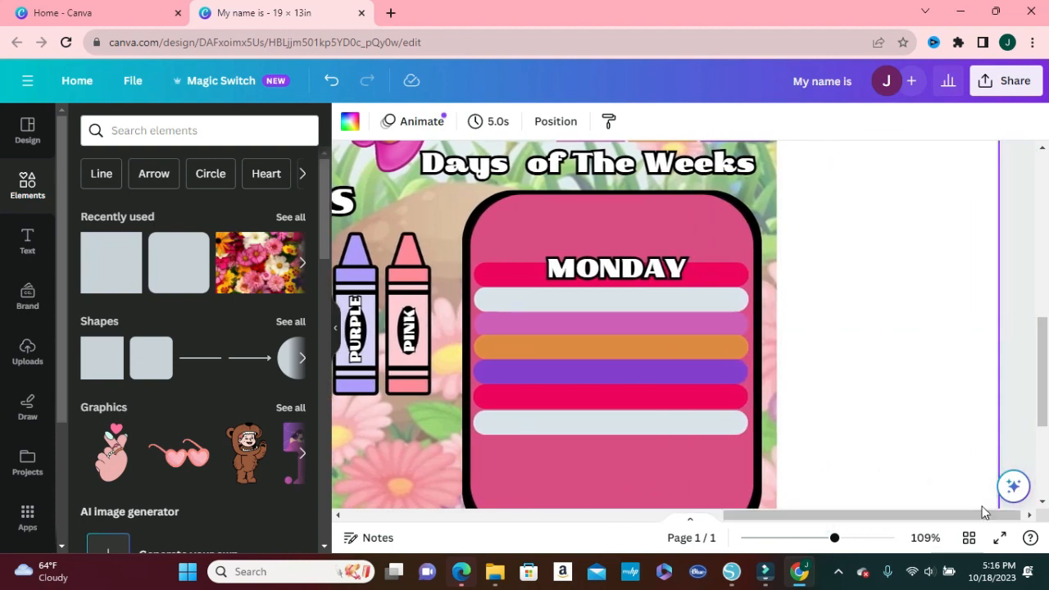
left_click(646, 273)
left_click_drag(646, 267, 639, 275)
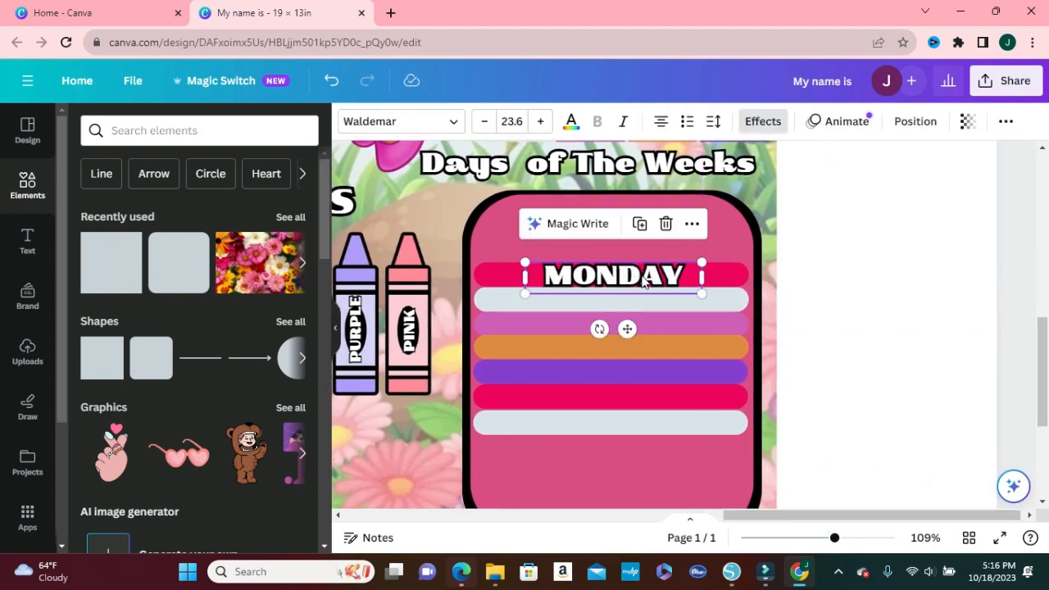
left_click_drag(525, 260, 534, 264)
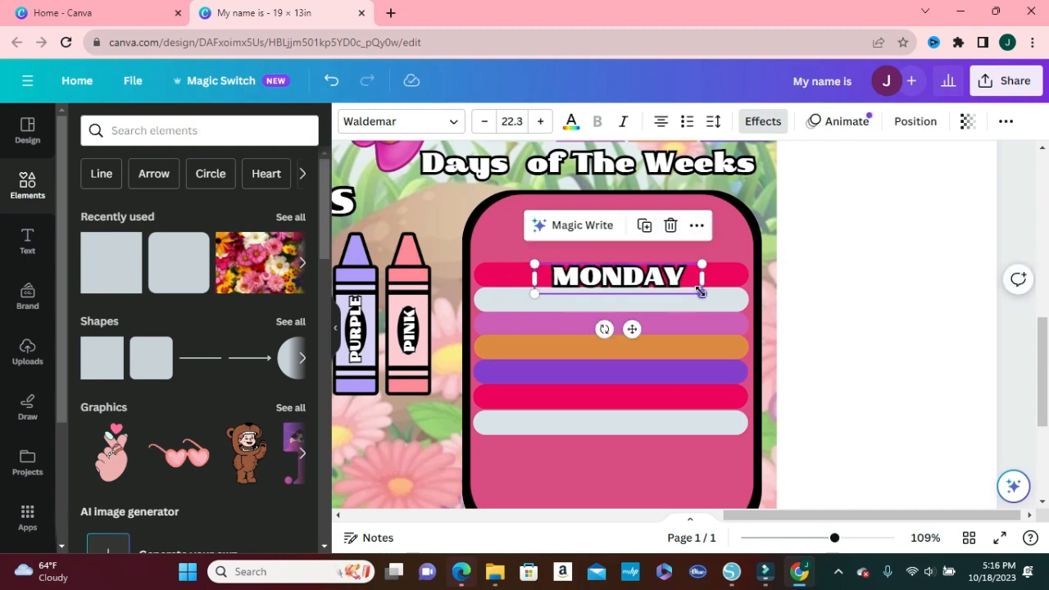
left_click_drag(701, 292, 692, 289)
left_click(876, 316)
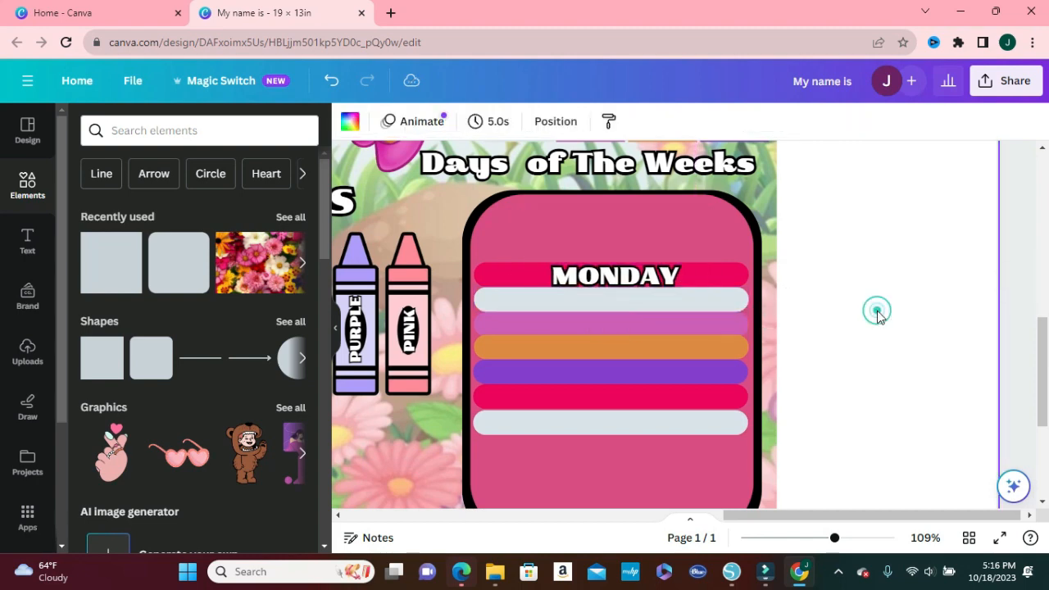
Move the first bar and its MONDAY label up, and shift the lowest three bars down to open gaps
left_click(698, 275)
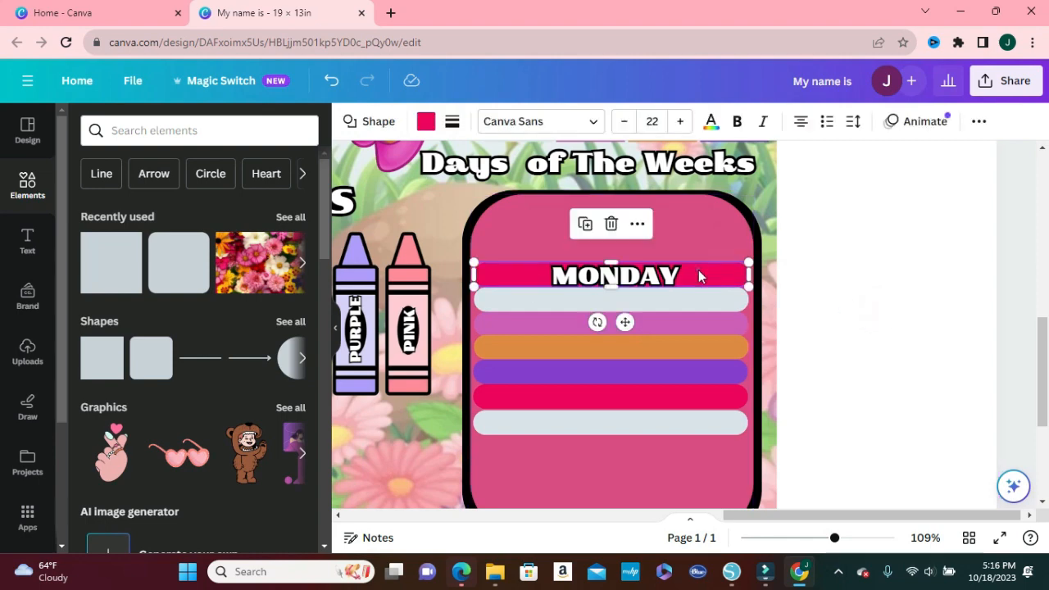
left_click_drag(698, 271, 652, 264)
left_click(855, 301)
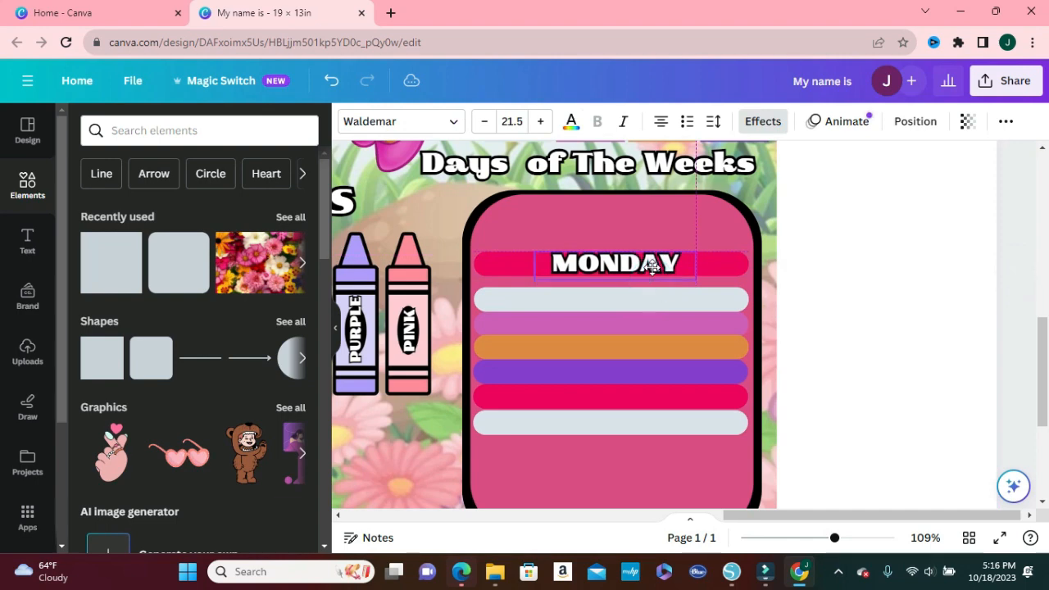
left_click_drag(651, 422, 653, 456)
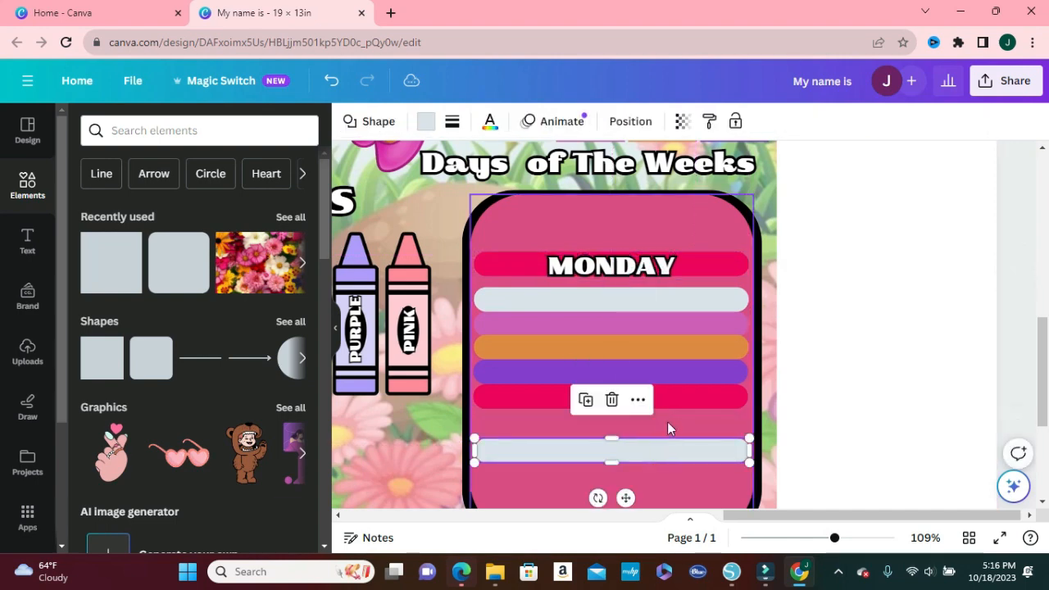
left_click_drag(679, 401, 679, 411)
left_click_drag(681, 371, 680, 380)
Spread the colored bars over the height of the days panel, leaving a gap between neighbouring bars
left_click_drag(834, 539, 822, 539)
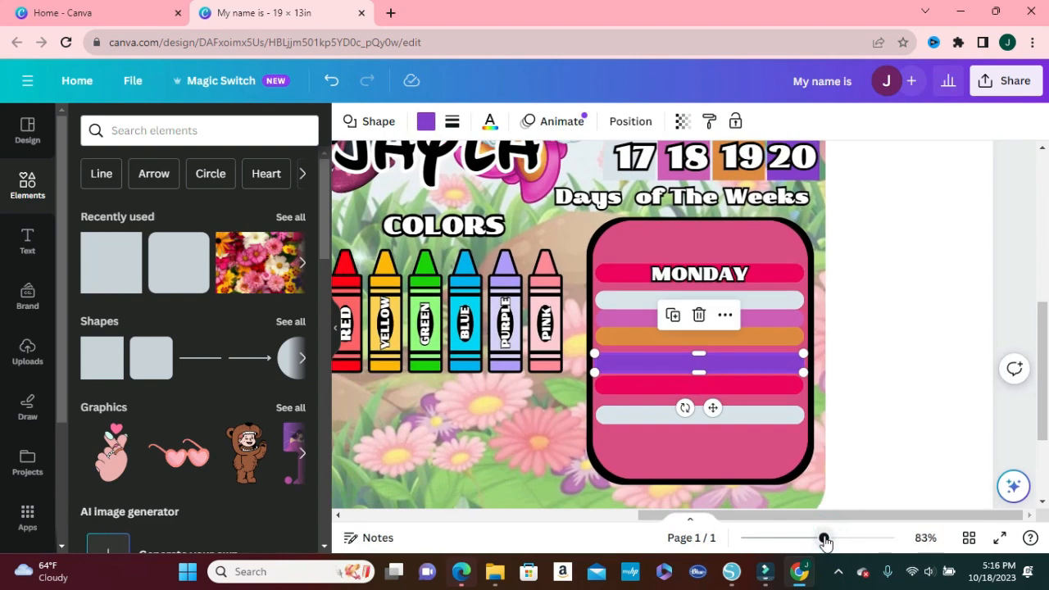
scroll(762, 361, "down", 1)
left_click_drag(761, 356, 761, 372)
left_click_drag(761, 325, 760, 342)
left_click_drag(757, 304, 757, 315)
left_click_drag(760, 277, 759, 284)
left_click_drag(768, 214, 768, 200)
mouse_move(770, 241)
left_mouse_down()
mouse_move(770, 230)
mouse_move(769, 255)
left_mouse_up()
left_click(917, 338)
Fine-tune the vertical positions of the bars in the days panel so the gaps between them are even
left_click_drag(823, 538, 834, 538)
left_click_drag(786, 256, 785, 262)
left_click_drag(772, 291, 772, 293)
left_click(763, 364)
left_click_drag(763, 363, 764, 358)
left_click_drag(763, 409, 764, 402)
left_click(873, 381)
Move the MONDAY label onto the first bar, shrink it to font size 20.6, and center it
scroll(828, 320, "up", 1)
left_click_drag(765, 251, 761, 232)
left_click(957, 297)
left_click(737, 232)
left_click_drag(628, 217, 635, 221)
left_click_drag(721, 232, 722, 232)
left_click_drag(834, 537, 844, 539)
left_click(959, 377)
left_click_drag(757, 230, 757, 231)
left_click(983, 303)
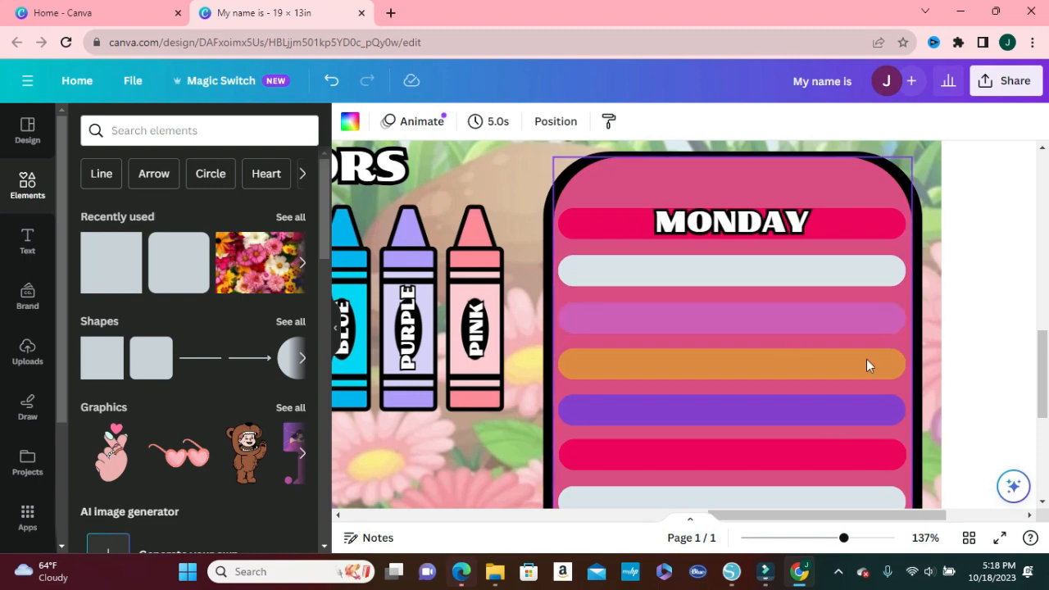
Duplicate the MONDAY label for the second and third bars, changing the copies to TUESDAY and WENESDAY
left_click_drag(844, 539, 824, 537)
left_click(732, 259)
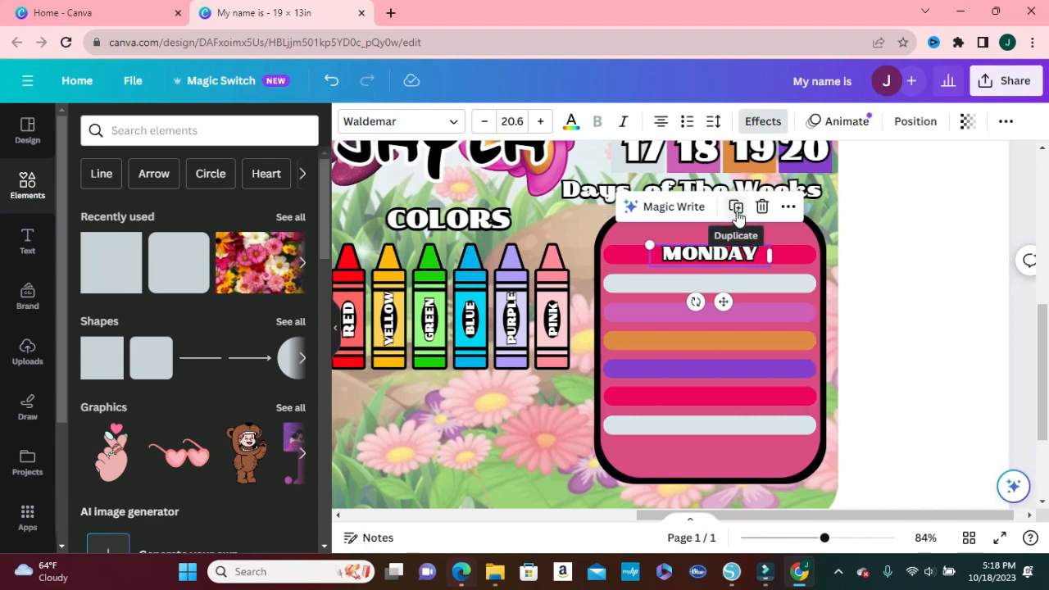
left_click(735, 207)
type("TUESDAY")
left_click(747, 285)
left_click(735, 236)
left_click_drag(739, 296, 723, 423)
double_click(741, 315)
type("WENESDAY")
left_click(889, 330)
Add duplicated day labels on the fourth and fifth bars, reading THURSDAY and FRIDAY
left_click(734, 314)
left_click(734, 266)
double_click(729, 342)
type("THURSDAY")
left_click(736, 294)
type("FRIDAY")
Add duplicated day labels on the last two bars, reading SATURDAY and SUNDAY
left_click(736, 322)
double_click(710, 398)
type("SATURDAY")
left_click(724, 398)
left_click(727, 351)
double_click(723, 423)
type("SUNDAY")
left_click(891, 409)
Nudge the MONDAY, TUESDAY and WENESDAY labels so each is centered on its bar
left_click_drag(824, 539, 849, 538)
scroll(786, 328, "up", 1)
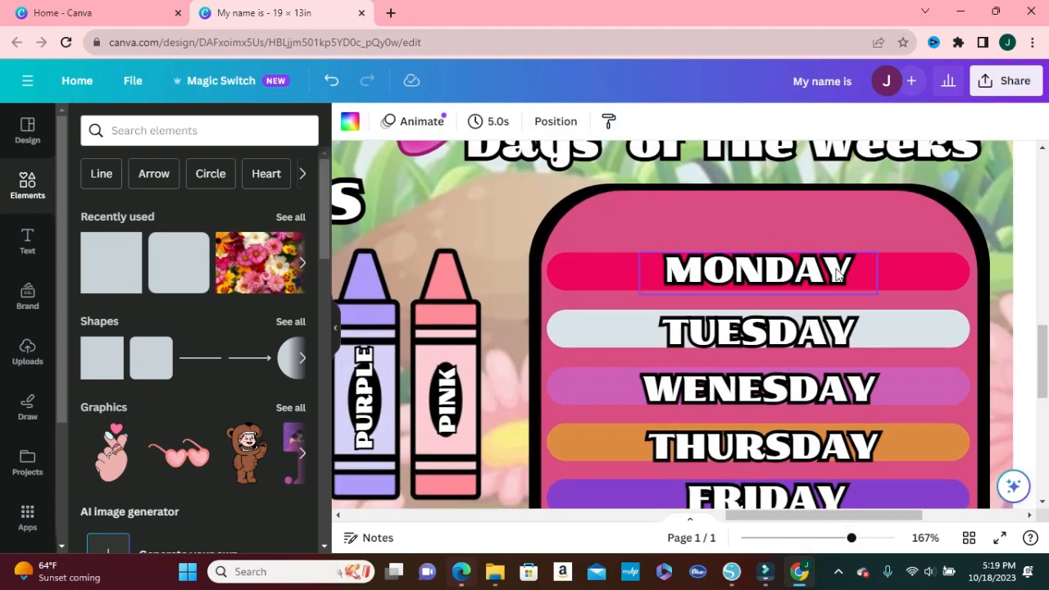
left_click_drag(807, 275, 806, 272)
left_click_drag(850, 538, 866, 538)
left_click_drag(830, 265, 831, 264)
left_click_drag(862, 356, 861, 353)
left_click_drag(875, 435, 876, 431)
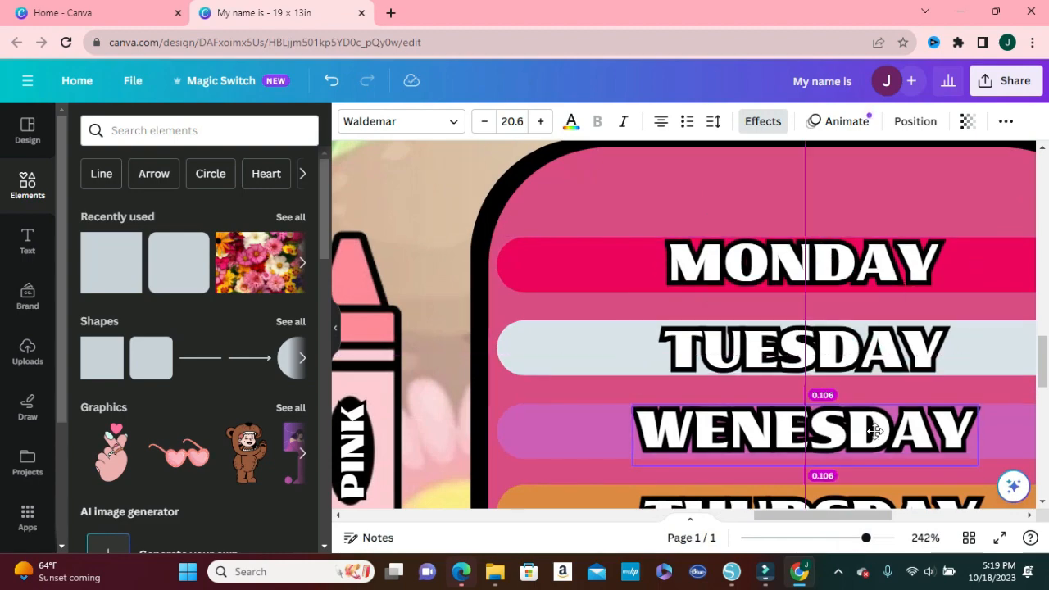
Nudge the SATURDAY and SUNDAY labels so each is centered on its bar
left_click_drag(827, 516, 876, 515)
left_click_drag(1042, 361, 1042, 386)
left_click(336, 332)
left_click_drag(720, 516, 625, 518)
left_click_drag(1042, 386, 1042, 416)
left_click_drag(692, 278, 712, 271)
left_click_drag(693, 343, 693, 351)
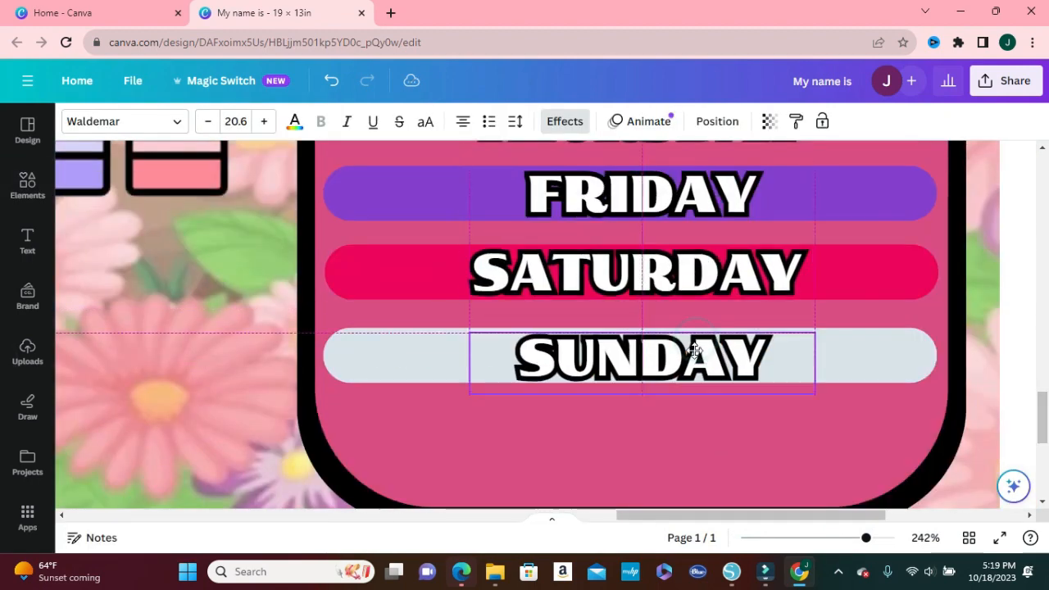
left_click_drag(866, 538, 813, 538)
left_click(915, 380)
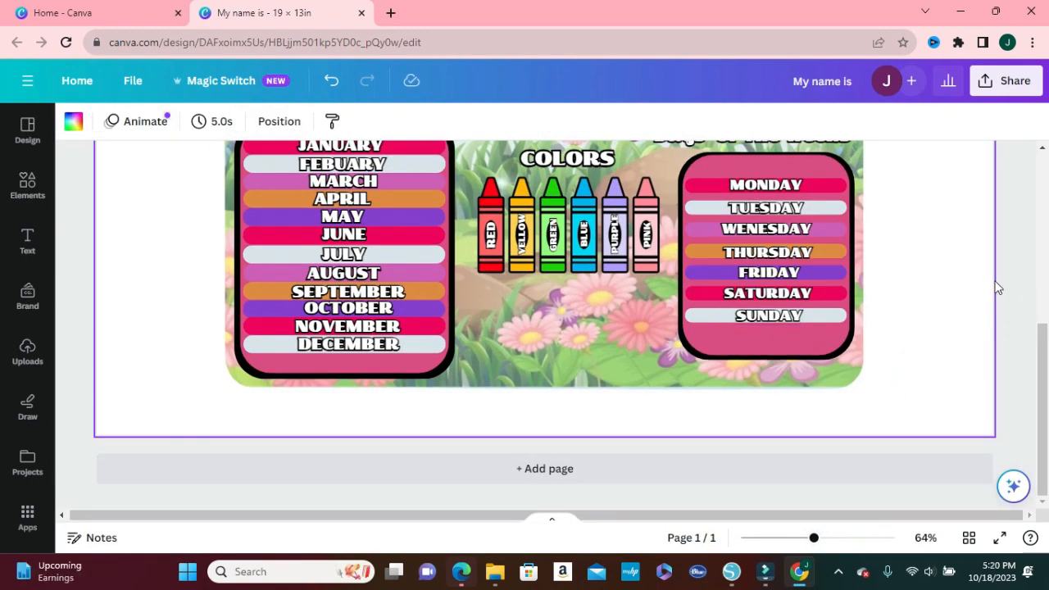
Move the "Days of The Weeks" heading slightly down, closer to the days panel
left_click_drag(1047, 348, 1046, 305)
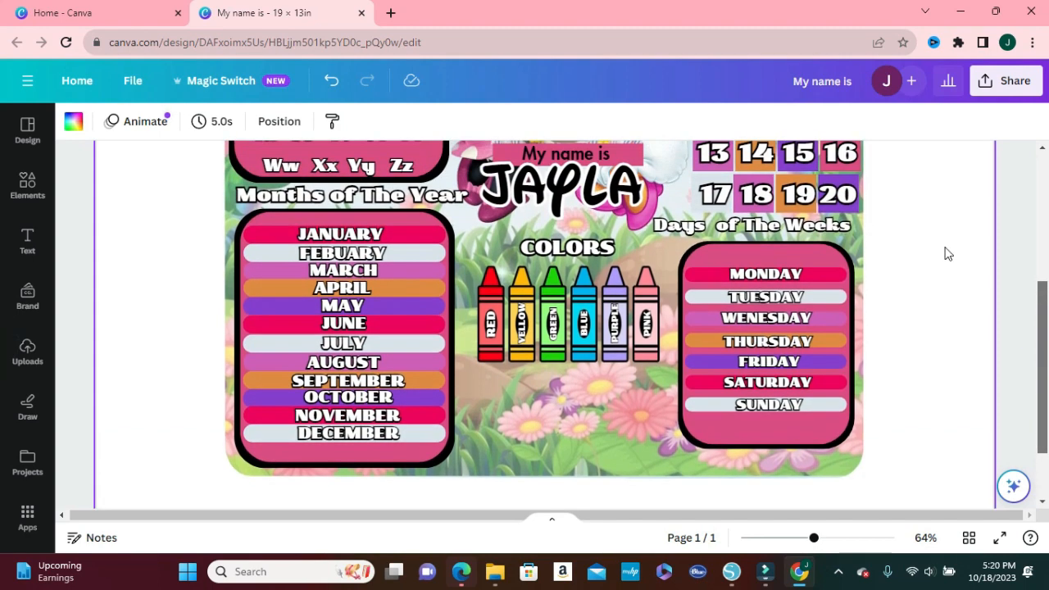
left_click(848, 223)
left_click_drag(827, 222, 829, 230)
left_click(980, 292)
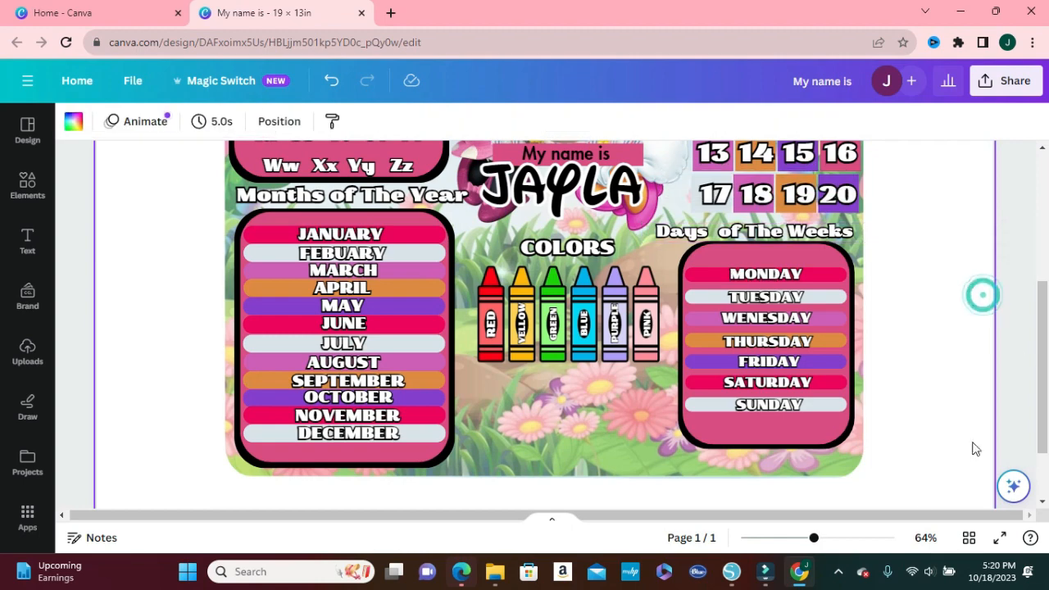
Duplicate the COLORS heading and place the copy centered below the row of crayons
left_click_drag(813, 541, 788, 546)
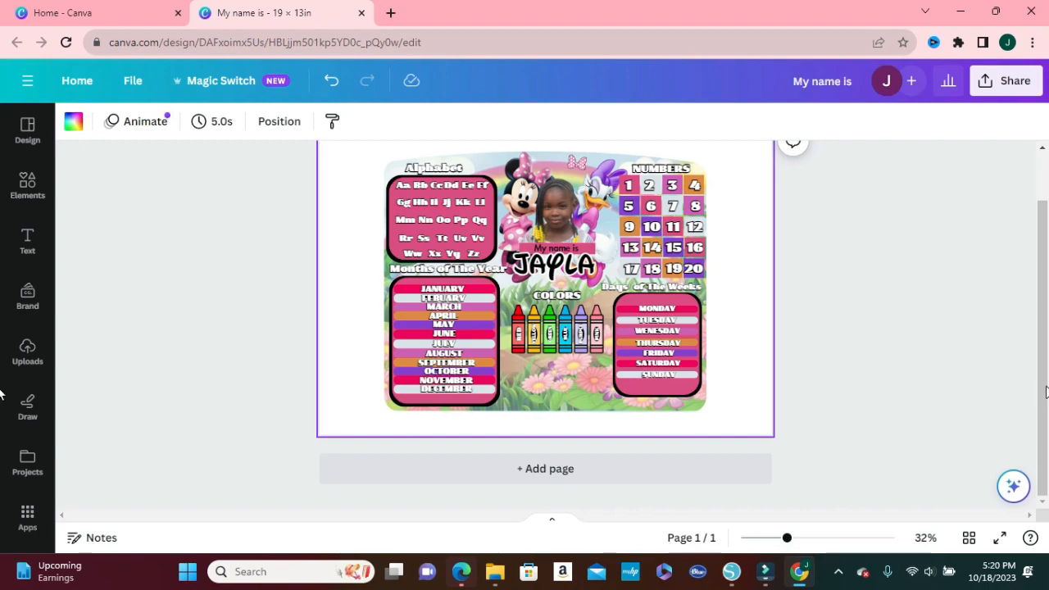
left_click_drag(1045, 391, 1037, 356)
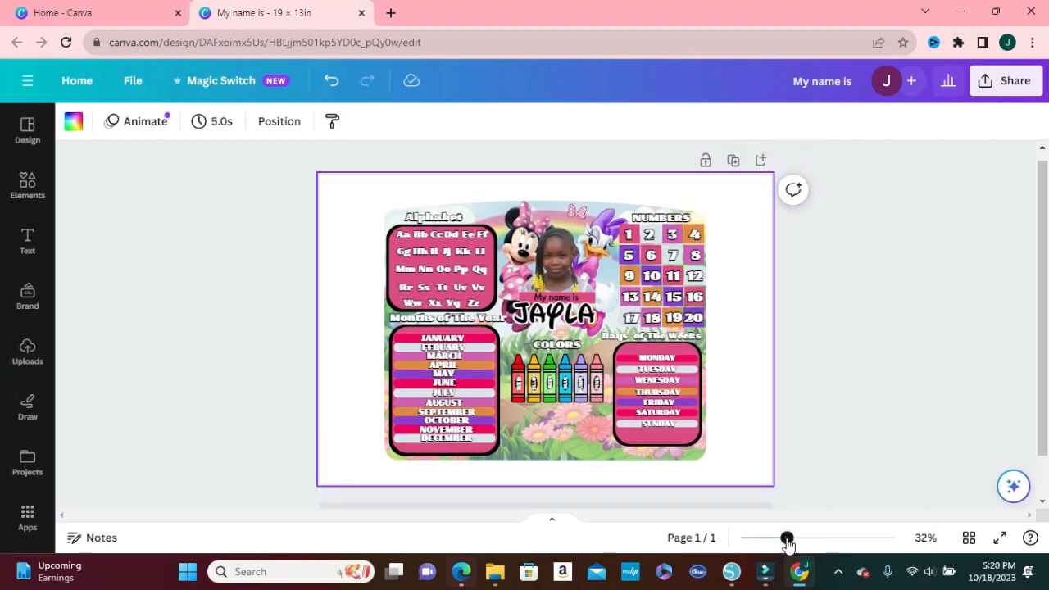
mouse_move(786, 542)
left_mouse_down()
mouse_move(807, 537)
mouse_move(791, 542)
left_mouse_up()
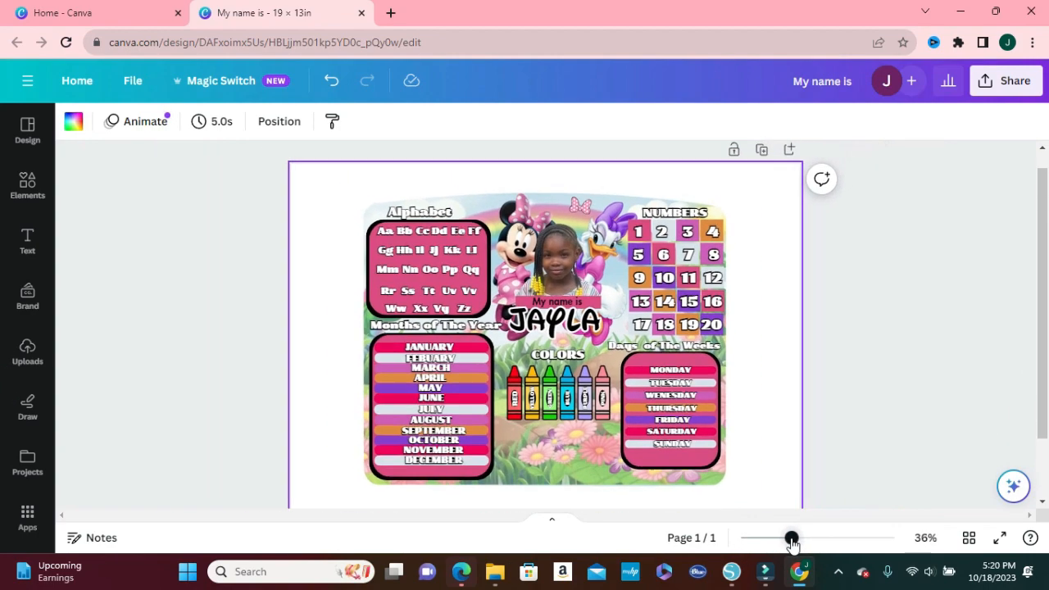
left_click_drag(1047, 348, 1047, 385)
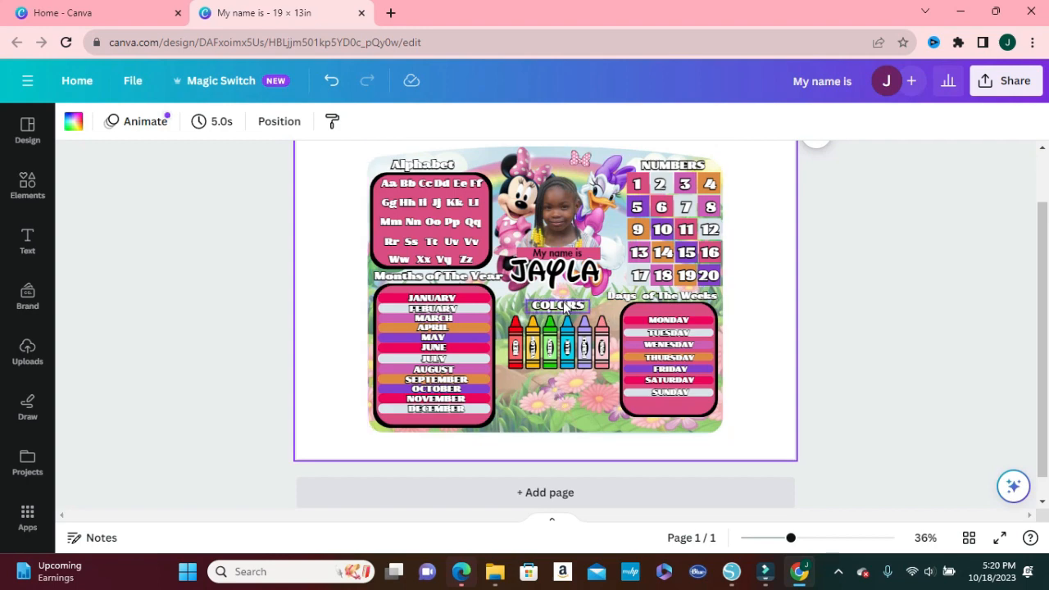
left_click(574, 275)
left_click(583, 262)
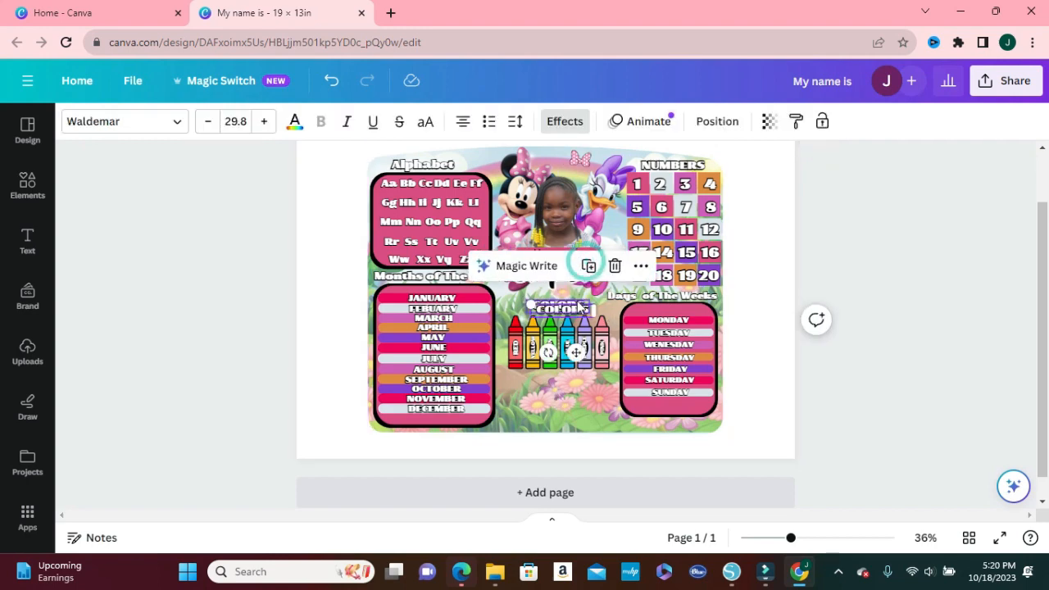
left_click_drag(571, 321, 562, 382)
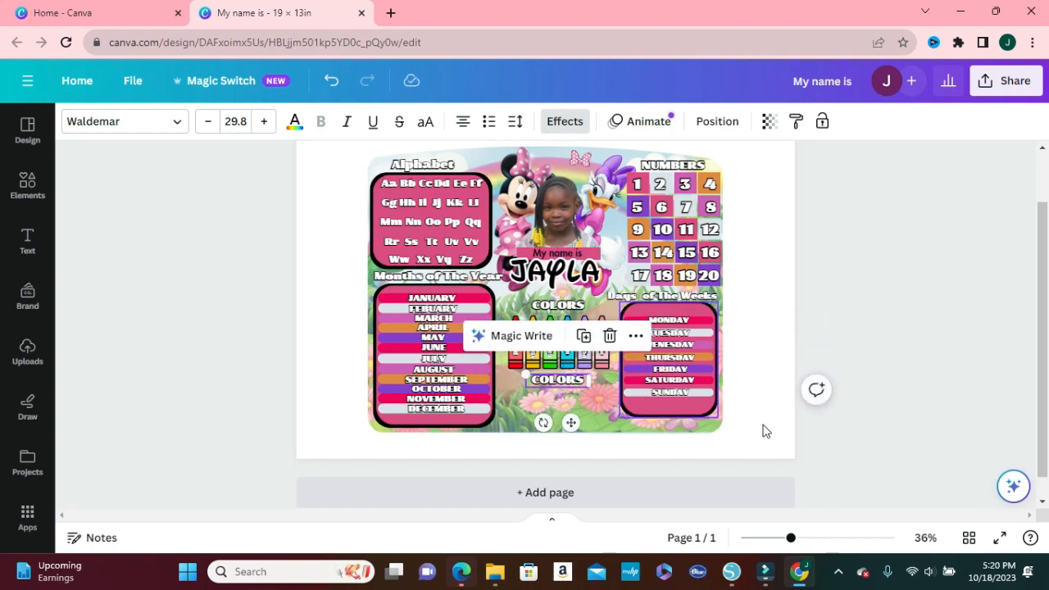
left_click(802, 431)
Move the COLORS heading, the crayons and the copied heading slightly up, closer to the child's name
left_click(562, 308)
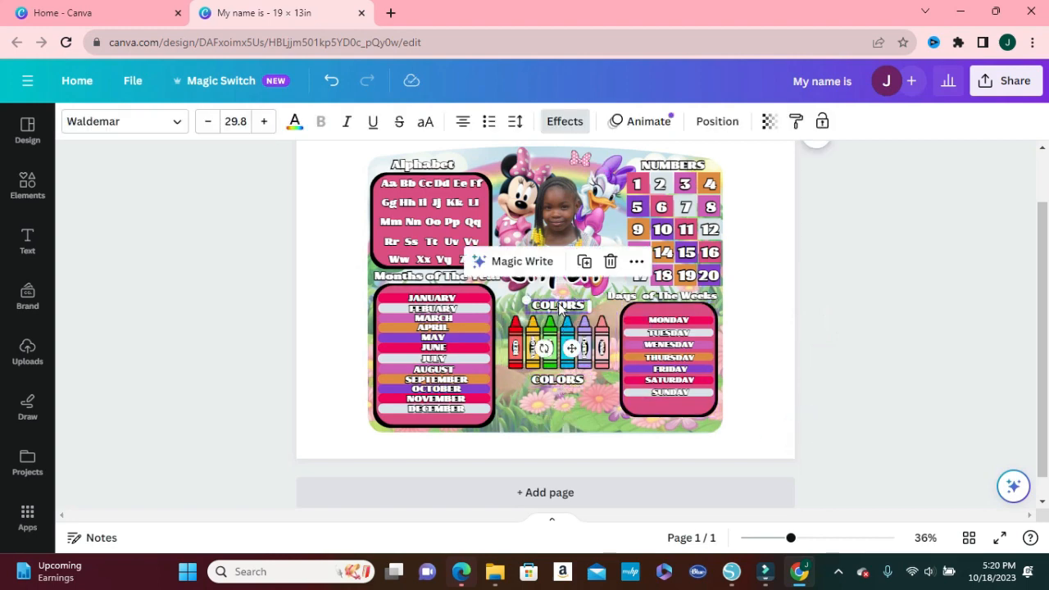
left_click_drag(562, 308, 559, 303)
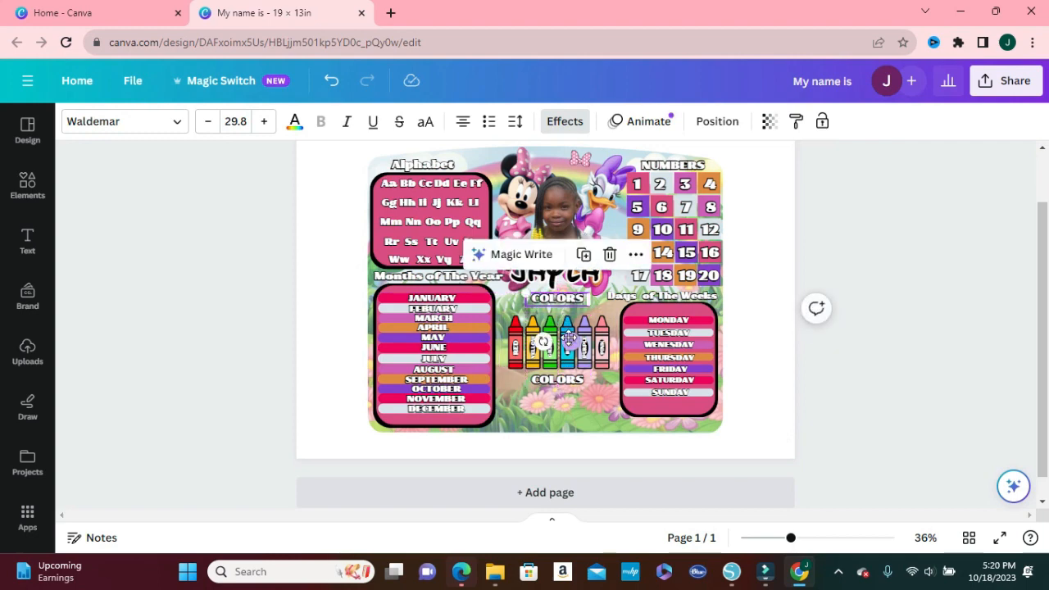
left_click(560, 326)
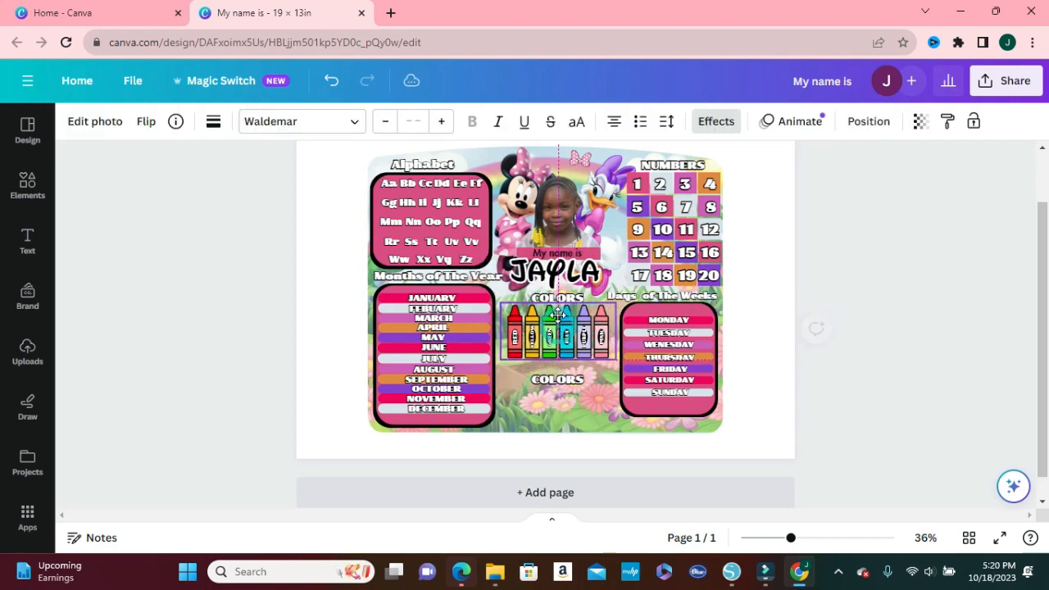
left_click(563, 376)
left_click_drag(563, 377, 564, 370)
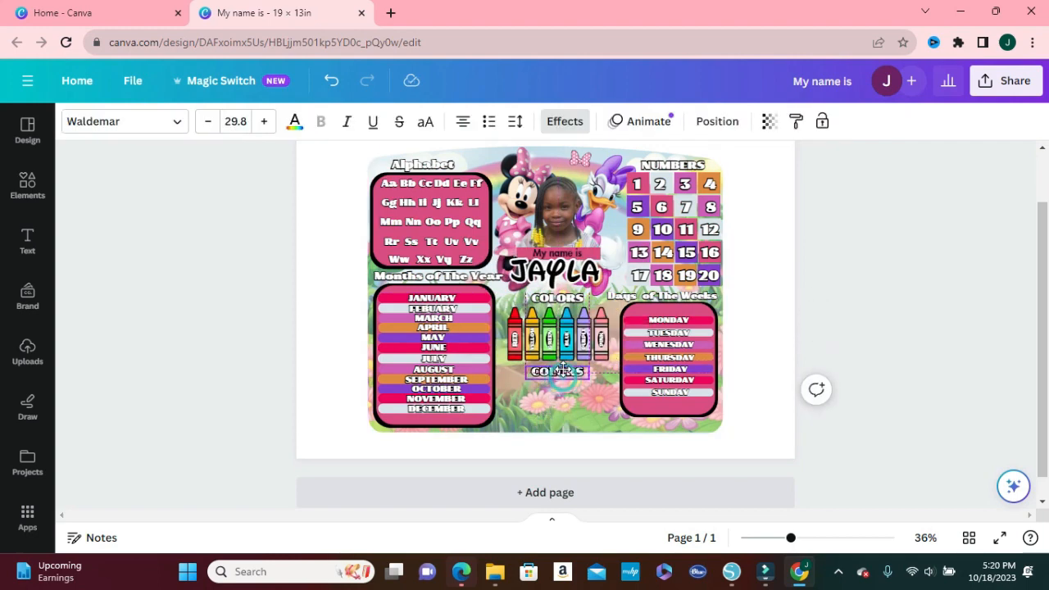
Change the text of the copied heading below the crayons to SHAPES
double_click(563, 372)
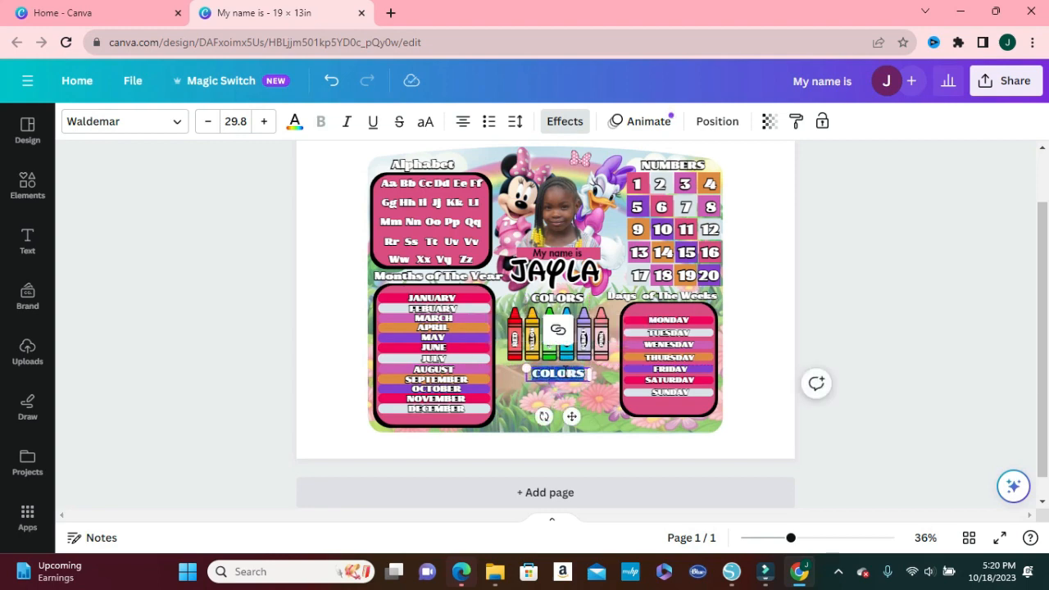
type("SH")
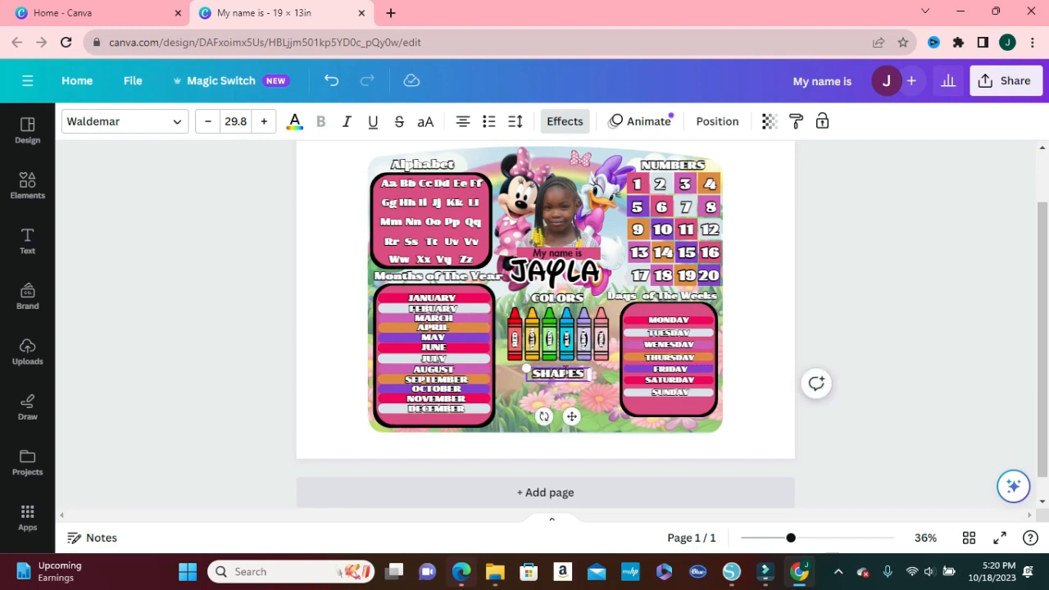
type("APES")
left_click(889, 367)
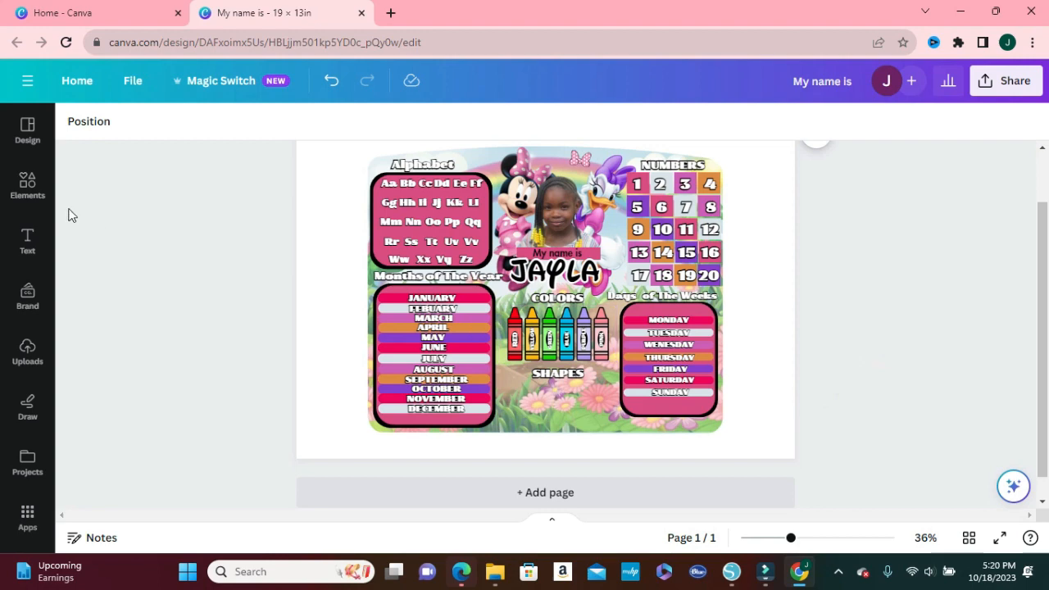
Search the elements for SHAPES and add a square, a circle, a heart and a triangle to the page
left_click(27, 184)
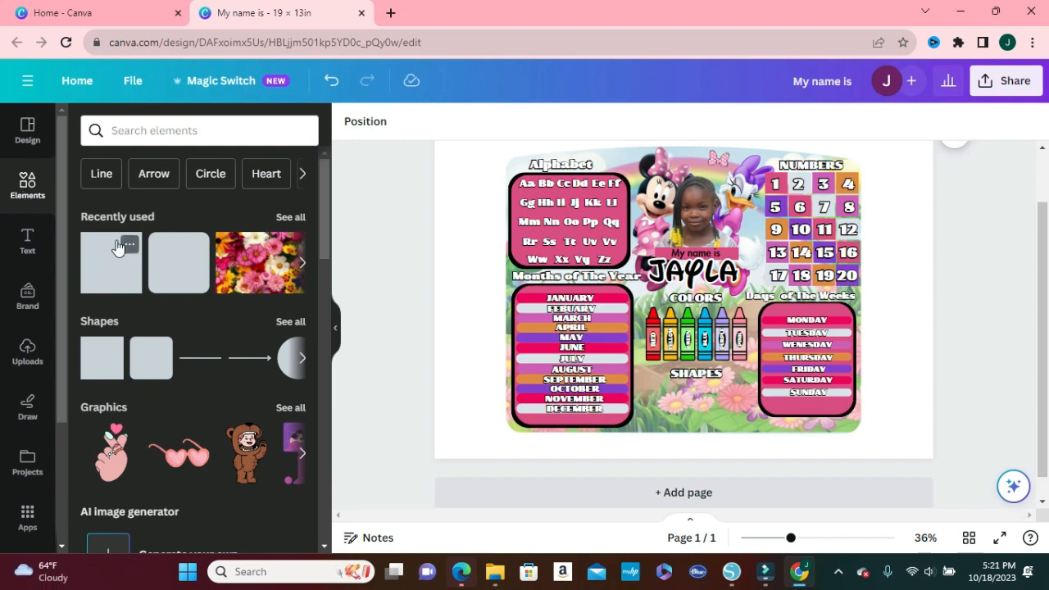
left_click(127, 134)
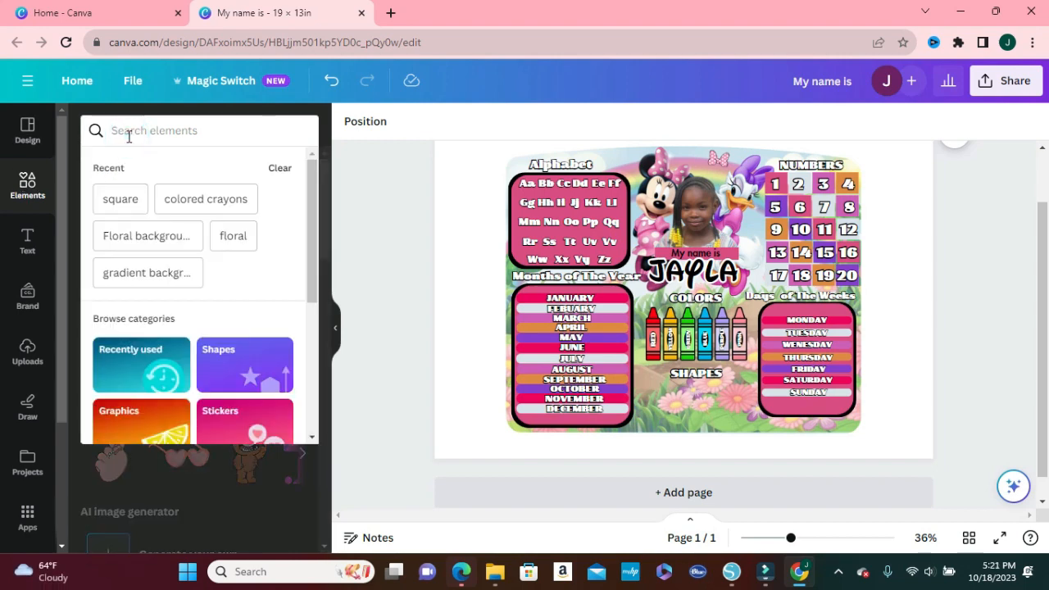
type("SHAPES")
key("Return")
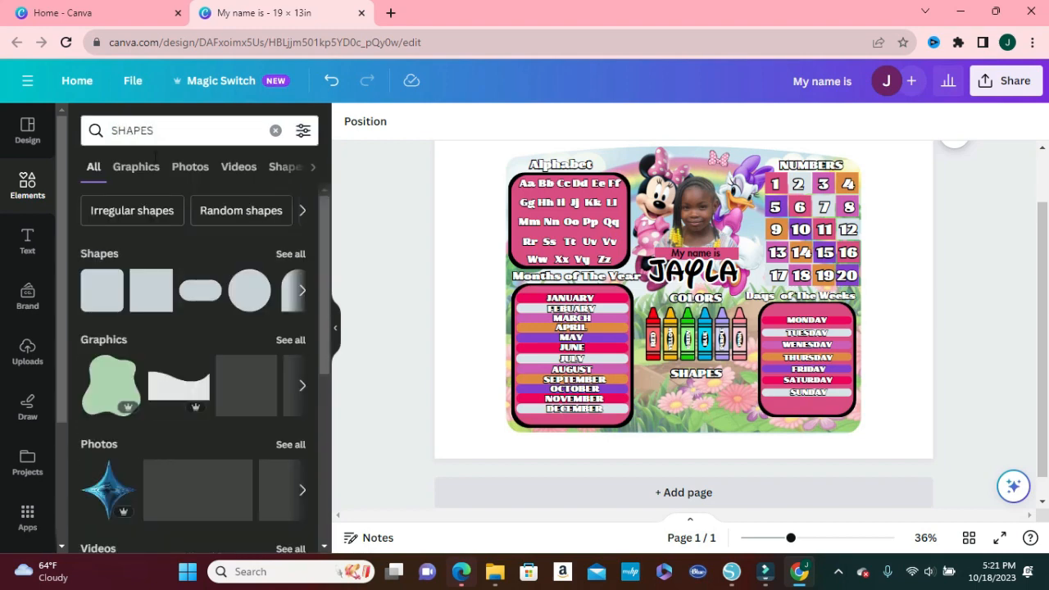
left_click(288, 254)
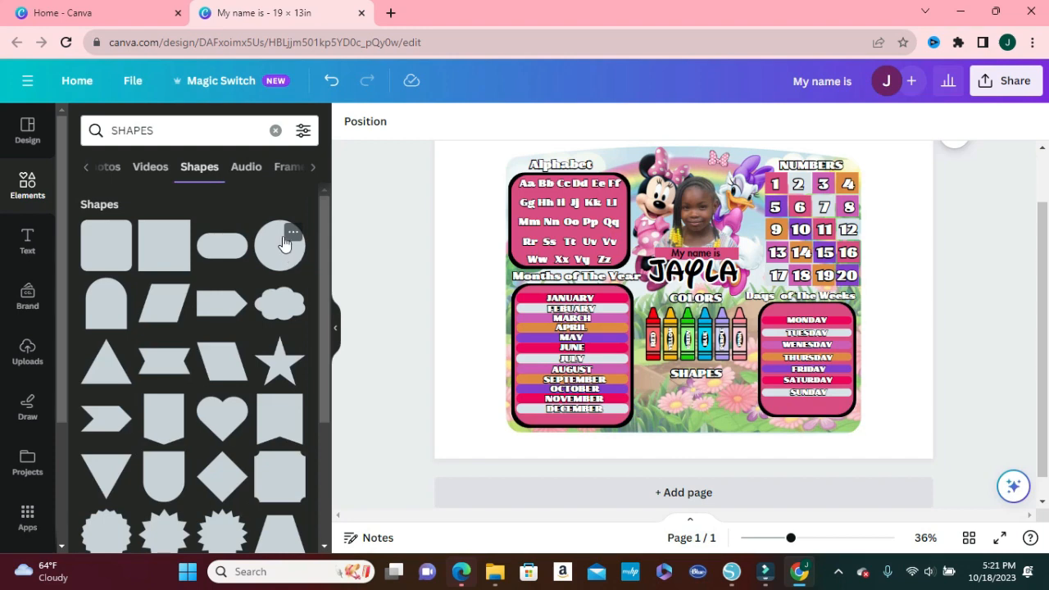
left_click_drag(321, 229, 324, 270)
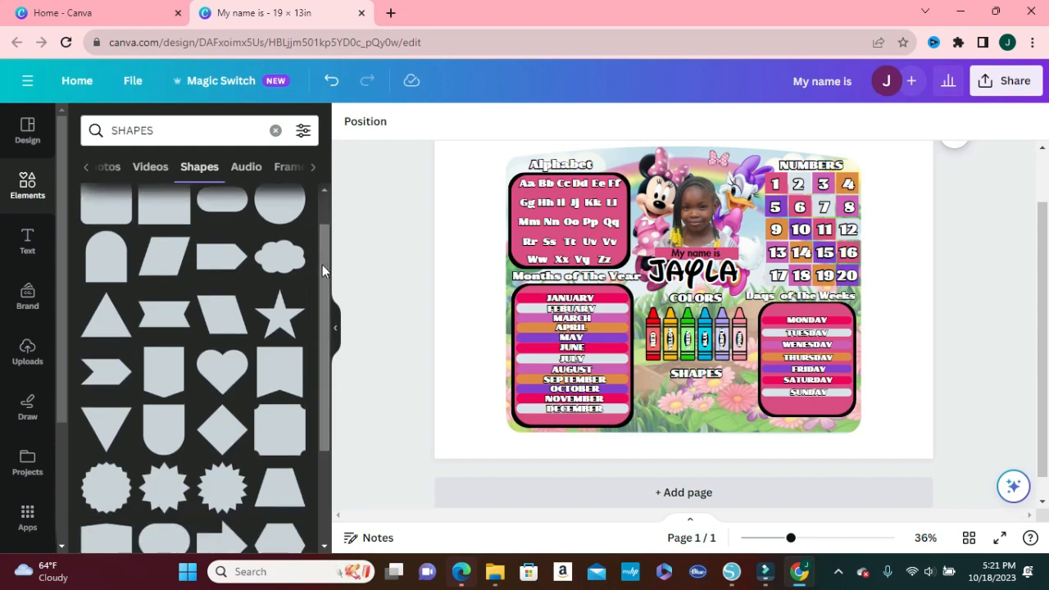
scroll(291, 246, "down", 1)
left_click(168, 201)
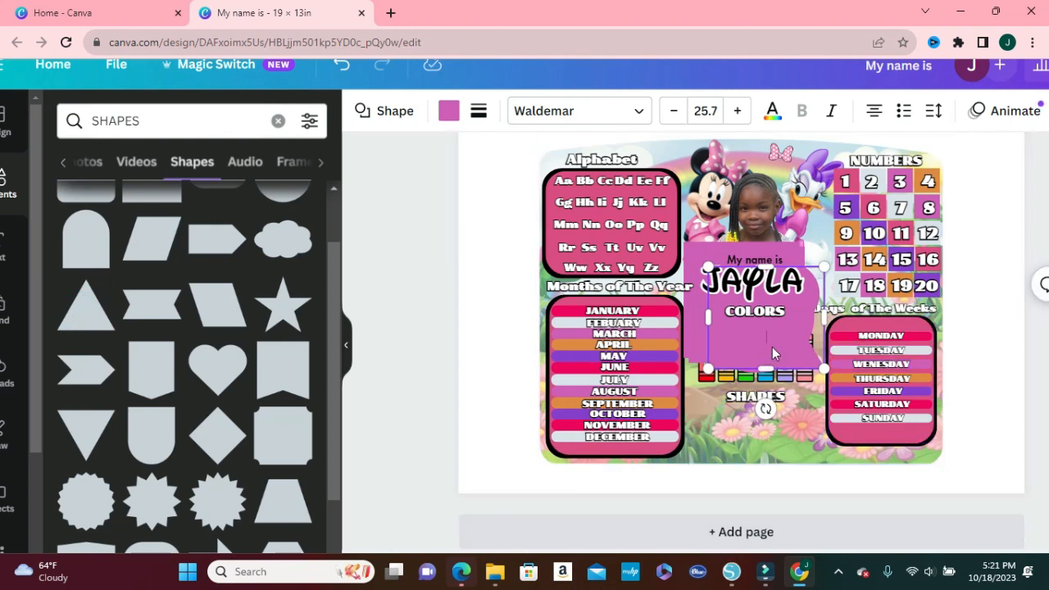
Shrink the triangle to about 1.3 × 1.2 in and place it below the SHAPES heading, beside the days panel
left_click_drag(771, 345, 809, 429)
left_click_drag(800, 417, 799, 416)
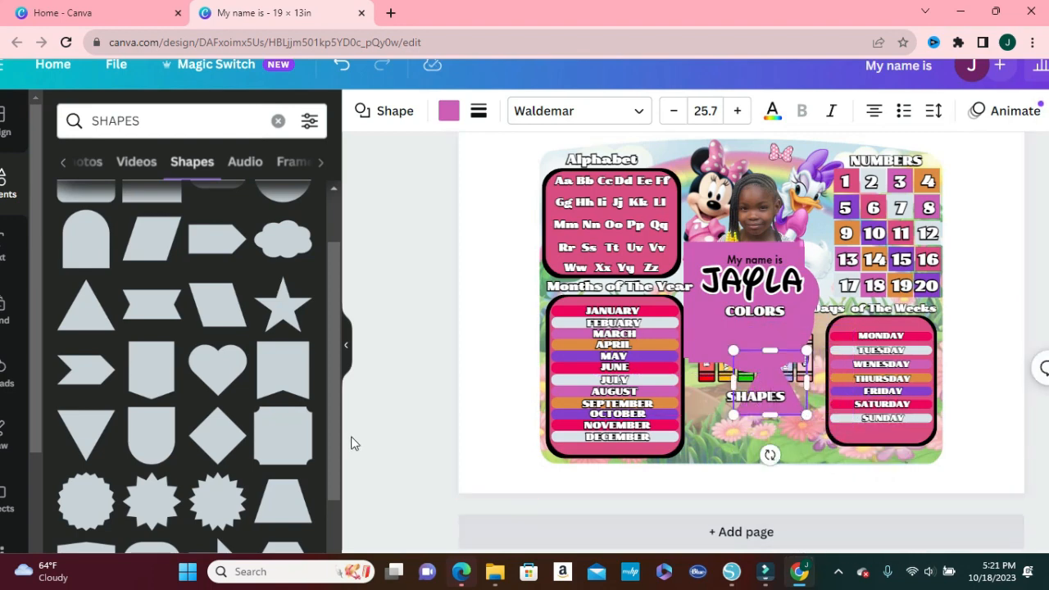
left_click(348, 366)
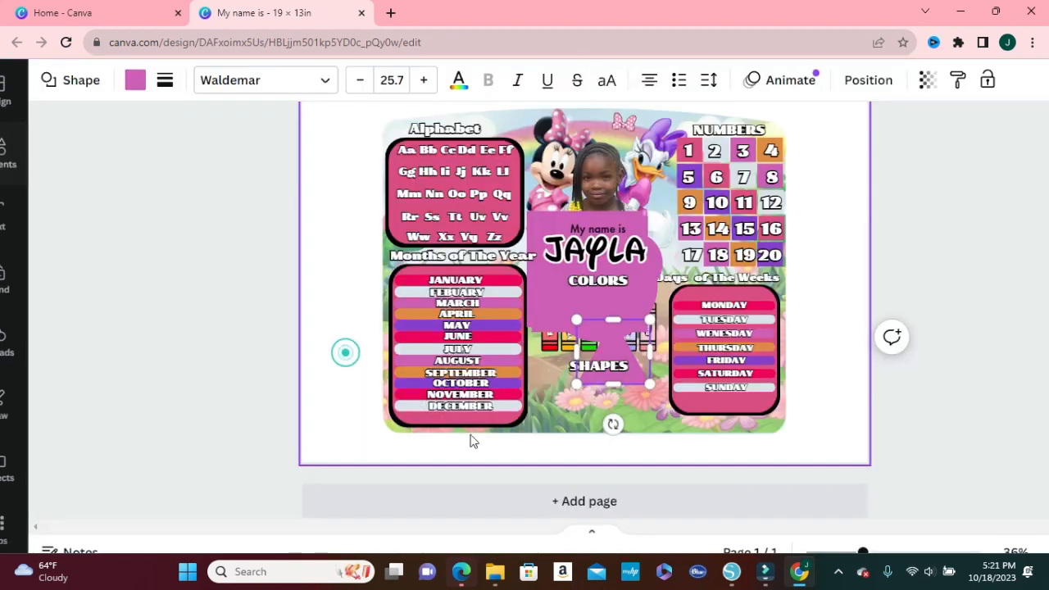
left_click(652, 402)
left_click(635, 382)
left_click_drag(636, 381, 662, 420)
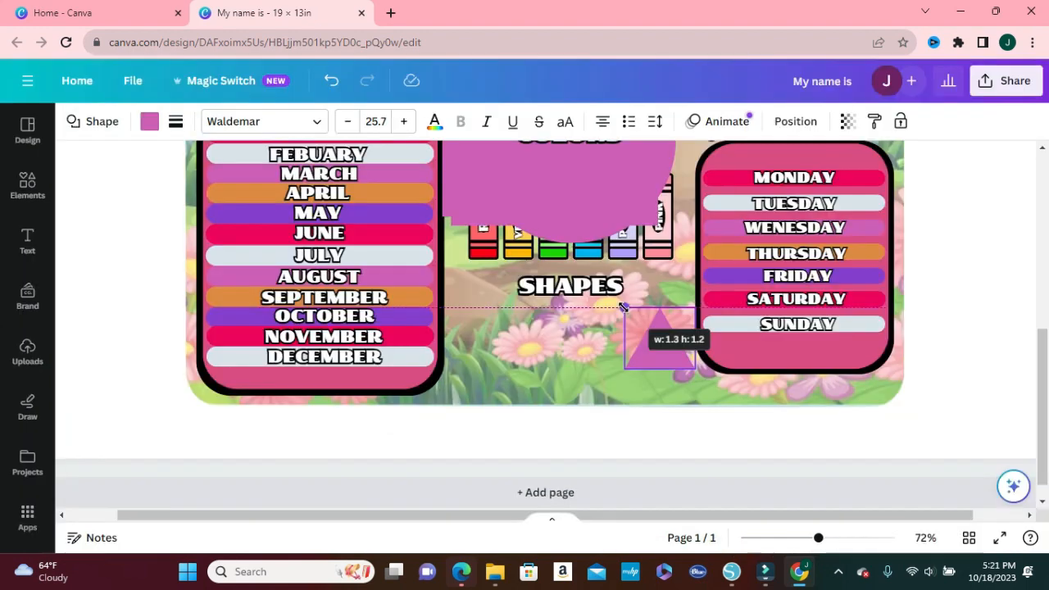
left_click_drag(625, 308, 624, 307)
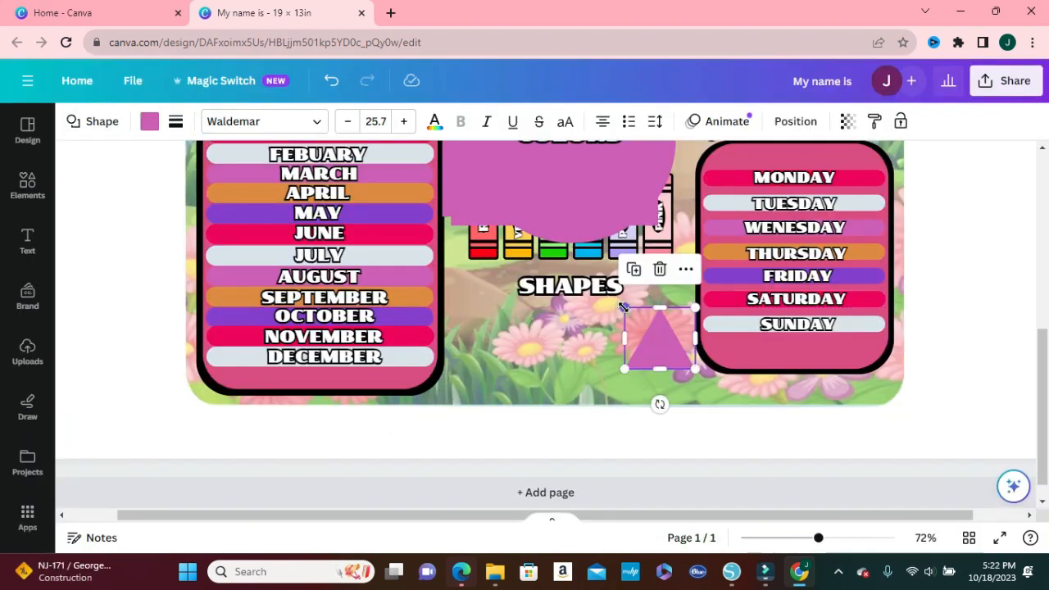
Shrink the heart to about the triangle's size and place it directly left of the triangle
left_click_drag(608, 179, 577, 402)
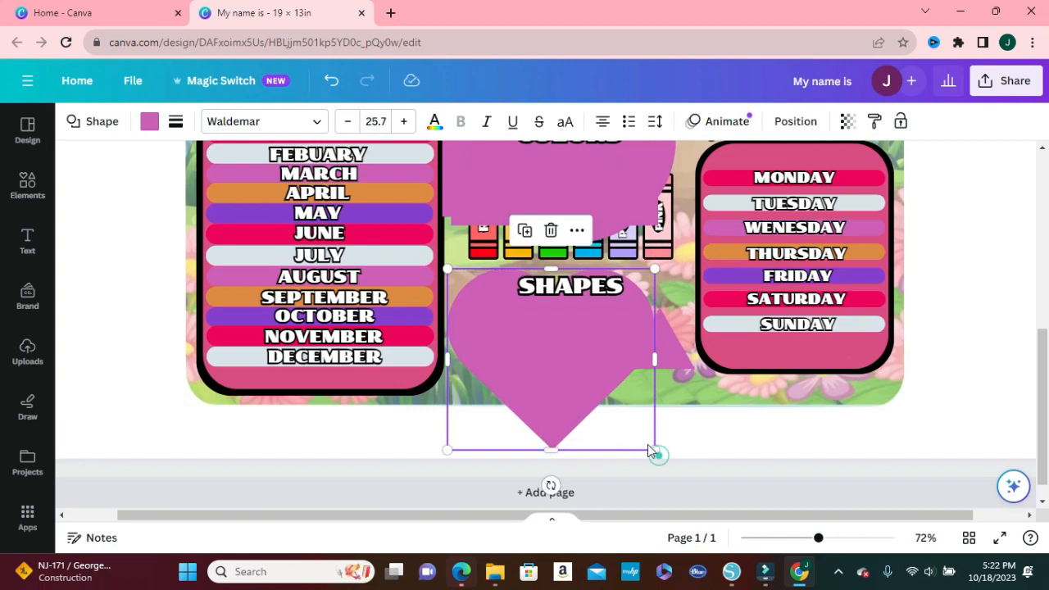
left_click(622, 408)
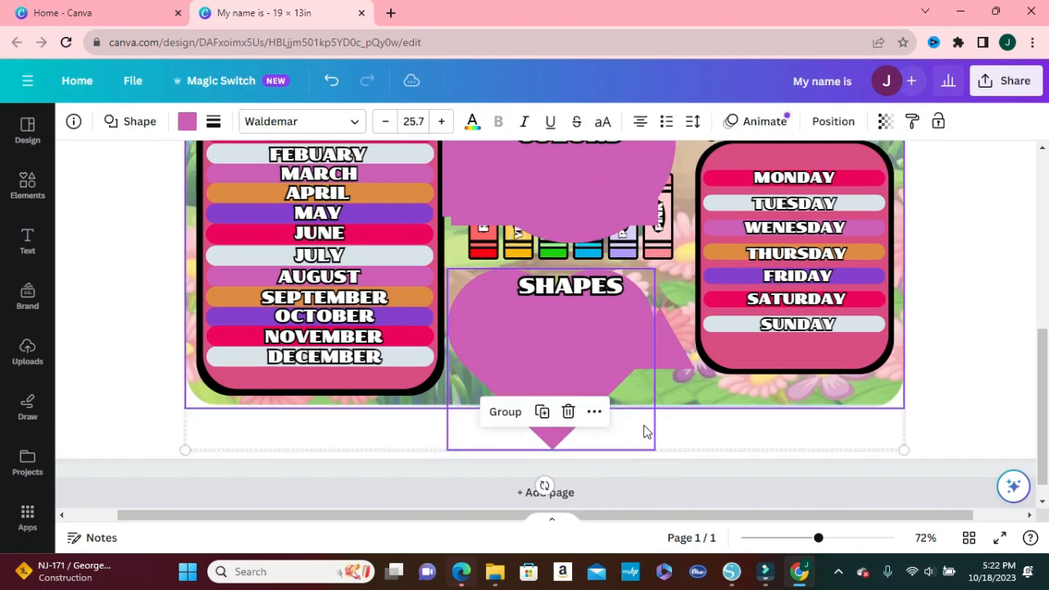
left_click(747, 408)
left_click(613, 395)
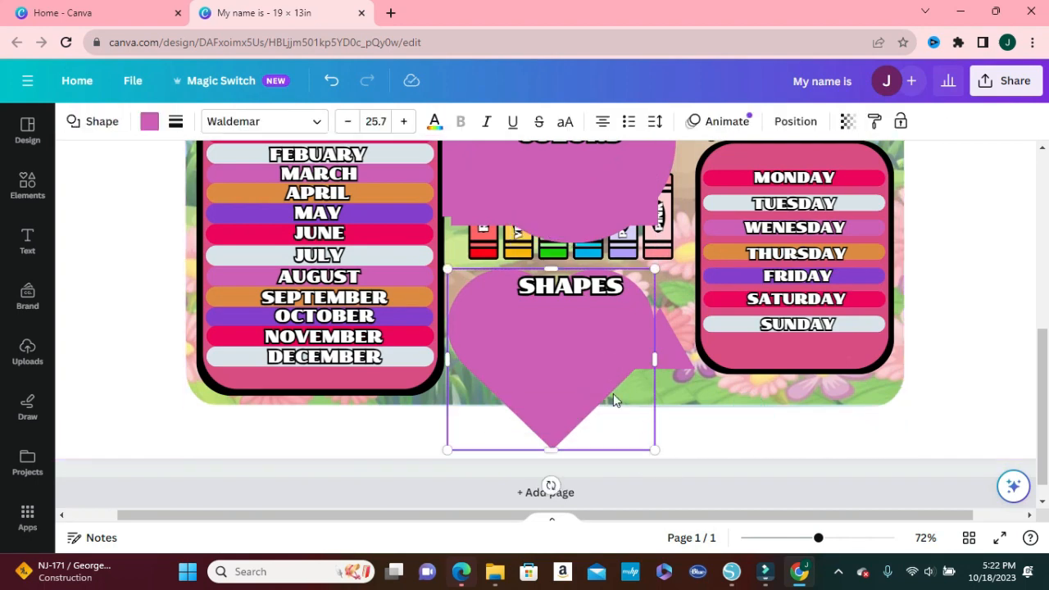
left_click_drag(654, 449, 521, 332)
left_click_drag(476, 301, 586, 340)
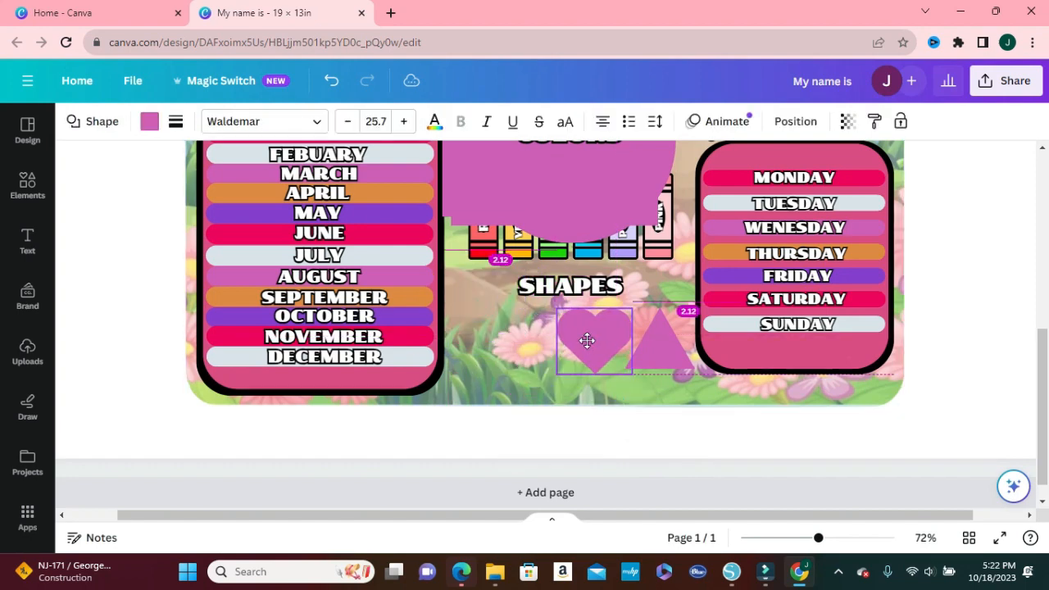
Shrink the circle and the square to match, and line them up left of the heart below the SHAPES heading
left_click_drag(586, 215, 544, 362)
left_click_drag(633, 391, 497, 253)
left_click_drag(467, 219, 526, 344)
left_click_drag(622, 194, 614, 267)
left_click_drag(563, 180, 587, 309)
left_click_drag(679, 363, 482, 356)
Nudge the triangle, heart, circle and square horizontally into an evenly spaced row between the months and days panels
left_click(658, 347)
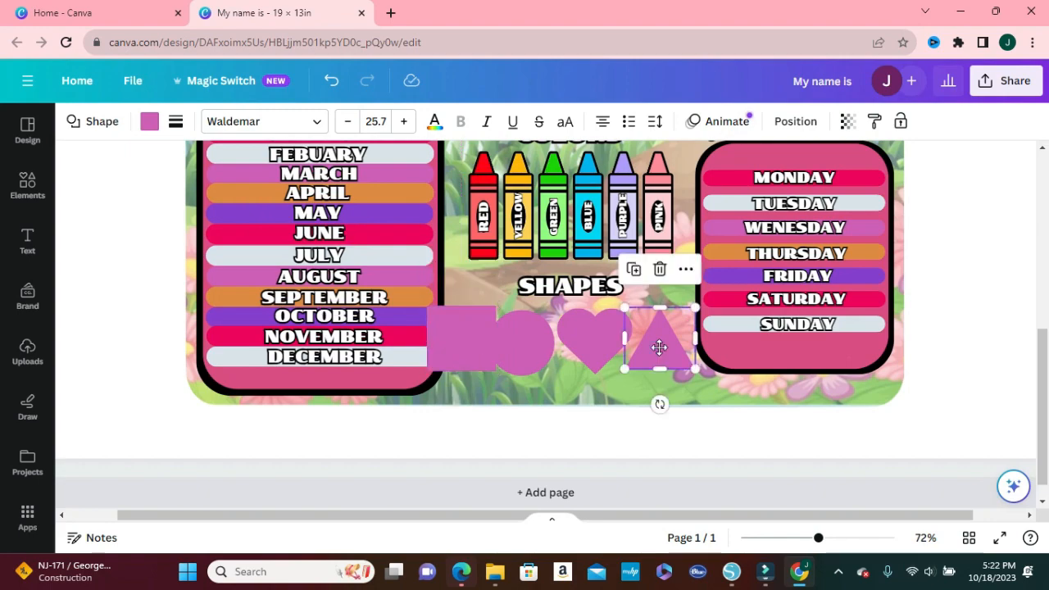
left_click_drag(658, 348, 668, 348)
left_click_drag(605, 349, 620, 350)
left_click_drag(534, 340, 552, 340)
mouse_move(463, 344)
left_mouse_down()
mouse_move(473, 344)
mouse_move(444, 338)
left_mouse_up()
left_click(541, 389)
left_click_drag(818, 538, 836, 542)
left_click_drag(725, 372, 729, 372)
left_click_drag(641, 374, 648, 374)
left_click_drag(834, 539, 848, 541)
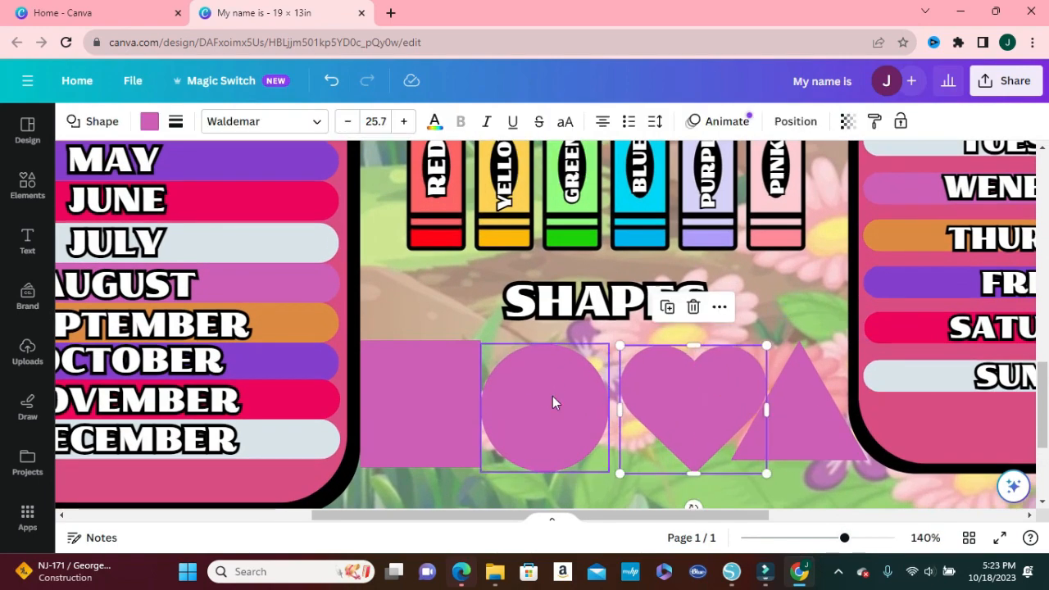
left_click_drag(552, 395, 563, 395)
left_click_drag(452, 391, 461, 391)
left_click(573, 489)
left_click_drag(843, 539, 805, 542)
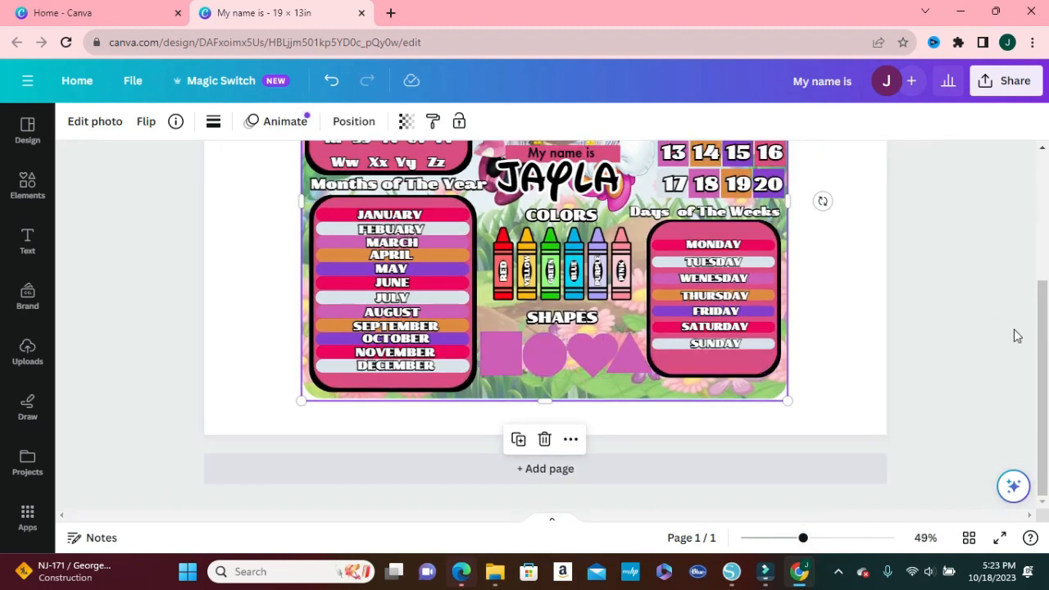
Fill the square with bright pink-red, the circle with light gray and the heart with orchid #CD5EBA from the document colors
scroll(1045, 336, "up", 1)
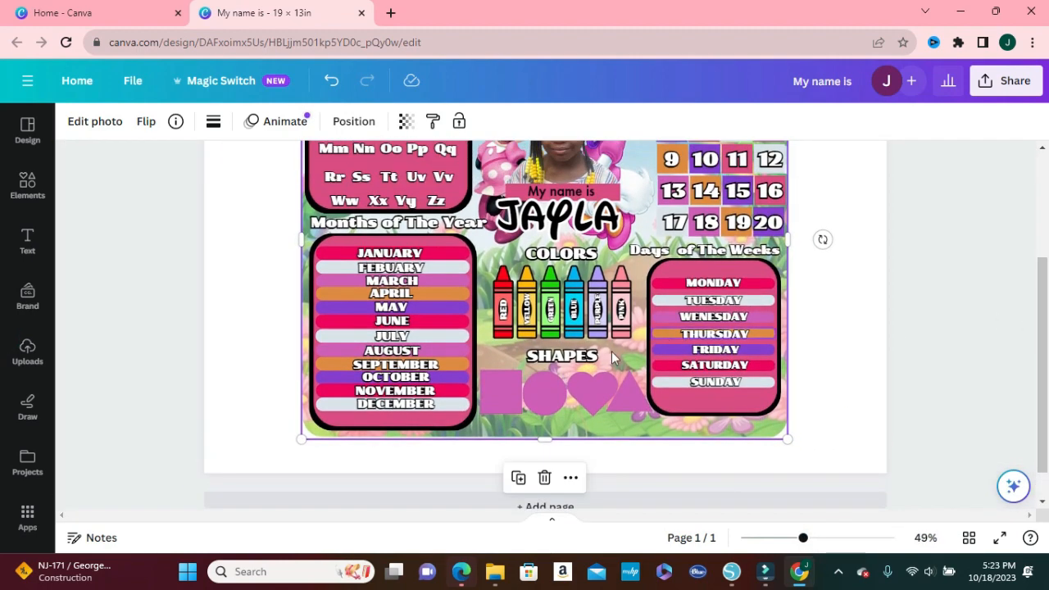
left_click(506, 405)
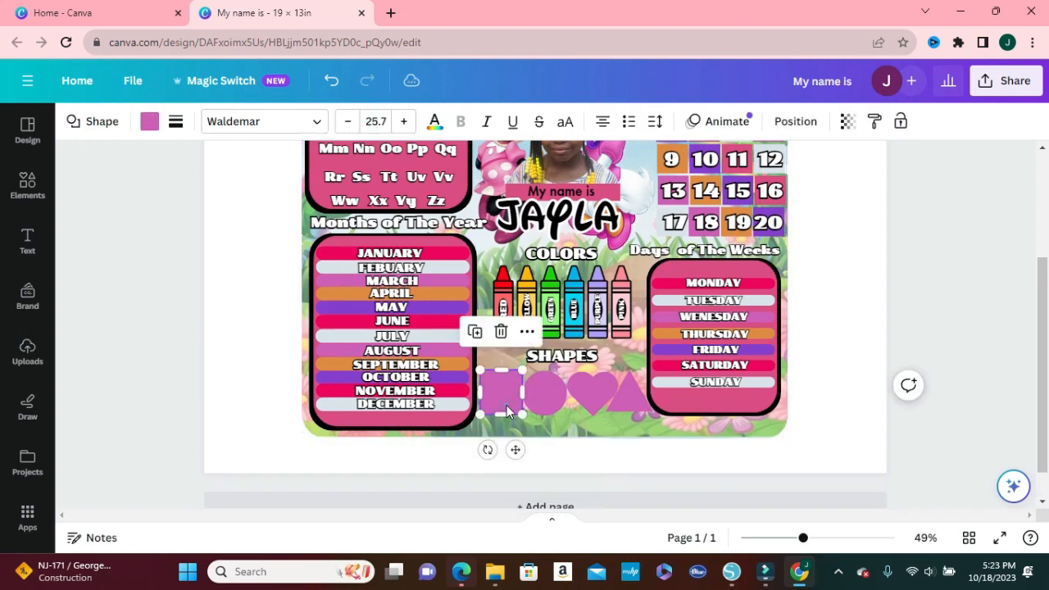
left_click(149, 121)
left_click(166, 252)
left_click(709, 405)
left_click(284, 214)
left_click(761, 395)
left_click(245, 215)
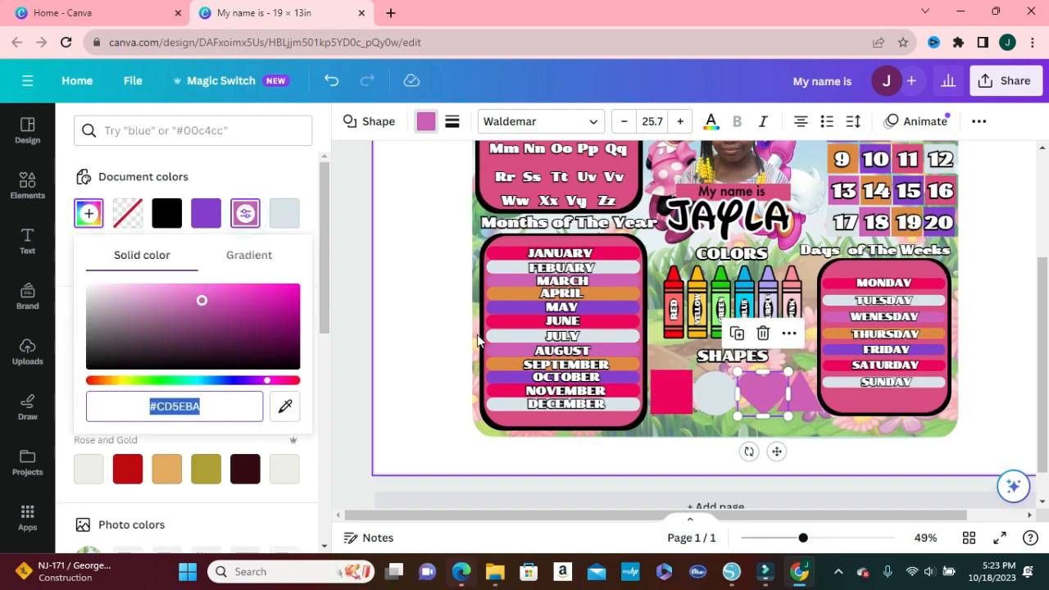
Try orange as the triangle's fill, and settle on purple from the document colors
left_click(799, 402)
left_click(130, 255)
left_click(990, 400)
left_click(806, 401)
left_click(206, 214)
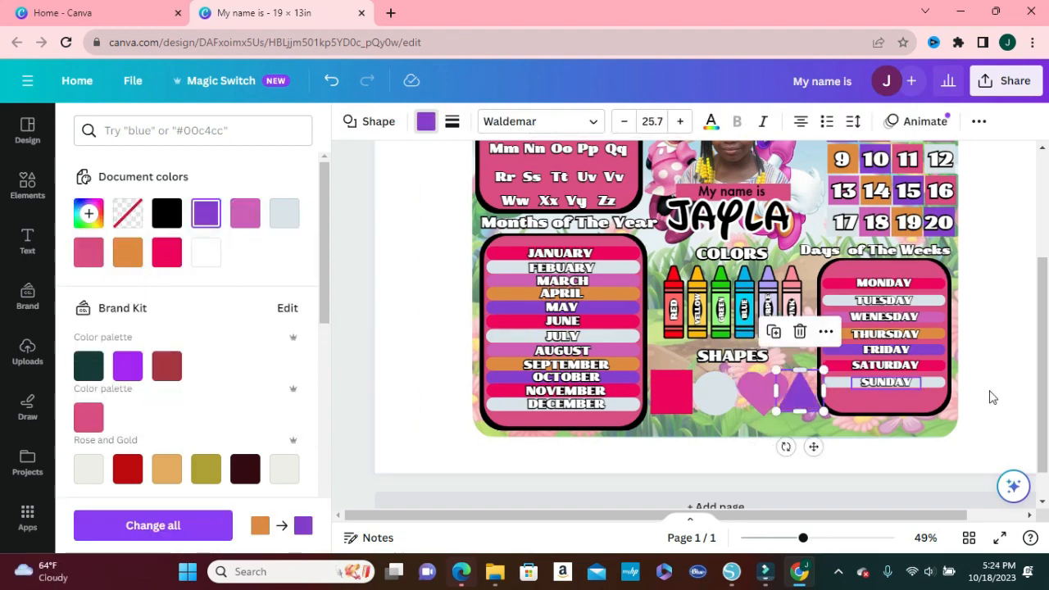
left_click(1009, 402)
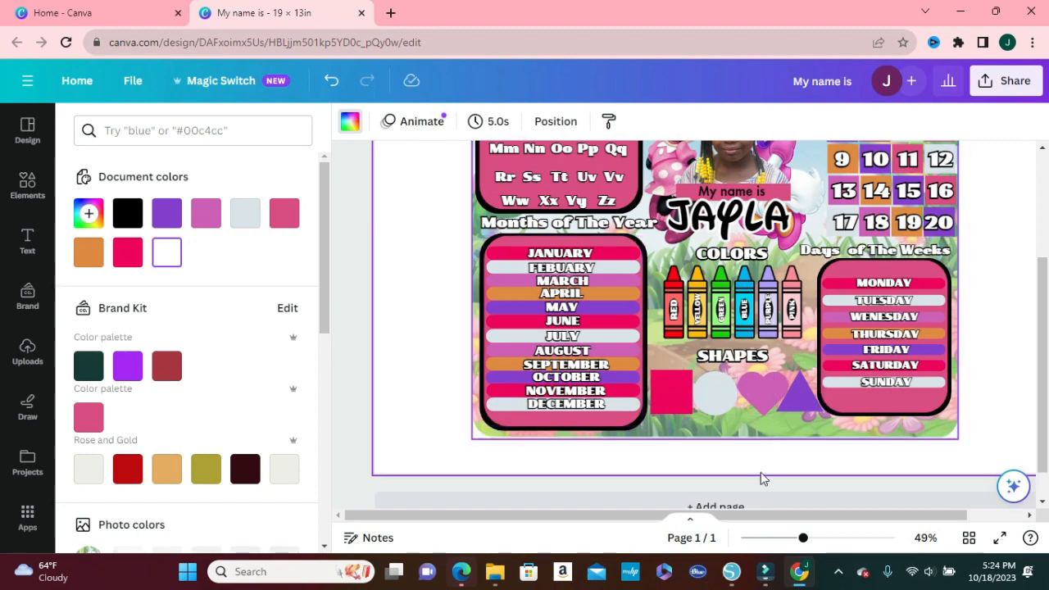
left_click_drag(802, 542, 824, 539)
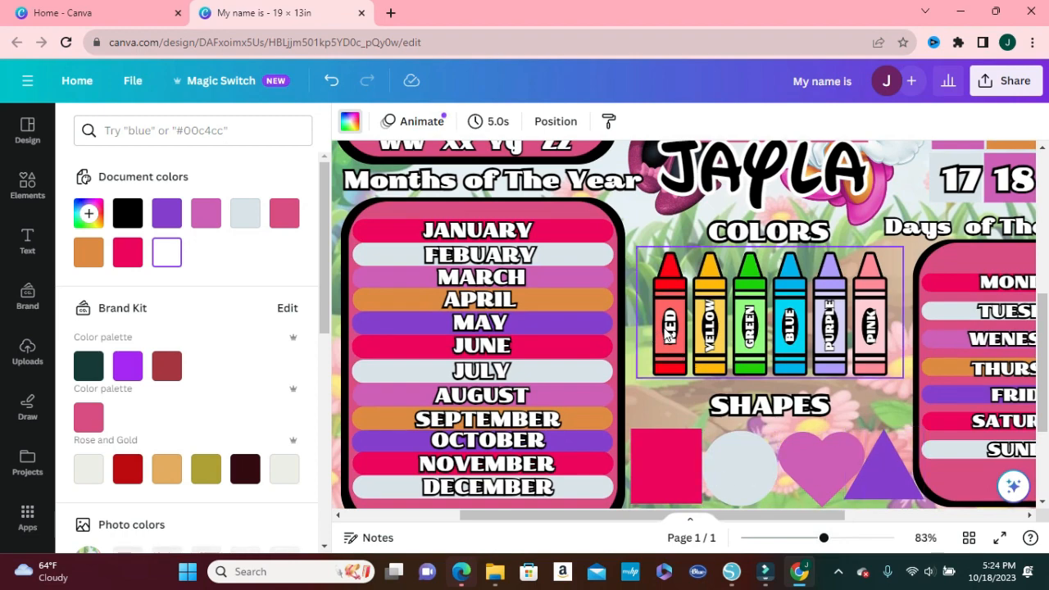
left_click(672, 342)
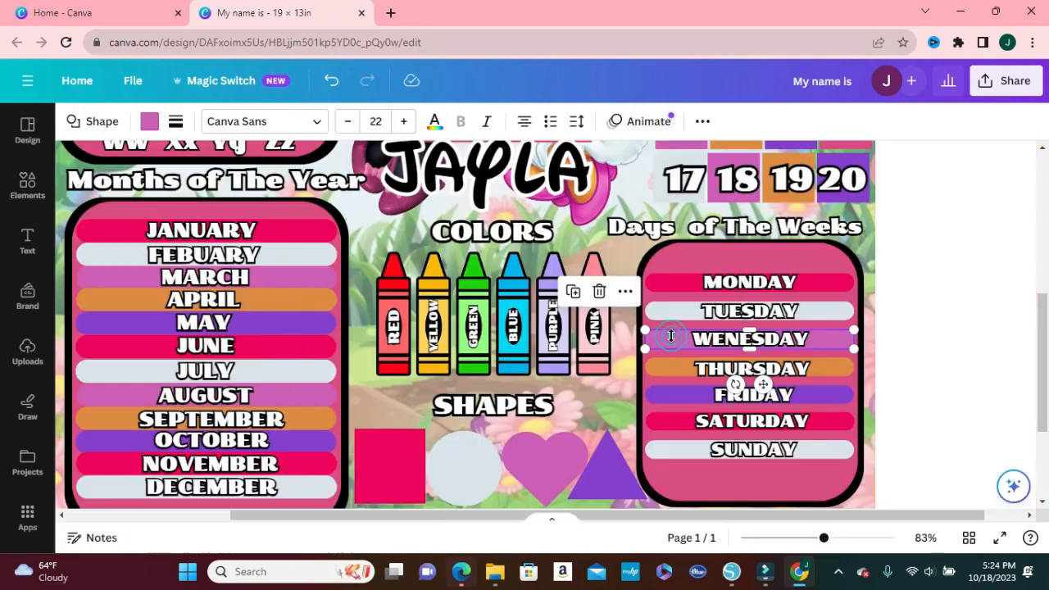
left_click(946, 381)
left_click_drag(823, 537, 804, 537)
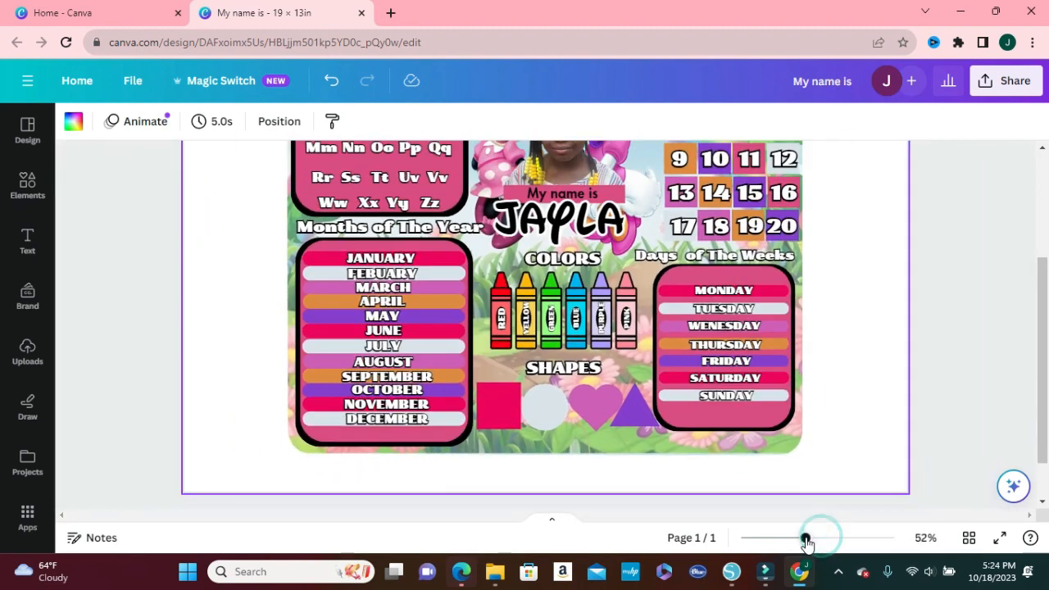
left_click(502, 324)
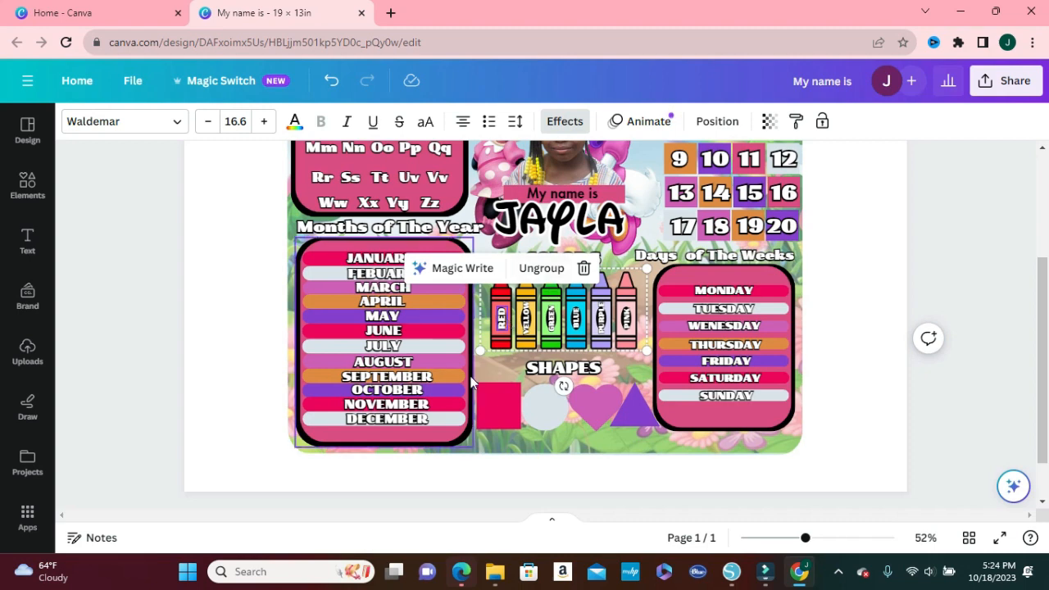
Duplicate the MAY label from the months list and place the copy over the pink-red square
left_click(385, 322)
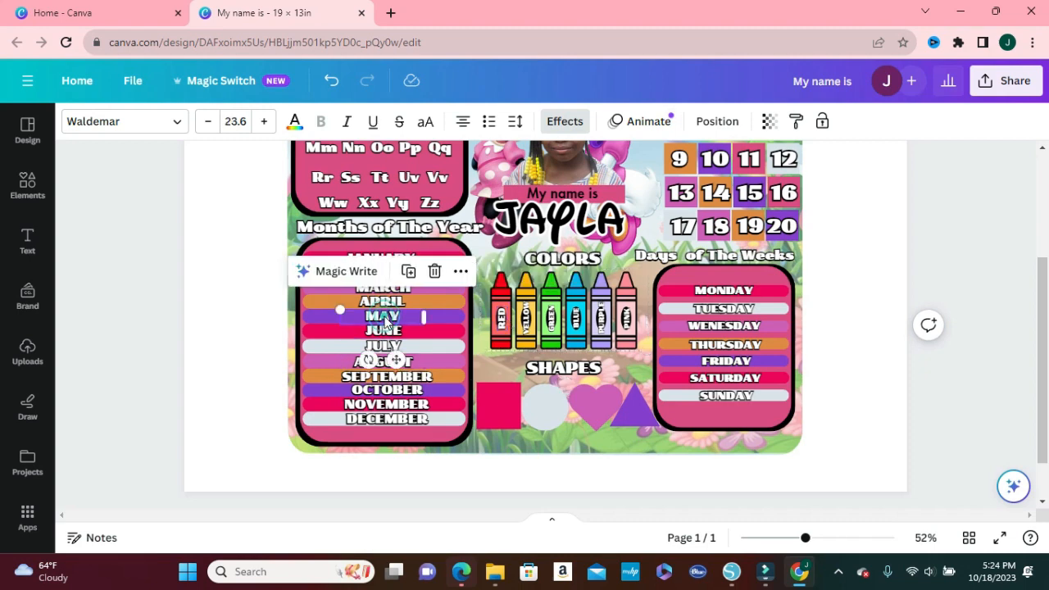
left_click(407, 270)
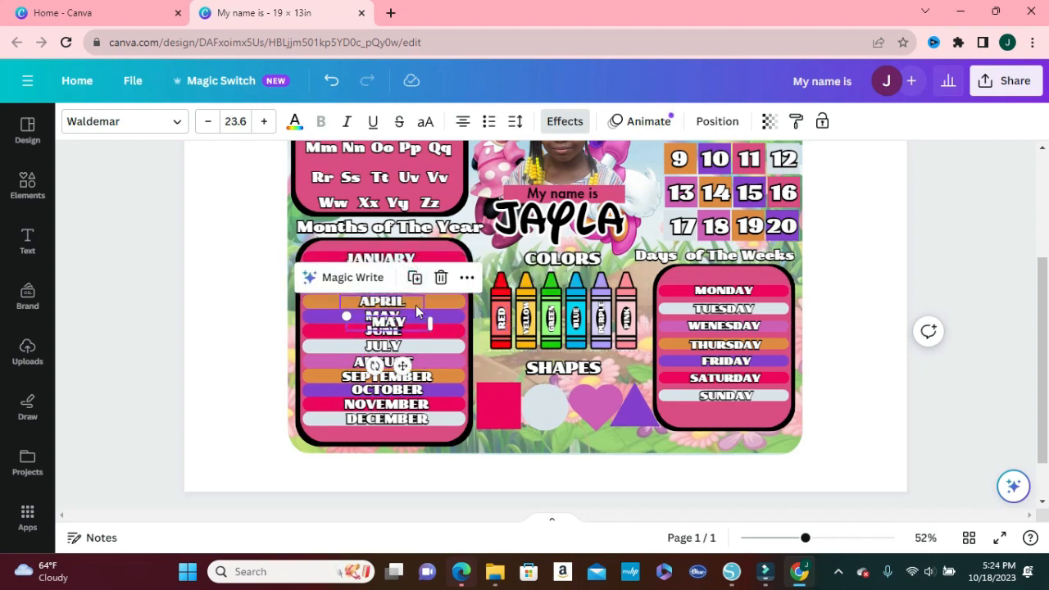
left_click_drag(387, 327, 499, 411)
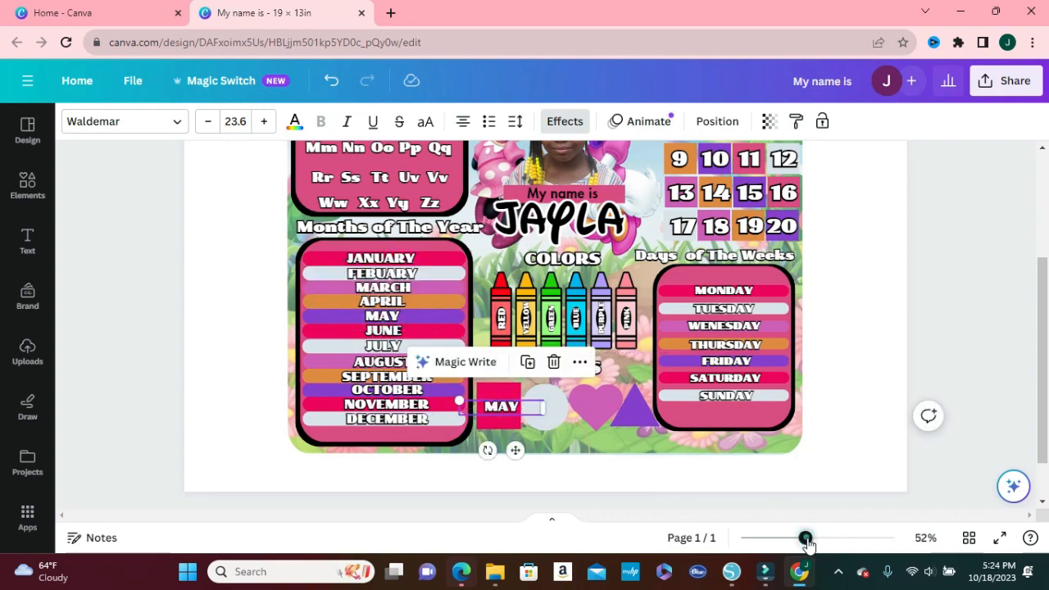
left_click_drag(811, 540, 829, 538)
left_click_drag(1045, 367, 1039, 436)
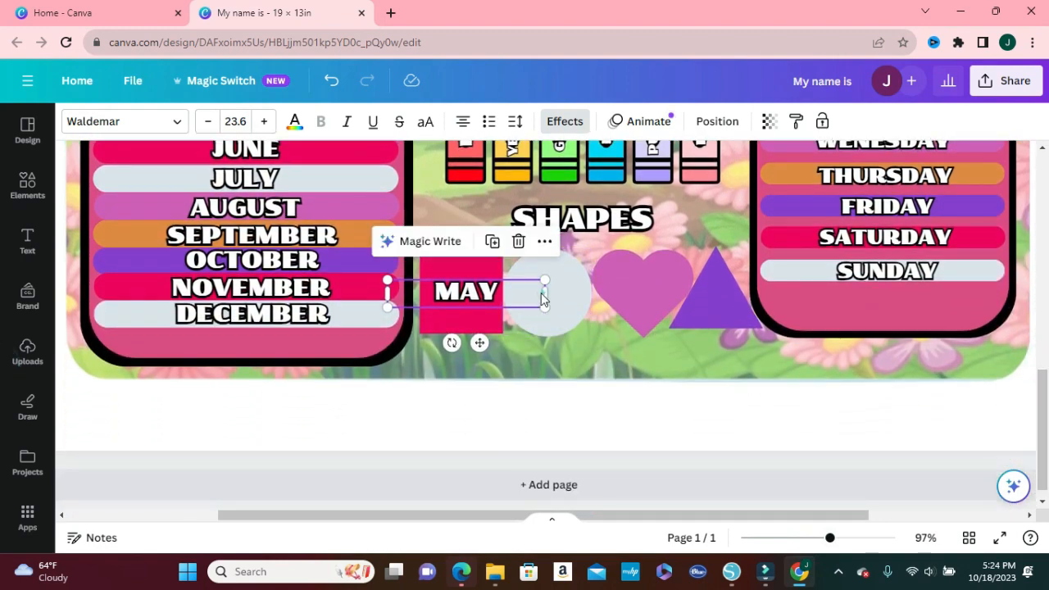
Change the copied label's text to SQUARE and shrink it to size 15 so it fits on one line inside the square
left_click_drag(541, 299, 441, 293)
double_click(422, 292)
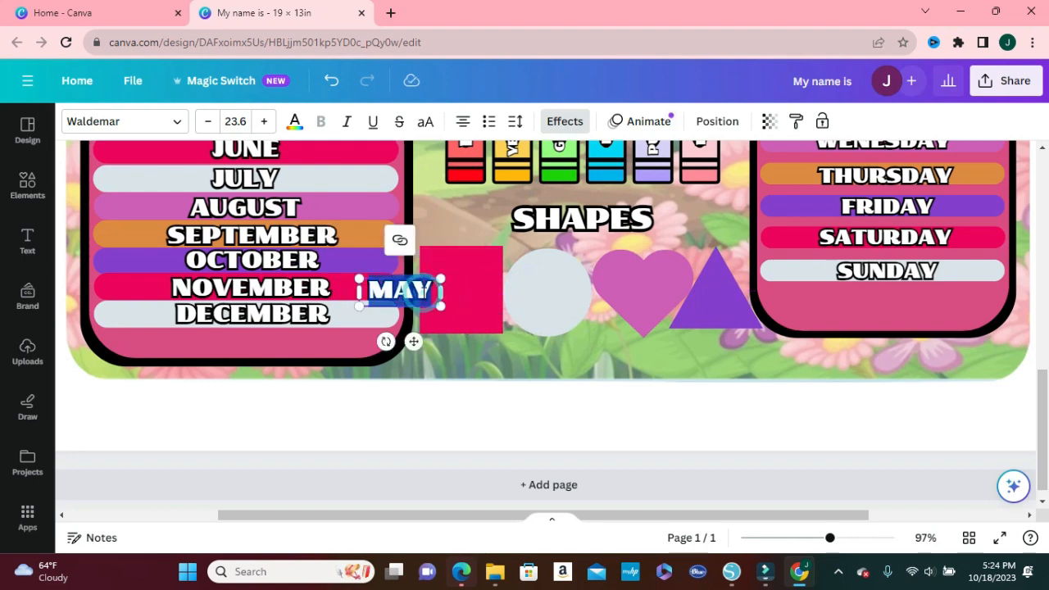
type("SQUARE")
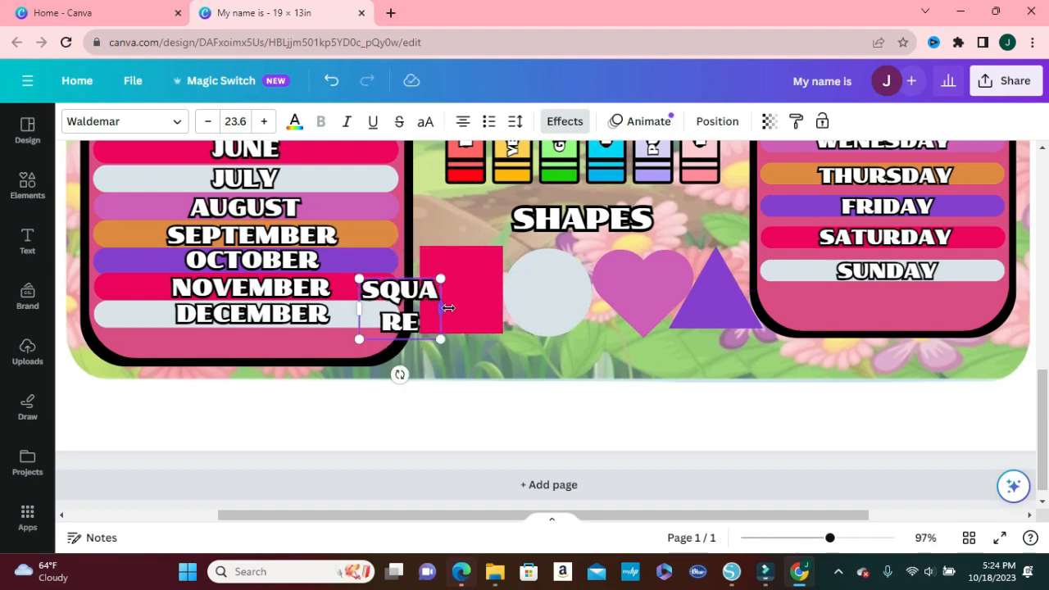
left_click_drag(448, 308, 483, 305)
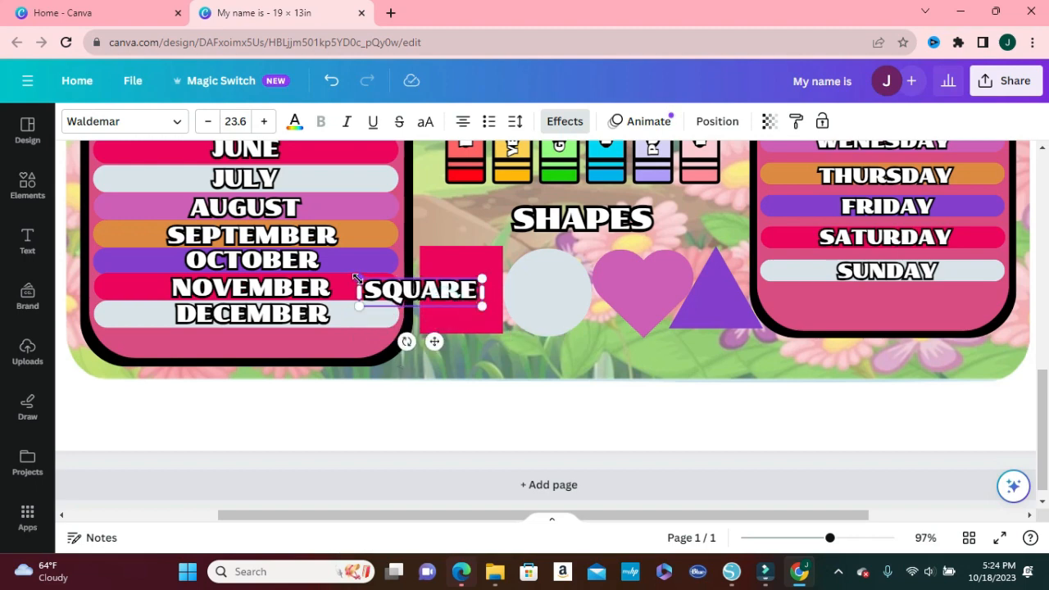
left_click_drag(357, 279, 449, 291)
left_click(553, 344)
Duplicate the SQUARE label, place the copy over the light gray circle and change its text to CIRCLE
left_click(464, 298)
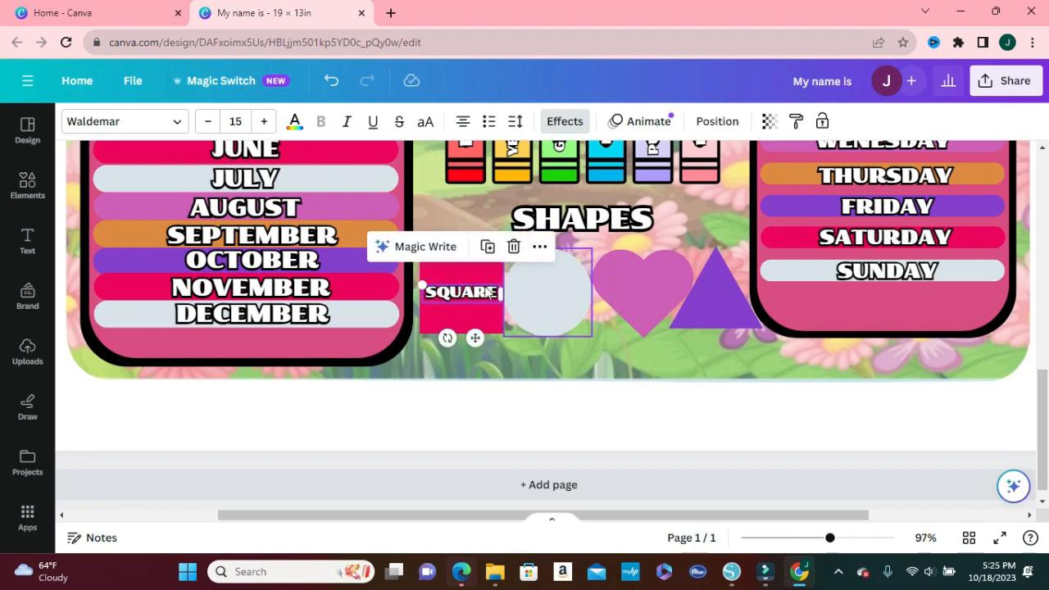
left_click(491, 258)
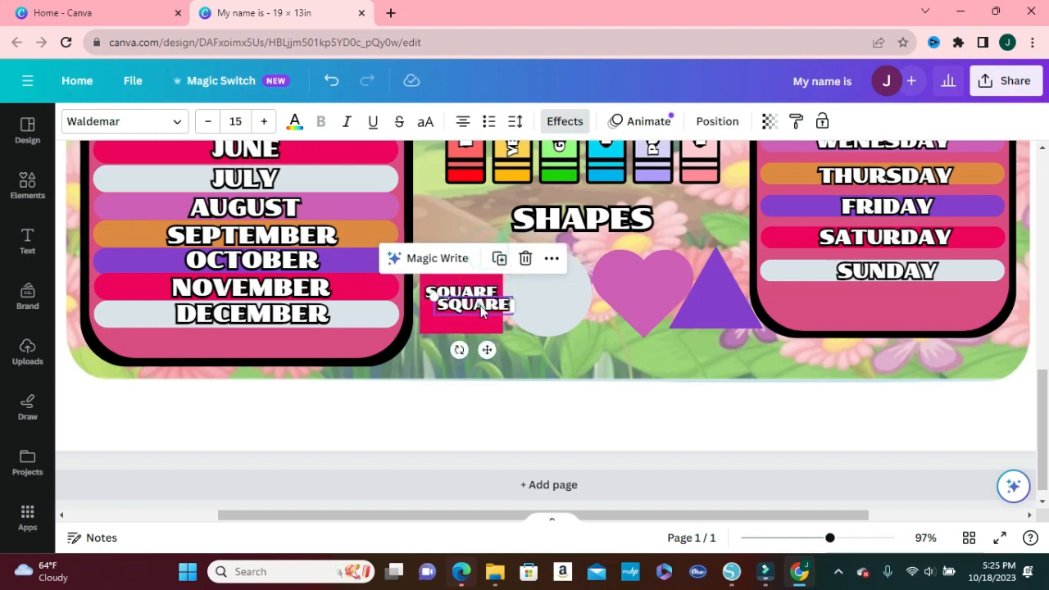
left_click_drag(479, 305, 552, 293)
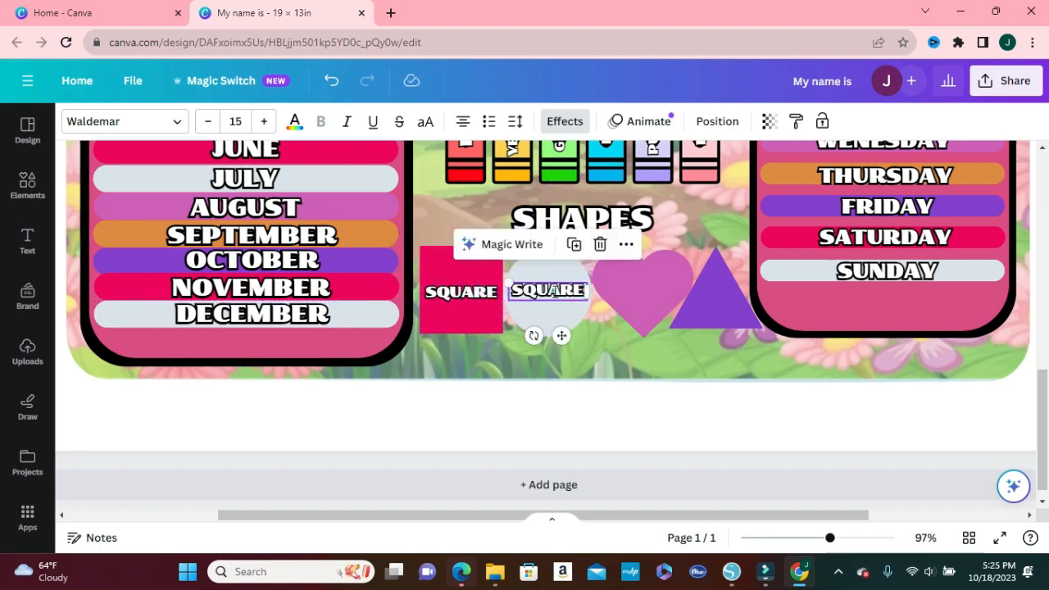
double_click(552, 292)
type("CIRCLE")
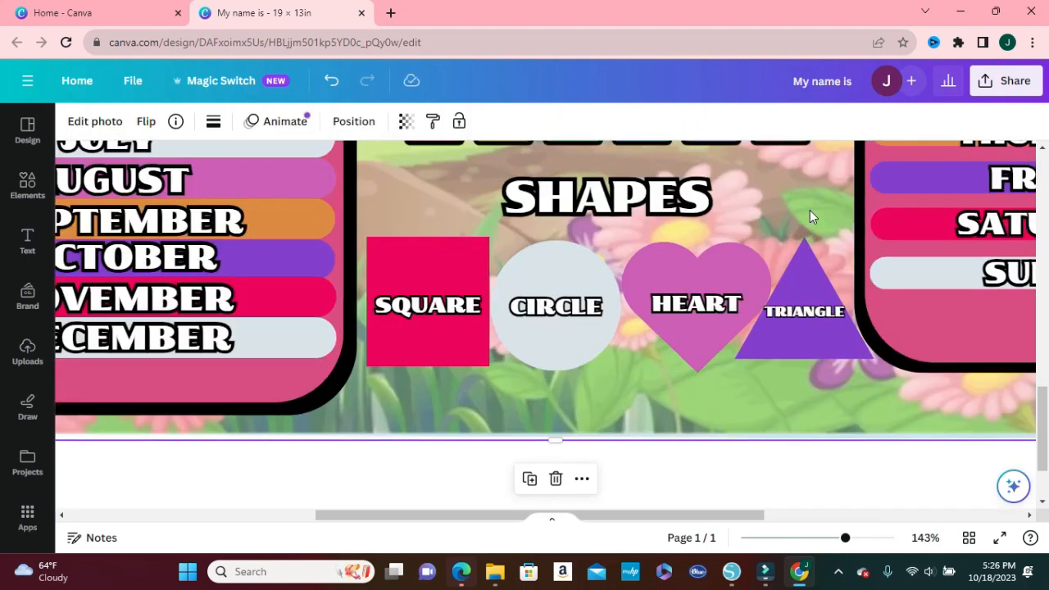
Shrink the TRIANGLE label to size 8.8 so it fits inside the purple triangle
right_click(811, 309)
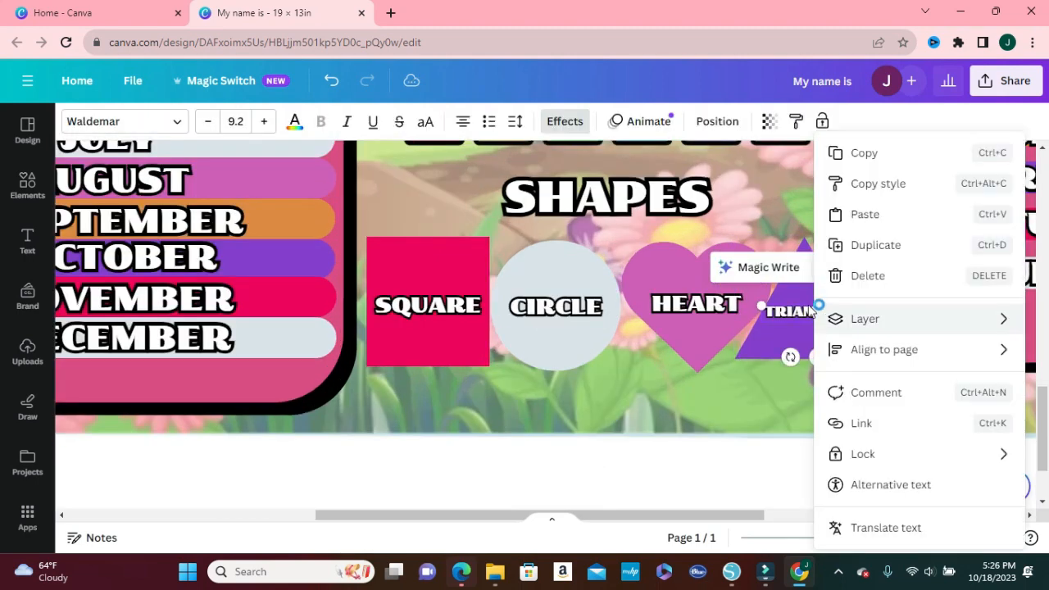
left_click(757, 379)
left_click(799, 314)
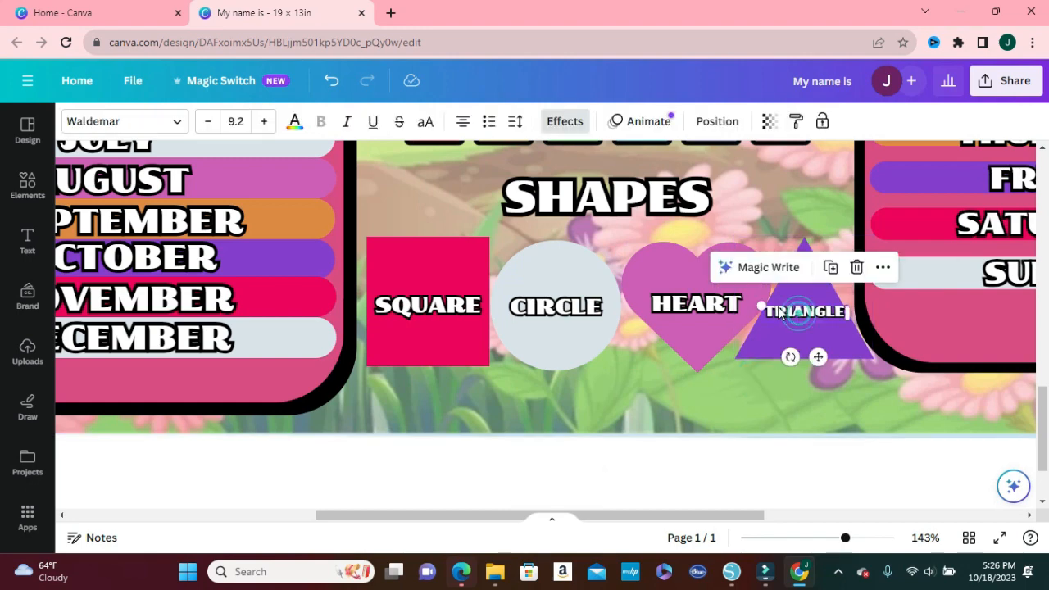
left_click_drag(762, 305, 767, 308)
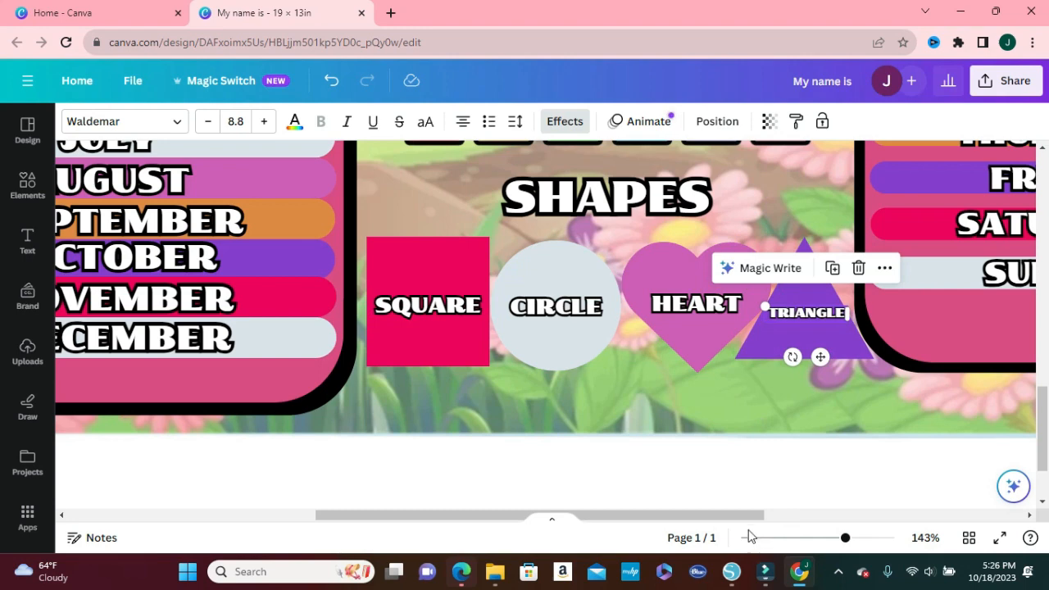
Examine the labeled shapes row and the overall layout of the whole placemat
left_click_drag(743, 513, 755, 513)
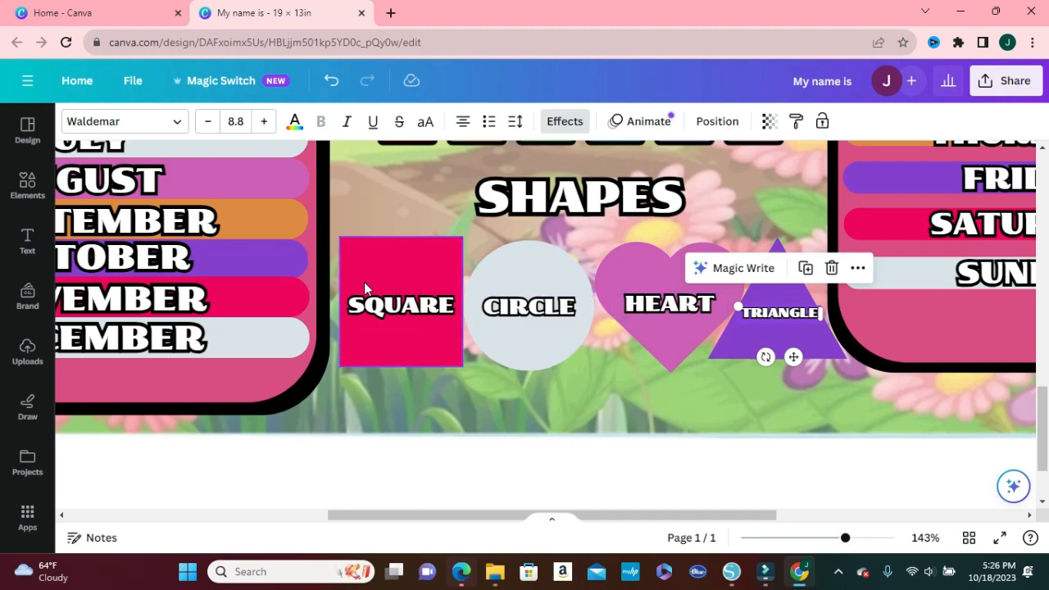
left_click(767, 427)
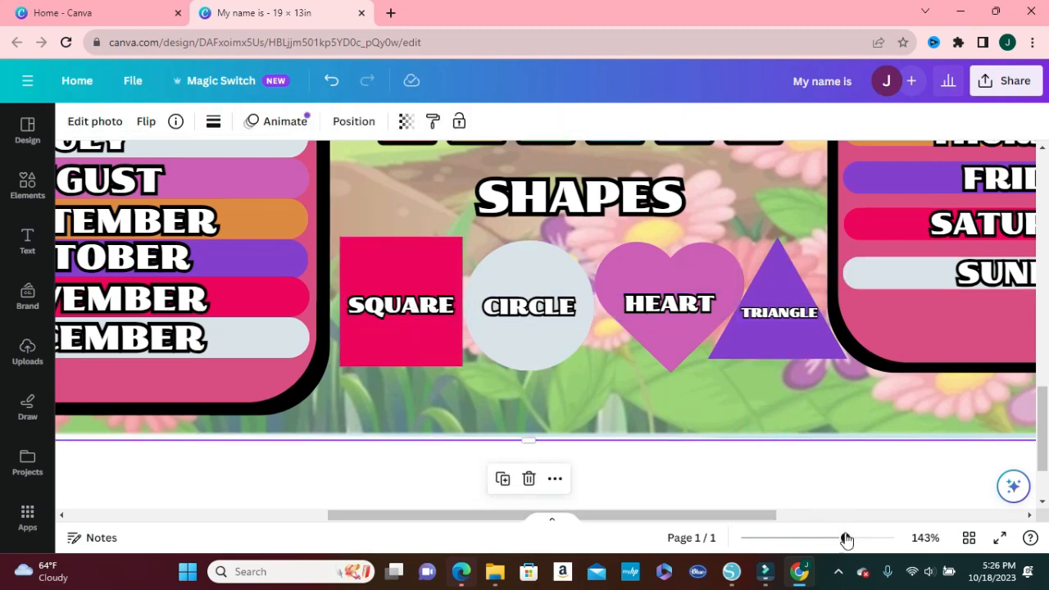
left_click_drag(846, 539, 787, 539)
left_click(824, 395)
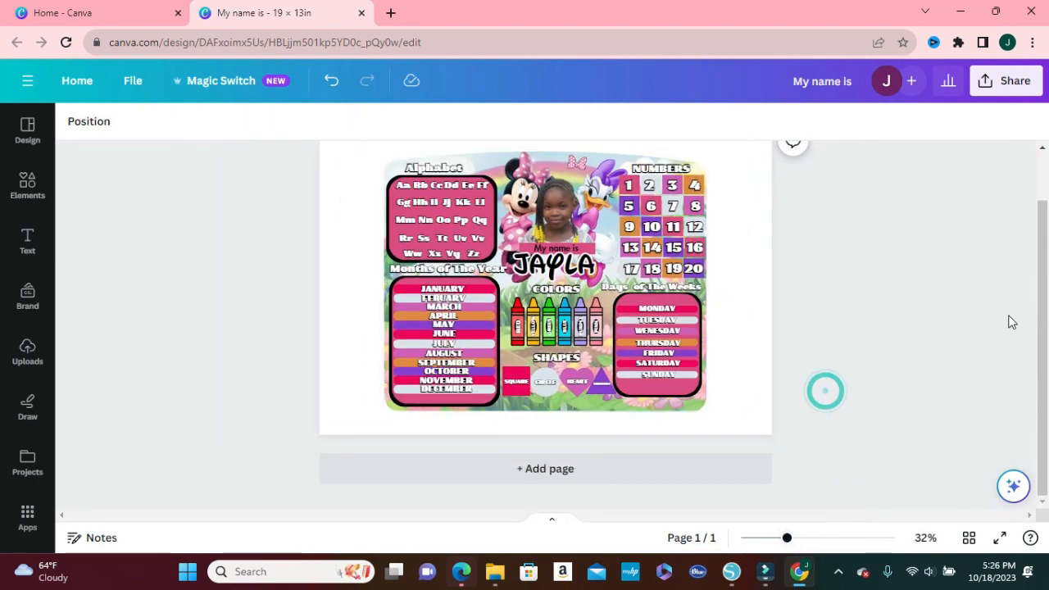
left_click_drag(1042, 319, 1045, 299)
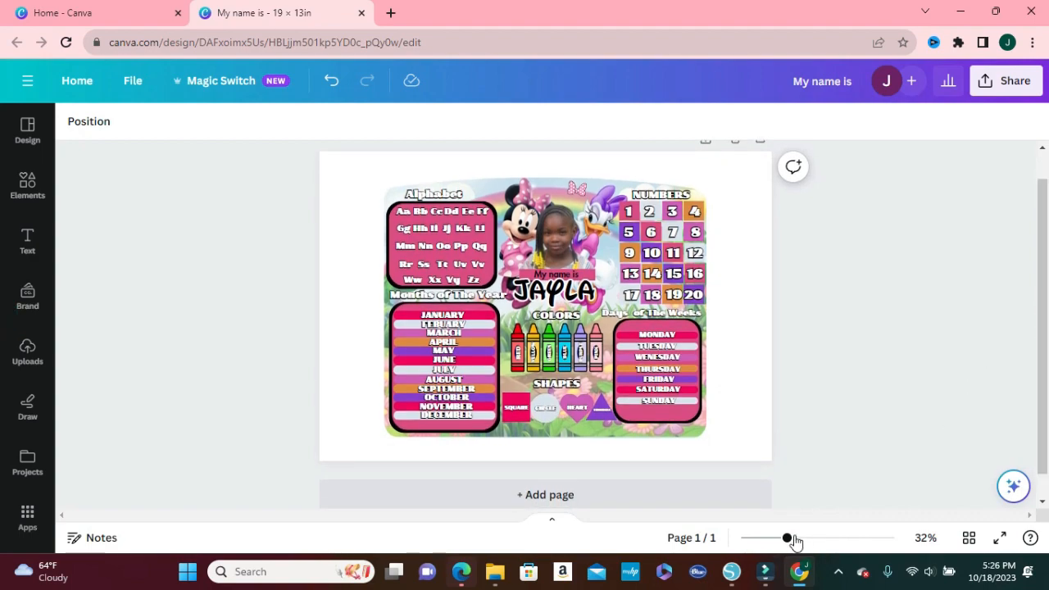
mouse_move(788, 539)
left_mouse_down()
mouse_move(805, 540)
mouse_move(795, 538)
left_mouse_up()
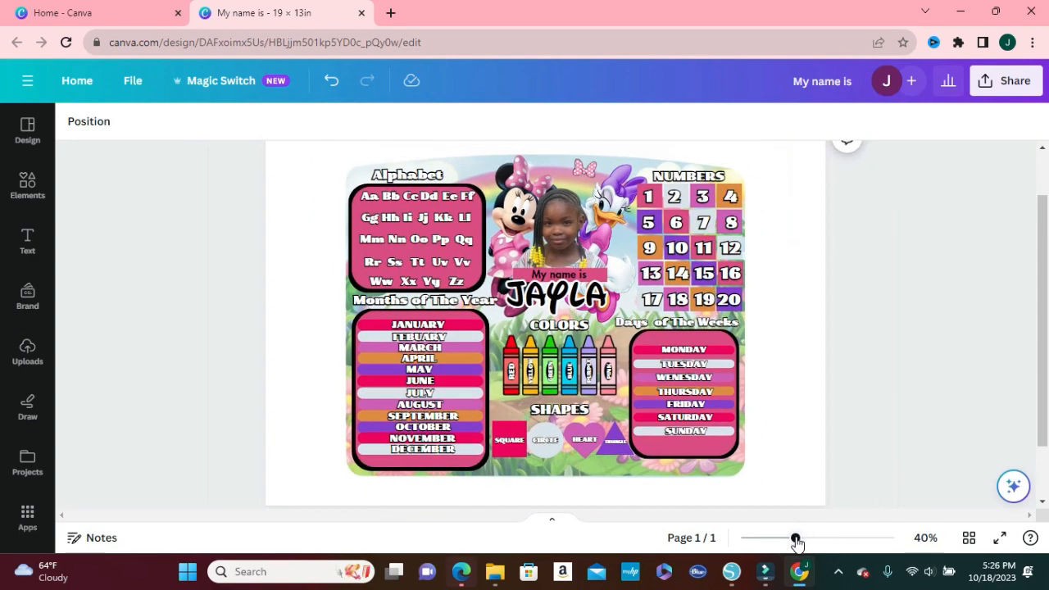